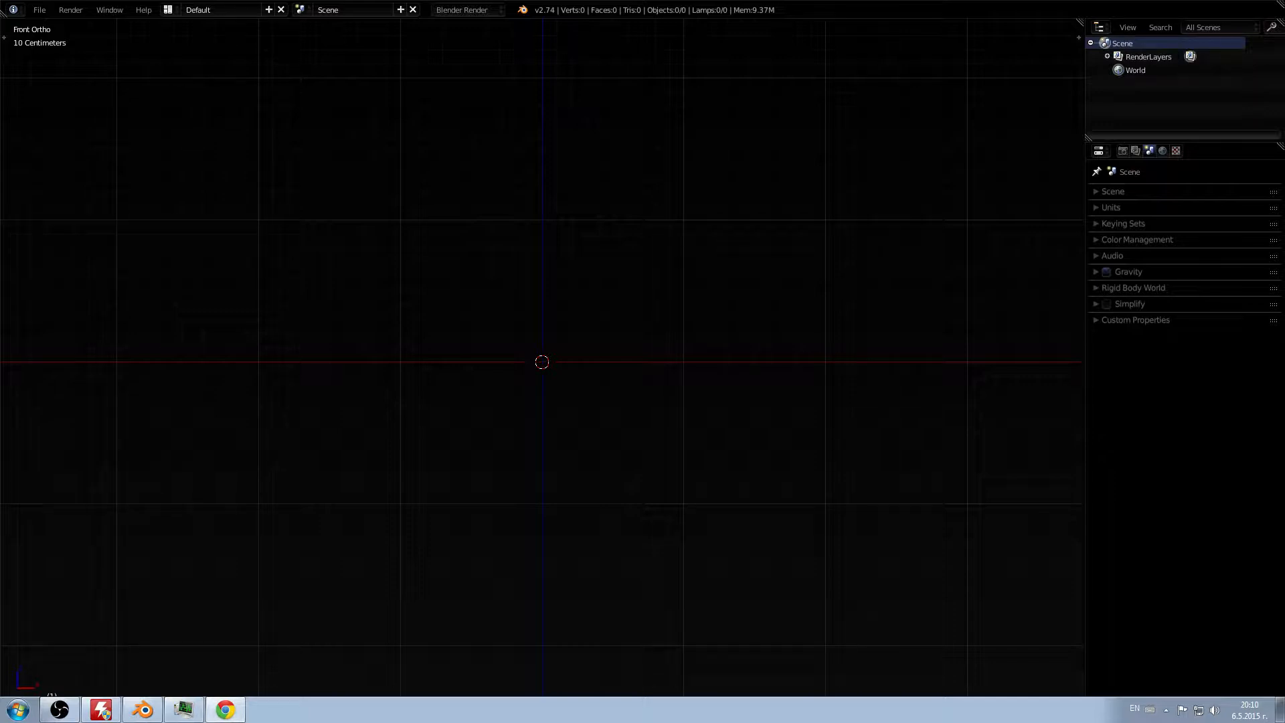
Compare the empty scene in front orthographic view with an angled perspective view
key("alt+Tab")
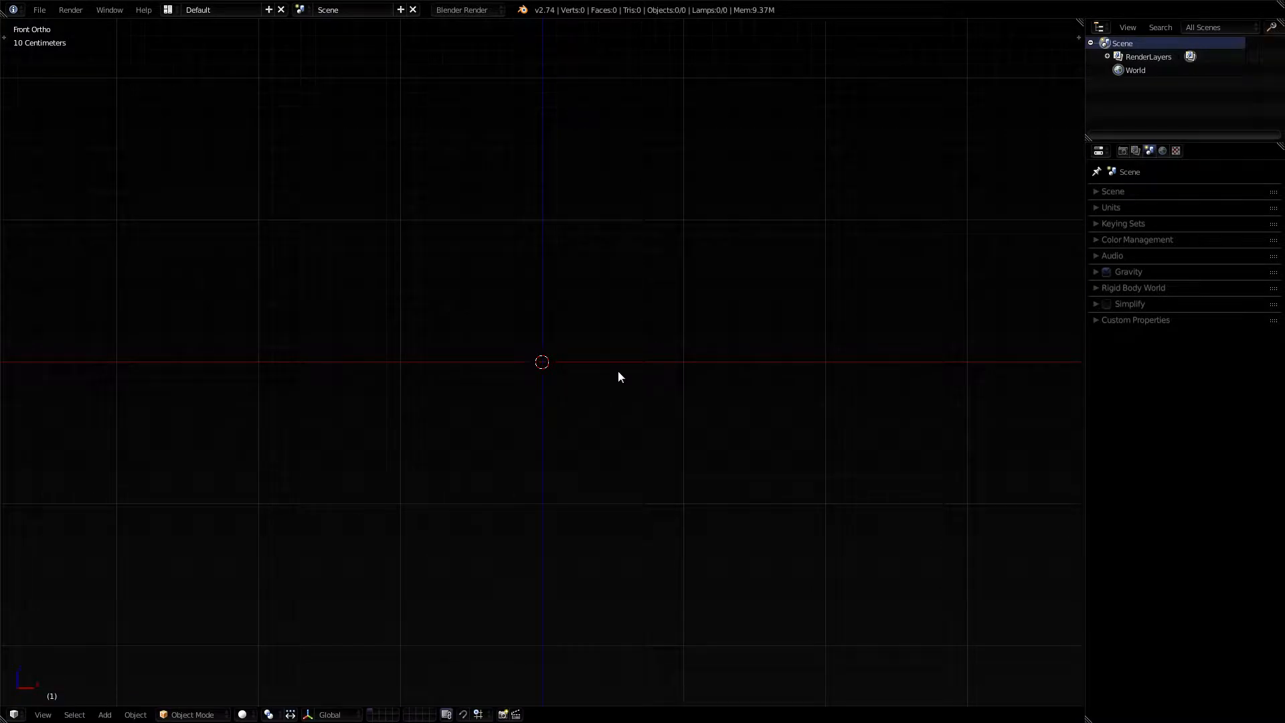
key("KP_5")
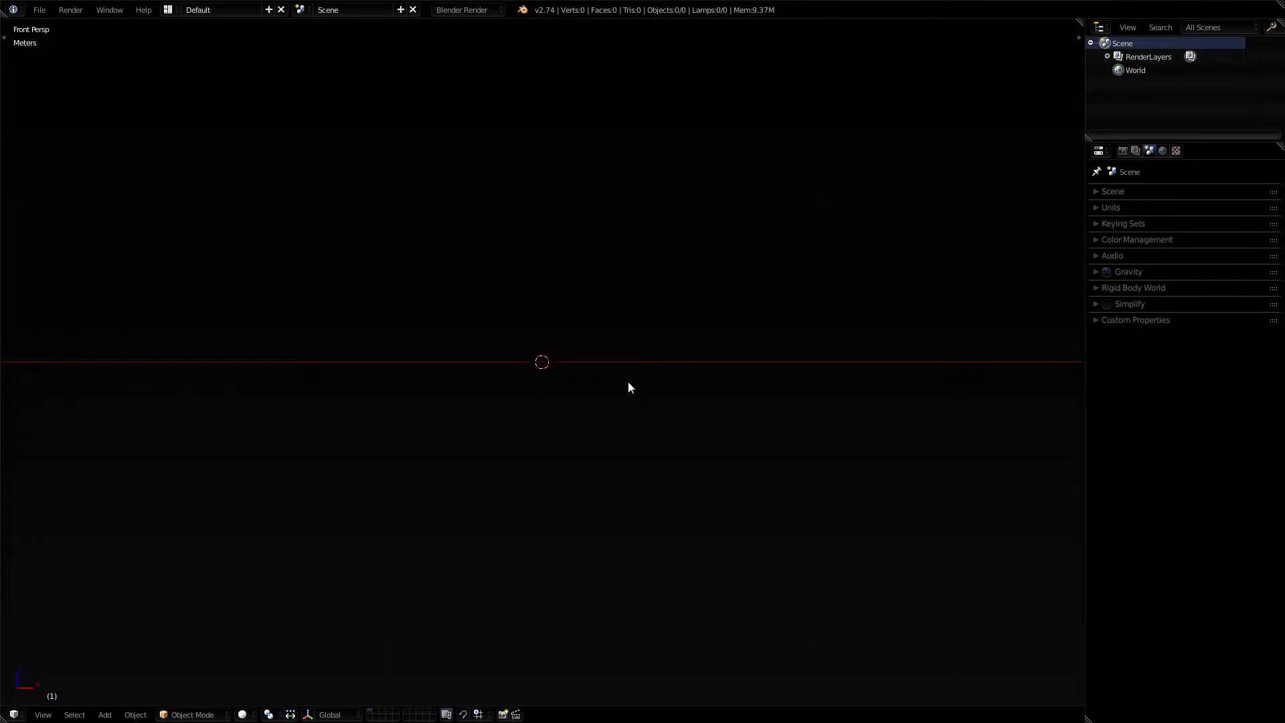
middle_click_drag(628, 382, 600, 397)
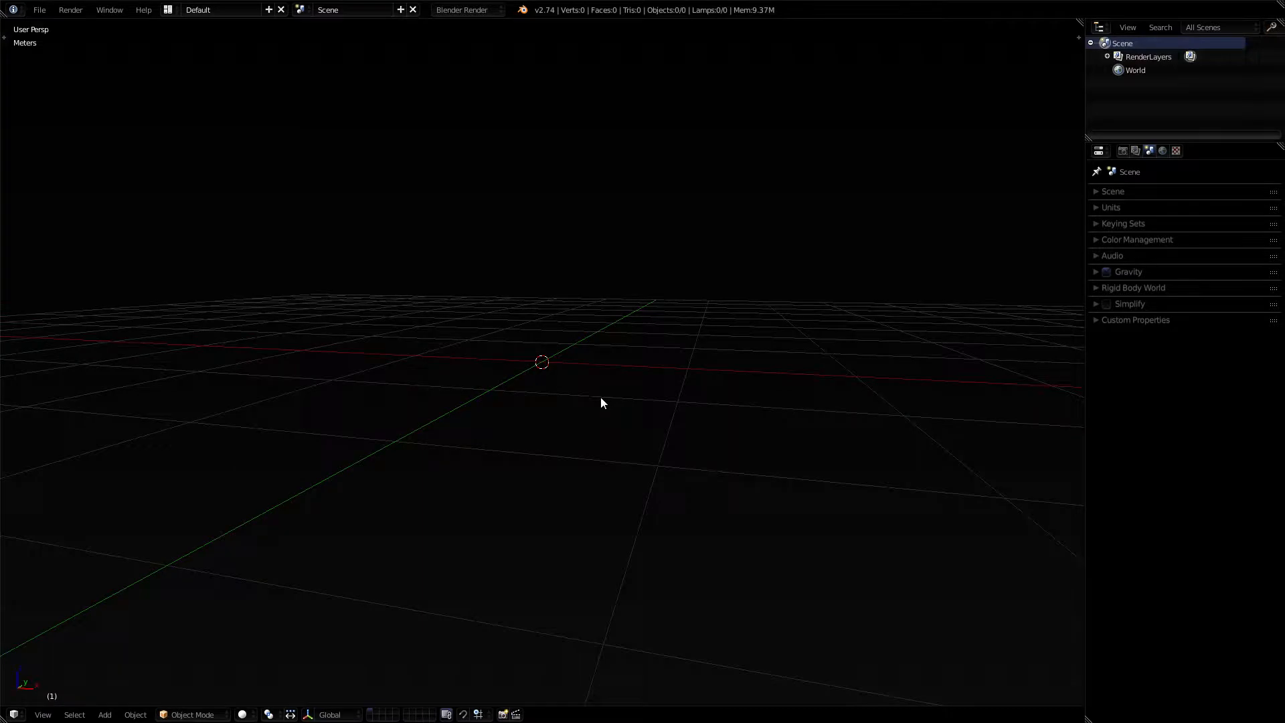
key("KP_1")
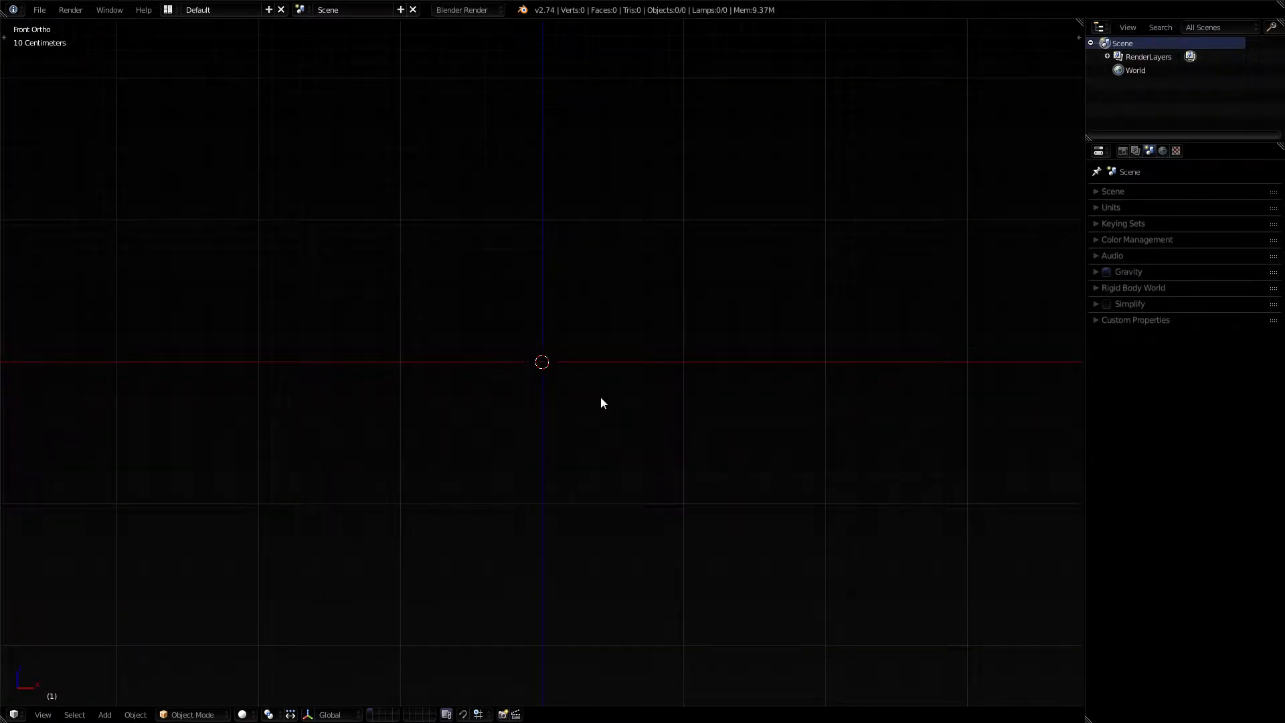
scroll(627, 405, "down", 2)
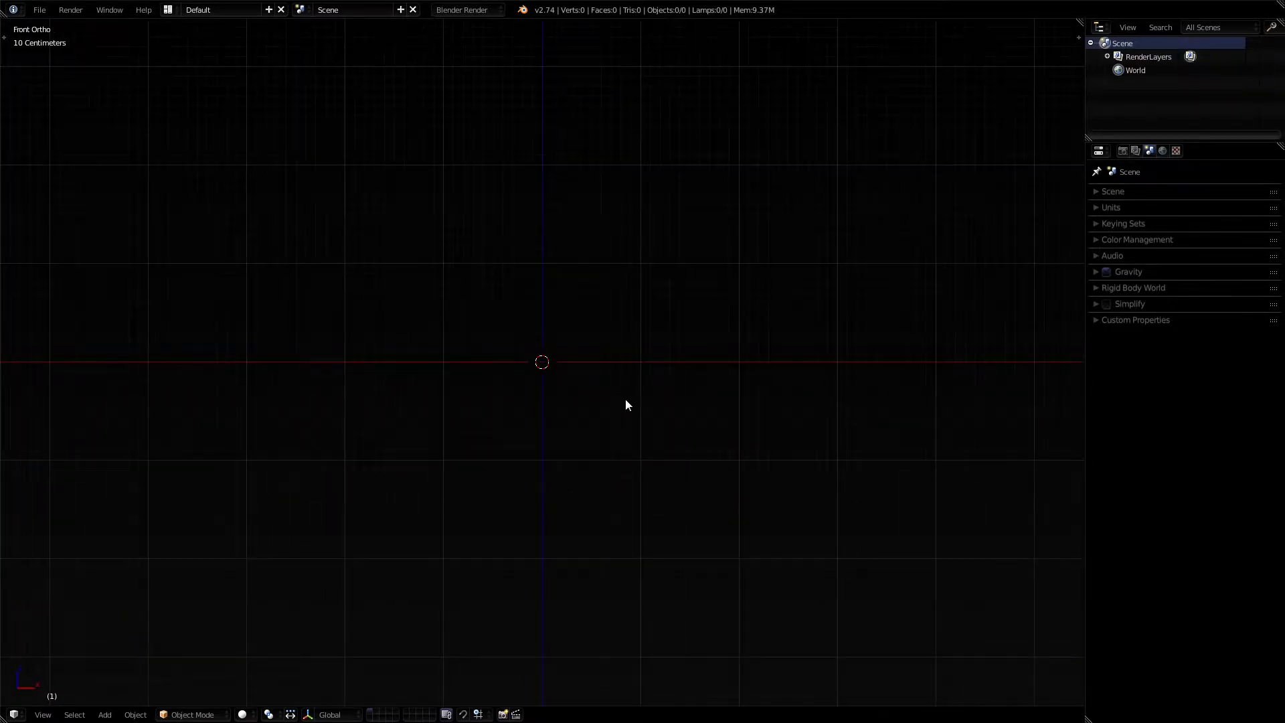
scroll(609, 383, "down", 1)
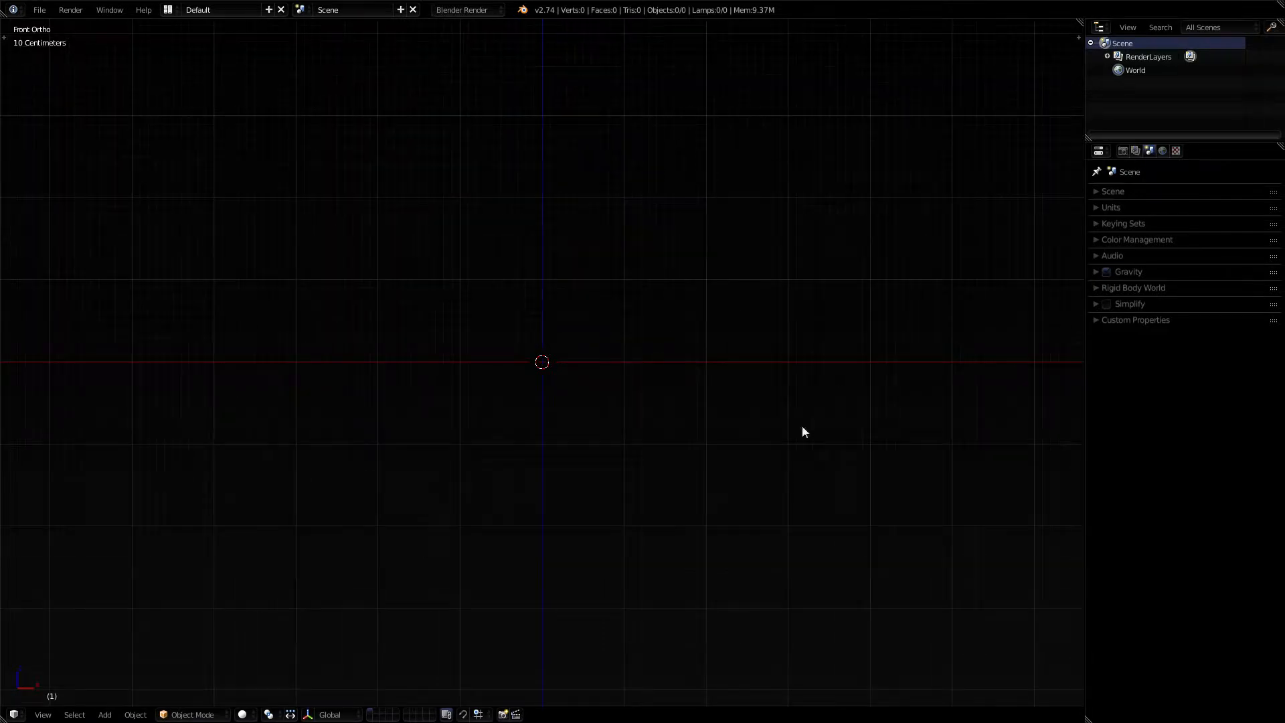
key("super")
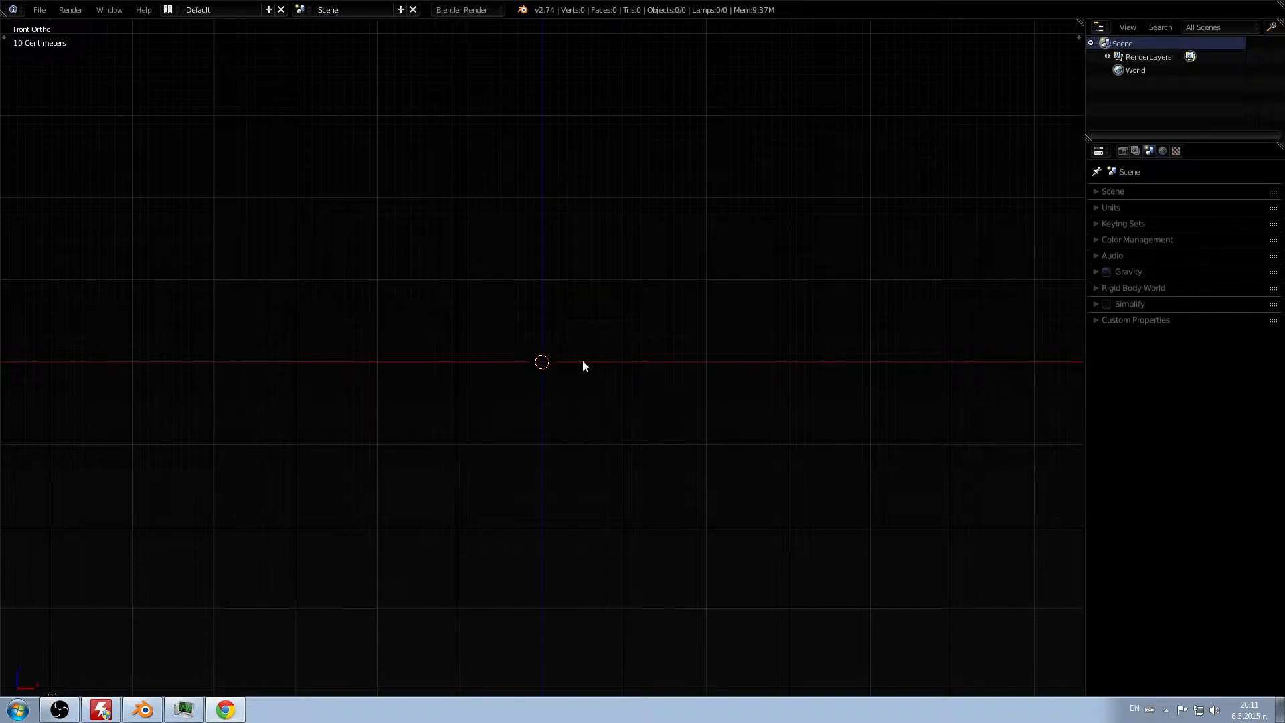
Examine the empty scene from the front, right and a free angle, switching between orthographic and perspective projection
middle_click_drag(583, 361, 551, 396)
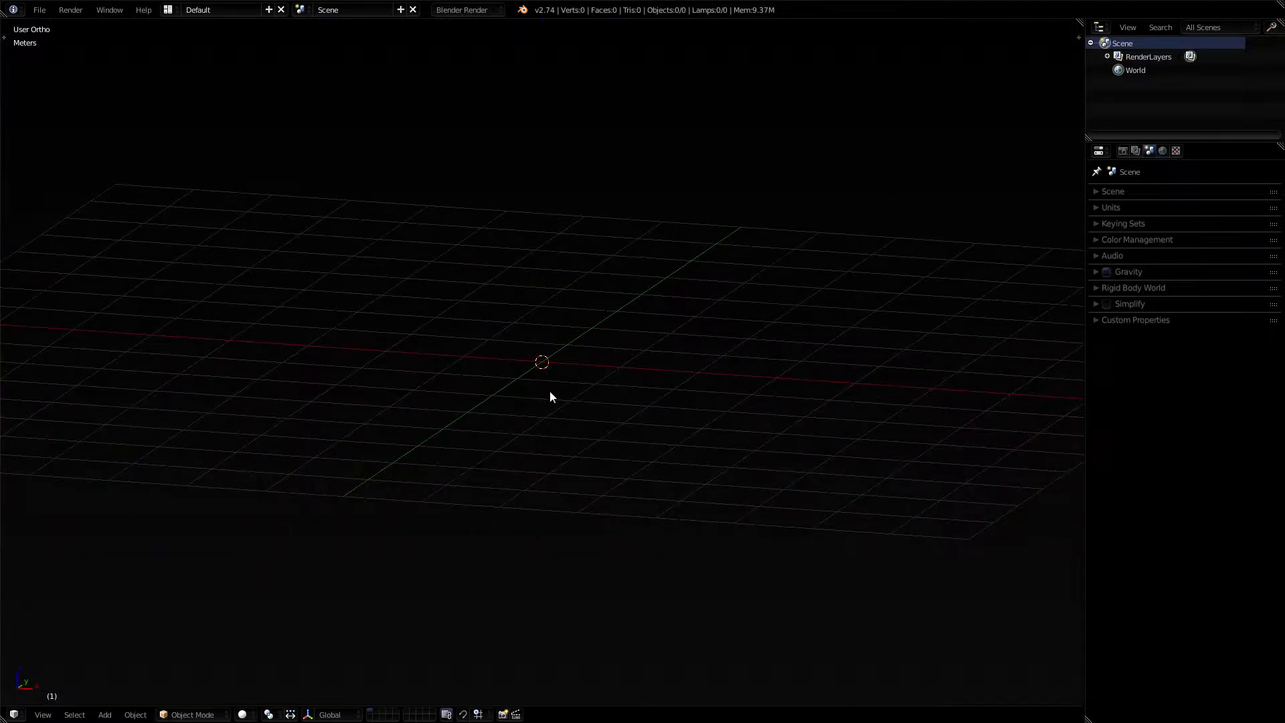
key("KP_1")
key("KP_5")
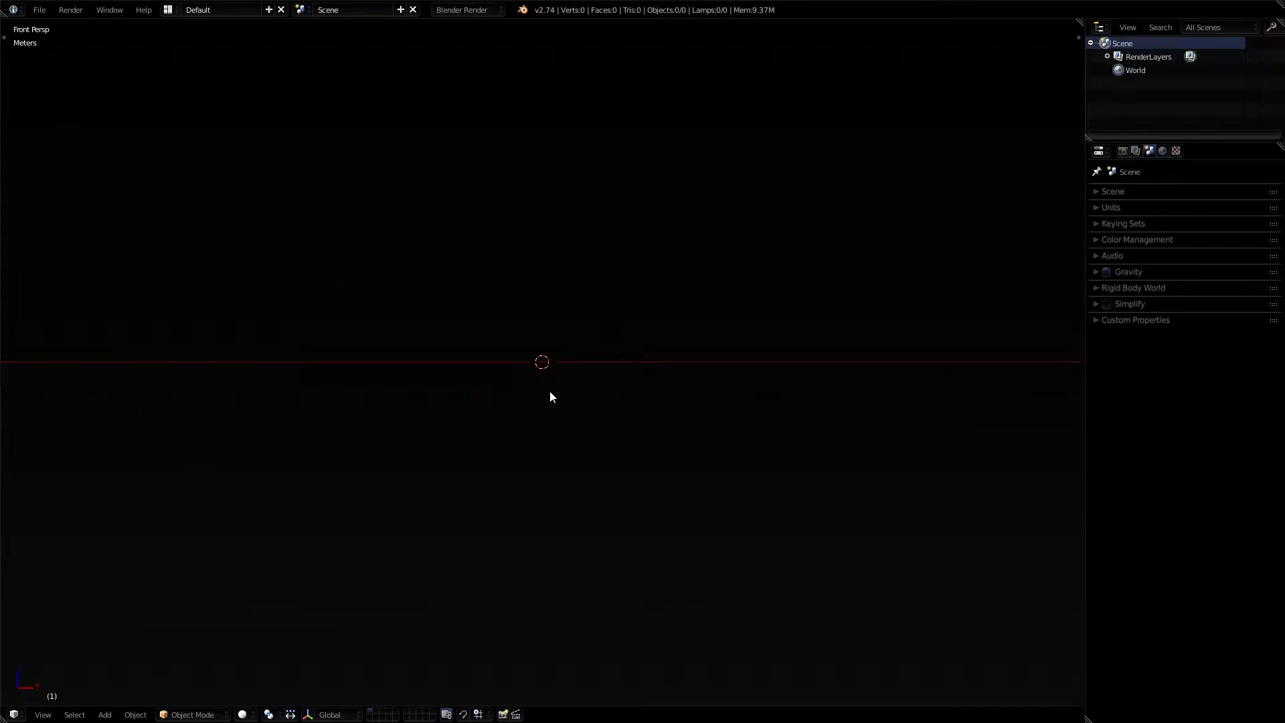
key("KP_3")
key("KP_1")
key("KP_5")
key("KP_3")
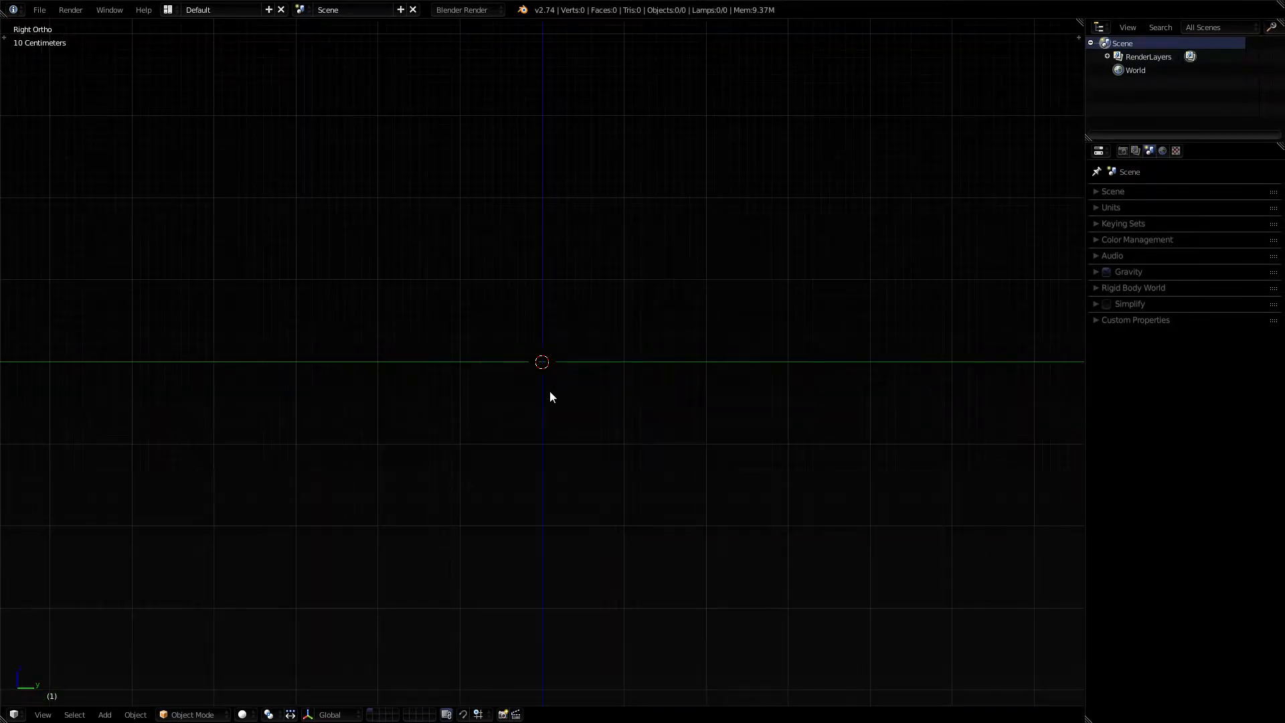
key("KP_1")
scroll(550, 393, "down", 10)
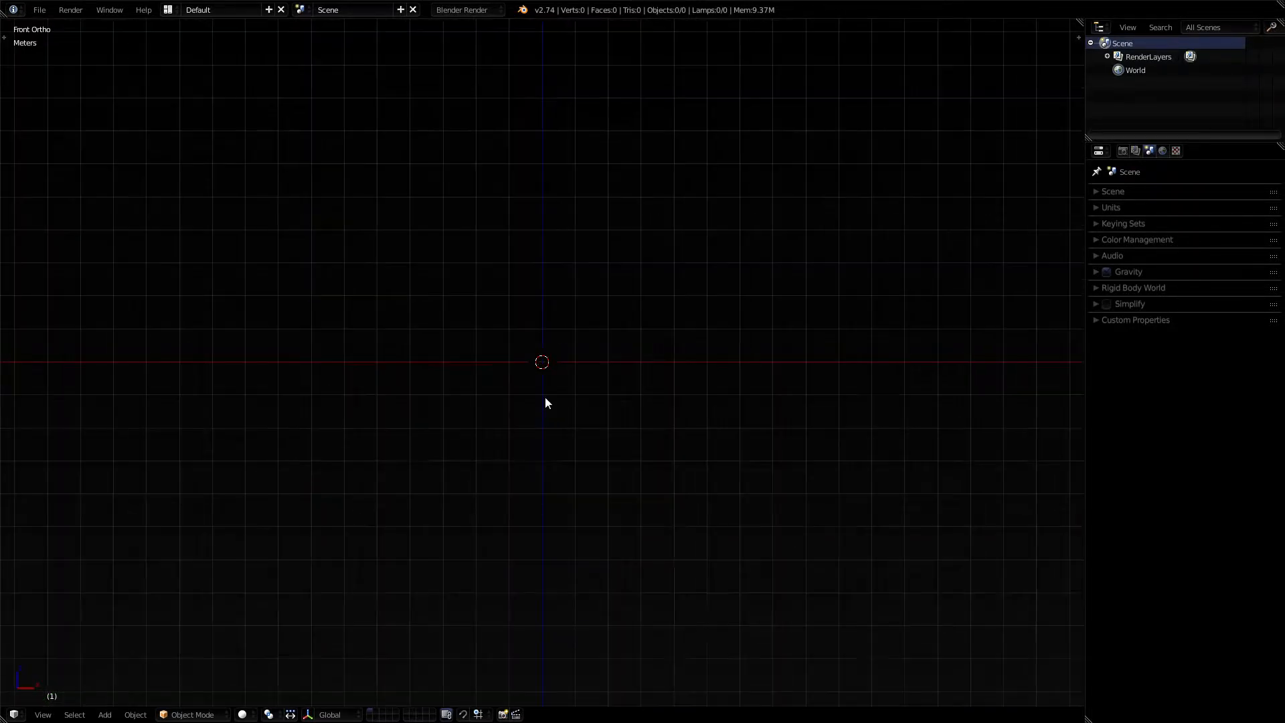
middle_click_drag(571, 406, 608, 453)
scroll(637, 472, "up", 5)
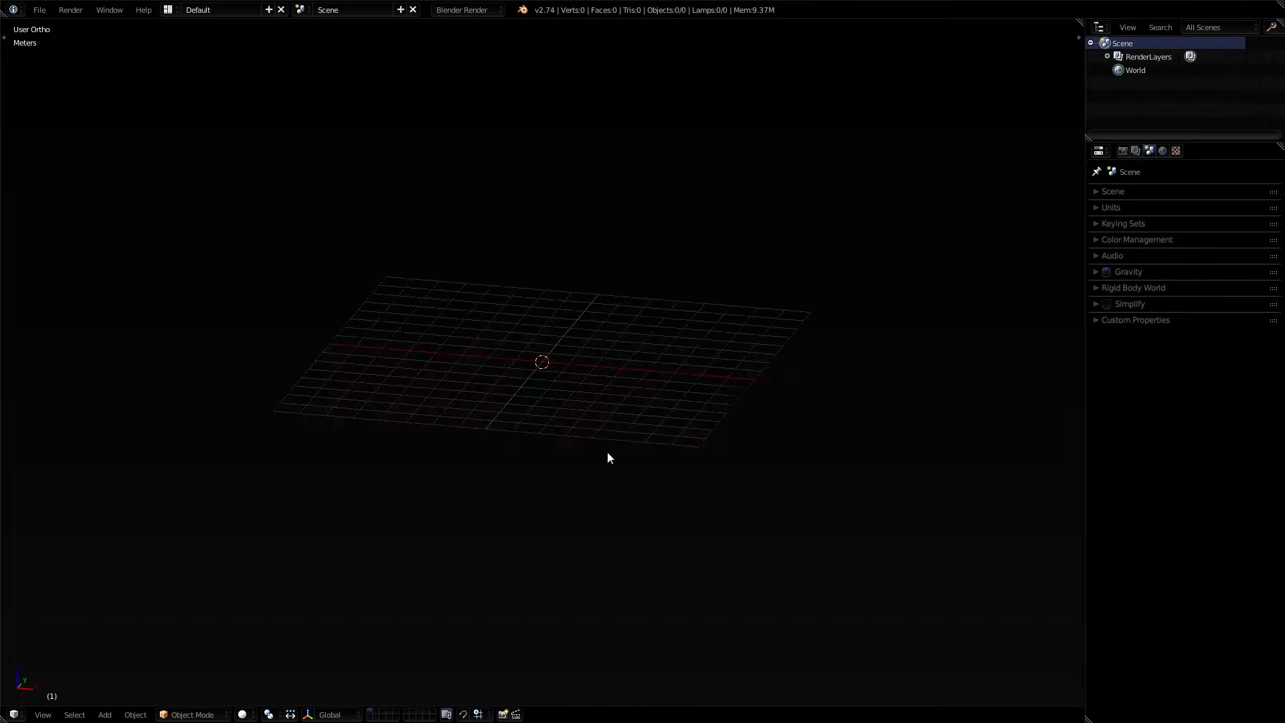
key("KP_1")
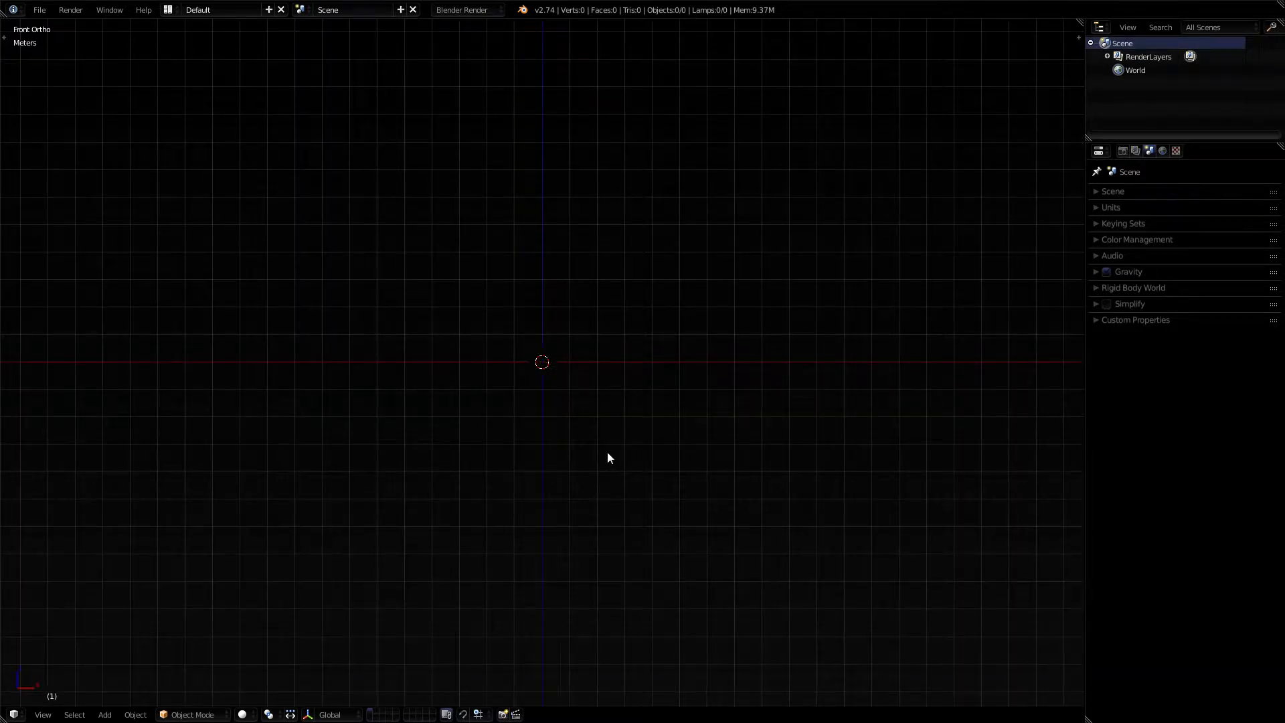
View the empty scene from the top in perspective and rotate the view in increments to an angled overview of the grid
key("KP_5")
key("KP_7")
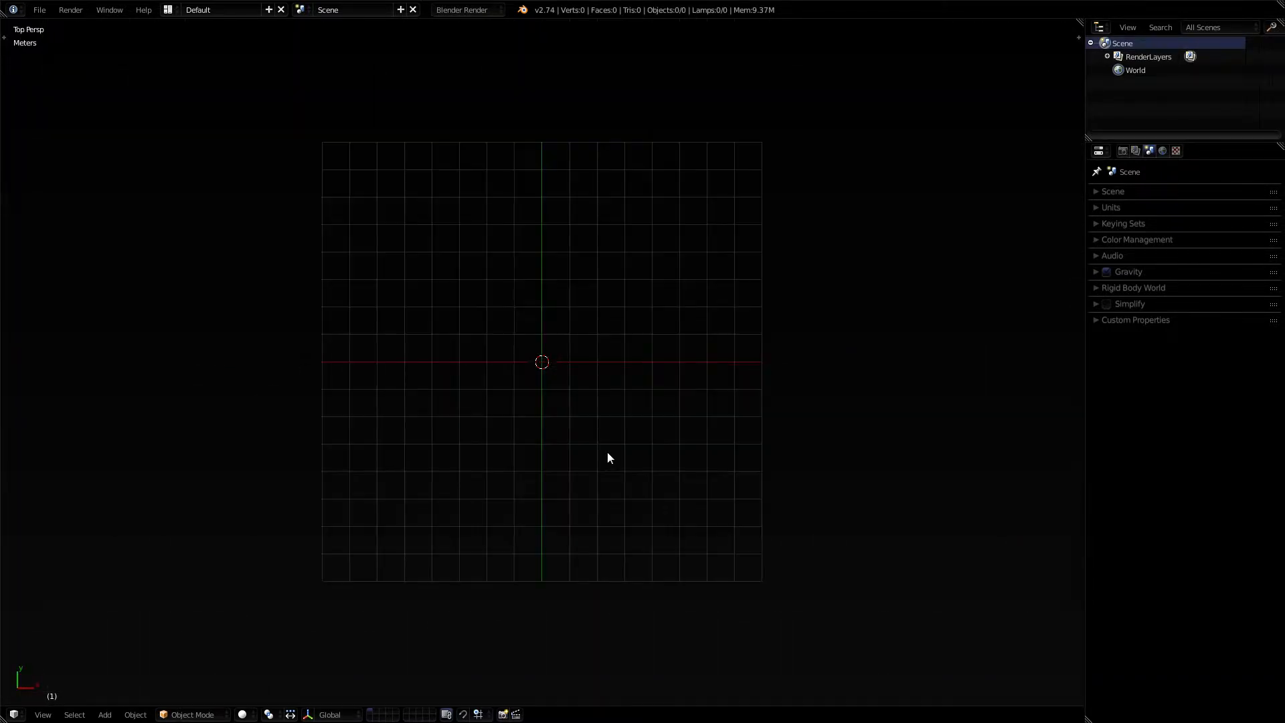
key("KP_8")
key("KP_8")
key("KP_8")
key("KP_8")
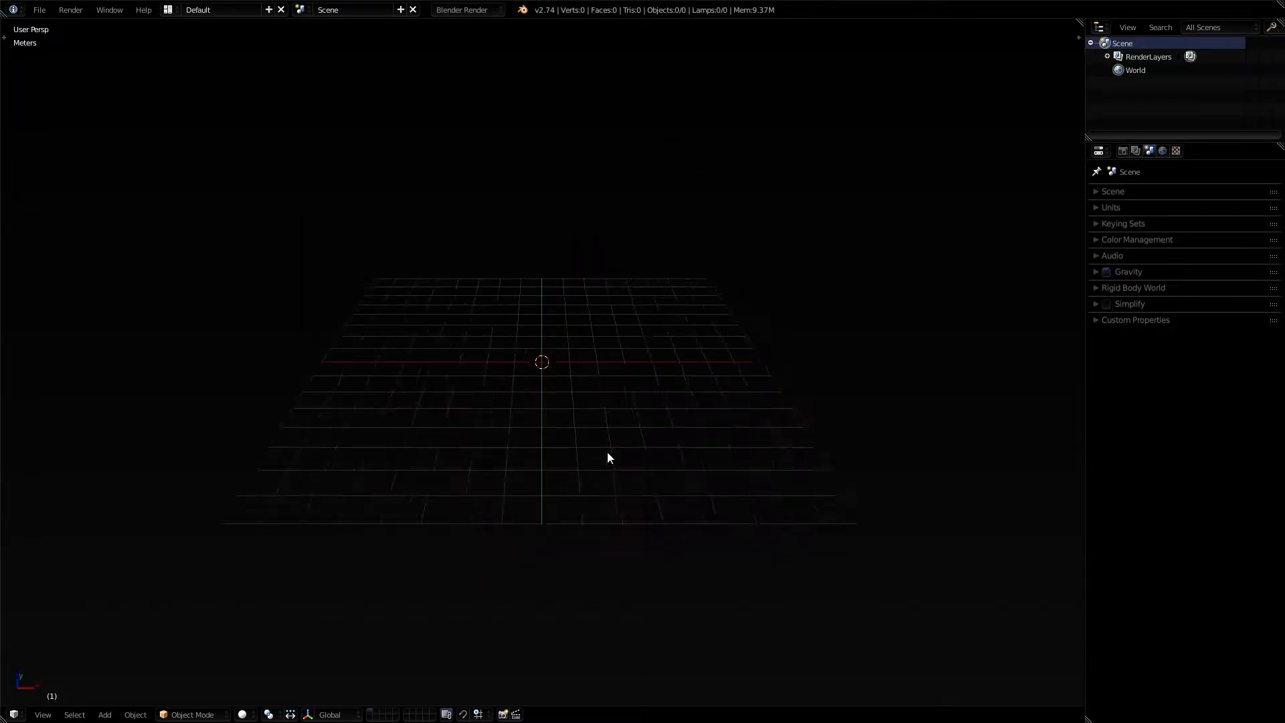
key("KP_4")
key("KP_4")
key("KP_8")
key("KP_8")
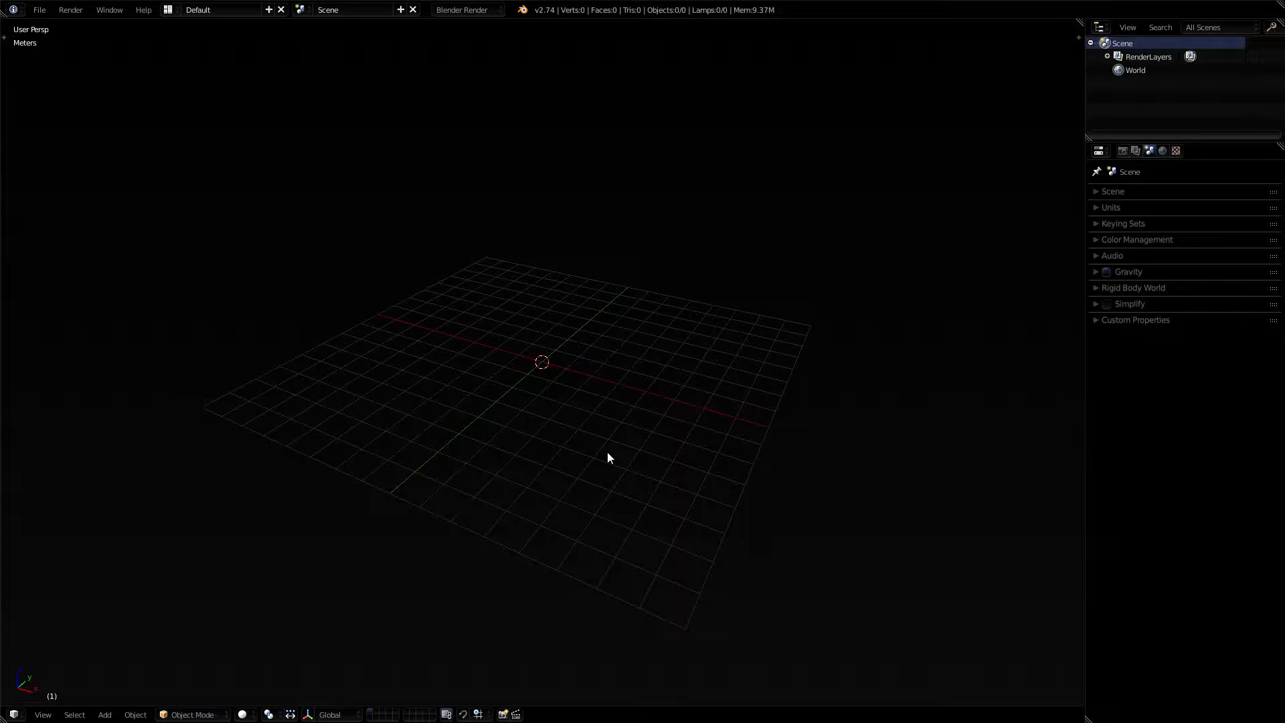
Add a cube mesh at the world origin in front orthographic view
key("KP_1")
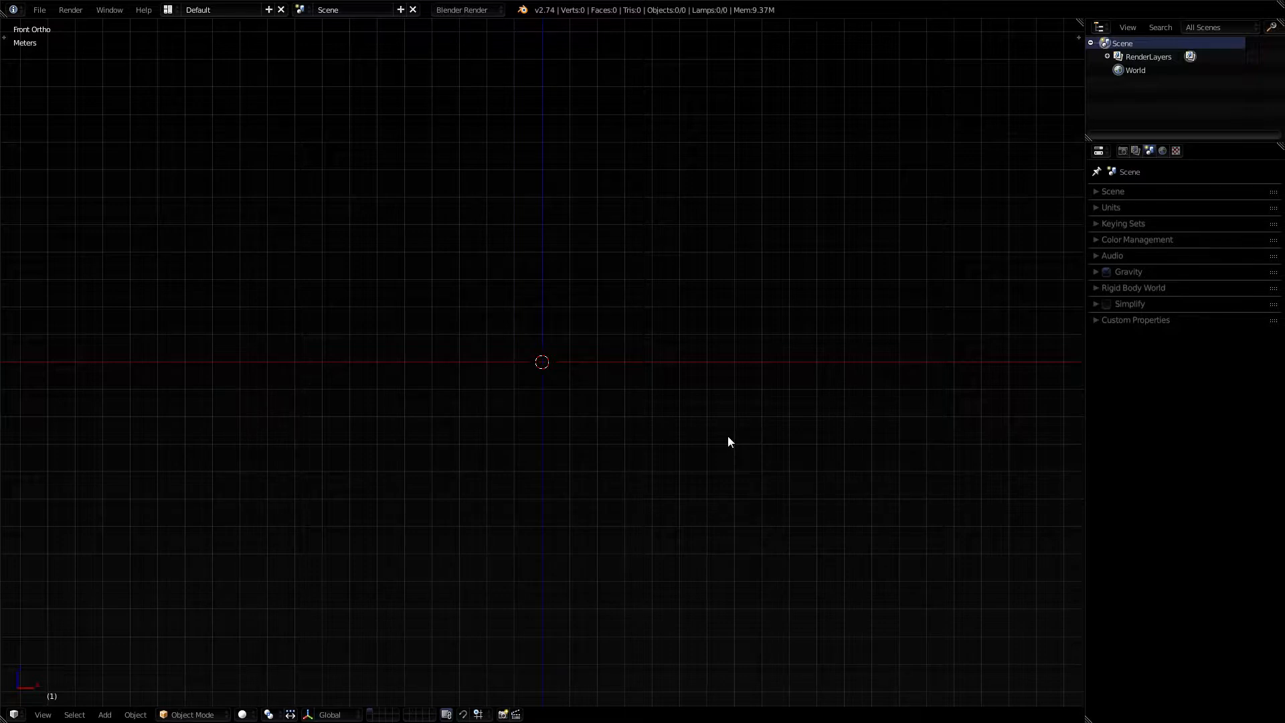
scroll(654, 401, "up", 2)
middle_click_drag(660, 367, 686, 584, "shift")
scroll(685, 520, "up", 2)
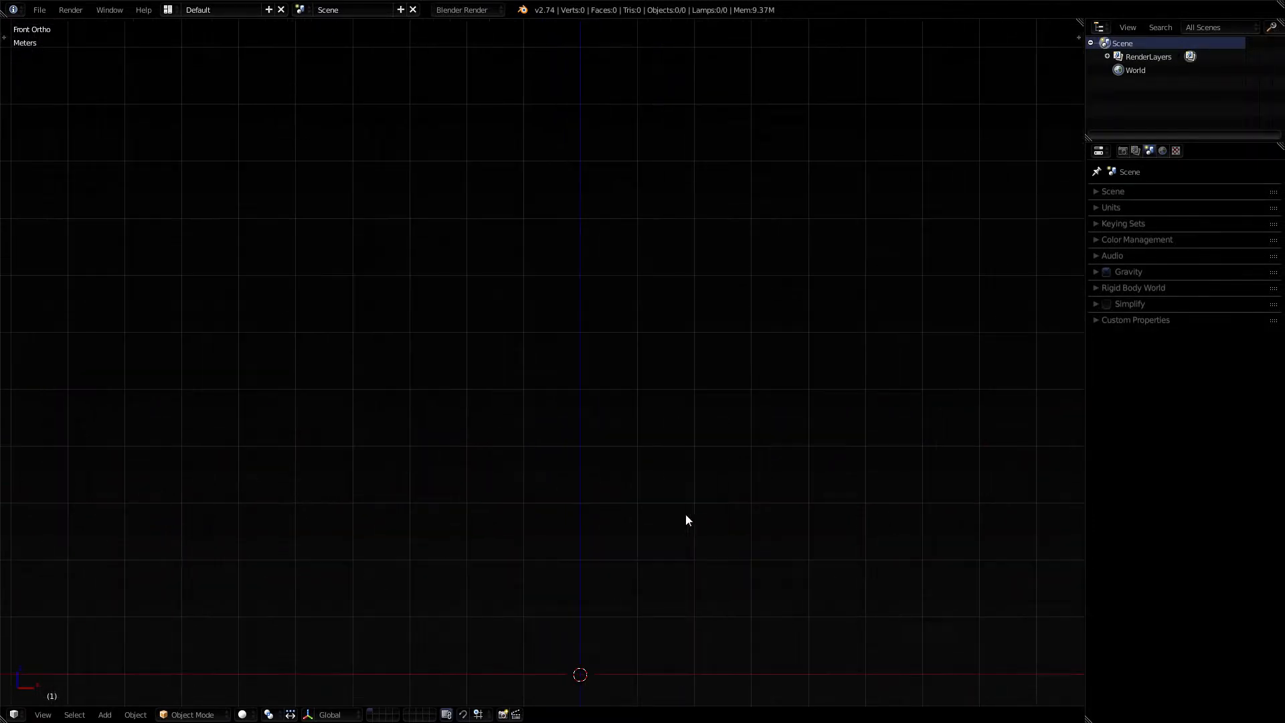
scroll(686, 520, "down", 1)
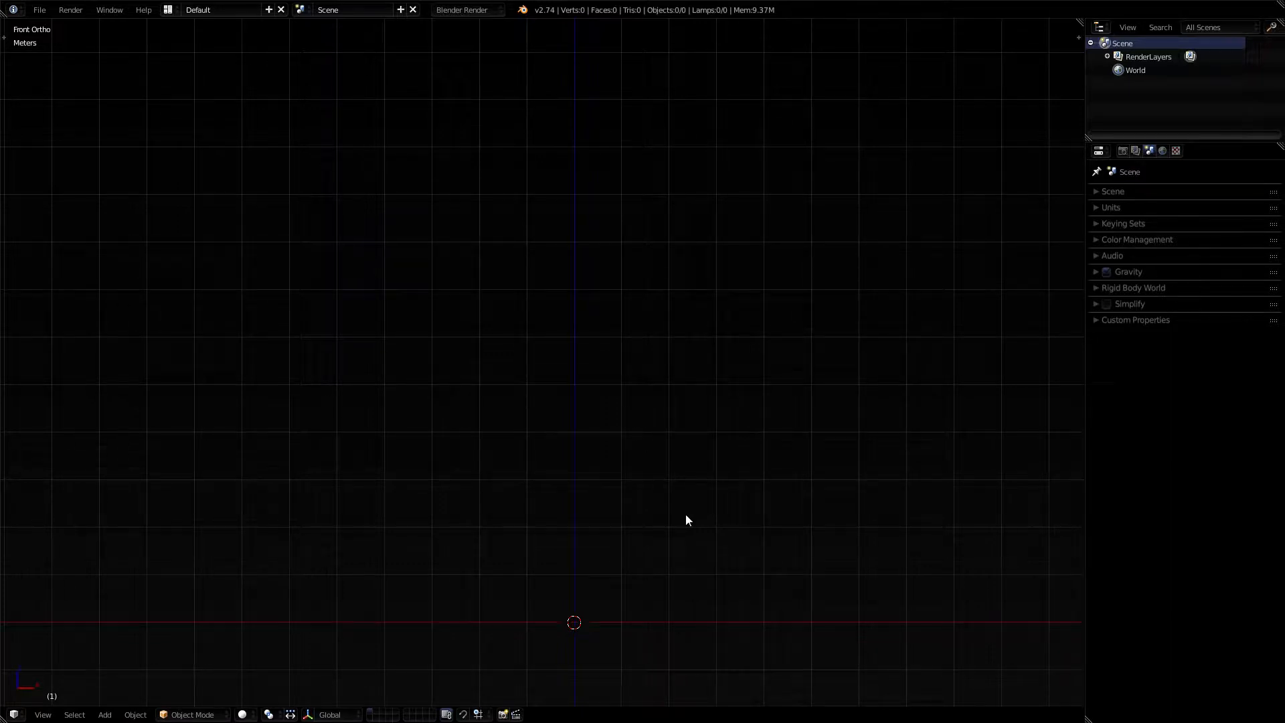
scroll(679, 523, "down", 1)
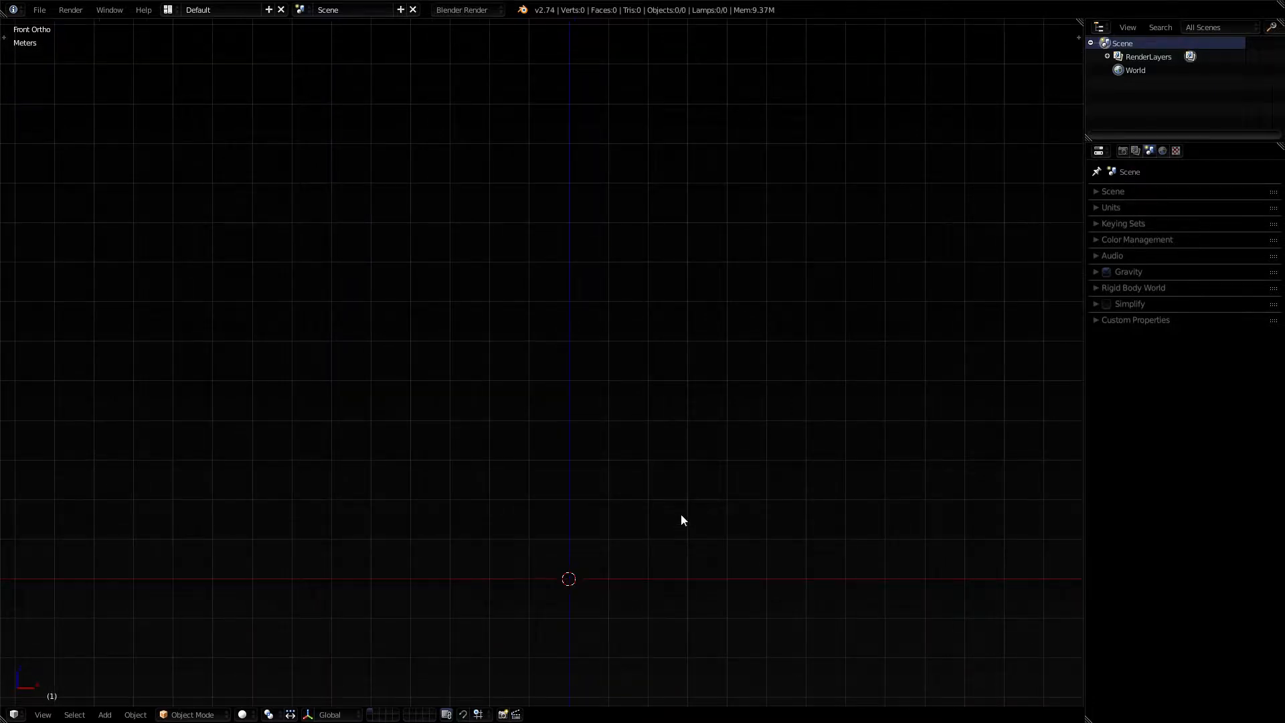
scroll(680, 520, "up", 1)
scroll(681, 519, "down", 1)
middle_click_drag(742, 472, 690, 523, "shift")
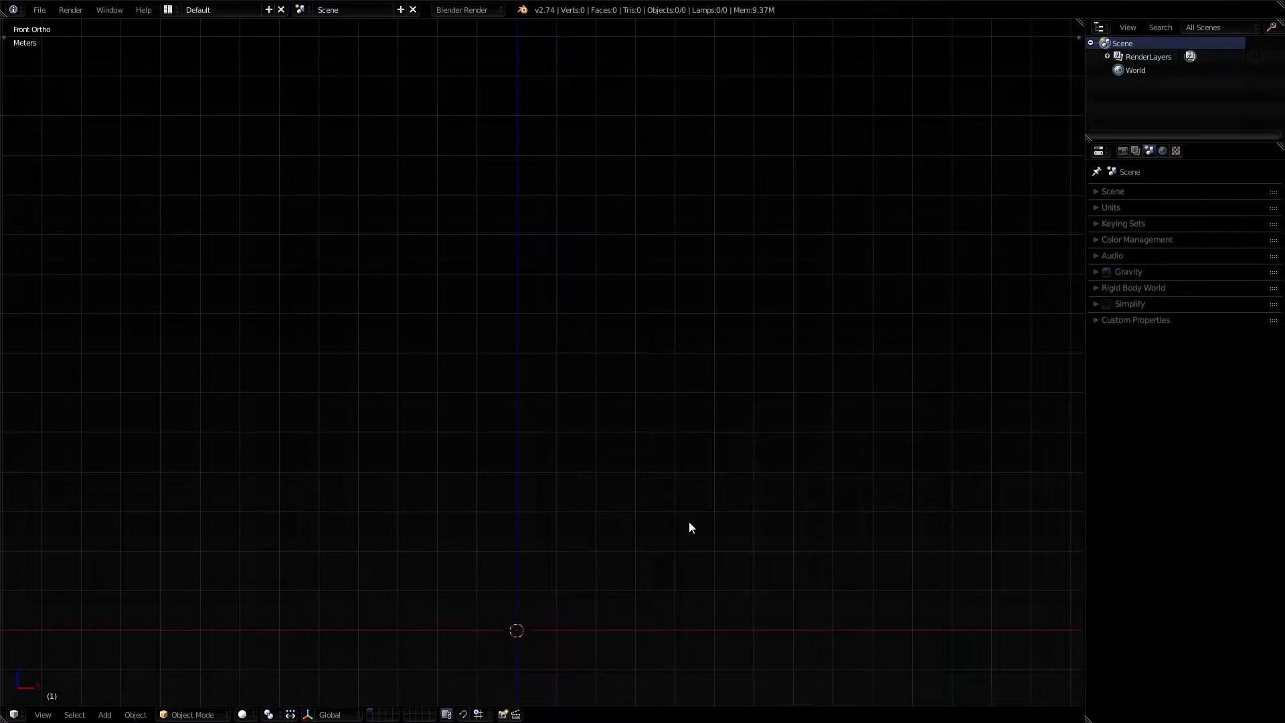
left_click(104, 714)
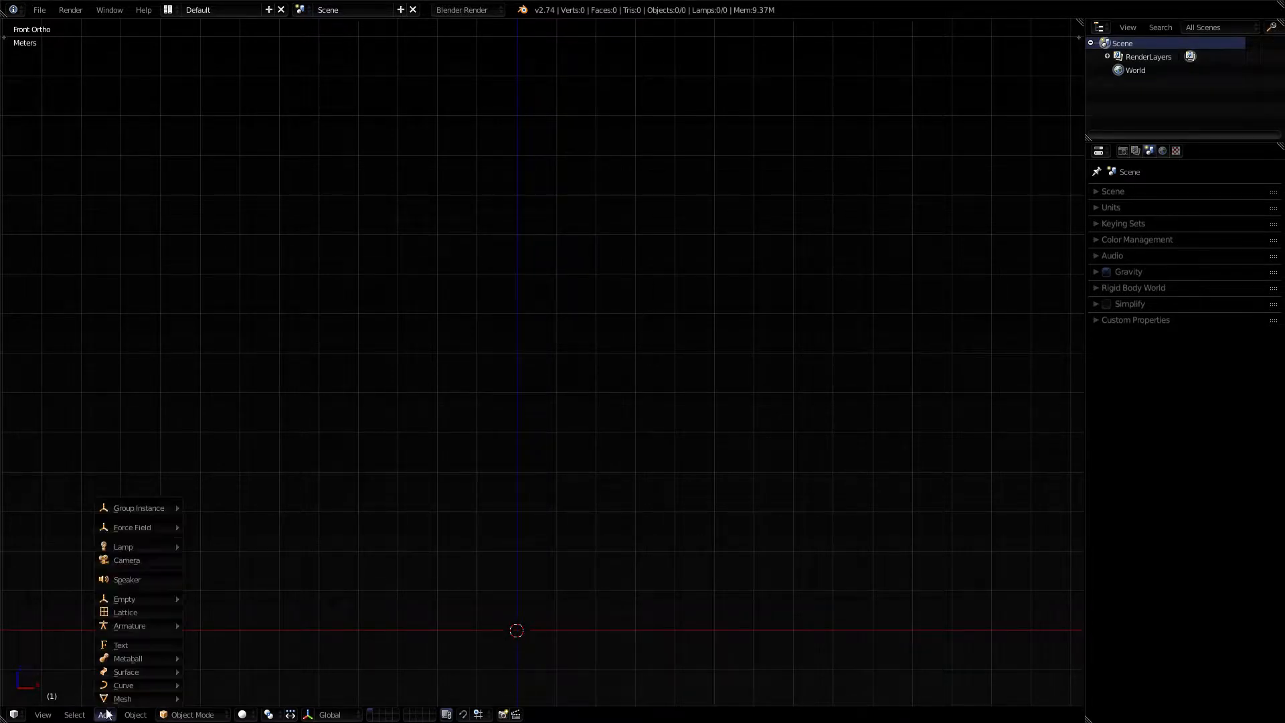
mouse_move(146, 698)
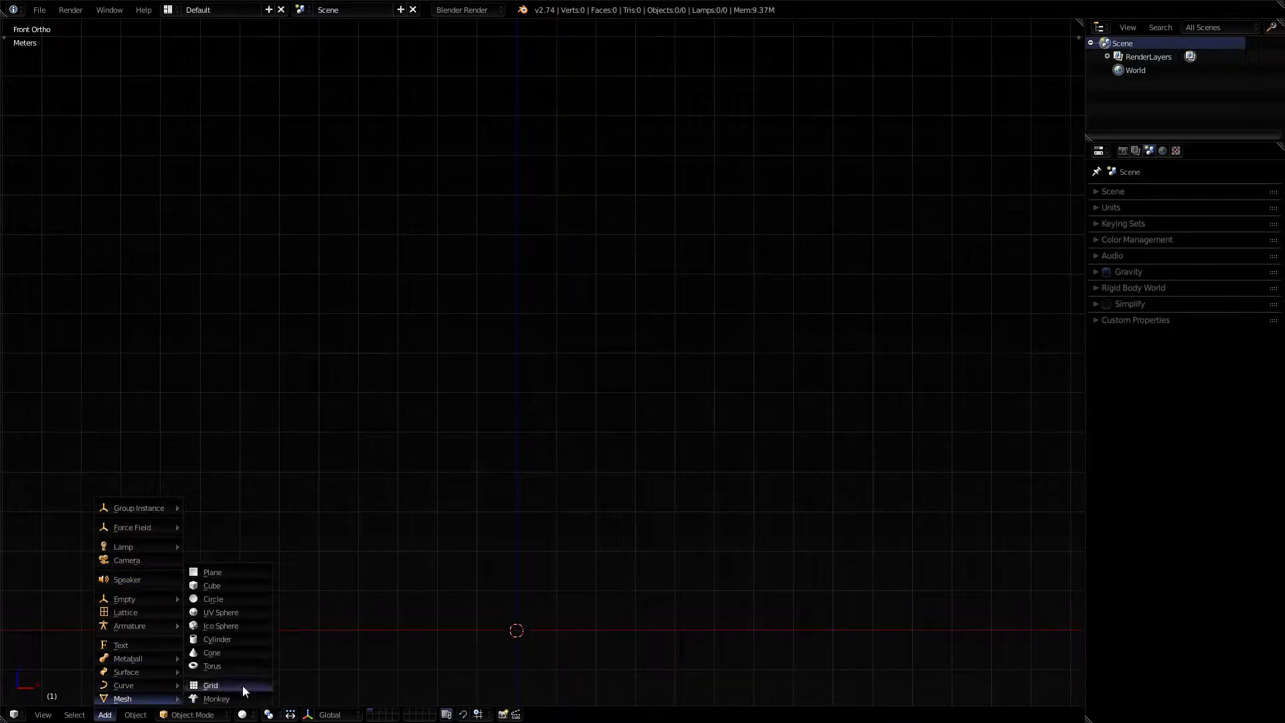
left_click(228, 587)
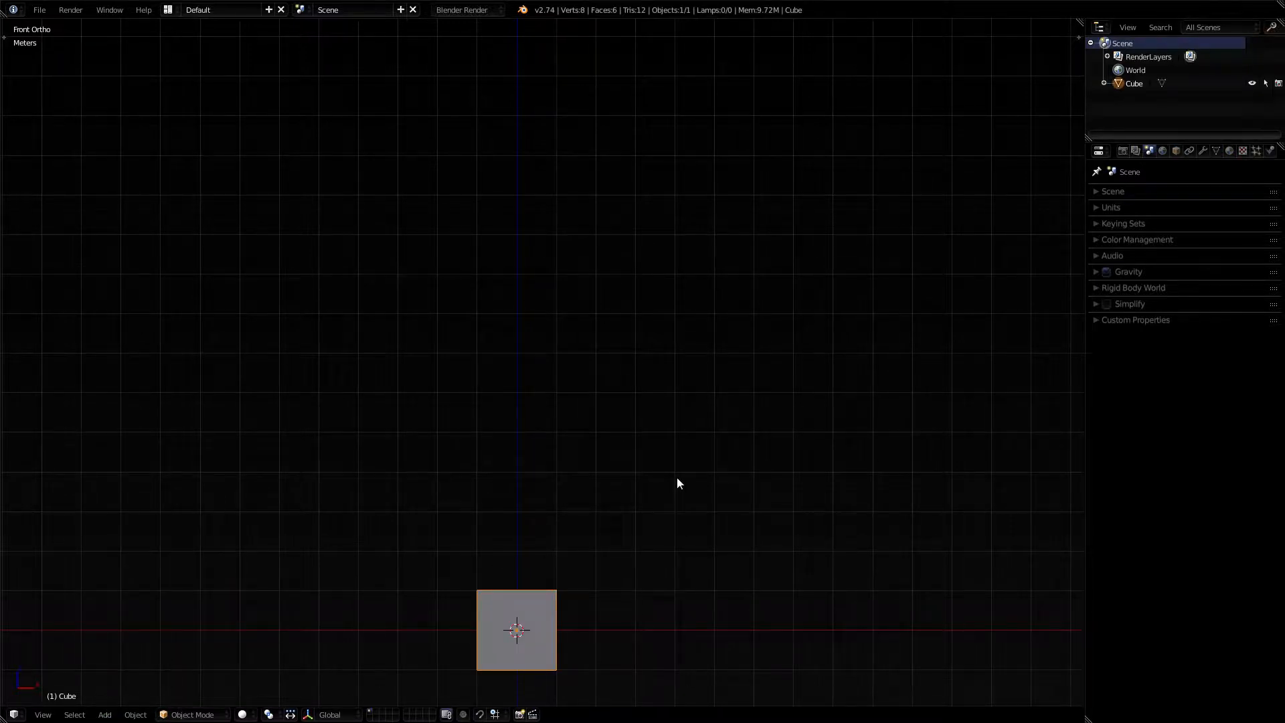
Switch the viewport to wireframe shading and frame the selected cube
key("z")
key("KP_Decimal")
scroll(677, 476, "down", 2)
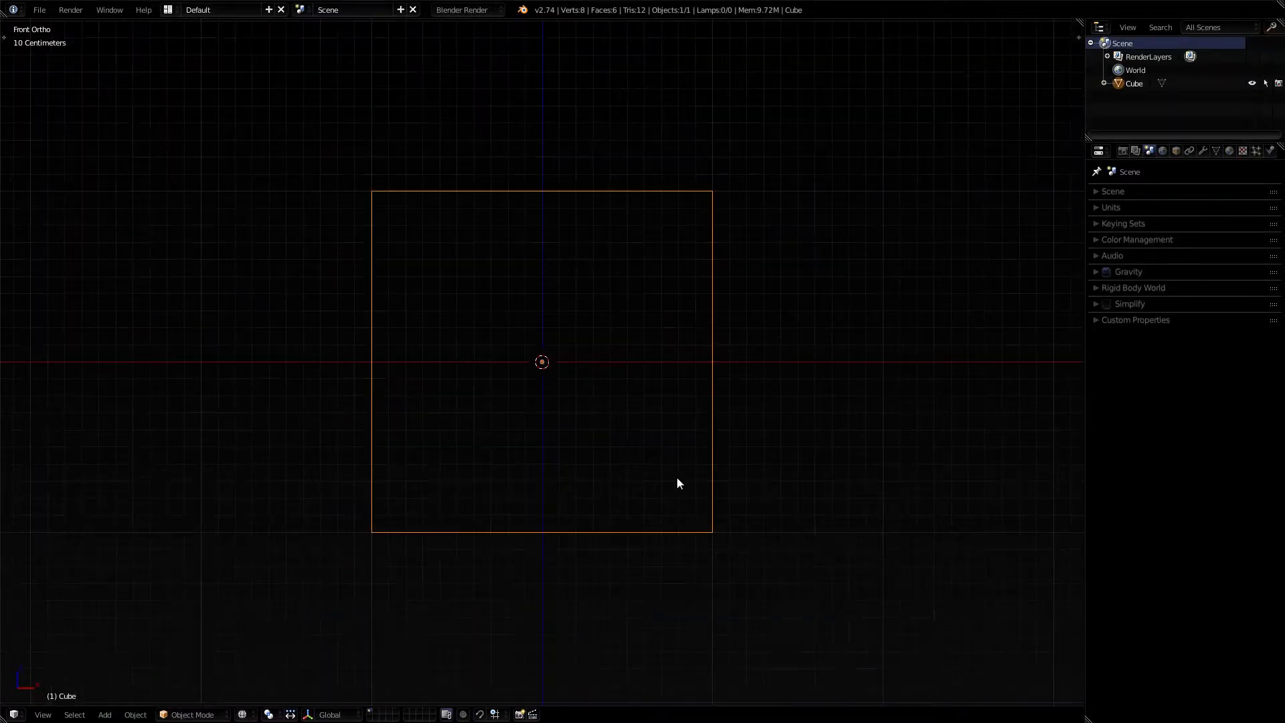
Review the new cube's creation settings for radius, location and rotation
key("t")
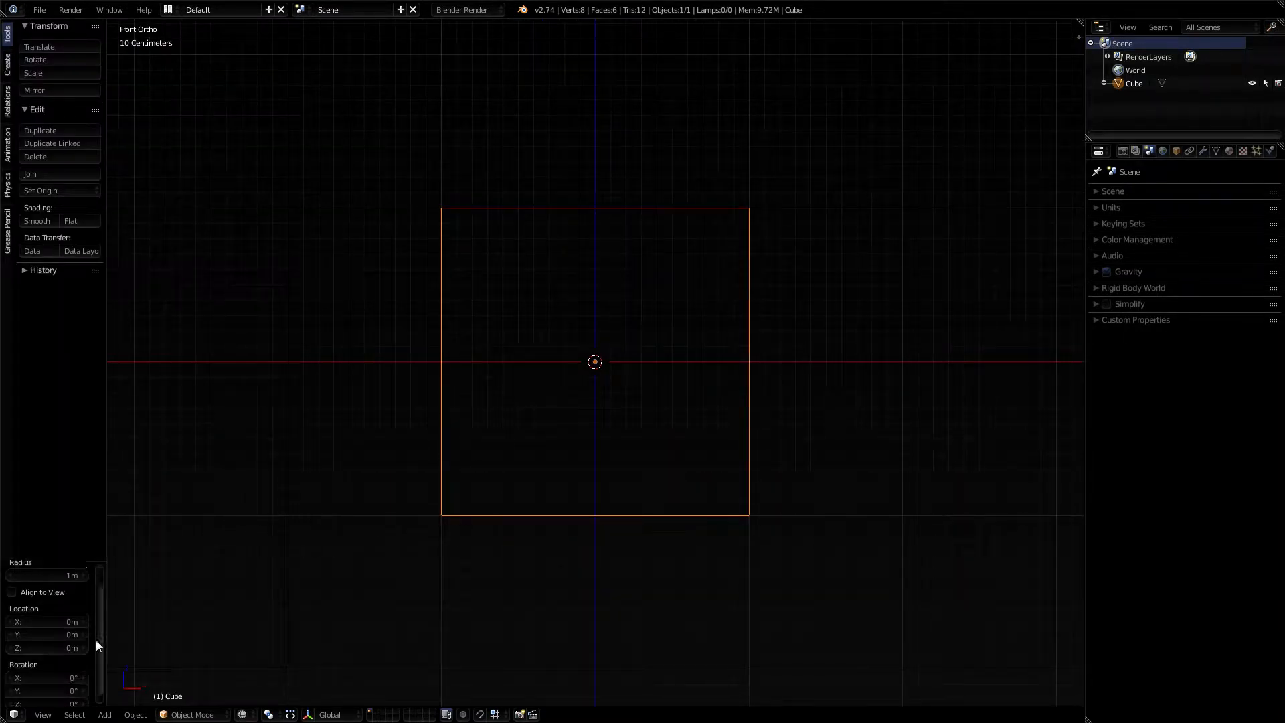
scroll(97, 642, "down", 2)
scroll(94, 664, "up", 2)
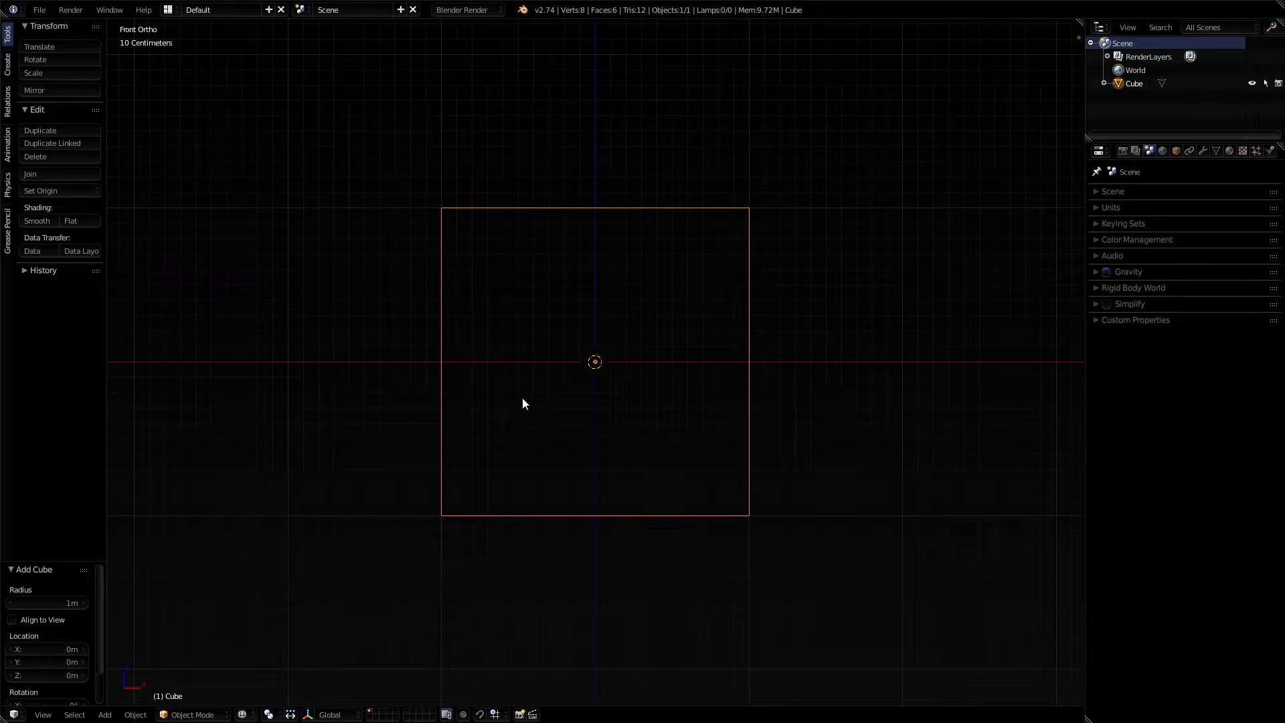
key("t")
Display the cube's transform properties and set its dimensions to 4 m in X and 153 m in Y
key("n")
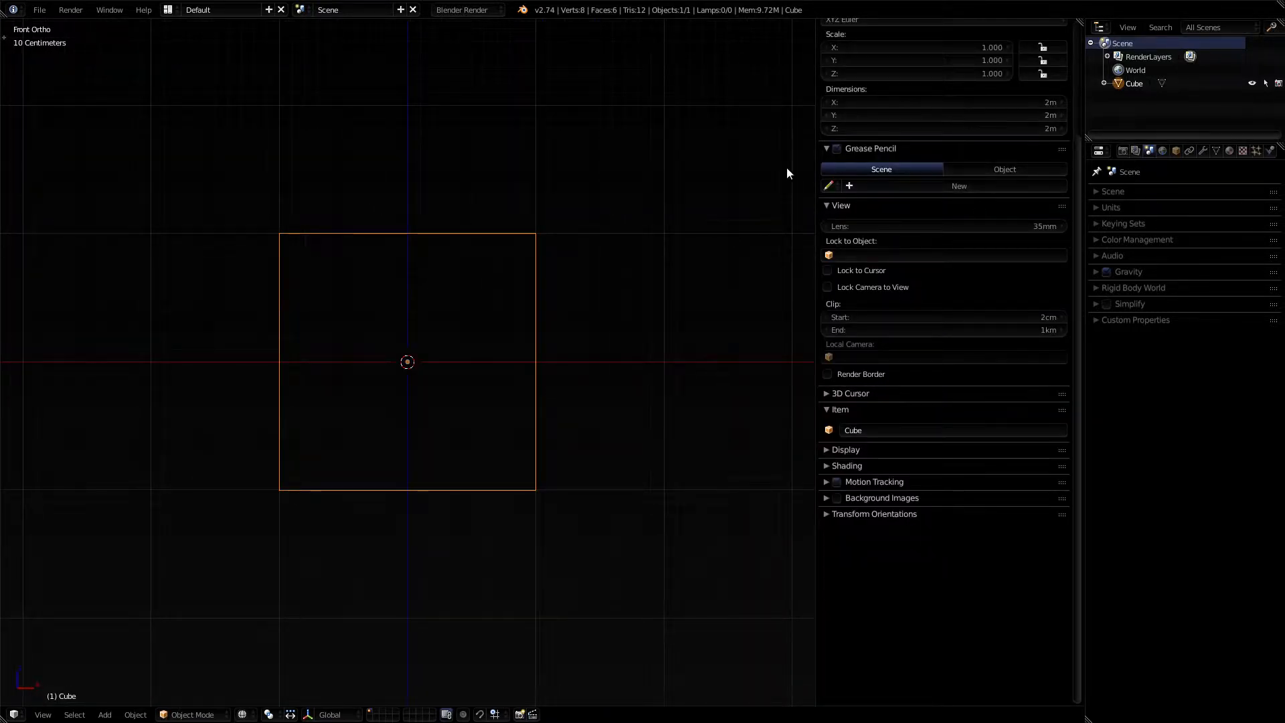
left_click(914, 115)
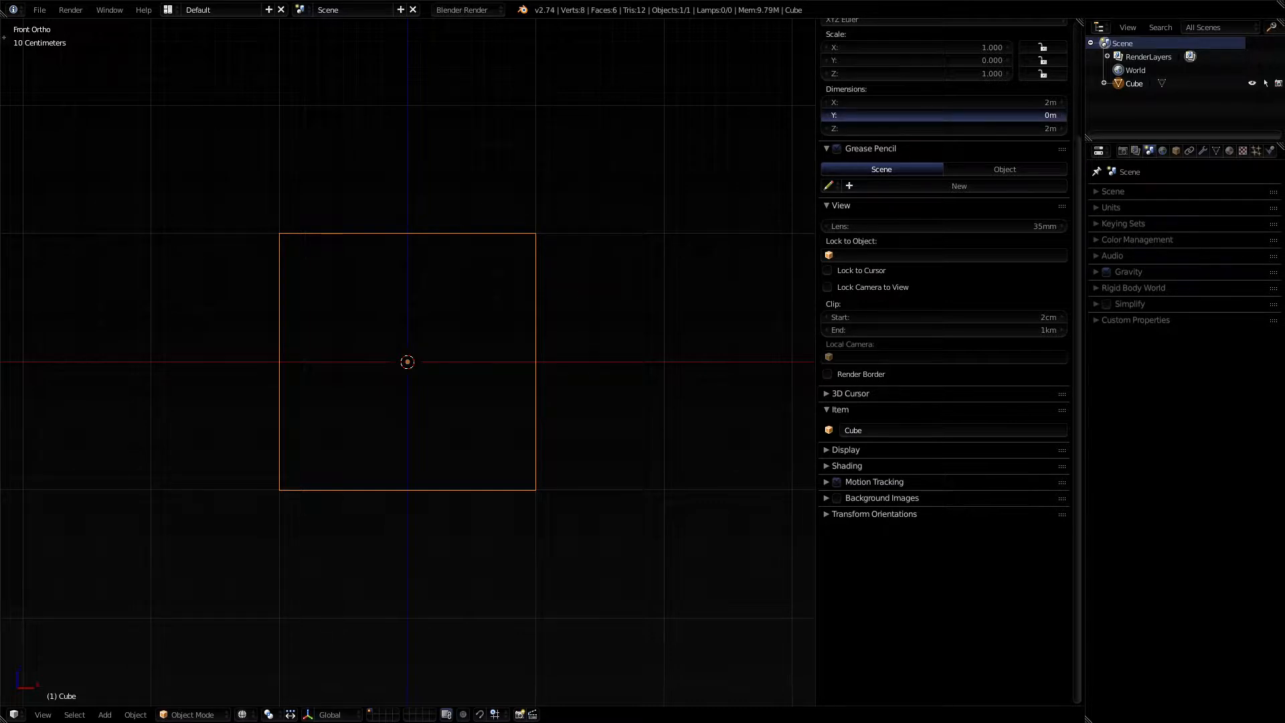
mouse_move(915, 115)
left_mouse_down()
mouse_move(991, 115)
mouse_move(912, 103)
mouse_move(971, 103)
mouse_move(929, 103)
left_mouse_up()
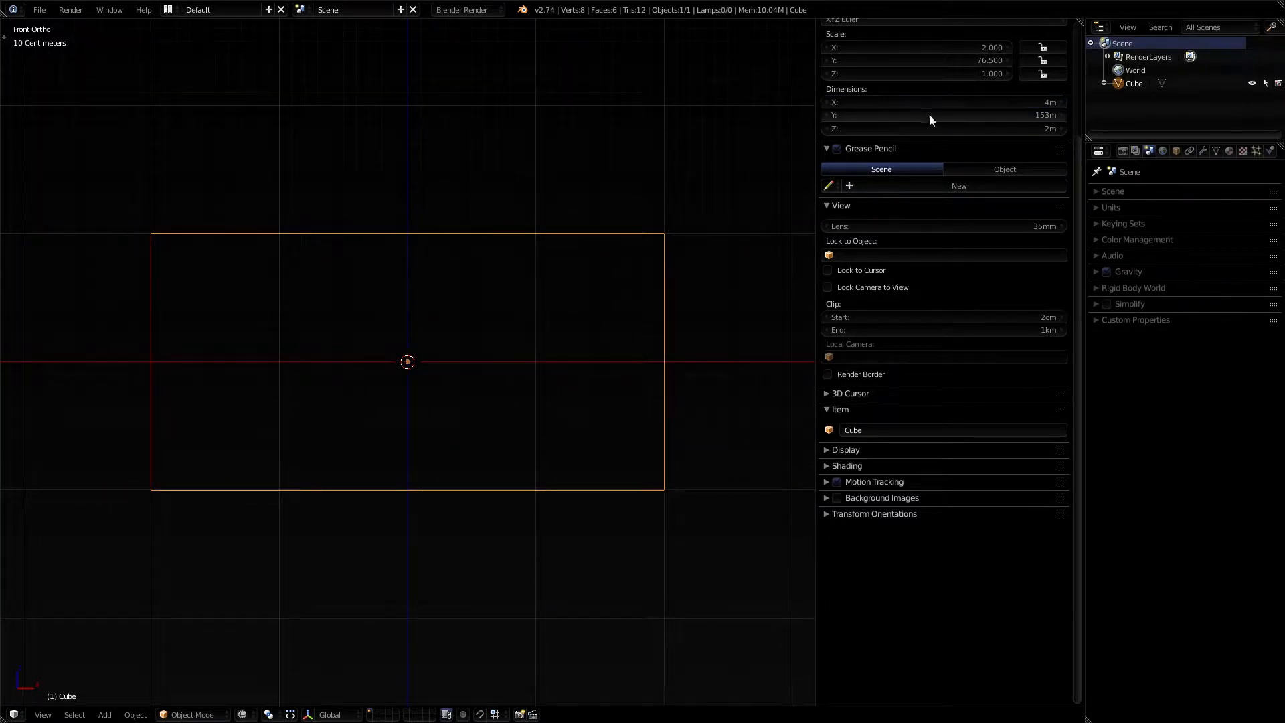
Check the unit system, angle unit and scale in the scene's unit settings
left_click(998, 128)
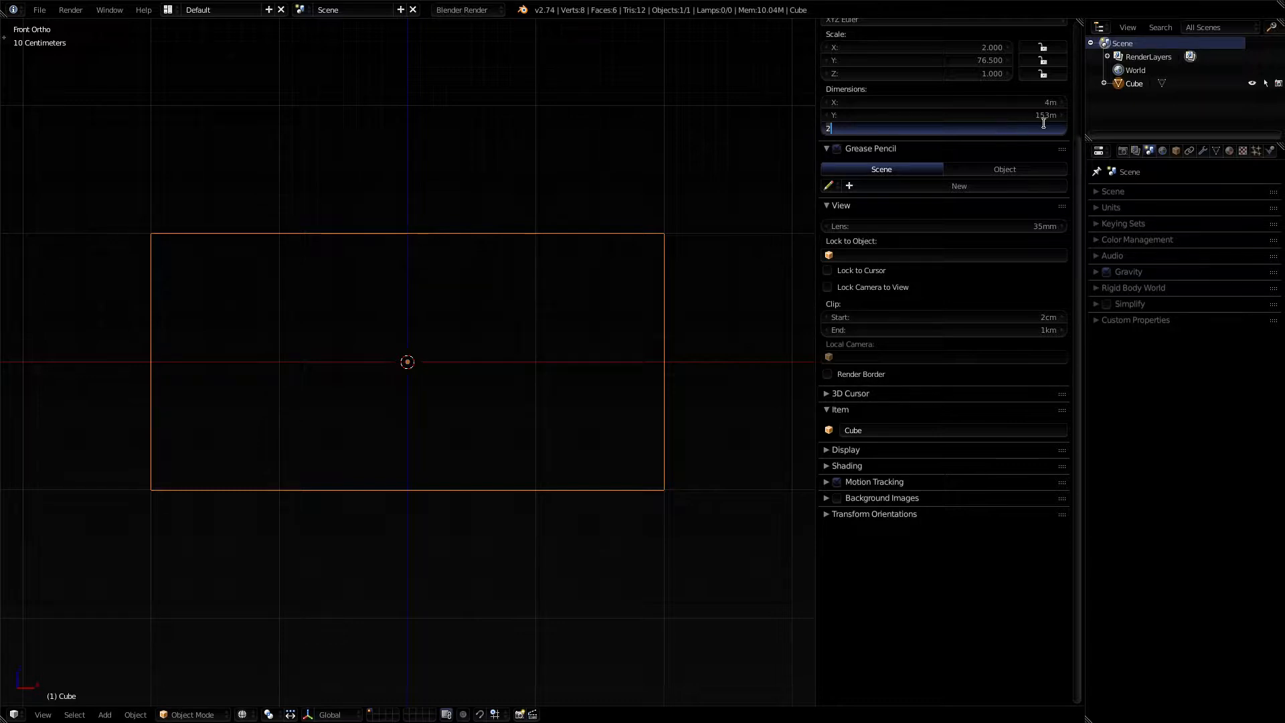
left_click(1095, 208)
left_click(1095, 208)
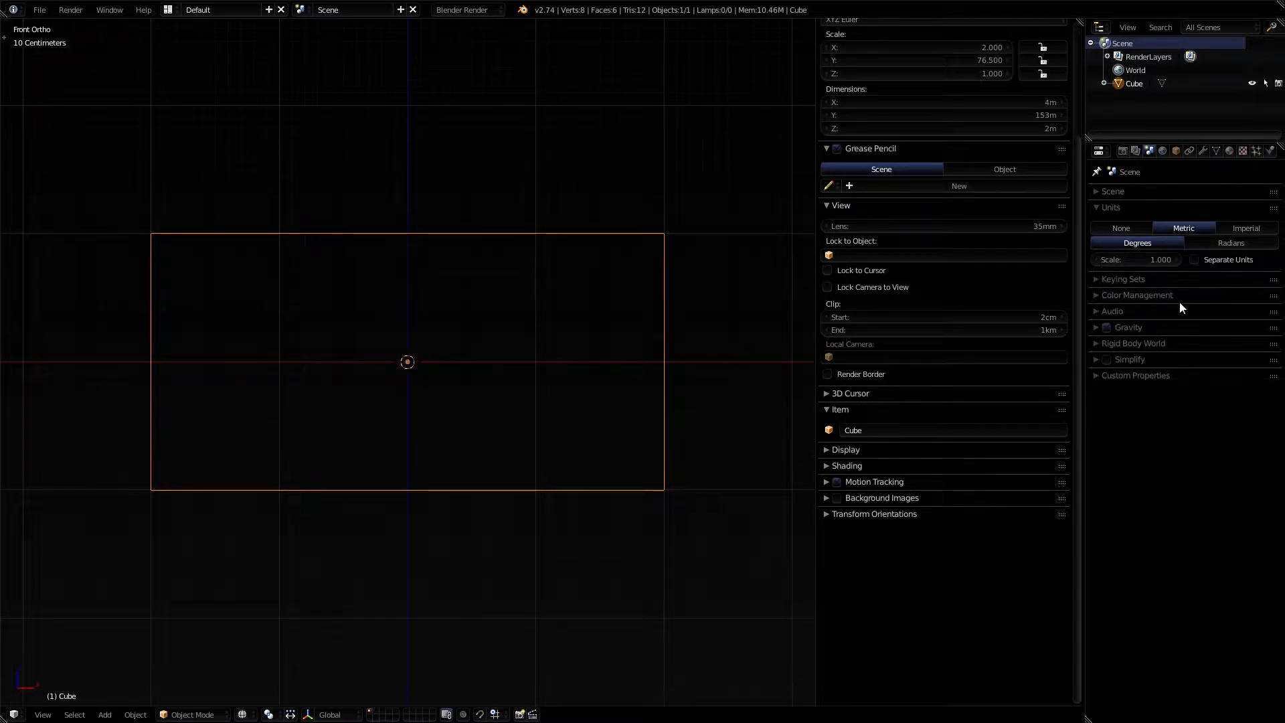
left_click(1095, 207)
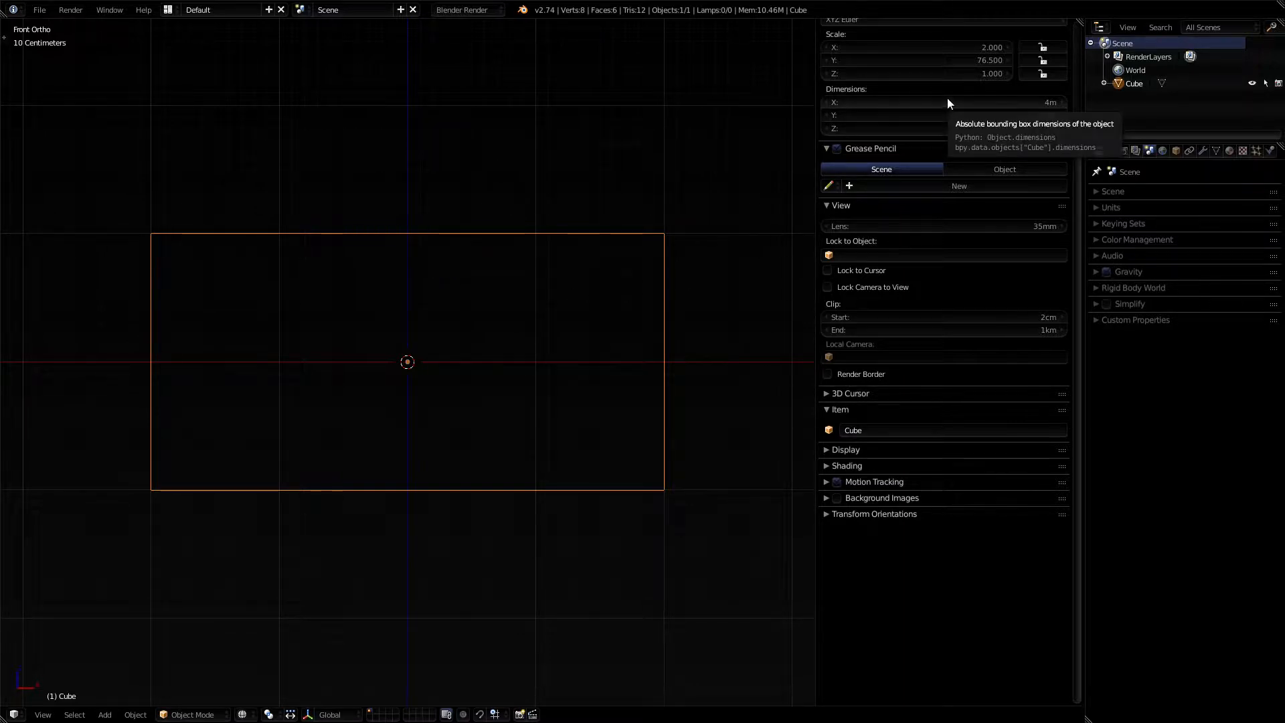
Set the cube's Z dimension to 1.8 m
left_click(934, 129)
type("2")
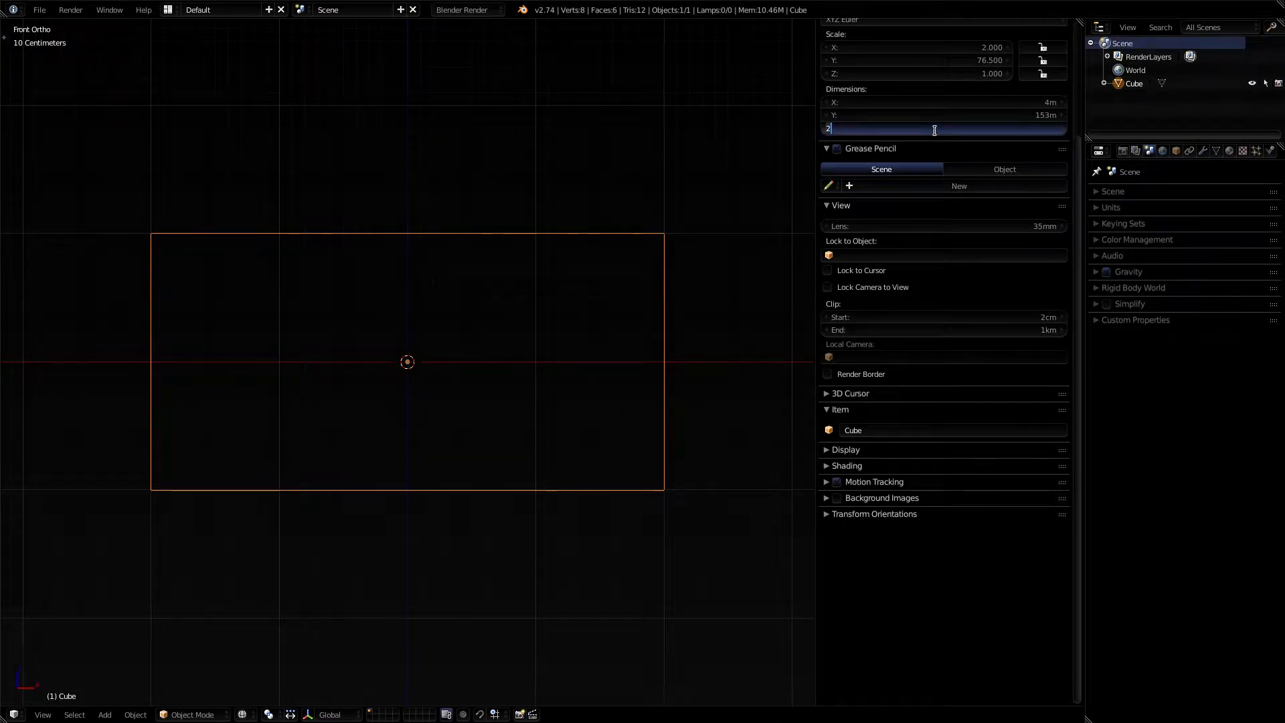
key("BackSpace")
type("1.8")
key("Return")
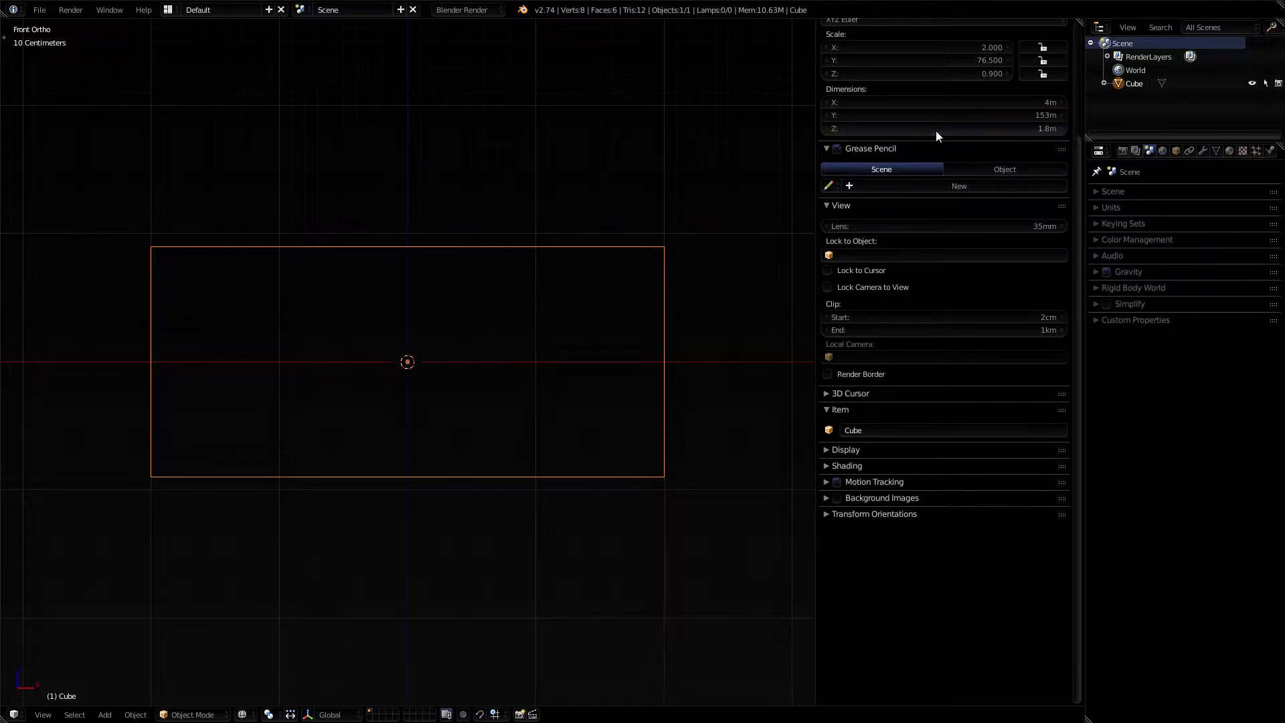
Set the cube's Y and X dimensions to 1 m each
left_click(988, 115)
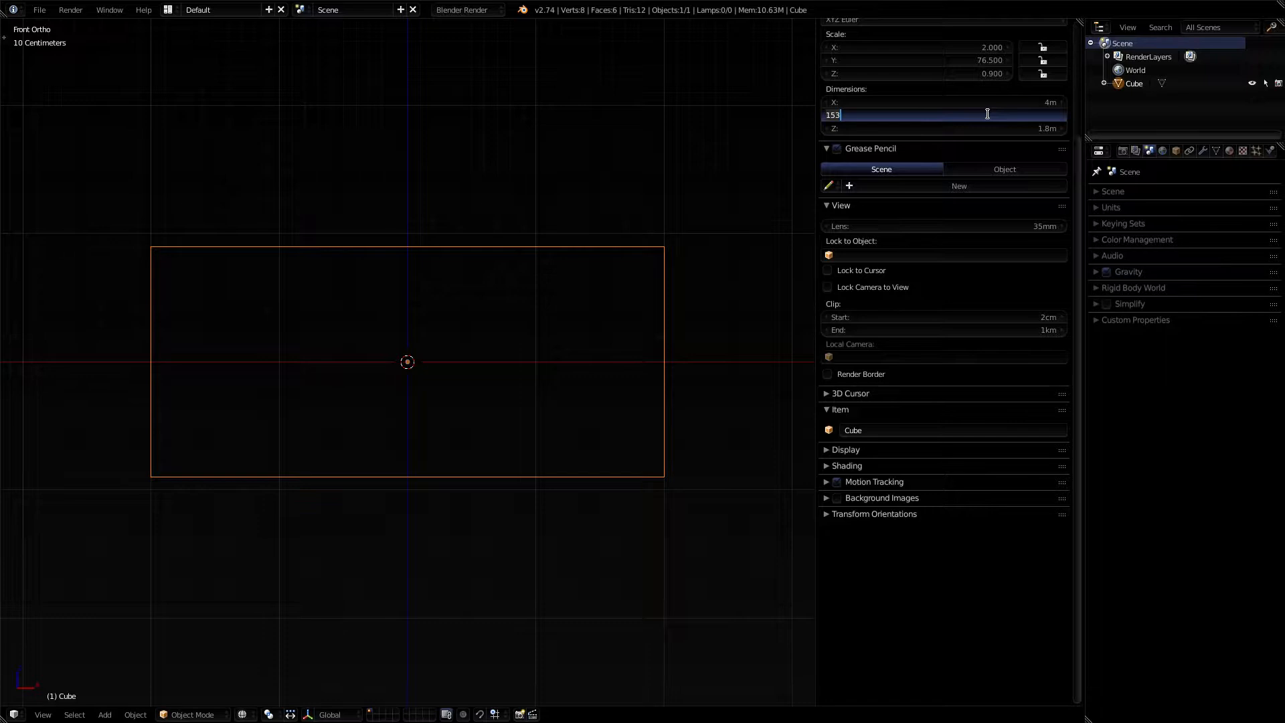
key("BackSpace")
key("BackSpace")
key("Return")
left_click(990, 101)
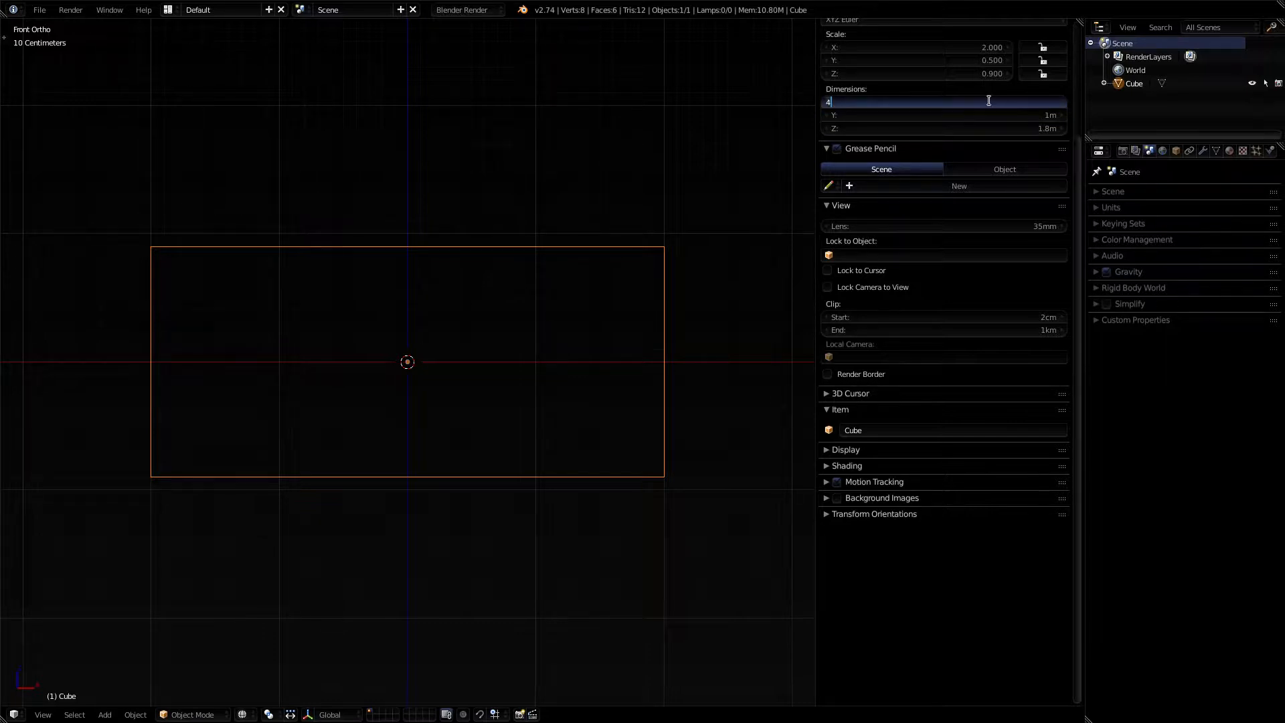
key("BackSpace")
type("1")
key("Return")
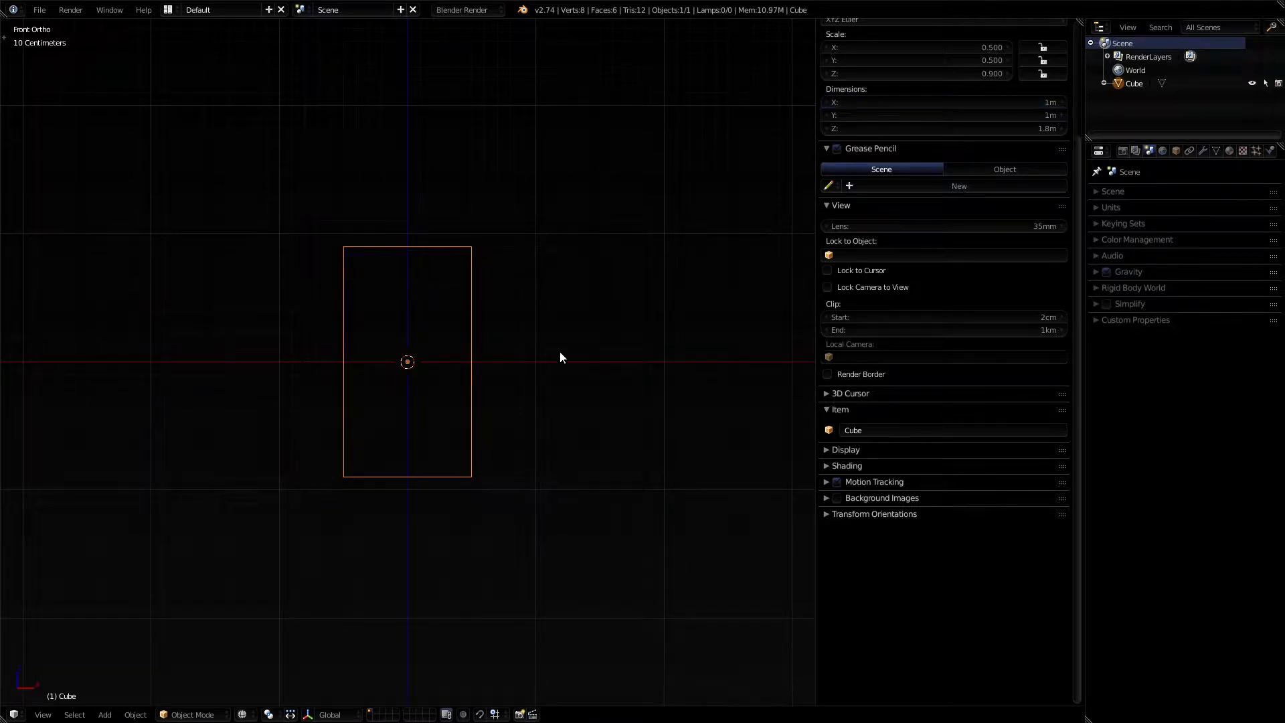
Set the cube's Y dimension to 50 cm and inspect its proportions in perspective view
scroll(559, 352, "up", 4)
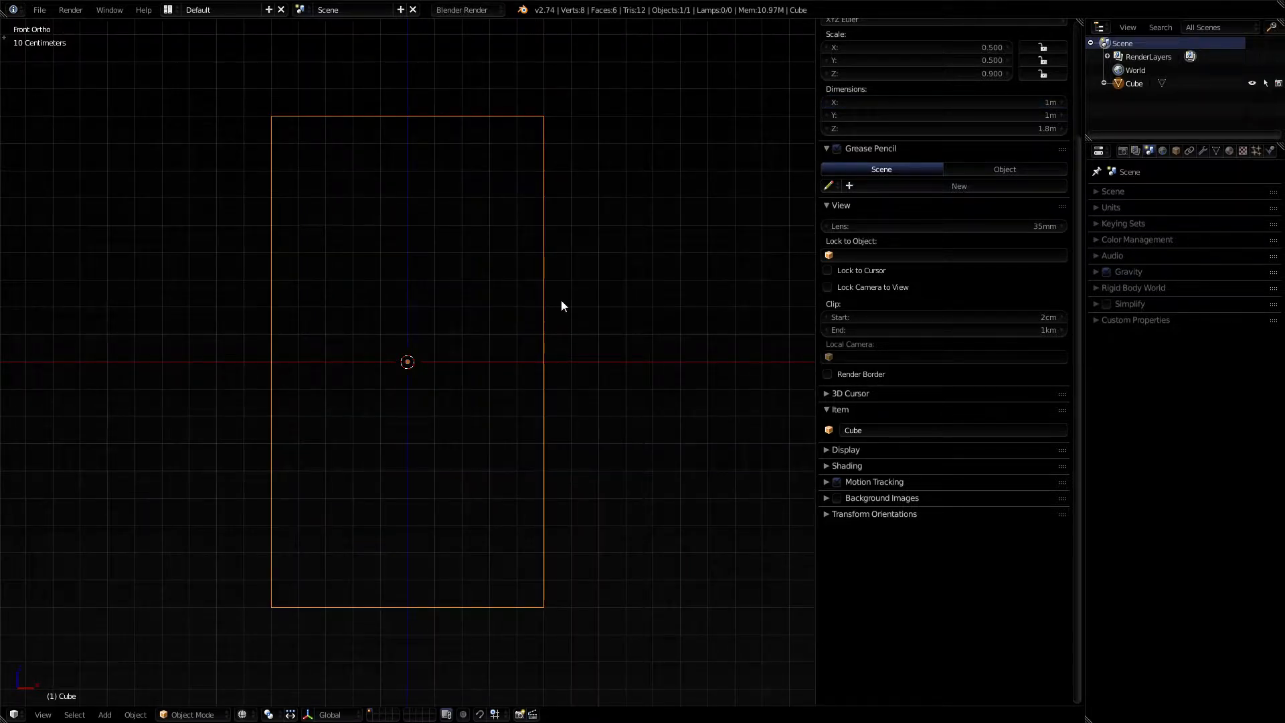
left_click(977, 120)
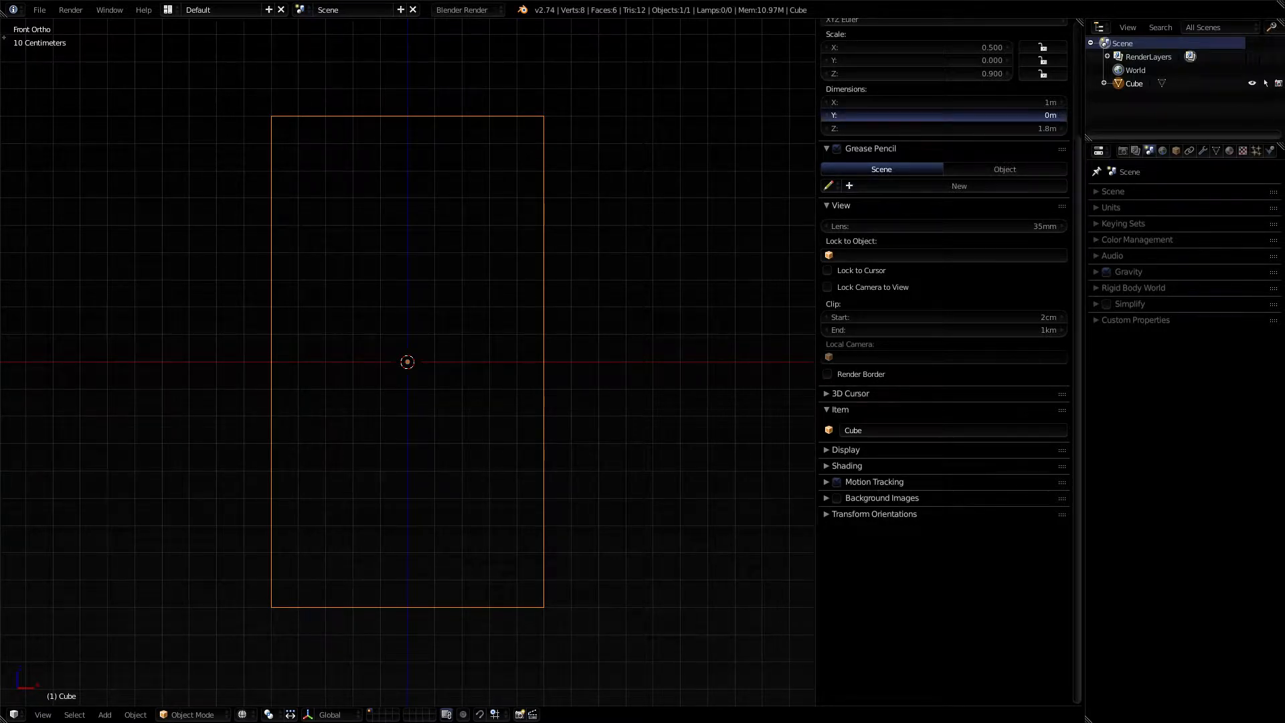
left_click(1009, 113)
type(".")
type("50c")
key("Return")
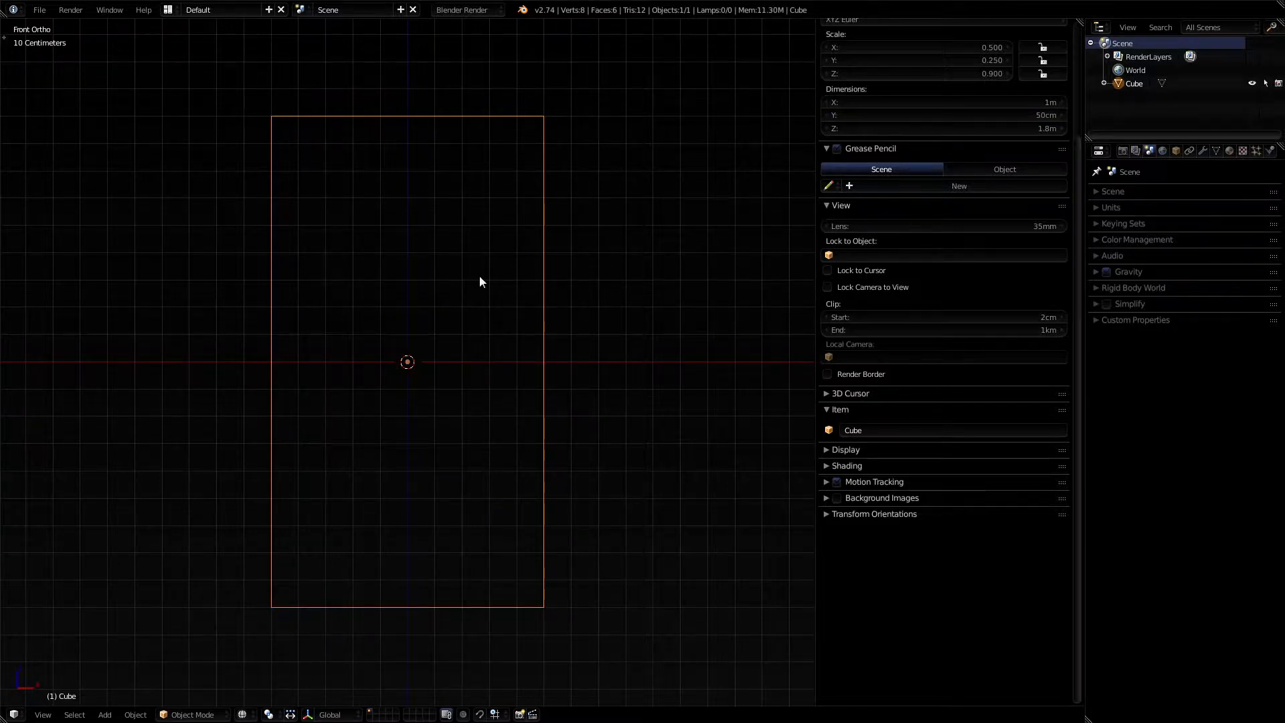
key("KP_5")
middle_click_drag(529, 272, 484, 319)
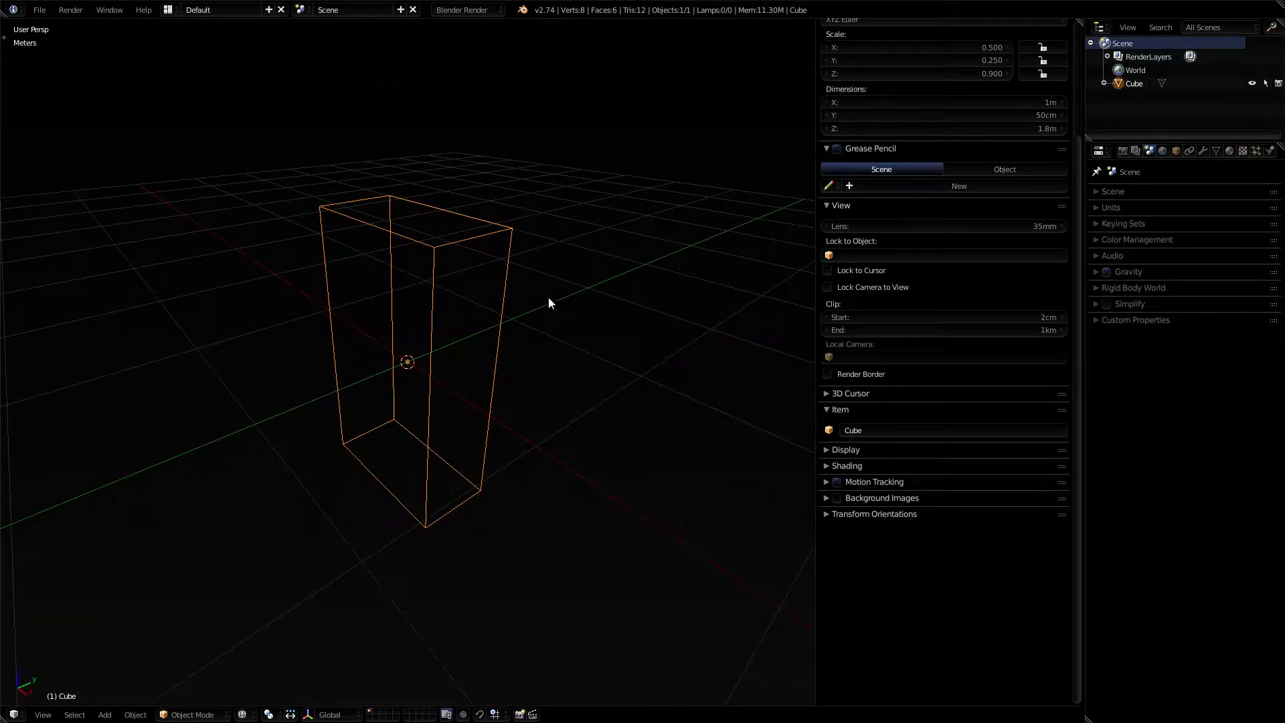
Try an X dimension of 60 cm and then 70 cm on the cube
left_click(1007, 97)
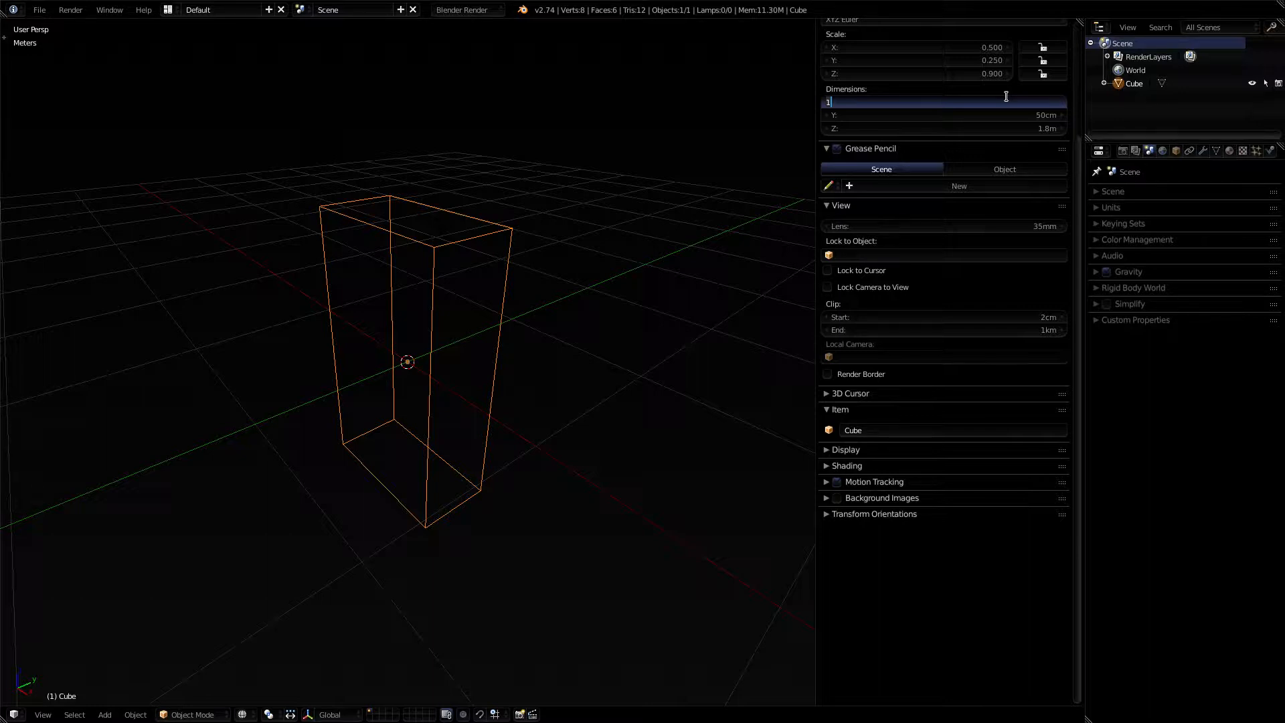
type(".6")
key("Return")
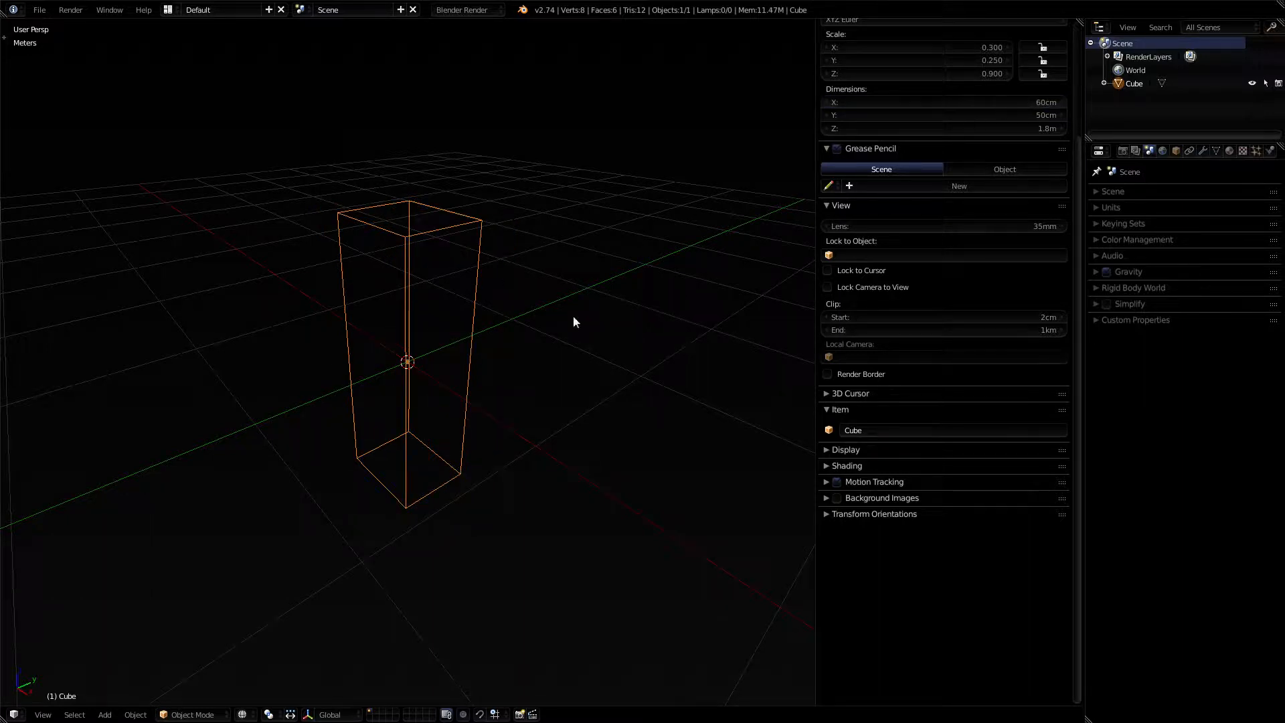
middle_click_drag(573, 316, 666, 275)
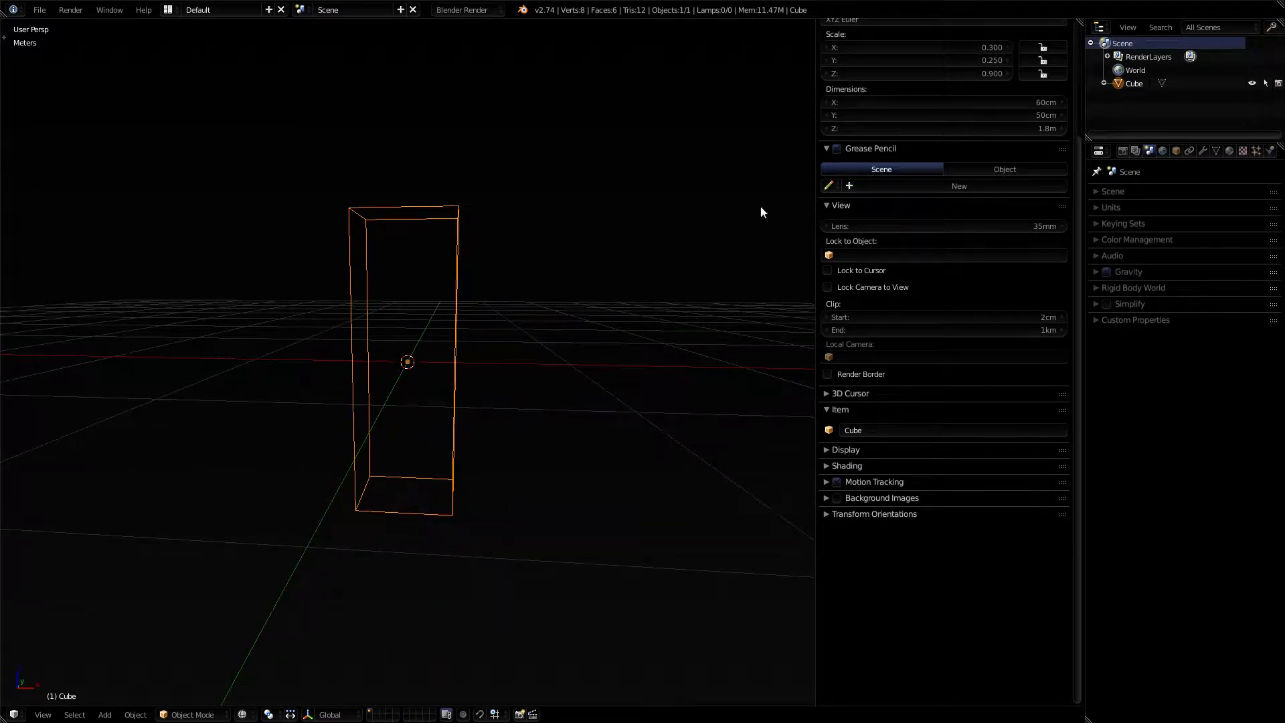
left_click(998, 98)
type(".7")
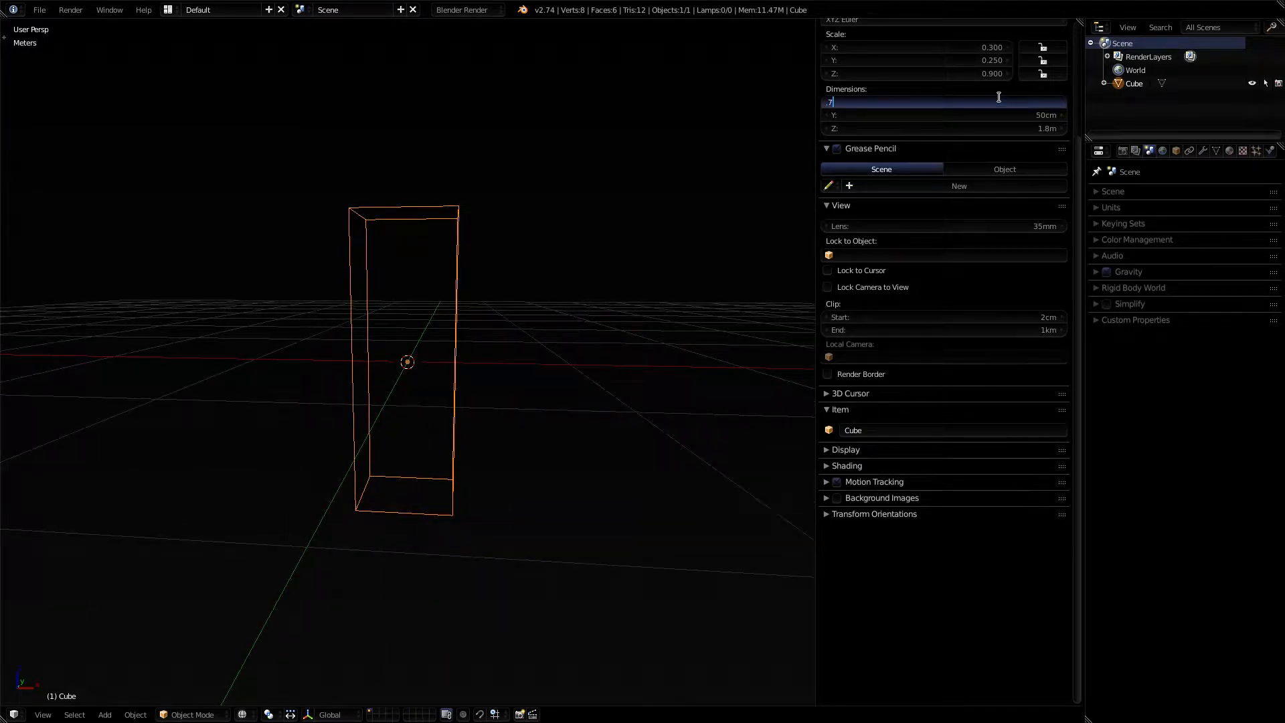
key("Return")
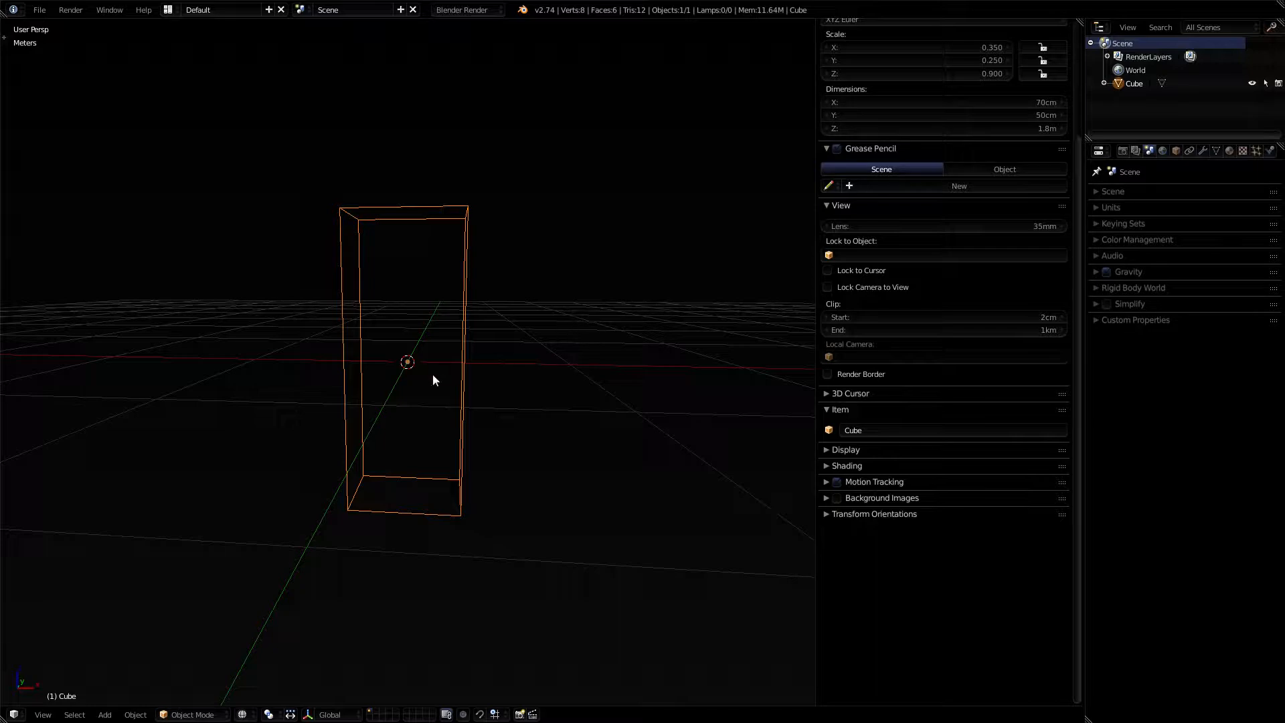
Set the cube's X dimension to 20 cm
mouse_move(433, 380)
middle_mouse_down()
mouse_move(453, 373)
mouse_move(453, 350)
mouse_move(462, 373)
mouse_move(438, 372)
mouse_move(481, 401)
mouse_move(520, 402)
mouse_move(535, 370)
mouse_move(443, 380)
mouse_move(428, 399)
mouse_move(385, 388)
mouse_move(396, 356)
mouse_move(428, 344)
mouse_move(451, 362)
mouse_move(440, 368)
middle_mouse_up()
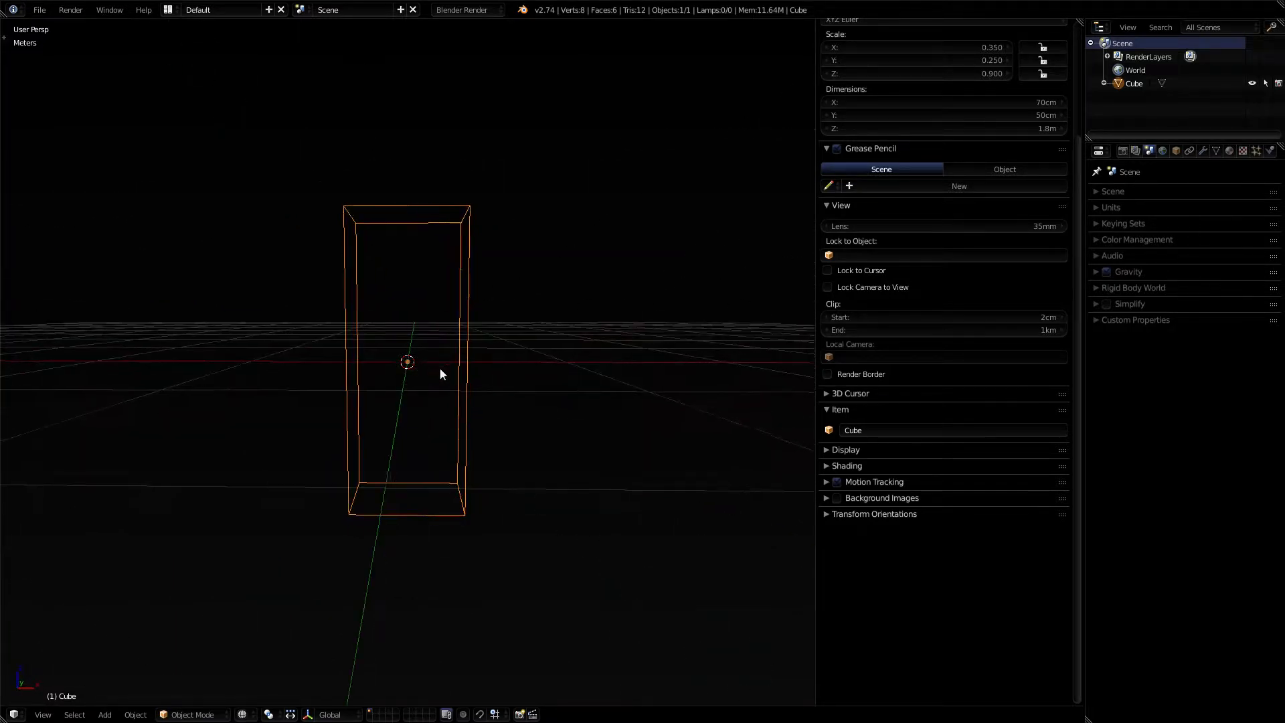
left_click(988, 102)
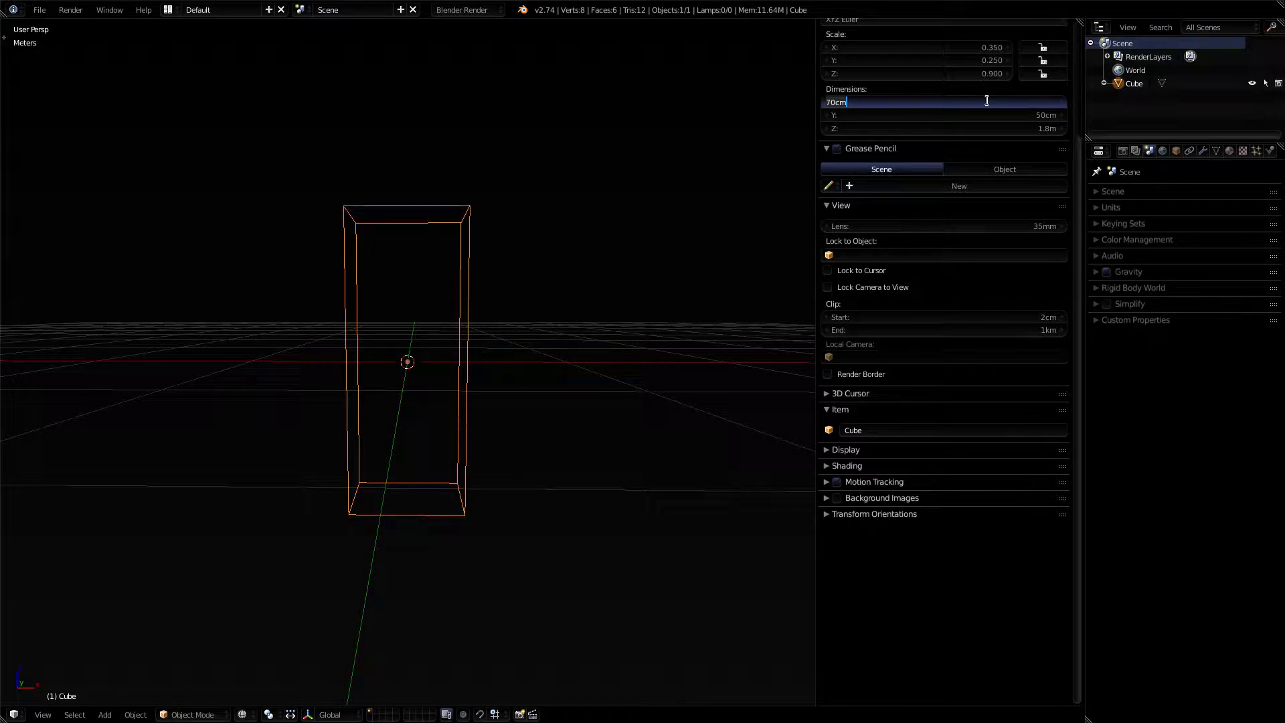
key("BackSpace")
type(".2")
key("Return")
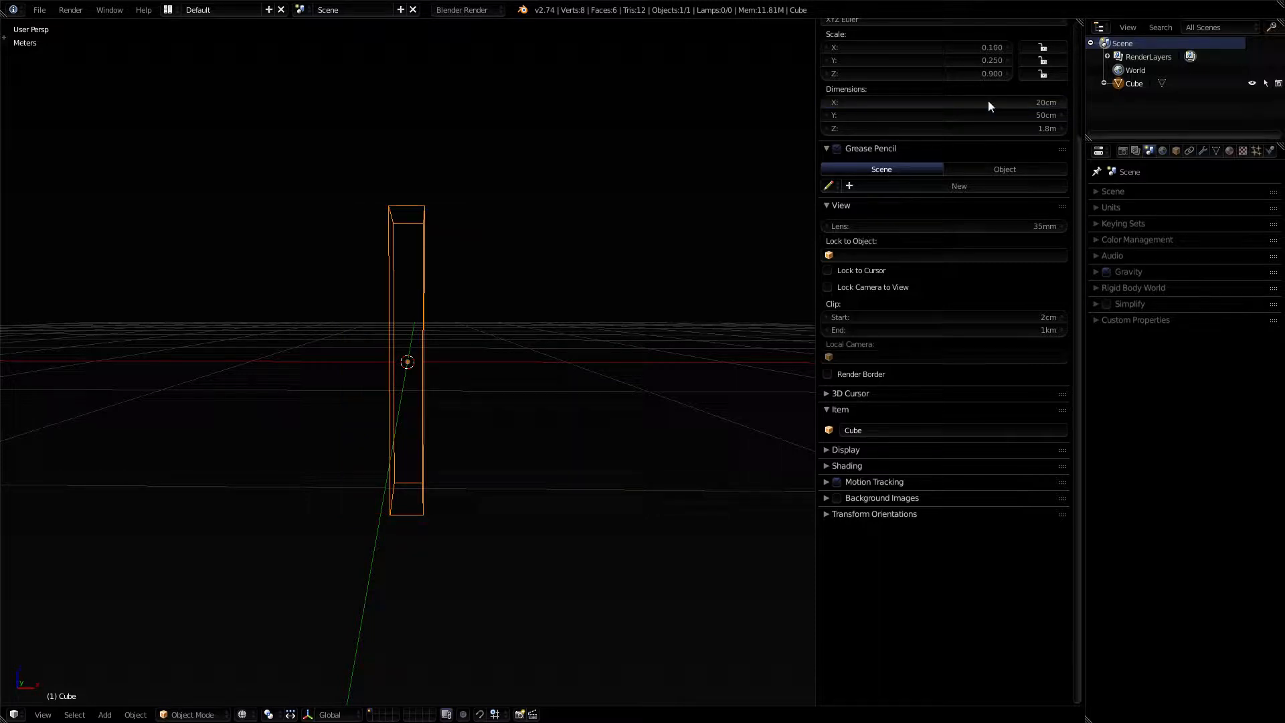
Set the cube's X dimension to 25 cm
left_click(988, 102)
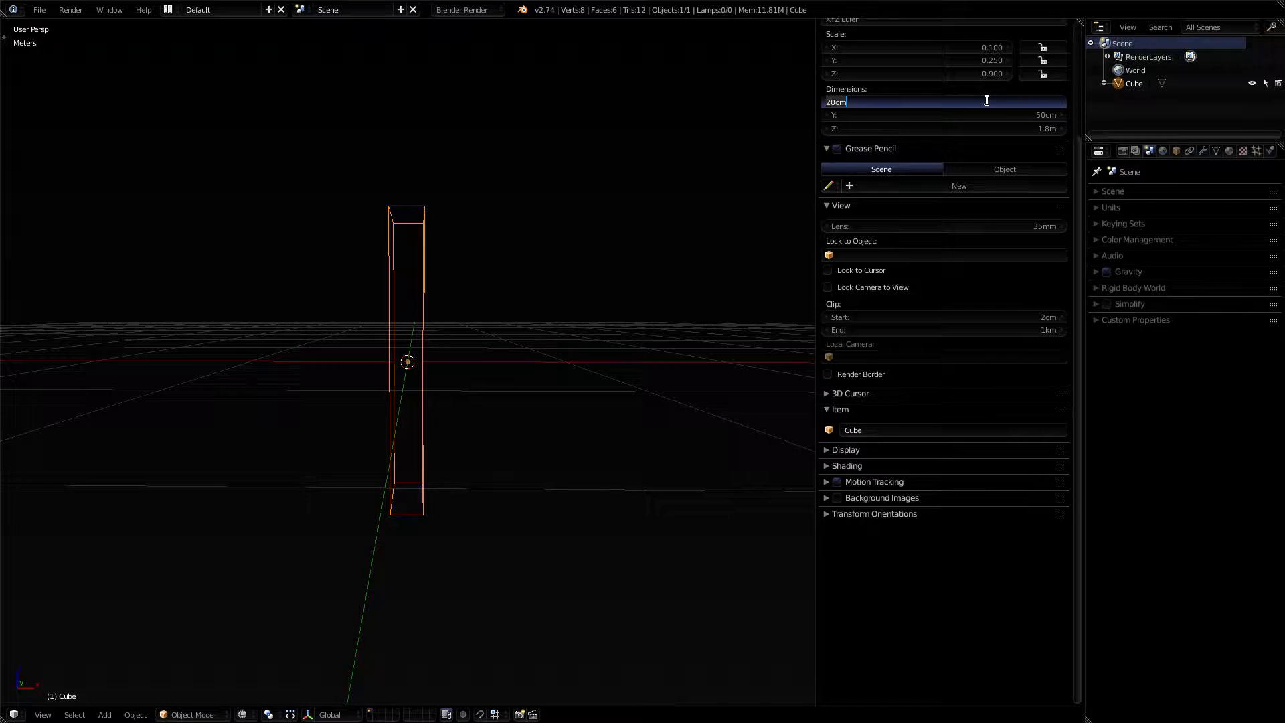
key("BackSpace")
key("BackSpace")
key("BackSpace")
key("BackSpace")
type(".25")
key("Return")
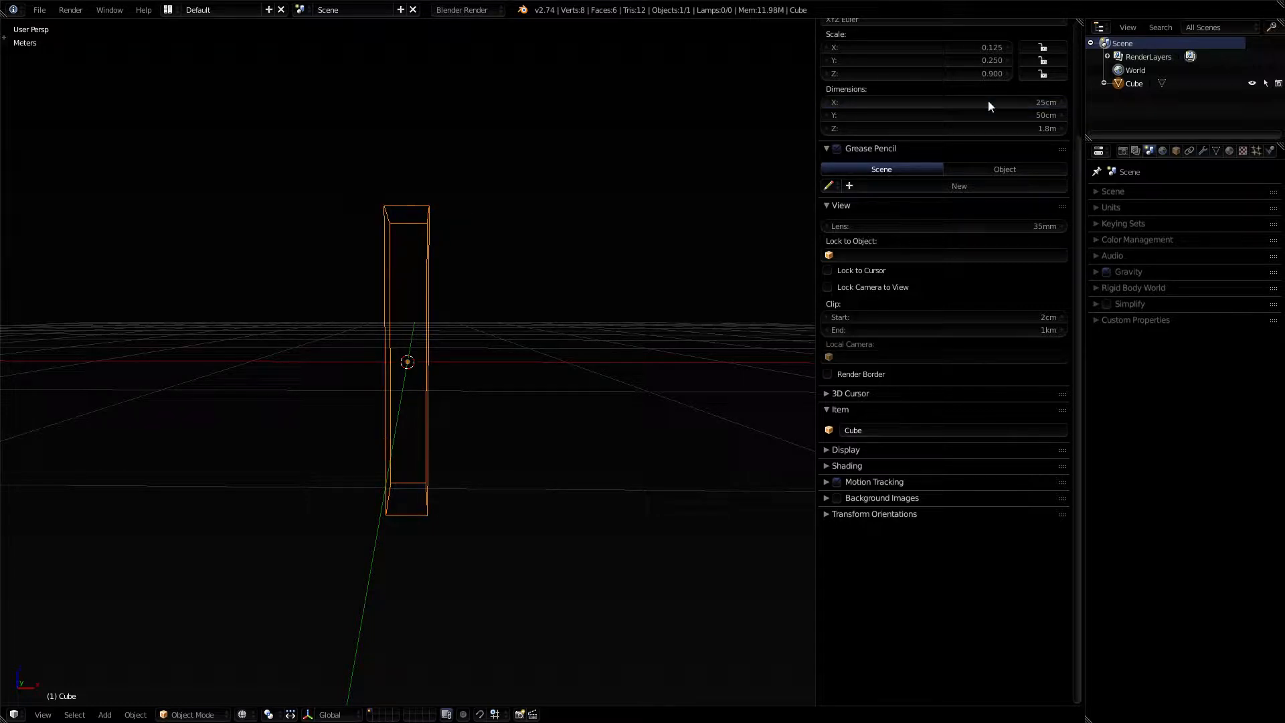
Set the cube's Y dimension to 25 cm and inspect the narrow column from another angle
middle_click_drag(507, 358, 562, 405)
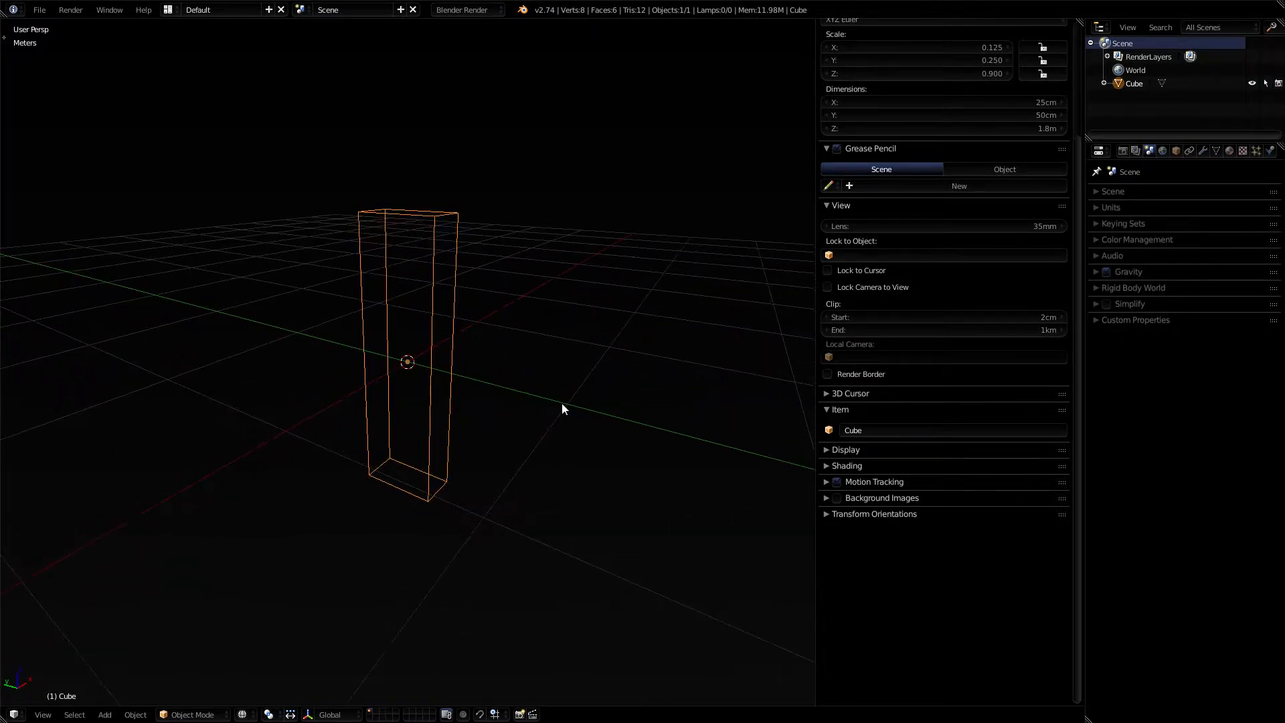
left_click(1017, 118)
key("BackSpace")
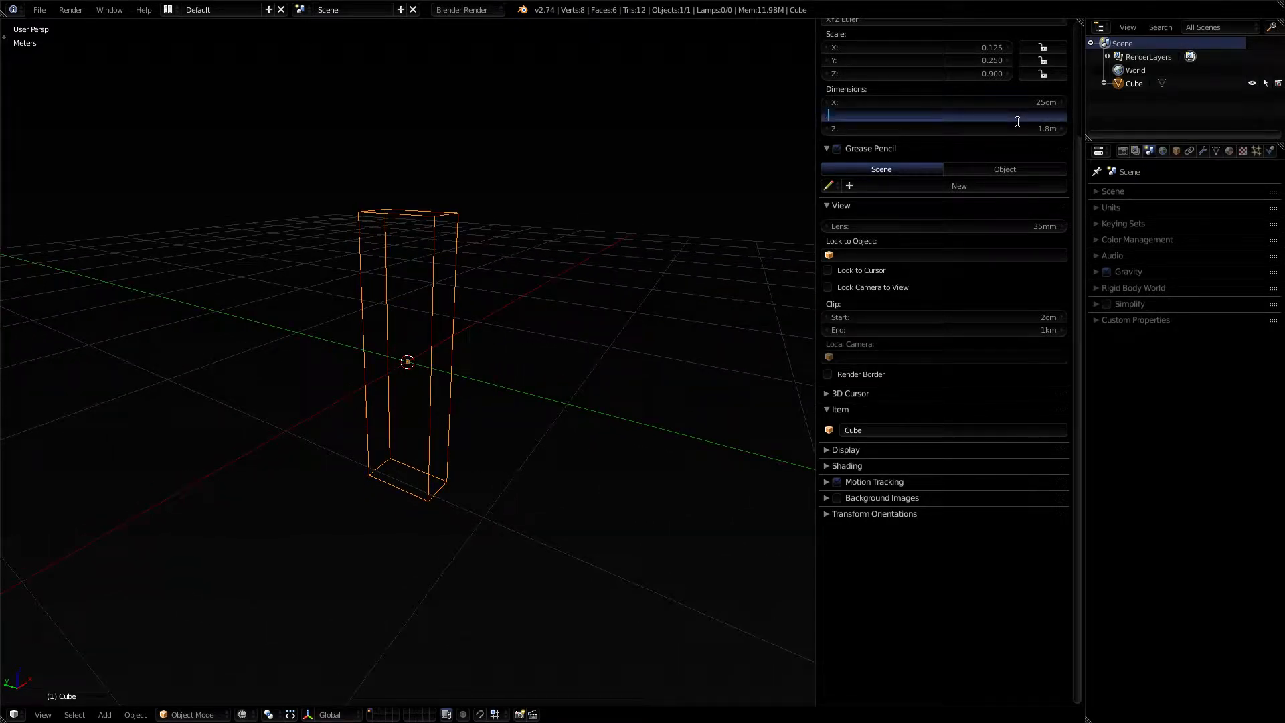
type(".25")
key("Return")
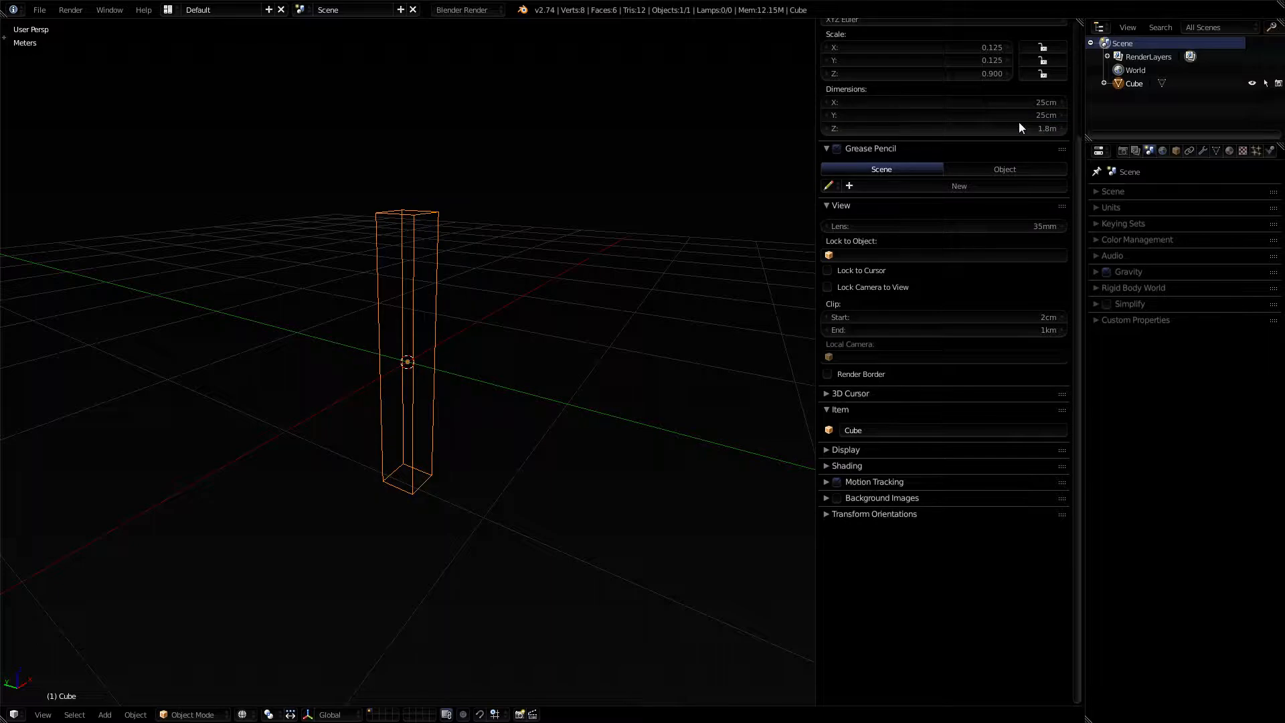
middle_click_drag(464, 388, 265, 386)
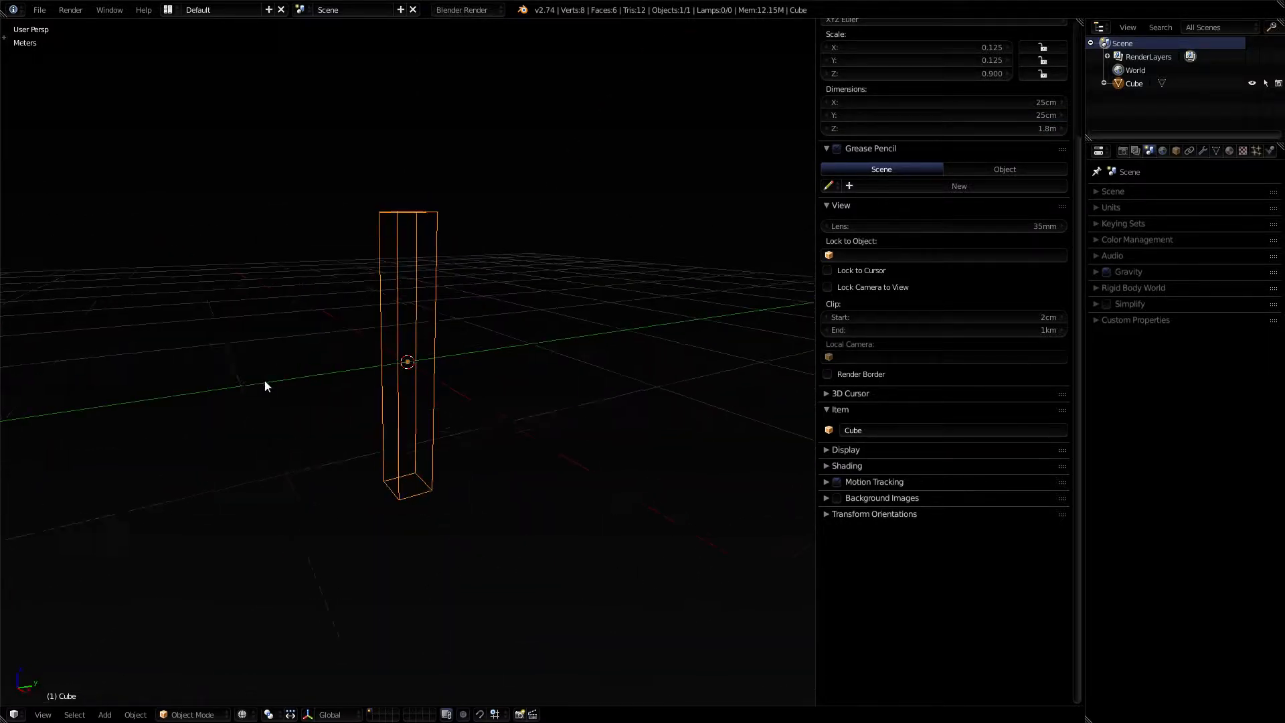
Switch to the front orthographic view, hide the properties and apply the cube's rotation and scale
key("KP_1")
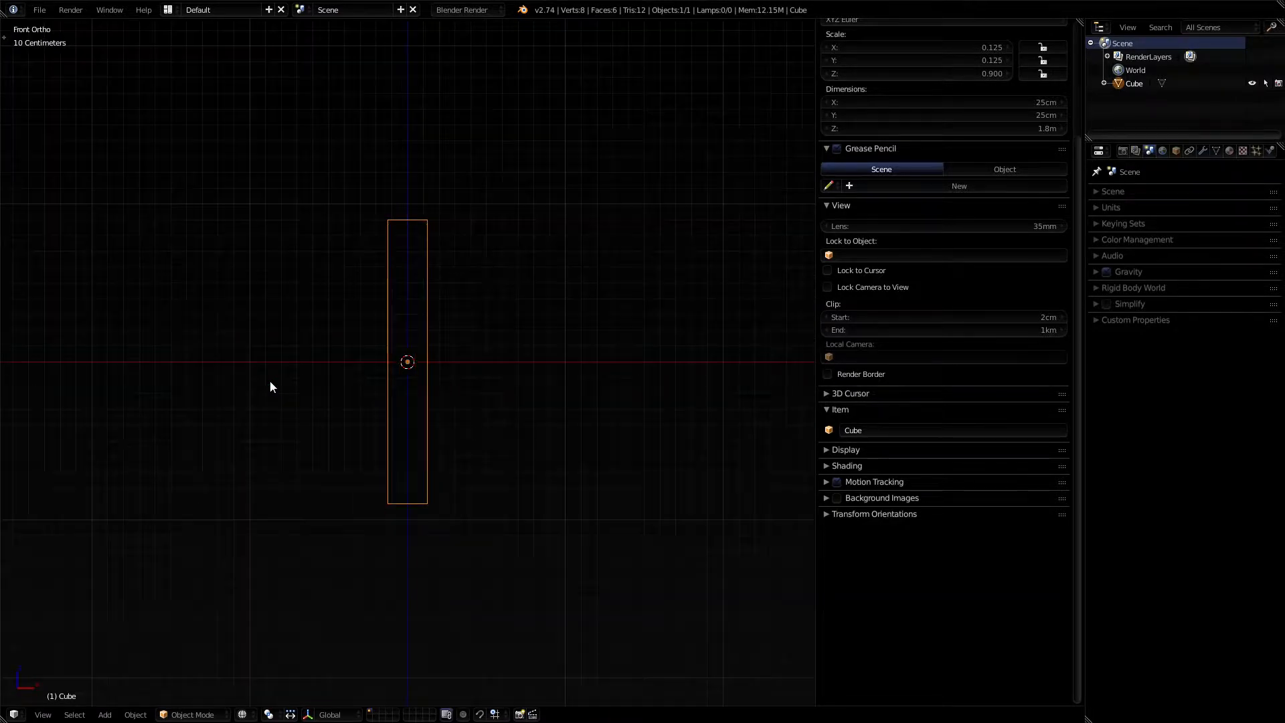
scroll(271, 387, "up", 3)
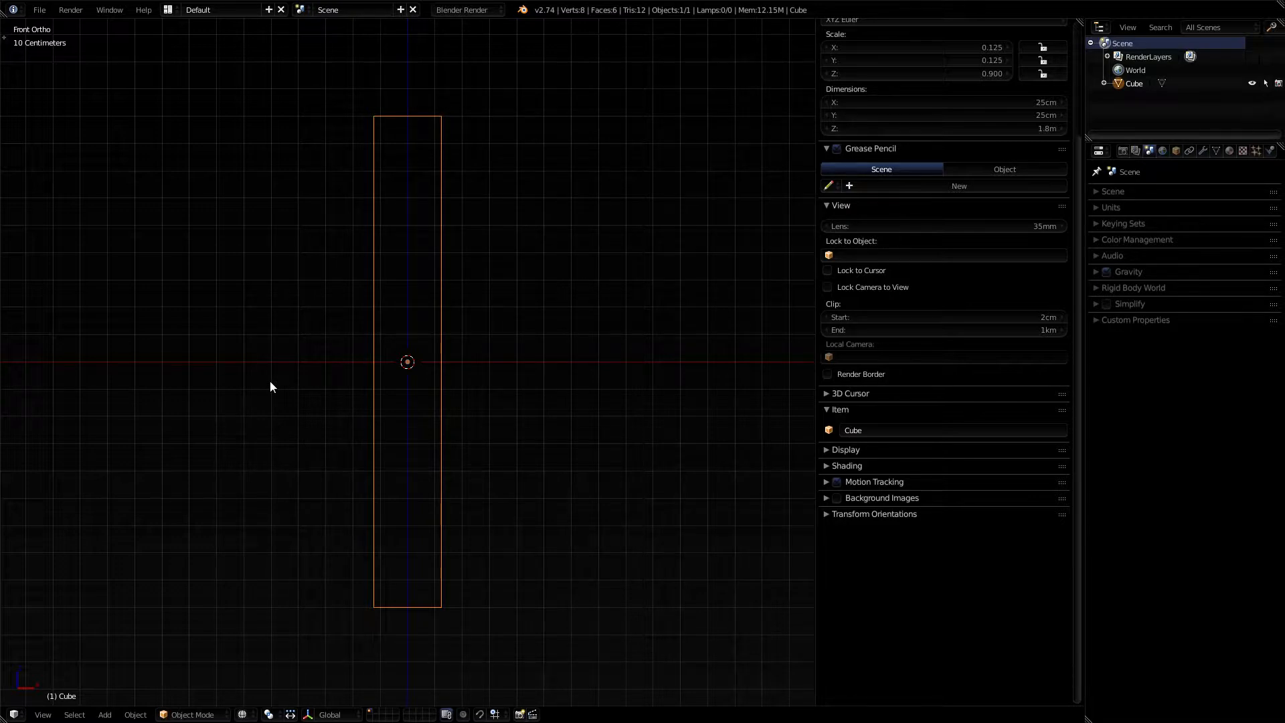
key("n")
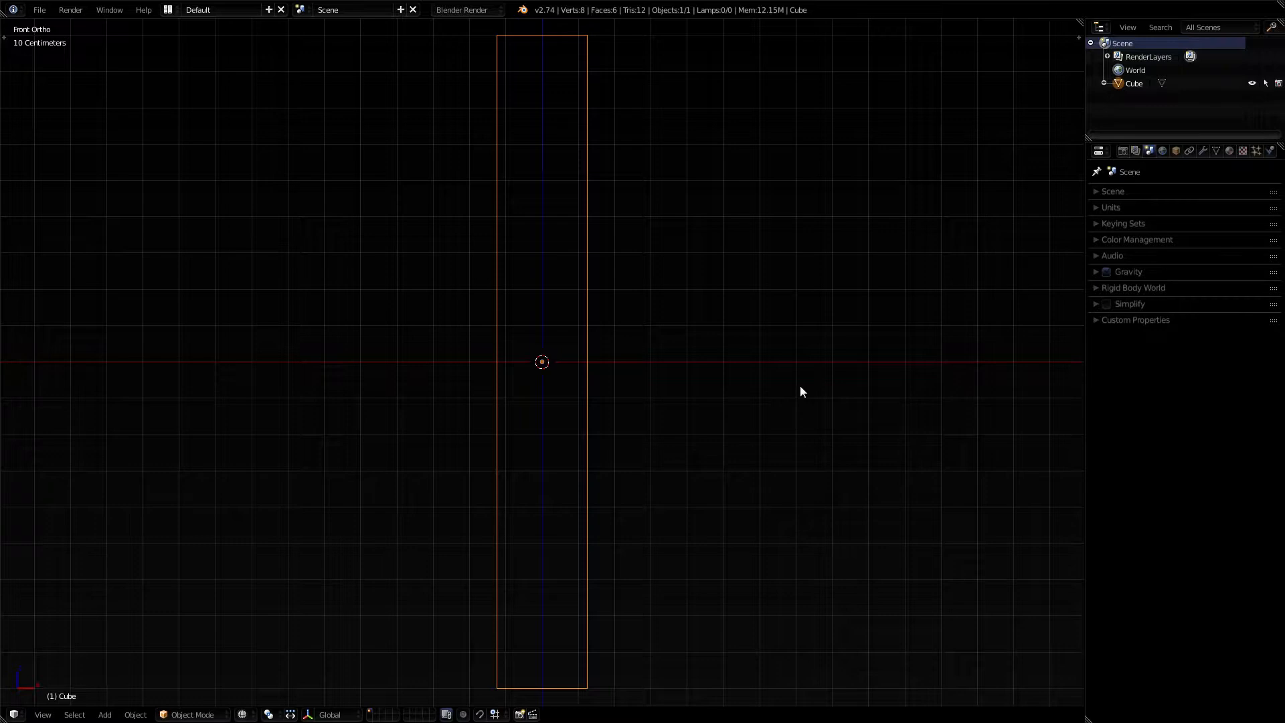
key("shift+a")
key("ctrl+a")
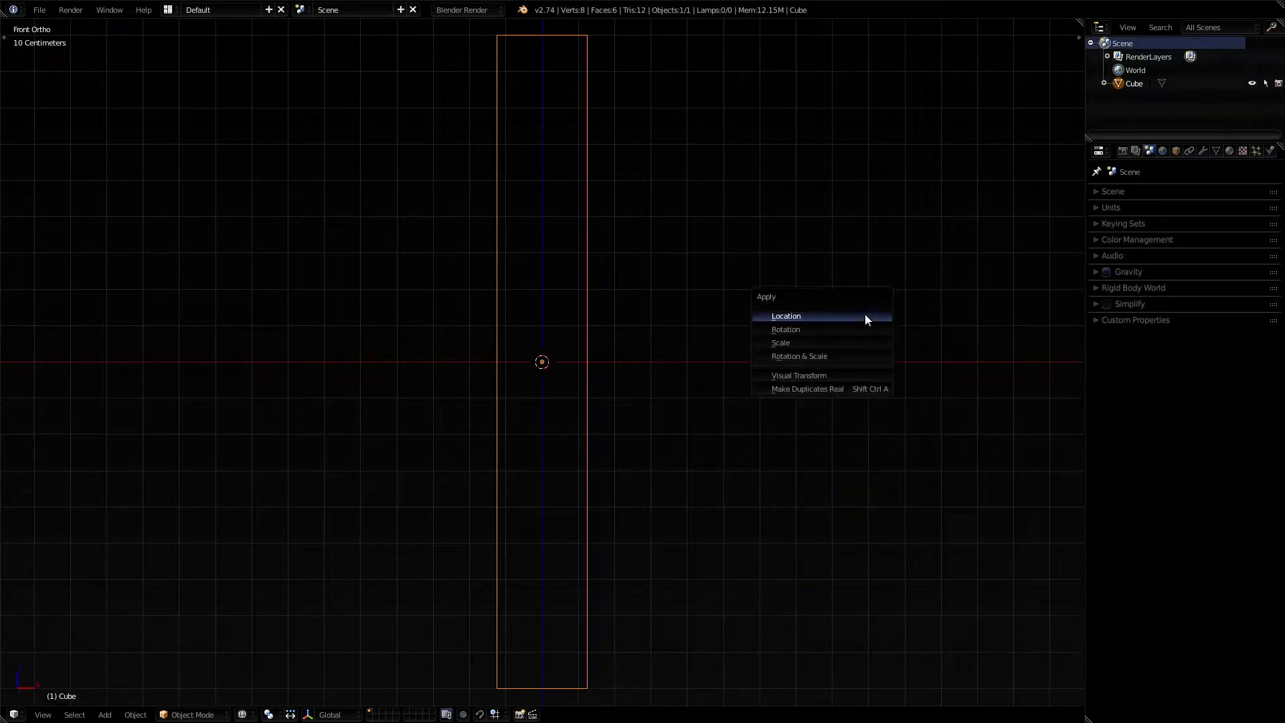
left_click(848, 356)
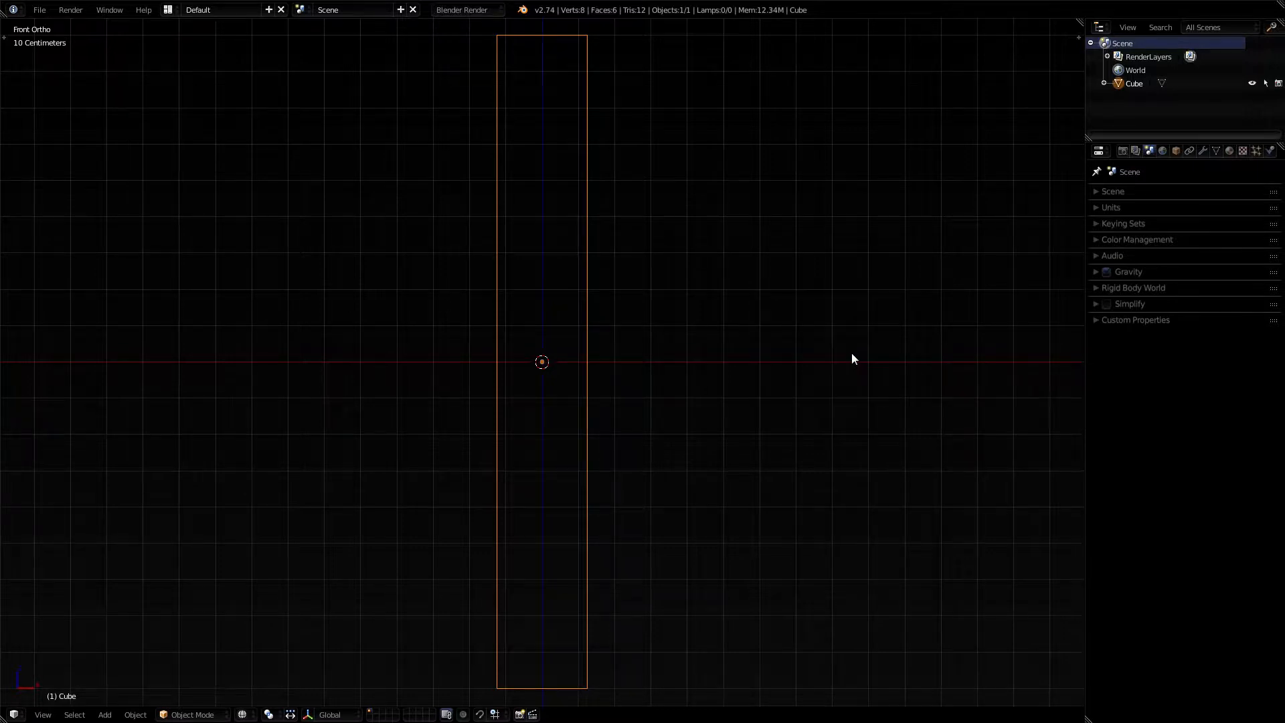
Maximise the 3D viewport and preview the cube in solid shading before returning to wireframe
key("shift+space")
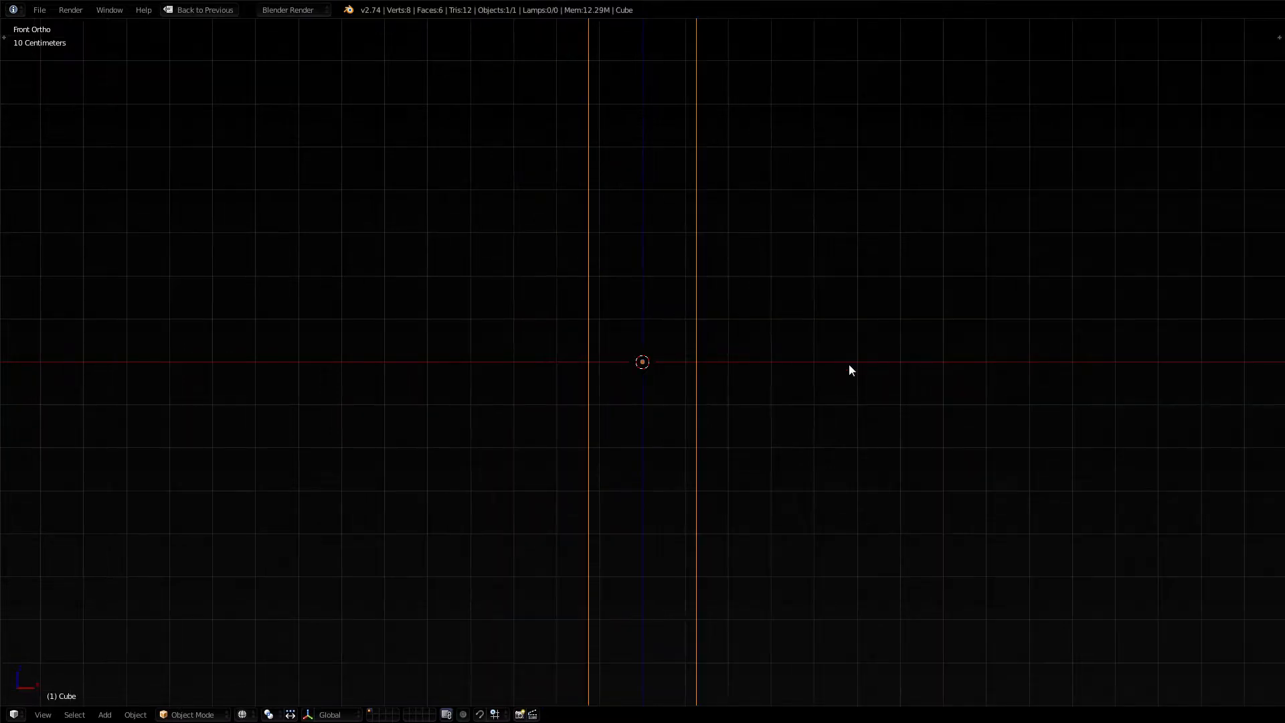
scroll(849, 365, "down", 3)
middle_click_drag(849, 364, 833, 355, "ctrl")
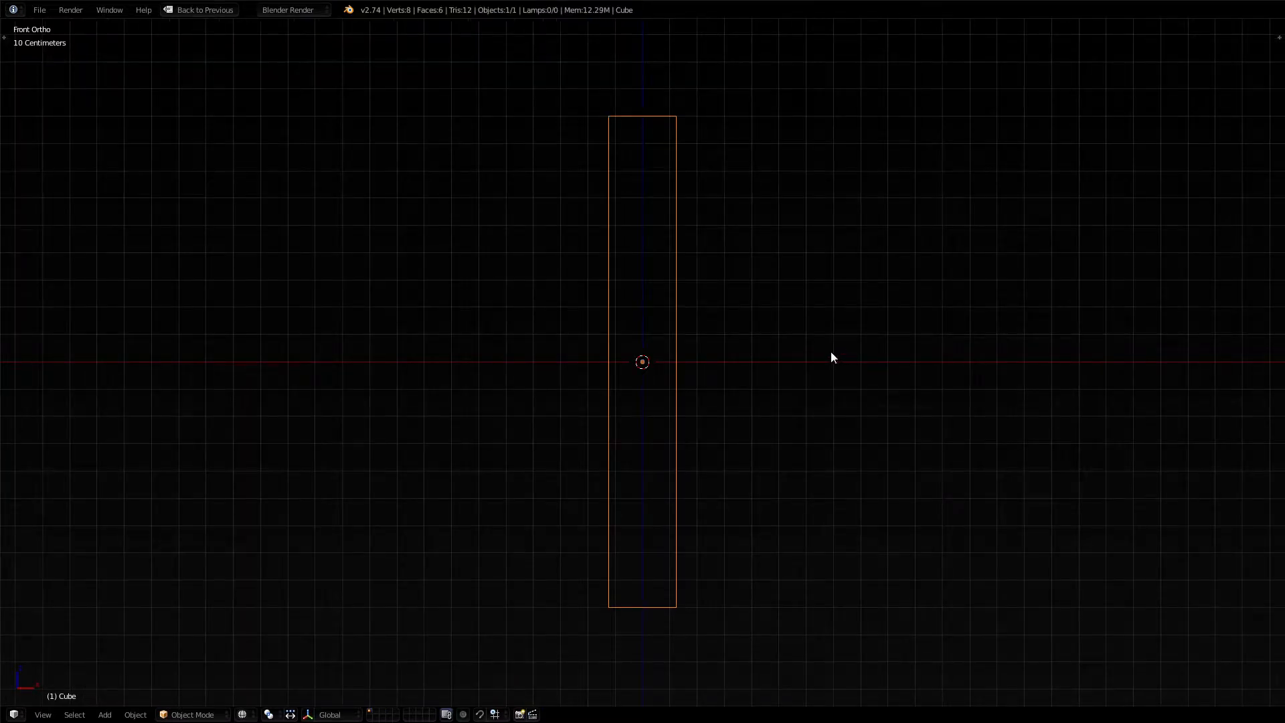
key("z")
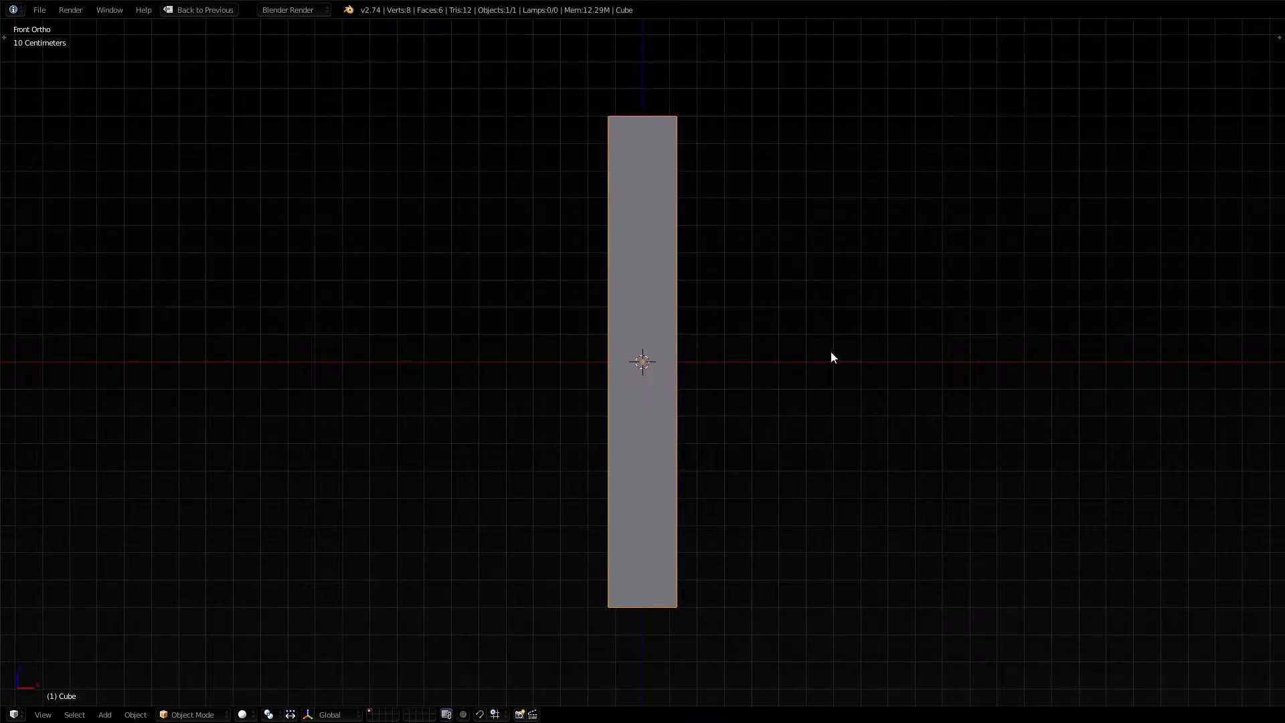
key("z")
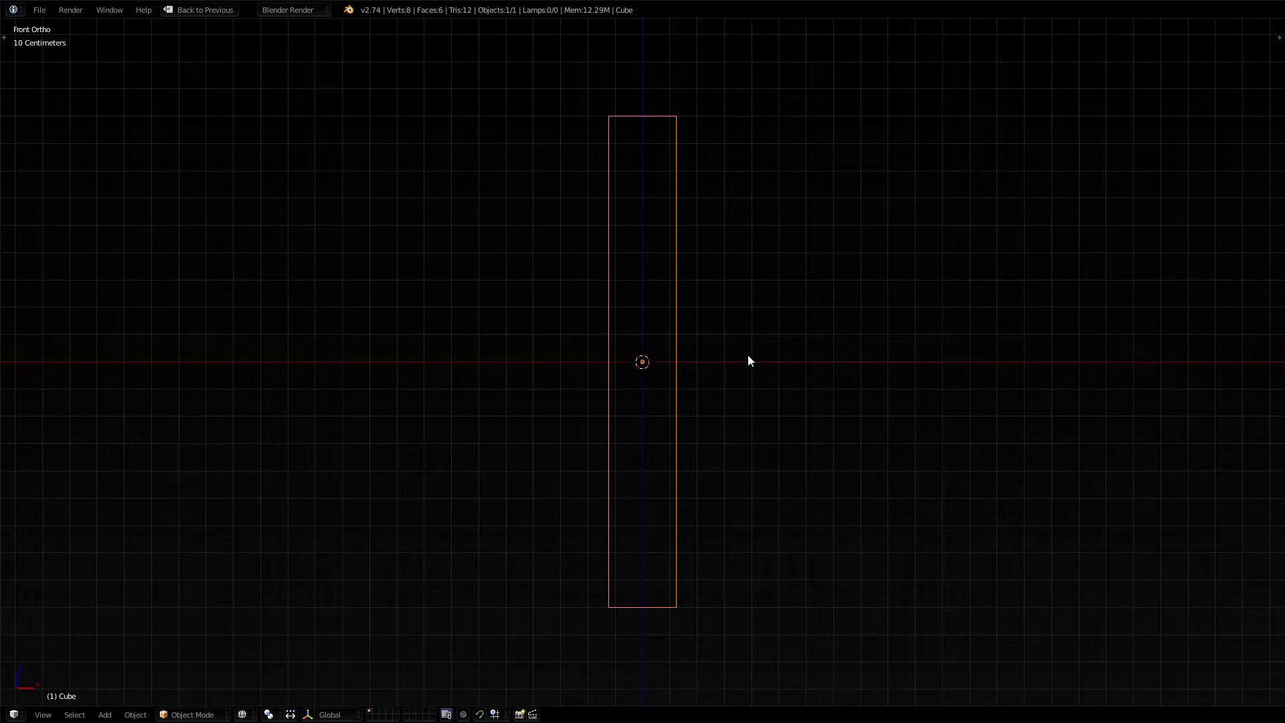
Enter Edit Mode on the cube, deselect its geometry and select all of it again
key("Tab")
key("a")
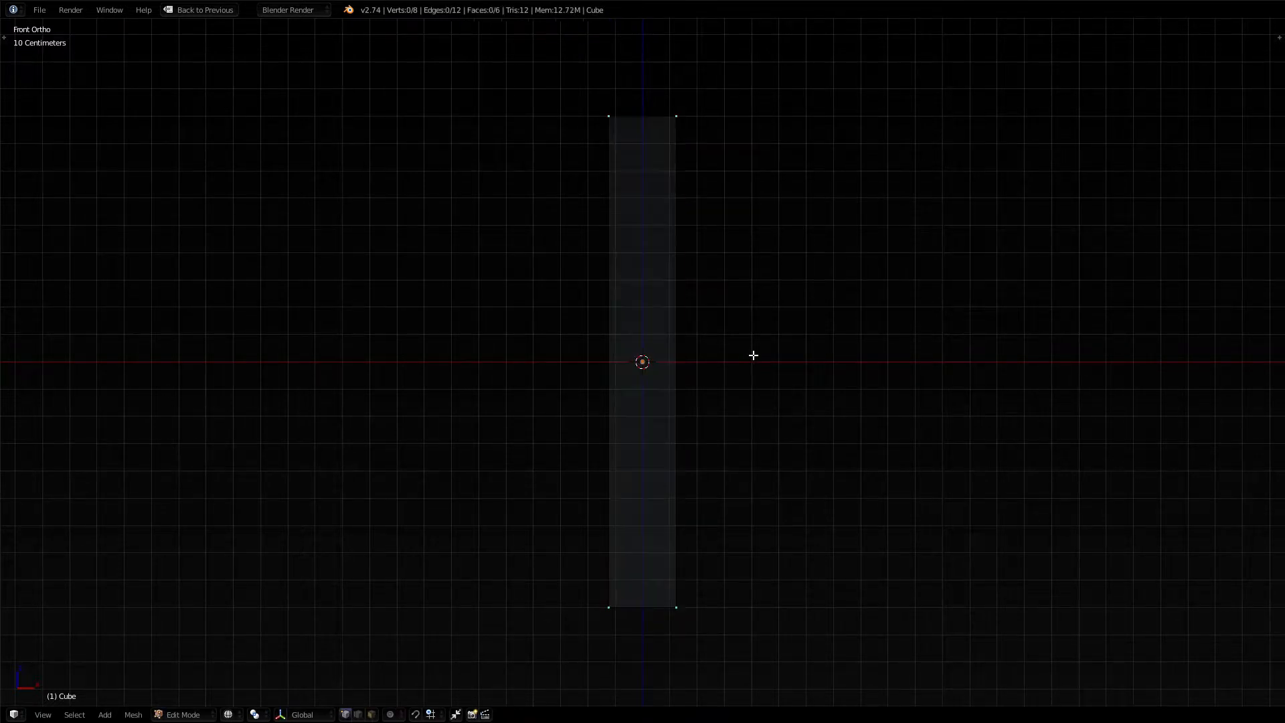
key("a")
scroll(753, 355, "down", 1)
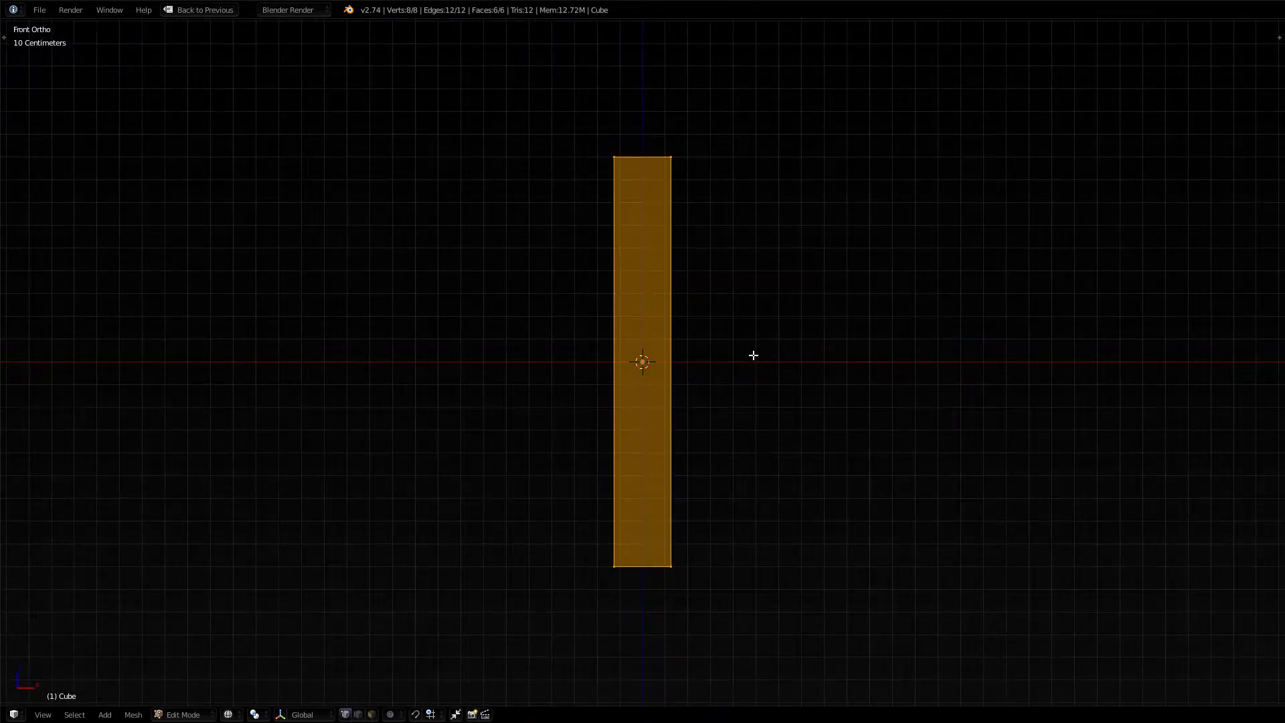
Show and hide the mesh tools, and leave the view and mesh display properties open in Edit Mode
key("n")
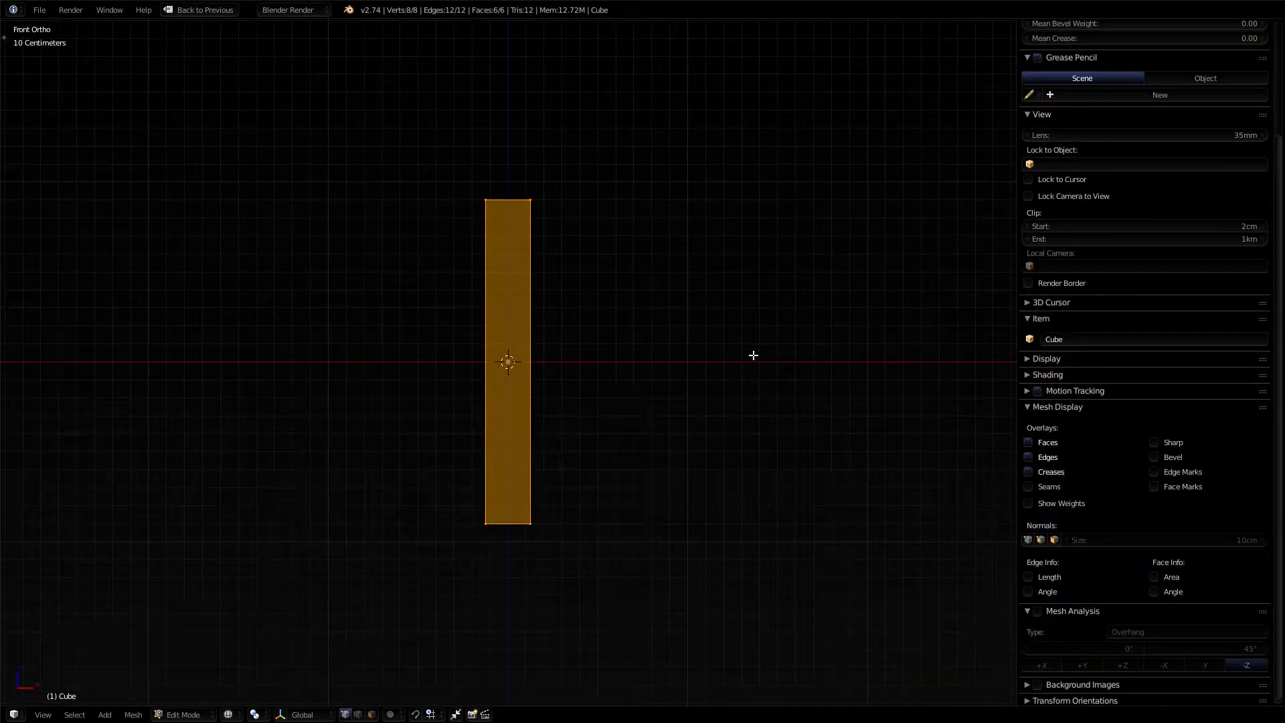
key("n")
key("t")
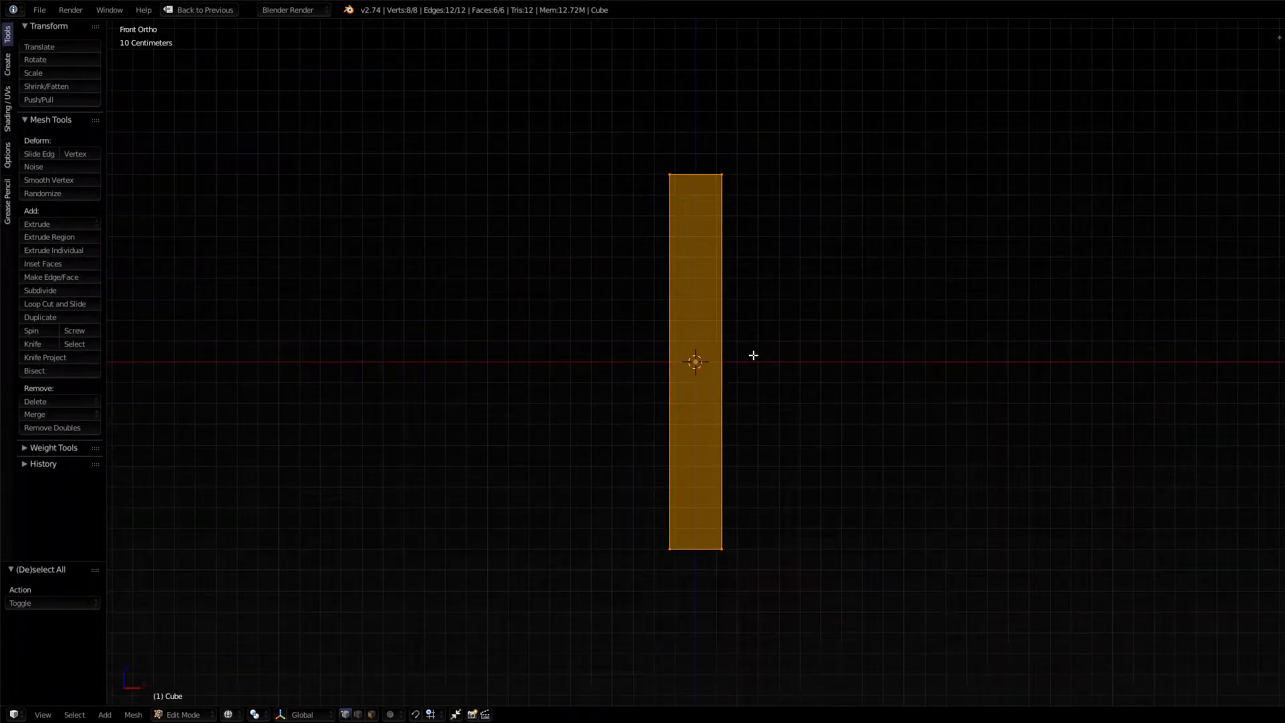
key("t")
key("n")
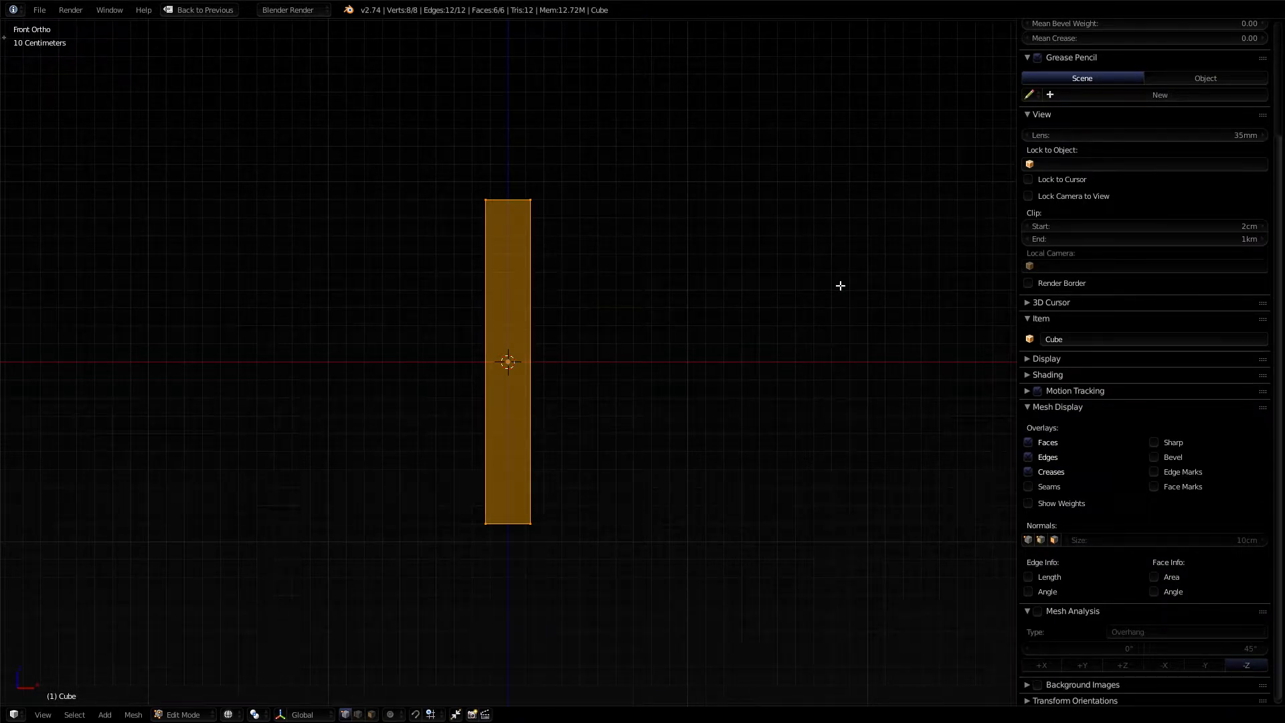
Move the cube's entire mesh 0.9 m up along the Z axis and deselect it
key("g")
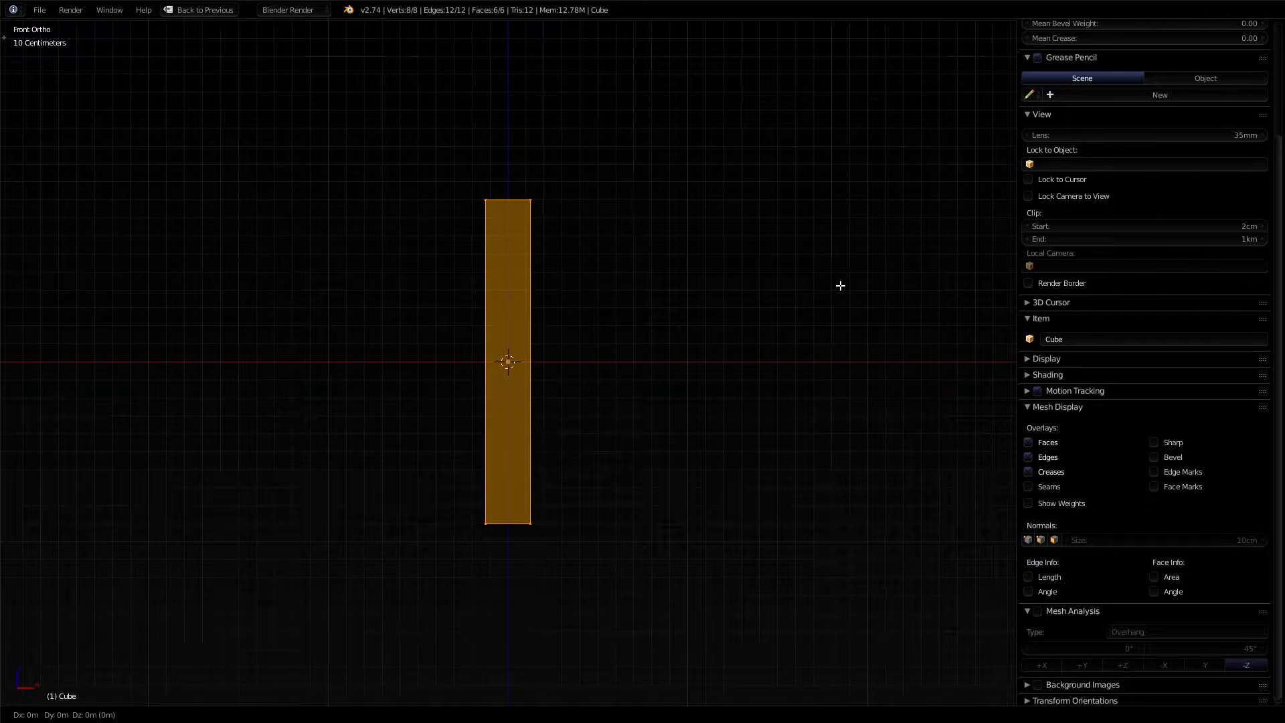
type("x.9")
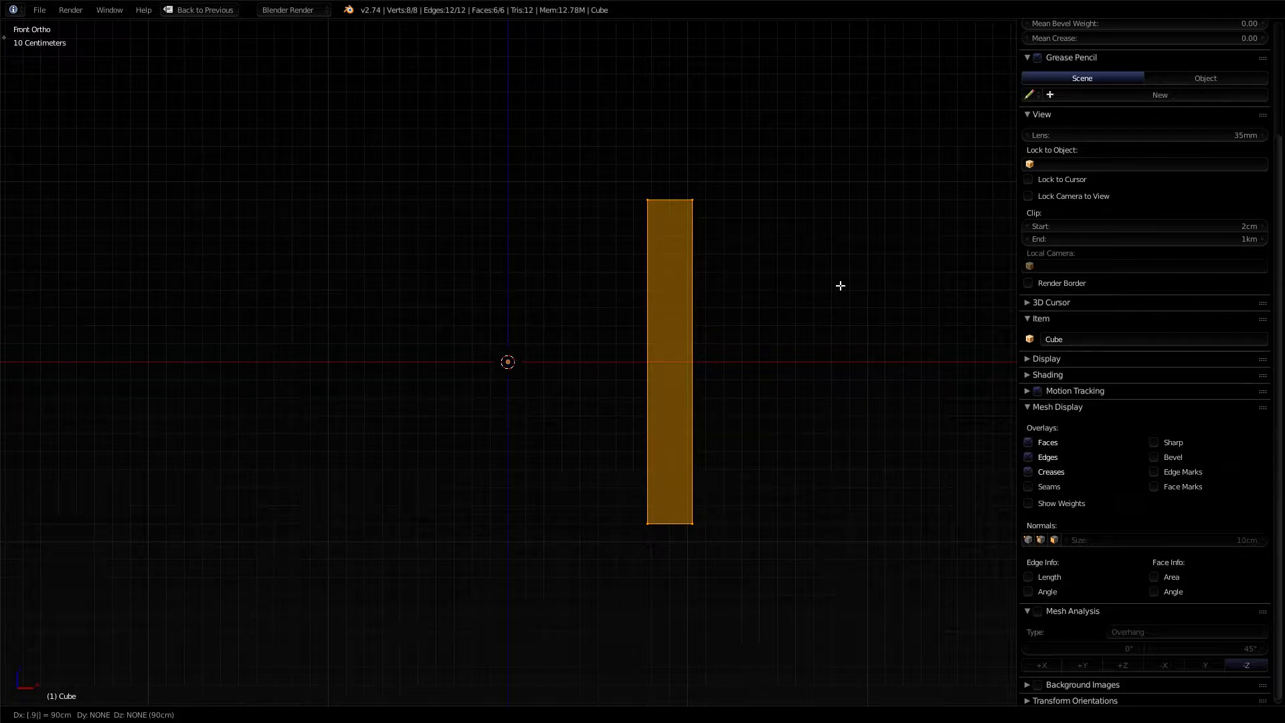
type("z")
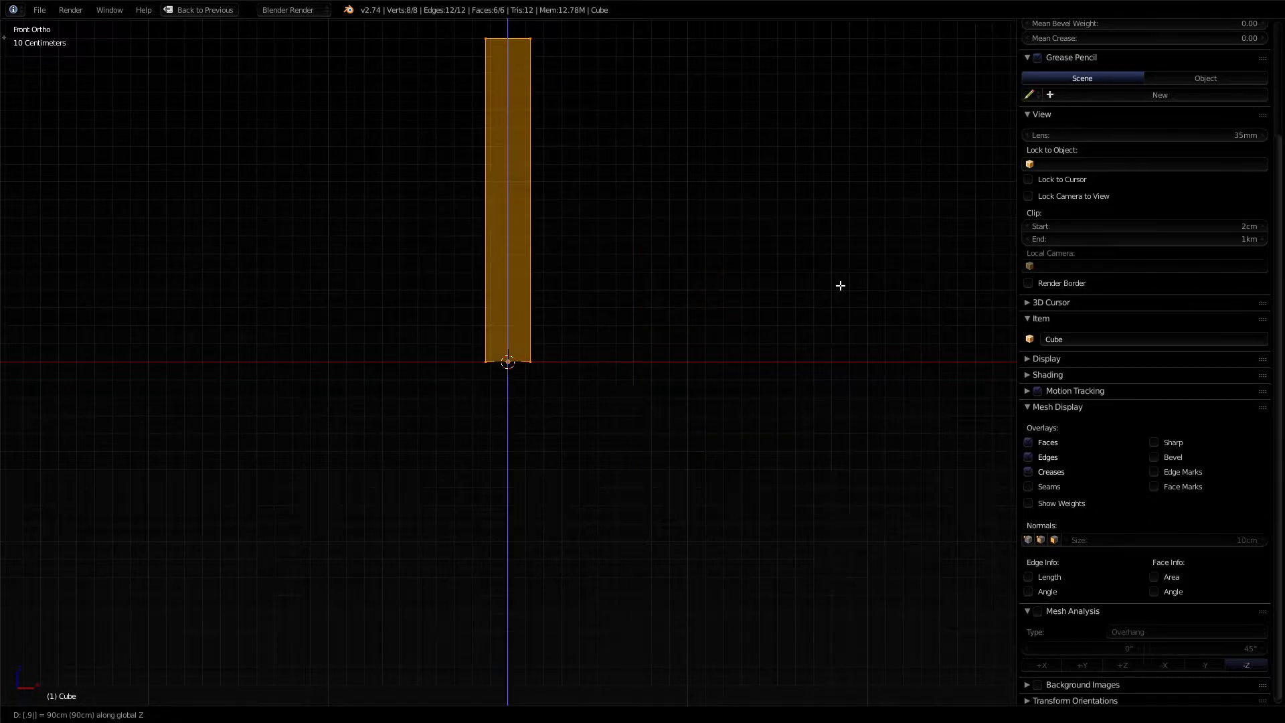
key("Return")
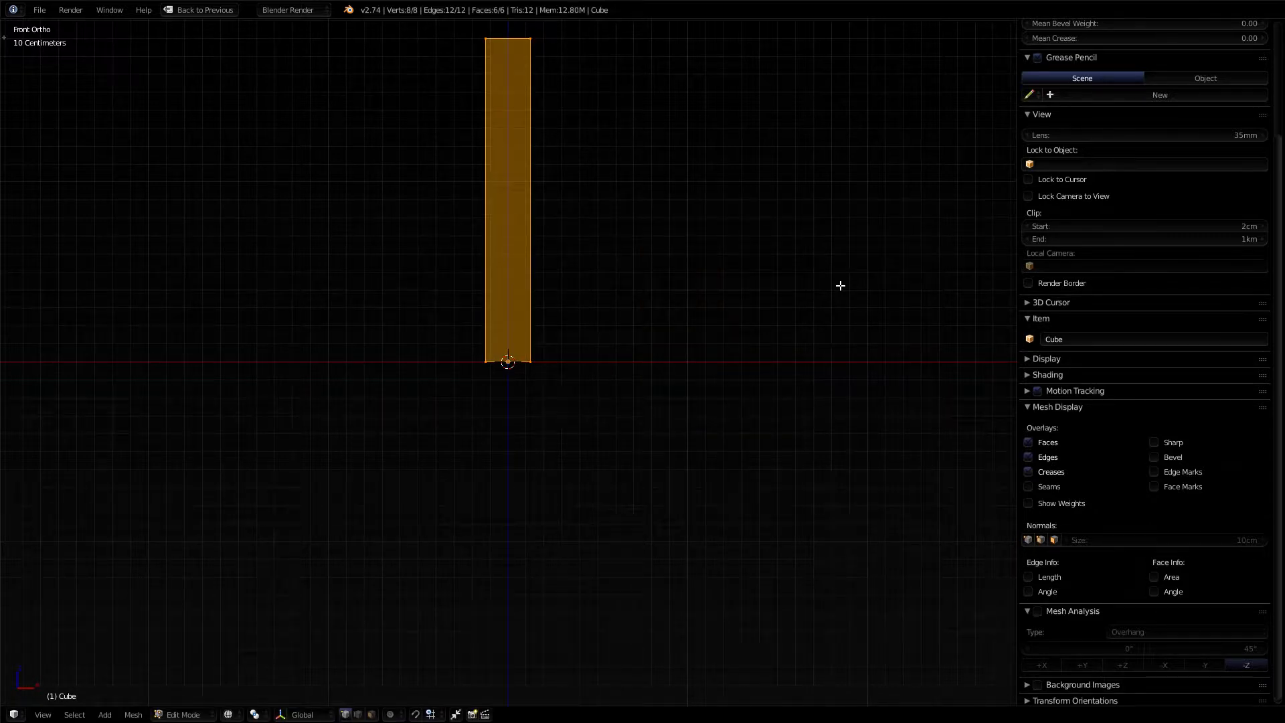
key("a")
Hide the view properties and restore the full screen layout, passing through Object Mode back into Edit Mode on the cube
scroll(727, 334, "up", 3)
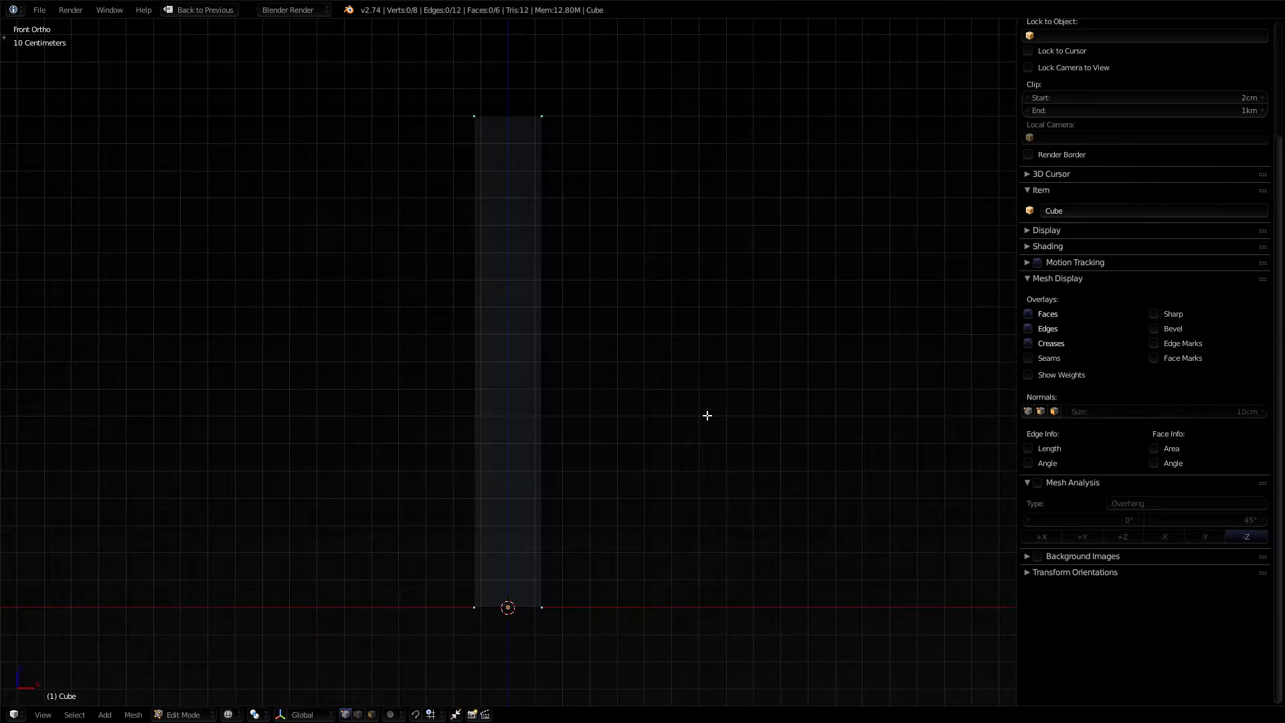
key("n")
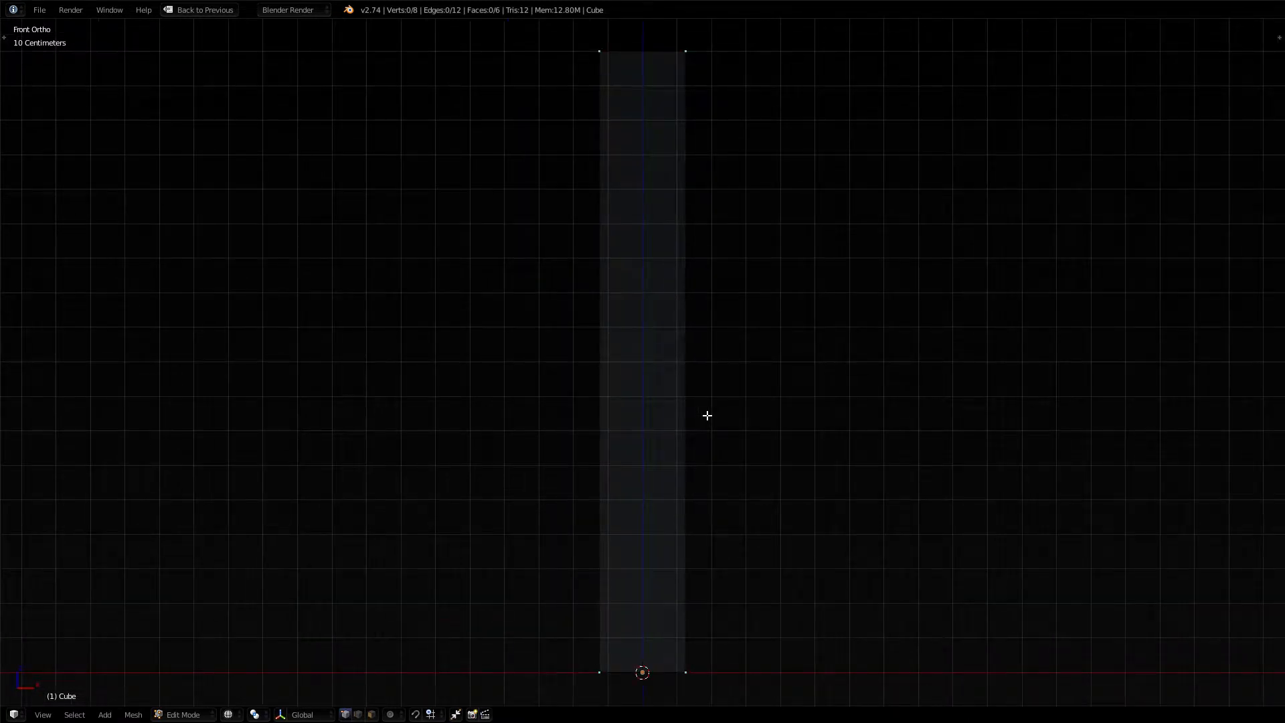
key("ctrl+Up")
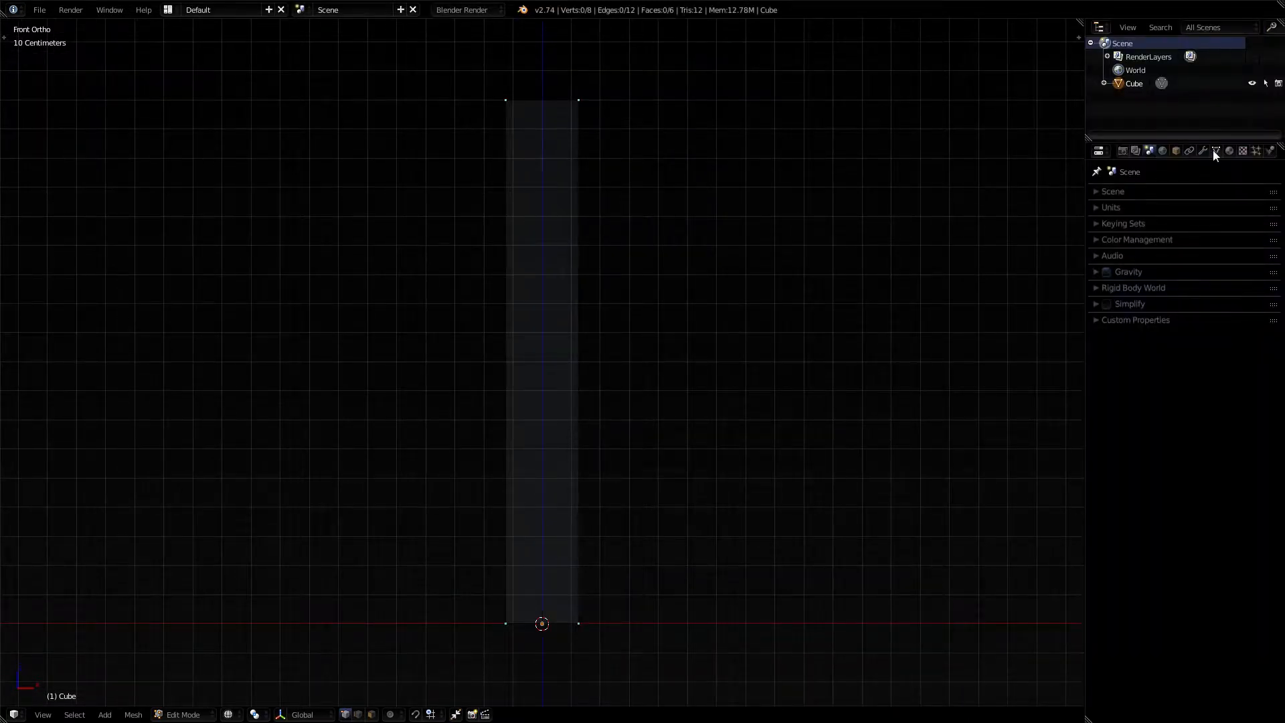
key("a")
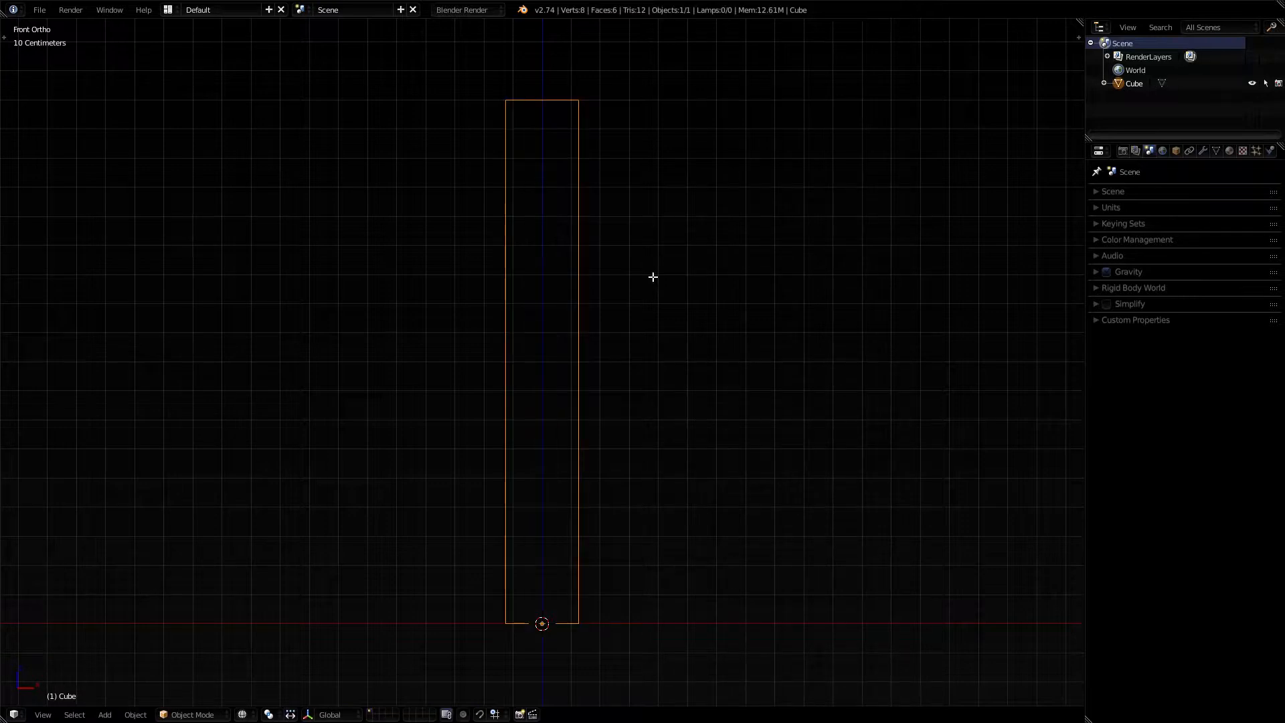
key("a")
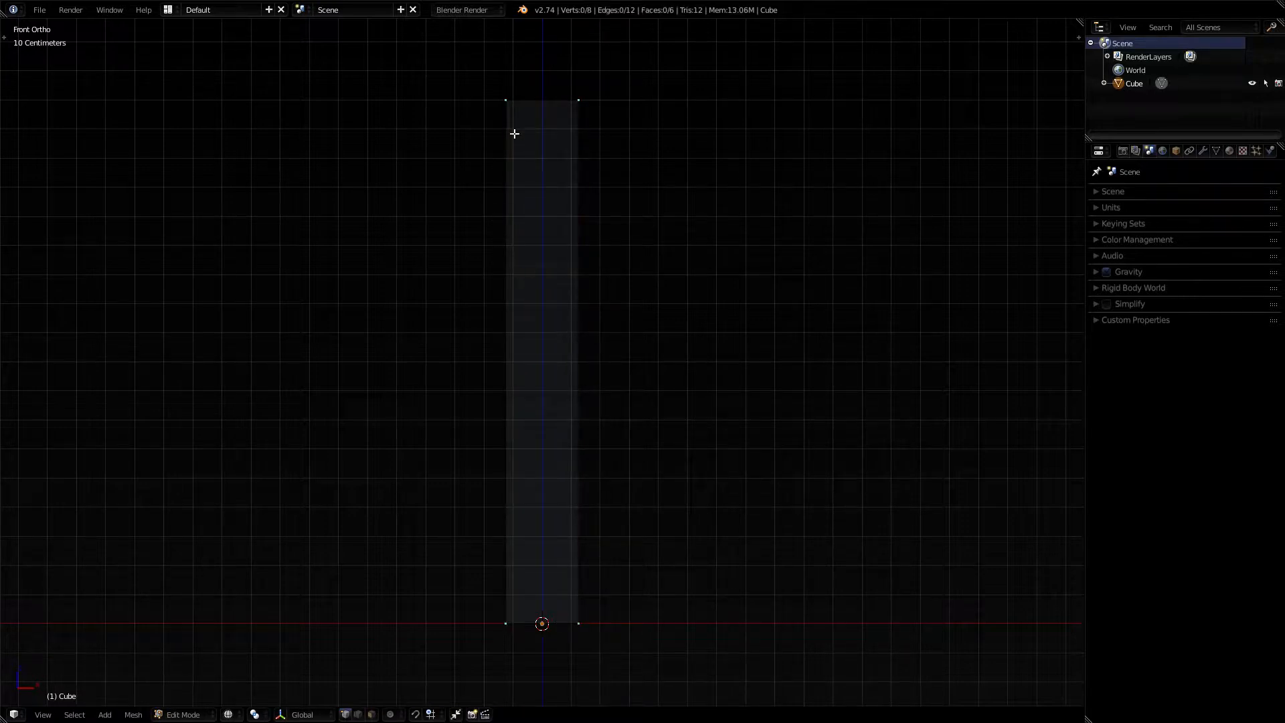
Cut a vertical edge loop through the cube slightly to the positive X side of its centre and deselect everything
key("ctrl+r")
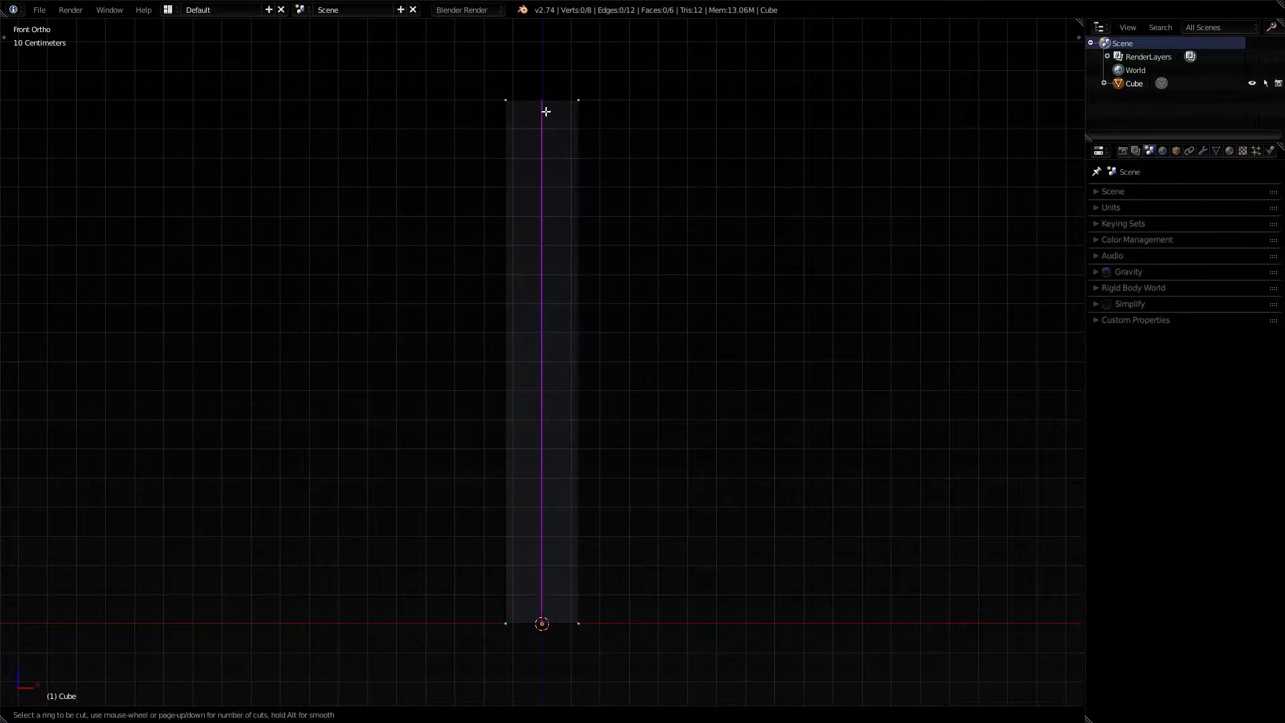
left_click(546, 111)
left_click(569, 119)
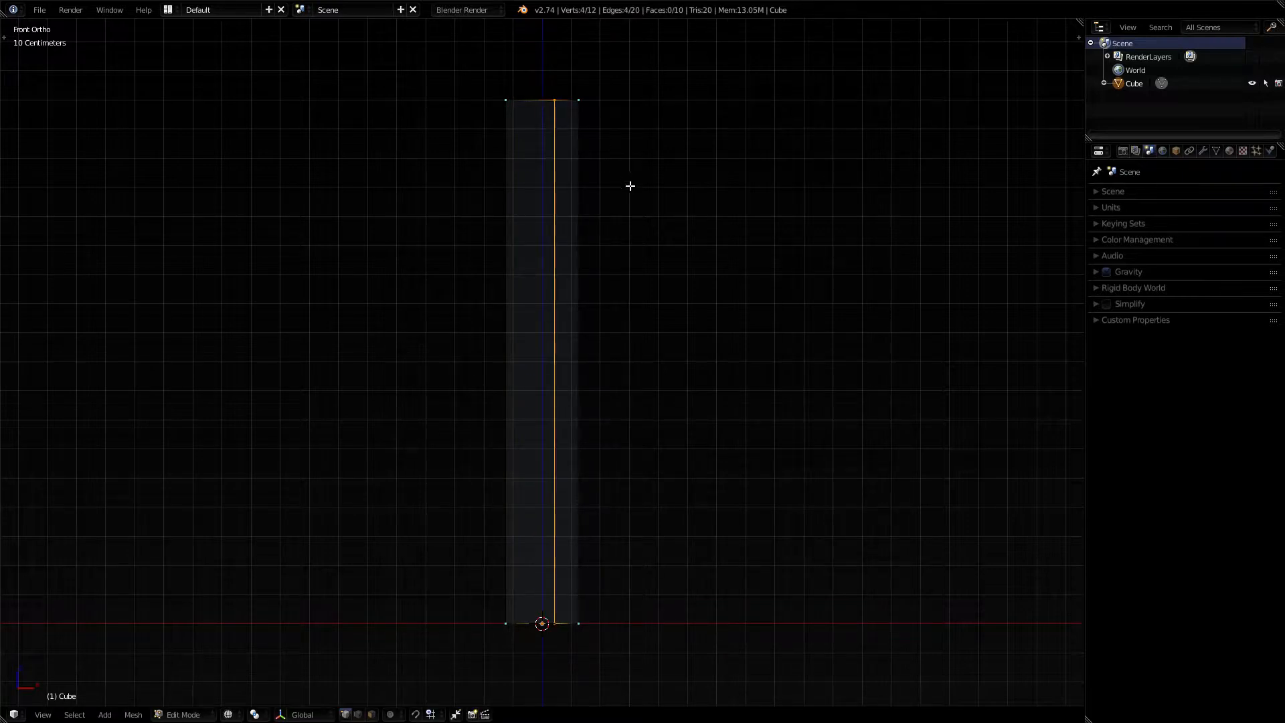
key("a")
key("a")
key("a")
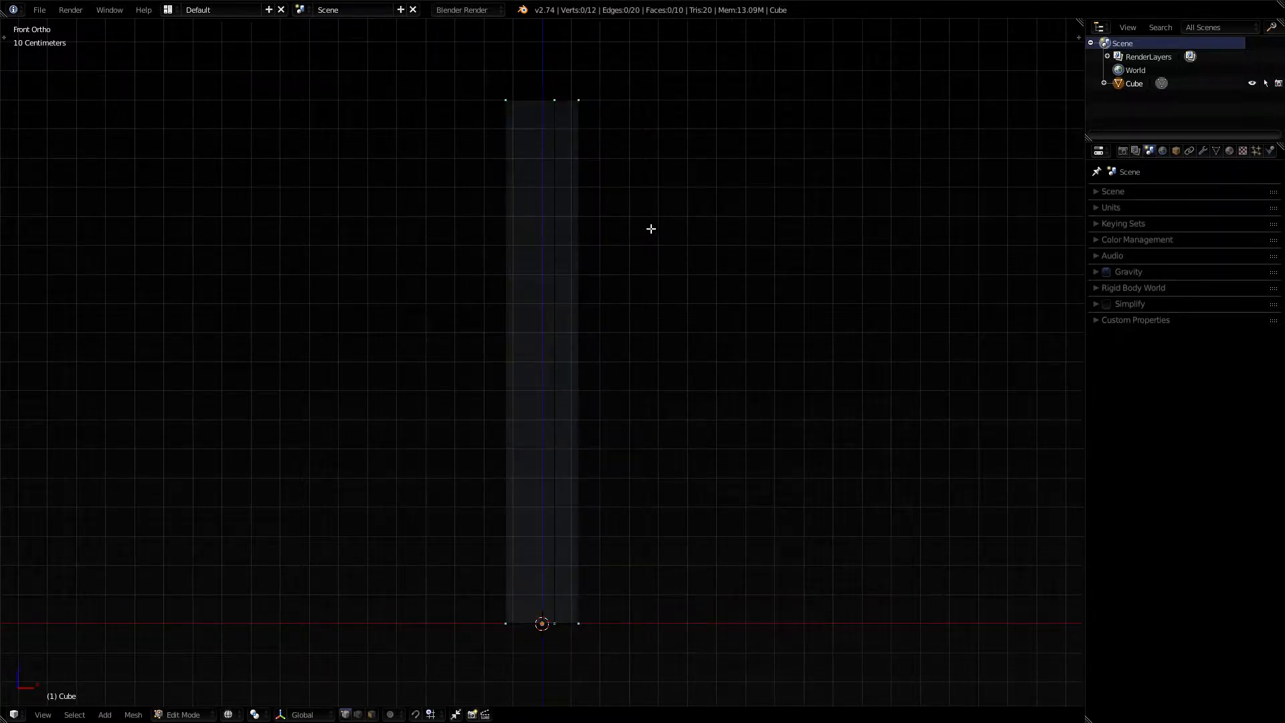
Delete the vertices along the cube's negative X side, leaving only the strip on the positive X side
key("c")
left_click_drag(489, 108, 498, 637)
right_click(498, 637)
key("x")
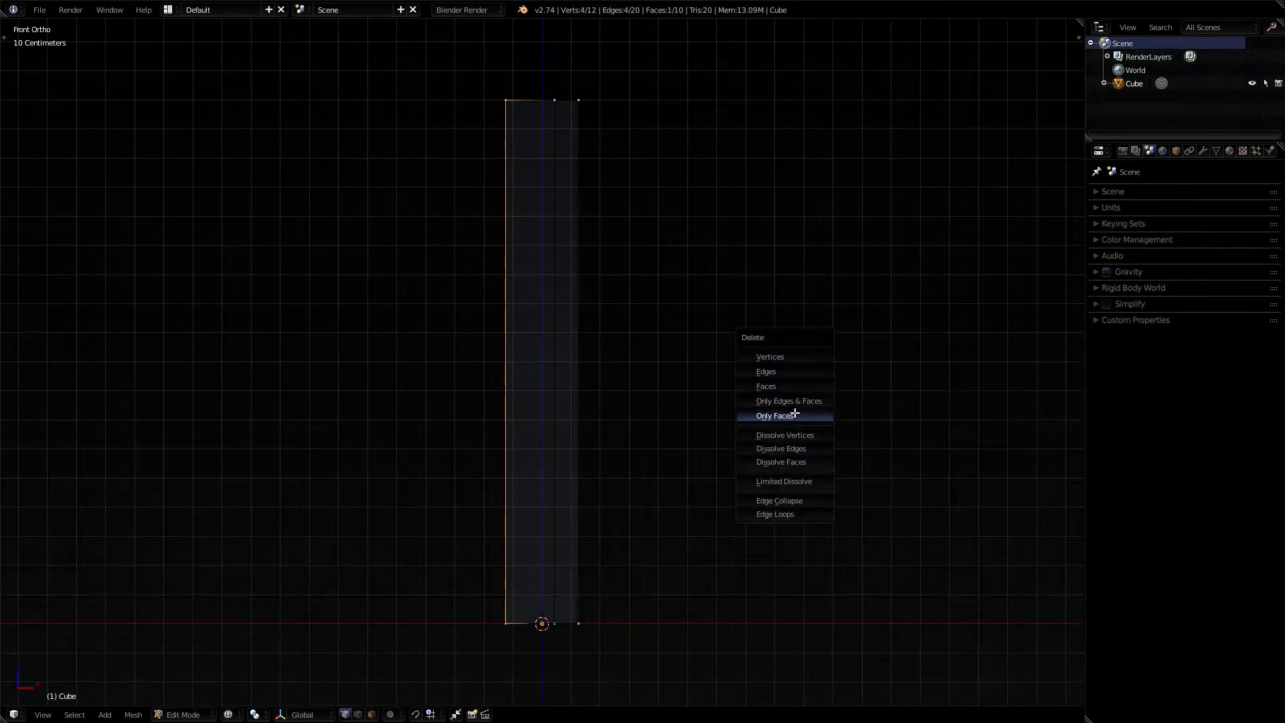
left_click(792, 357)
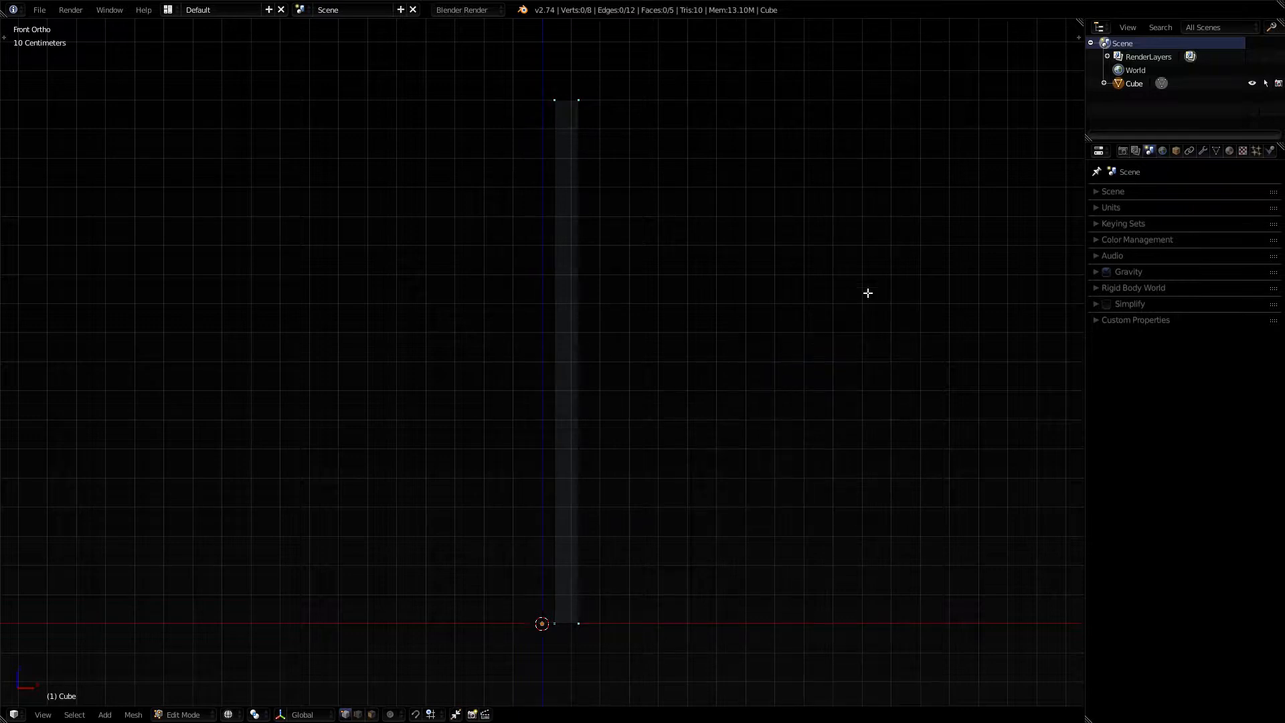
Add a Mirror modifier on the X axis with clipping enabled and the editing cage adjusted to the modifier result
left_click(1203, 151)
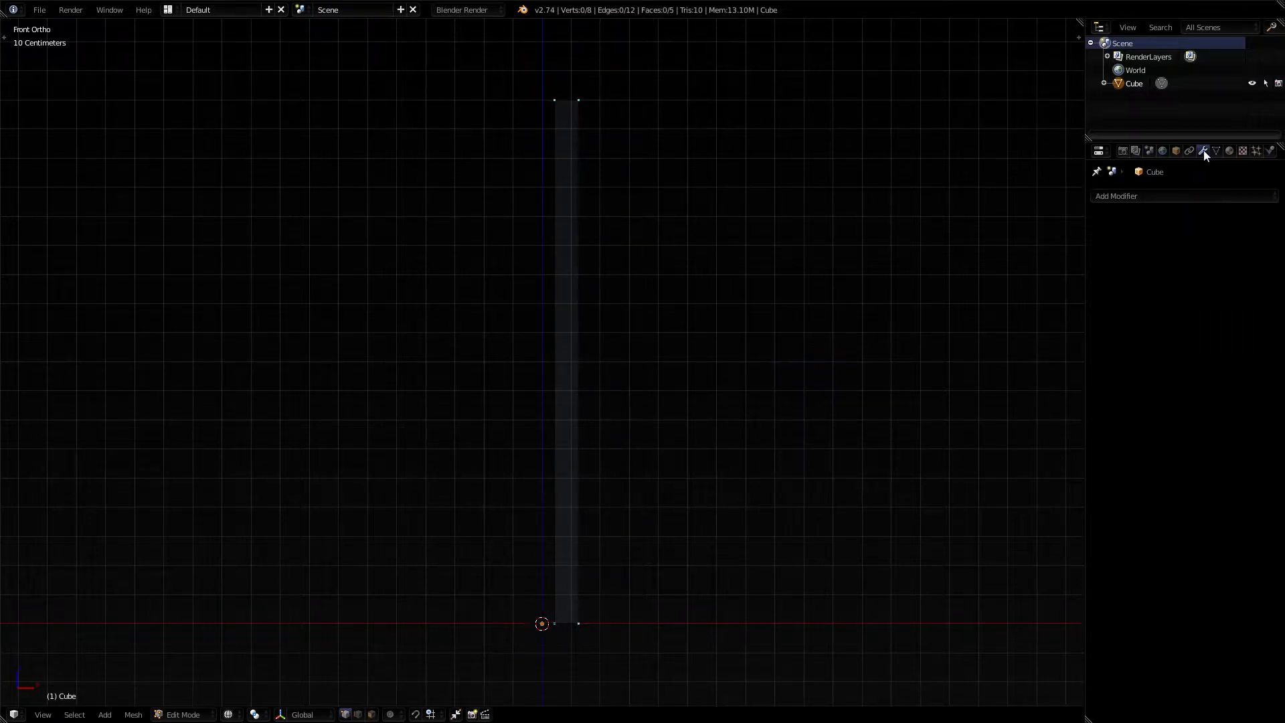
left_click(1158, 197)
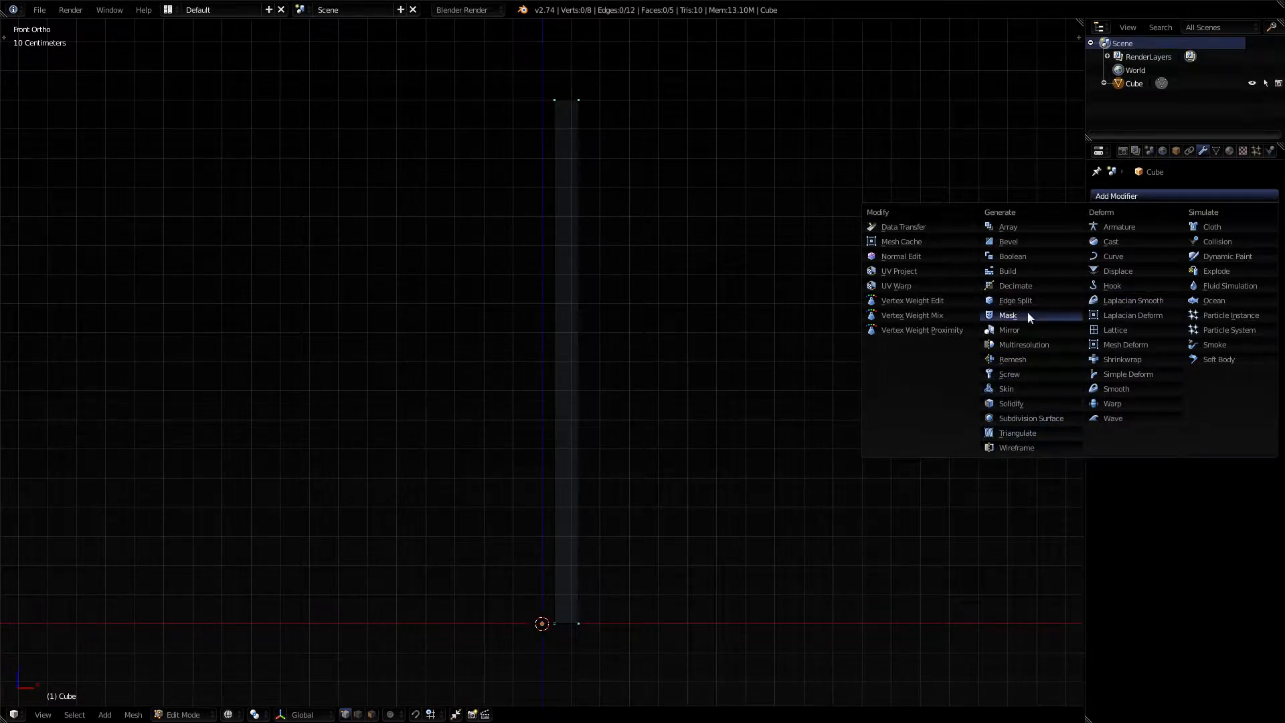
left_click(1006, 329)
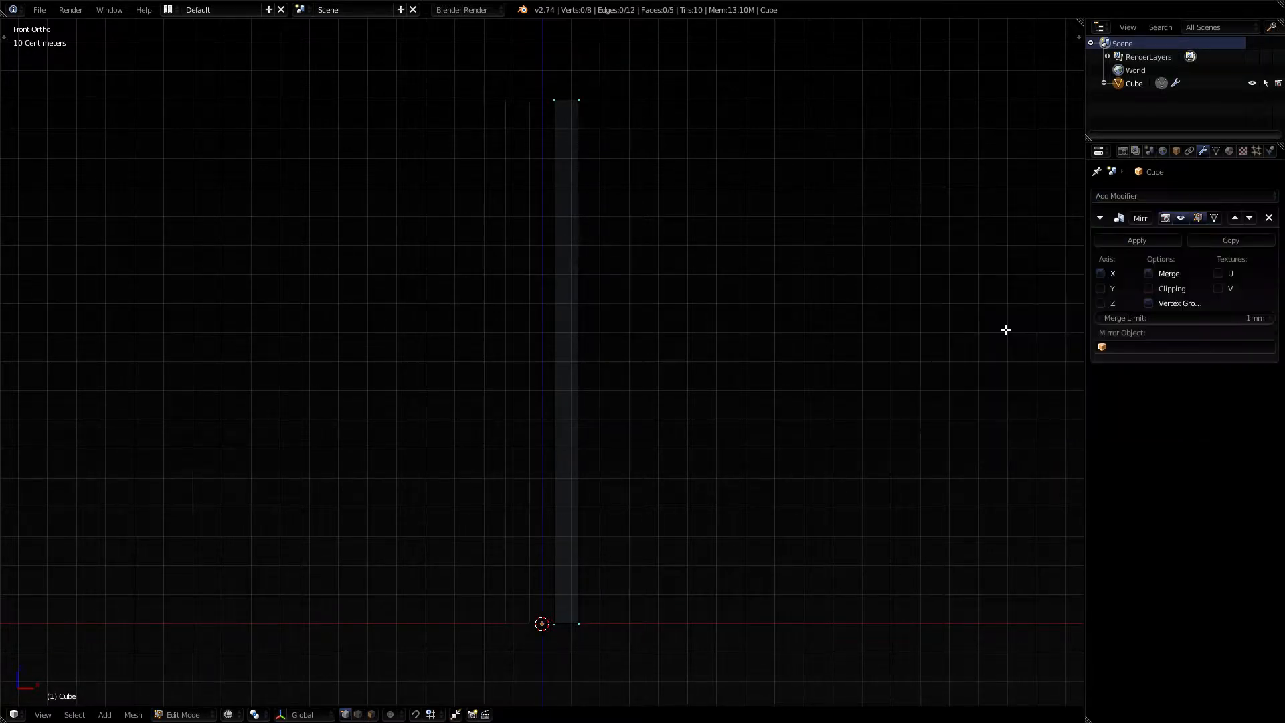
left_click(1215, 217)
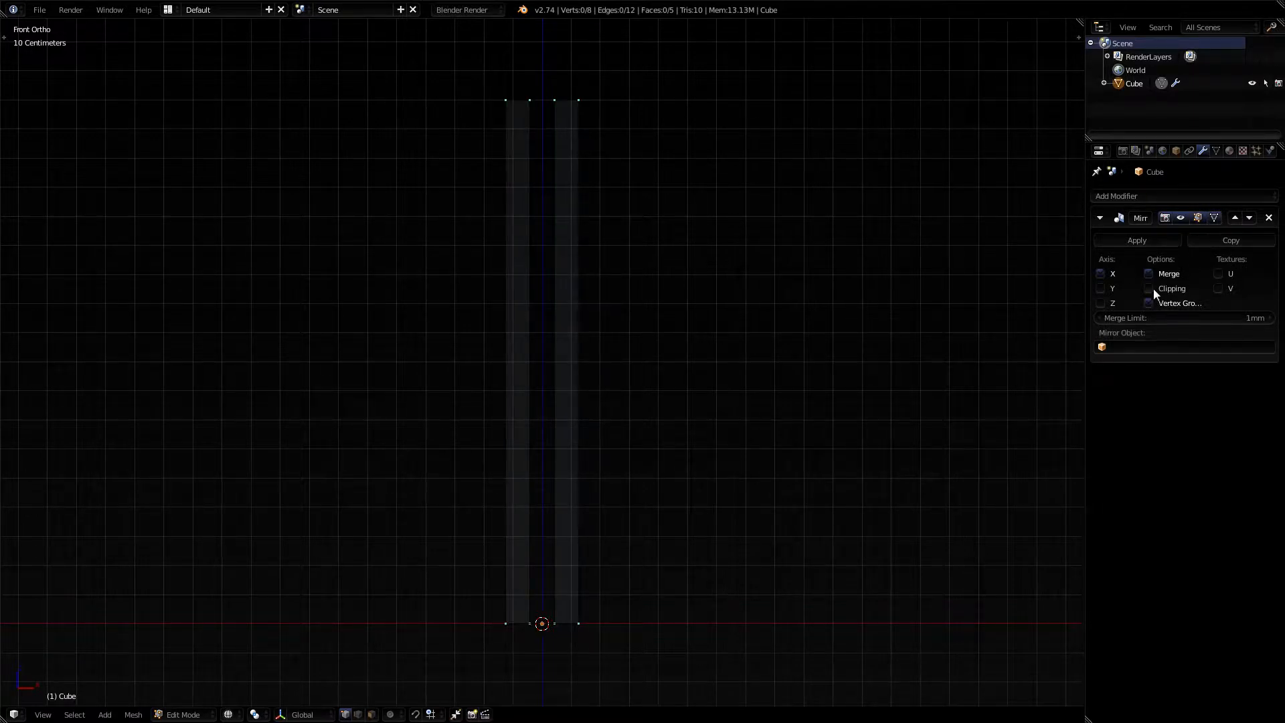
Move the strip's inner edge loop along X onto the mirror plane to close the gap, and deselect it
right_click(555, 111, "alt")
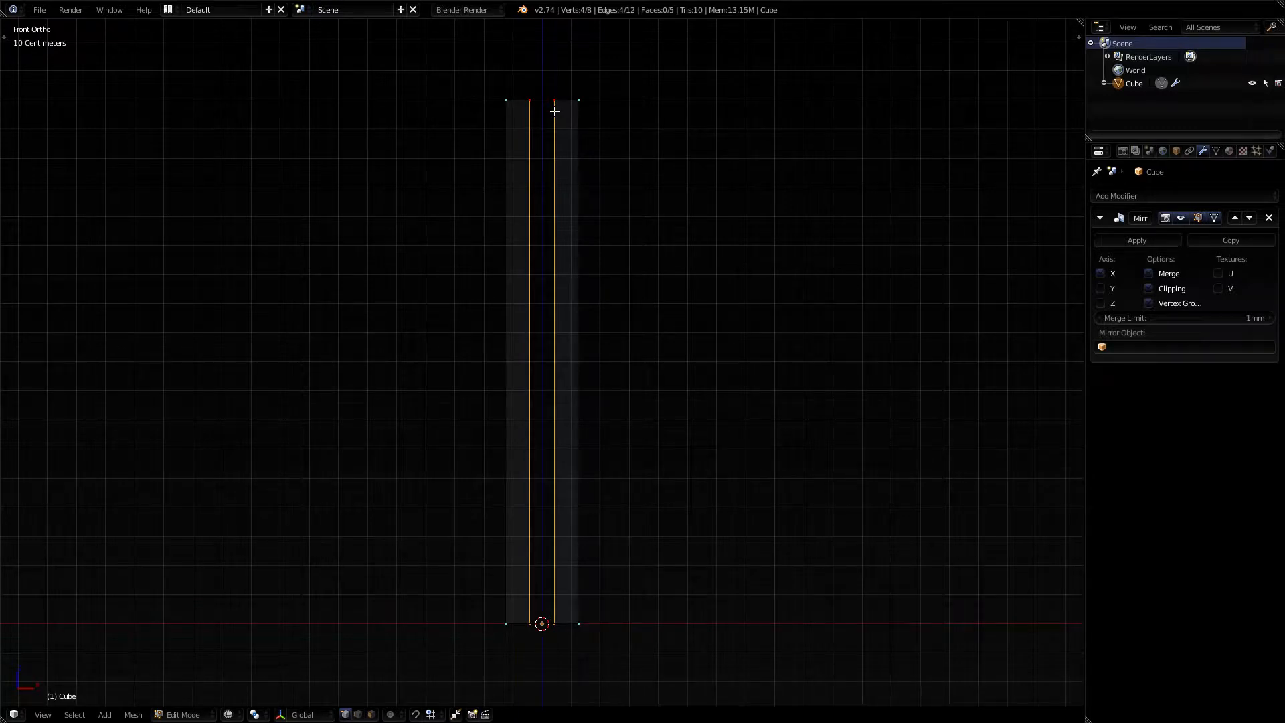
key("g")
key("x")
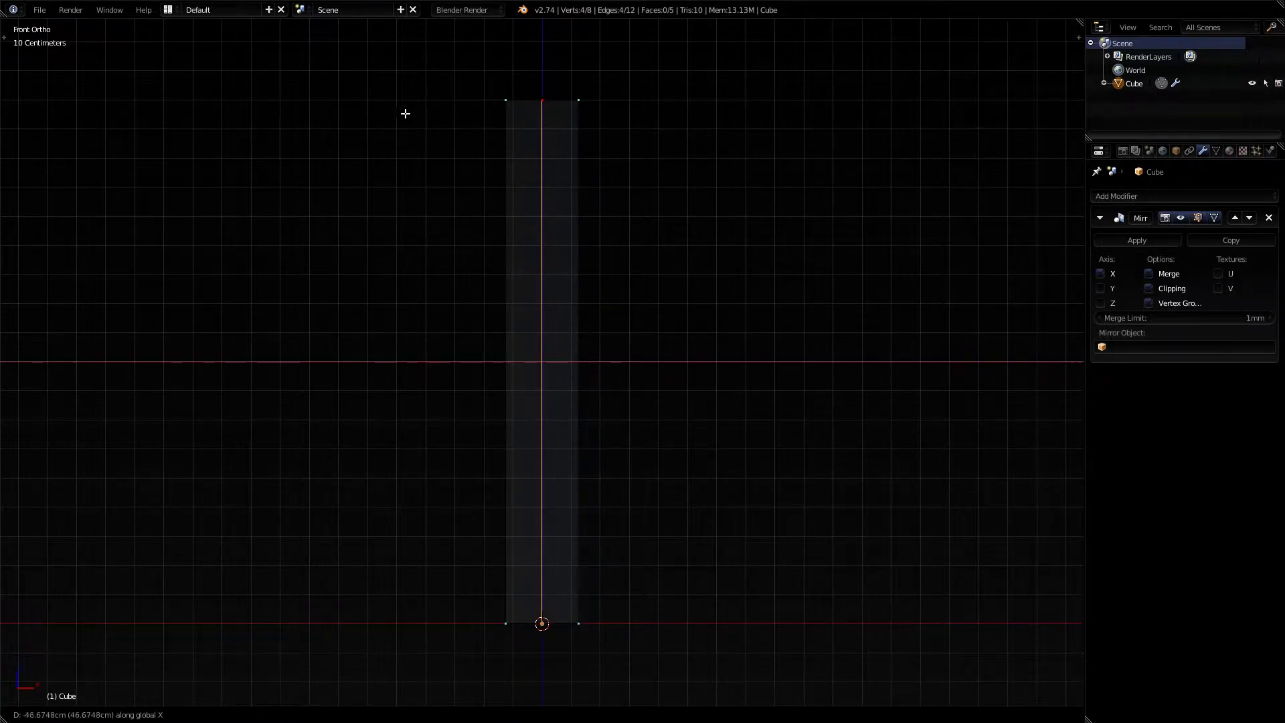
left_click(403, 113)
key("a")
scroll(436, 227, "down", 1)
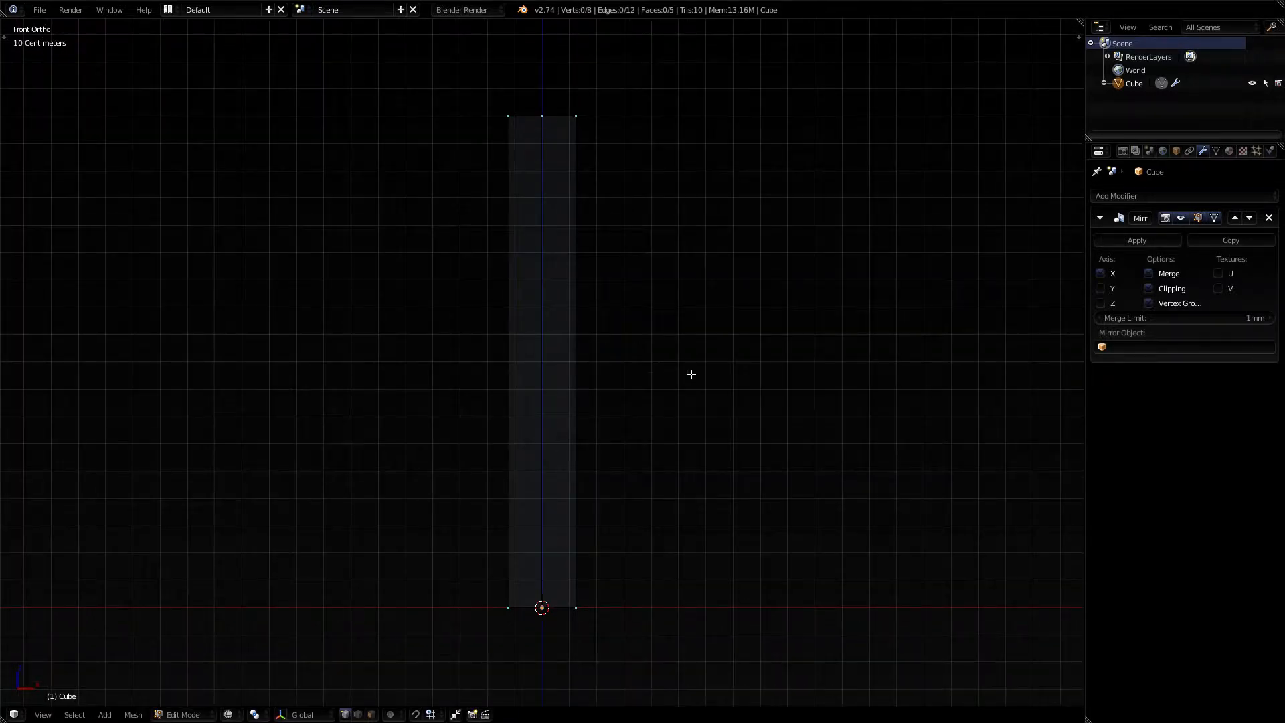
Inspect the mirrored mesh in perspective, and return to the front orthographic view in a maximised viewport
key("KP_5")
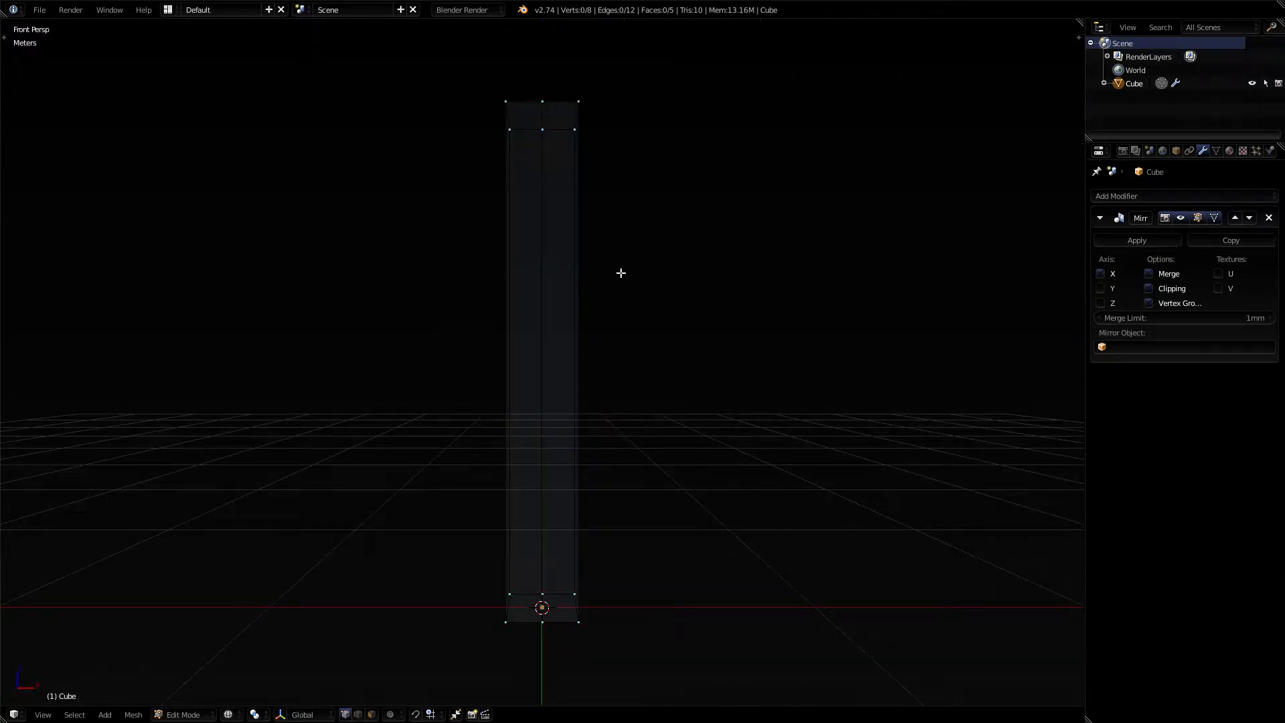
middle_click_drag(542, 272, 510, 319)
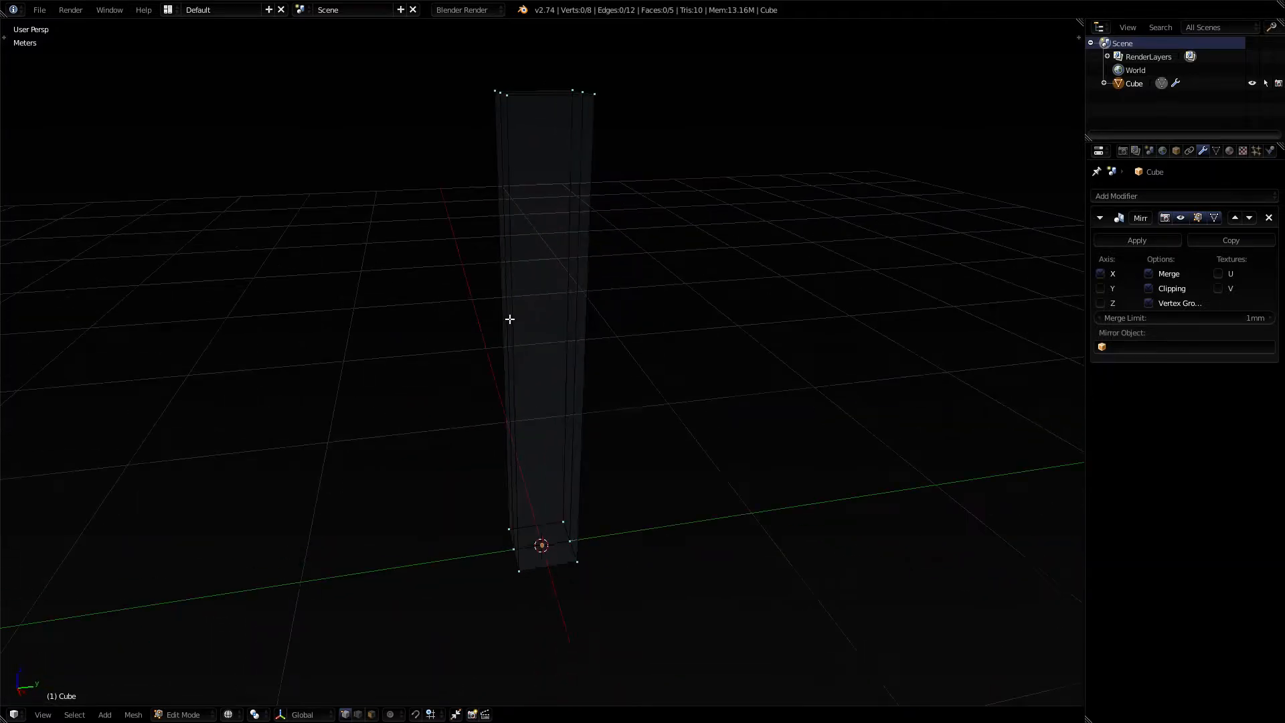
key("KP_1")
key("KP_5")
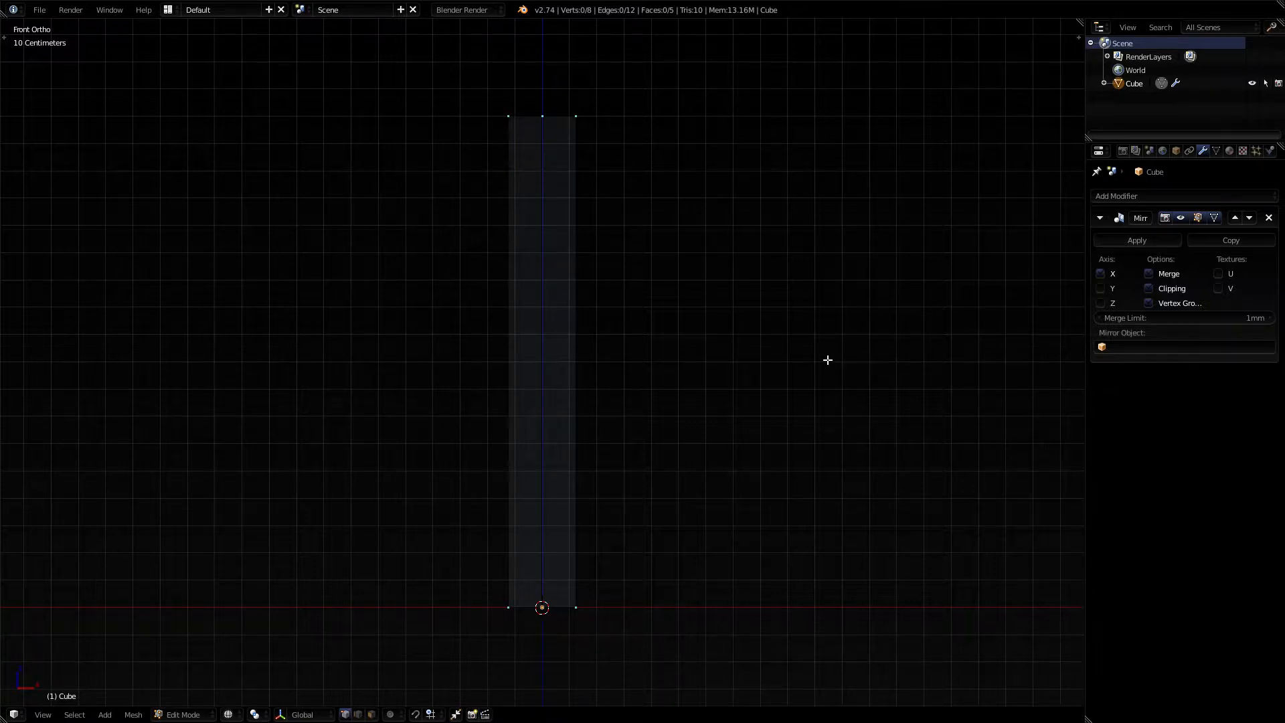
key("ctrl+Up")
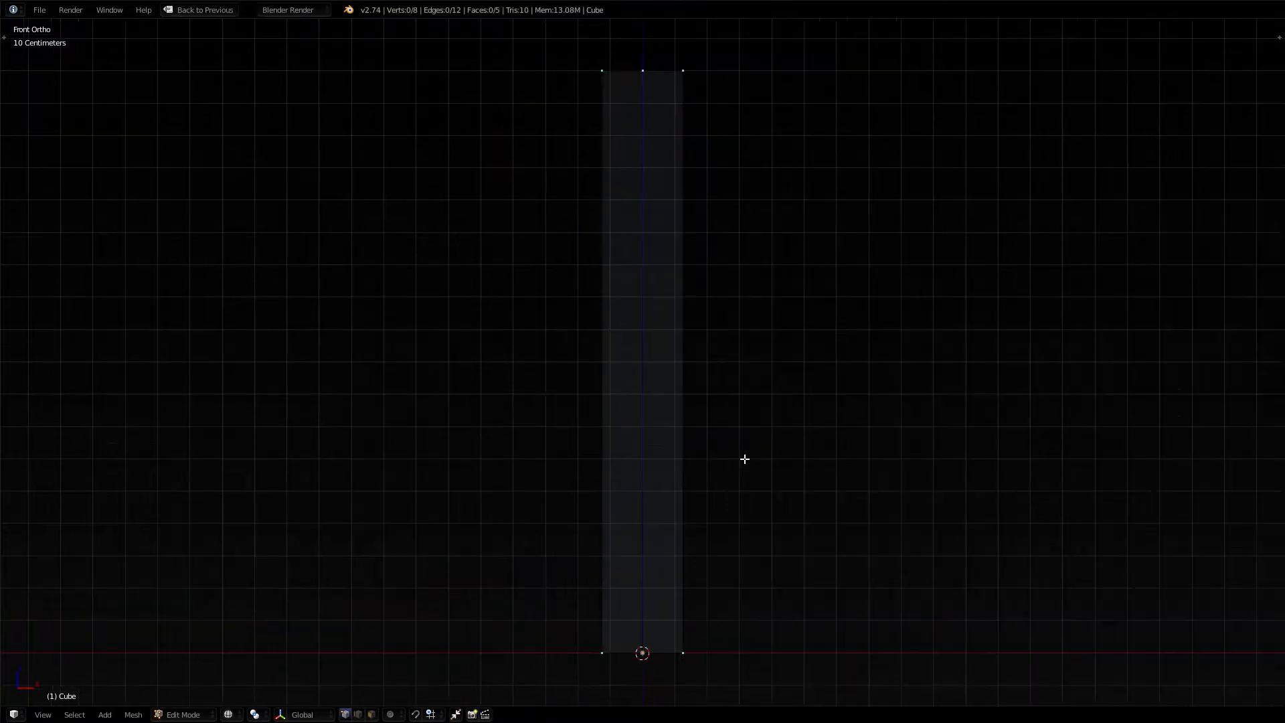
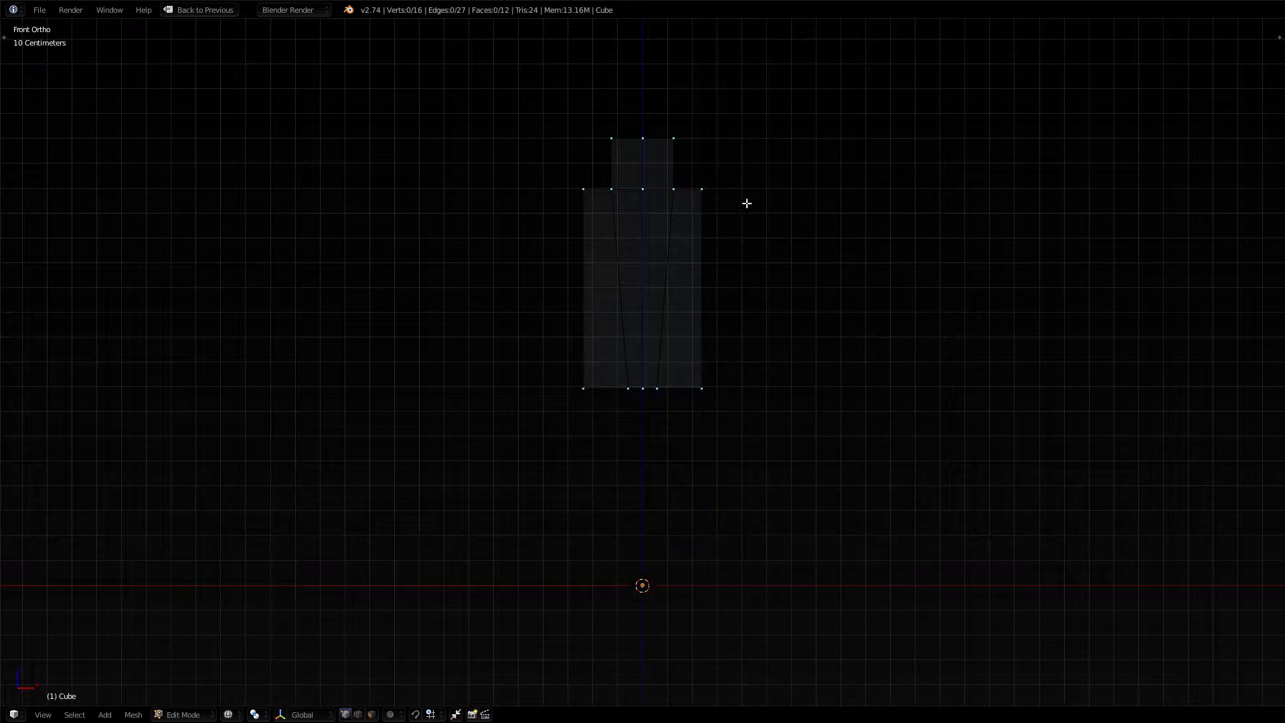
Cut a horizontal edge loop through the head block and slide it down close to the shoulders
key("ctrl+r")
left_click(669, 171)
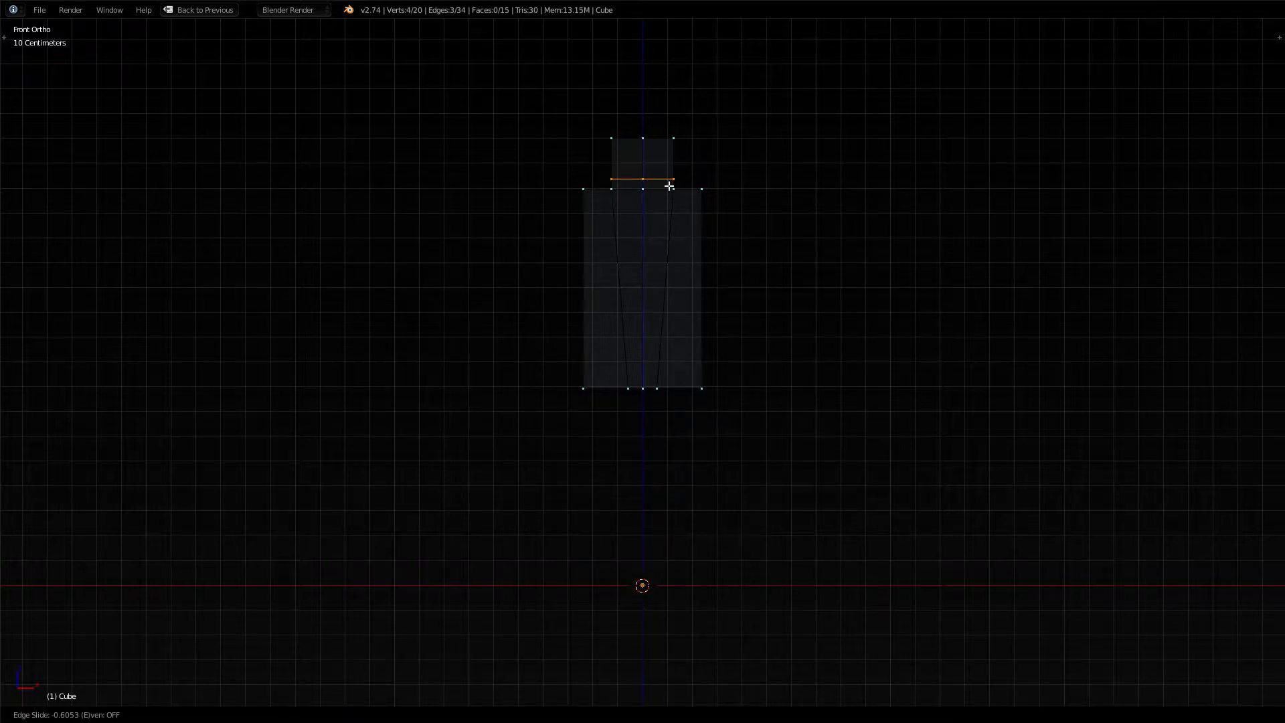
left_click(670, 186)
Lower the shoulder vertices together with the neck loop along Z, and deselect the mesh
key("c")
left_click_drag(731, 192, 582, 189)
key("Escape")
key("g")
key("z")
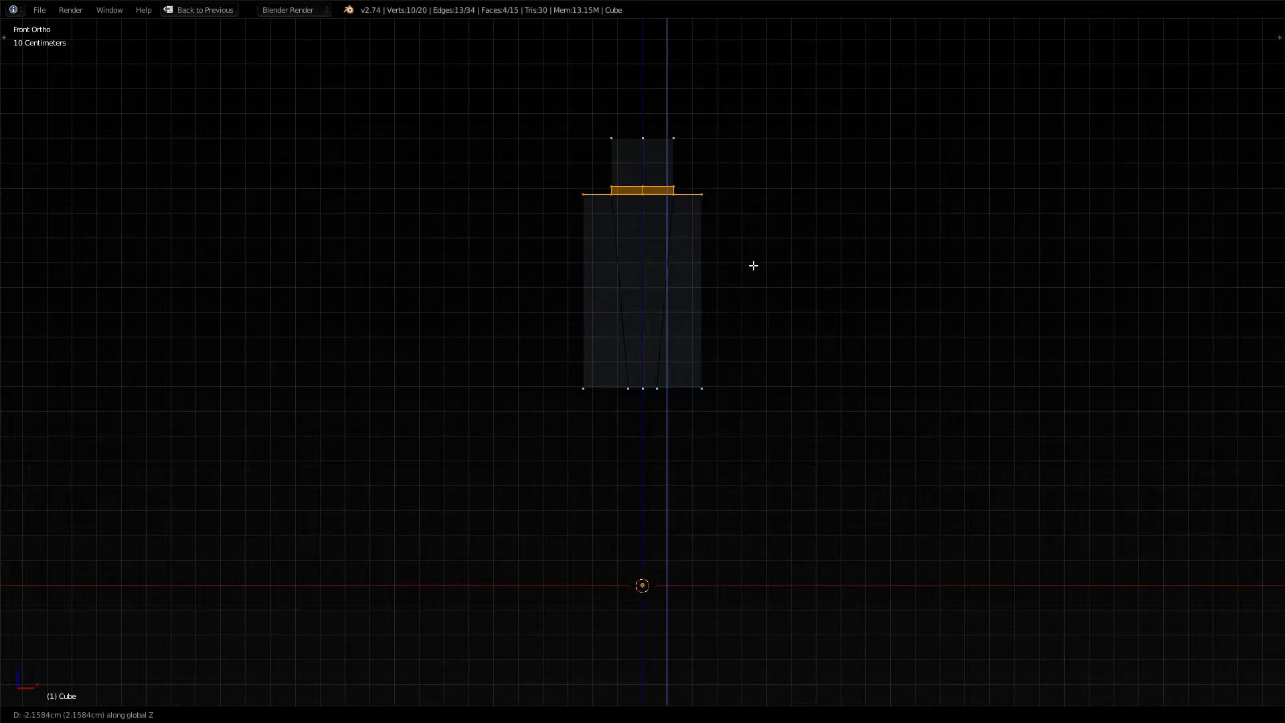
left_click(753, 273)
key("a")
Select the neck band, clear that selection and select only the vertices around the base of the neck
key("c")
left_click_drag(668, 205, 655, 202)
key("Escape")
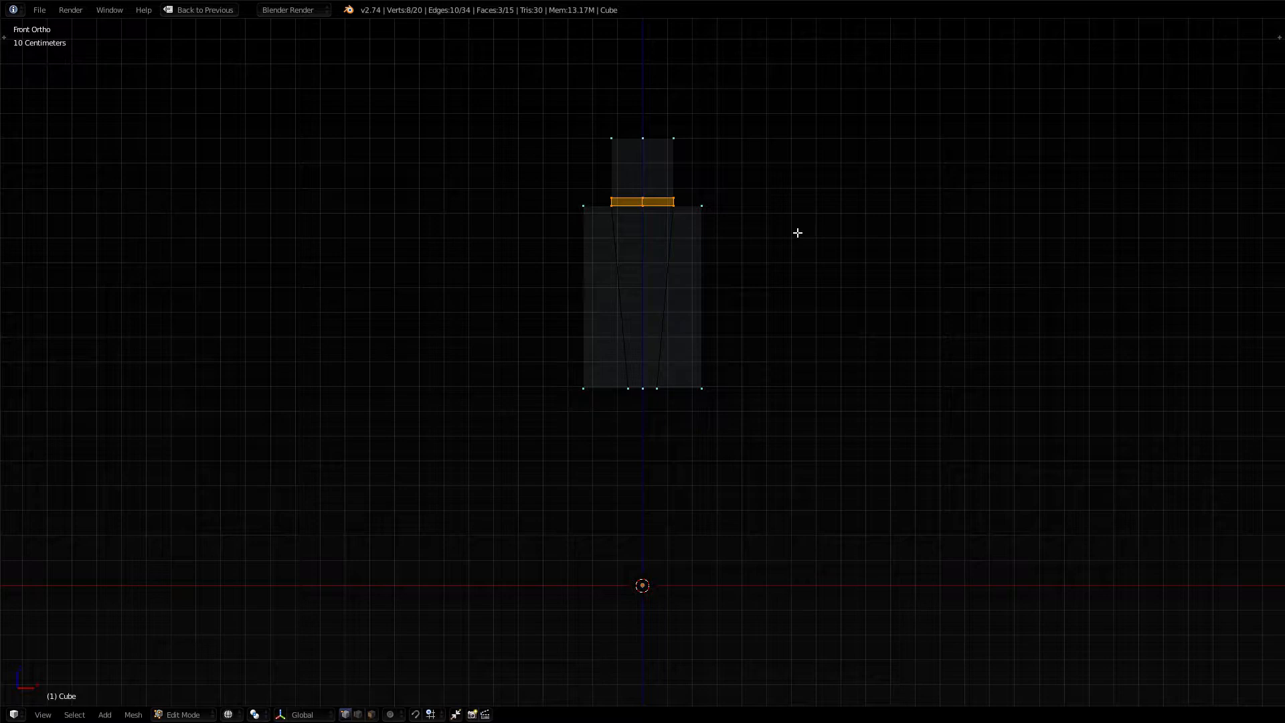
key("a")
scroll(790, 221, "up", 4)
scroll(761, 155, "down", 2)
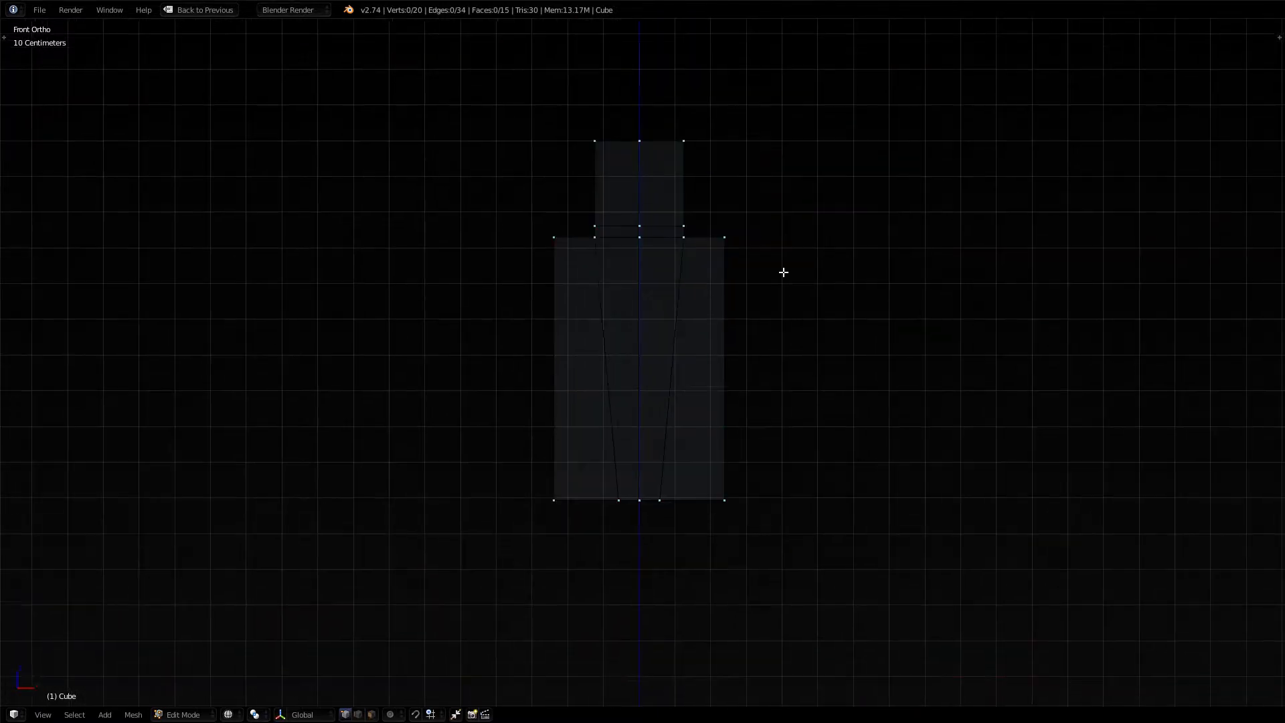
scroll(784, 272, "up", 5)
key("c")
left_click_drag(689, 172, 650, 159)
right_click(642, 173)
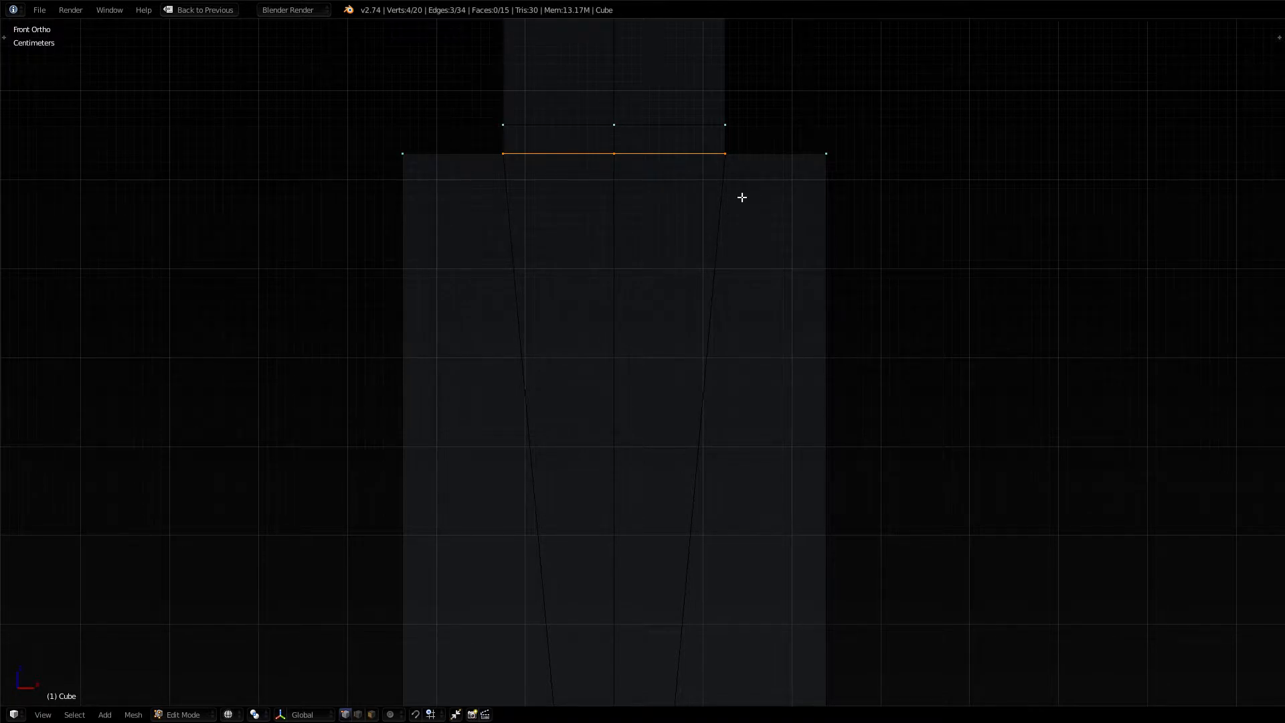
scroll(739, 194, "down", 3)
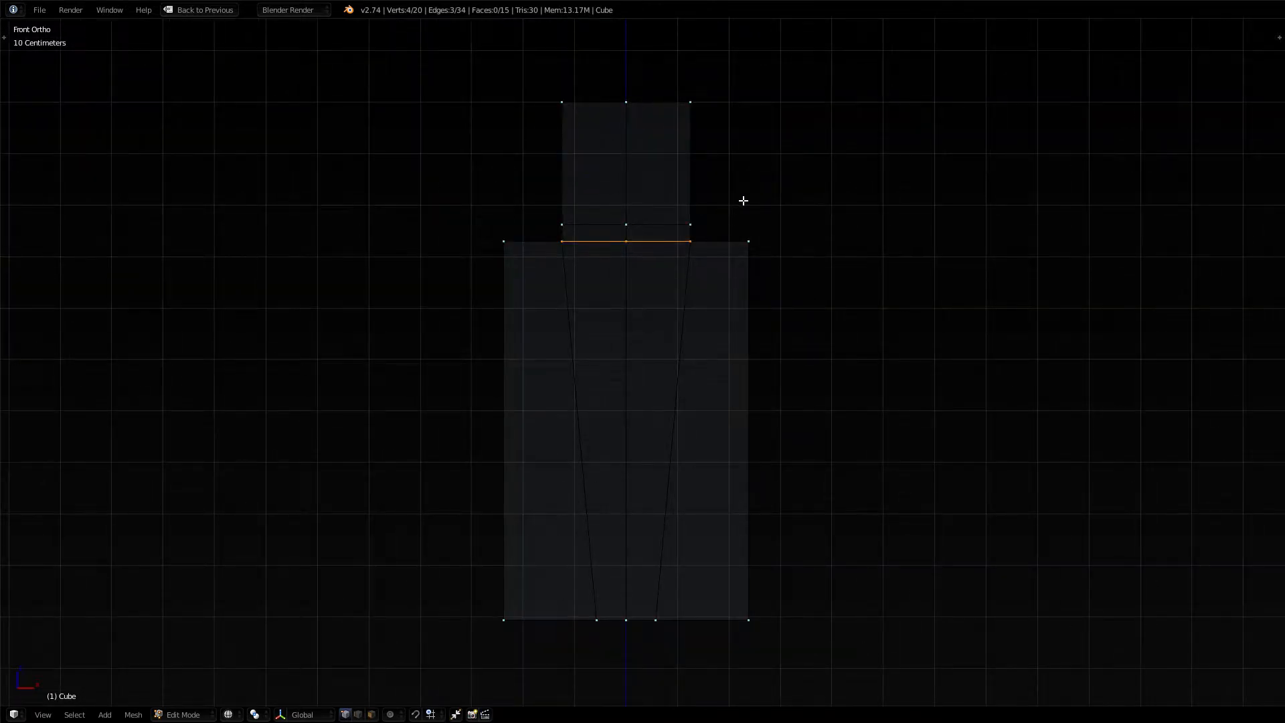
Cut a horizontal edge loop through the torso and slide it up to a short distance below the shoulders
key("ctrl+r")
left_click(724, 310)
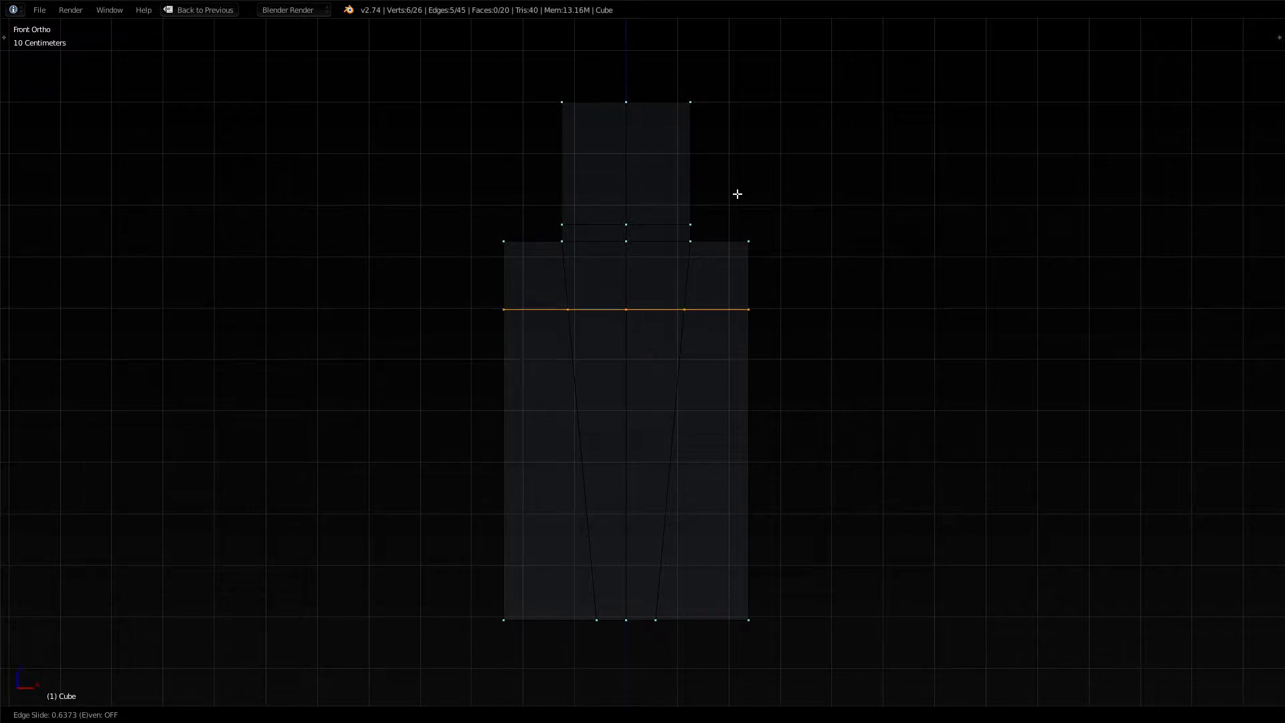
left_click(738, 200)
Select the torso's outer side vertices between the shoulder top and the new loop
right_click(787, 242)
key("c")
left_click(757, 316)
right_click(757, 316)
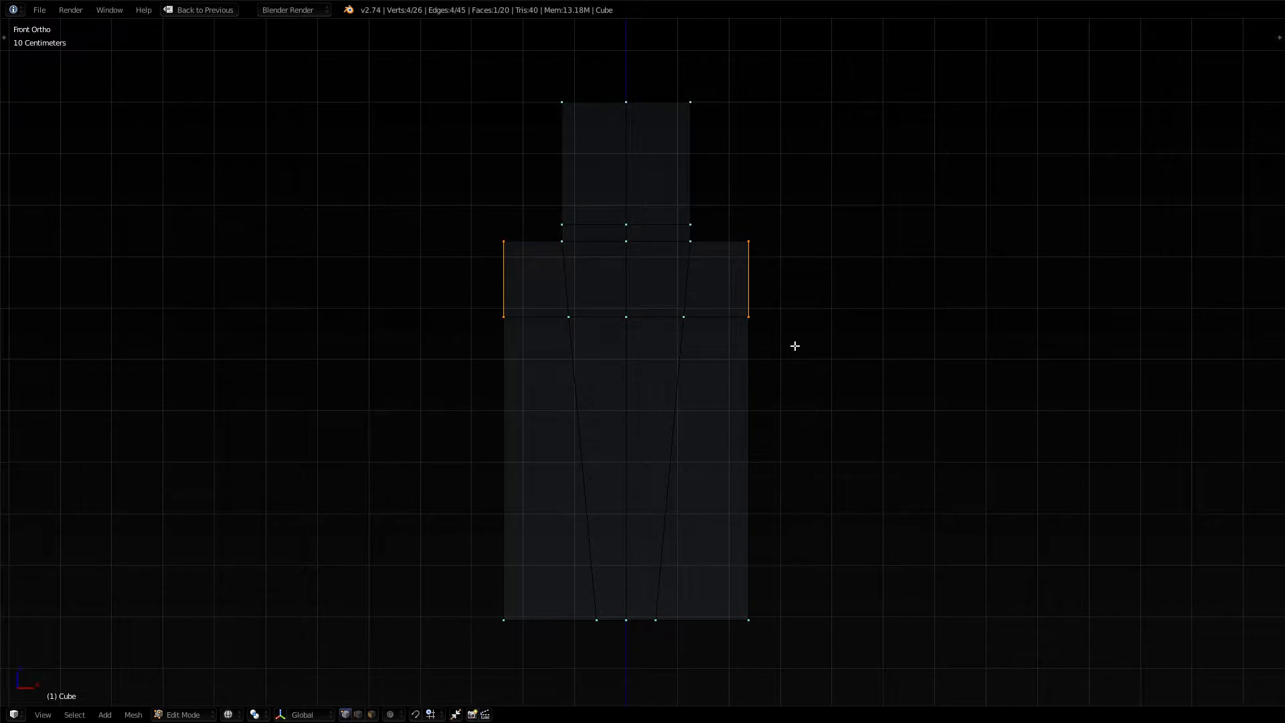
key("e")
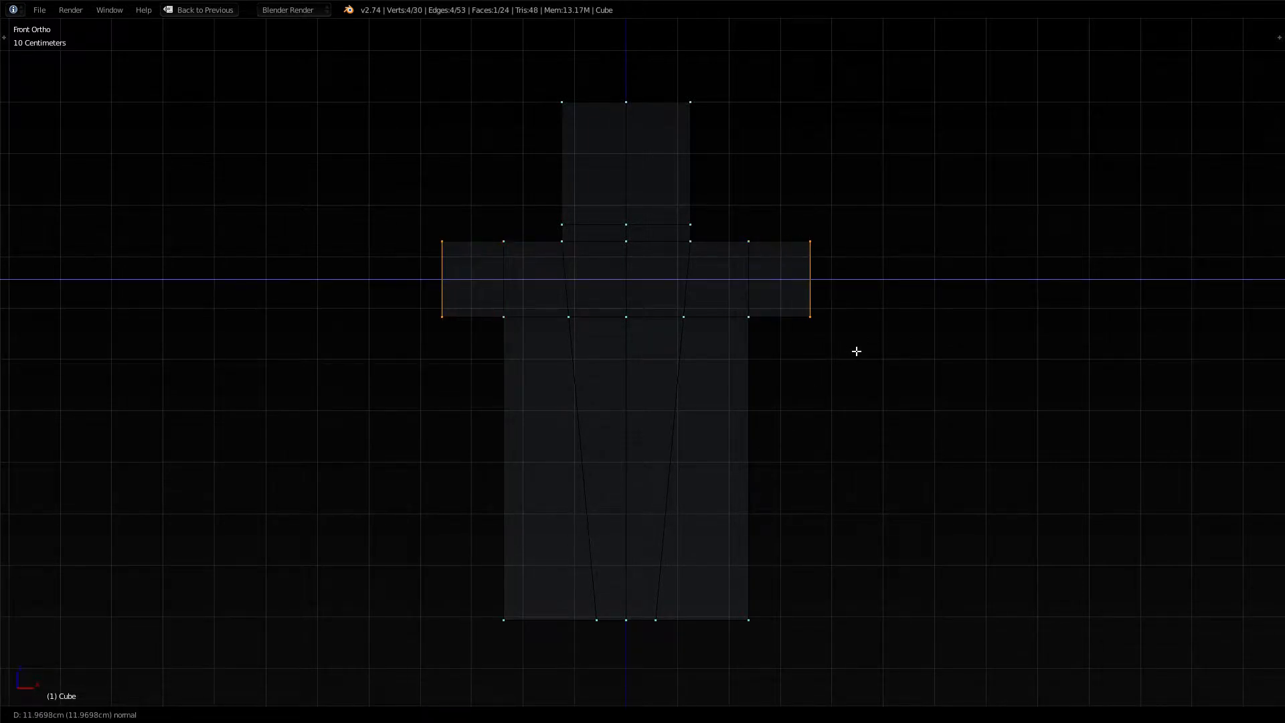
left_click(822, 345)
key("e")
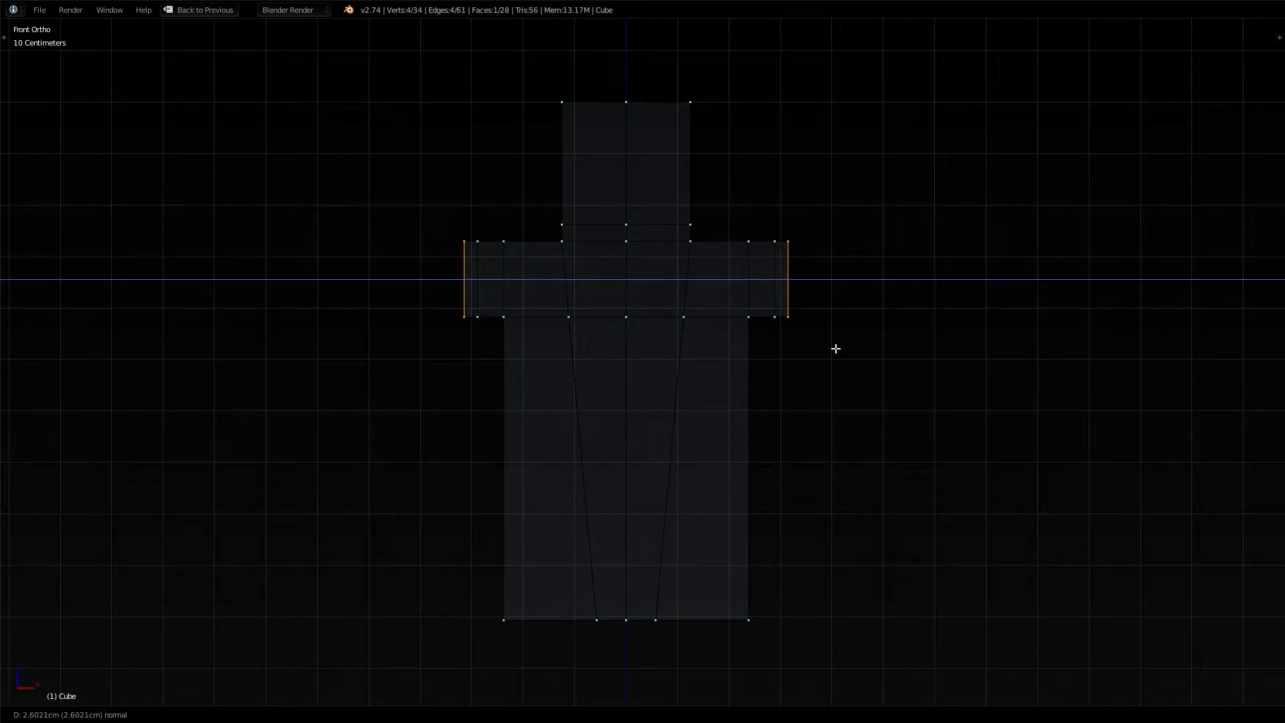
key("Escape")
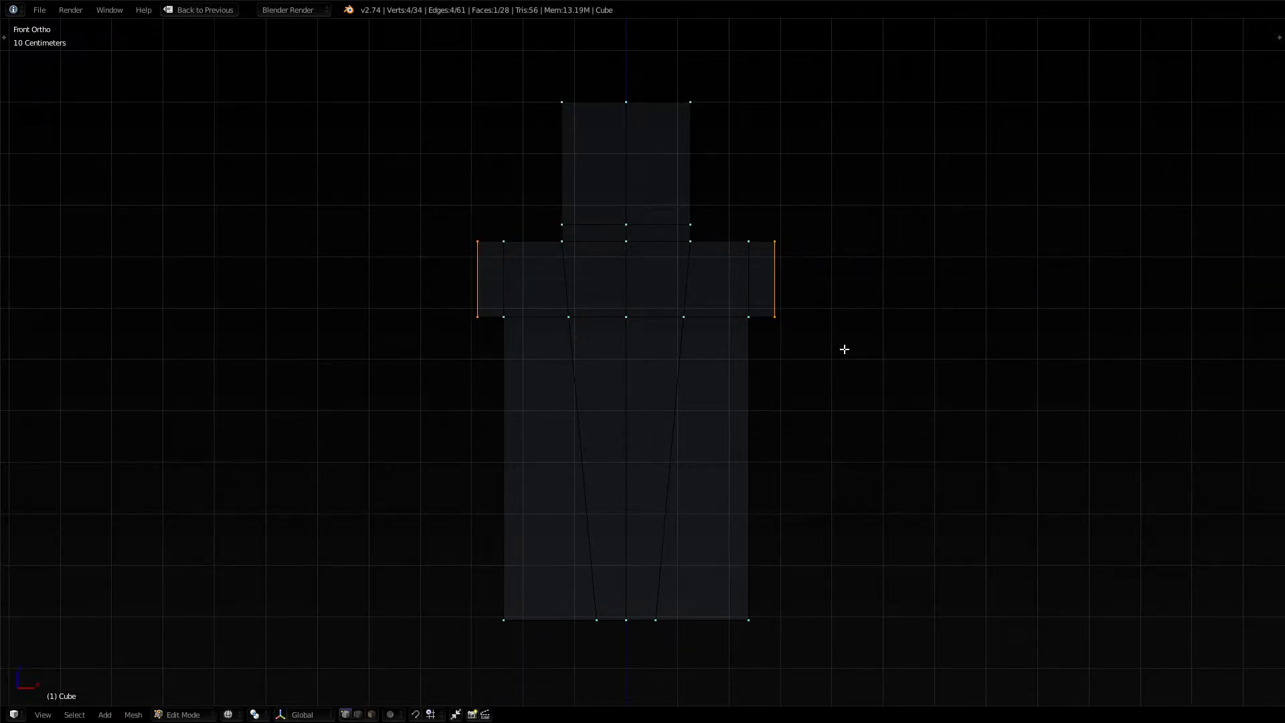
key("ctrl+z")
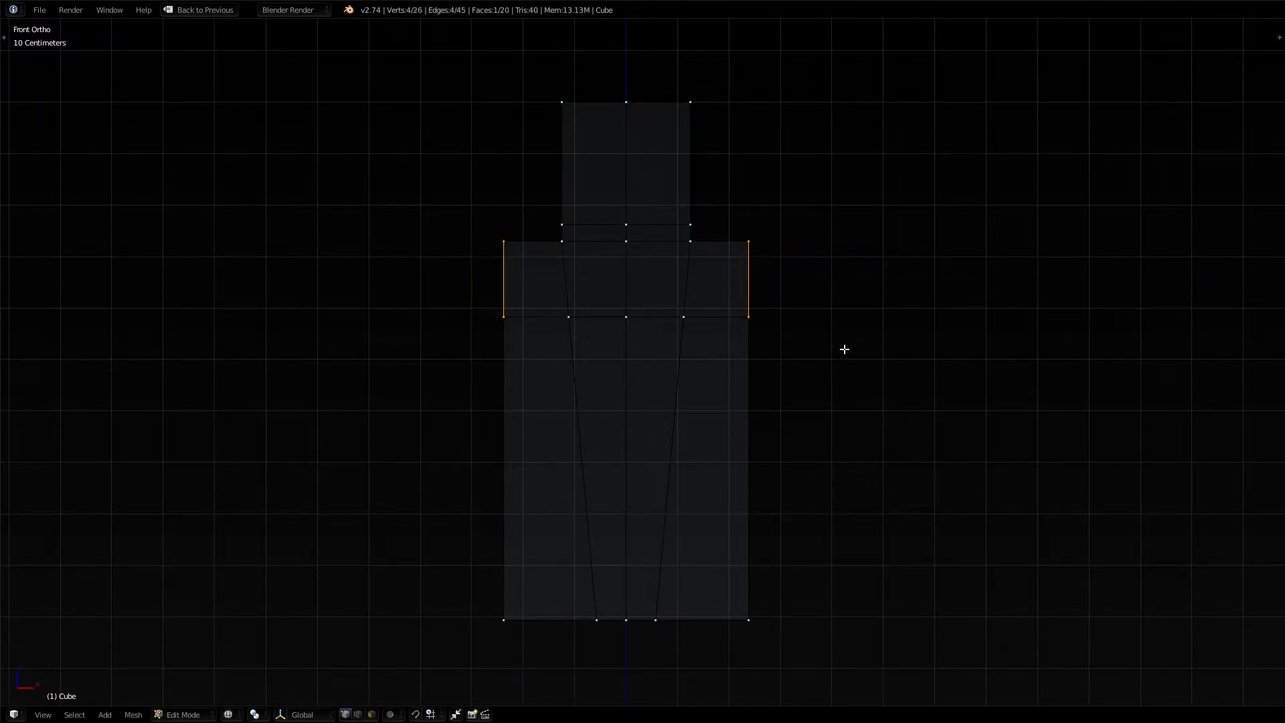
key("ctrl+shift+z")
key("ctrl+z")
Extrude the selected shoulder side faces about 14 cm outward along X, and deselect the mesh
key("e")
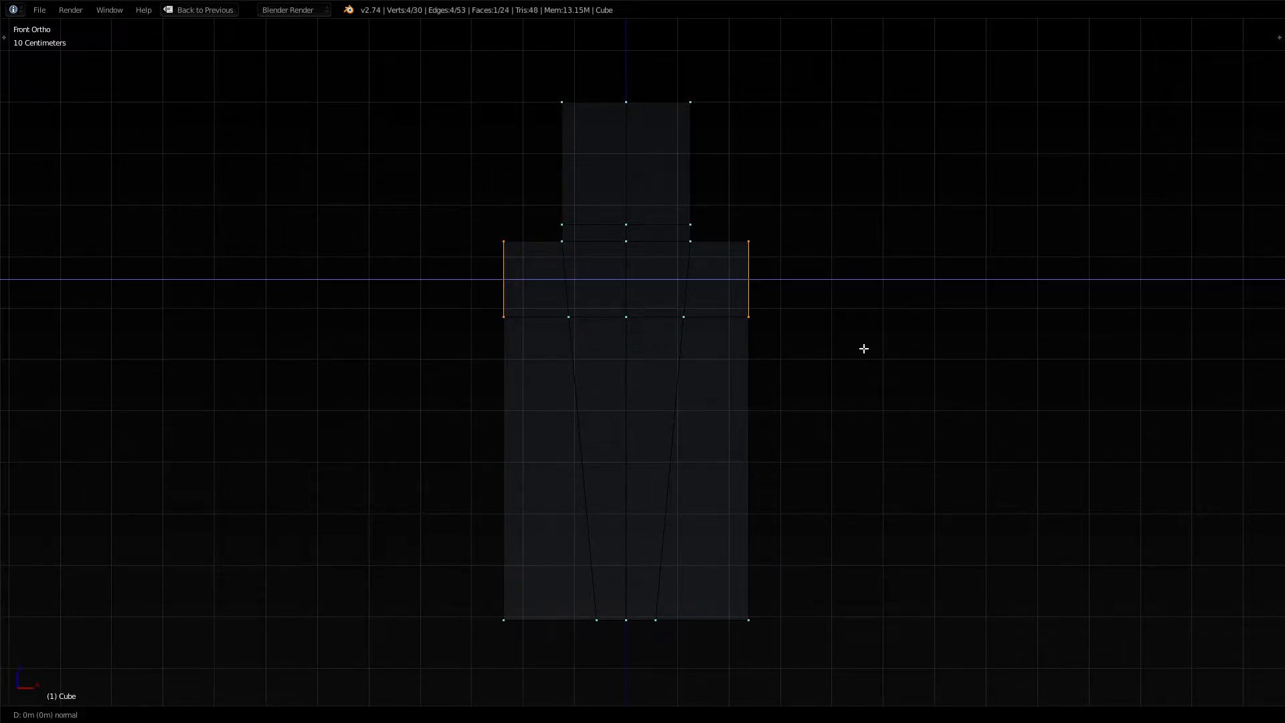
key("x")
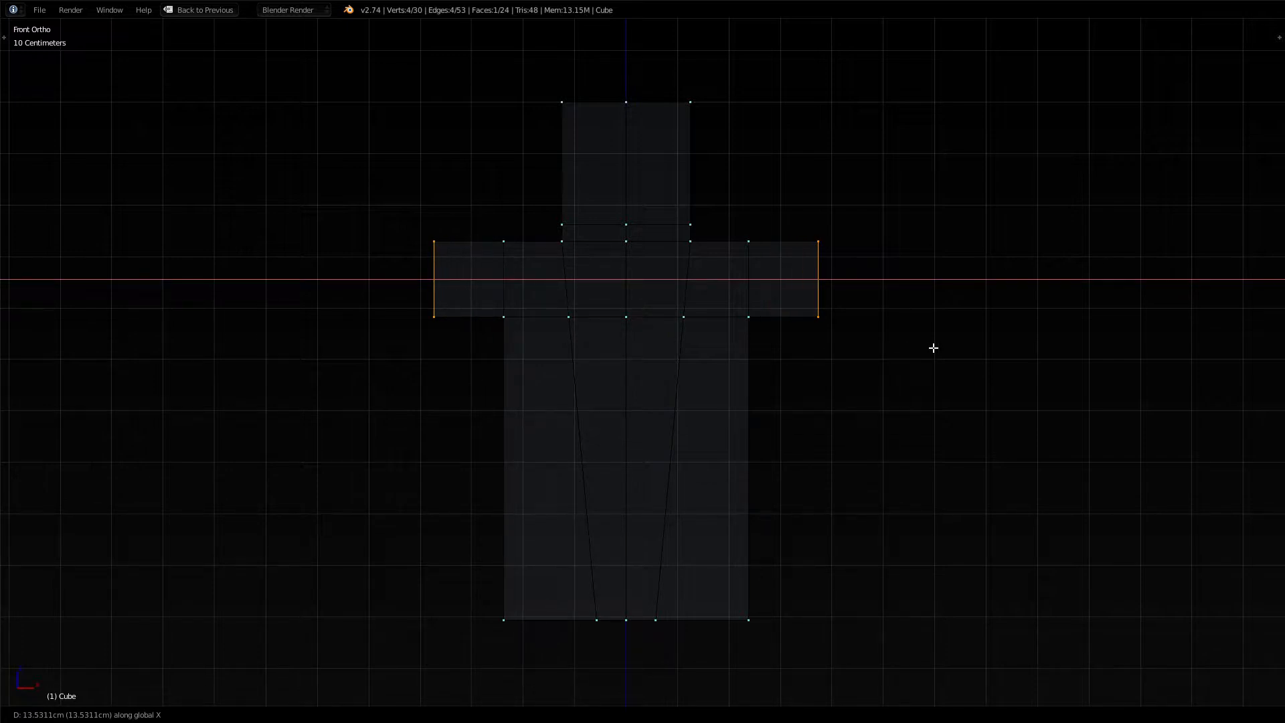
left_click(935, 347)
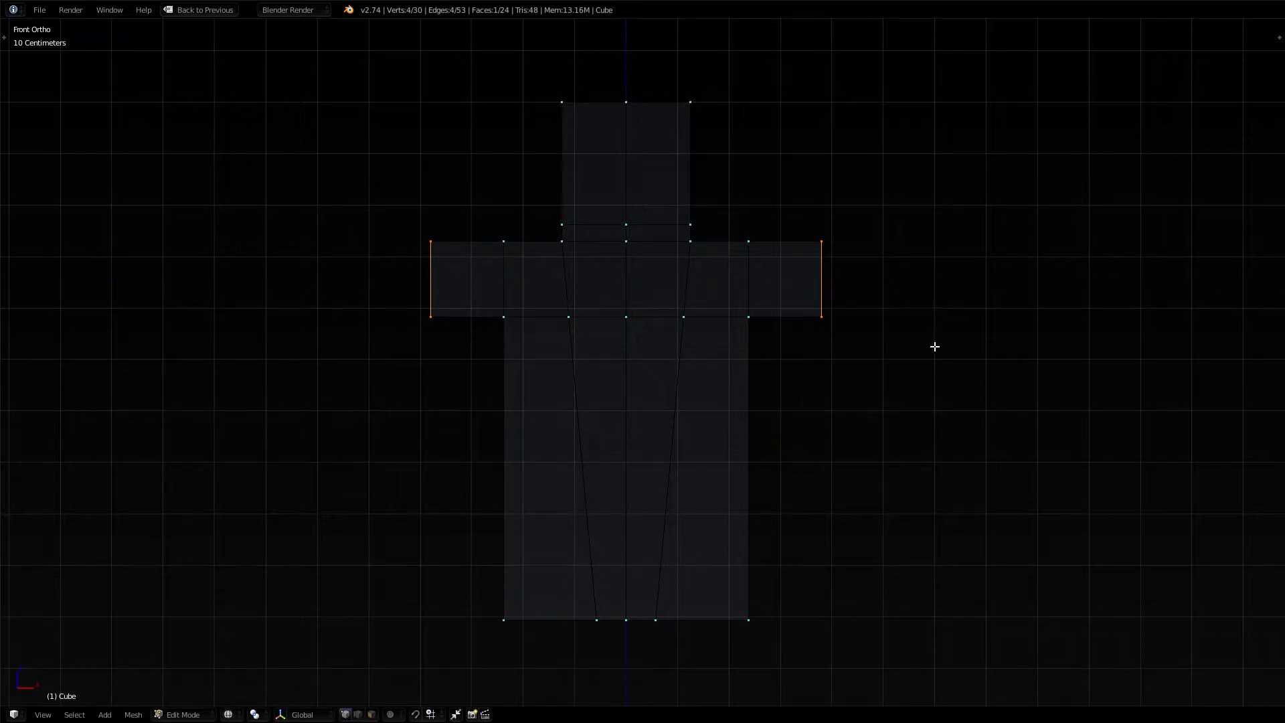
key("a")
Cut a vertical edge loop through the middle of the arm stub, leaving it centred
key("ctrl+r")
left_click(784, 271)
right_click(788, 275)
Cut a horizontal edge loop through the torso, slide it down close to the bottom edge, and deselect the mesh
scroll(680, 570, "down", 1)
scroll(675, 570, "down", 1)
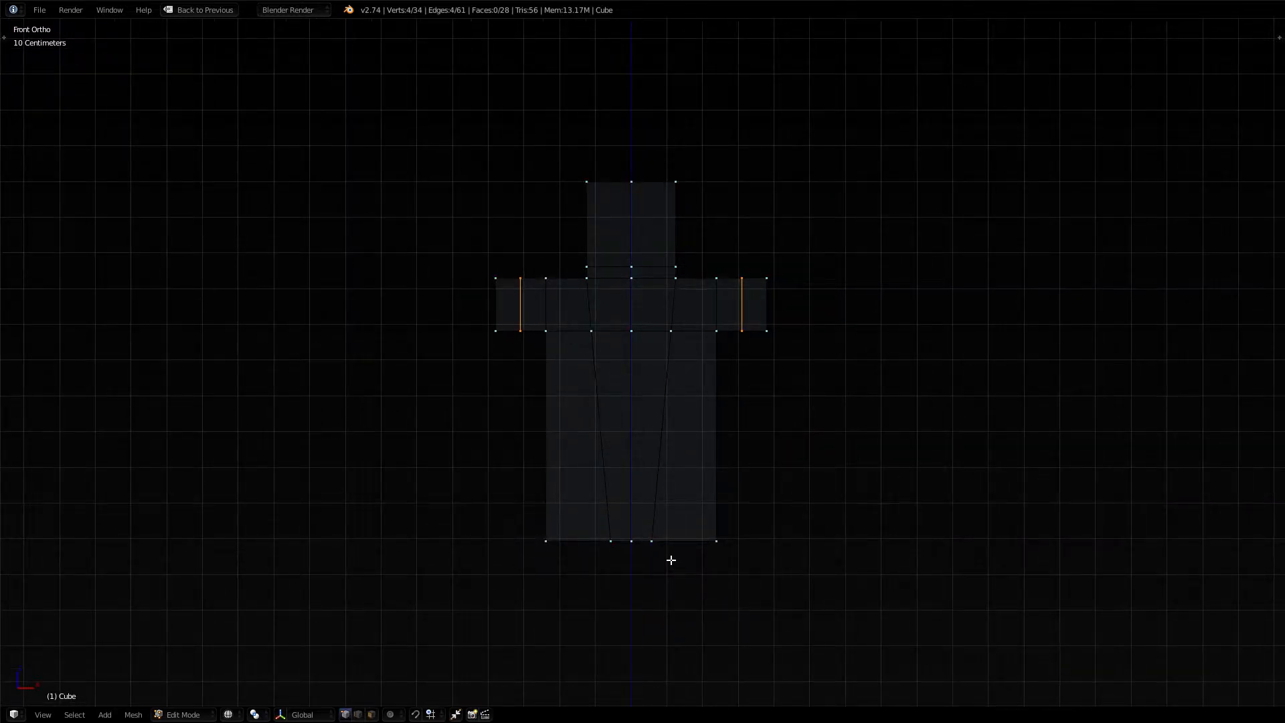
scroll(672, 559, "down", 1)
key("ctrl+r")
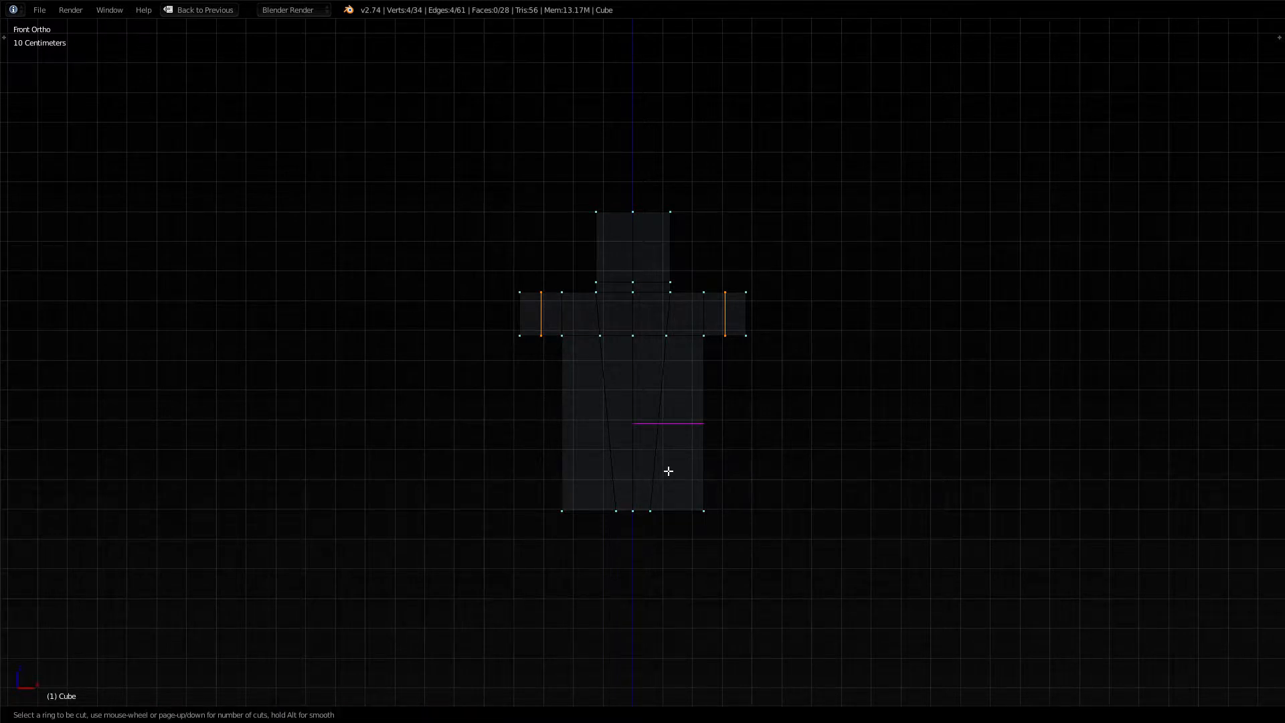
left_click(670, 476)
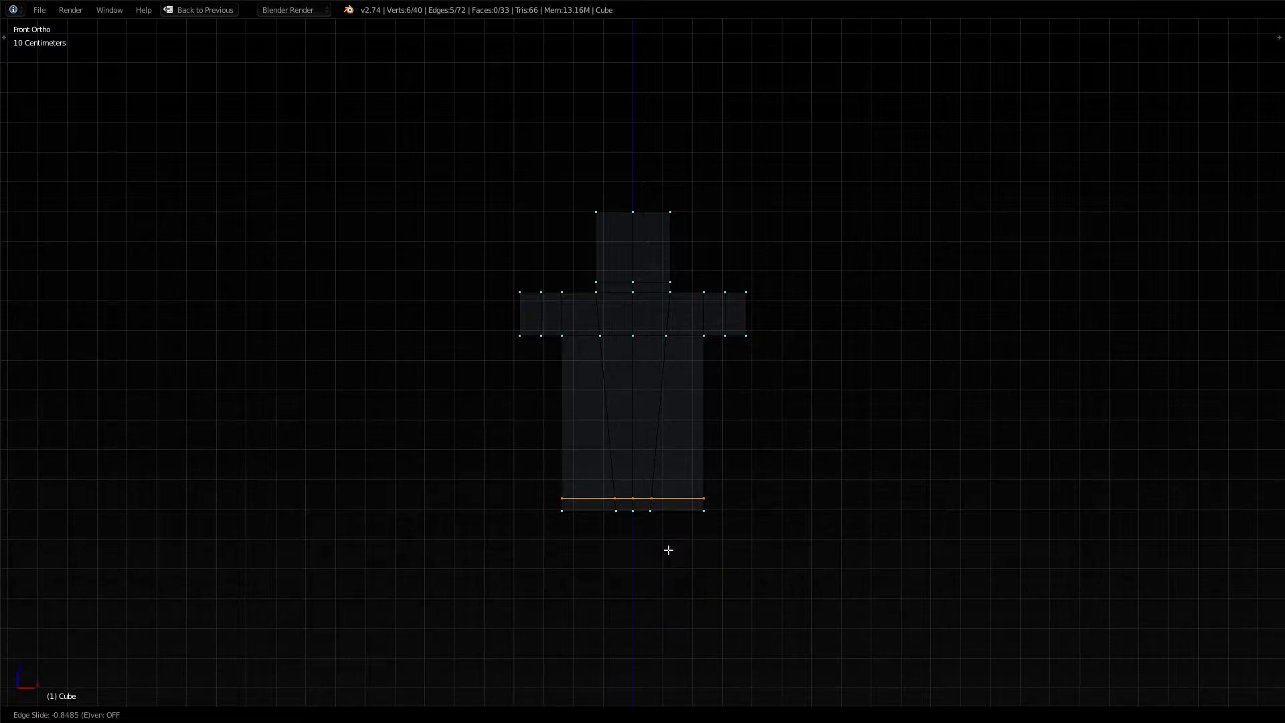
left_click(669, 548)
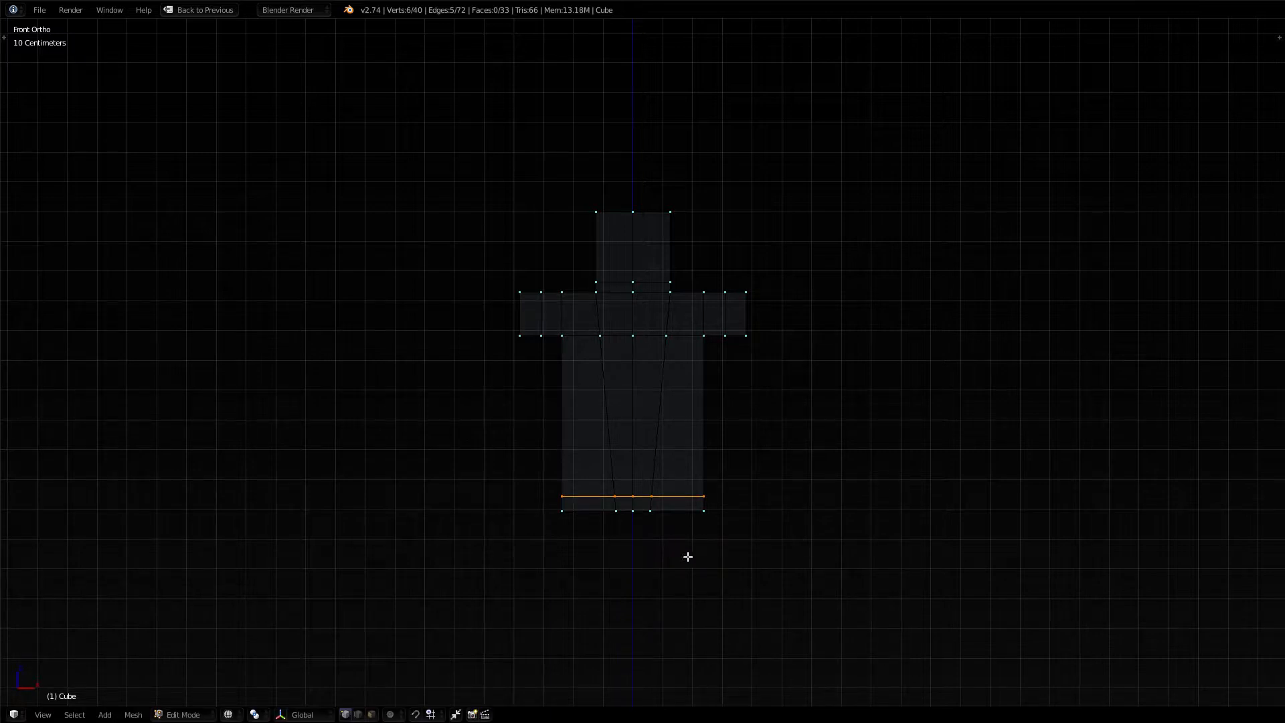
key("a")
Select the torso's outer bottom face vertices, excluding the centre, and extrude them down to the ground line as legs
key("KP_3")
key("KP_1")
key("c")
left_click_drag(720, 526, 654, 525)
key("Escape")
scroll(701, 563, "down", 2)
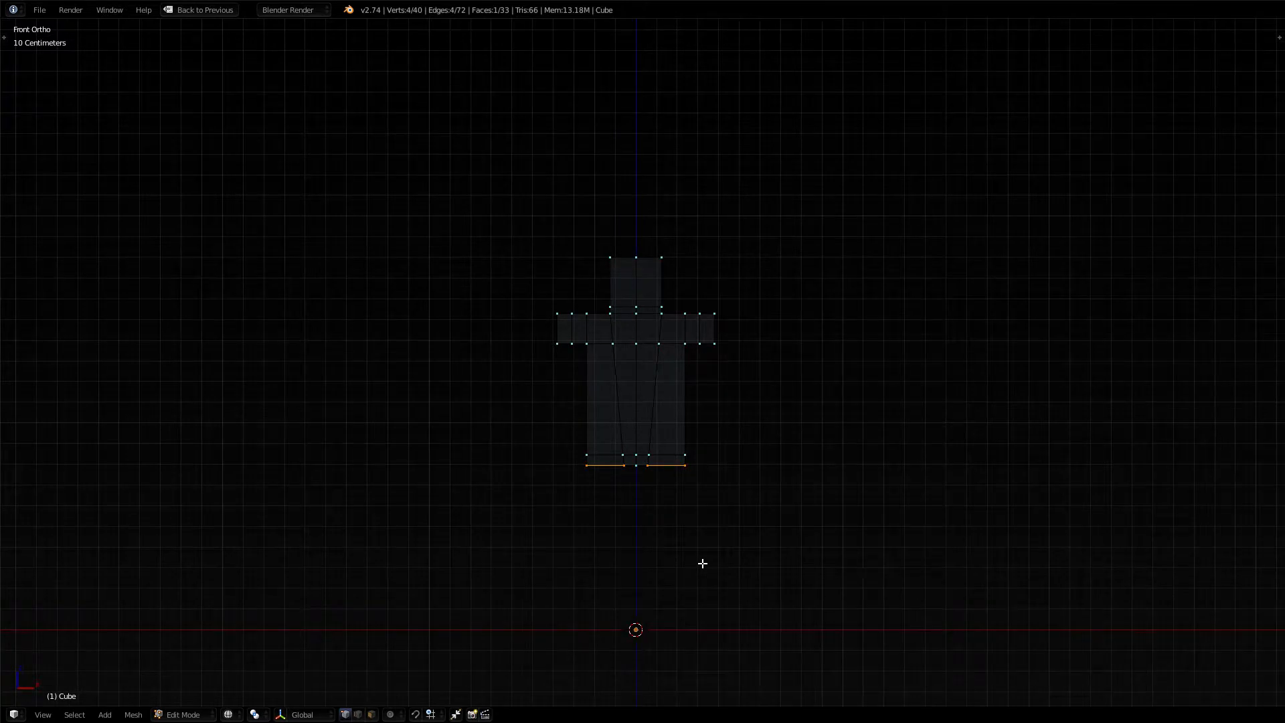
key("e")
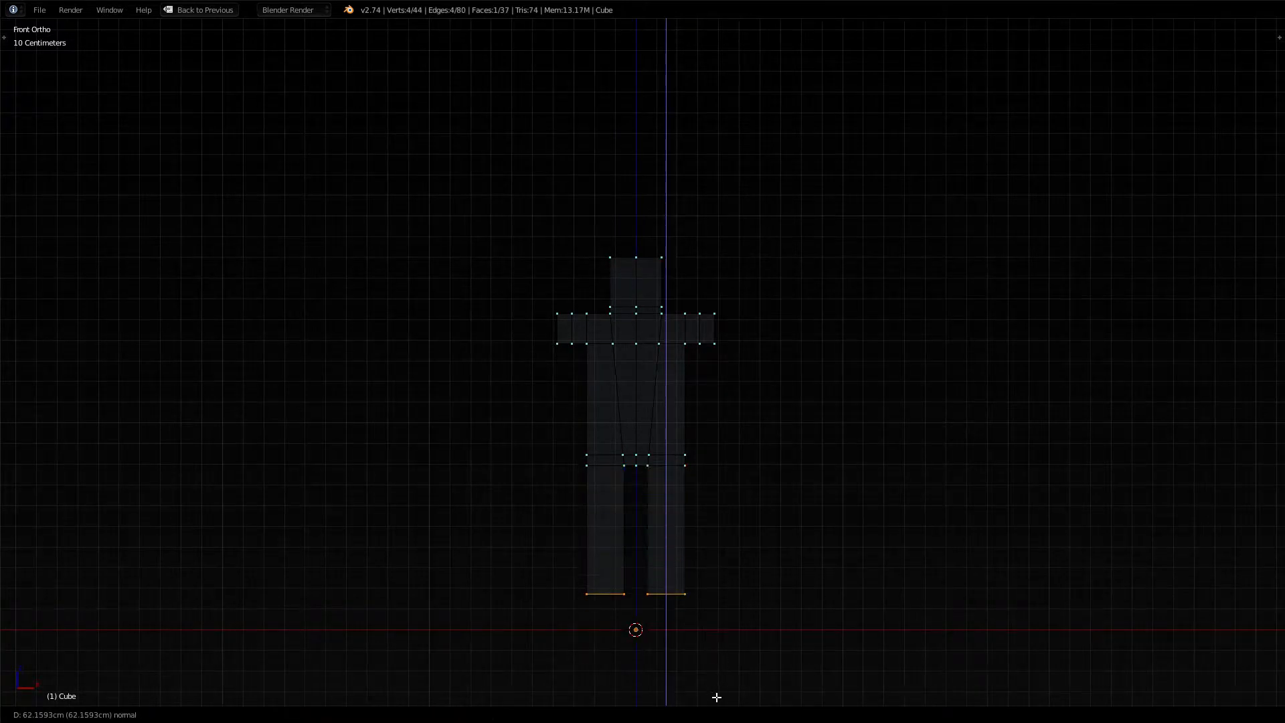
left_click(717, 44)
key("a")
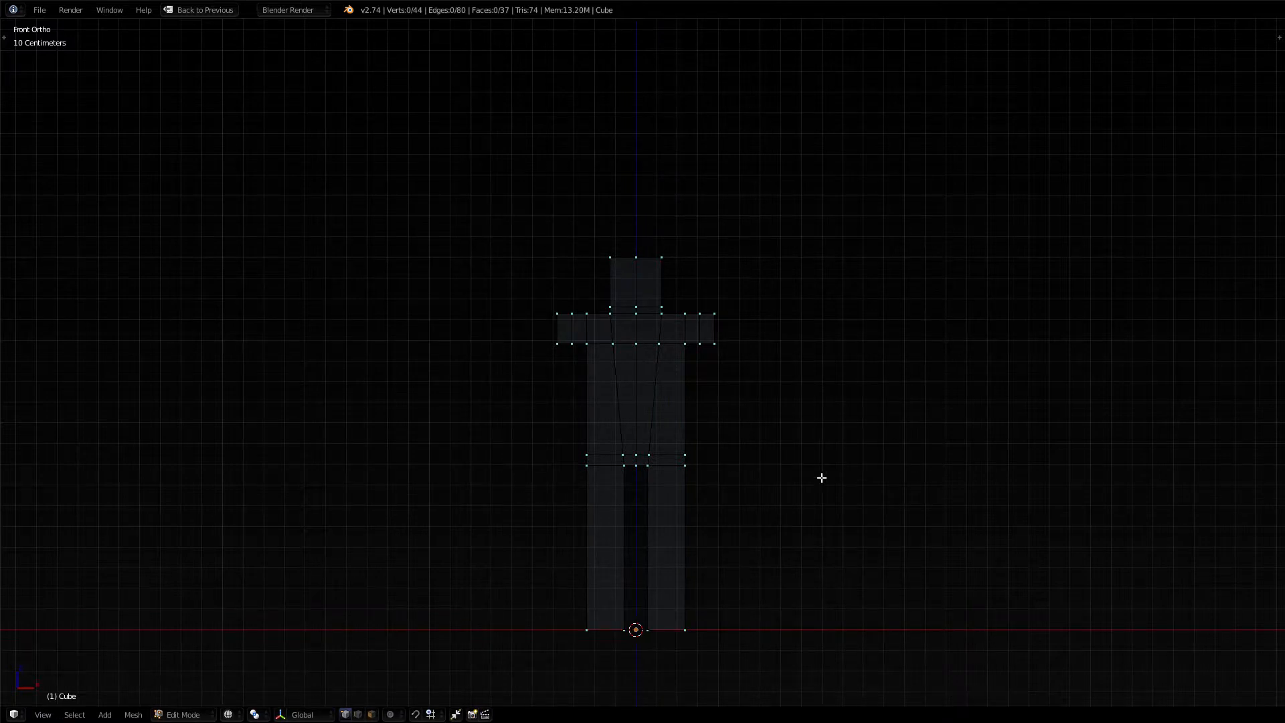
Examine the blocked-out figure at an angle in perspective view with solid shading
scroll(822, 478, "up", 7)
scroll(842, 351, "up", 1)
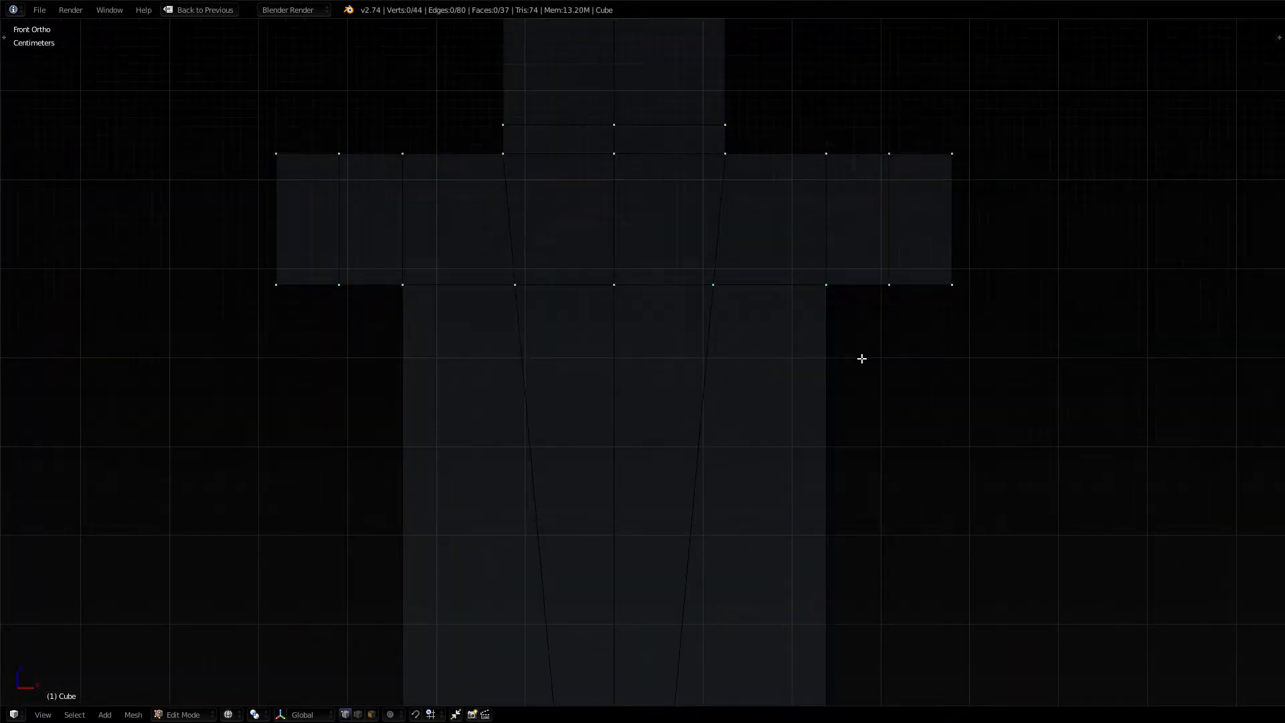
scroll(861, 359, "down", 3)
middle_click_drag(854, 346, 878, 361)
key("KP_5")
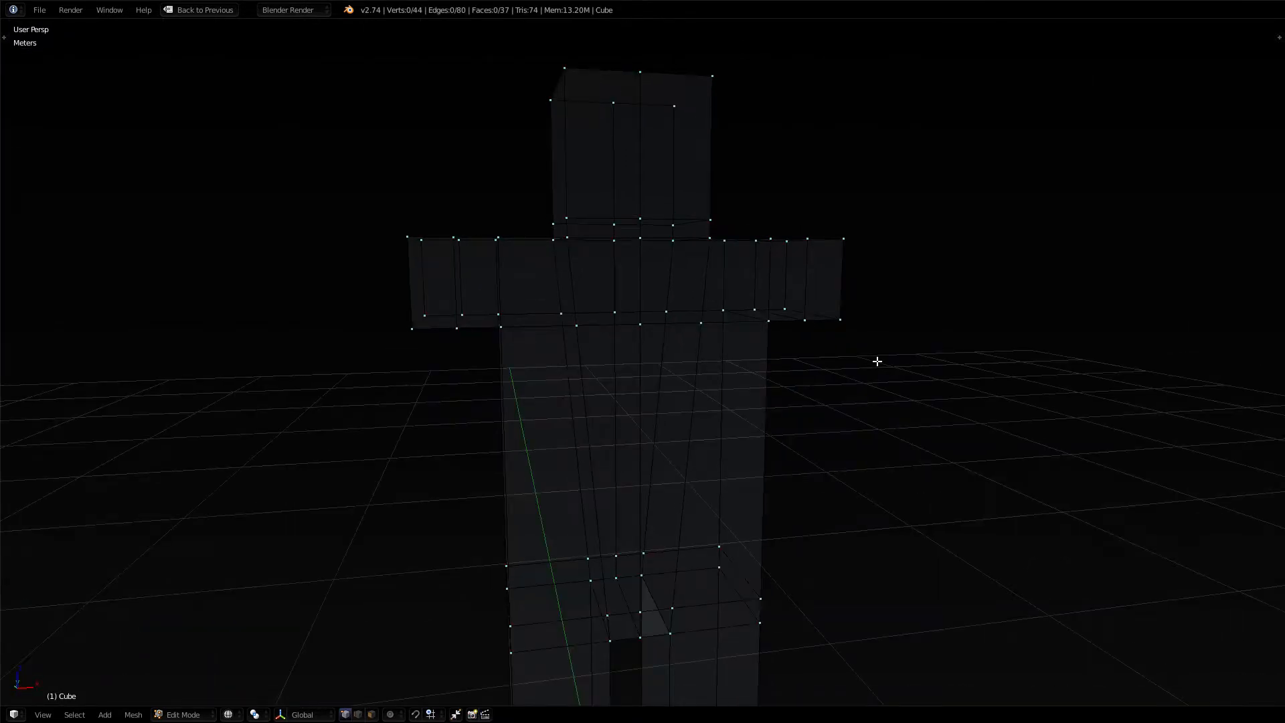
scroll(878, 361, "down", 4)
mouse_move(817, 313)
middle_mouse_down()
mouse_move(824, 359)
mouse_move(817, 321)
mouse_move(646, 273)
mouse_move(753, 288)
mouse_move(651, 287)
mouse_move(697, 262)
mouse_move(905, 297)
middle_mouse_up()
key("z")
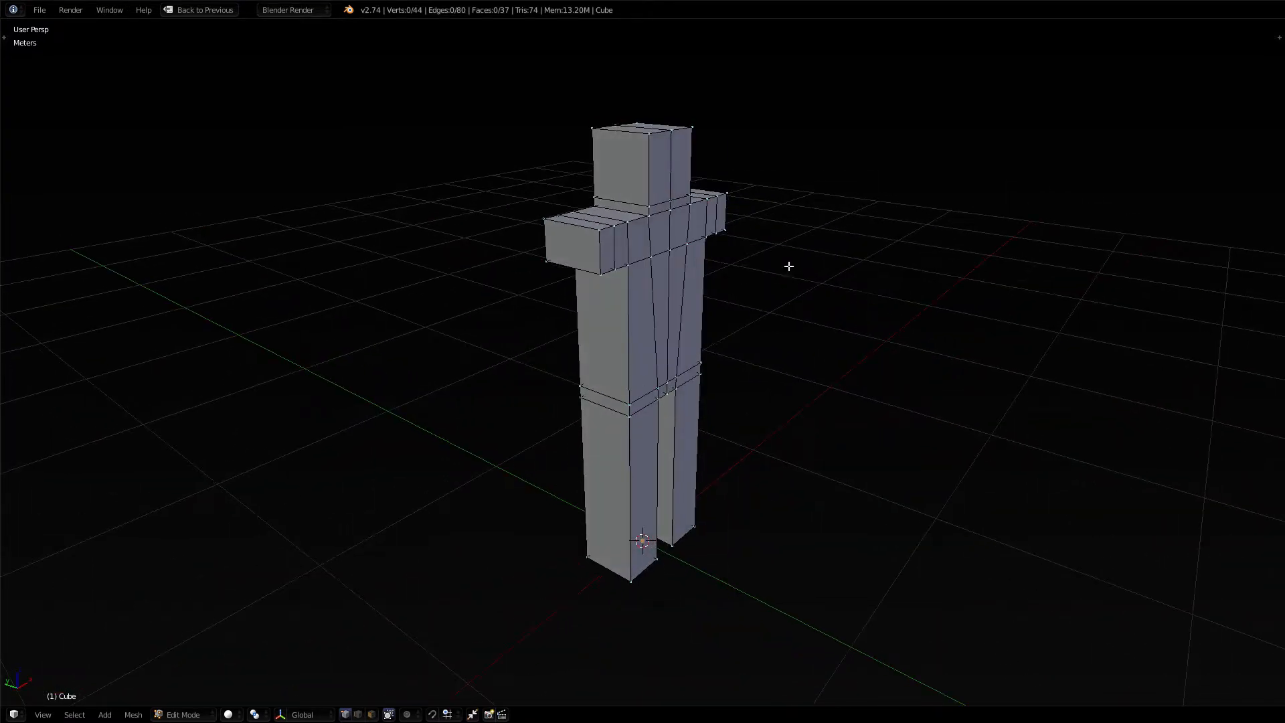
Select the edge line running along the top front of the shoulders
right_click(660, 215)
right_click(634, 220, "alt")
middle_click_drag(687, 309, 747, 315)
key("g")
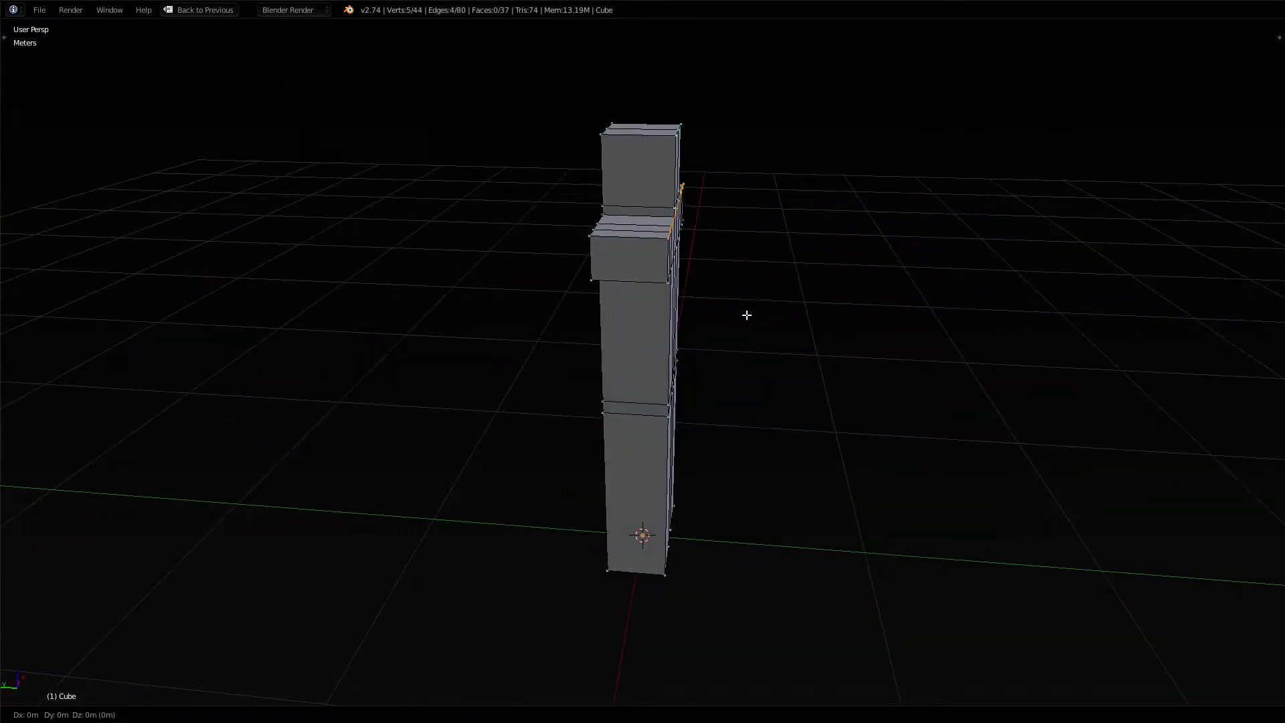
key("y")
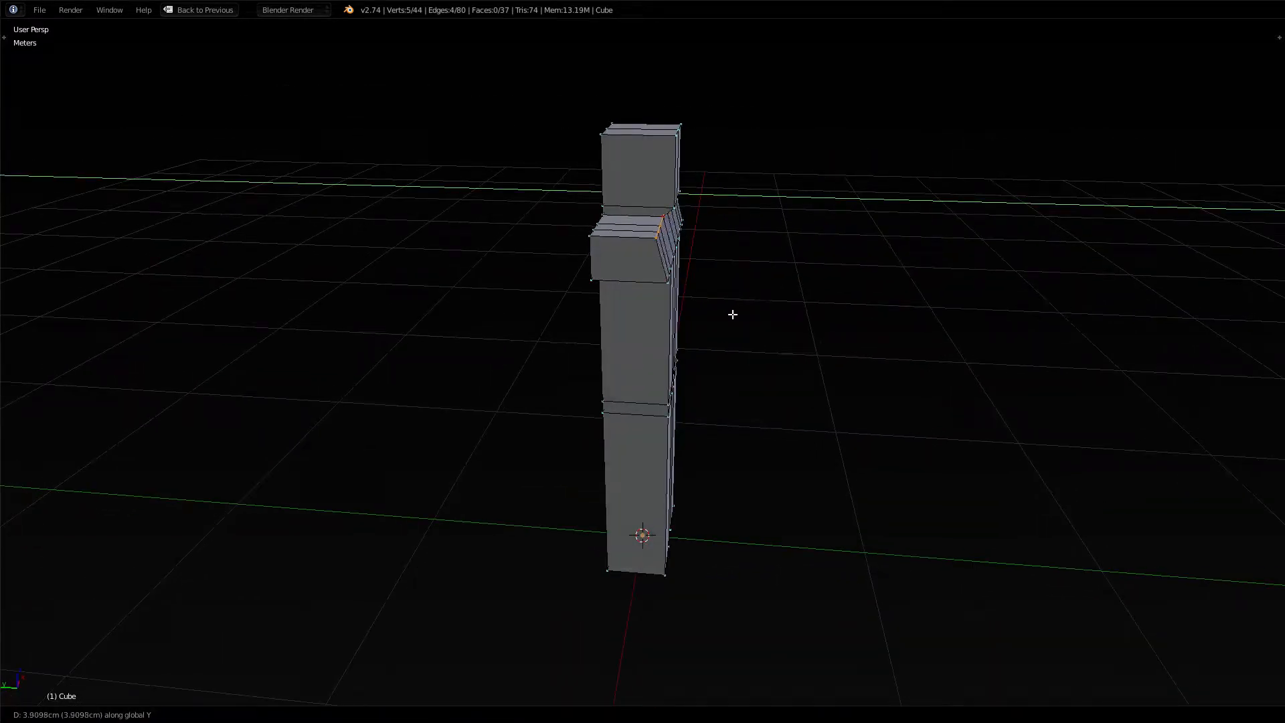
left_click(731, 314)
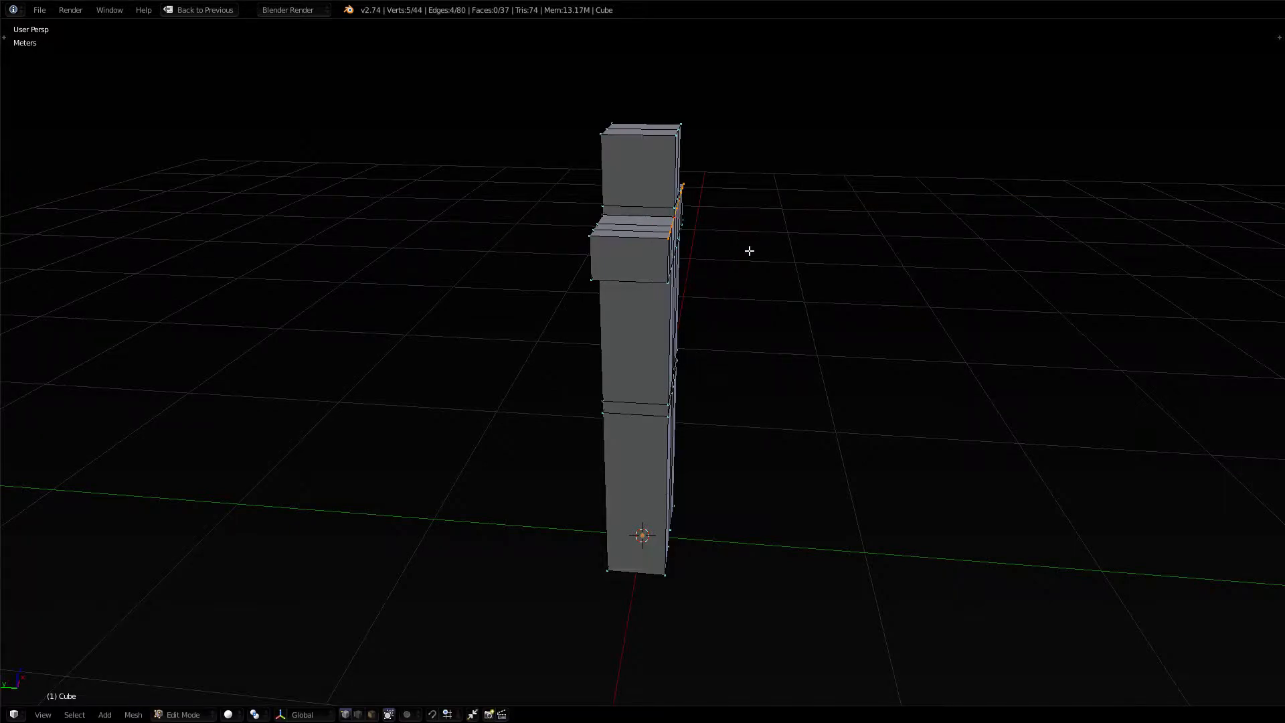
Add the front faces of the head and neck to the selection and move it all about 7.4 cm backward along Y
middle_click_drag(748, 252, 699, 254)
mouse_move(656, 204)
left_mouse_down()
mouse_move(659, 158)
mouse_move(676, 142)
left_mouse_up()
key("Escape")
middle_click_drag(639, 298, 706, 331)
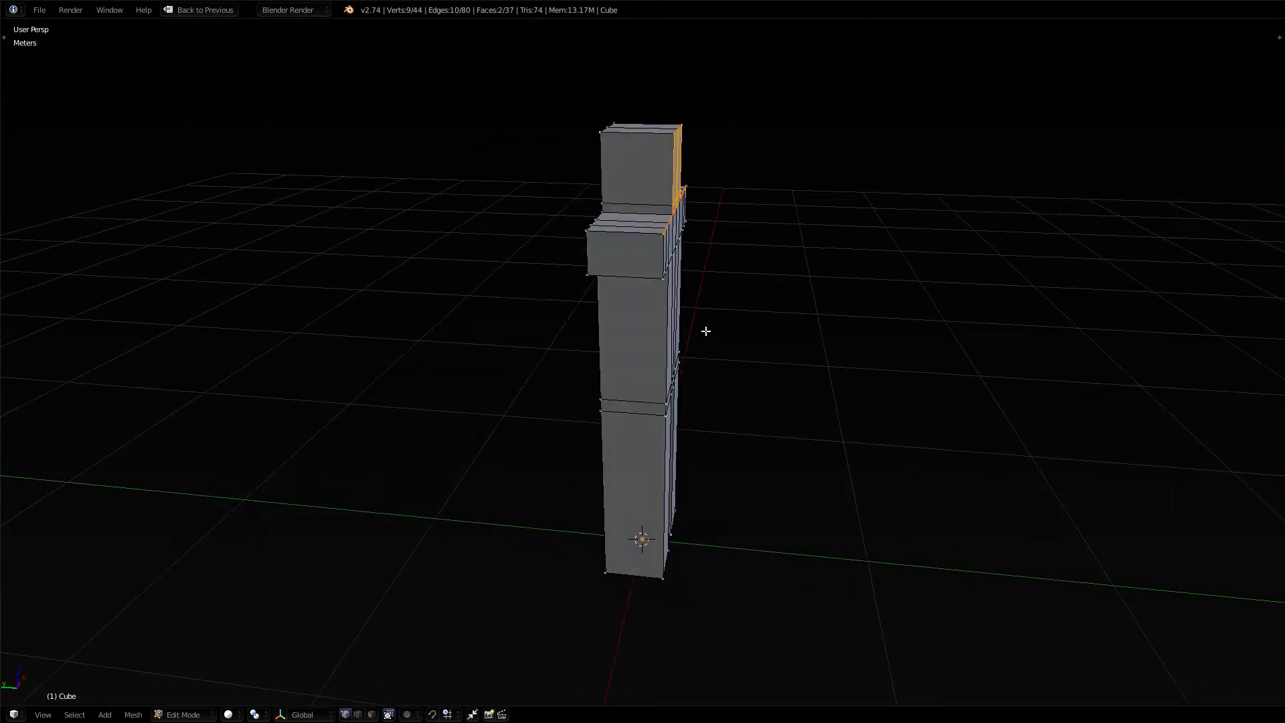
key("g")
key("y")
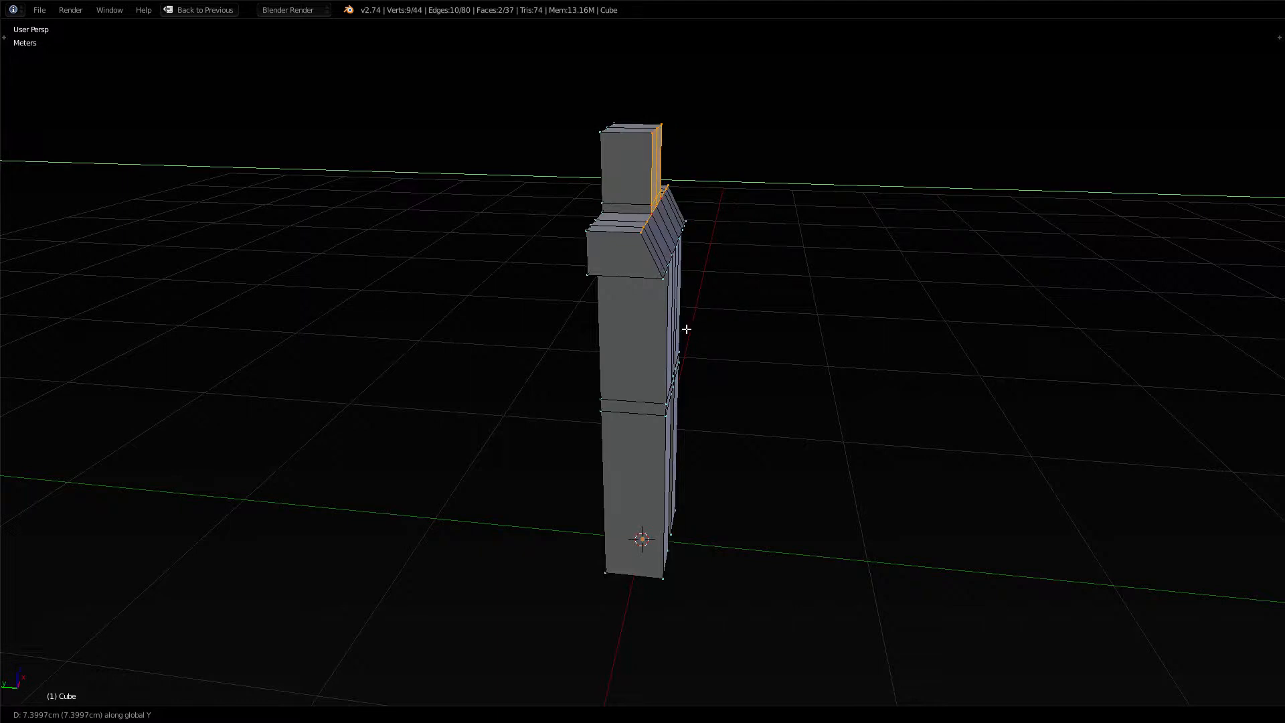
left_click(686, 328)
Select only the front face of the head above the neck and extrude it about 7.5 cm forward
key("a")
middle_click_drag(709, 299, 672, 226)
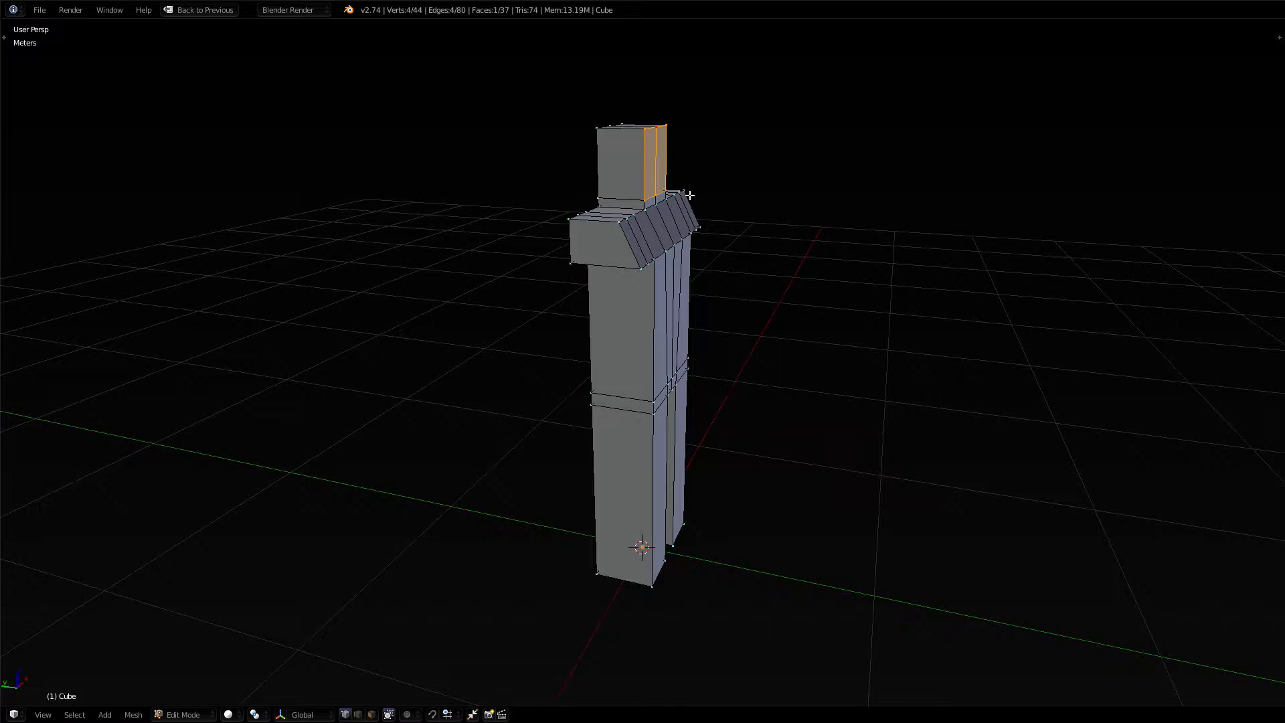
key("e")
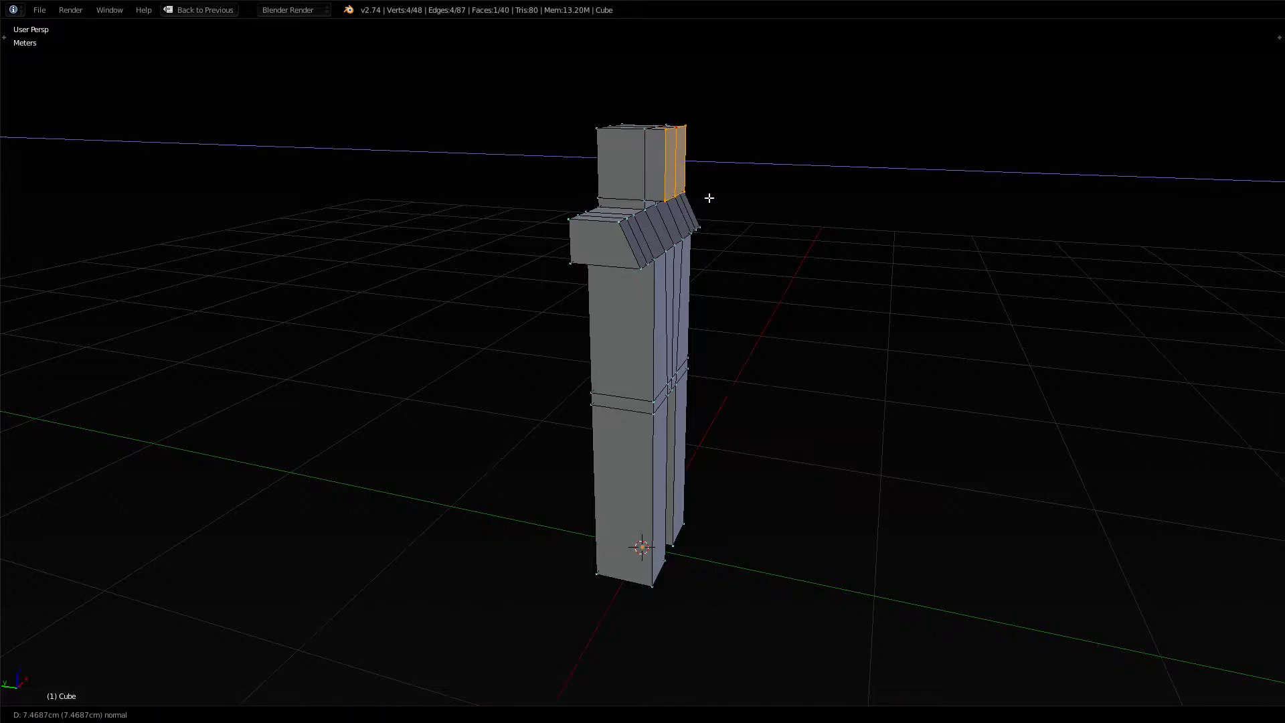
left_click(710, 199)
Select the back edge line along the underside of the shoulders, move it outward along Y, and deselect the mesh
mouse_move(711, 198)
middle_mouse_down()
mouse_move(700, 215)
mouse_move(731, 255)
mouse_move(826, 201)
mouse_move(715, 178)
mouse_move(717, 188)
middle_mouse_up()
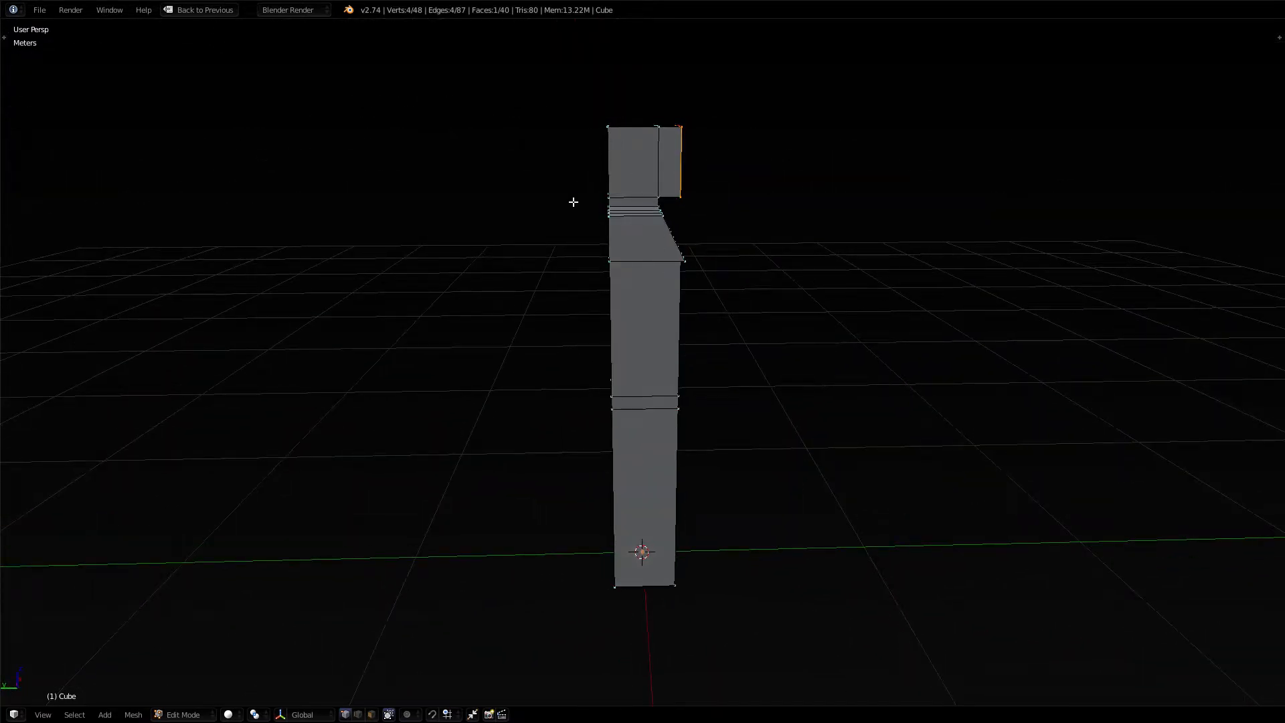
middle_click_drag(592, 294, 676, 288)
right_click(637, 251, "alt")
key("a")
middle_click_drag(634, 265, 666, 273)
right_click(670, 269, "alt")
right_click(644, 258, "alt+shift")
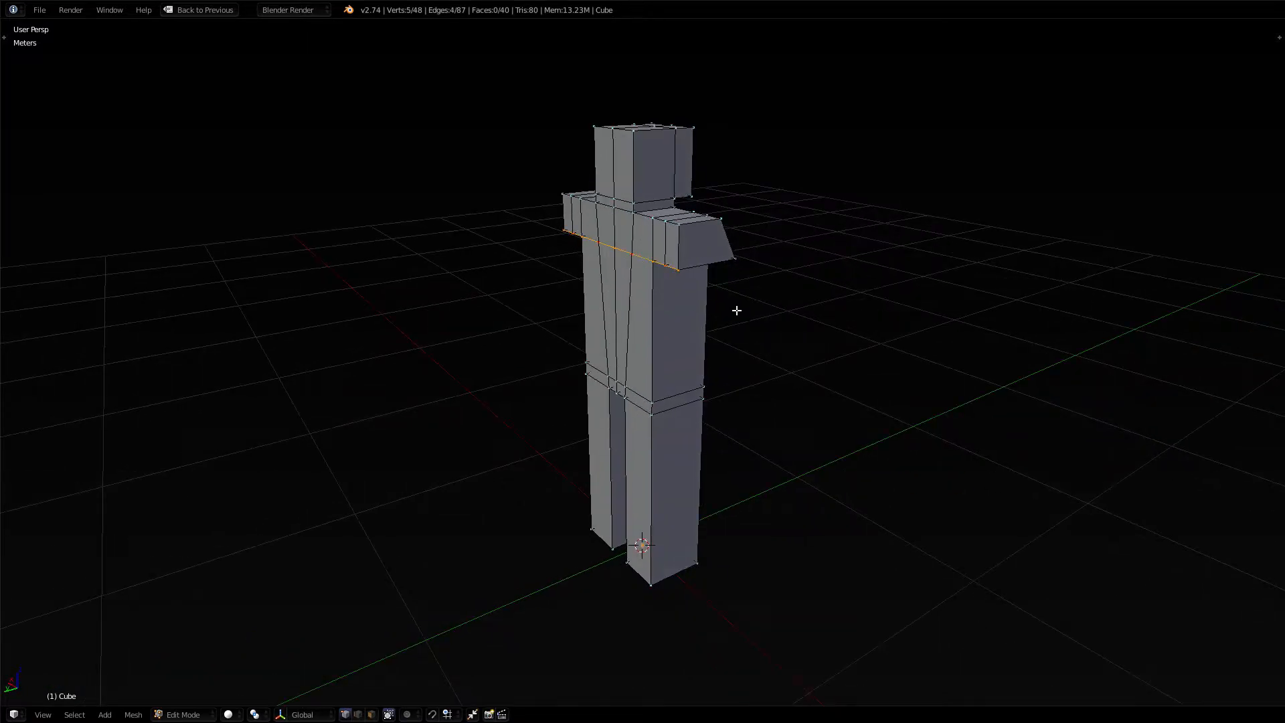
key("g")
key("y")
left_click(737, 322)
key("a")
Select the two lower back vertices of the arm stub, move them inward along Y, and deselect the mesh
middle_click_drag(752, 336, 608, 301)
right_click(589, 244)
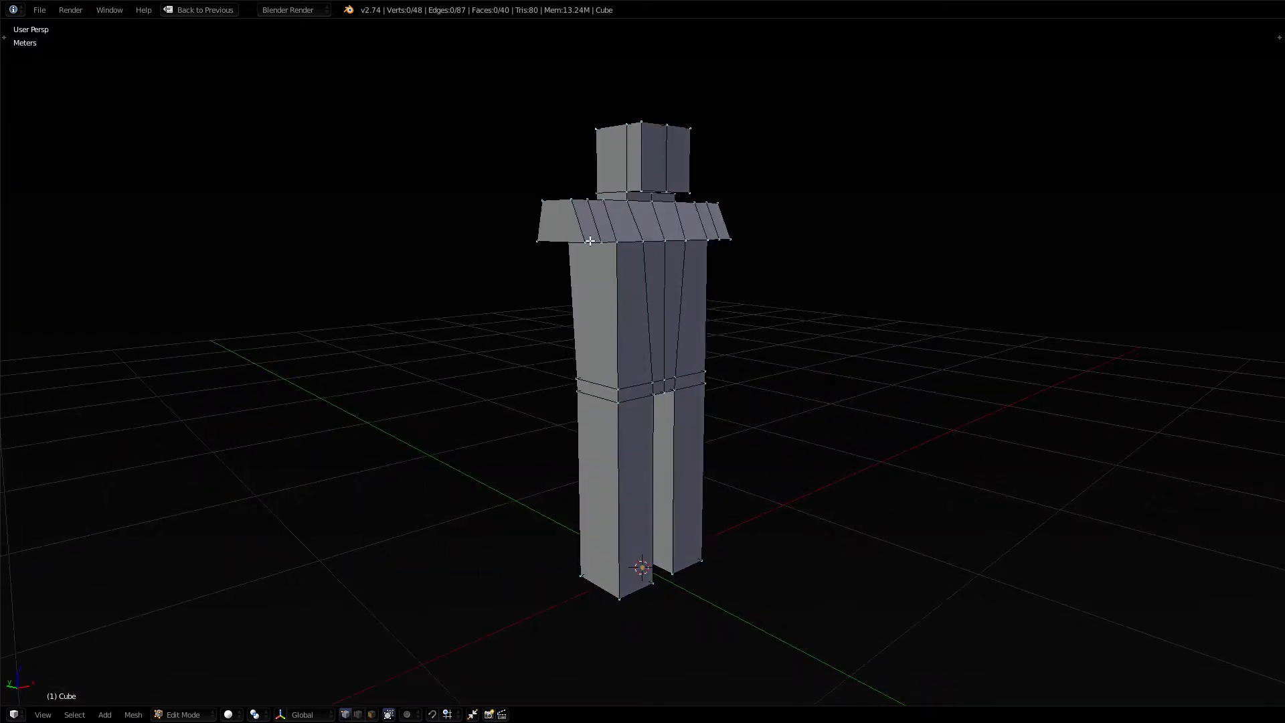
right_click(567, 282, "shift")
middle_click_drag(568, 282, 725, 295)
middle_click_drag(830, 347, 665, 281)
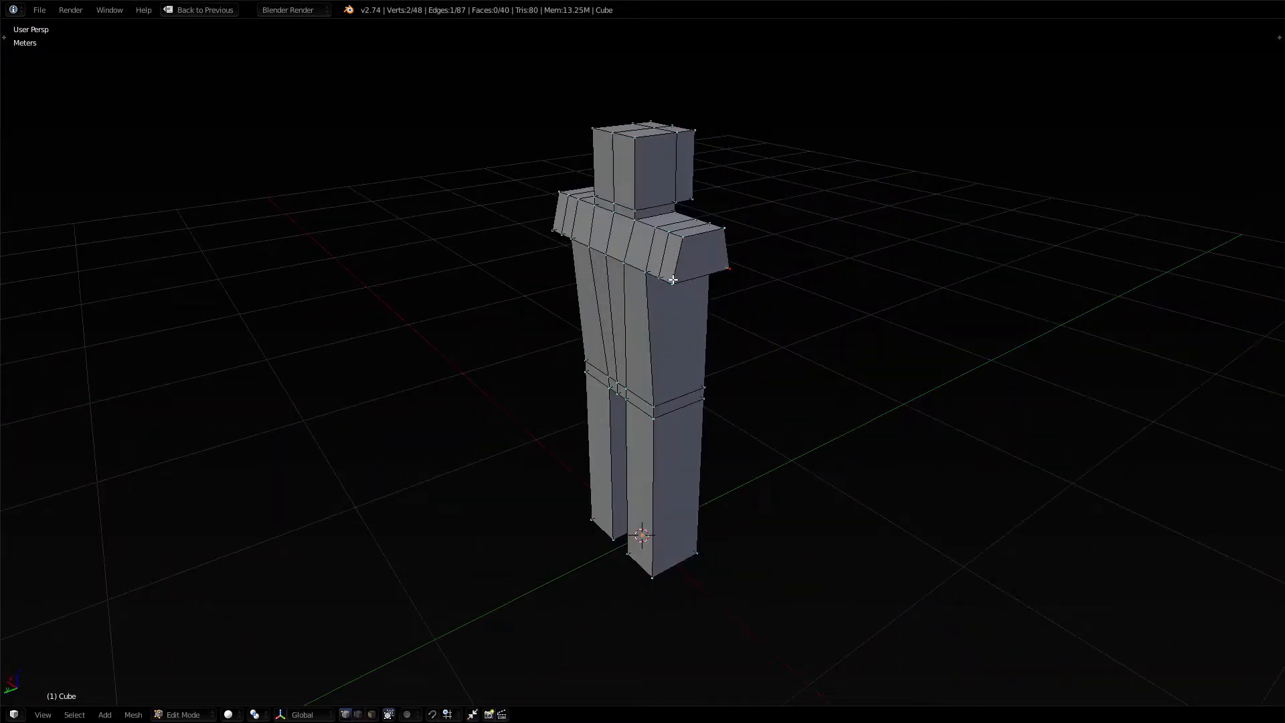
key("g")
key("y")
left_click(693, 341)
key("a")
Move the arm stub's two lower front vertices about 3.1 cm inward along Y, and deselect the mesh
middle_click_drag(716, 343, 646, 284)
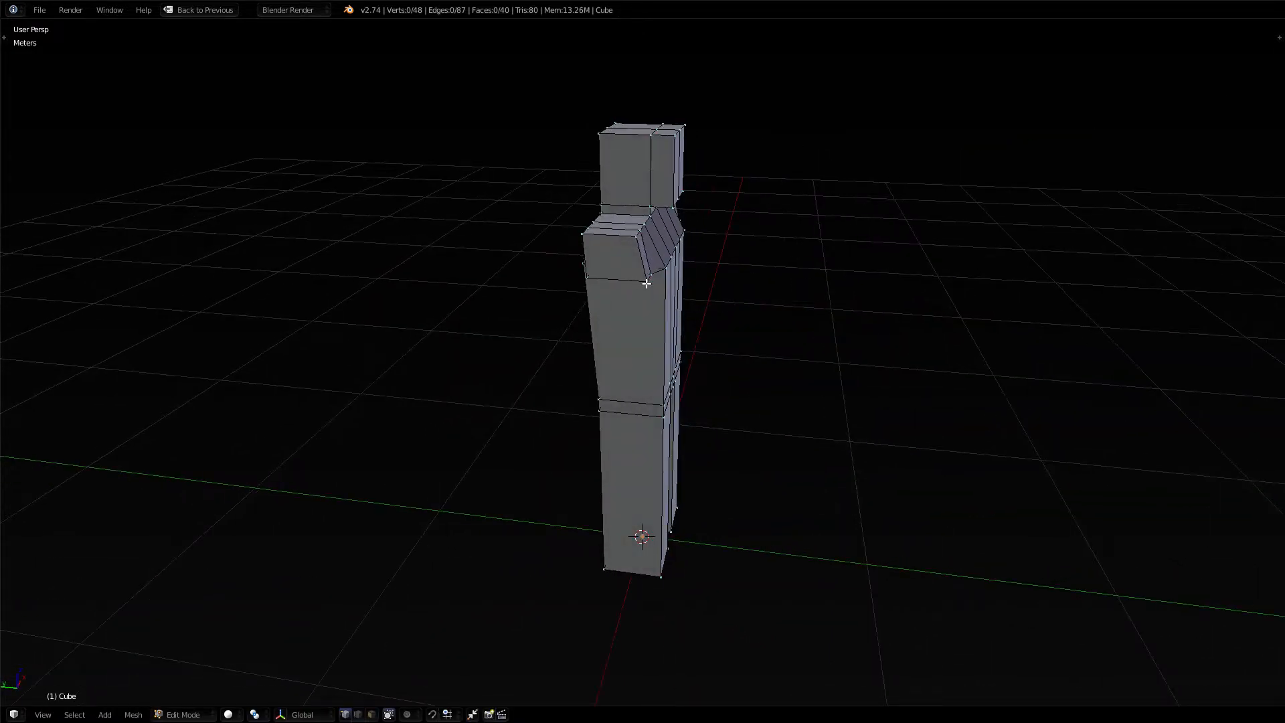
middle_click_drag(636, 354, 655, 339)
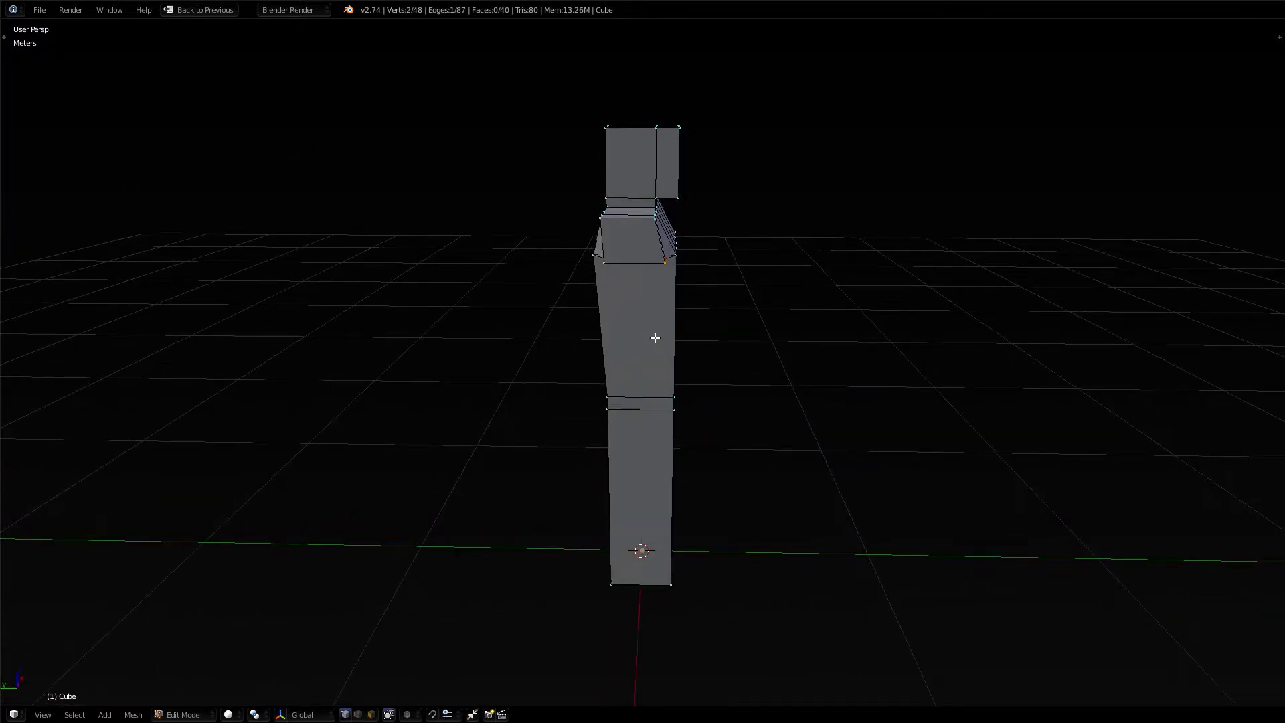
key("g")
key("y")
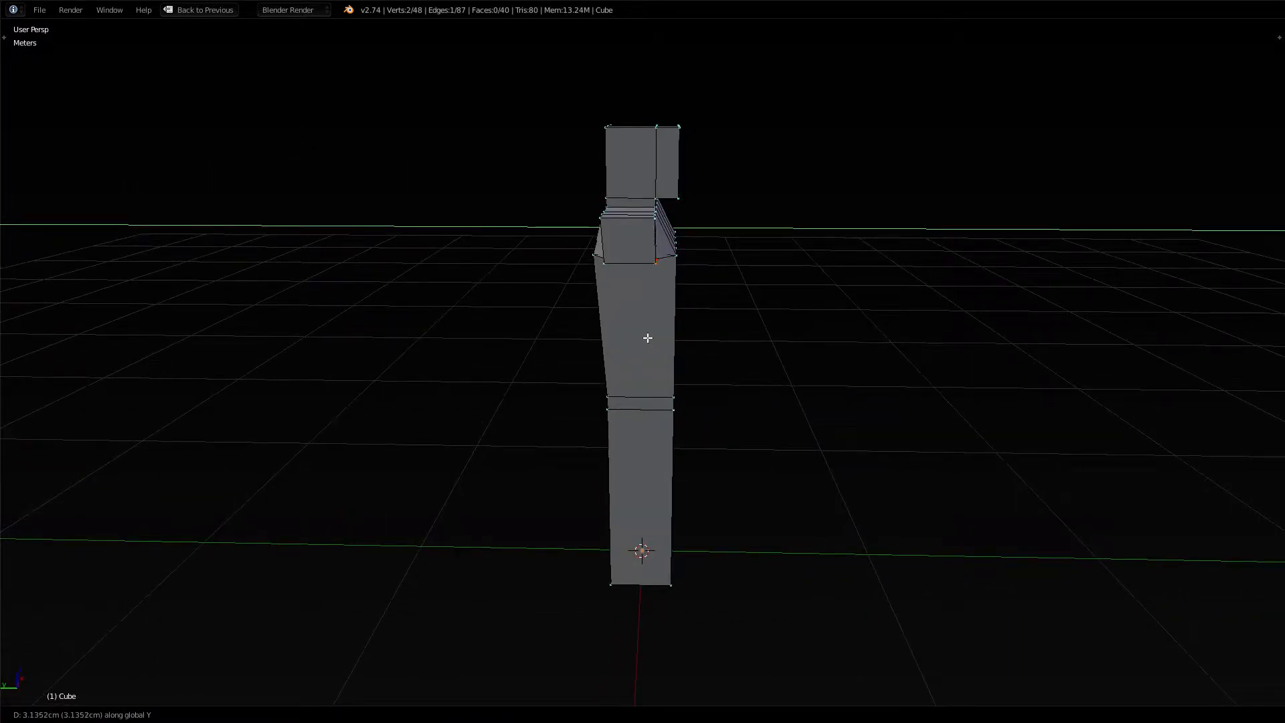
left_click(648, 338)
key("a")
Select the two lower armpit vertices where the arm meets the torso, move them about 1.2 cm inward along X, and deselect the mesh
middle_click_drag(697, 324, 536, 307)
key("z")
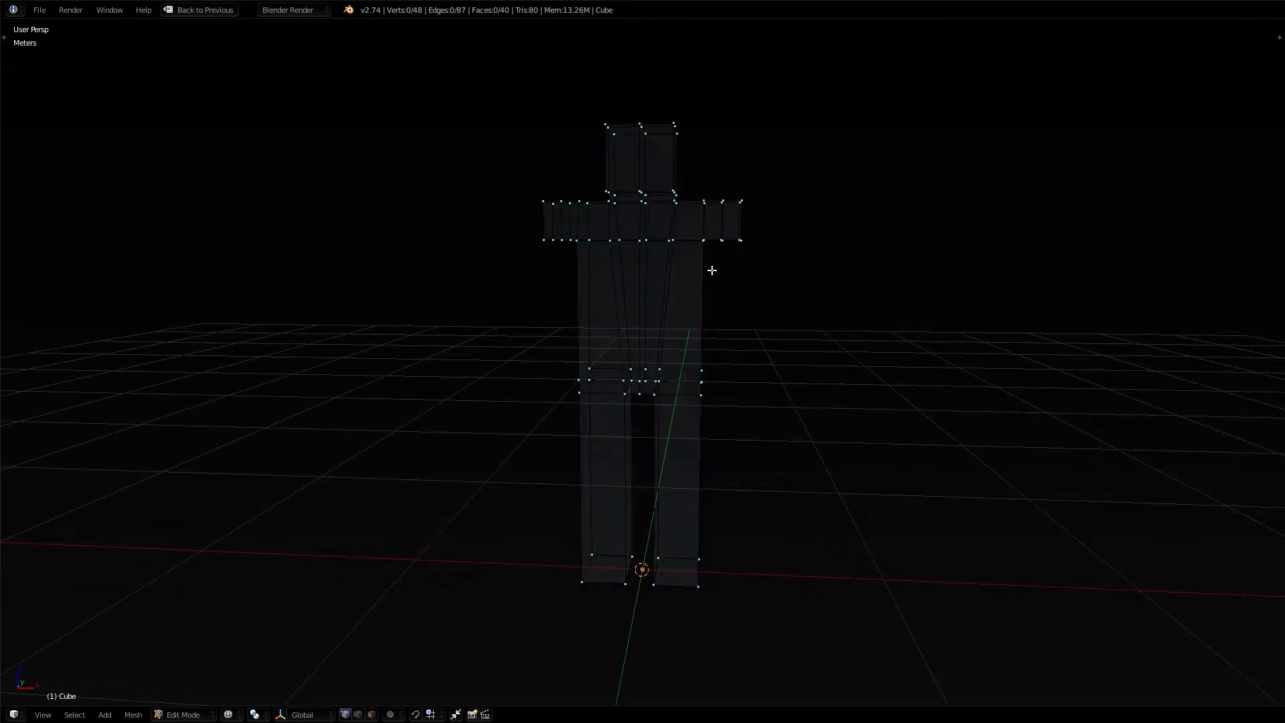
key("KP_1")
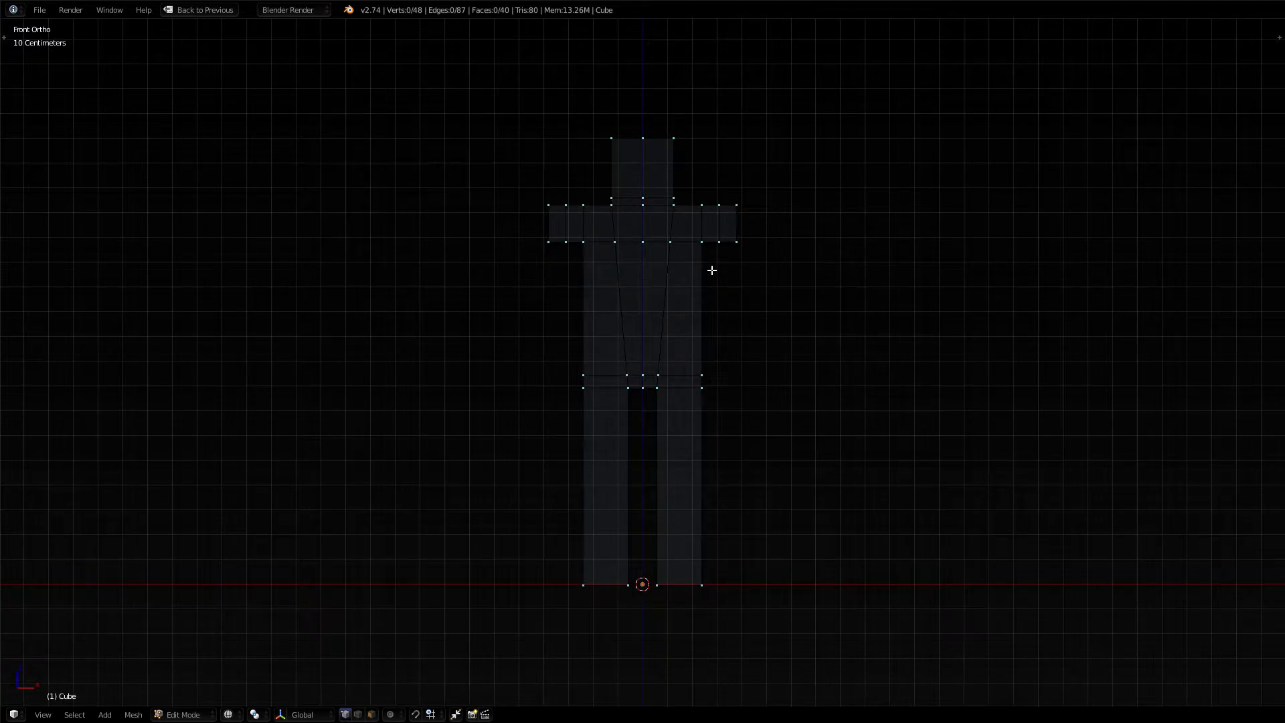
scroll(712, 270, "up", 3)
middle_click_drag(779, 224, 754, 339, "shift")
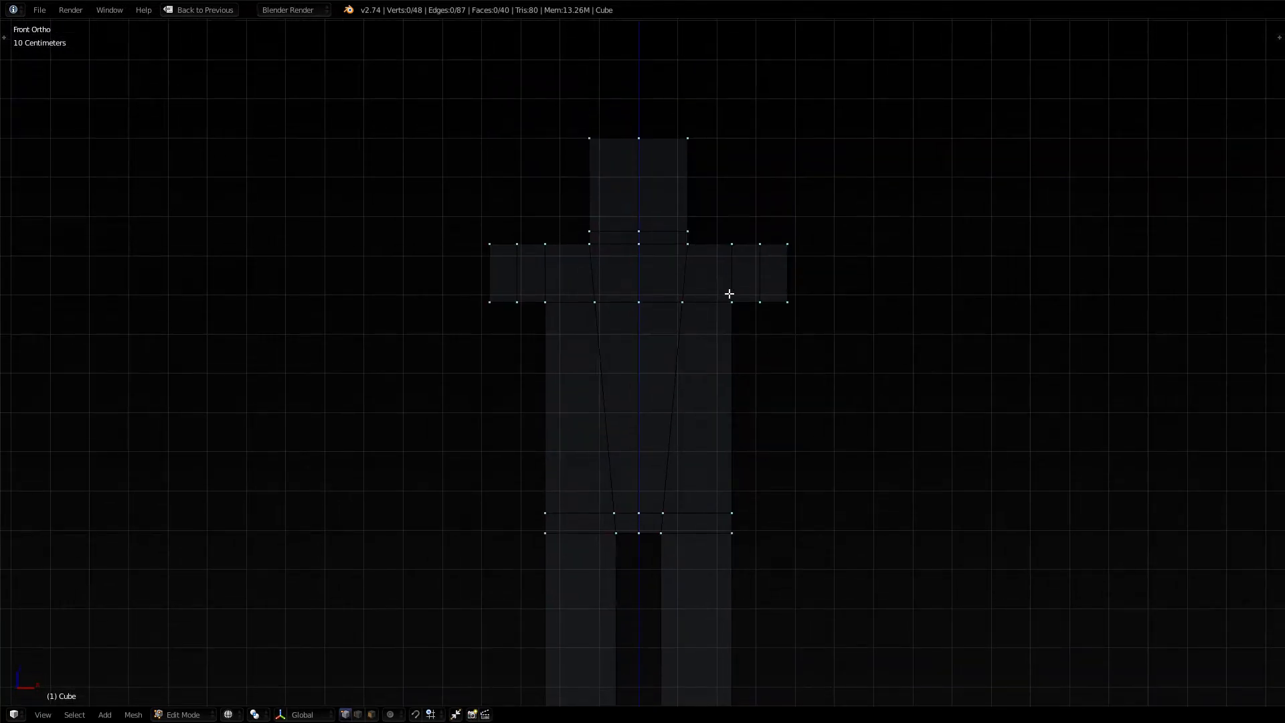
right_click(724, 258, "alt")
key("ctrl+z")
key("g")
key("x")
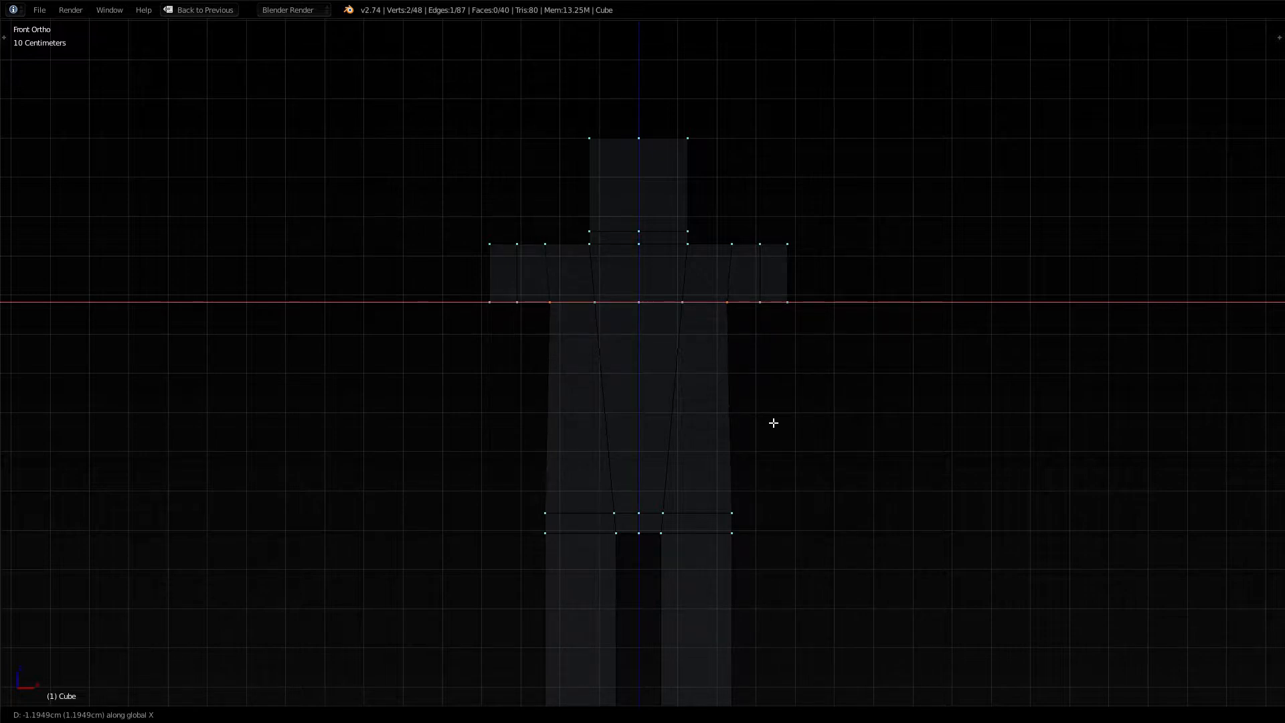
left_click(773, 422)
key("a")
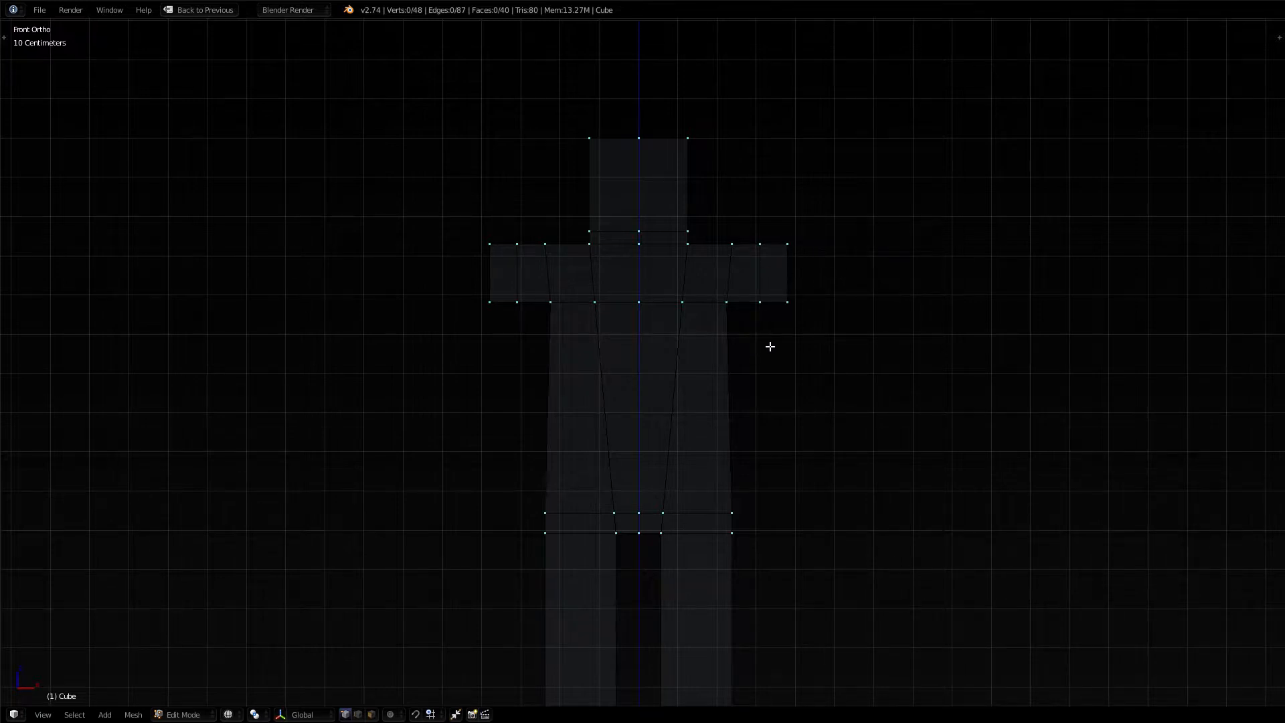
Select the narrow hip band of faces, move it about 3 cm up along Z, and deselect the mesh
scroll(769, 346, "down", 3)
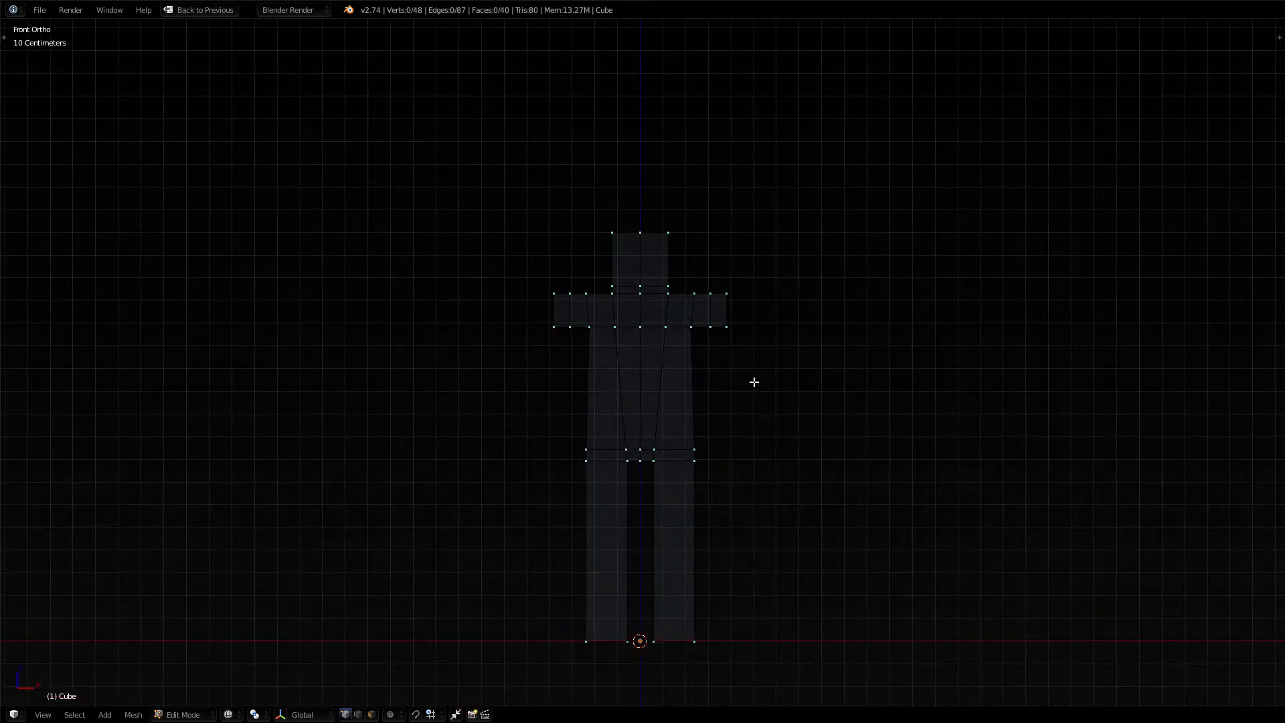
scroll(753, 382, "up", 3)
scroll(750, 428, "down", 2)
key("a")
key("a")
right_click(643, 471, "alt")
scroll(770, 485, "down", 3)
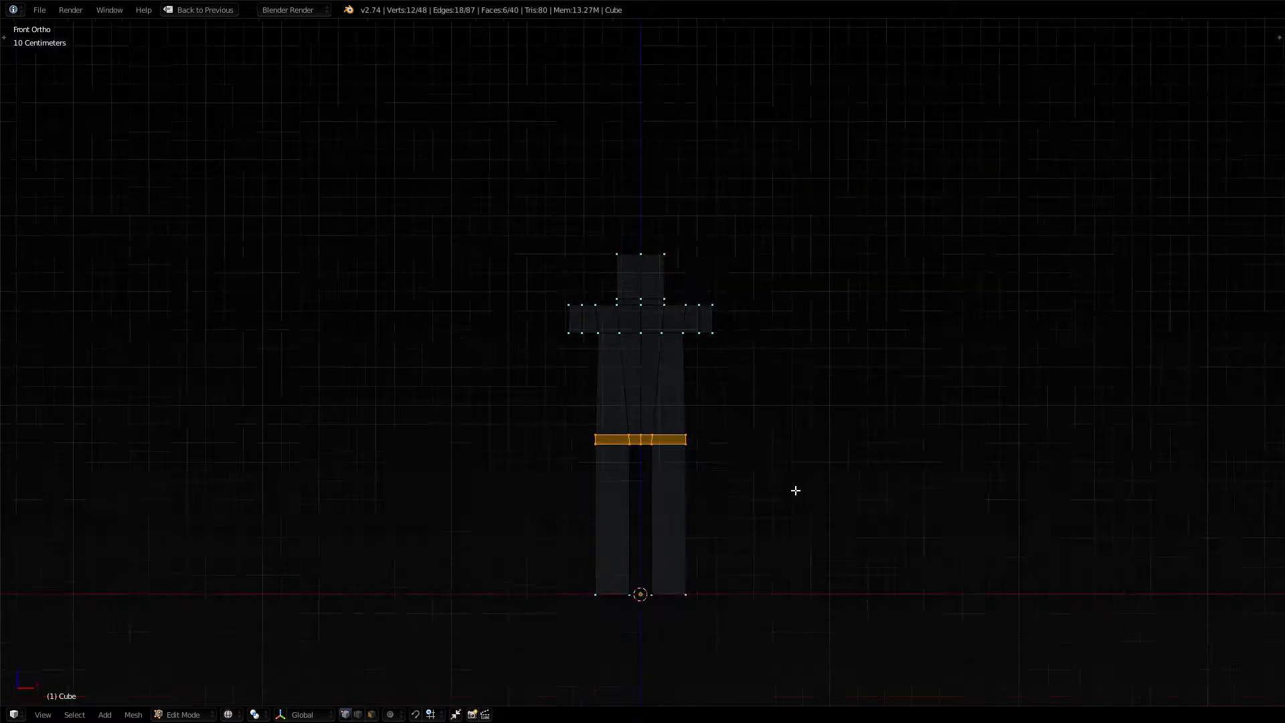
key("g")
key("z")
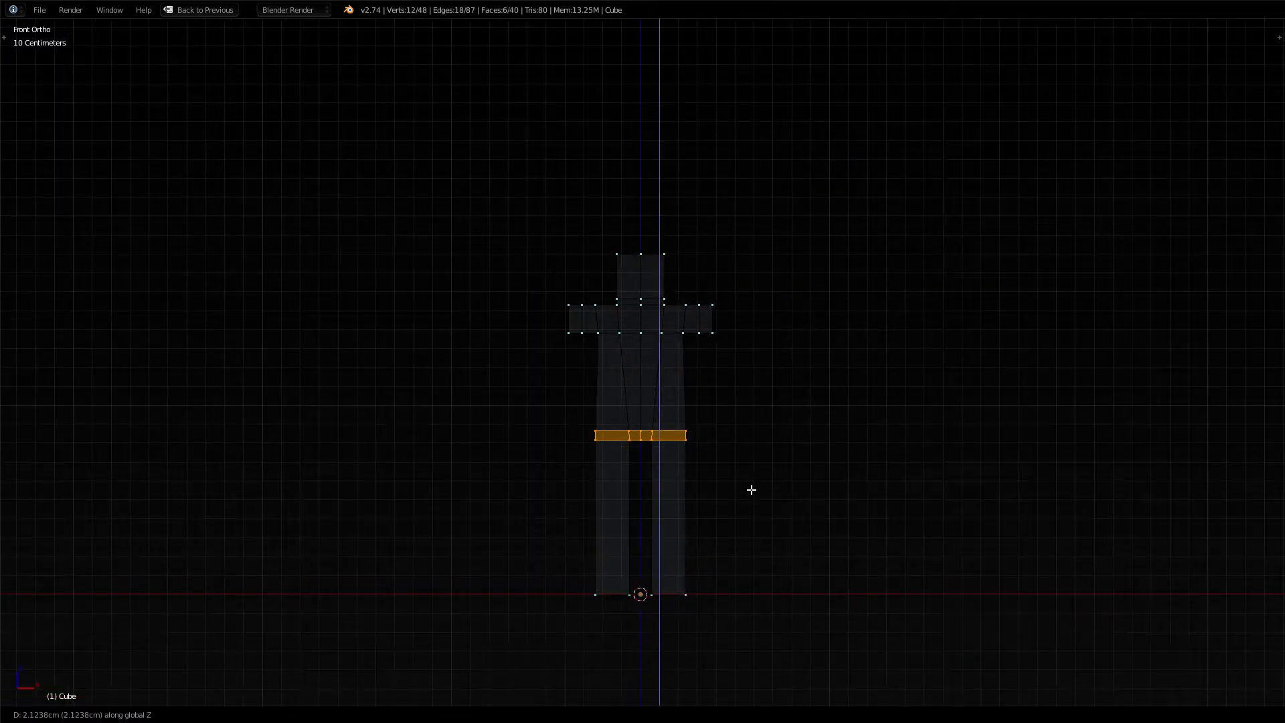
left_click(755, 486)
key("a")
scroll(744, 455, "up", 4)
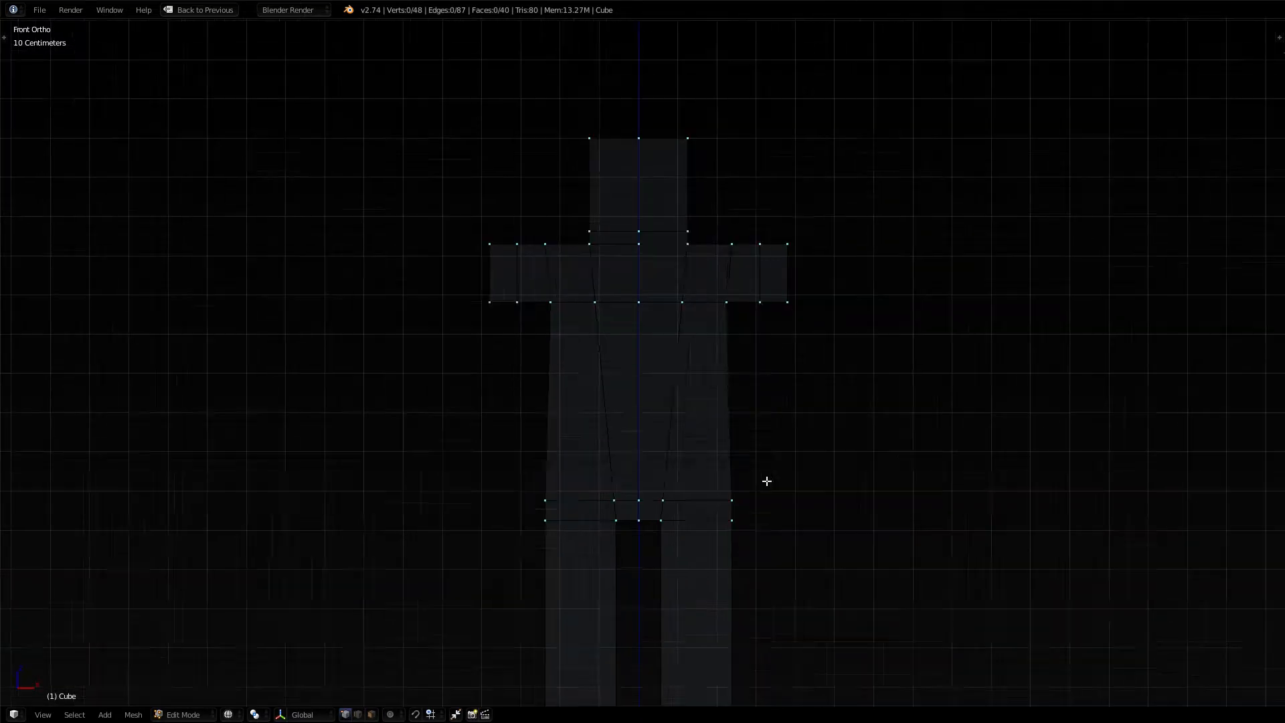
Examine the whole figure's proportions from the front and at an angle, in wireframe and solid shading
scroll(802, 460, "down", 2)
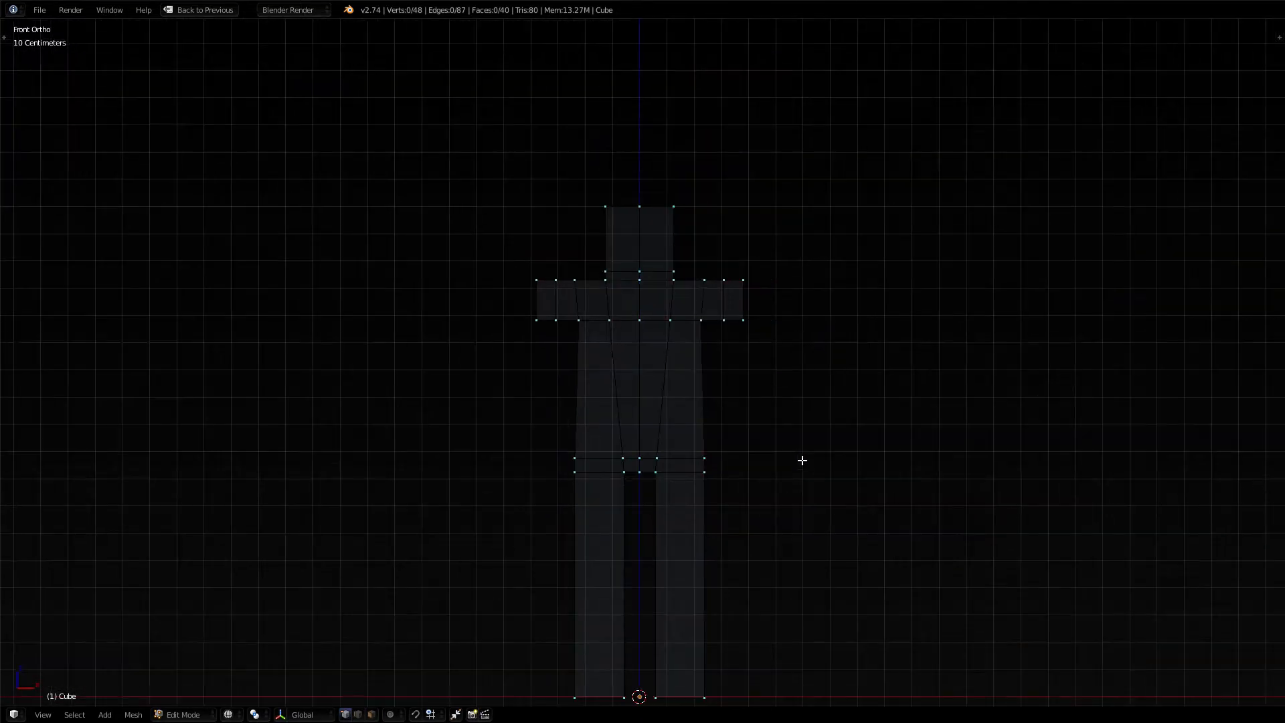
key("Home")
key("a")
key("a")
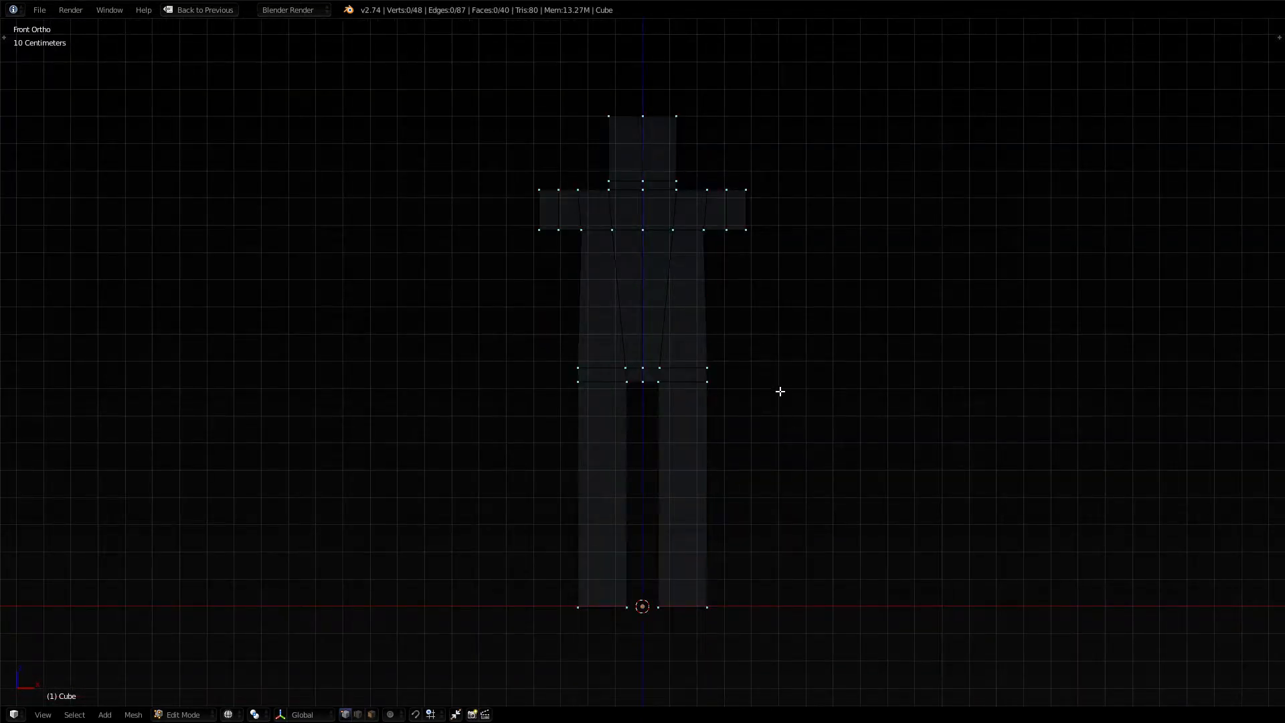
key("KP_5")
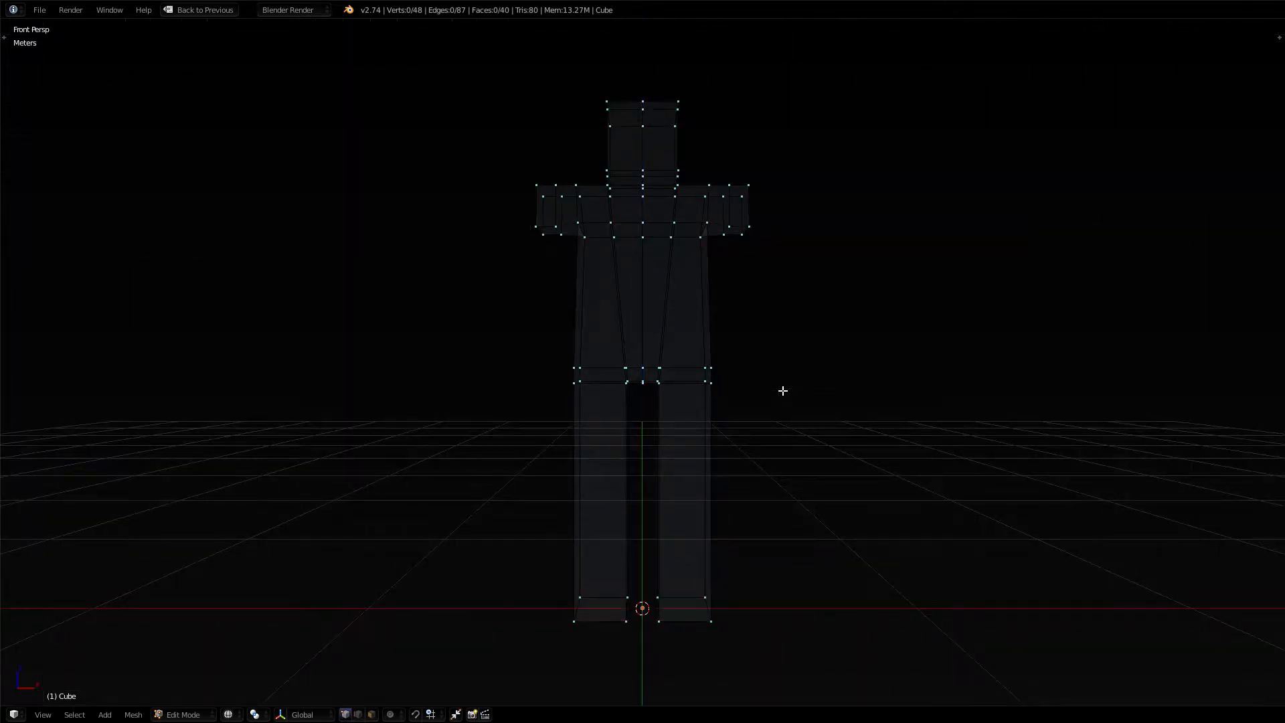
mouse_move(784, 390)
middle_mouse_down()
mouse_move(588, 373)
mouse_move(657, 384)
middle_mouse_up()
key("z")
mouse_move(770, 363)
middle_mouse_down()
mouse_move(794, 399)
mouse_move(877, 384)
mouse_move(594, 373)
mouse_move(681, 351)
mouse_move(930, 359)
mouse_move(915, 359)
middle_mouse_up()
key("KP_1")
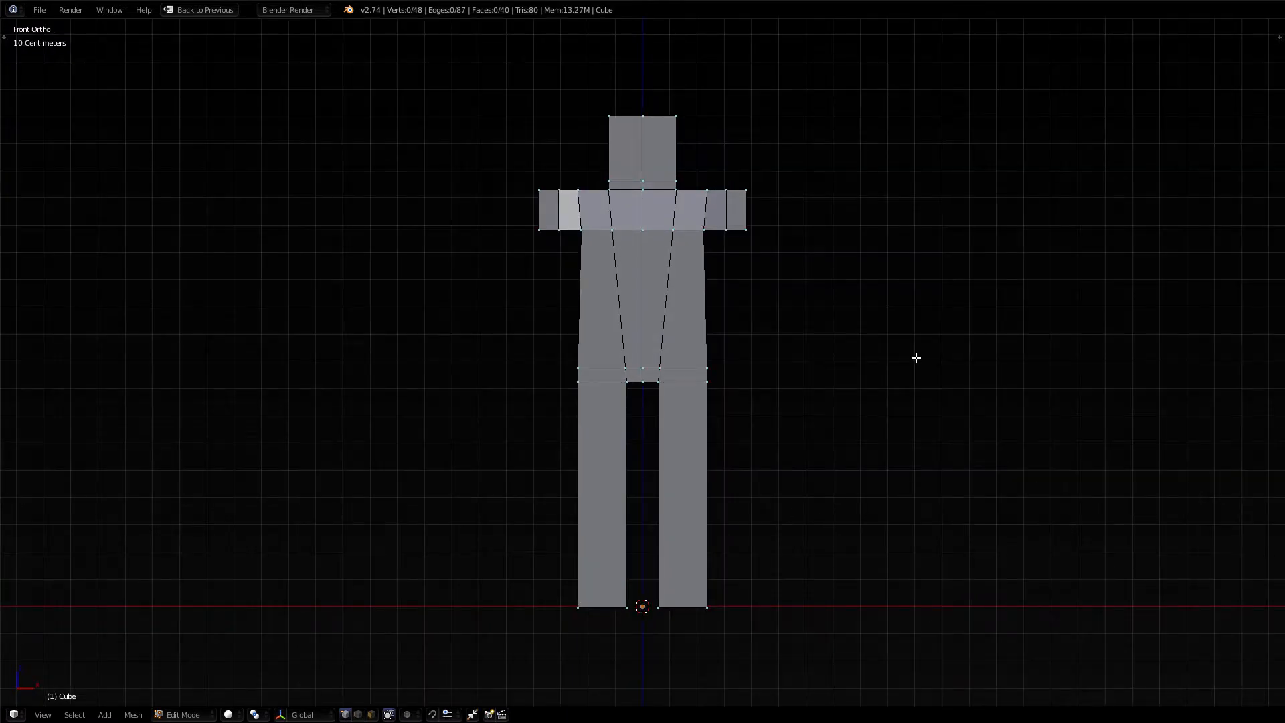
key("z")
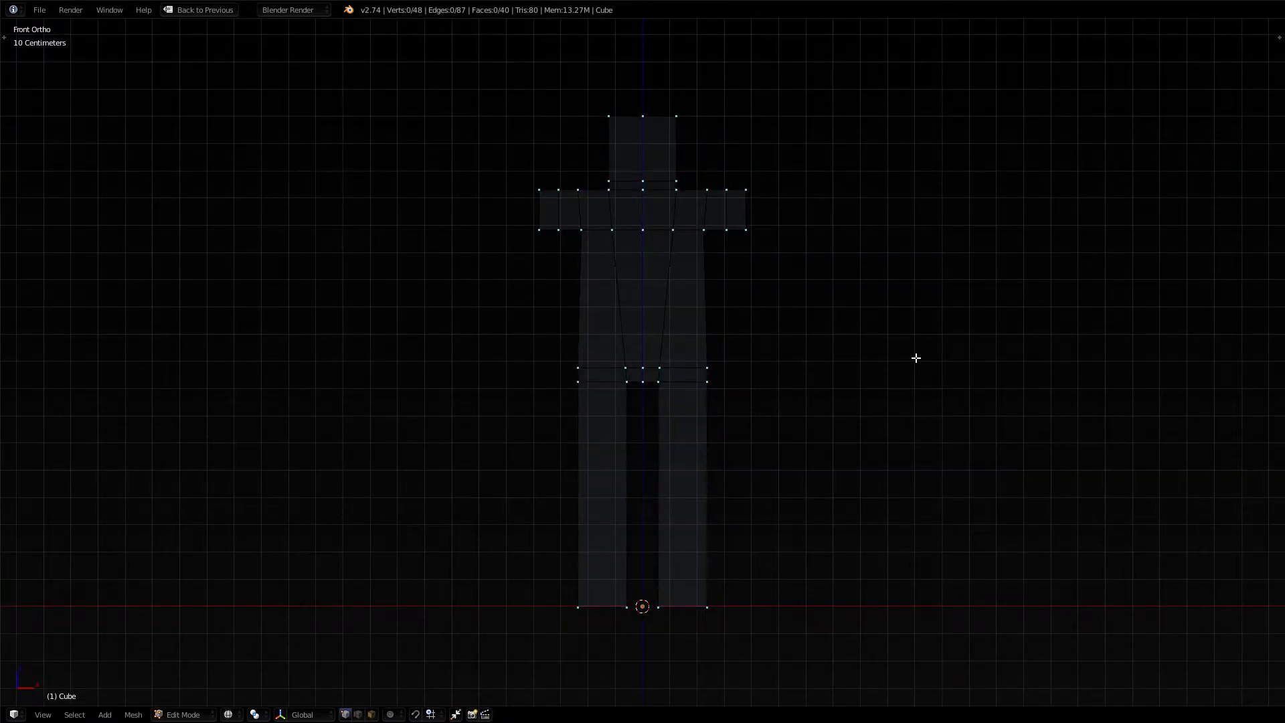
Try a single loop cut across the middle of the legs and scale it down to narrow the knees
scroll(917, 358, "up", 4)
middle_click_drag(836, 536, 817, 310, "shift")
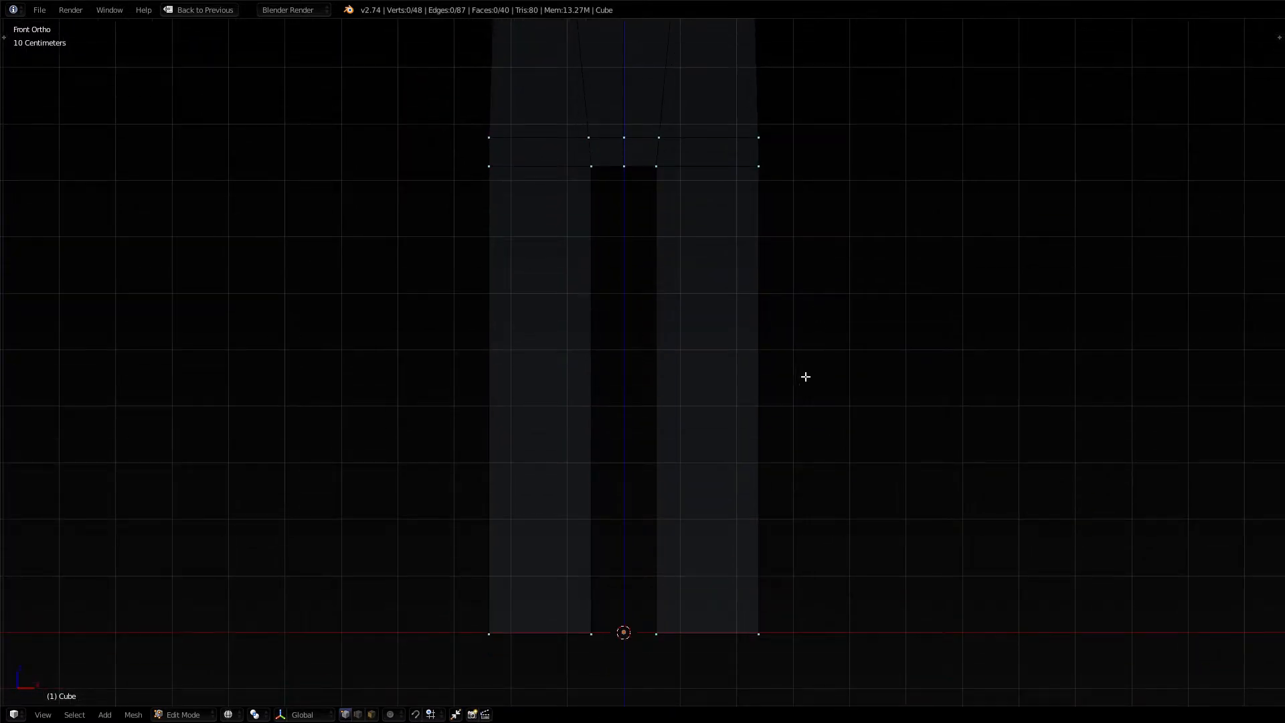
key("ctrl+r")
scroll(729, 369, "up", 1)
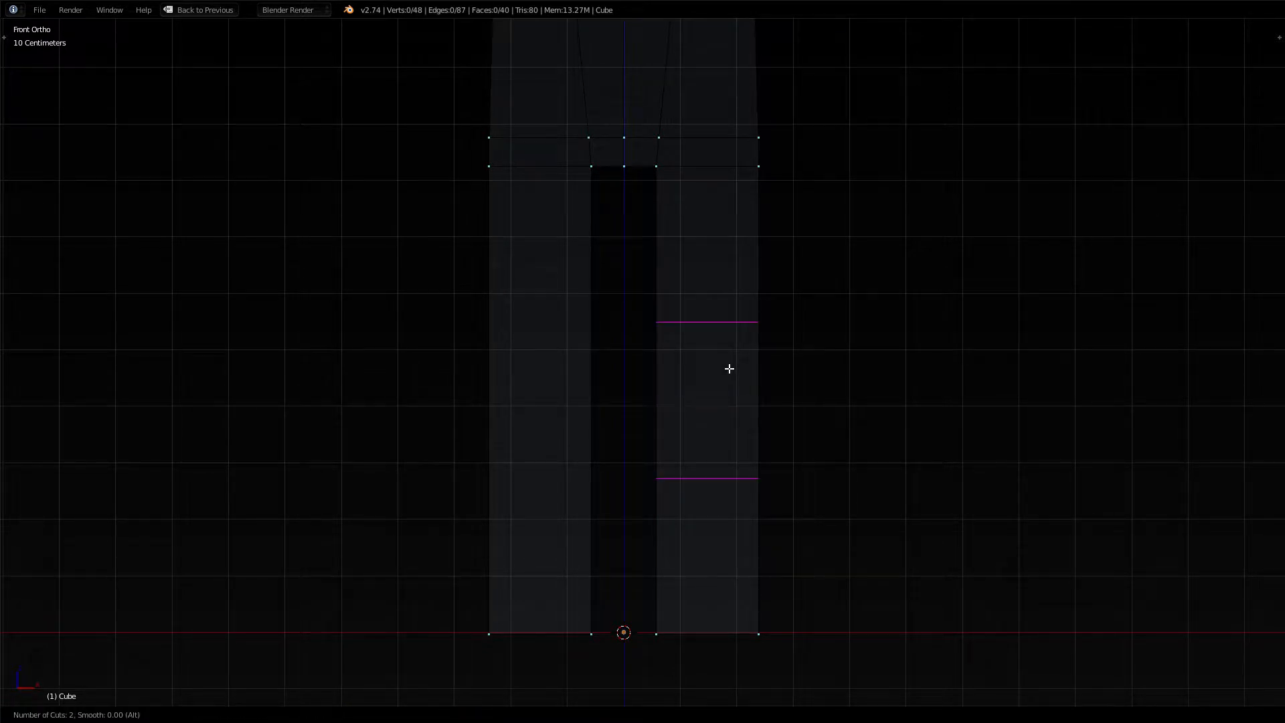
scroll(729, 369, "down", 1)
key("Escape")
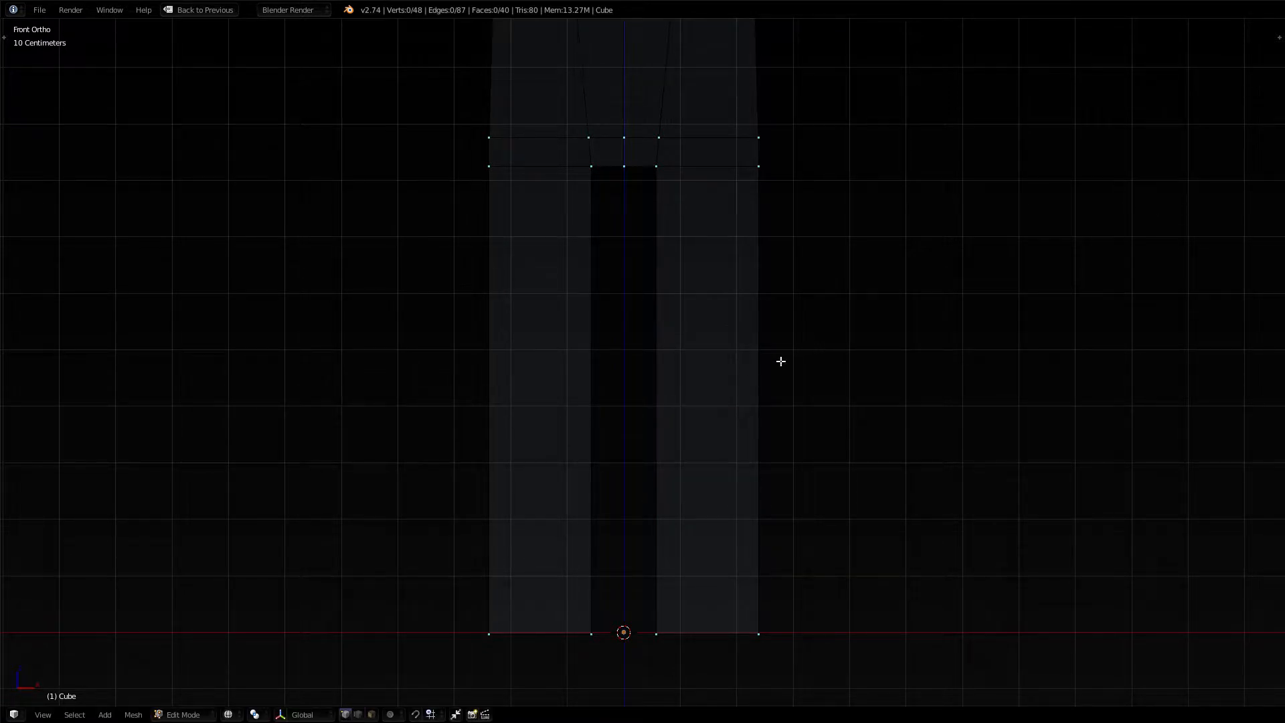
key("ctrl+r")
left_click(741, 370)
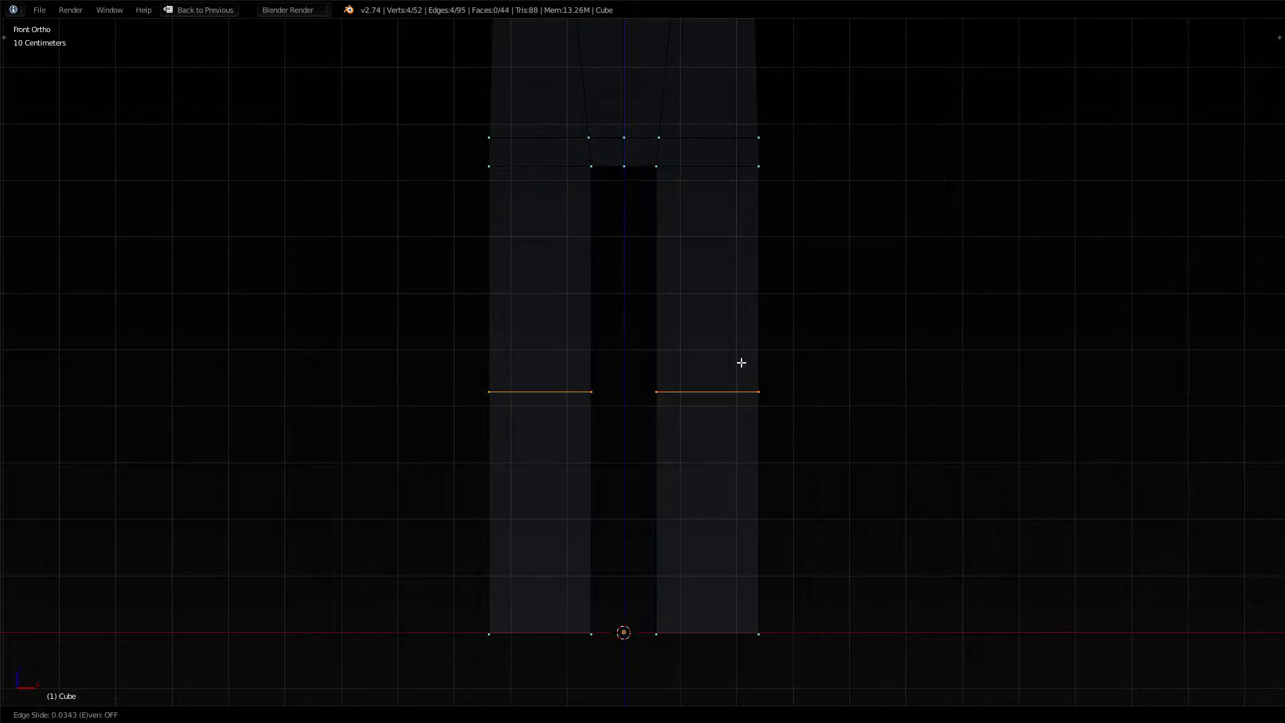
left_click(907, 344)
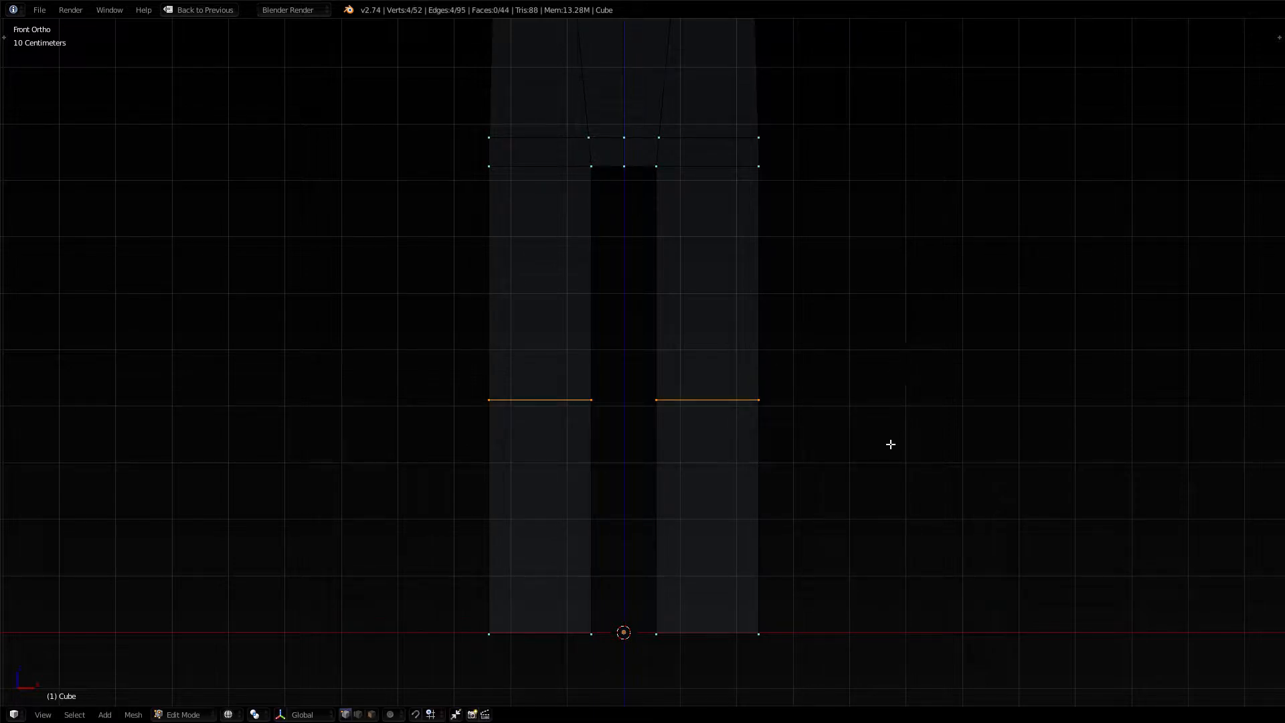
key("s")
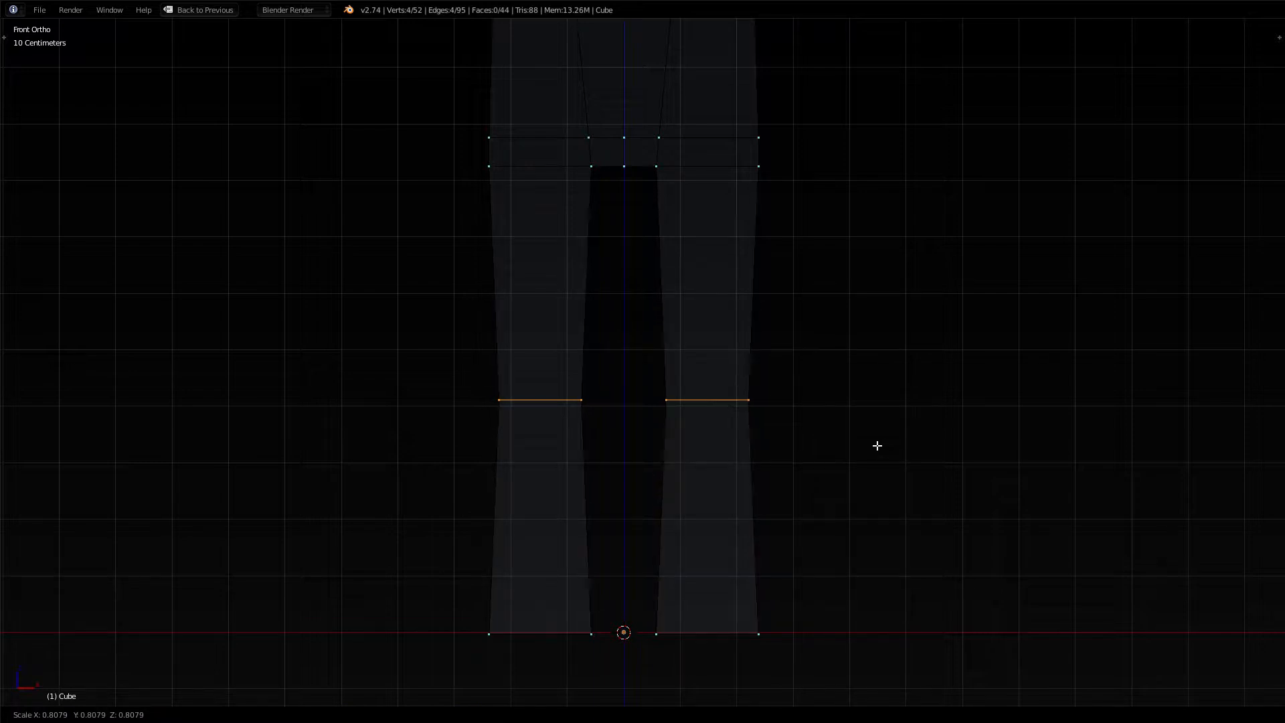
key("Escape")
key("ctrl+x")
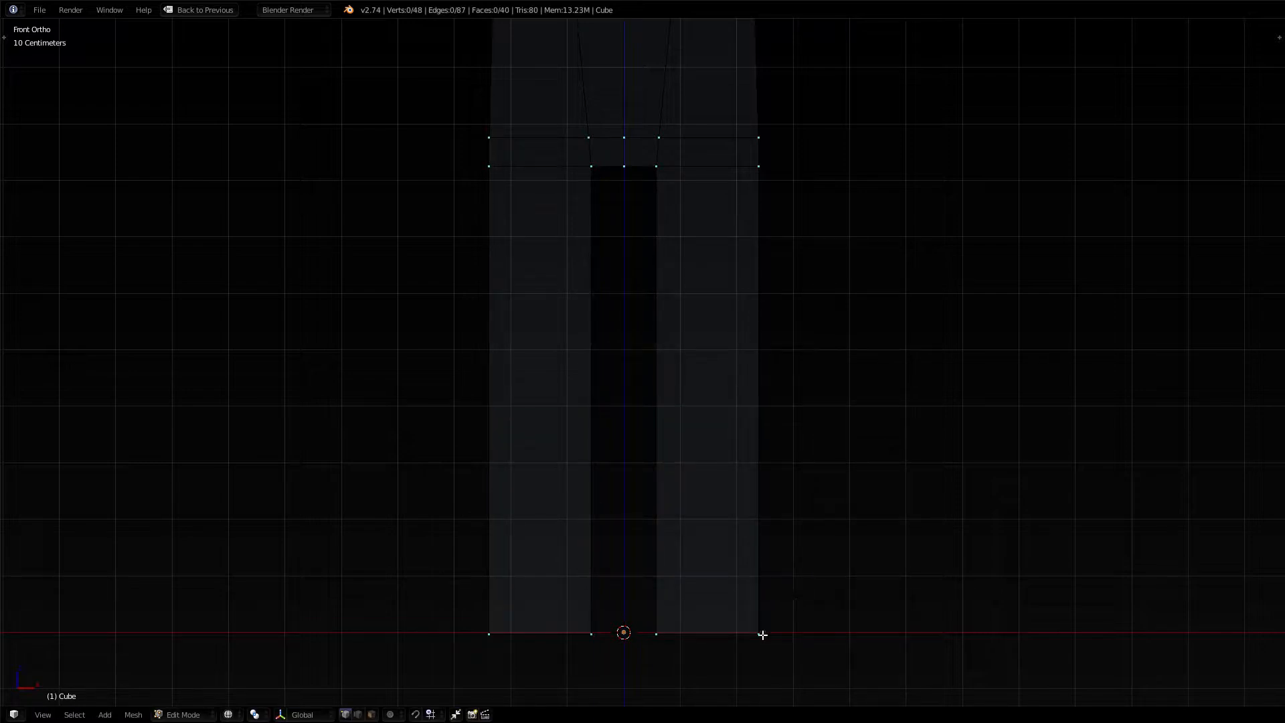
Switch to face selection and delete the face on the underside of the leg
key("KP_5")
key("z")
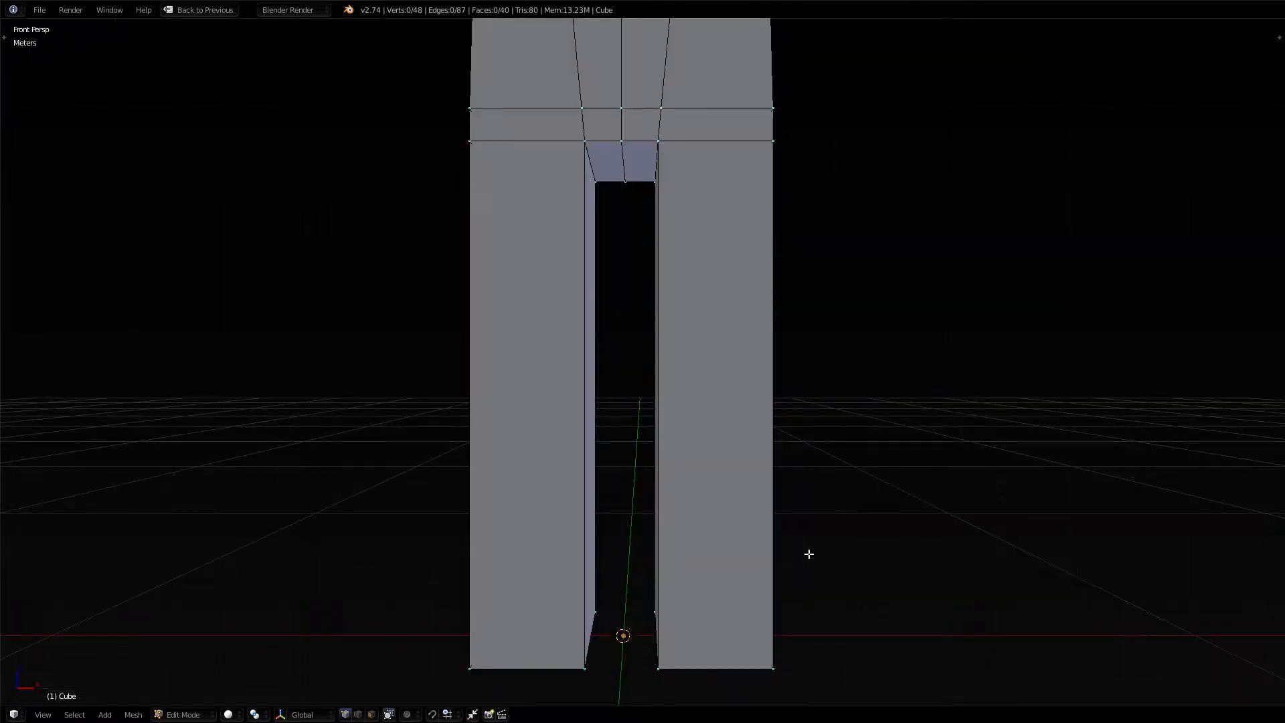
middle_click_drag(810, 554, 883, 502)
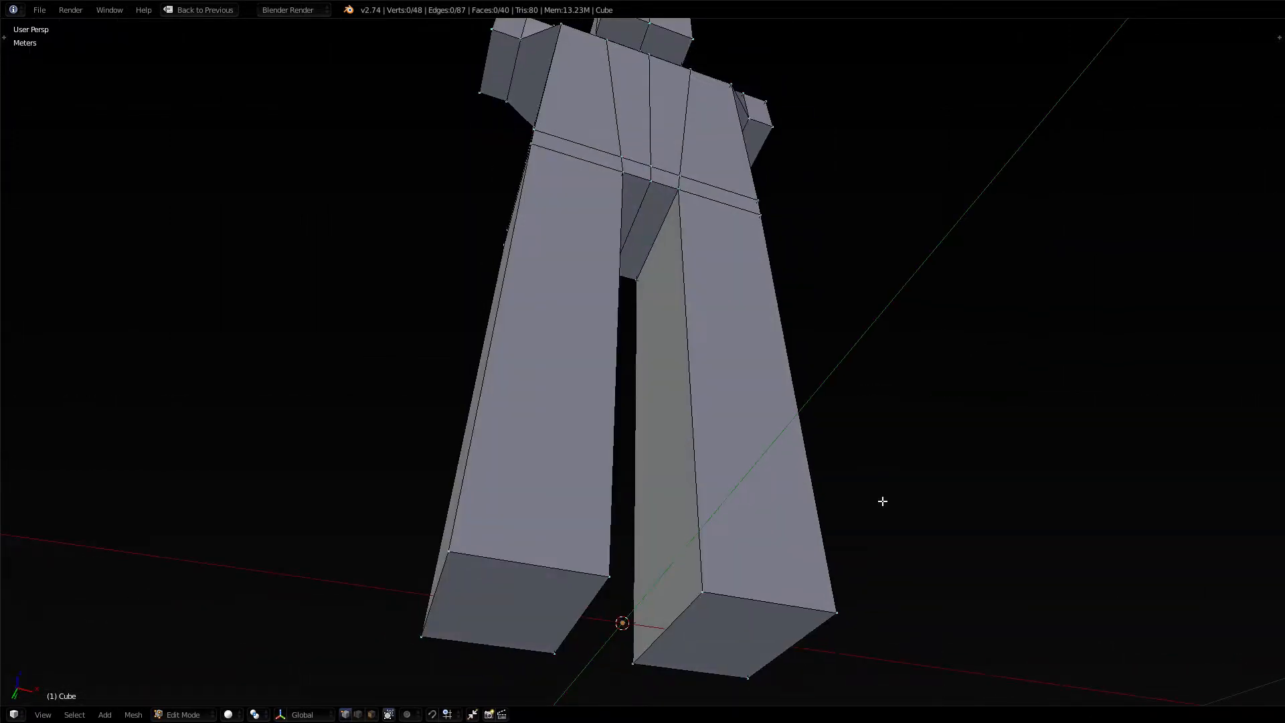
key("o")
key("alt+Tab")
key("alt+Tab")
key("alt+Tab")
key("alt+Tab")
key("alt+Tab")
key("alt+Tab")
key("ctrl+Tab")
left_click(897, 466)
right_click(745, 637)
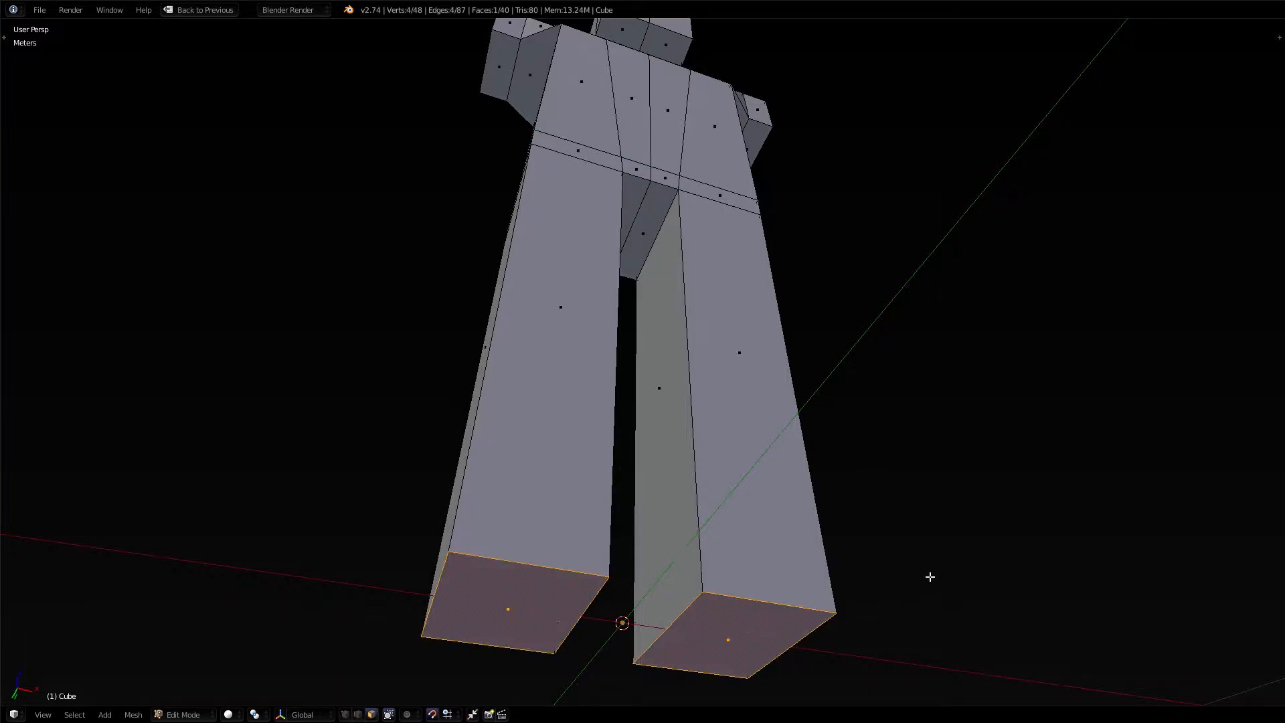
key("x")
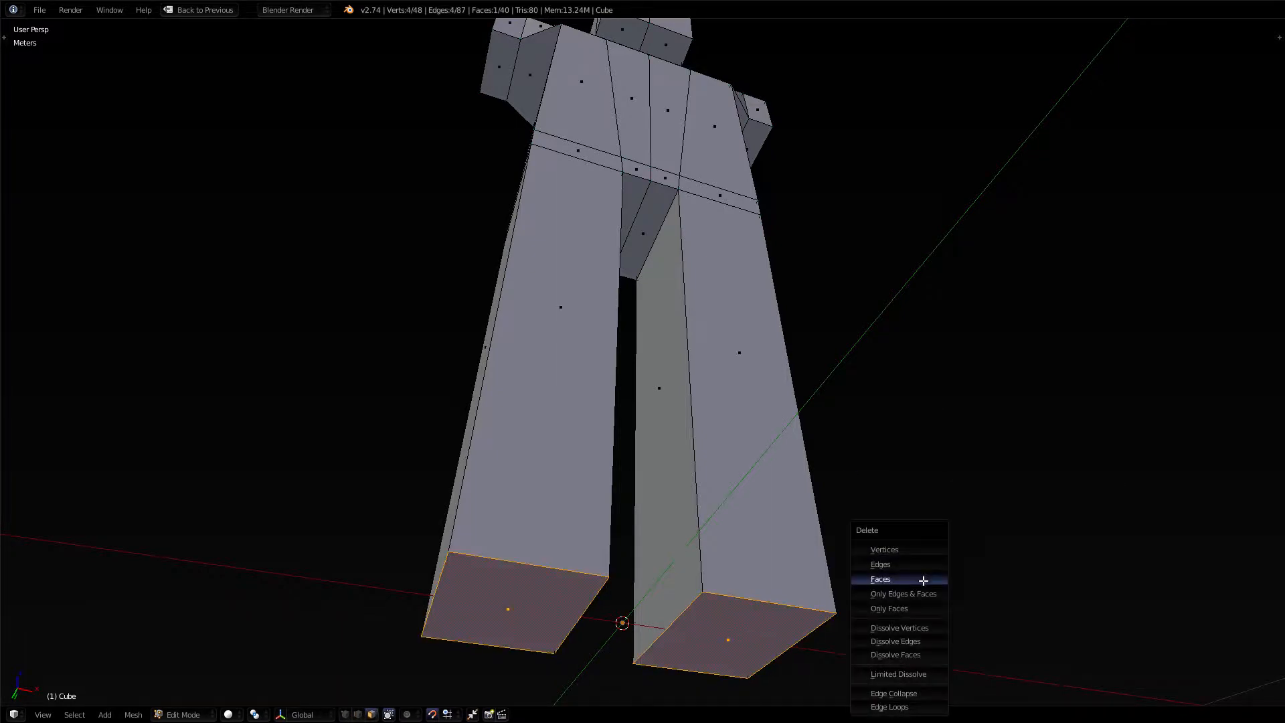
left_click(923, 579)
Switch to vertex selection, select the leg's four bottom vertices, and move them about 10 cm up along Z in front view
key("KP_1")
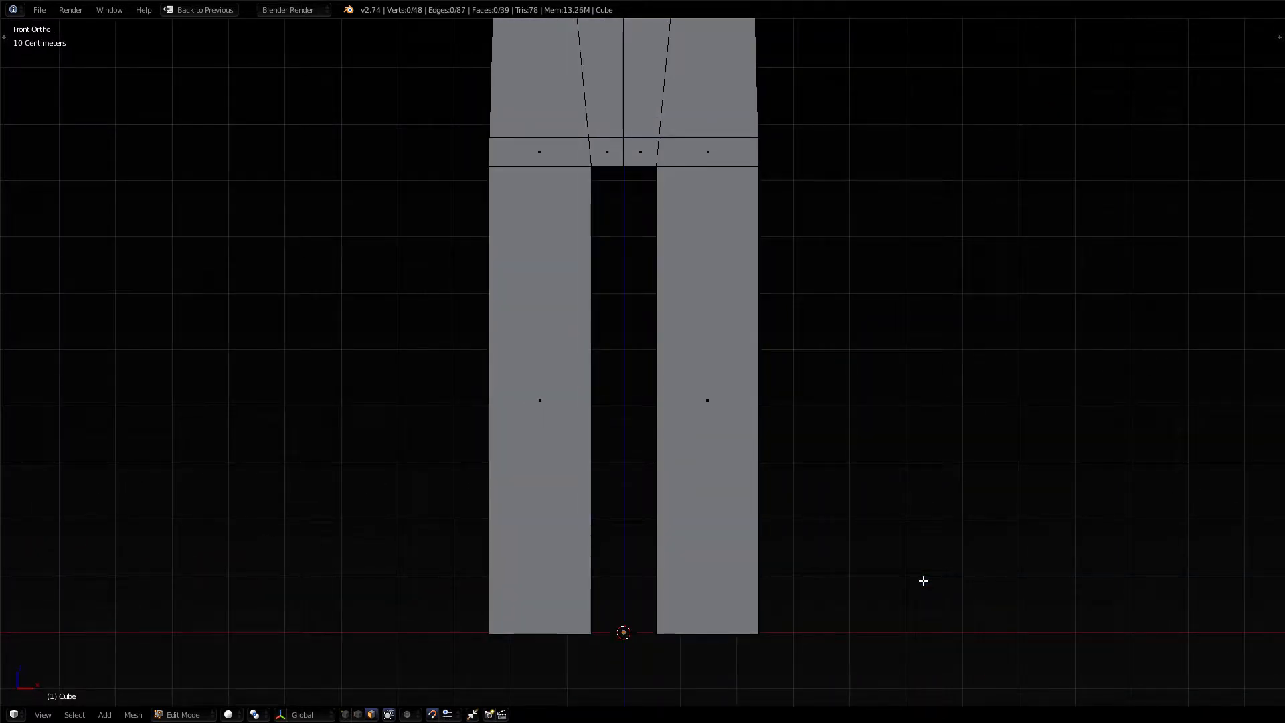
key("ctrl+Tab")
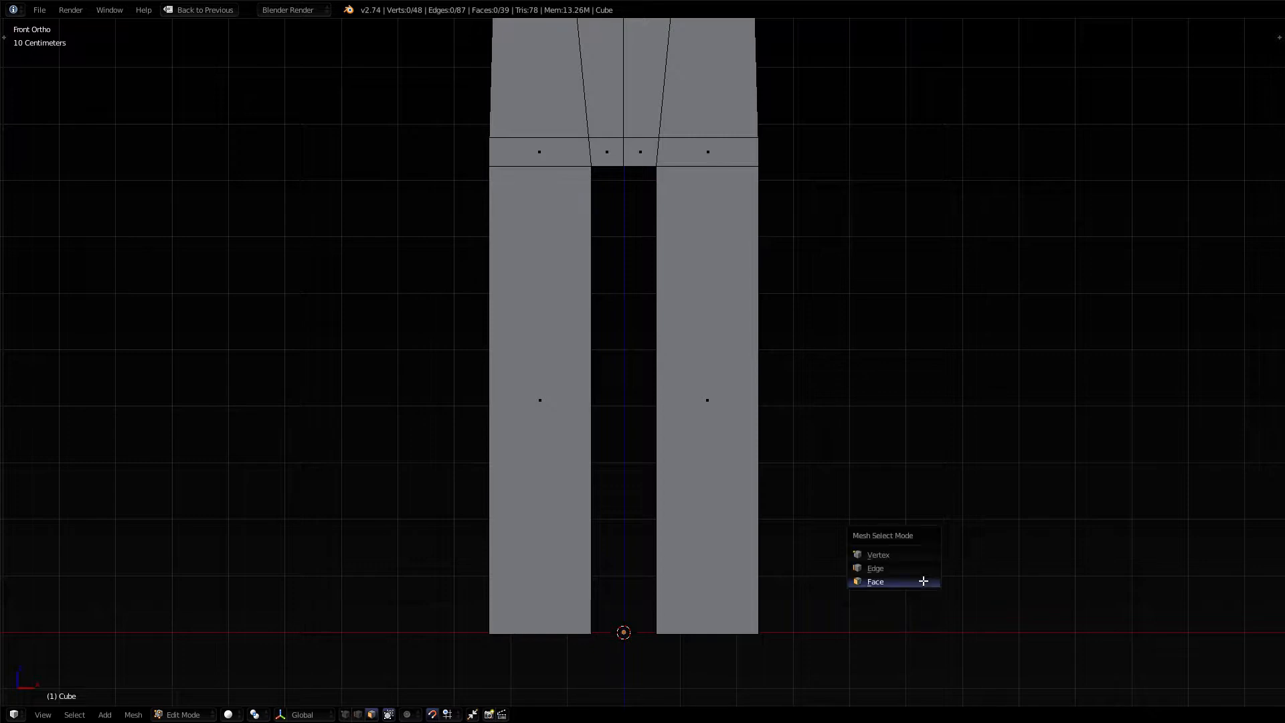
left_click(904, 557)
key("z")
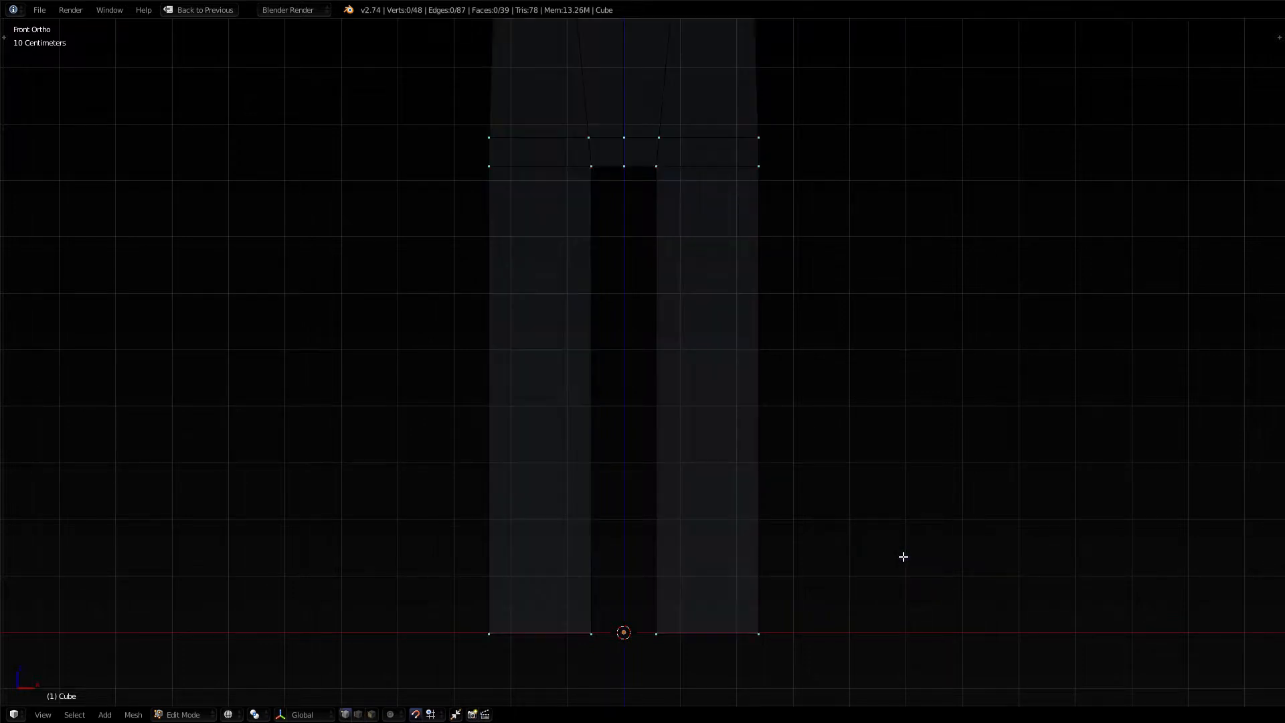
key("a")
key("a")
key("c")
left_click_drag(782, 637, 671, 631)
right_click(672, 631)
key("g")
key("z")
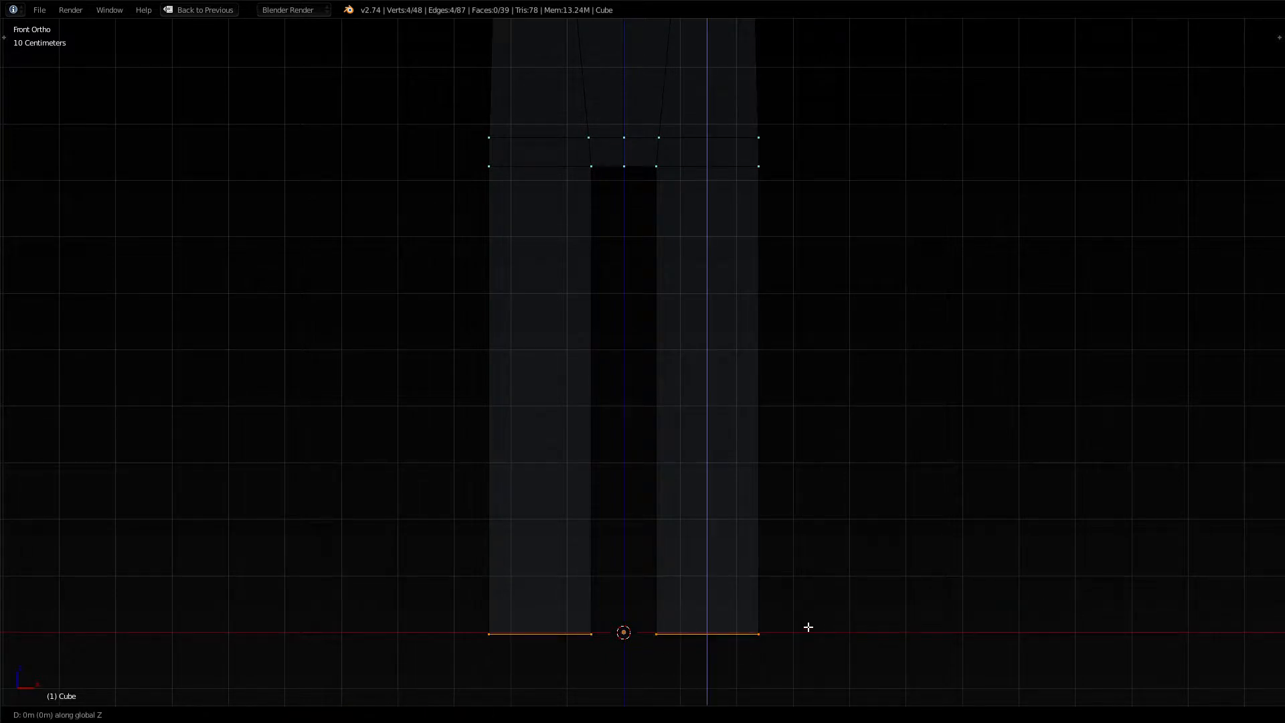
left_click(804, 558)
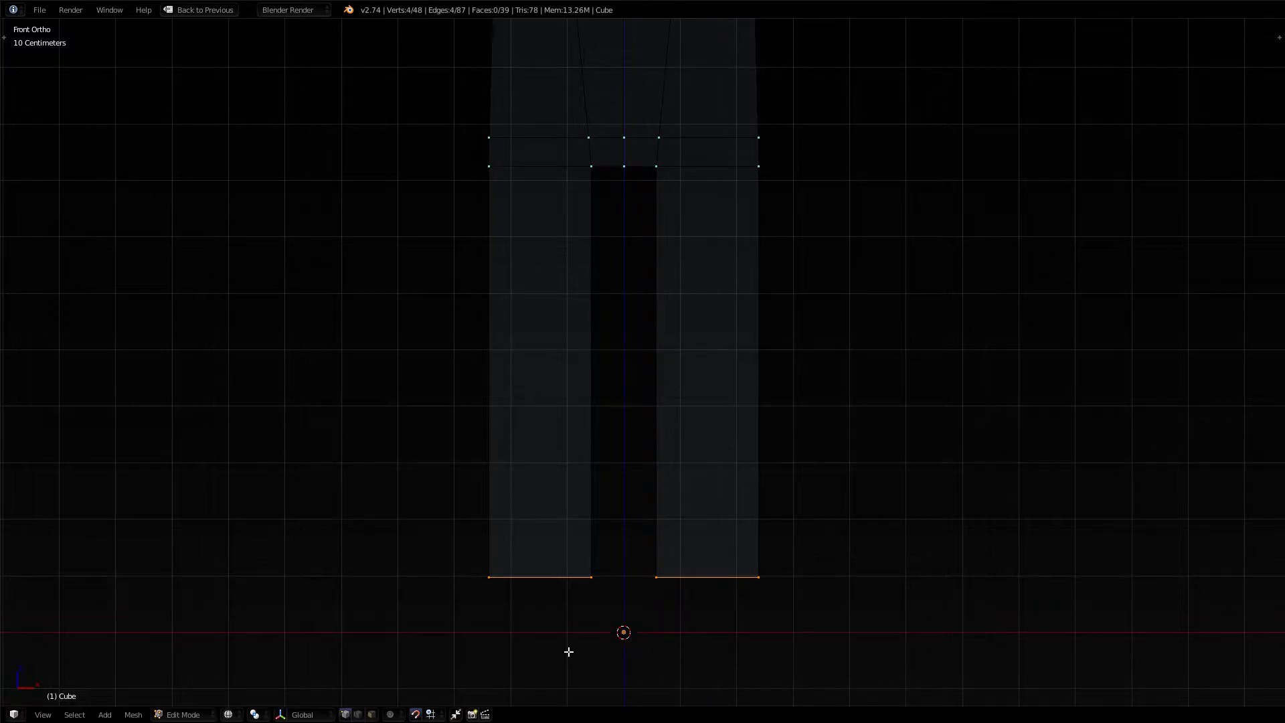
Turn off snapping and move the leg's four bottom vertices slightly farther up along Z
left_click(433, 715)
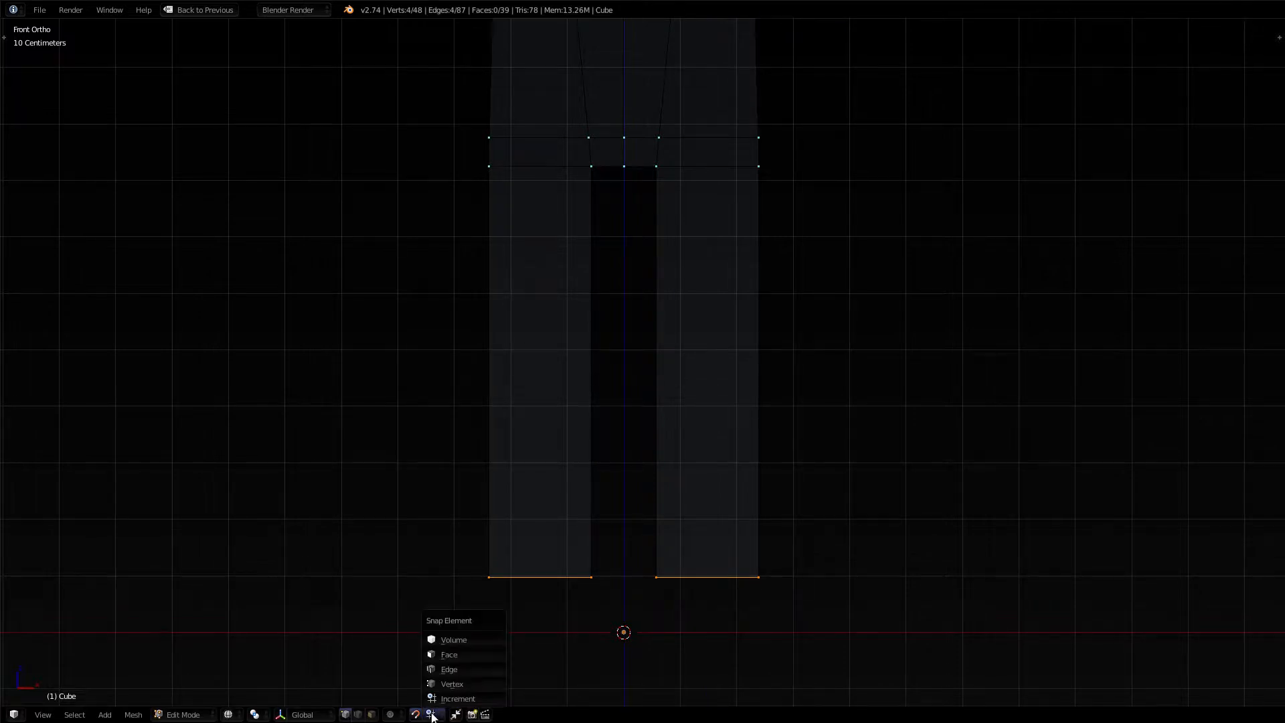
left_click(429, 714)
left_click(417, 715)
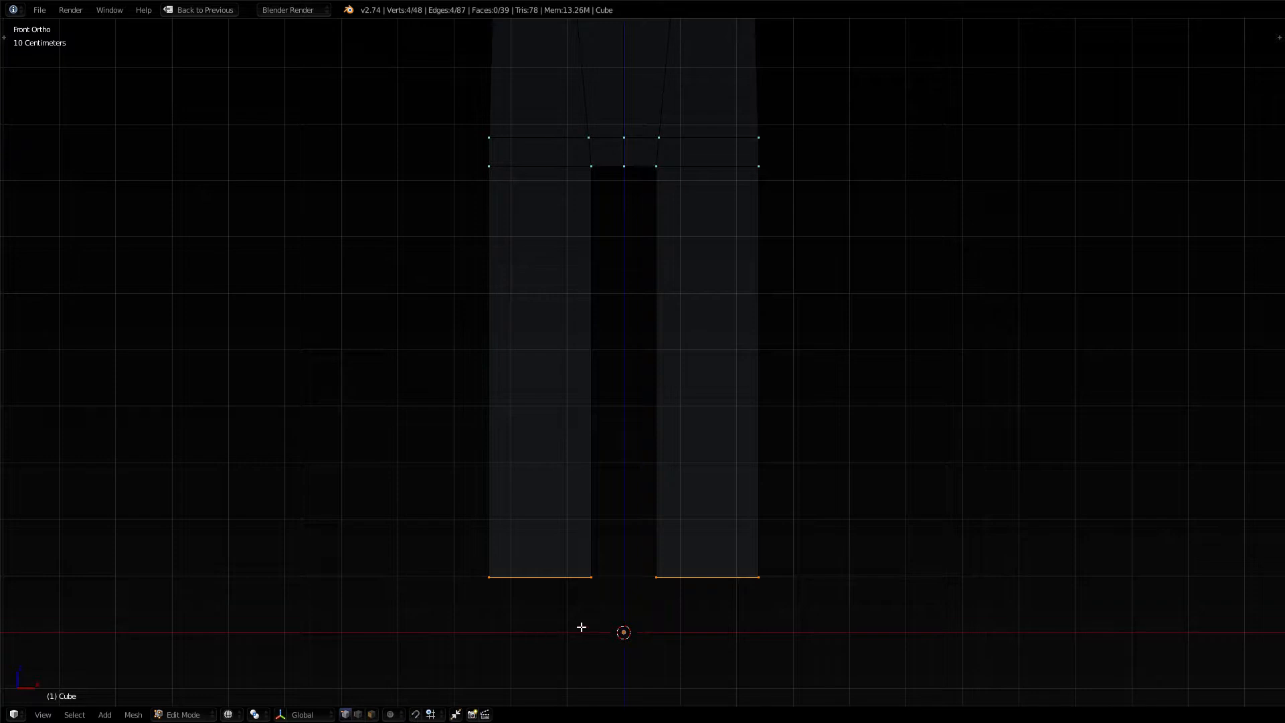
key("g")
key("z")
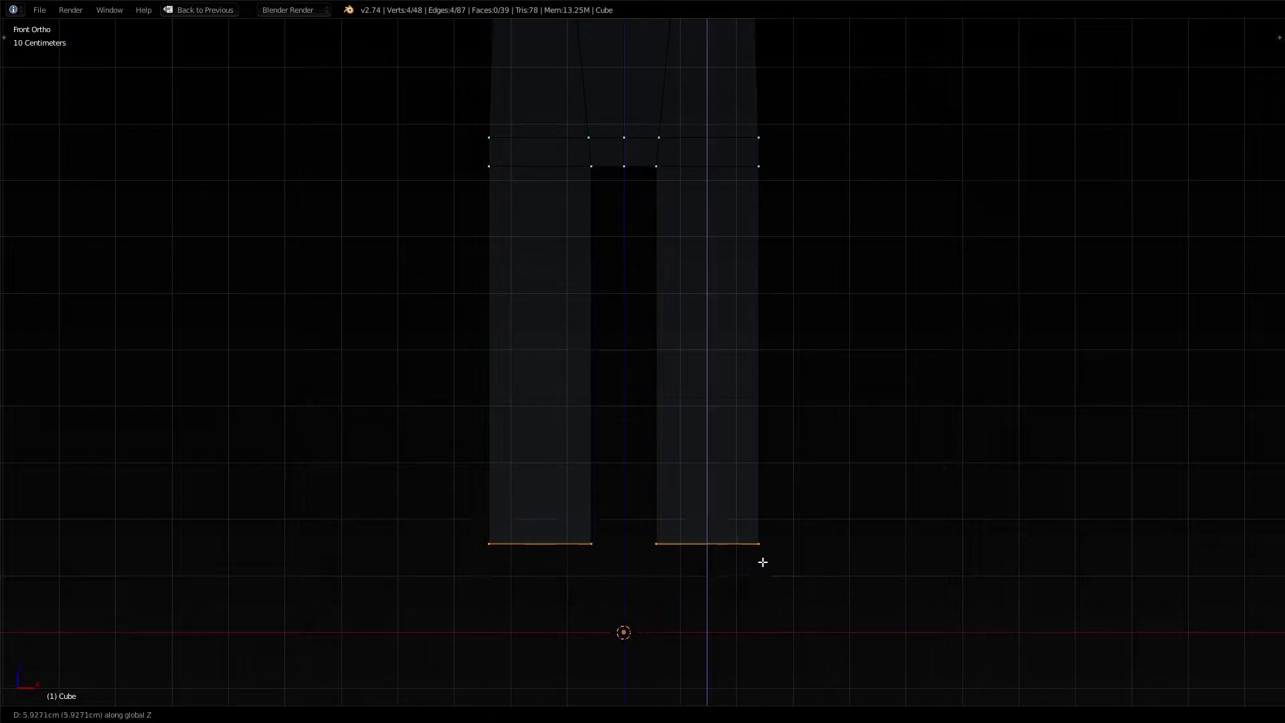
left_click(767, 593)
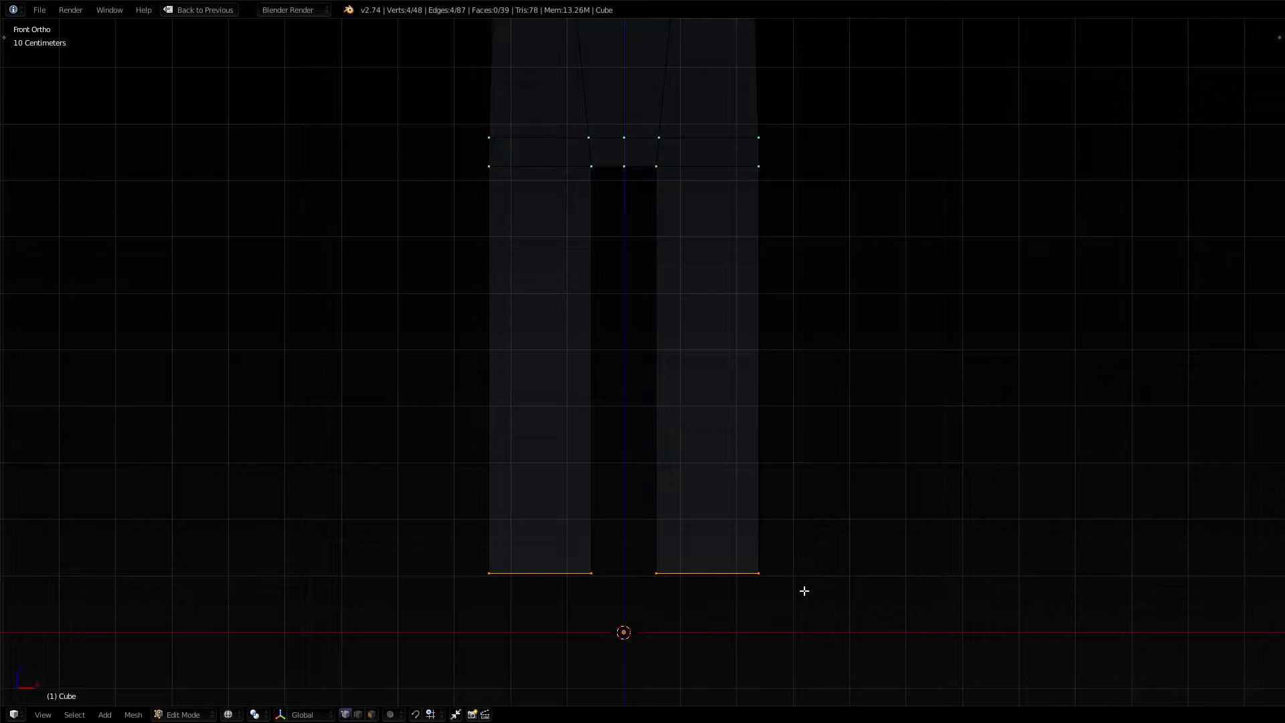
Scale the four bottom vertices of the leg down to about half size to taper the legs
key("s")
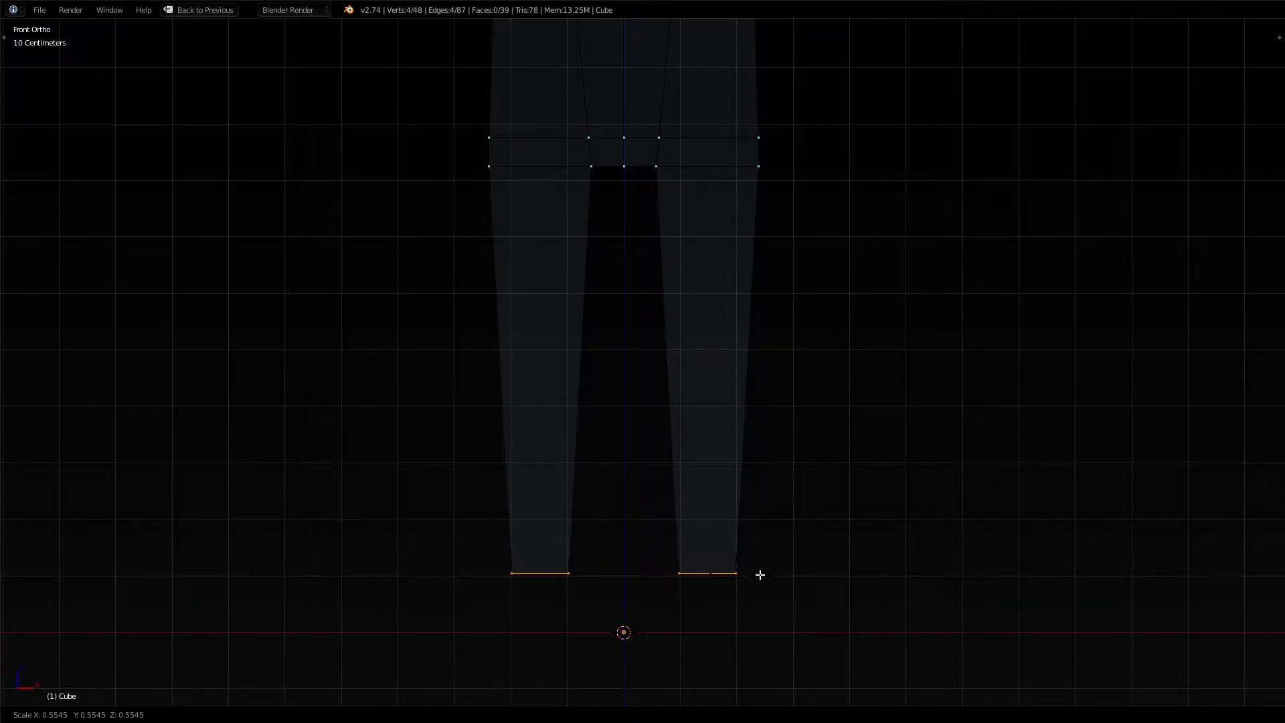
left_click(759, 573)
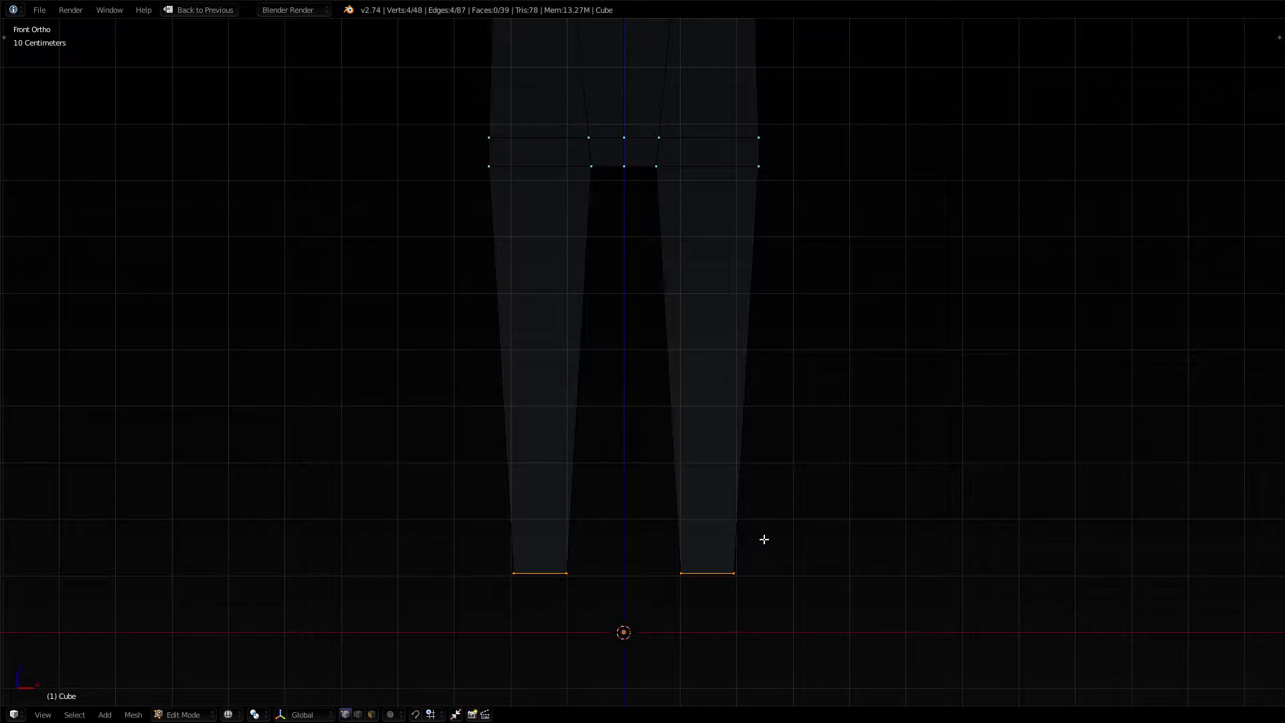
scroll(806, 548, "down", 3)
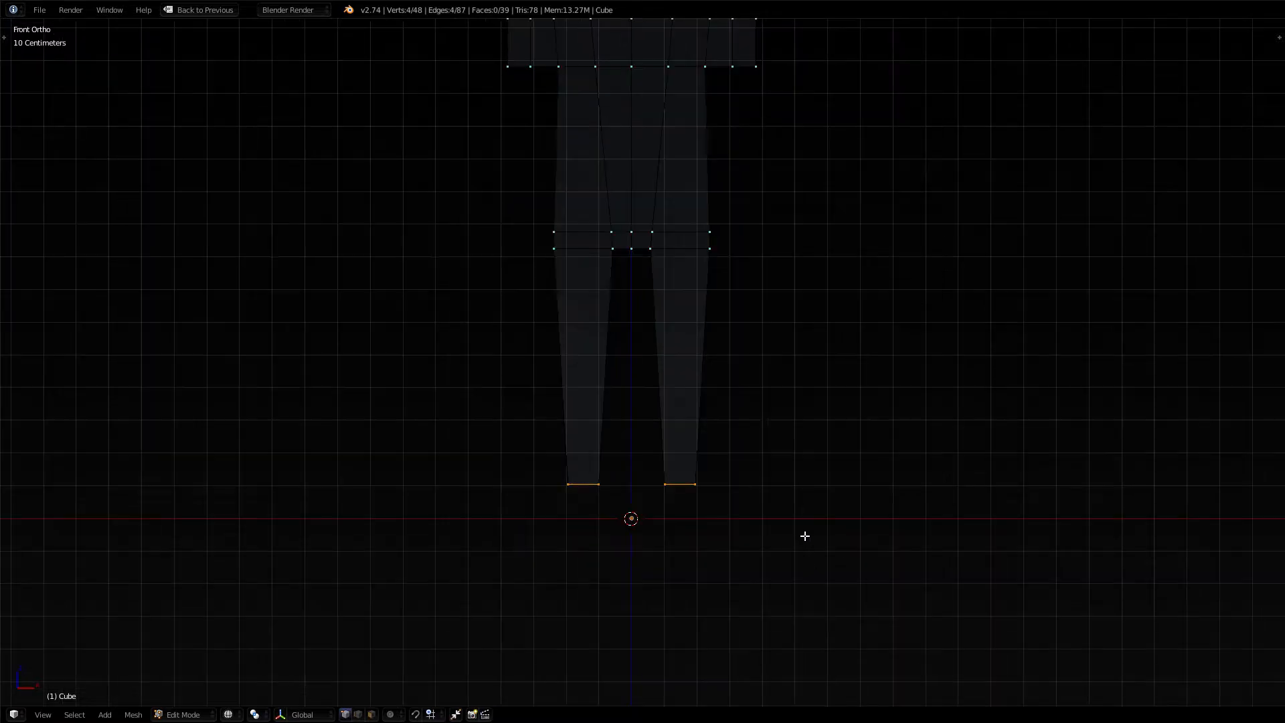
middle_click_drag(771, 407, 770, 562, "shift")
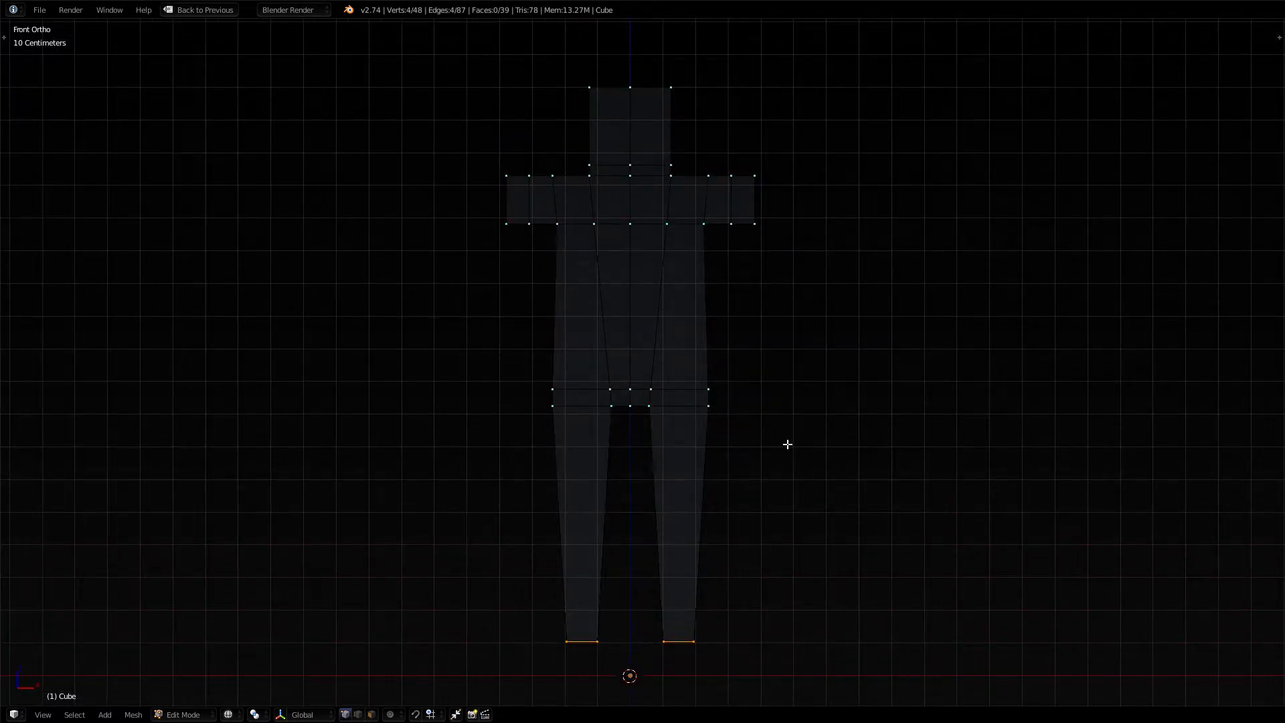
In right side view, move the leg's bottom vertices about 3 cm in the negative Y direction and deselect them
key("KP_5")
key("KP_5")
key("KP_5")
key("KP_5")
key("ctrl+KP_1")
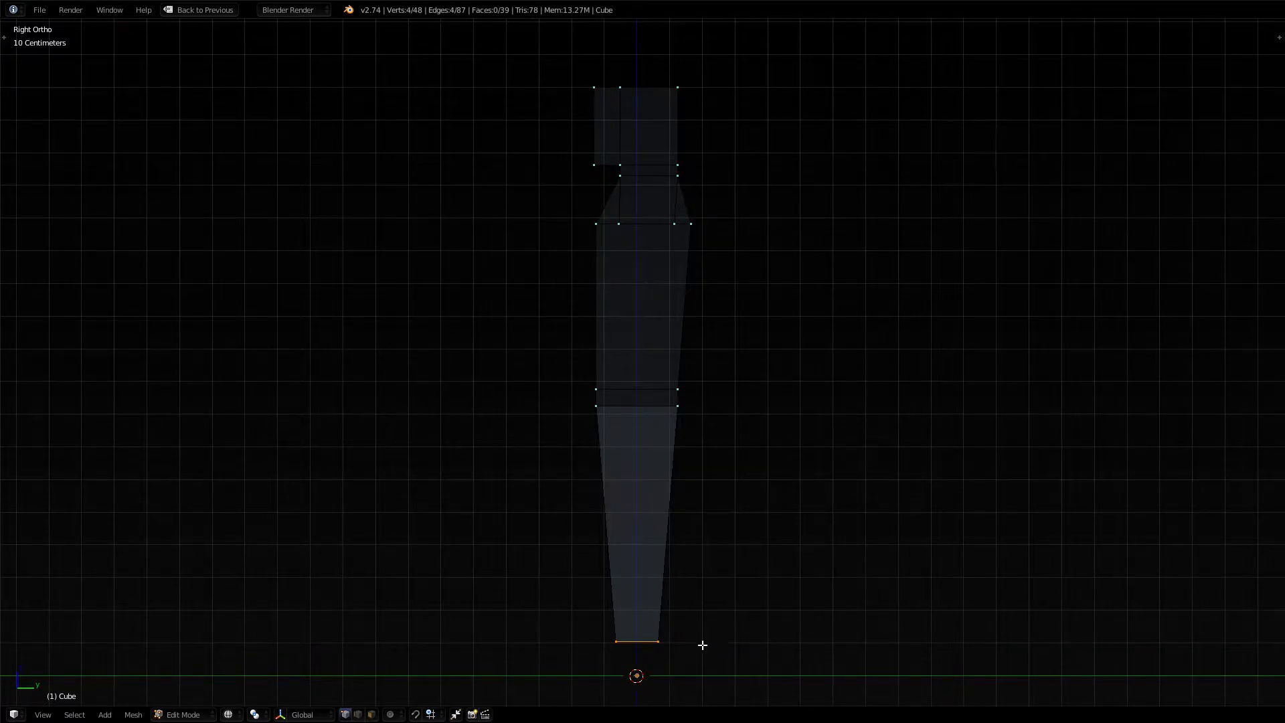
key("g")
key("y")
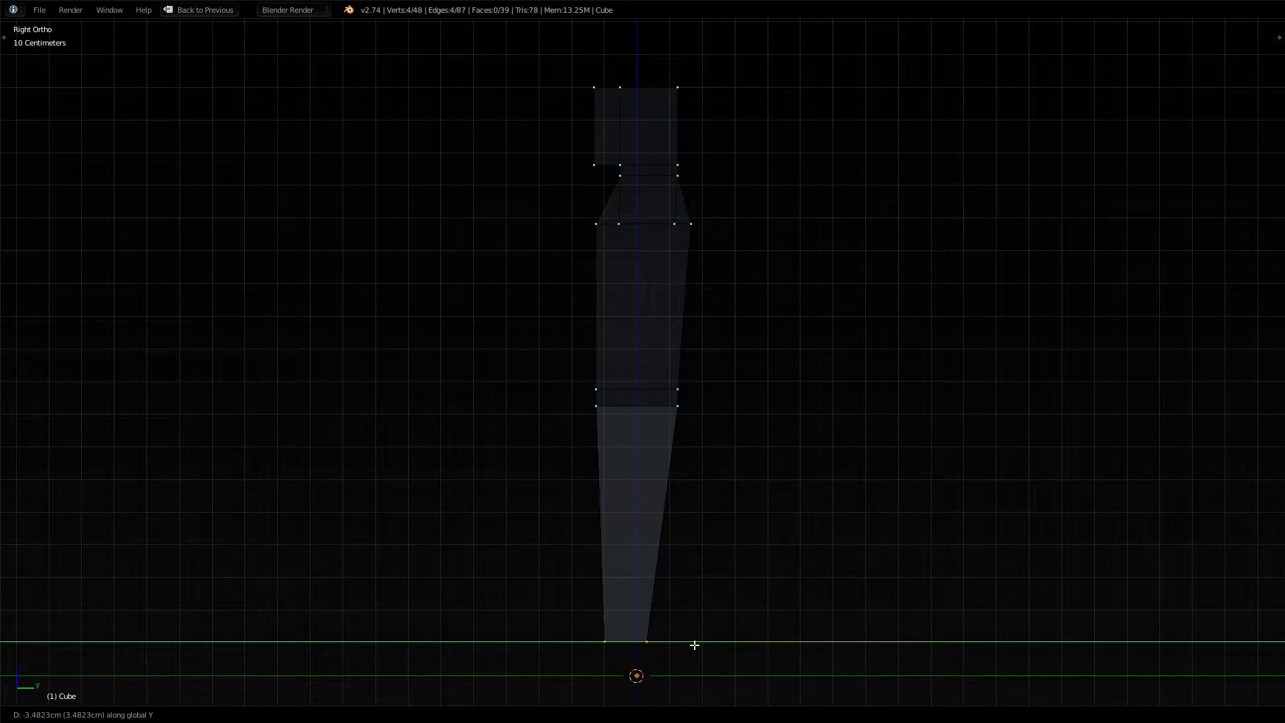
key("Escape")
key("a")
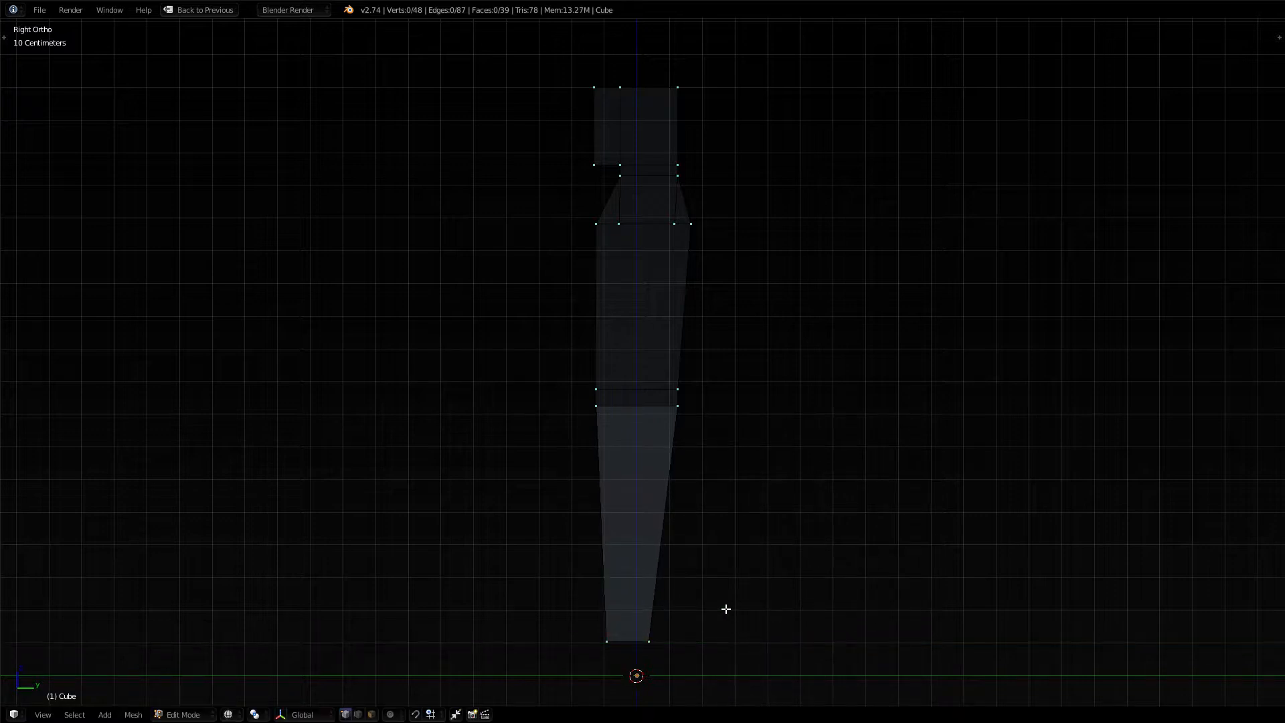
In front view, select the leg's four bottom vertices and move them slightly outward along X
key("KP_1")
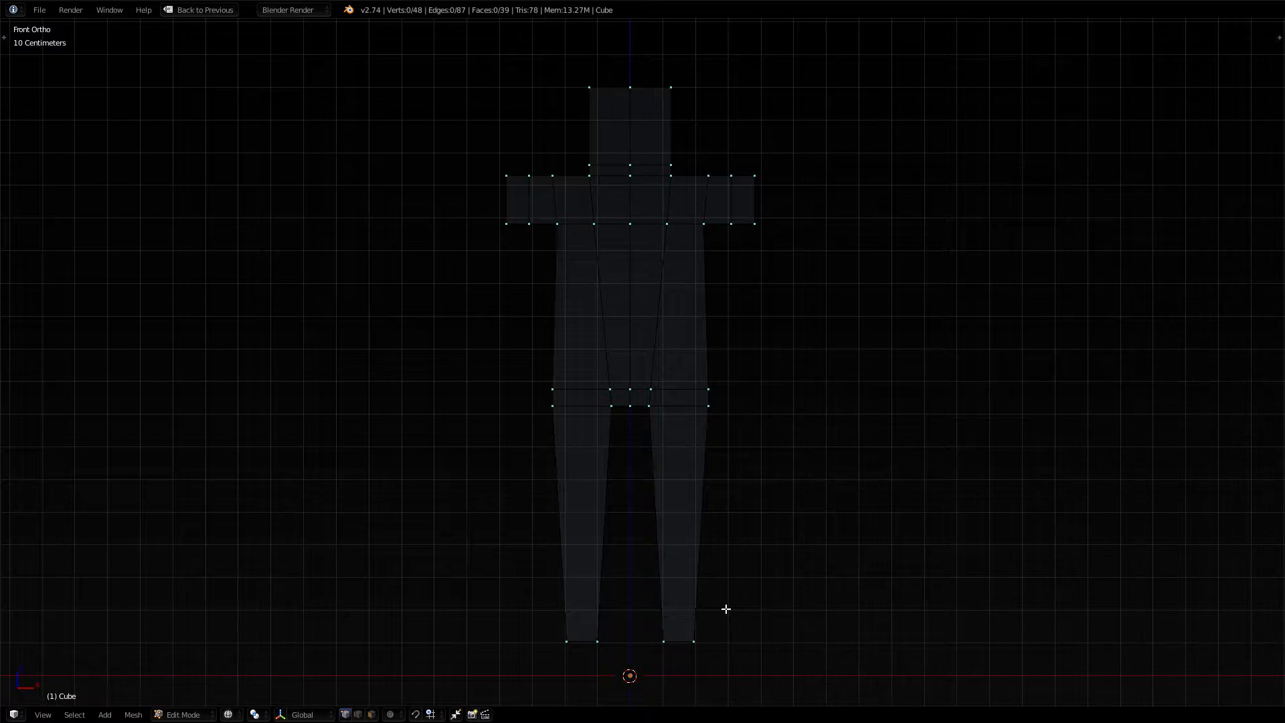
key("c")
left_click_drag(692, 641, 666, 641)
right_click(666, 641)
key("g")
key("x")
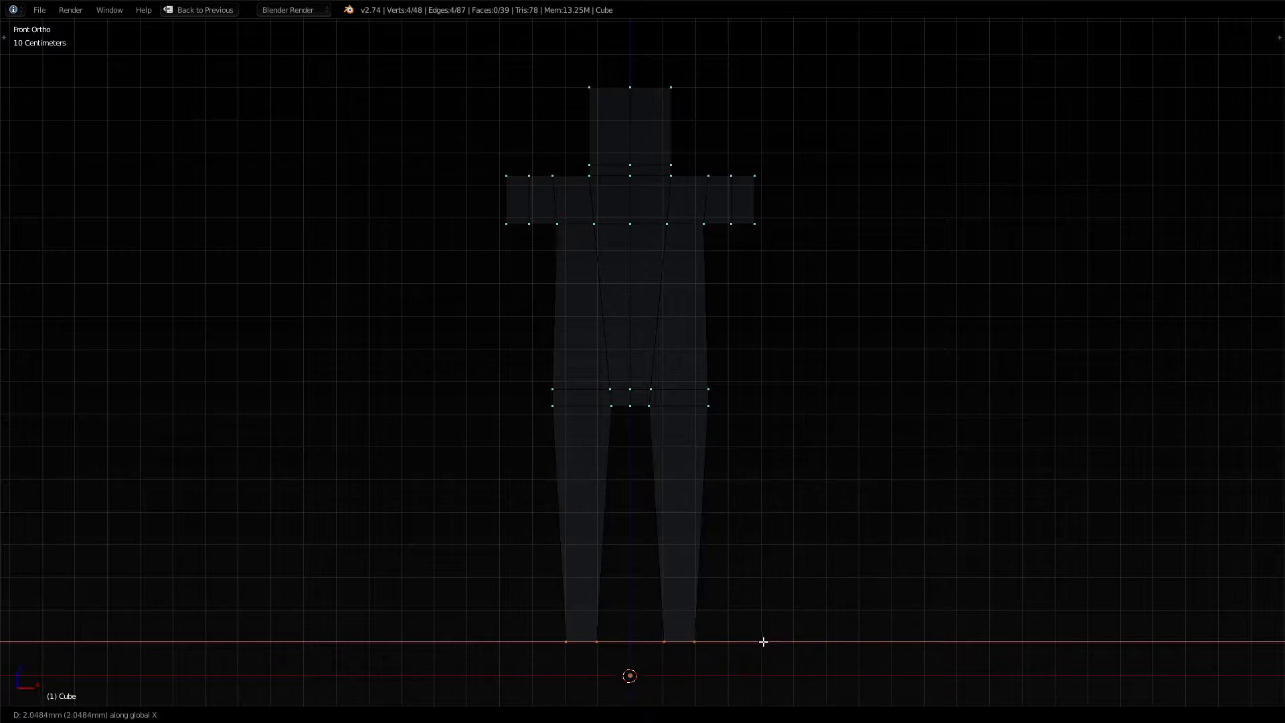
left_click(763, 639)
key("a")
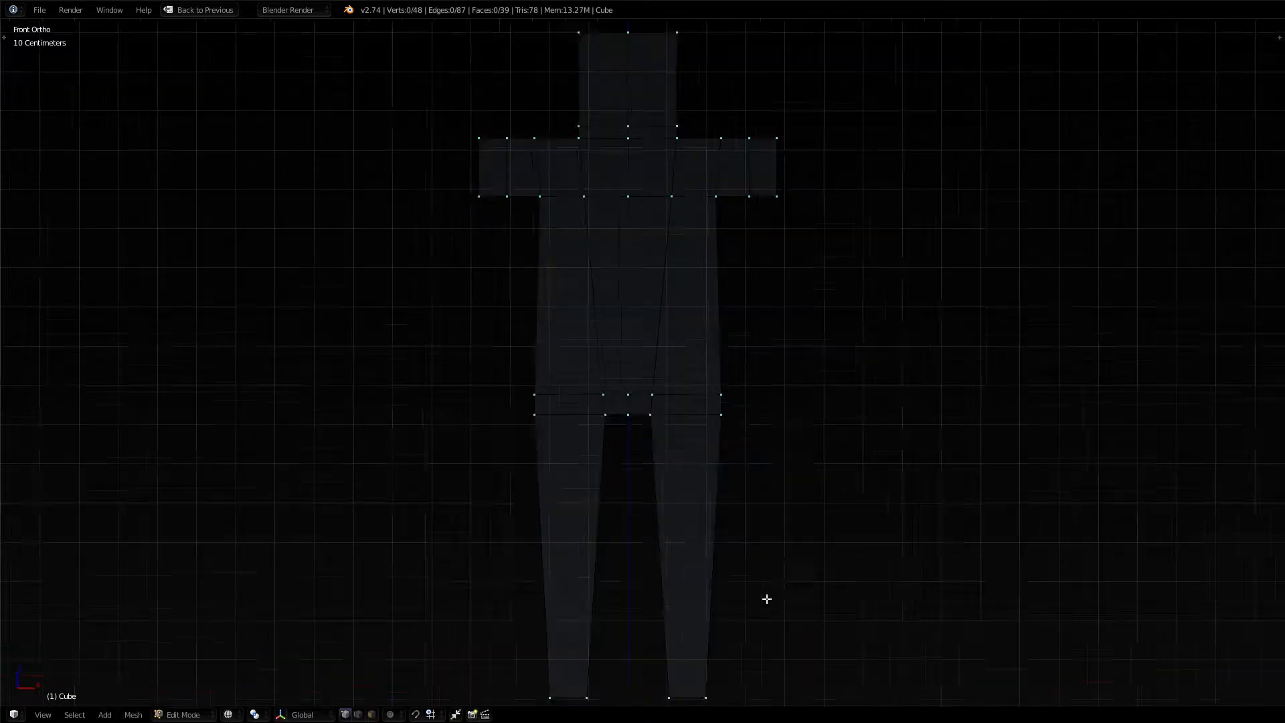
Select the eight outer hip vertices in front view and move them about 2 cm inward along X
scroll(767, 599, "up", 4)
key("c")
mouse_move(666, 430)
left_mouse_down()
mouse_move(785, 440)
mouse_move(775, 433)
left_mouse_up()
right_click(846, 456)
key("g")
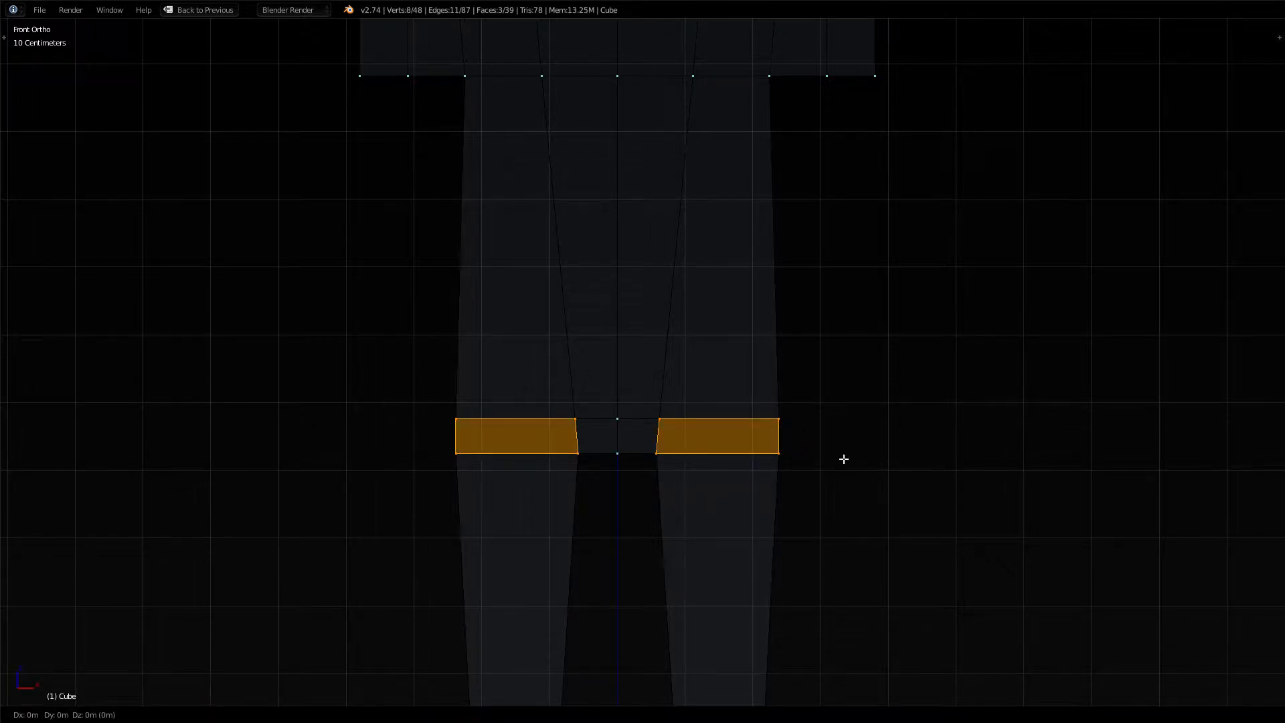
key("x")
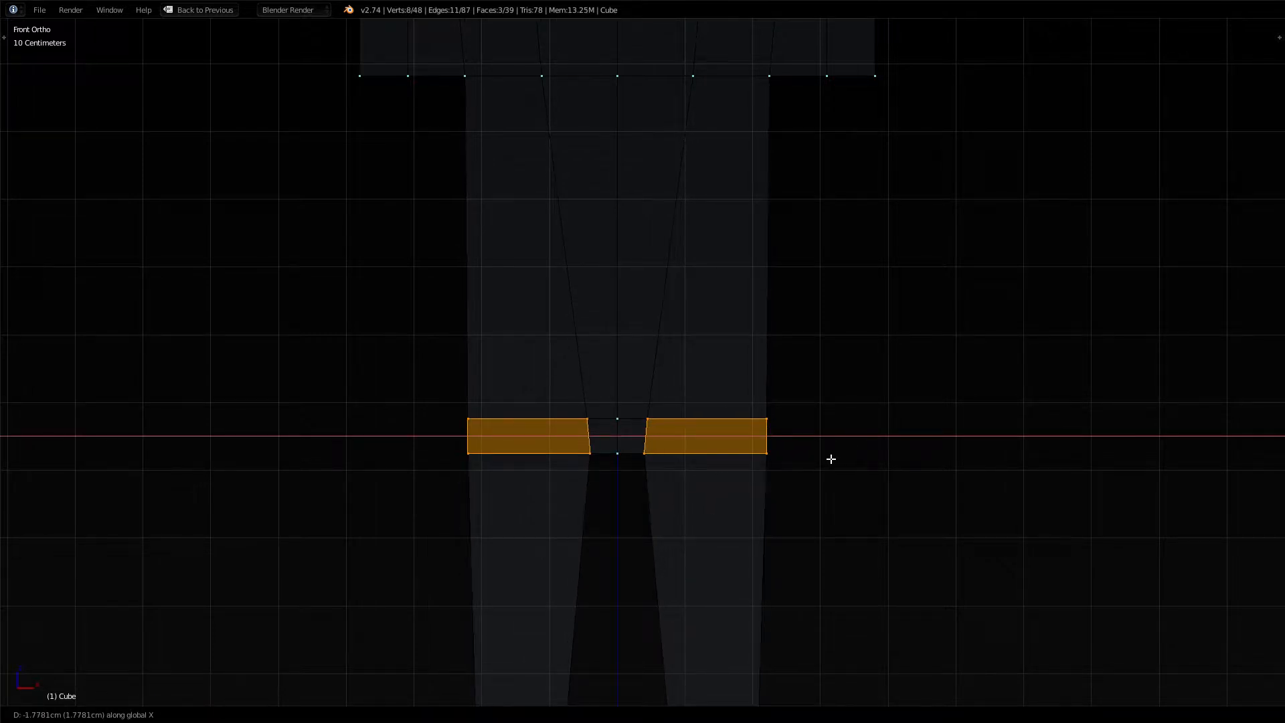
left_click(826, 456)
key("a")
scroll(795, 459, "down", 2)
scroll(749, 456, "down", 2)
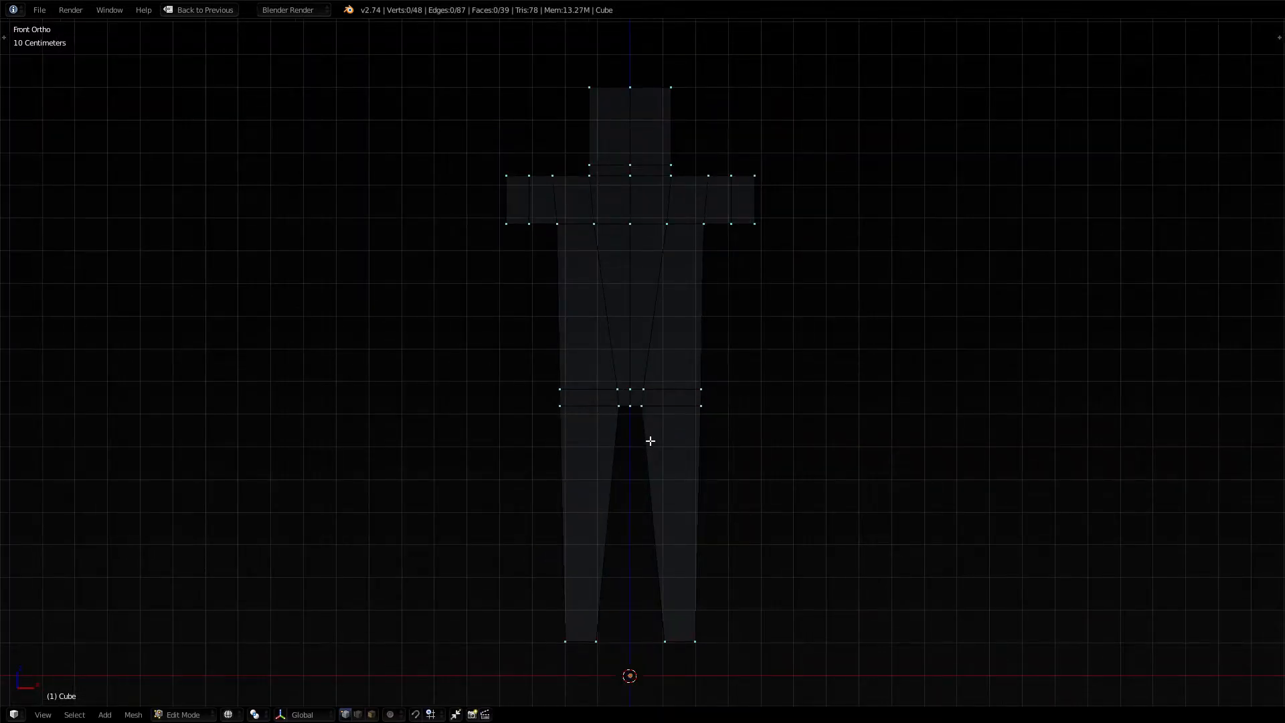
Return to solid shading in perspective view and add one loop cut around the leg at knee height
scroll(650, 440, "up", 3)
scroll(656, 445, "down", 2)
key("KP_5")
key("z")
mouse_move(659, 442)
middle_mouse_down()
mouse_move(734, 373)
mouse_move(901, 451)
mouse_move(818, 460)
mouse_move(860, 454)
middle_mouse_up()
middle_click_drag(875, 442, 852, 538)
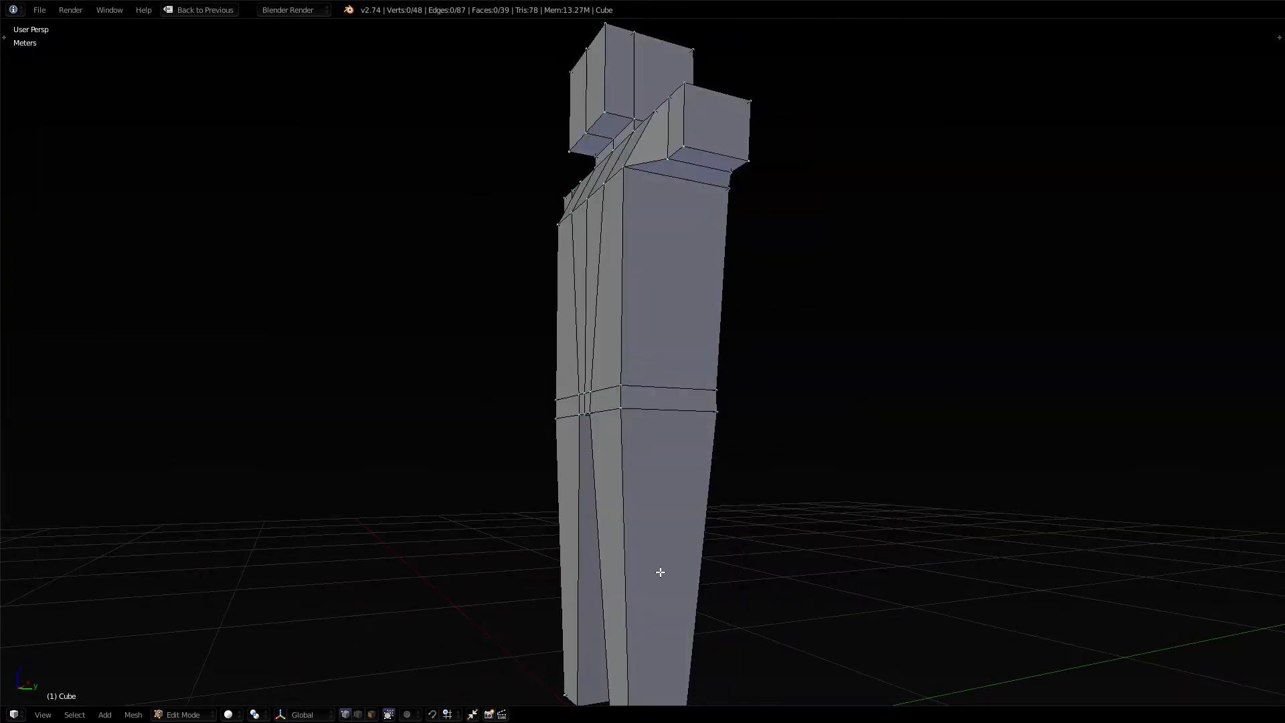
key("ctrl+r")
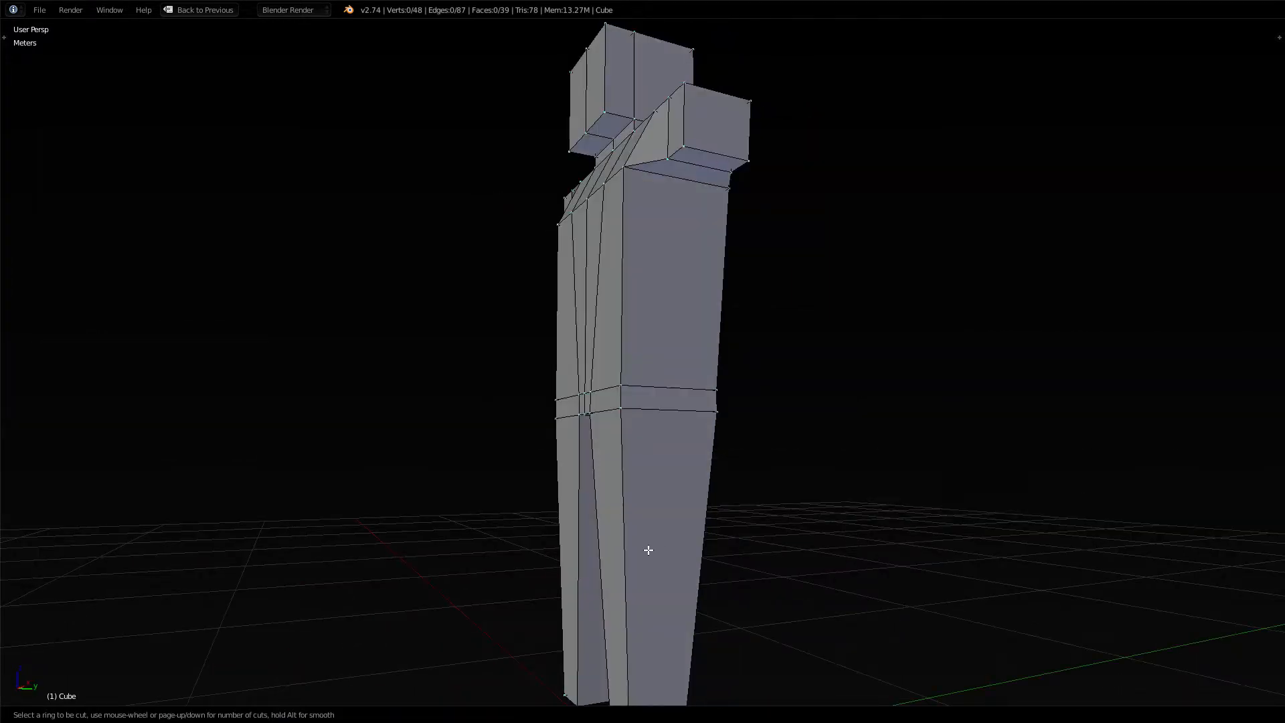
left_click(625, 567)
left_click(656, 560)
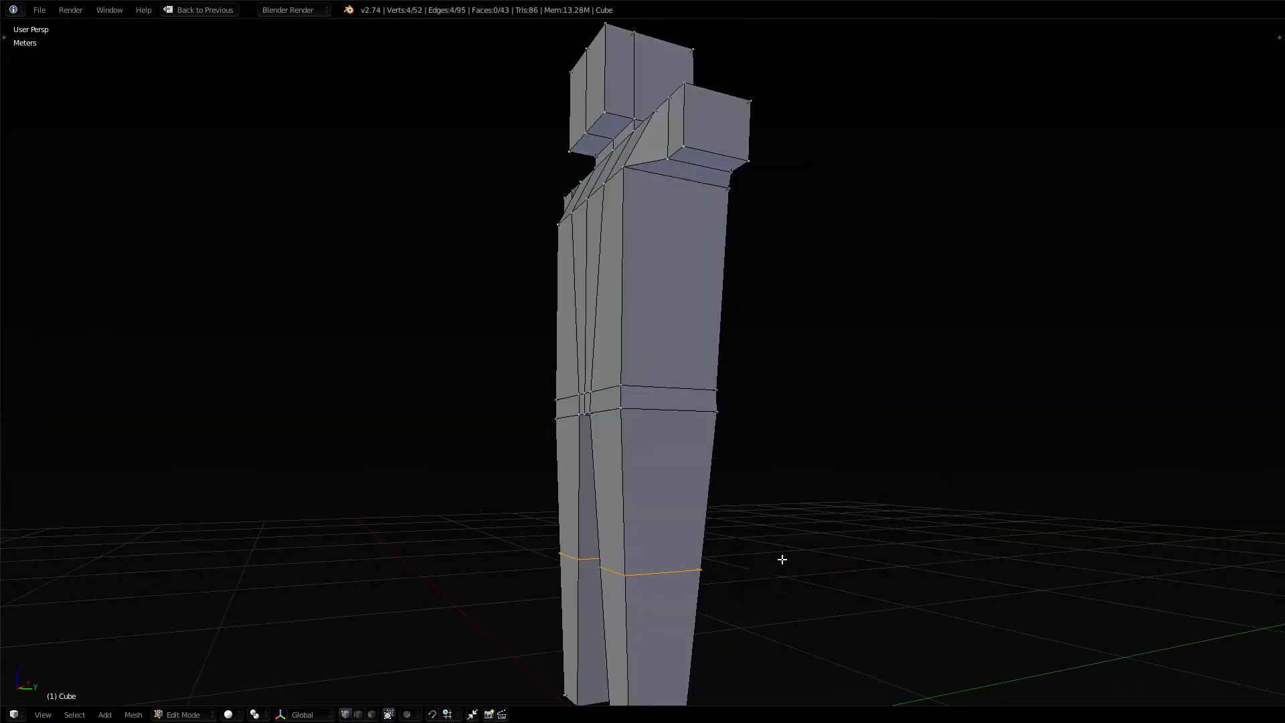
Scale the knee loop to about 0.9 and move it about 1.4 cm in the negative Y direction
key("s")
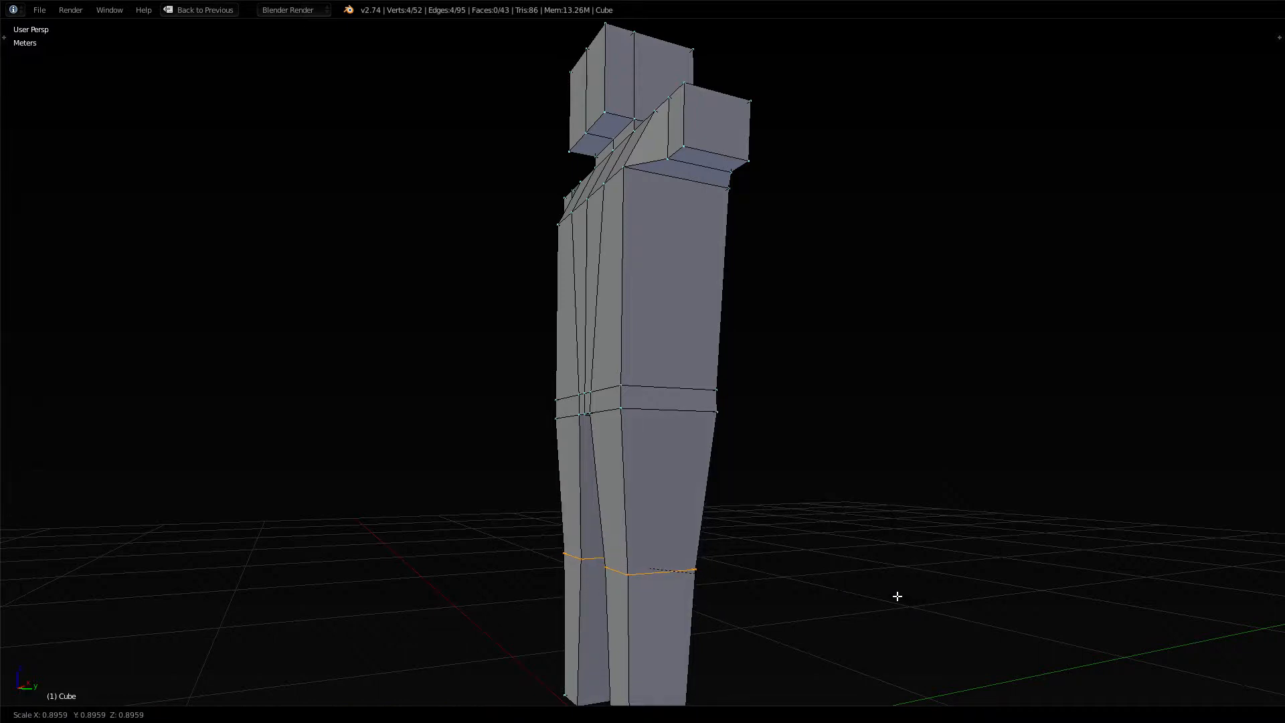
left_click(897, 595)
key("g")
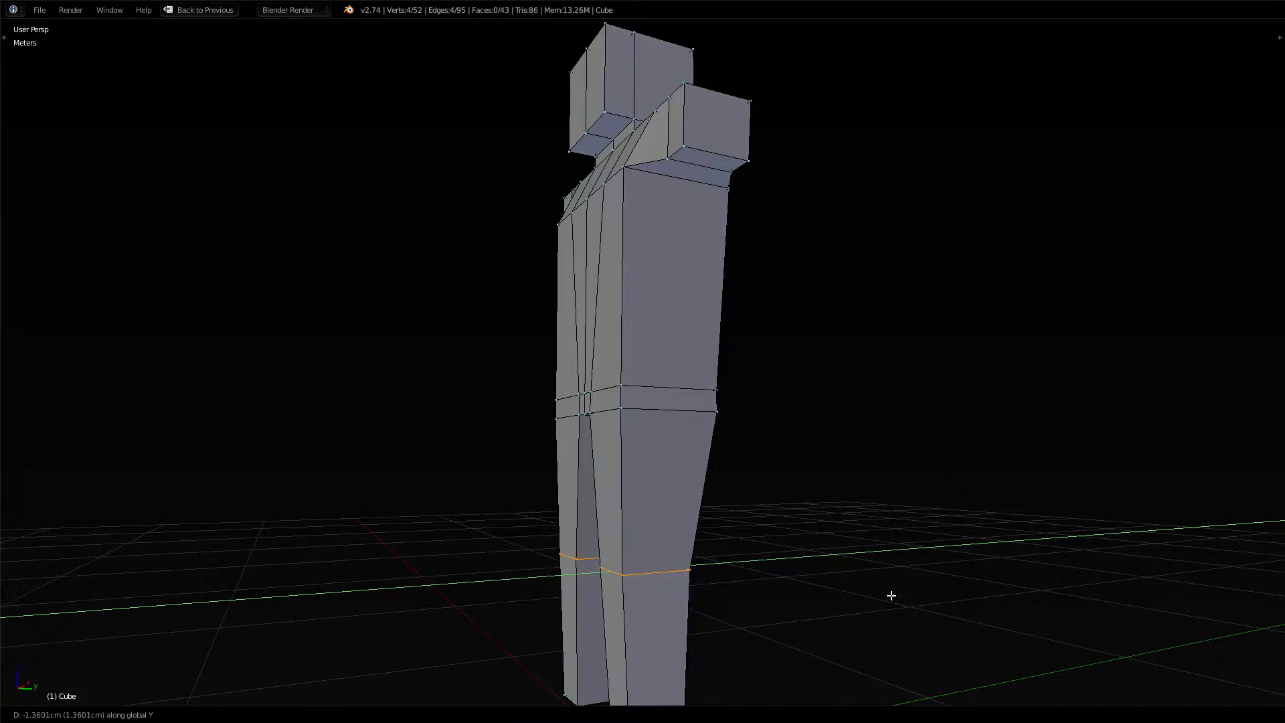
left_click(889, 594)
middle_click_drag(891, 594, 854, 588)
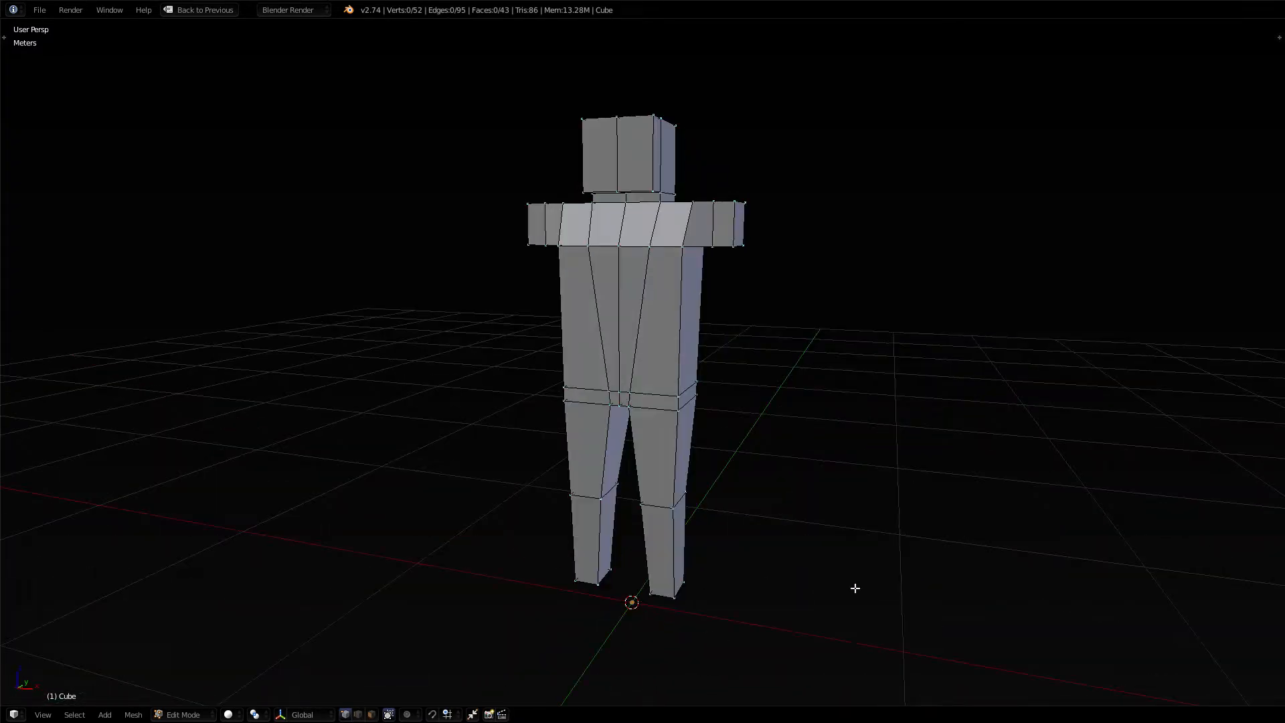
scroll(741, 541, "up", 2)
middle_click_drag(741, 539, 921, 537)
scroll(921, 537, "down", 2)
middle_click_drag(705, 454, 842, 459)
key("ctrl+Tab")
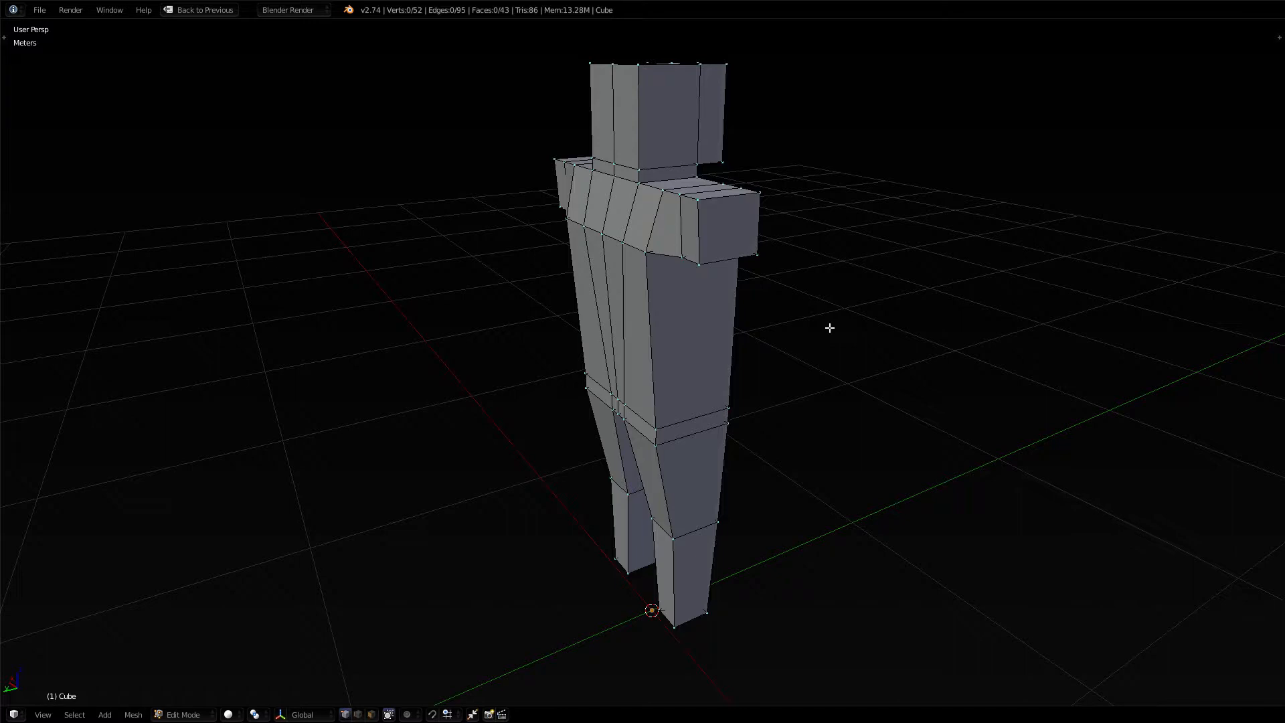
Select the four vertices around the leg's open lower end and try closing it with the Fill face operation
middle_click_drag(905, 553, 776, 508)
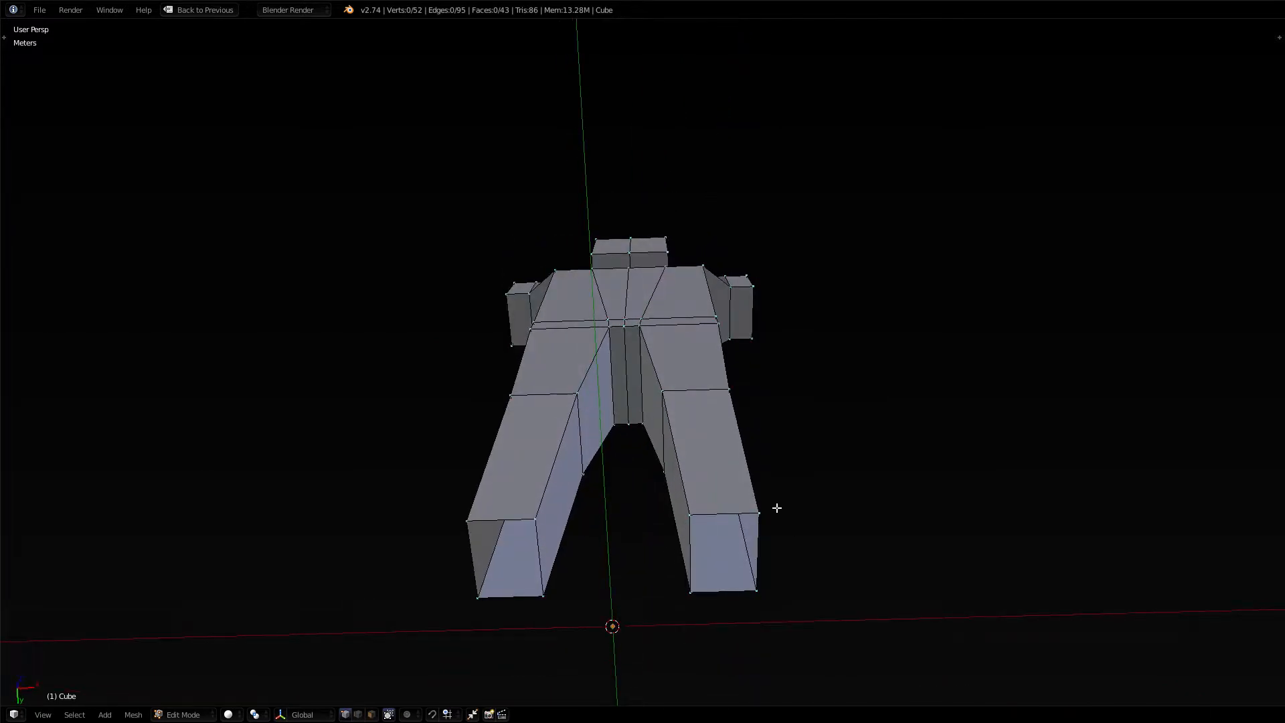
right_click(772, 514)
right_click(684, 517, "shift")
right_click(688, 587, "shift")
right_click(754, 591, "shift")
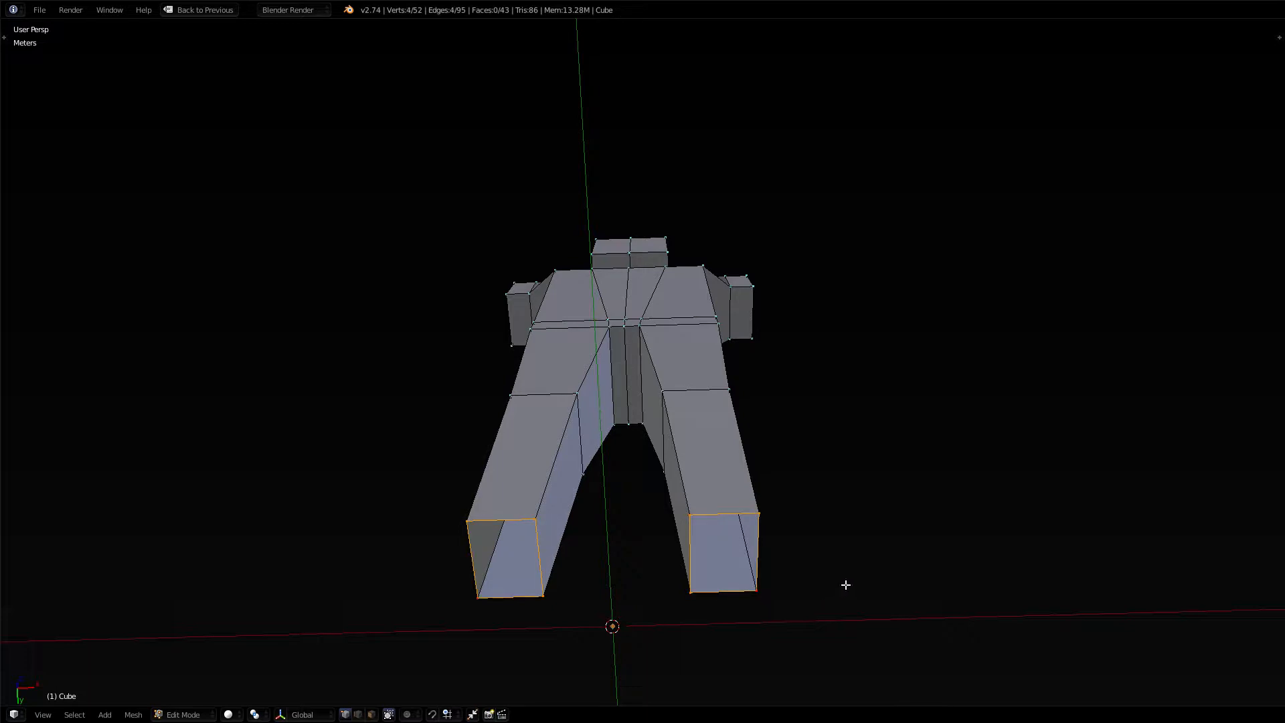
key("ctrl+f")
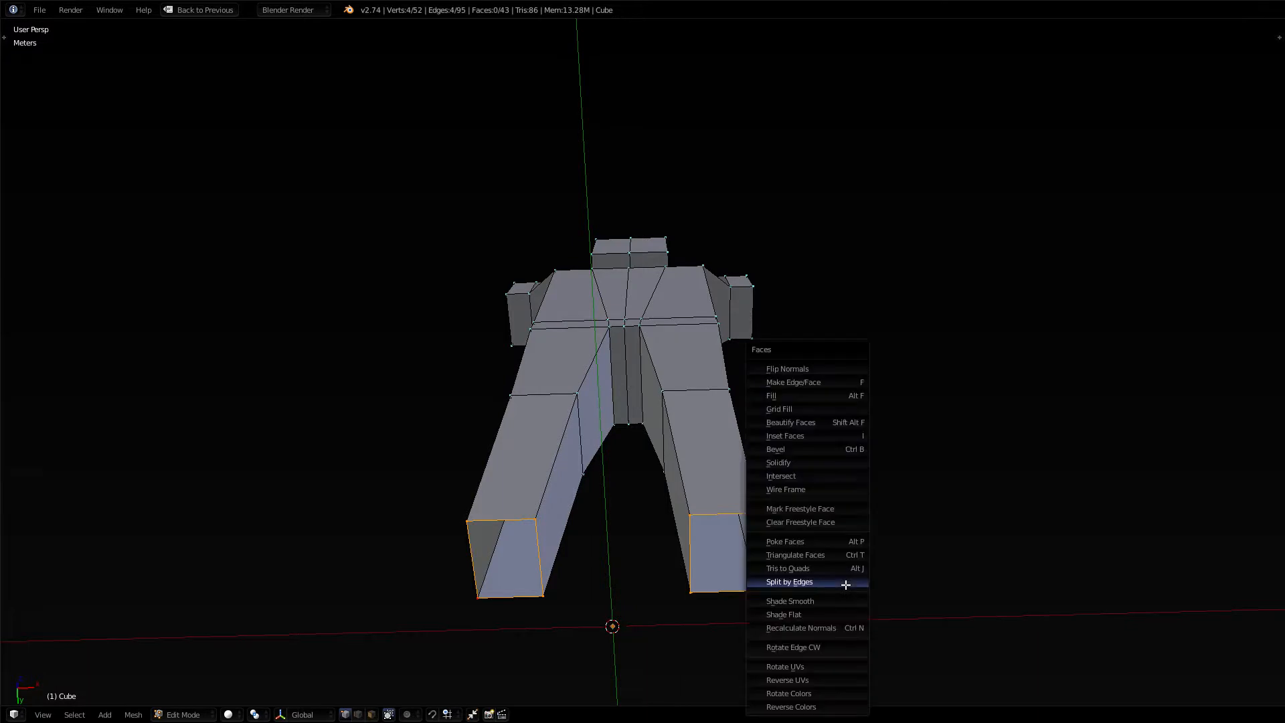
left_click(832, 399)
Switch to face selection and select one of the triangles closing the underside of the leg
key("a")
middle_click_drag(839, 484, 767, 510)
key("ctrl+Tab")
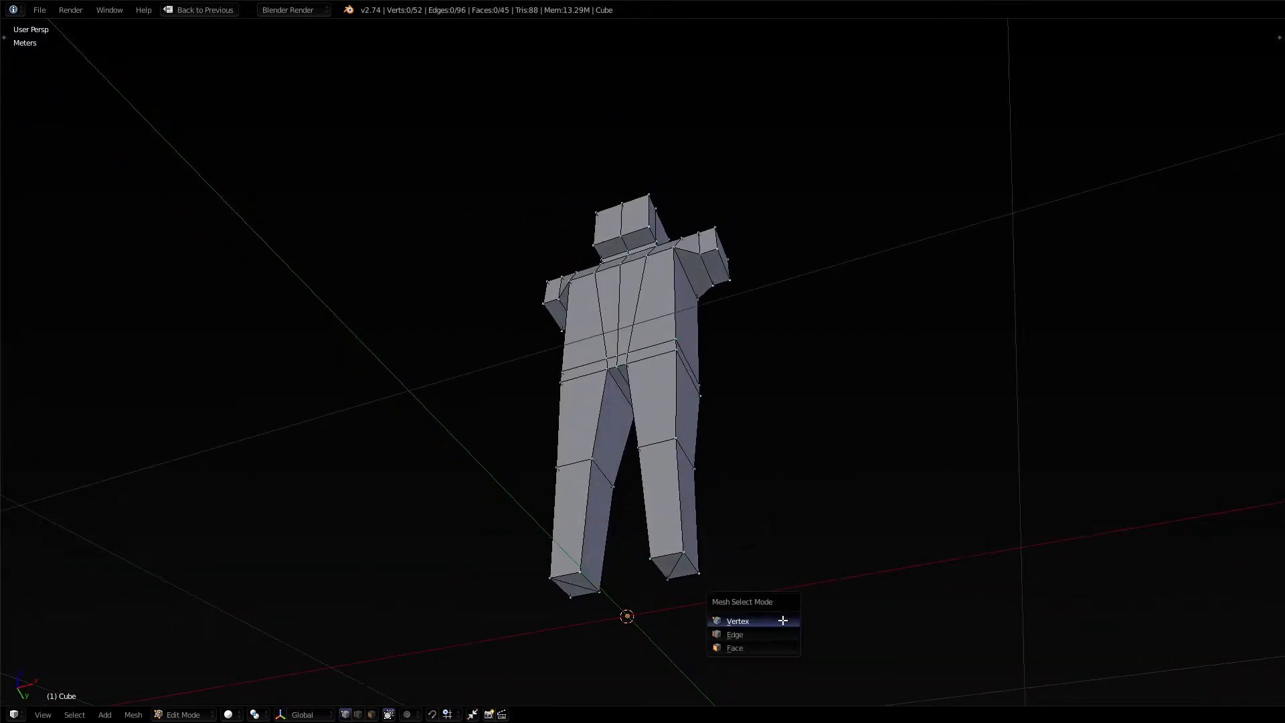
left_click(765, 653)
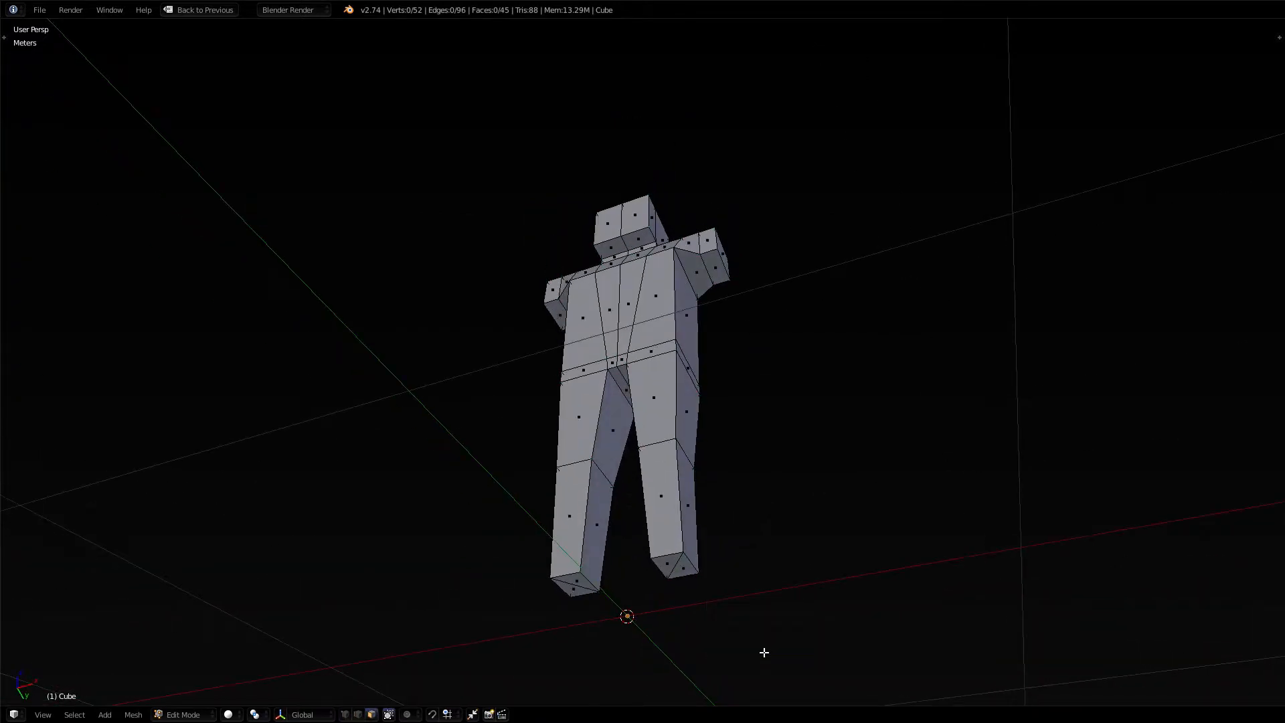
right_click(678, 568)
right_click(681, 570)
Undo the face selection and the Fill on the leg ends, and clear the selection
key("ctrl+z")
key("ctrl+z")
key("ctrl+z")
key("ctrl+z")
middle_click_drag(723, 608, 751, 574)
key("ctrl+z")
key("ctrl+z")
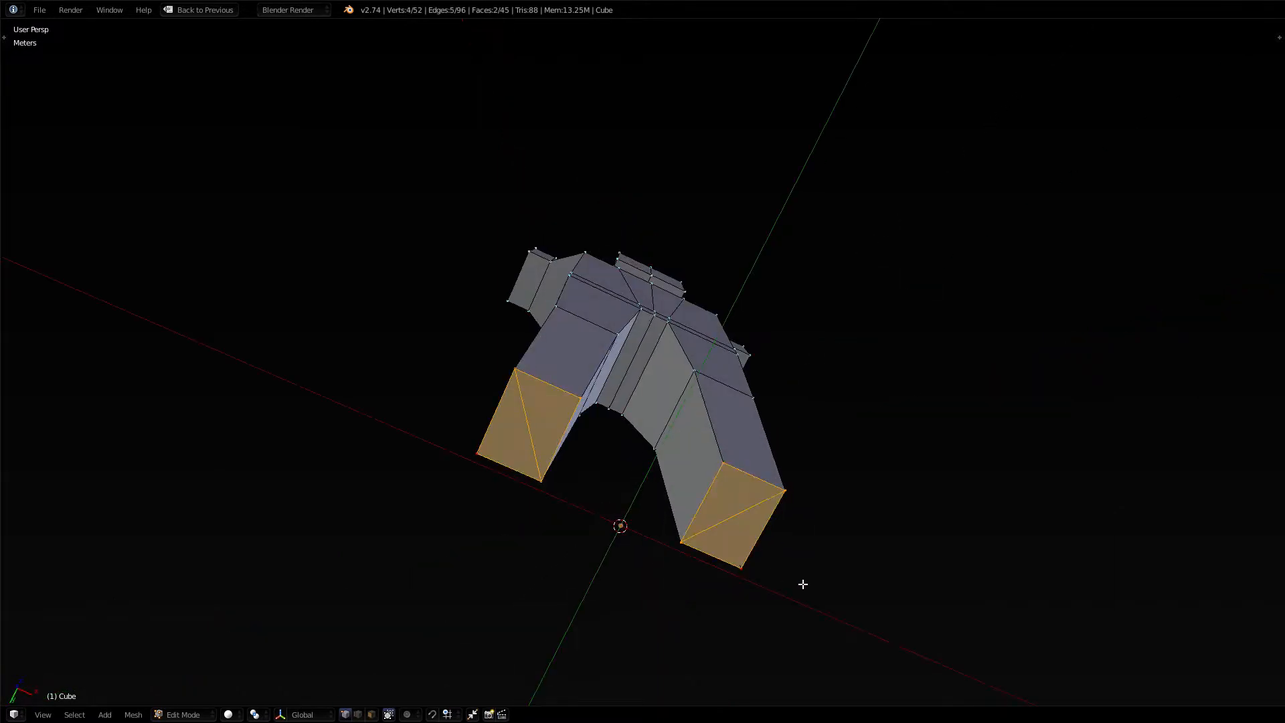
middle_click_drag(745, 550, 645, 639)
key("a")
Add one loop cut around the torso, about midway between the chest and the hips
scroll(688, 572, "down", 3)
middle_click_drag(654, 538, 617, 544)
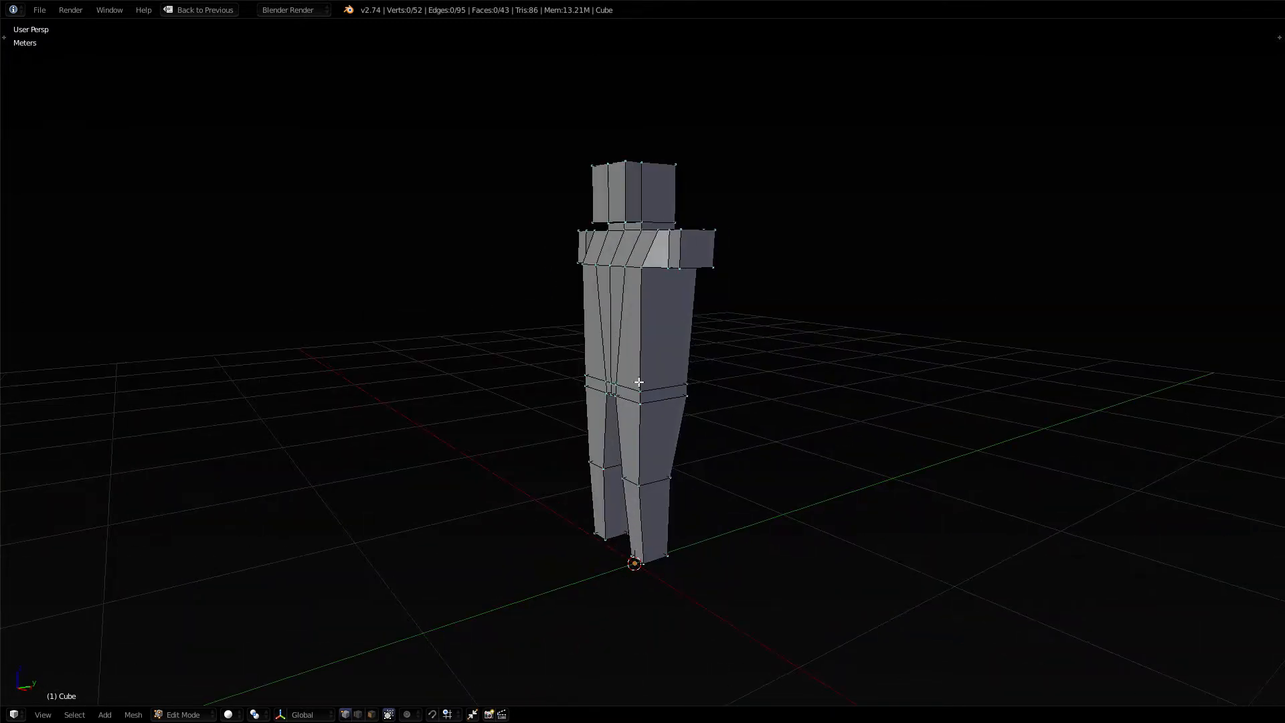
key("ctrl+r")
left_click(636, 341)
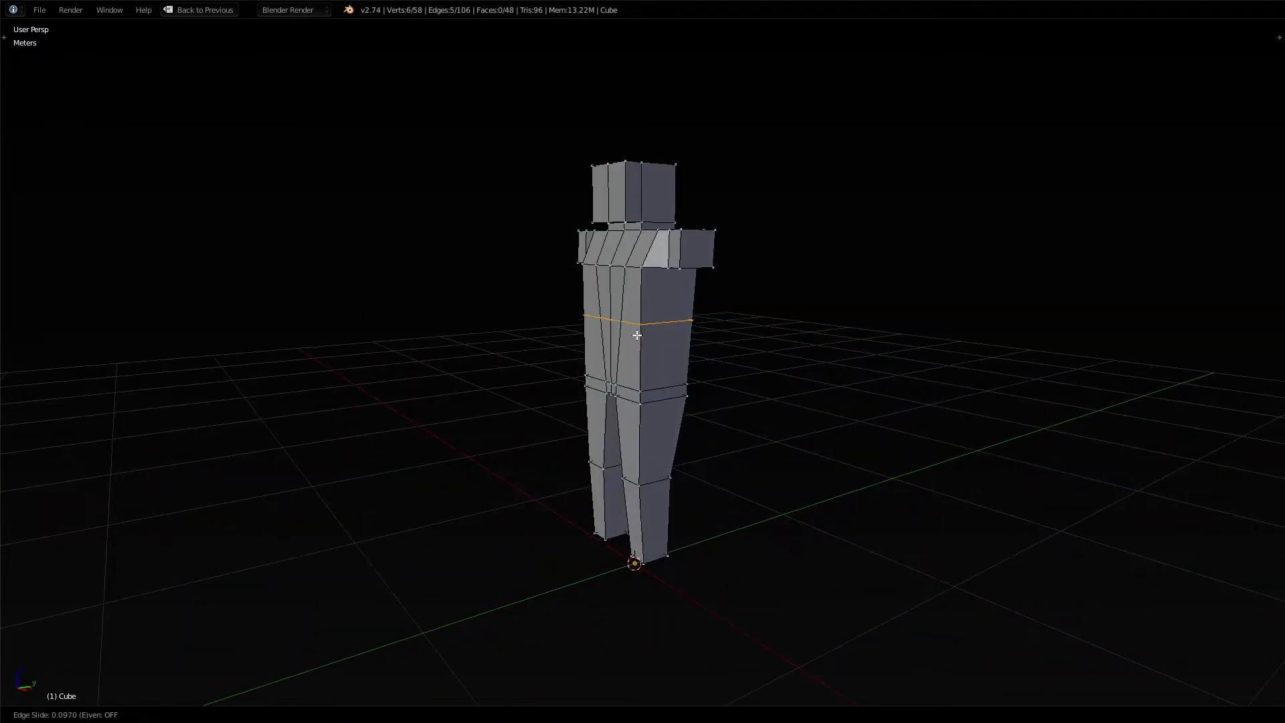
left_click(637, 336)
Scale the new torso loop to about 0.95 to narrow the waist, and check the figure from all around
middle_click_drag(680, 350, 930, 353)
key("s")
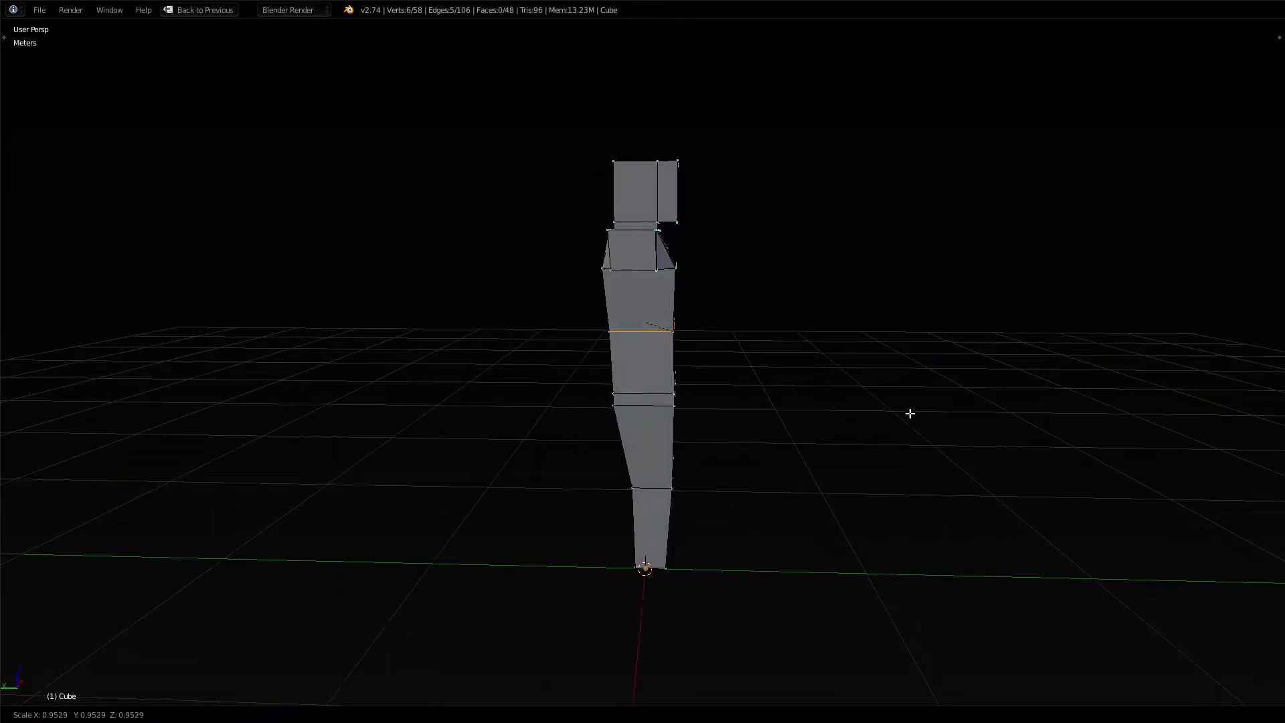
left_click(907, 411)
middle_click_drag(901, 428, 760, 444)
middle_click_drag(1105, 540, 2, 255)
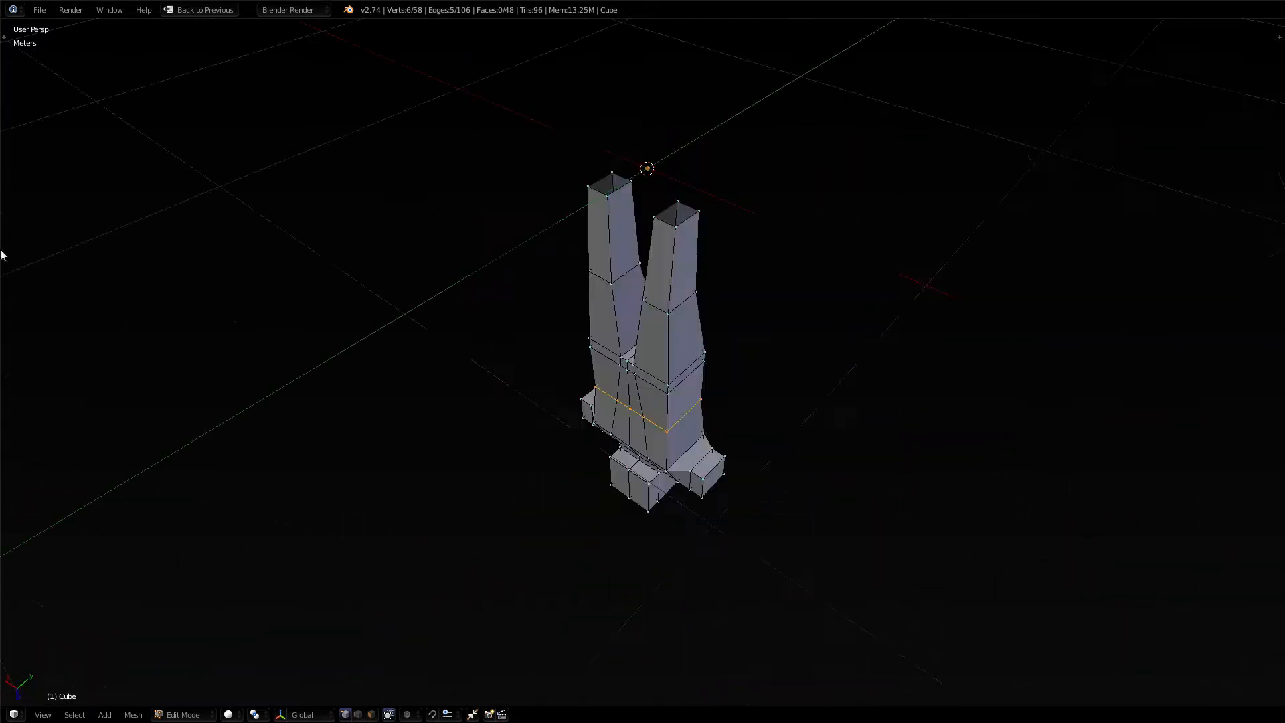
middle_click_drag(520, 221, 615, 436)
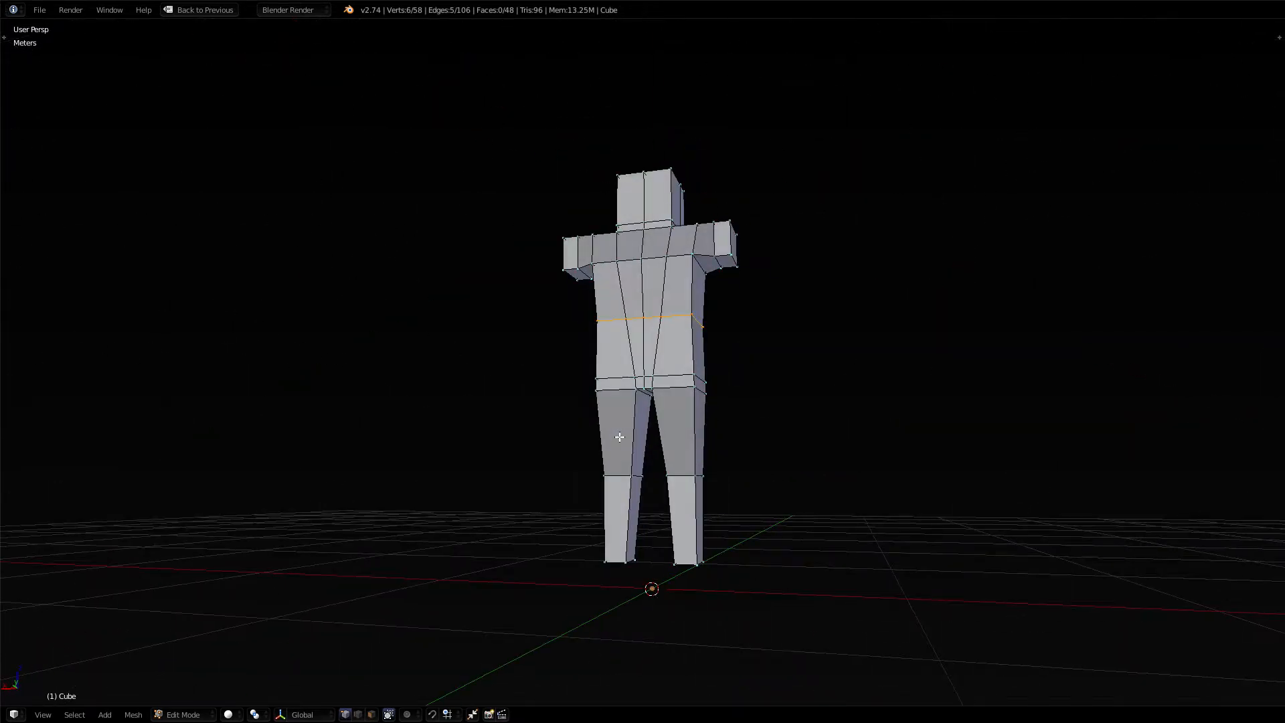
In front wireframe view, select both rows of hip and crotch vertices and move them about 5 cm up along Z
key("KP_1")
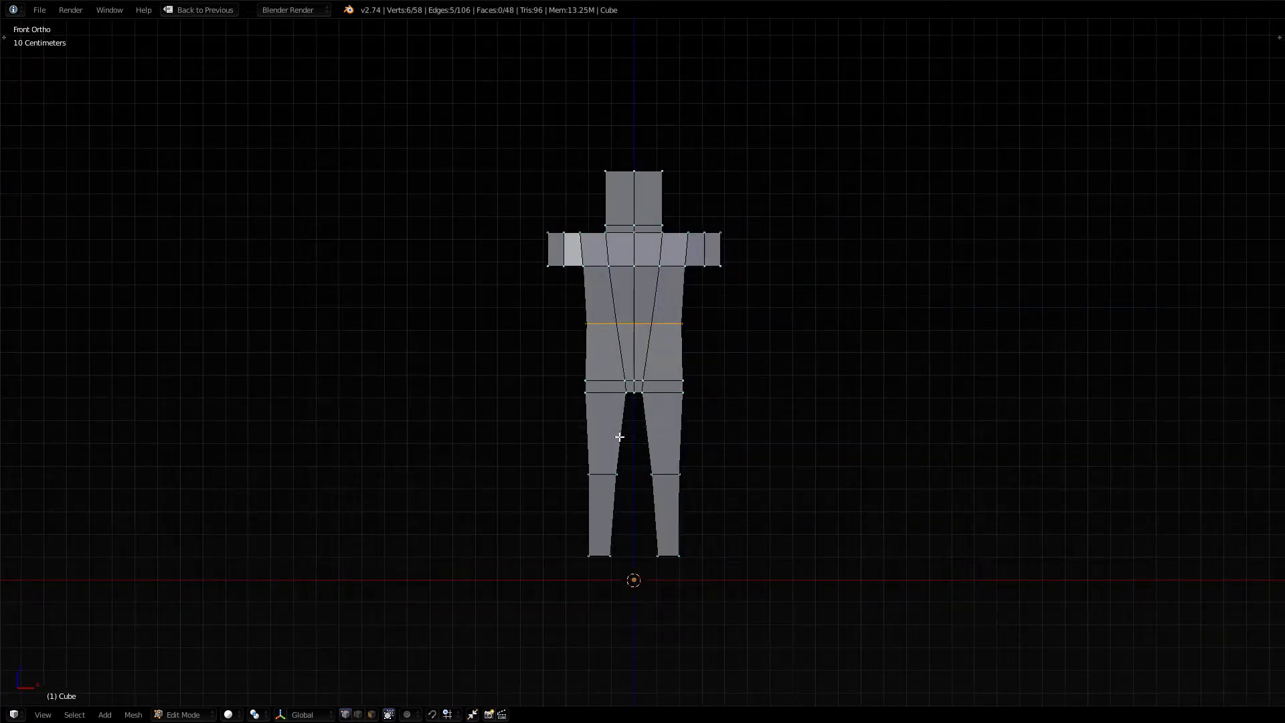
key("KP_5")
key("KP_5")
key("c")
key("Escape")
key("z")
key("c")
left_click_drag(697, 388, 636, 386)
key("Escape")
key("a")
key("c")
key("Escape")
key("g")
key("z")
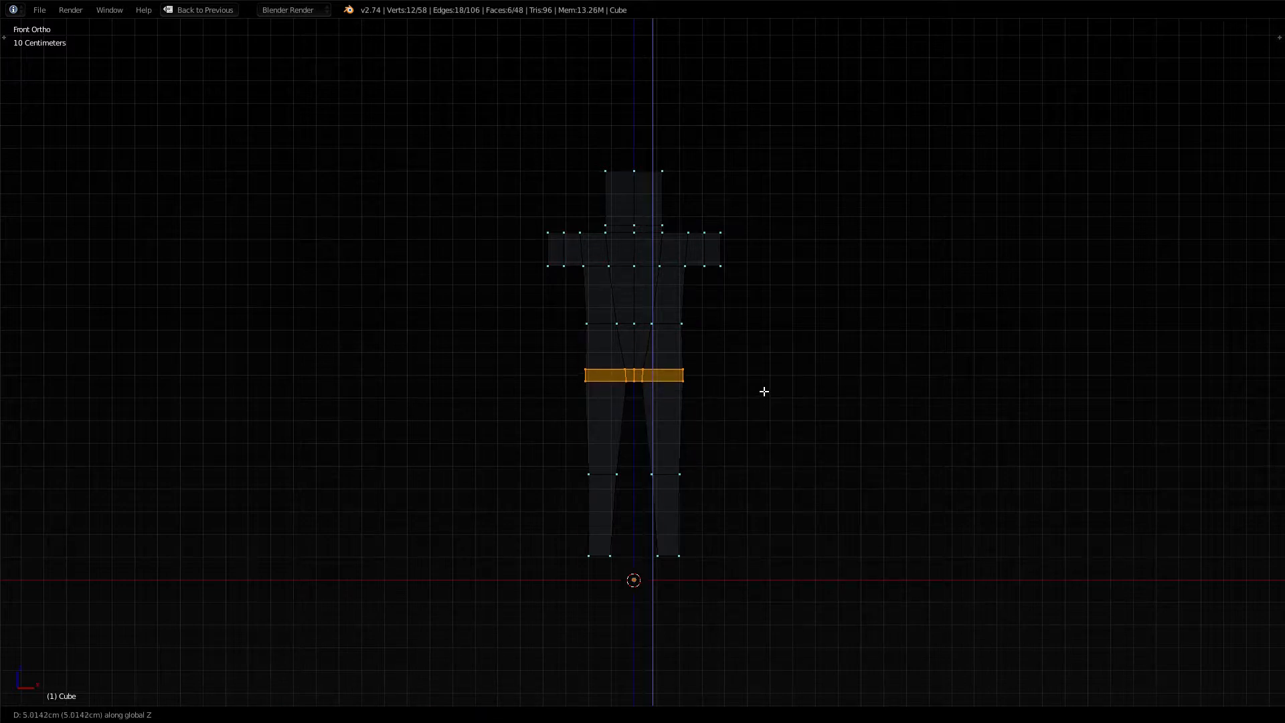
left_click(764, 390)
key("a")
Edge Slide the waist loop about a quarter of the way up towards the chest and scale it down slightly to narrow it
right_click(671, 324, "alt")
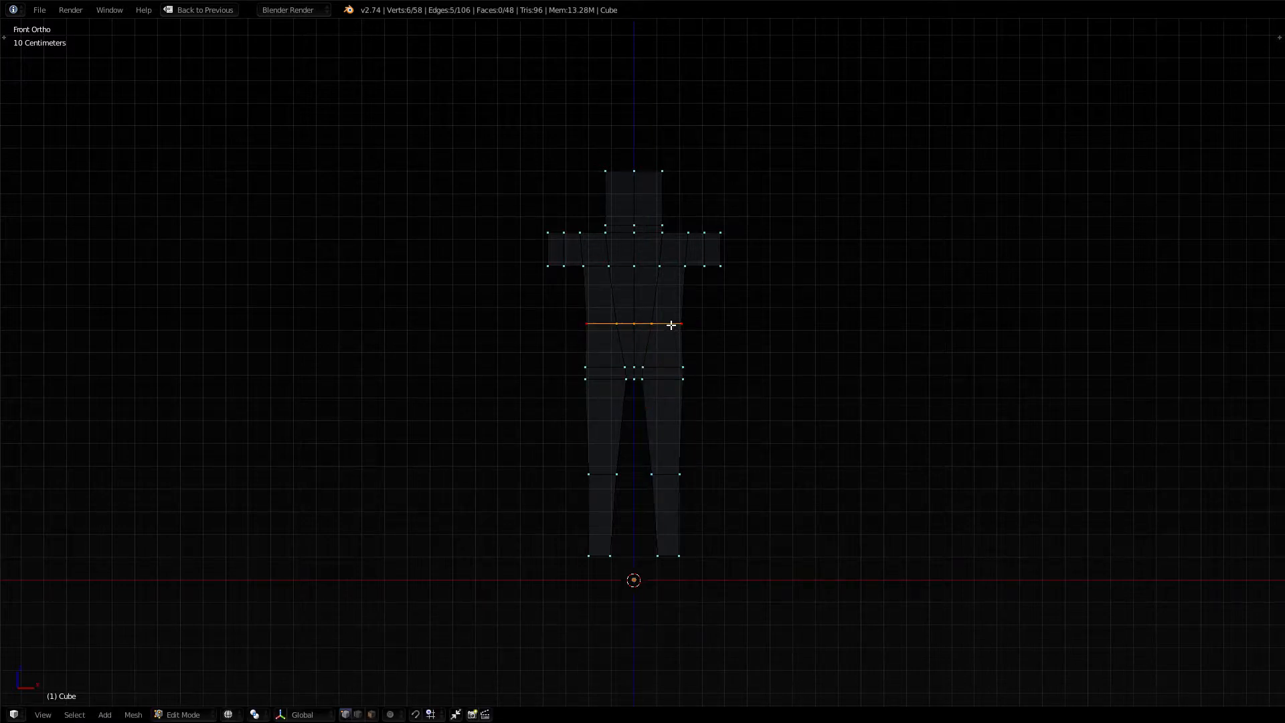
key("ctrl+e")
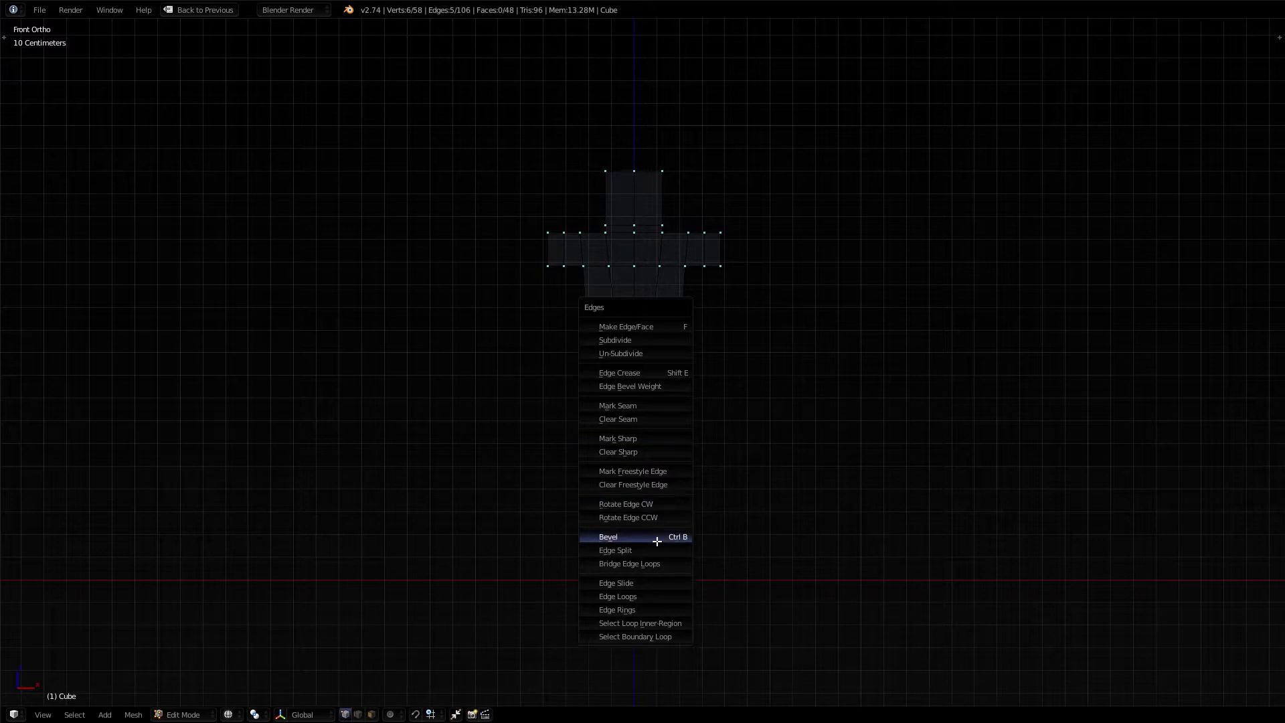
left_click(661, 584)
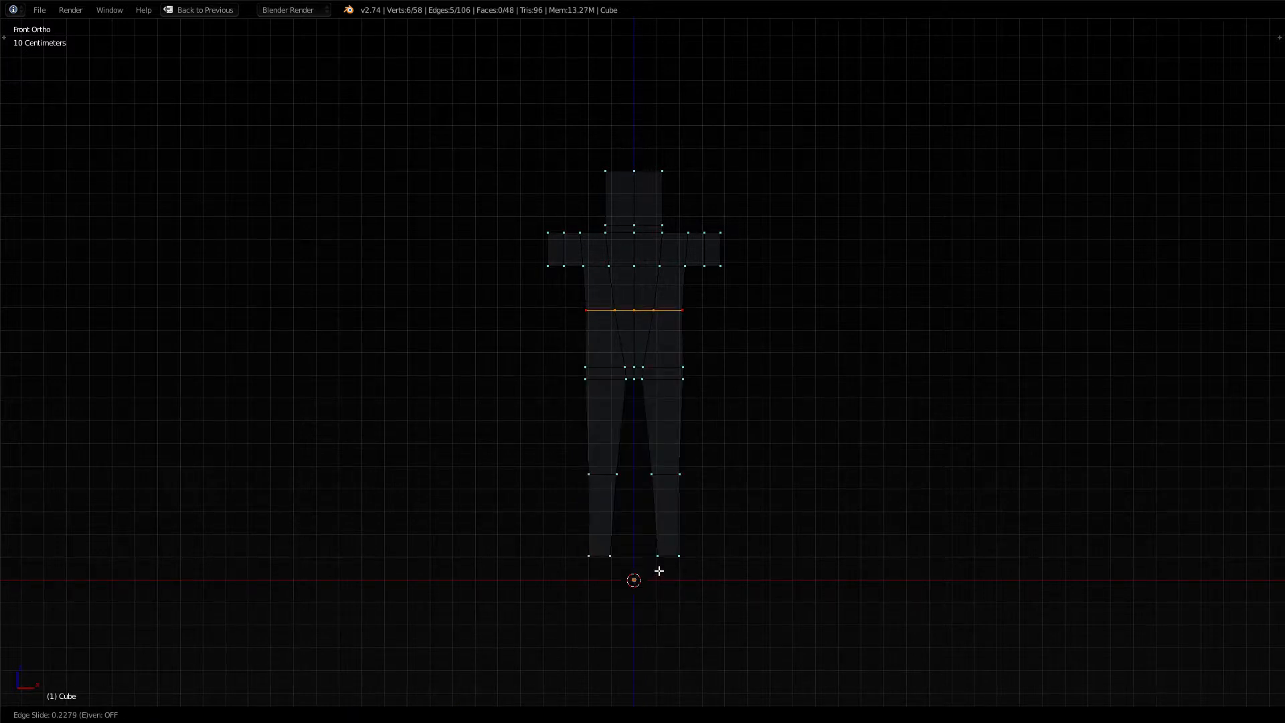
left_click(660, 569)
key("s")
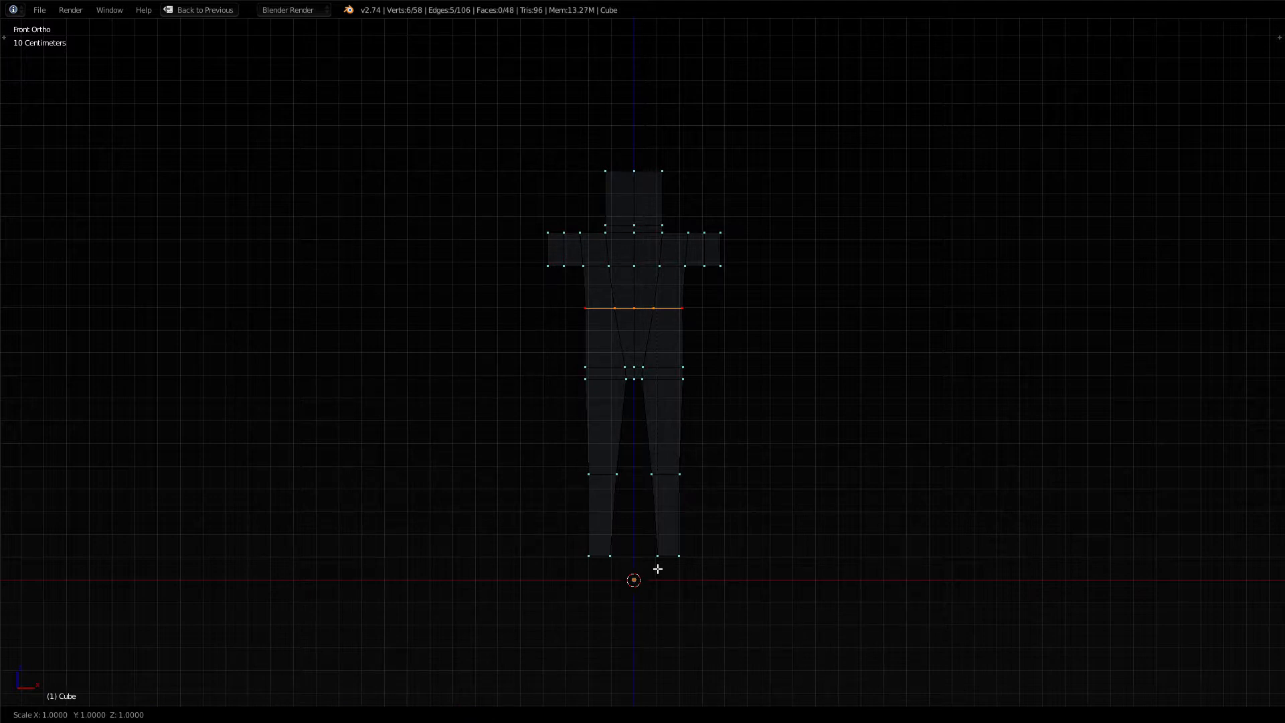
left_click(669, 522)
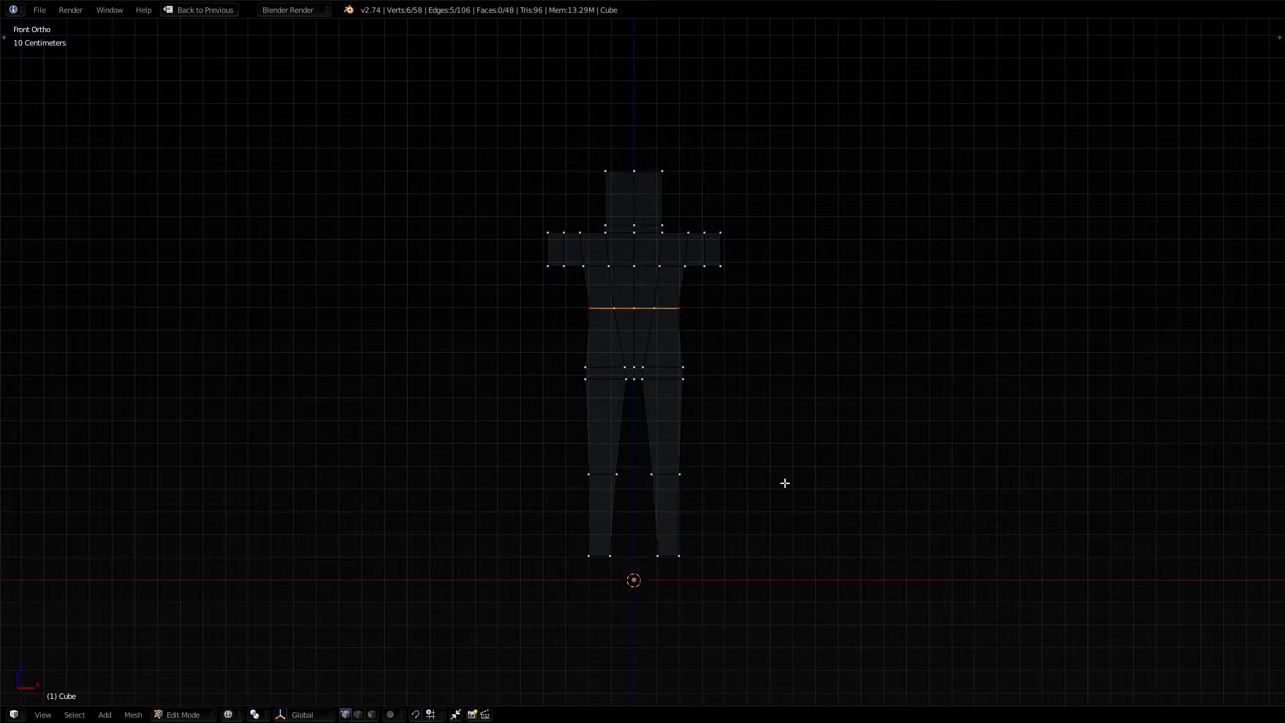
Move the waist loop forward along Y until its front lines up with the front of the hips, and clear the selection
key("KP_3")
key("KP_5")
key("KP_5")
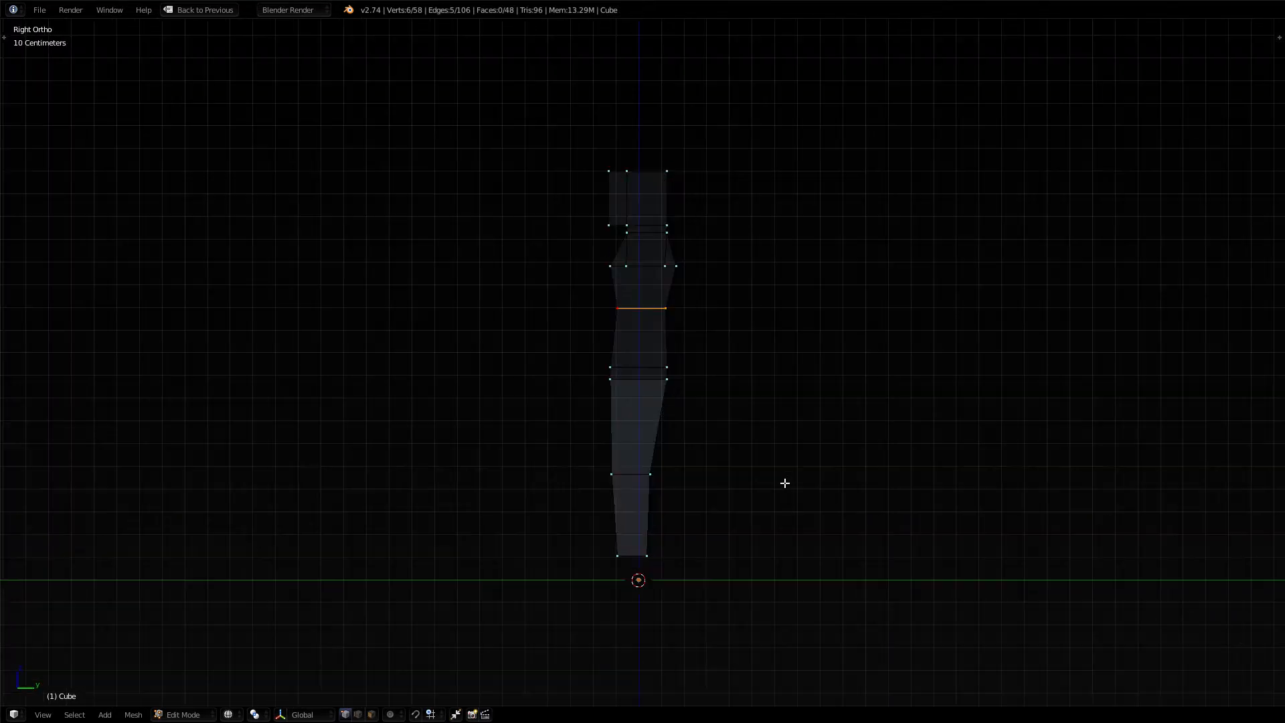
key("z")
middle_click_drag(631, 450, 726, 369)
key("a")
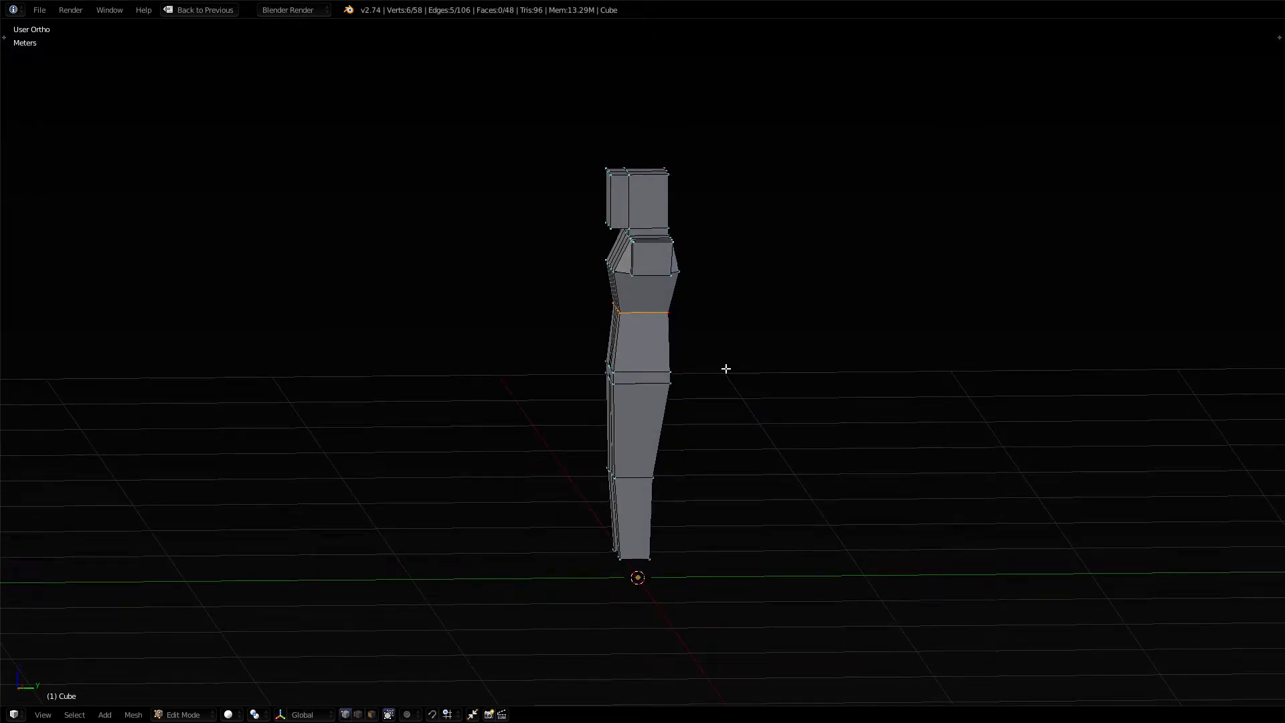
key("g")
key("y")
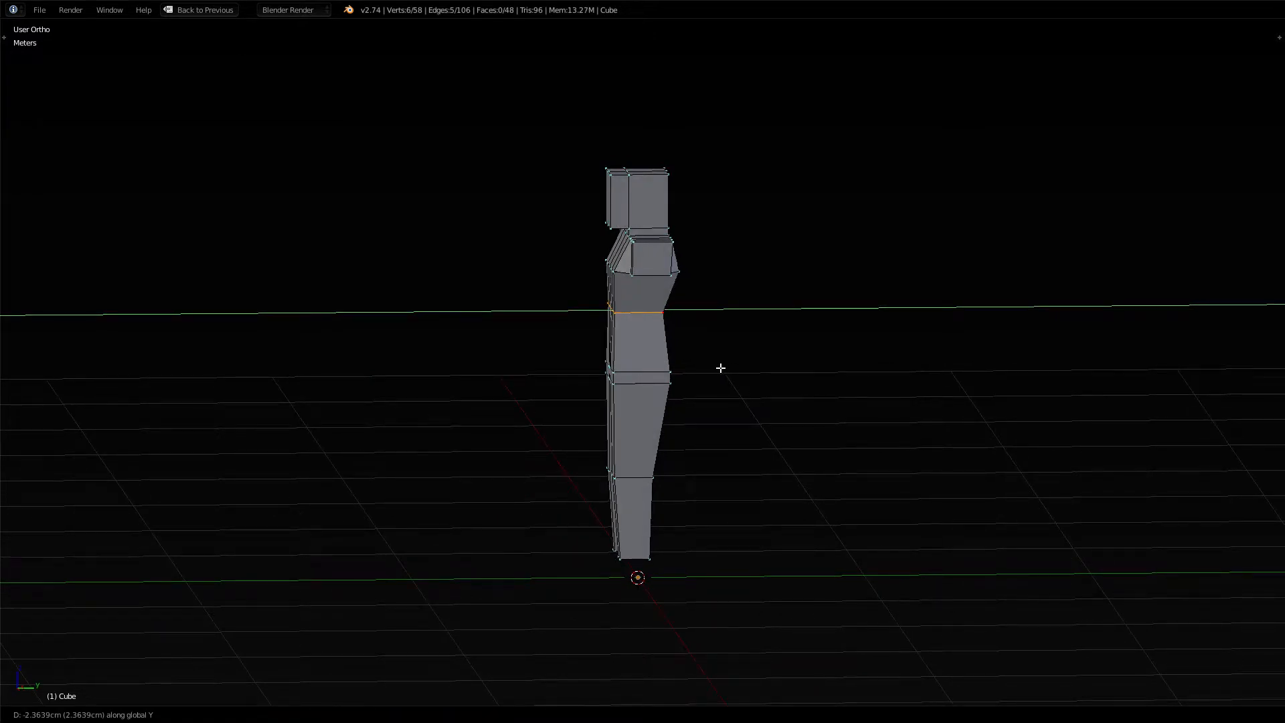
left_click(717, 367)
key("a")
Examine the figure's proportions in perspective from the front, back, side and below
middle_click_drag(699, 398, 838, 414)
middle_click_drag(668, 360, 659, 427)
key("KP_5")
scroll(659, 427, "up", 5)
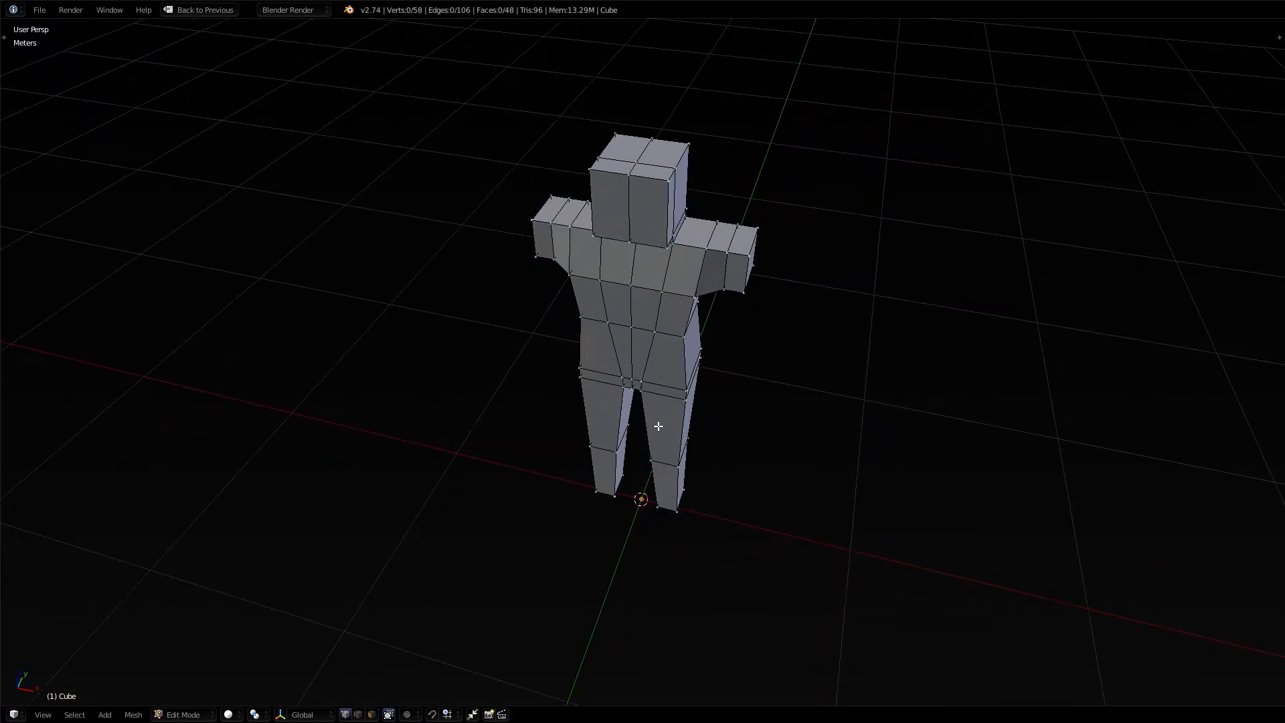
middle_click_drag(662, 418, 654, 344)
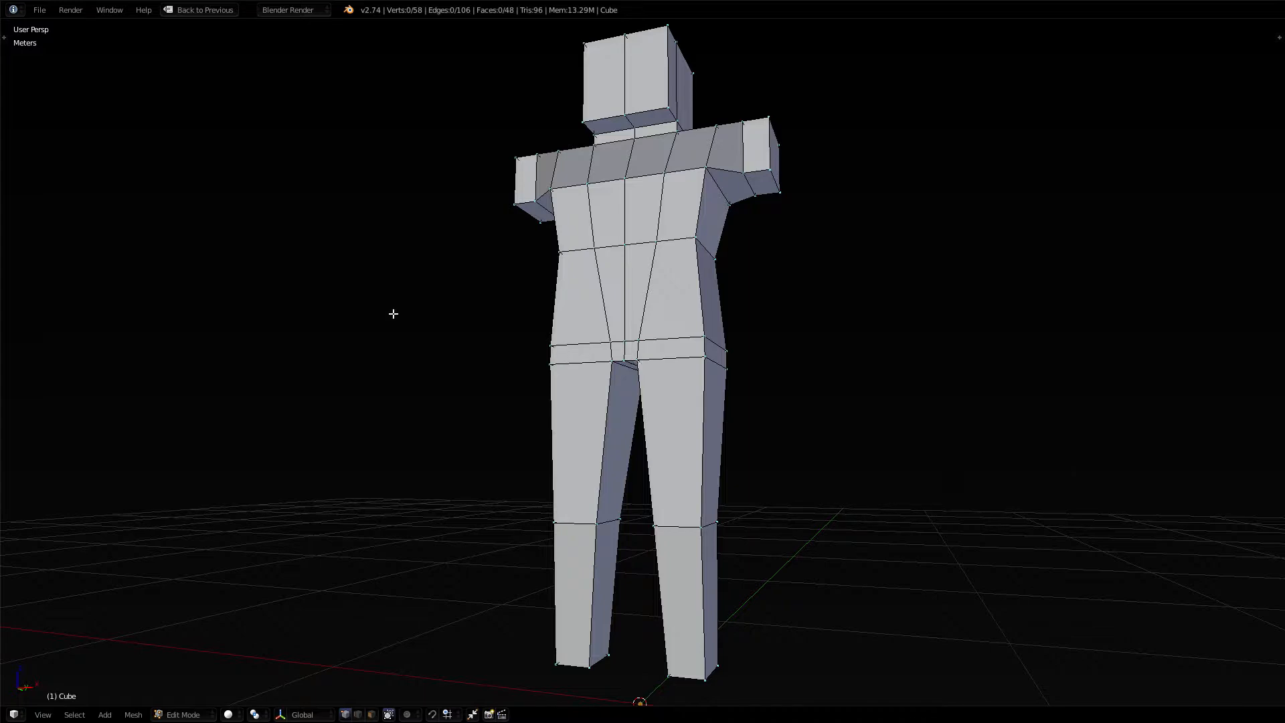
middle_click_drag(312, 315, 284, 341)
middle_click_drag(381, 402, 451, 355)
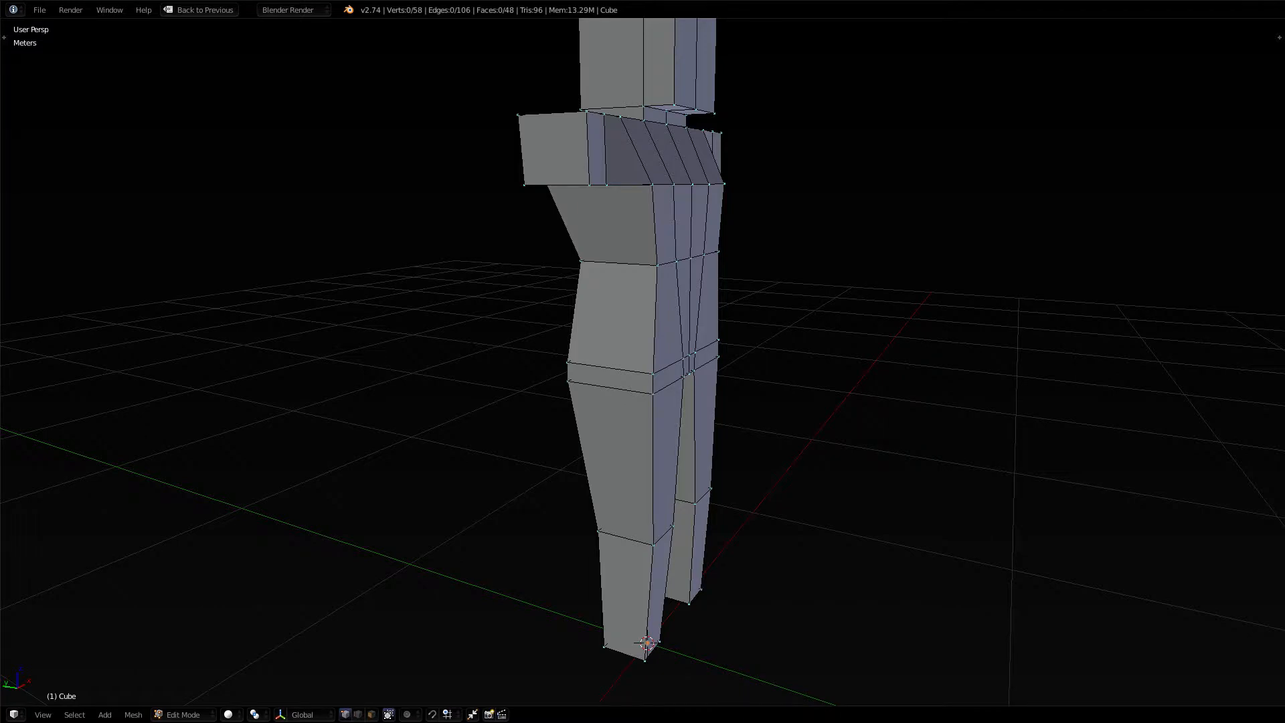
middle_click_drag(773, 394, 667, 484)
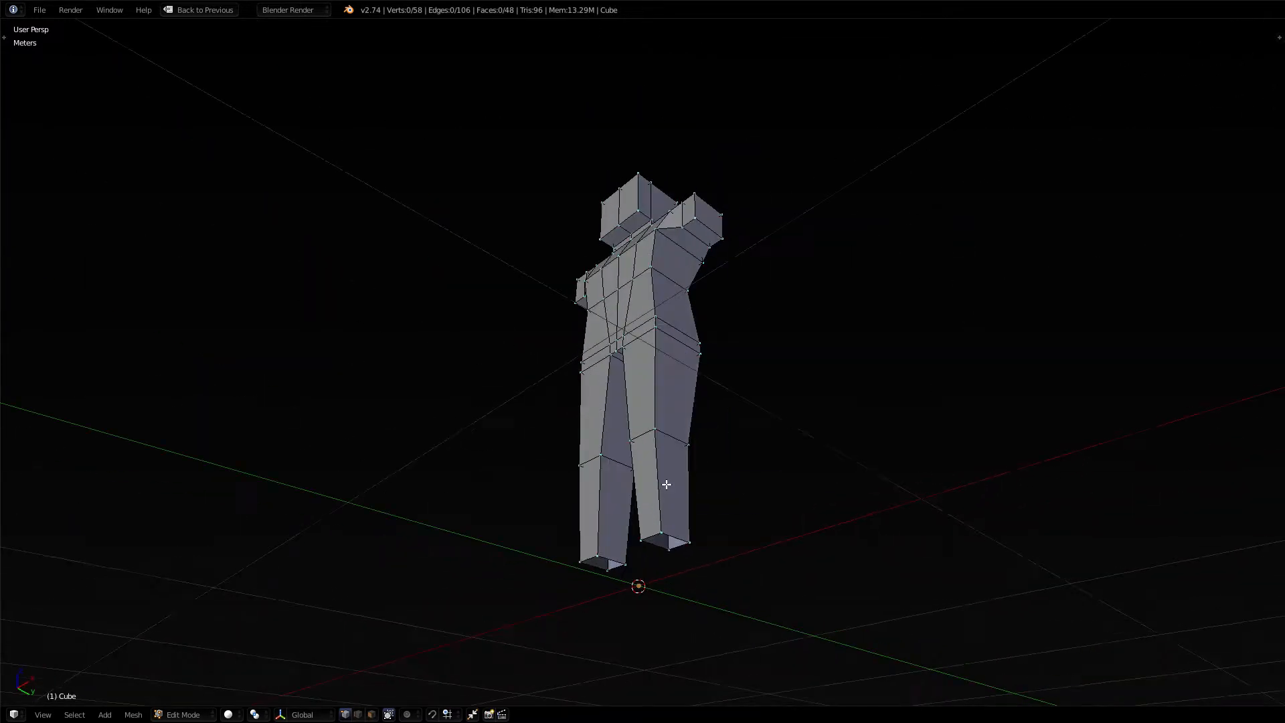
Select the open edge loop at the leg end and extrude it straight down along Z to ground level
right_click(675, 542, "alt")
middle_click_drag(738, 510, 695, 553)
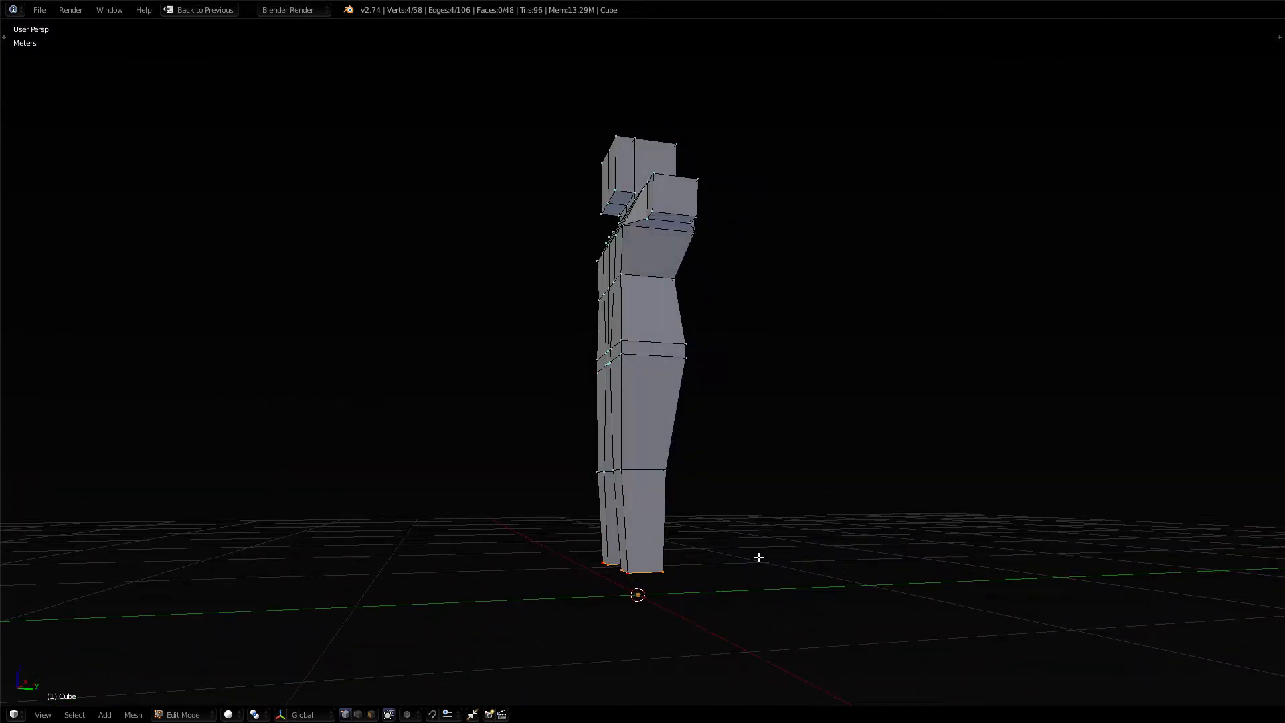
key("e")
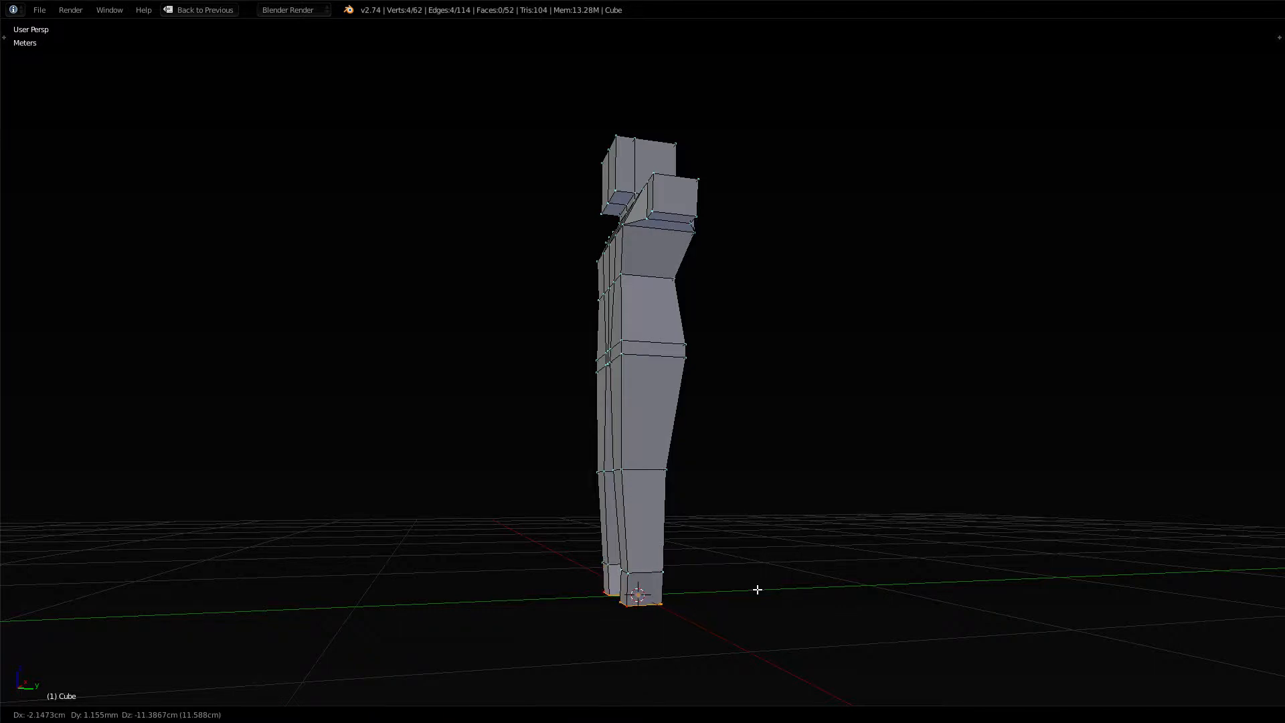
key("z")
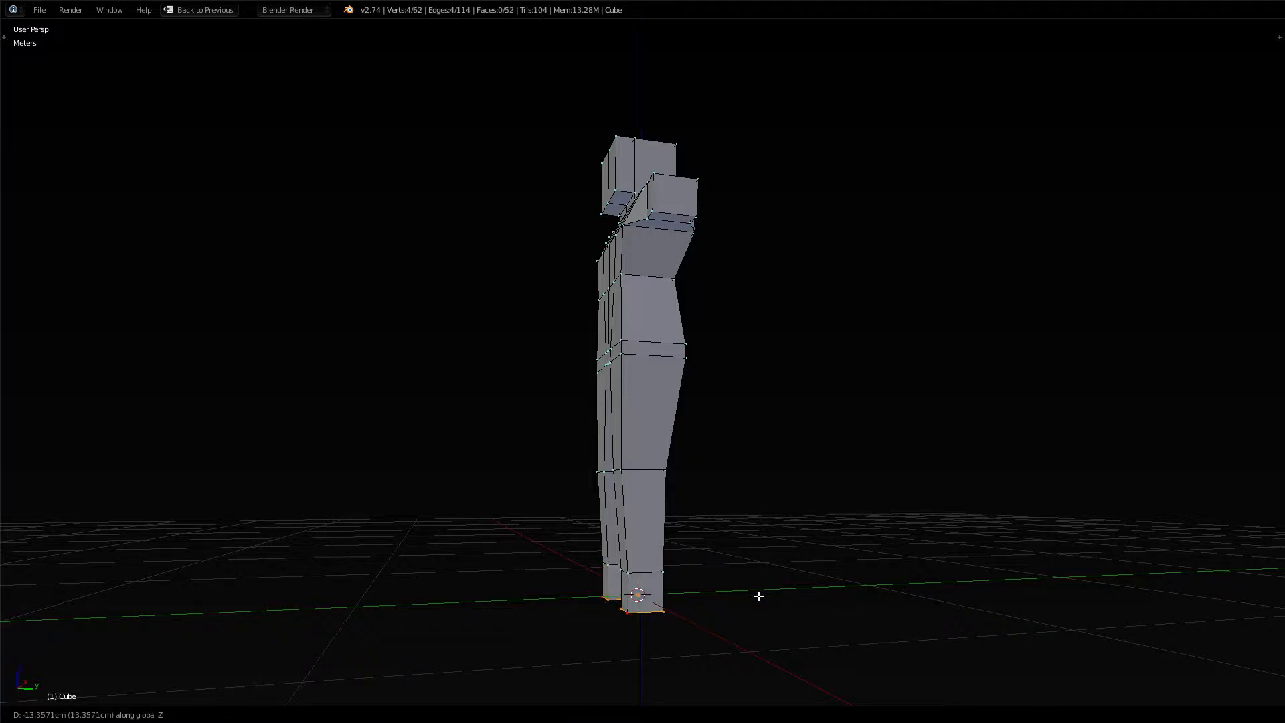
left_click(768, 590)
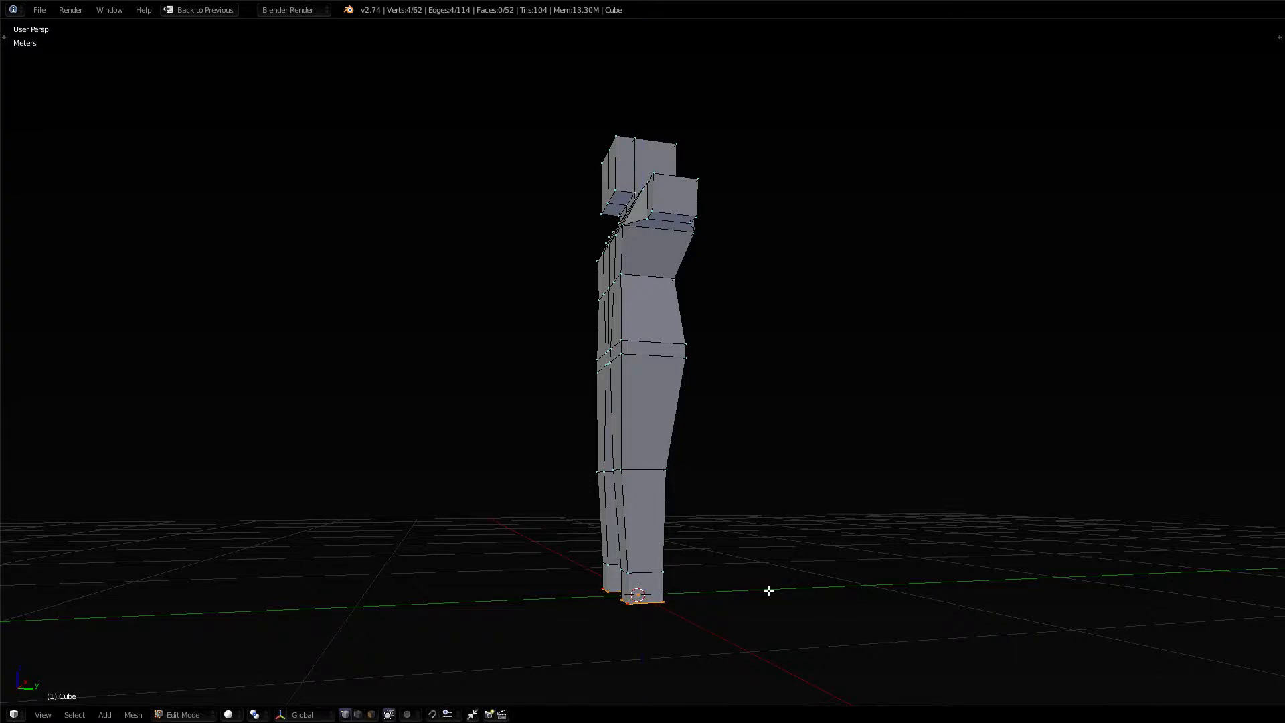
In side wireframe view, raise the two front vertices at the bottom of the leg about 7 cm along Z
key("KP_1")
key("KP_5")
key("KP_3")
key("a")
scroll(574, 631, "up", 2)
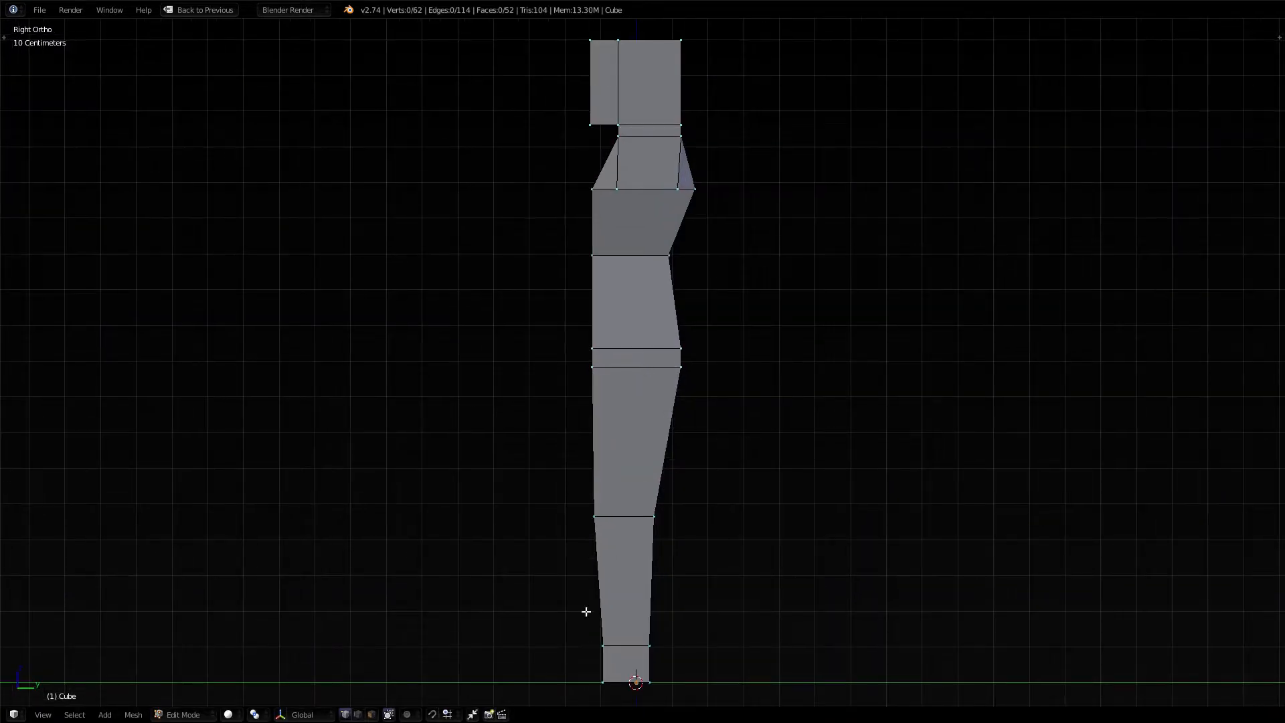
scroll(586, 656, "up", 3)
key("z")
key("c")
left_click_drag(593, 658, 596, 648)
key("Escape")
key("g")
key("z")
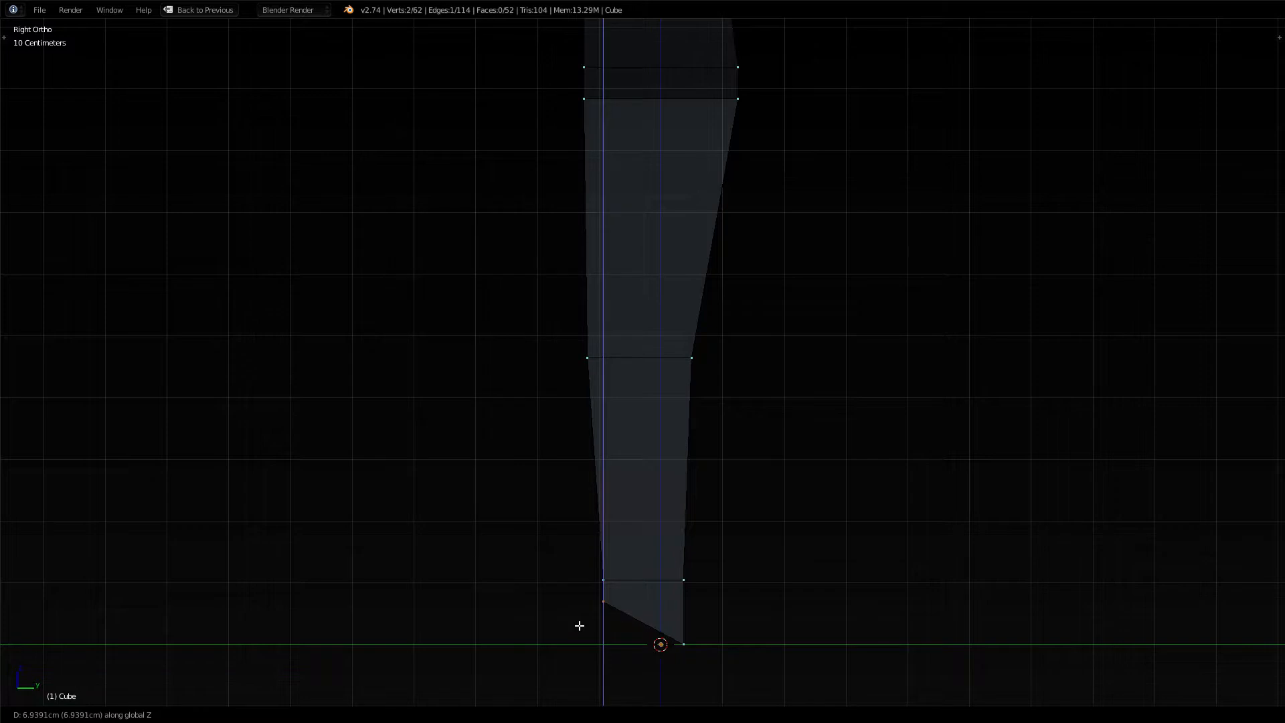
left_click(580, 625)
Select the slanted opening at the bottom of the leg and extrude it about 21 cm forward to form the foot
right_click(621, 614, "shift")
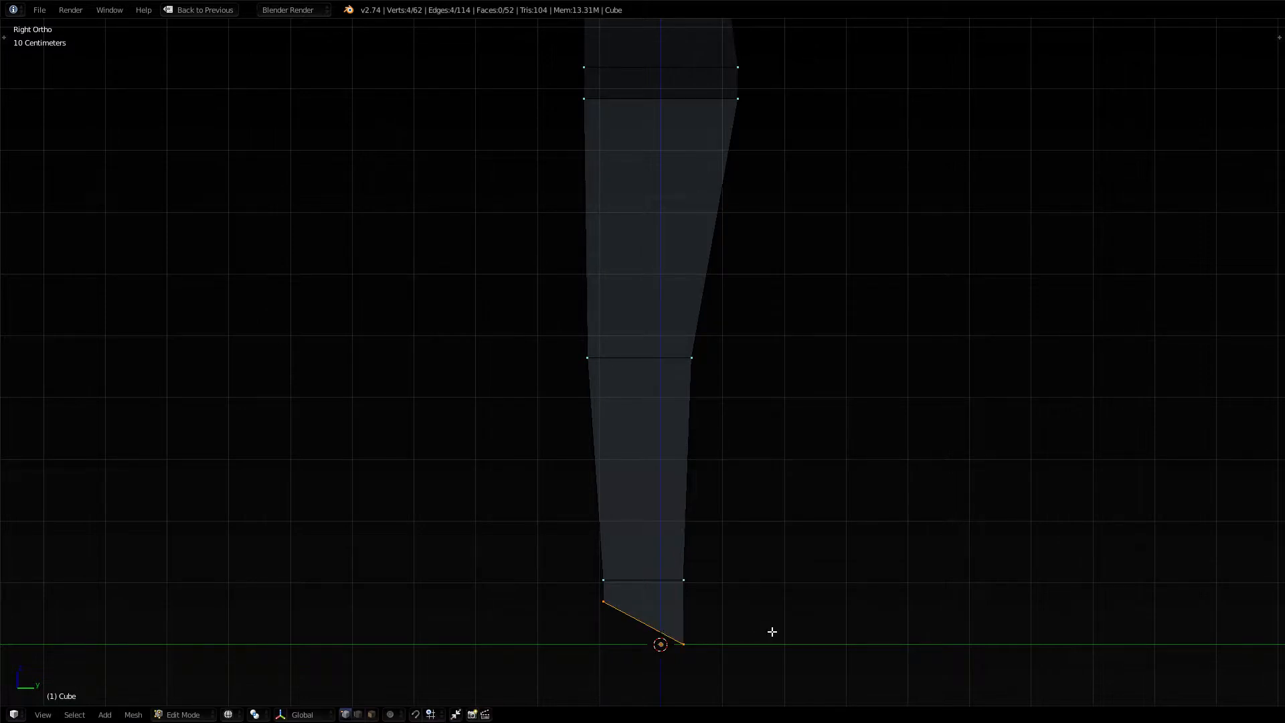
key("e")
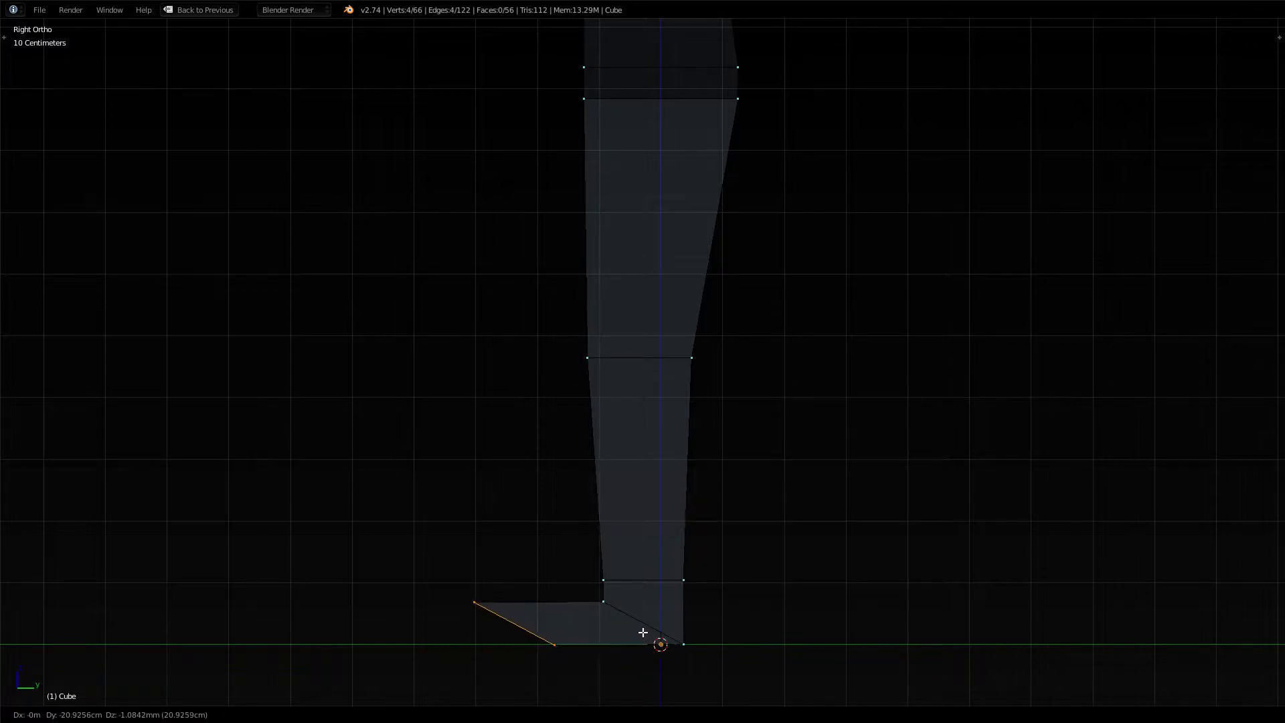
left_click(639, 630)
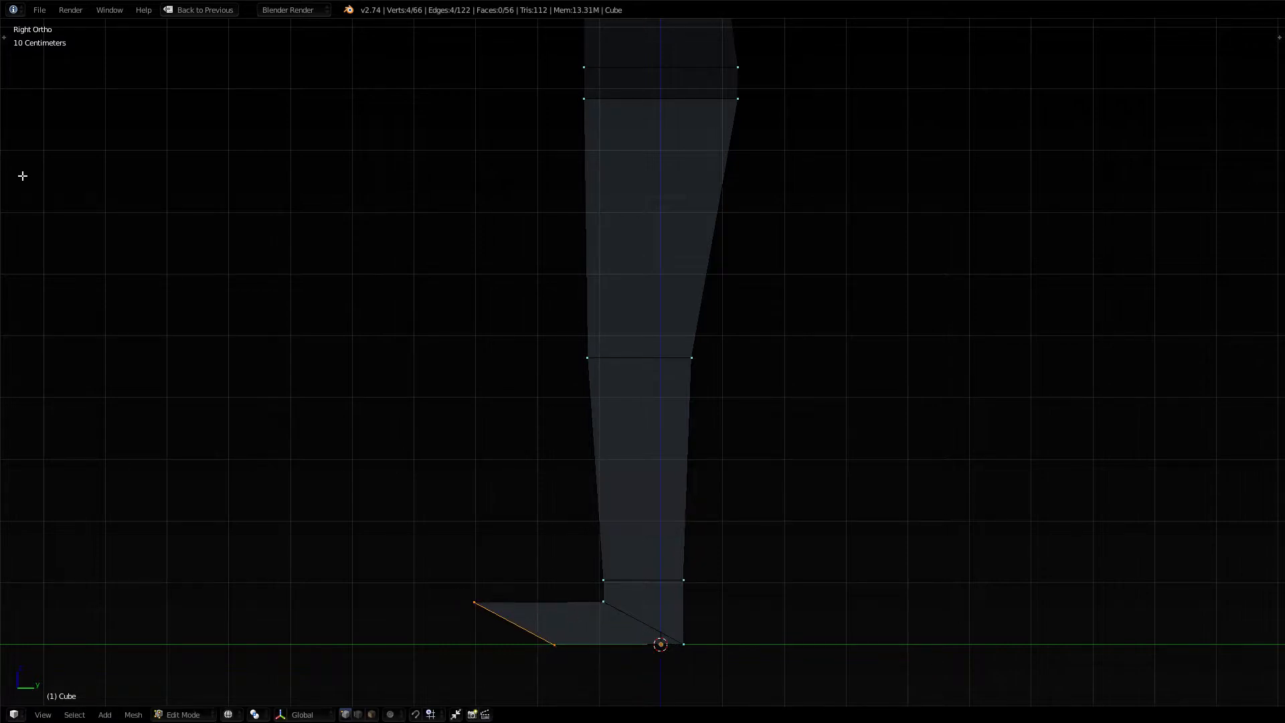
Move the upper toe vertices about 13 cm back and 2.6 cm down, directly above the lower toe vertices
right_click(475, 603)
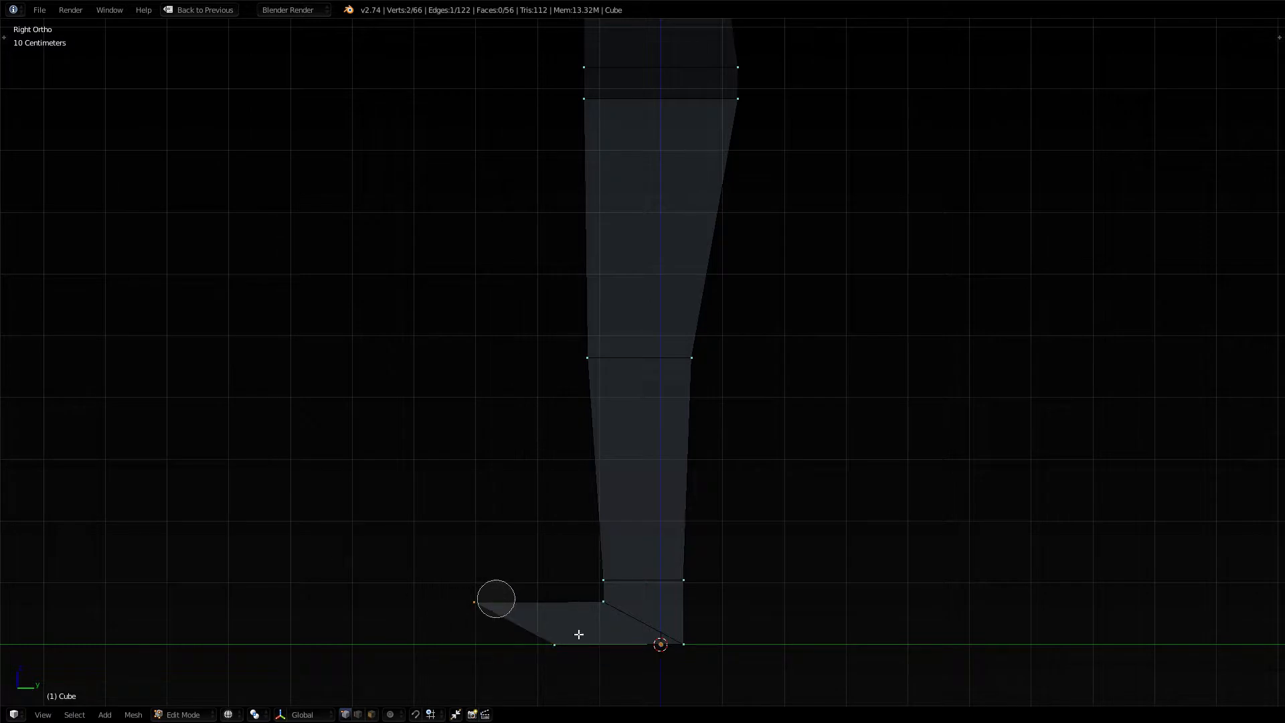
right_click(794, 643)
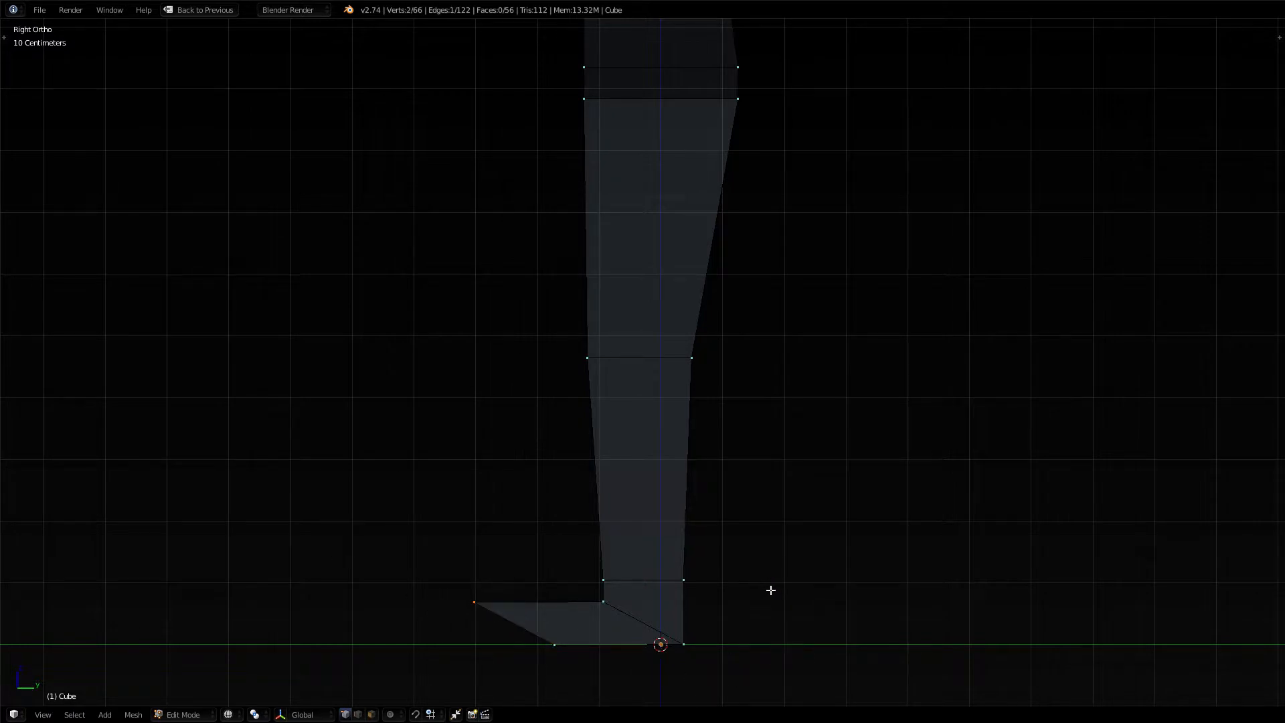
key("g")
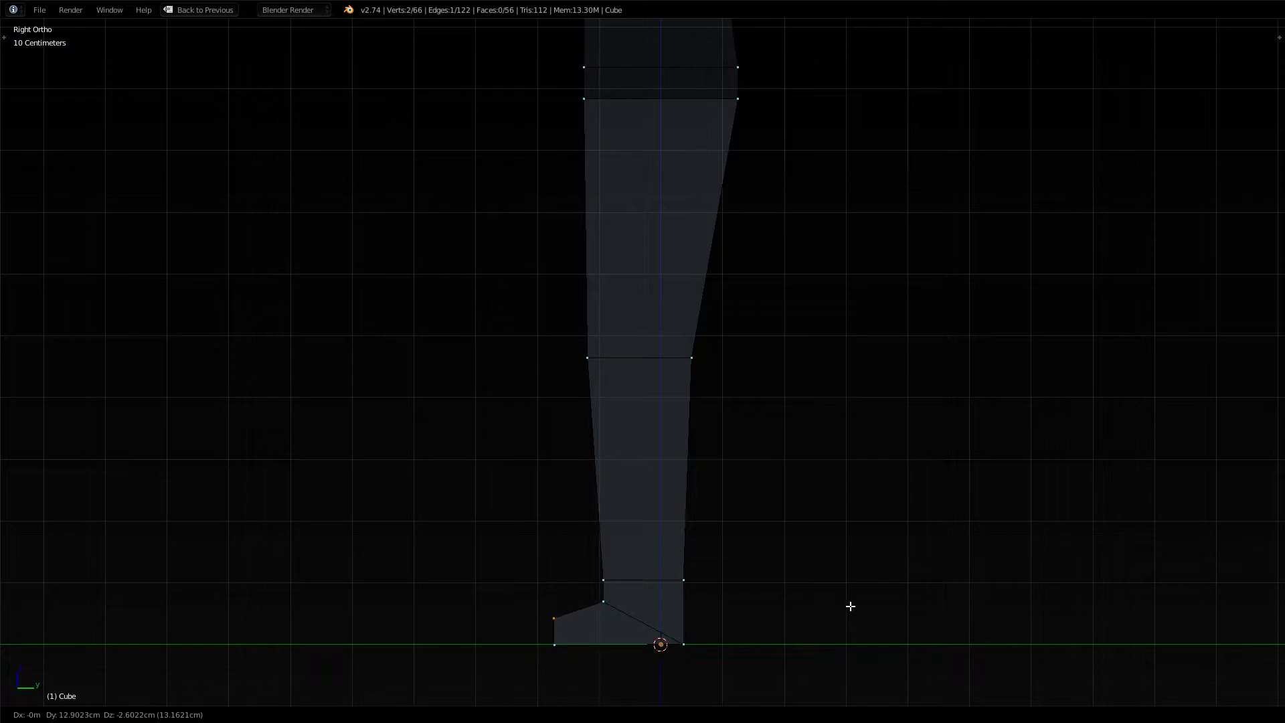
left_click(850, 605)
Select all four vertices of the toe end and move them about 6 cm forward to lengthen the foot
key("c")
left_click_drag(560, 614, 553, 631)
right_click(554, 631)
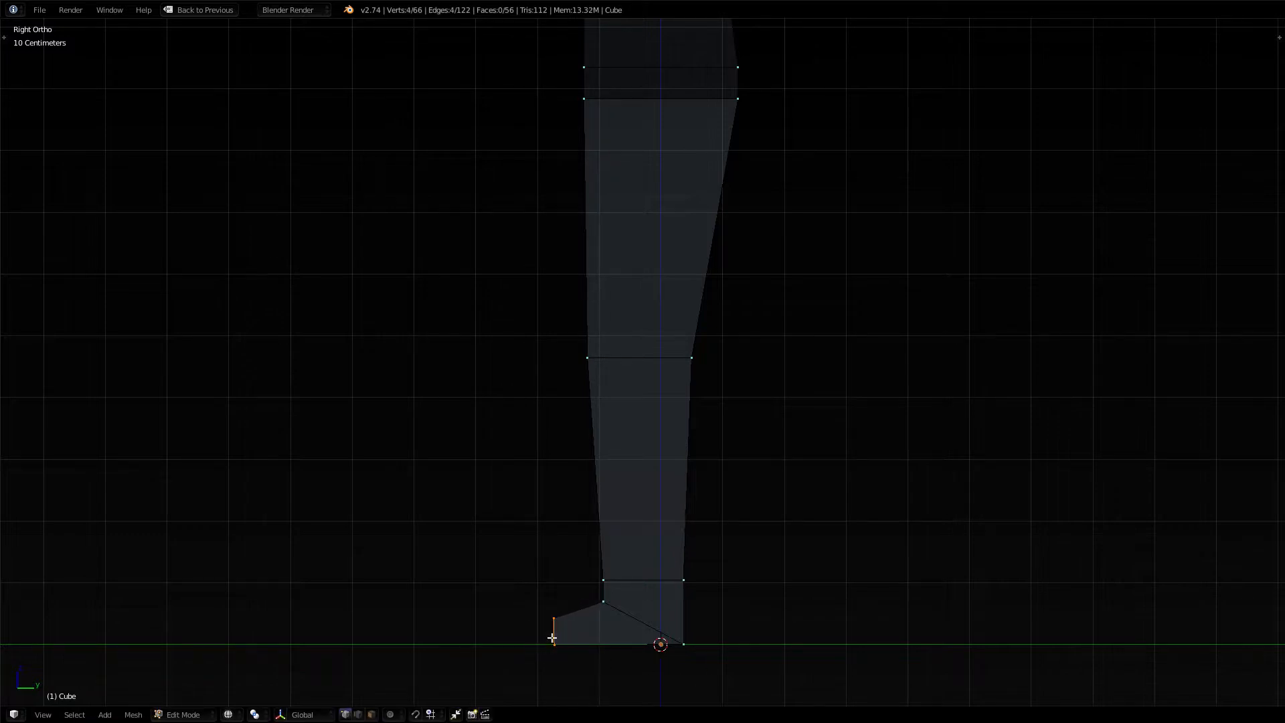
key("g")
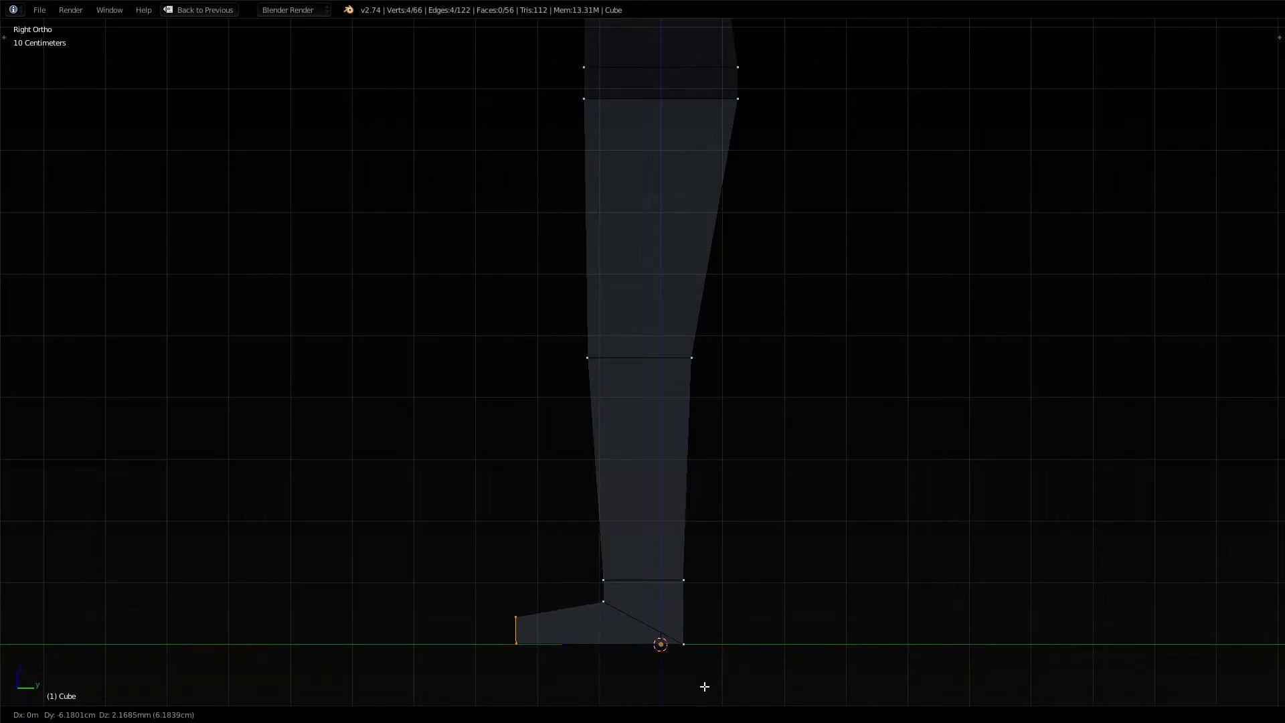
left_click(705, 686)
Select the ankle and upper foot vertices, raise them about 1.2 cm along Z, and clear the selection
key("c")
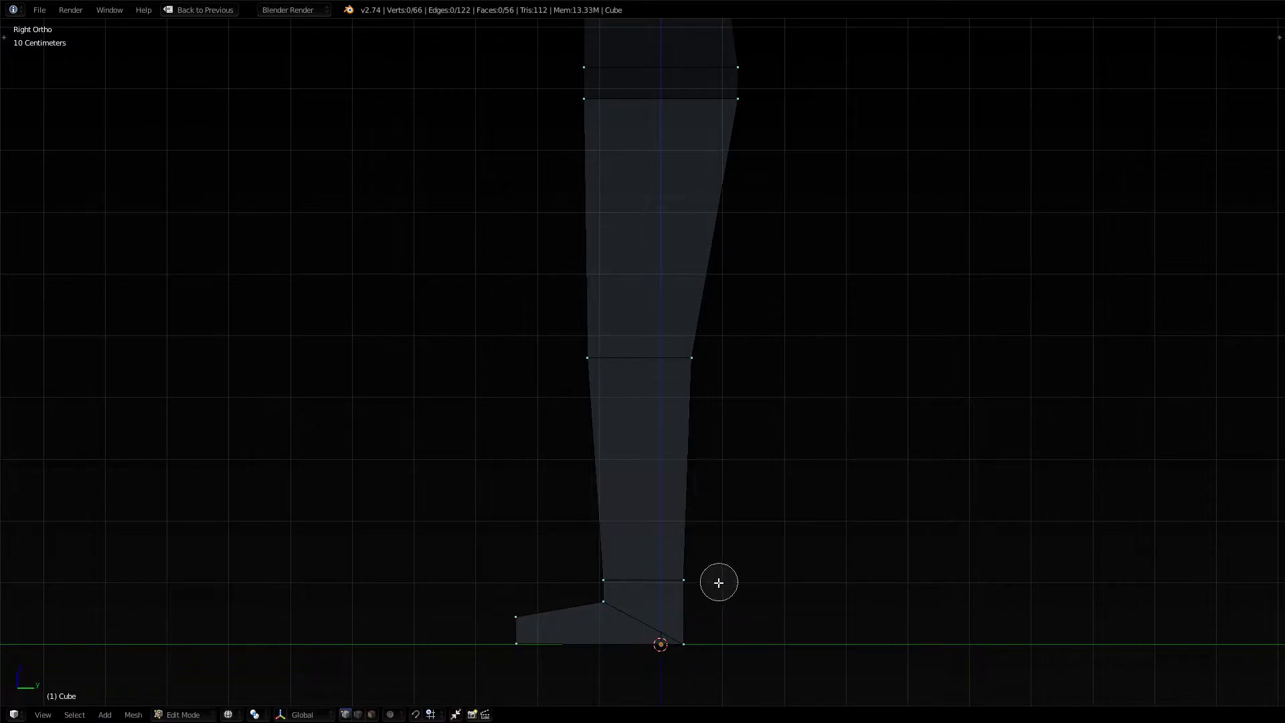
mouse_move(705, 600)
left_mouse_down()
mouse_move(605, 585)
mouse_move(520, 614)
left_mouse_up()
right_click(519, 614)
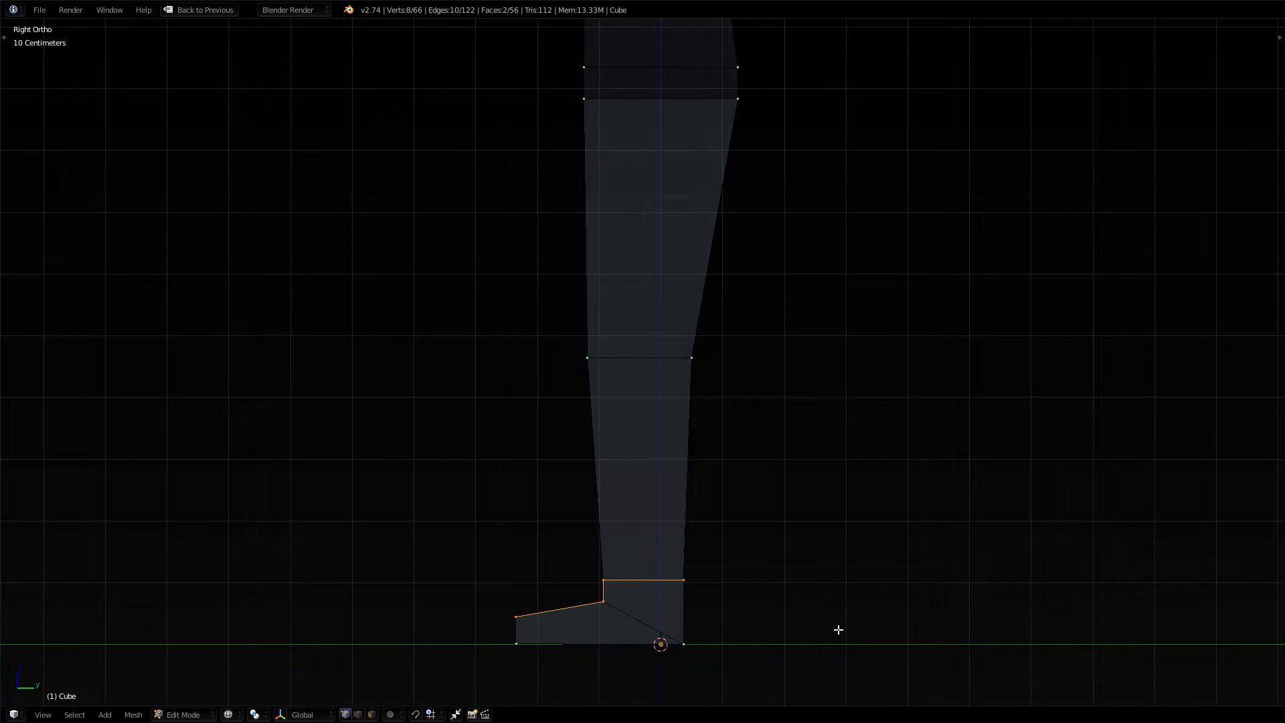
key("g")
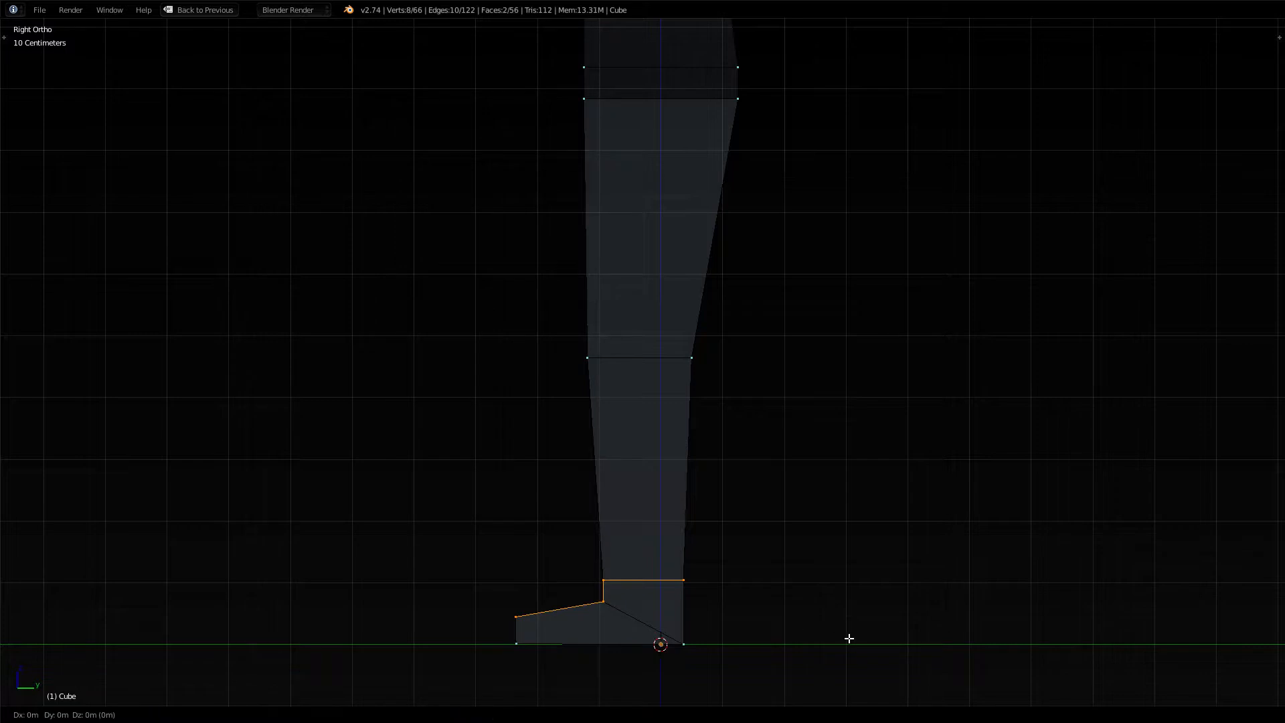
key("z")
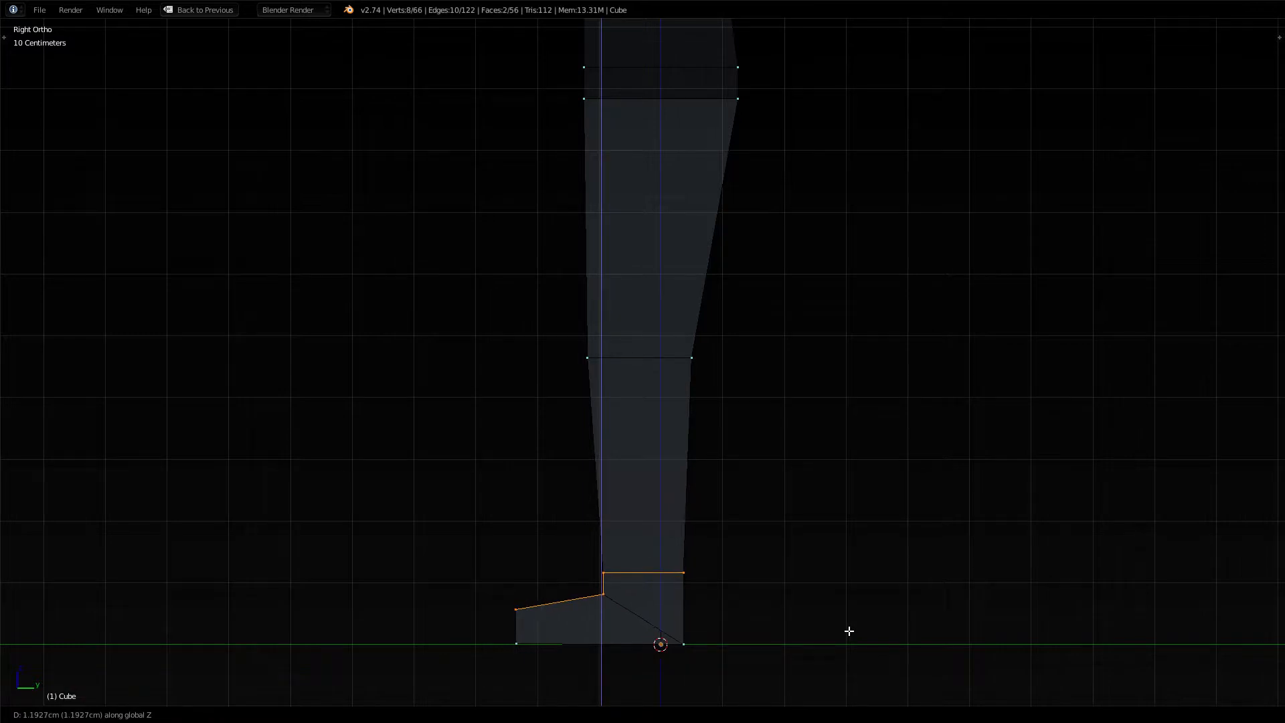
left_click(849, 631)
key("a")
mouse_move(777, 620)
middle_mouse_down()
mouse_move(769, 595)
mouse_move(818, 585)
mouse_move(838, 637)
mouse_move(805, 639)
mouse_move(769, 613)
mouse_move(783, 597)
mouse_move(785, 613)
mouse_move(739, 612)
mouse_move(829, 605)
mouse_move(786, 589)
mouse_move(789, 605)
mouse_move(820, 610)
middle_mouse_up()
key("z")
right_click(714, 648, "alt")
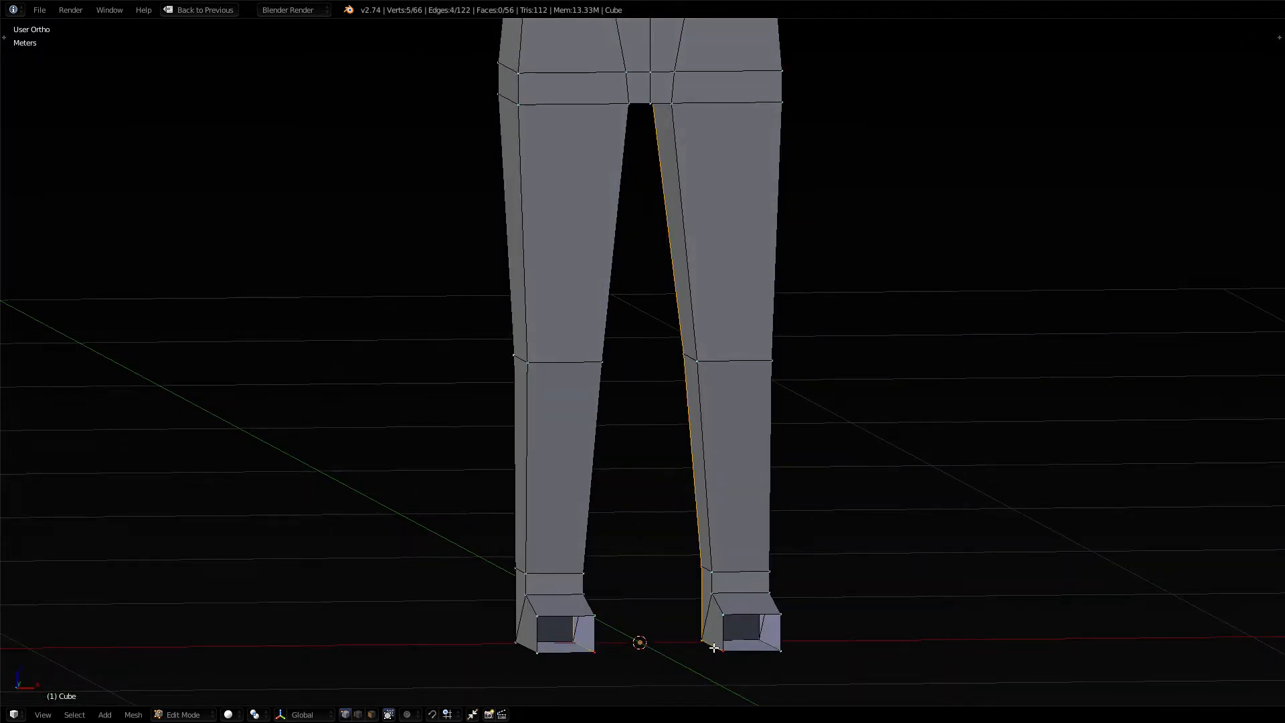
middle_click_drag(743, 660, 670, 668)
key("a")
In wireframe, select the four sole vertices of the foot and scale them to about 1.3 along X
key("z")
key("c")
left_click_drag(482, 649, 601, 654)
right_click(599, 657)
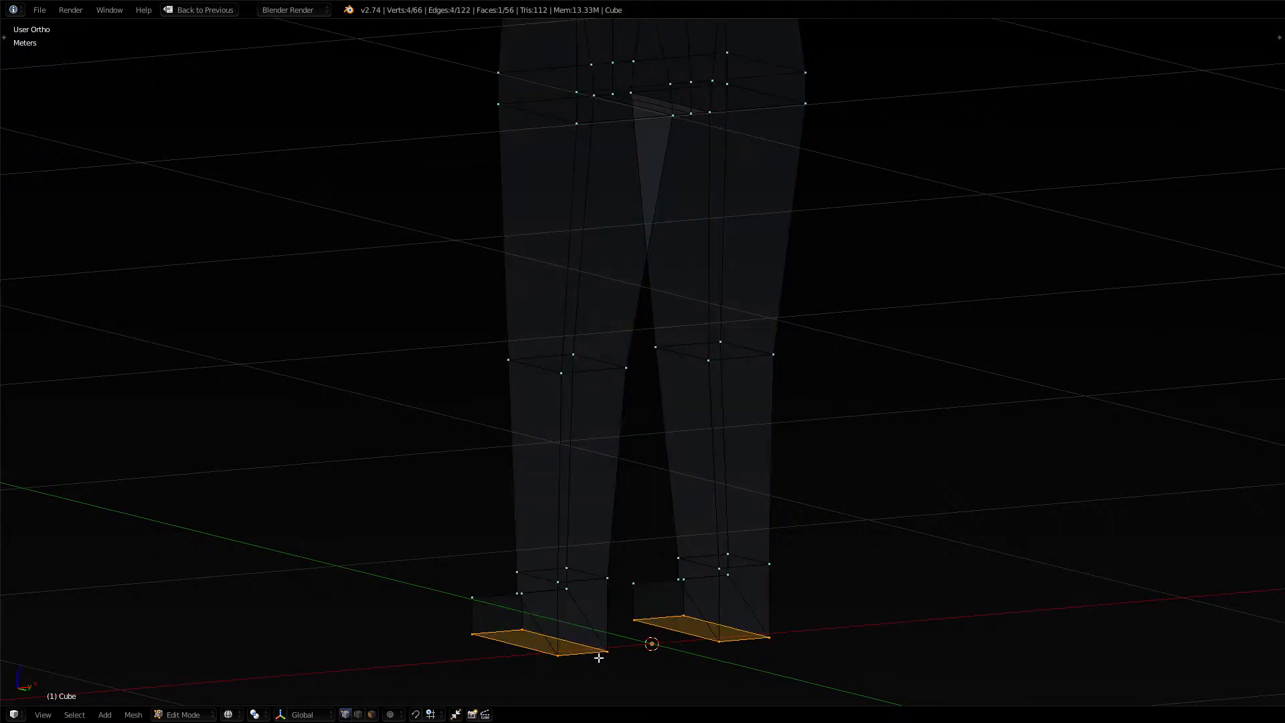
key("s")
key("x")
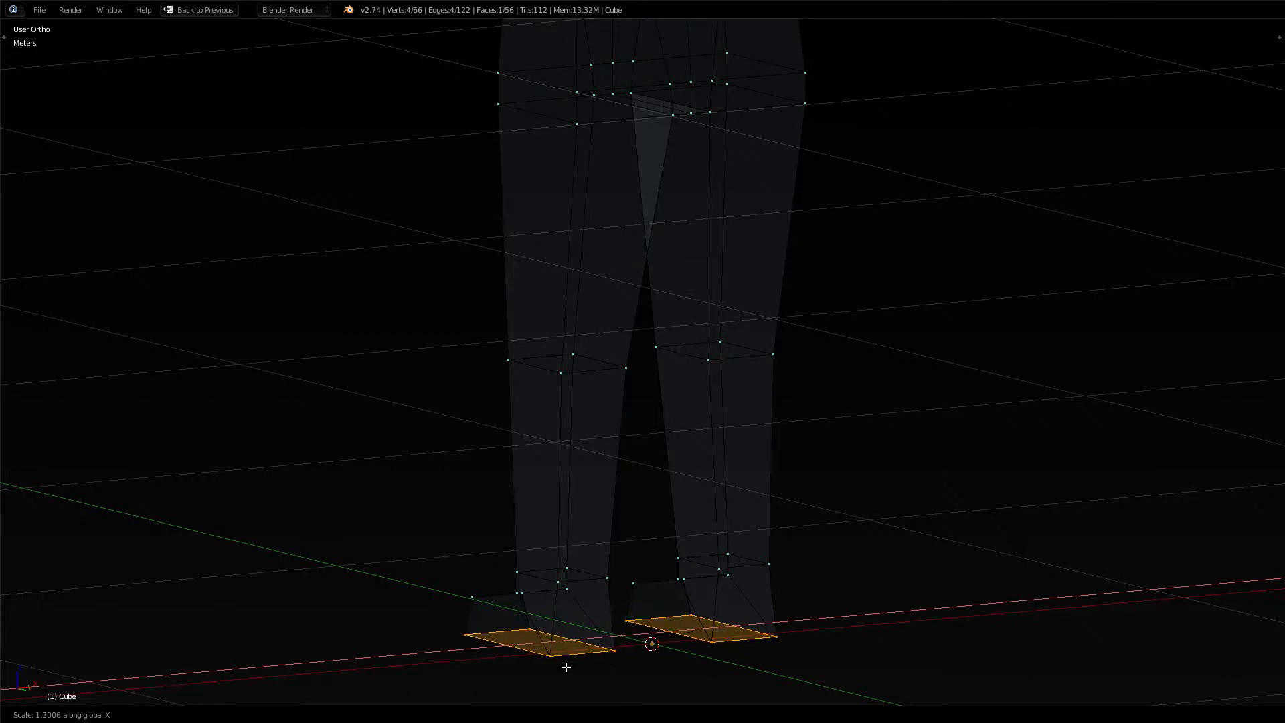
left_click(567, 667)
key("a")
Select the four toe-end vertices of the foot, scale them to about 1.09 along X, and clear the selection
middle_click_drag(574, 666, 628, 26)
key("c")
left_click_drag(505, 642, 585, 657)
right_click(481, 676)
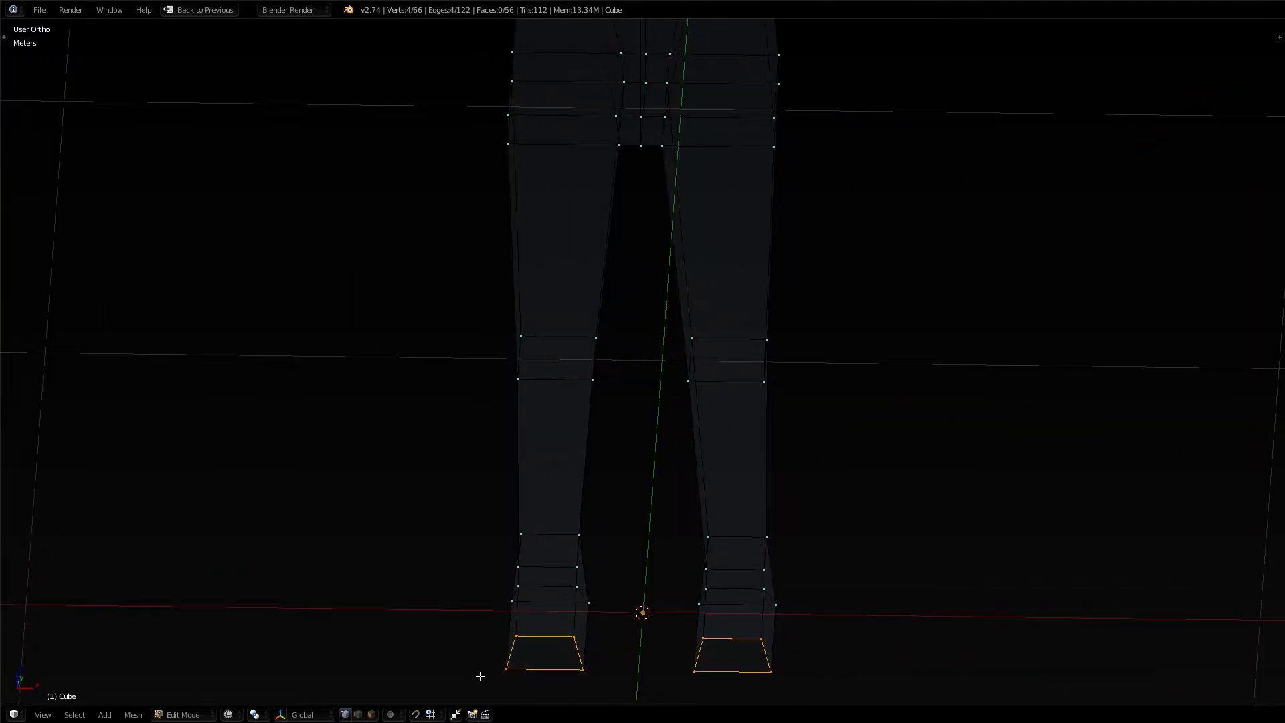
key("s")
key("y")
key("x")
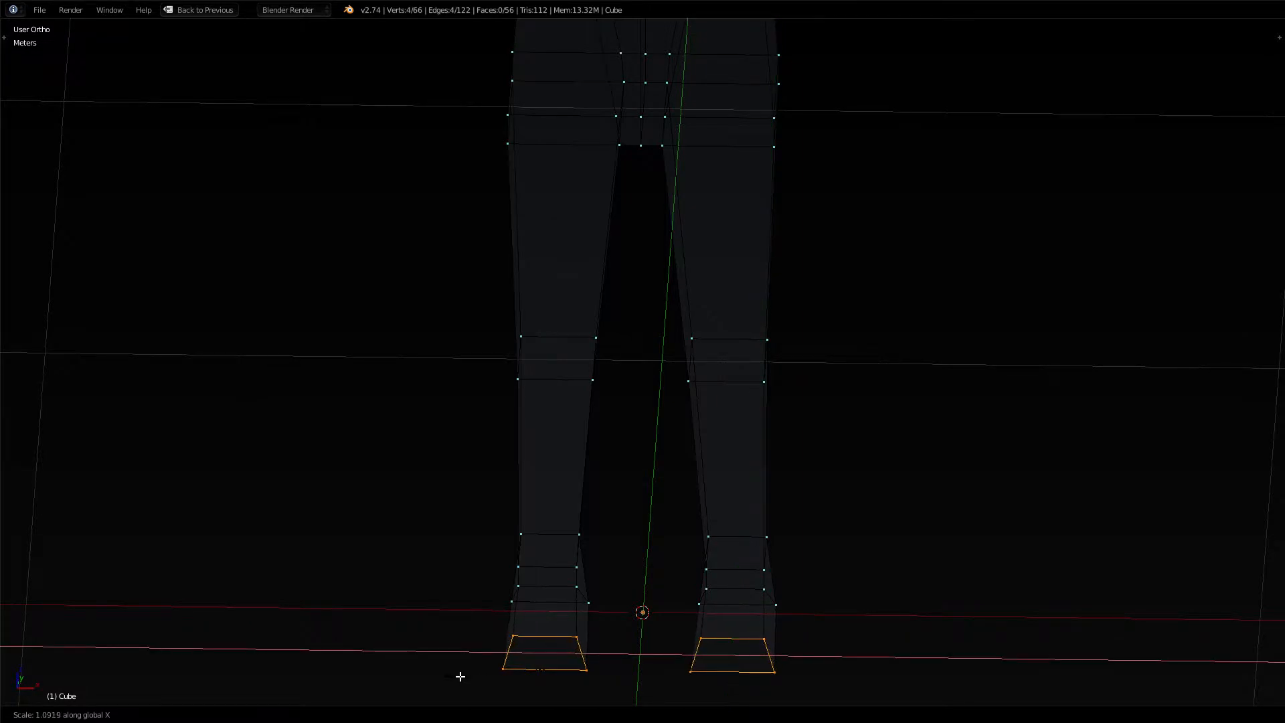
left_click(464, 680)
key("a")
middle_click_drag(603, 663, 539, 625)
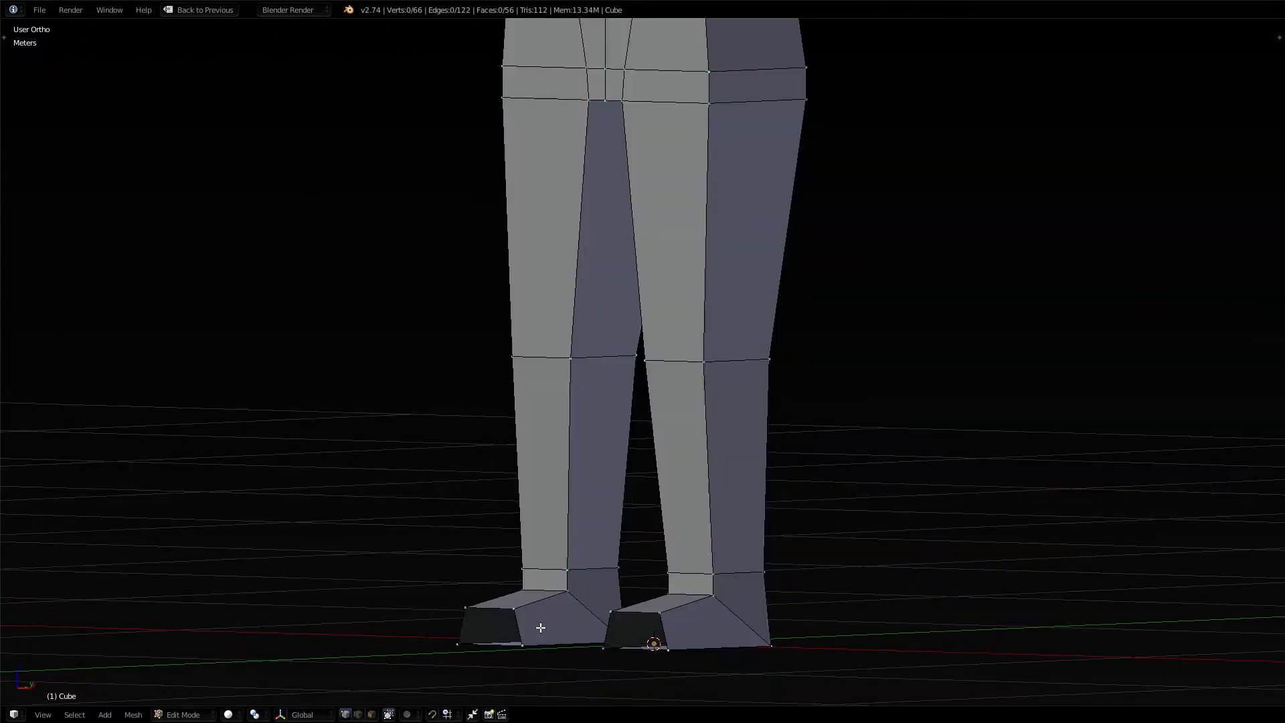
middle_click_drag(458, 490, 384, 464)
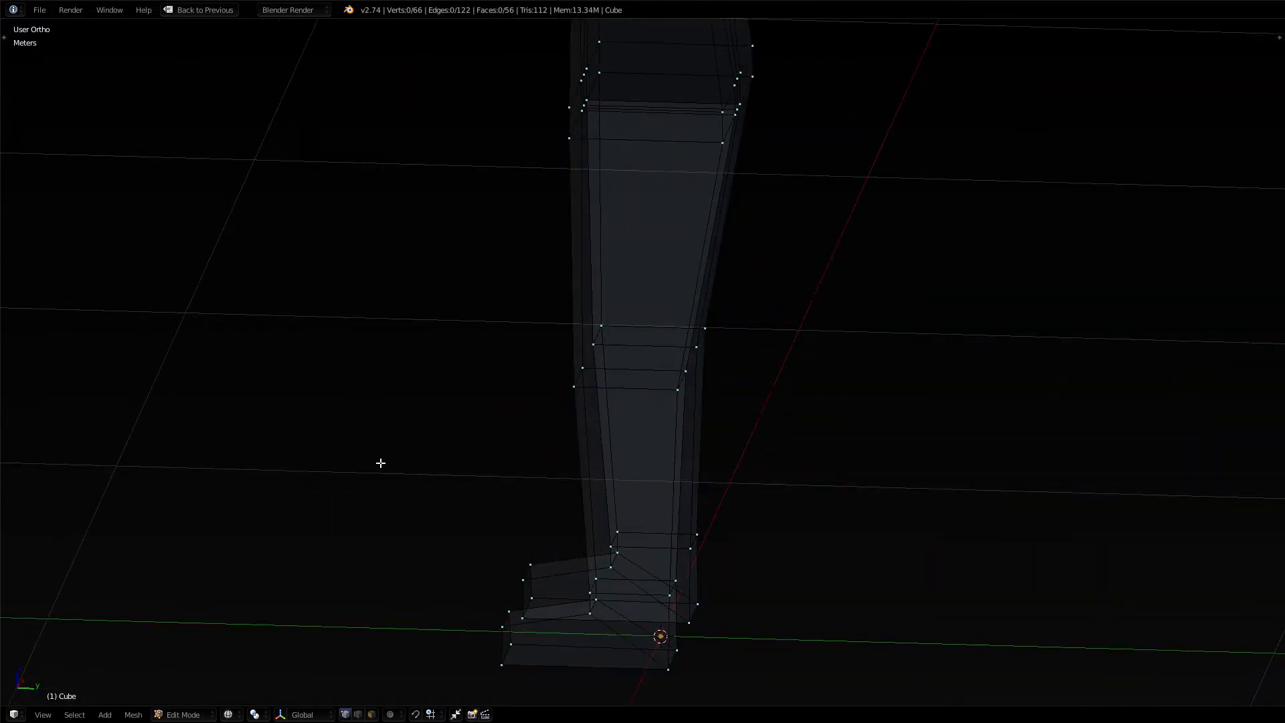
key("z")
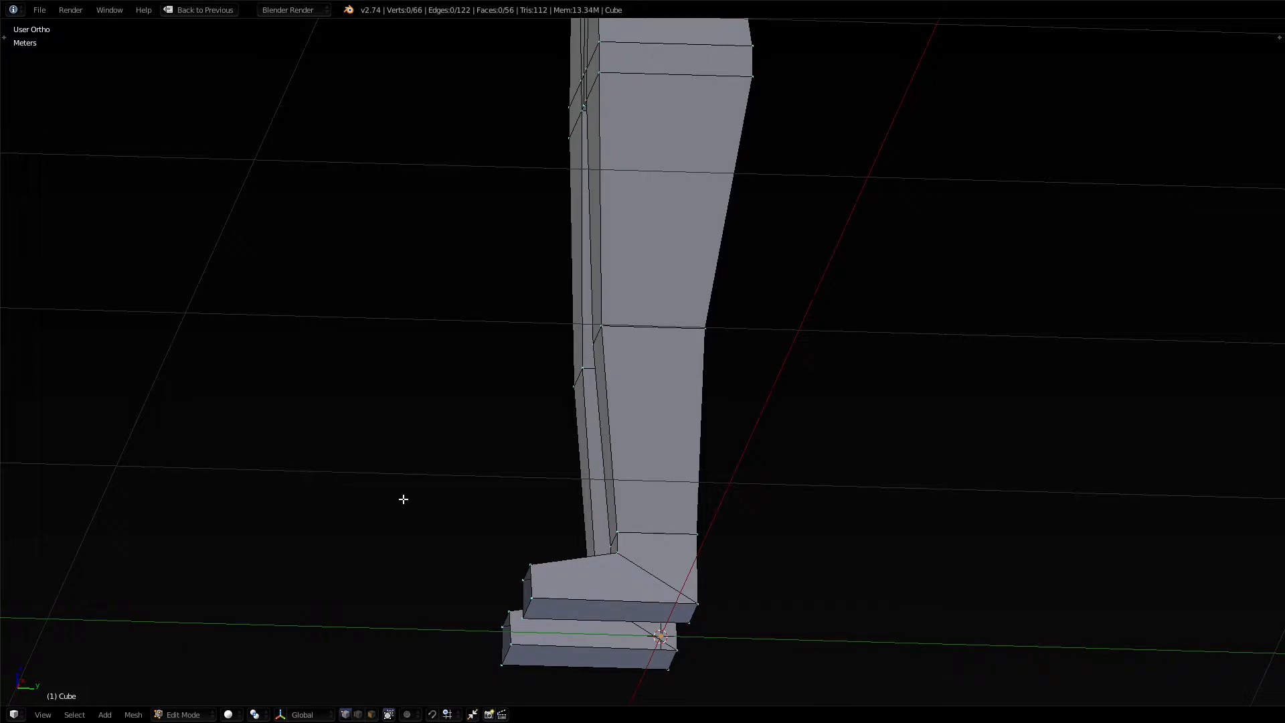
middle_click_drag(422, 511, 501, 587)
key("z")
key("c")
mouse_move(586, 663)
left_mouse_down()
mouse_move(648, 664)
mouse_move(656, 616)
mouse_move(751, 642)
left_mouse_up()
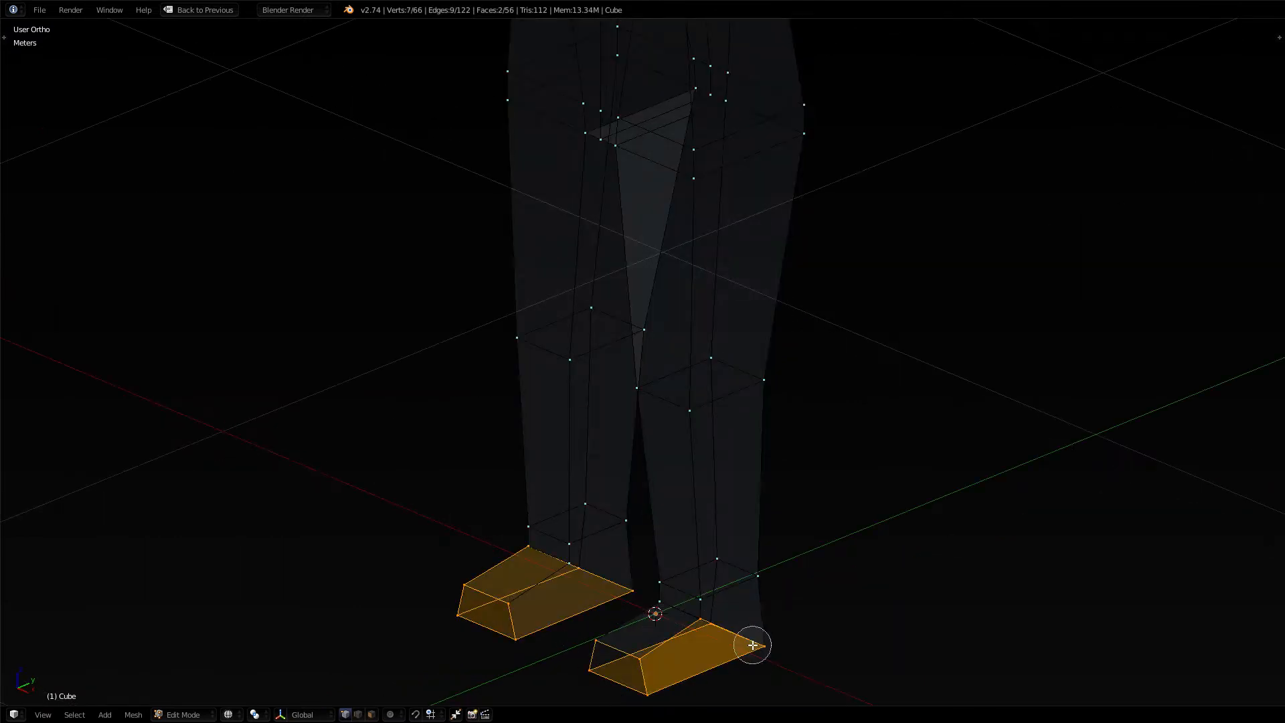
left_click(655, 611)
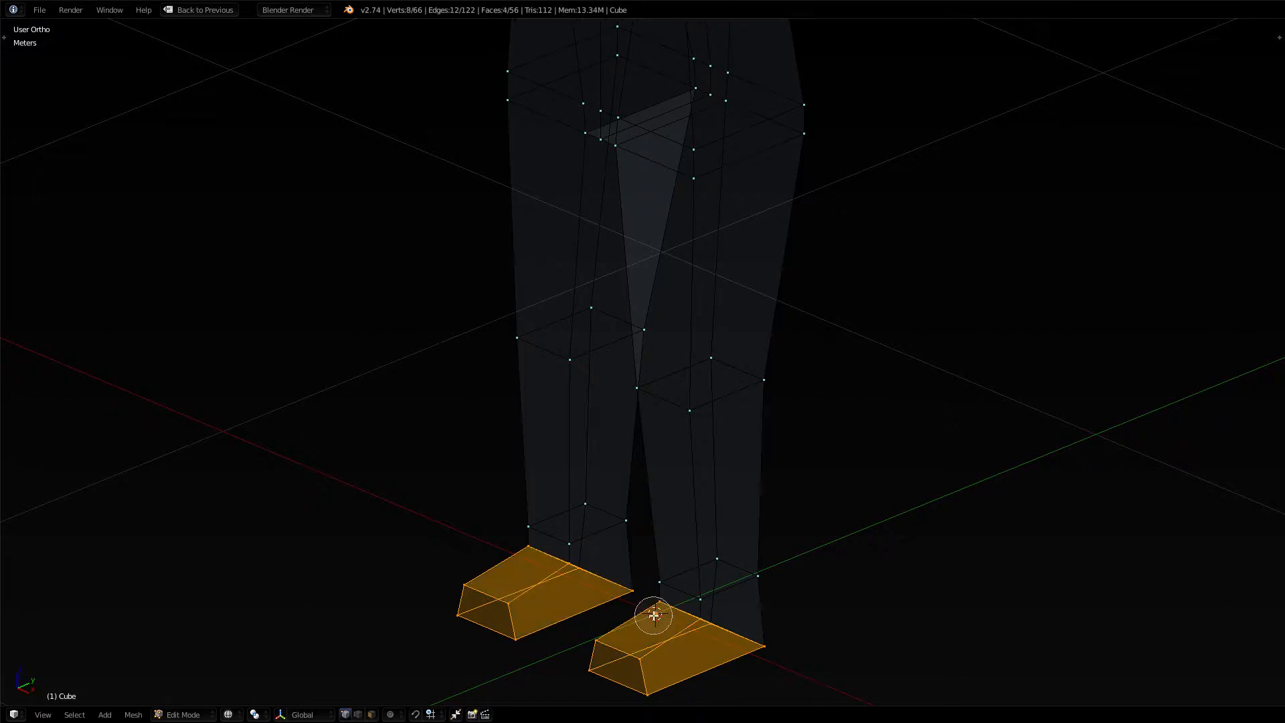
right_click(703, 657)
mouse_move(786, 648)
middle_mouse_down()
mouse_move(700, 634)
mouse_move(733, 616)
mouse_move(740, 594)
mouse_move(663, 632)
mouse_move(789, 614)
mouse_move(654, 670)
middle_mouse_up()
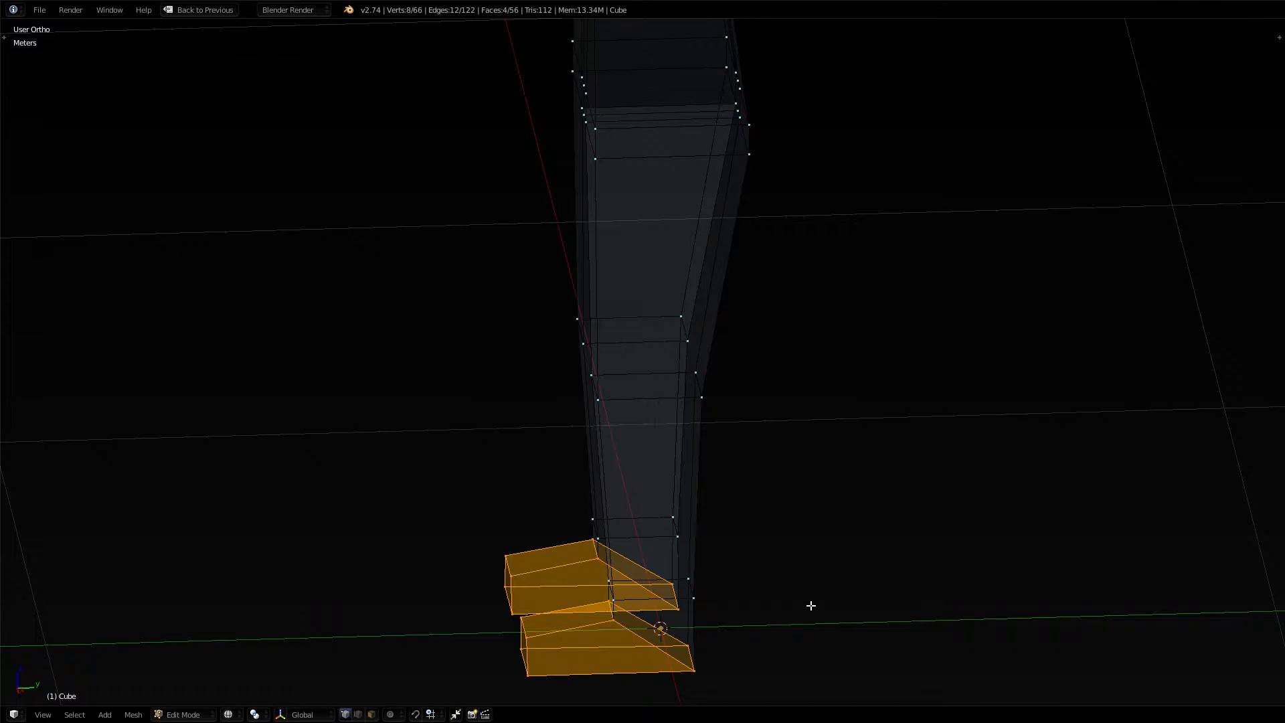
key("a")
Add an edge loop around the lower leg and slide it up to just below the knee
key("z")
key("z")
key("z")
key("z")
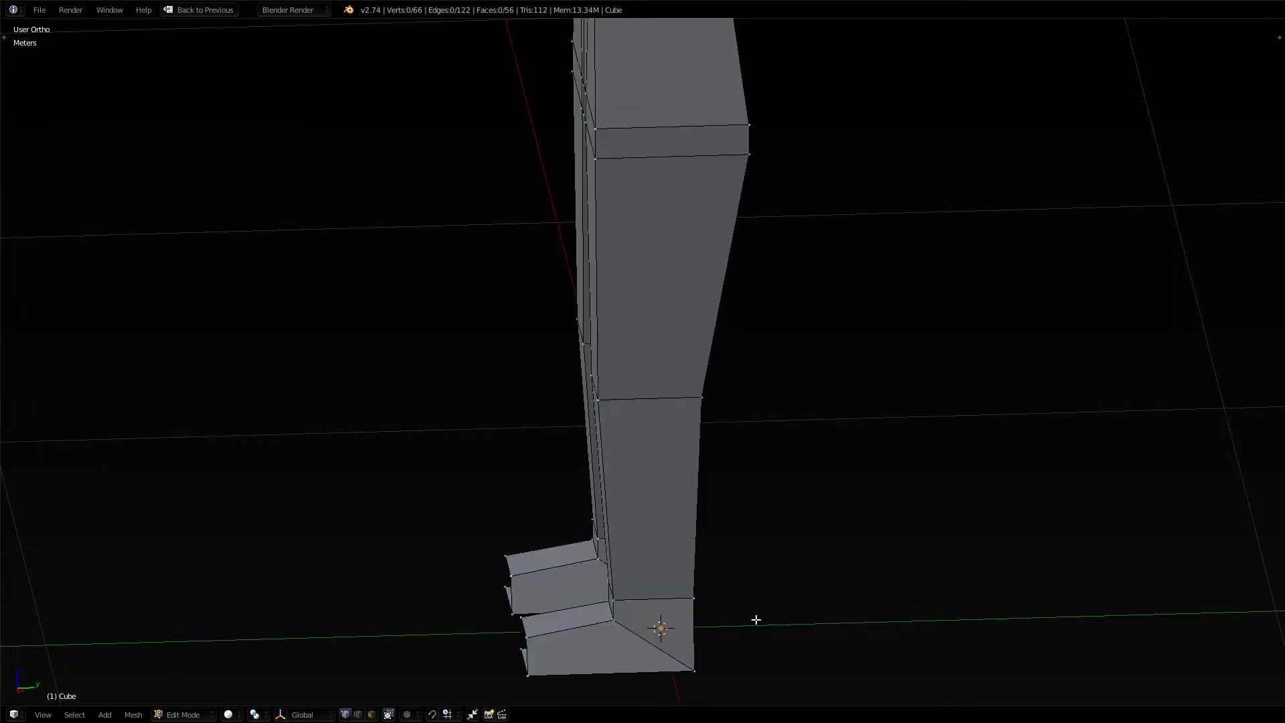
middle_click_drag(727, 591, 872, 570)
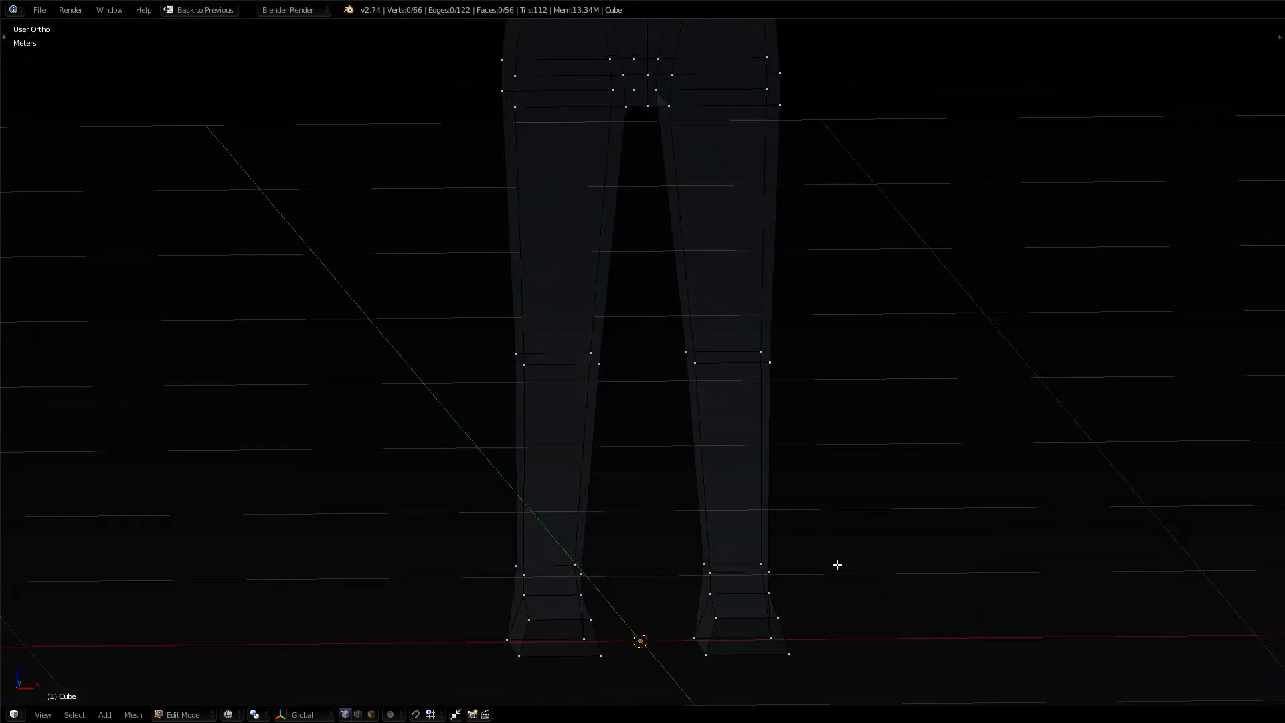
middle_click_drag(668, 587, 597, 618)
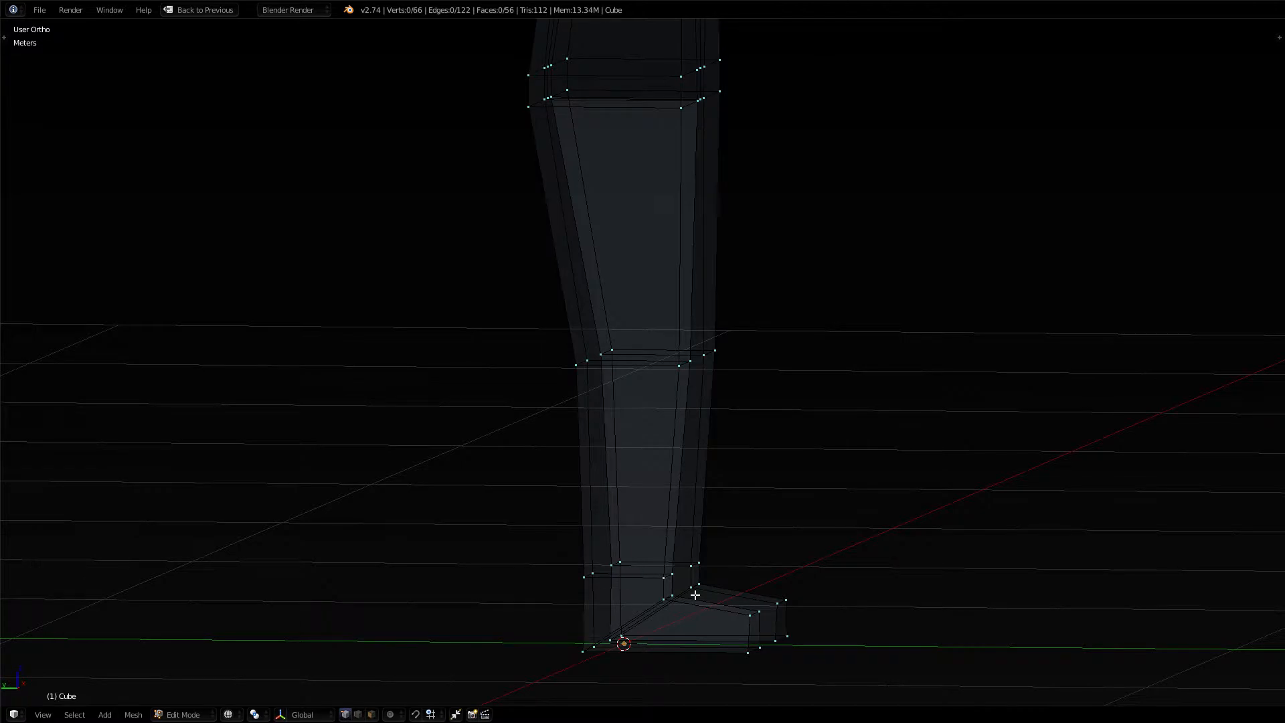
middle_click_drag(678, 627, 631, 476)
scroll(484, 451, "up", 5)
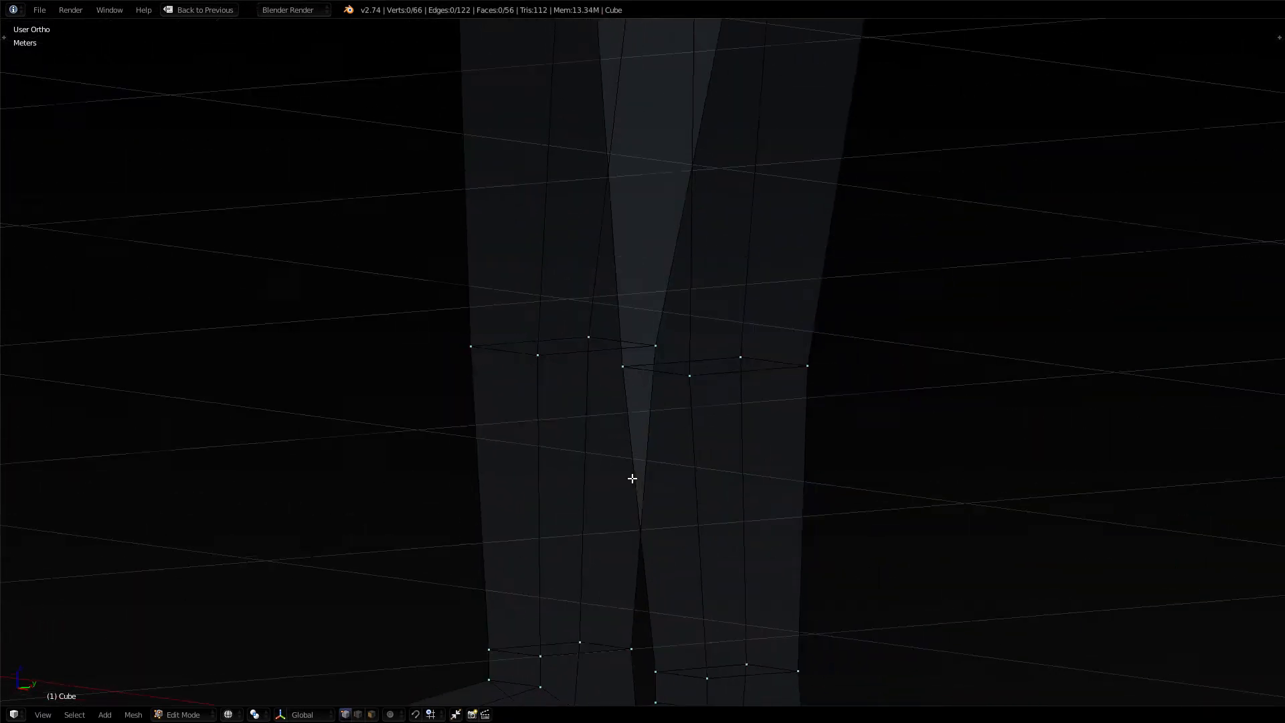
key("ctrl+r")
left_click(752, 492)
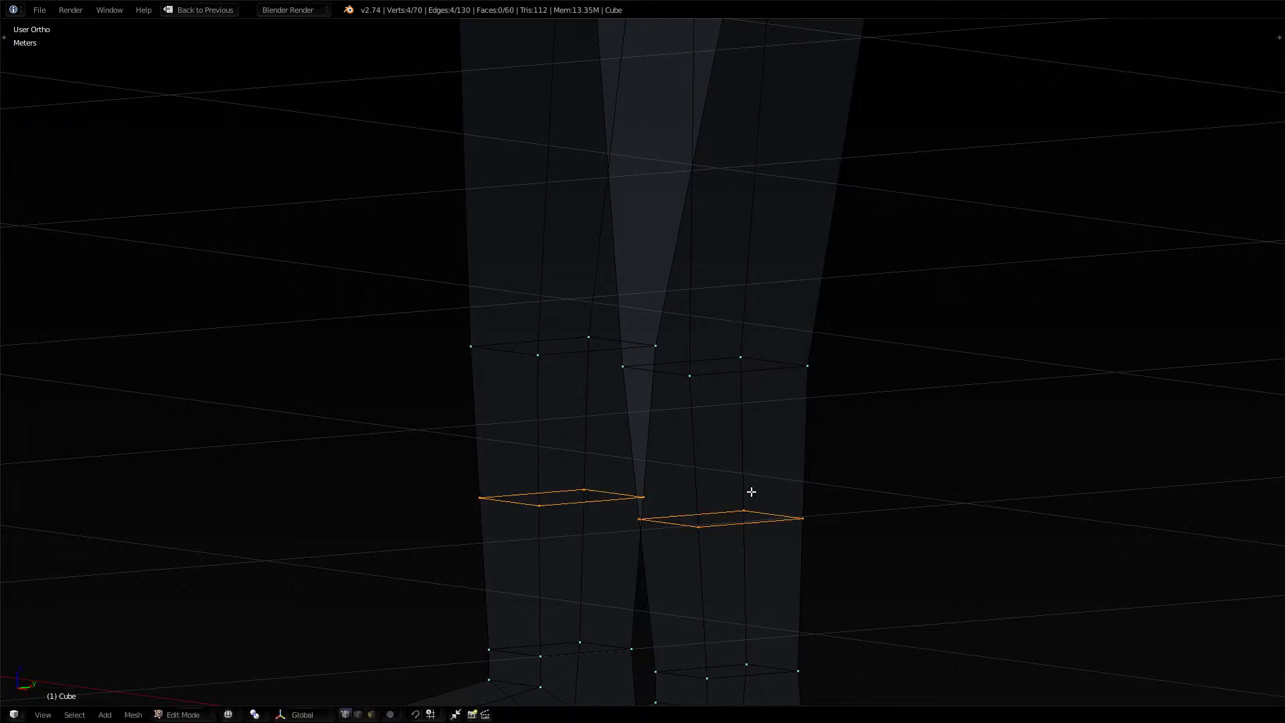
left_click(756, 435)
middle_click_drag(763, 439, 855, 404)
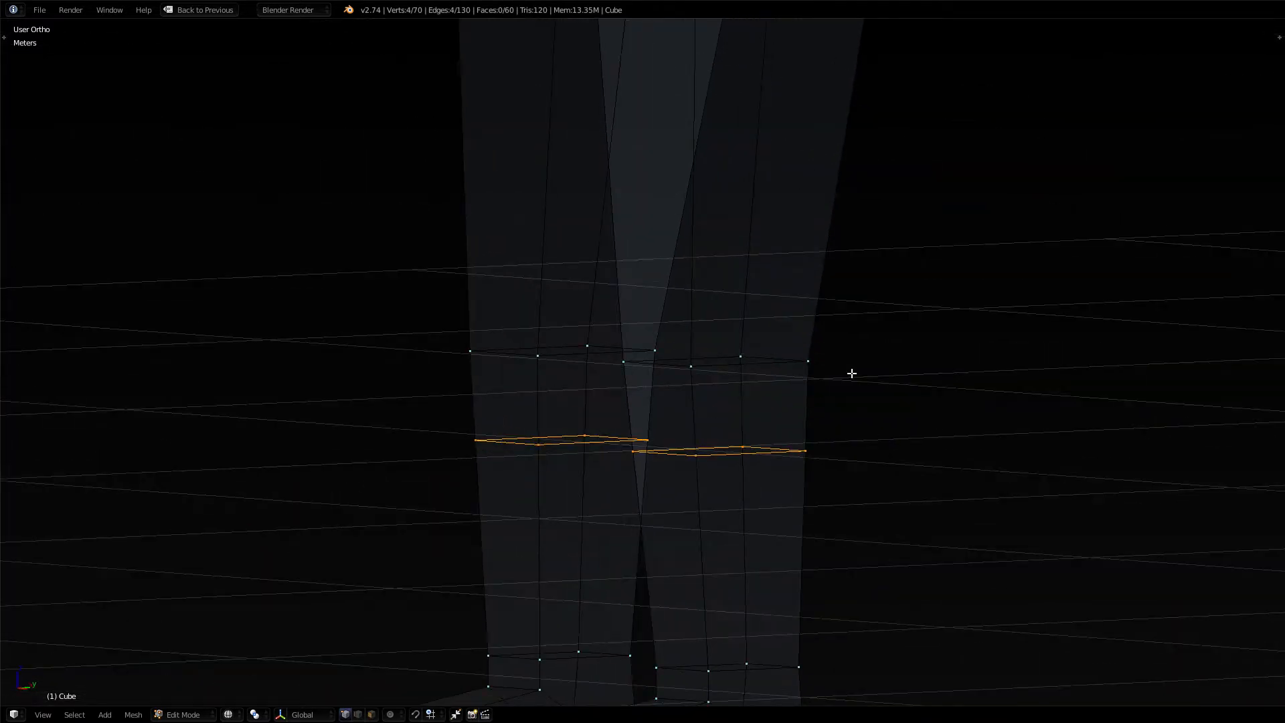
Switch to perspective view, add an edge loop around the thigh, and slide it down to just above the knee
key("KP_5")
scroll(852, 373, "down", 4)
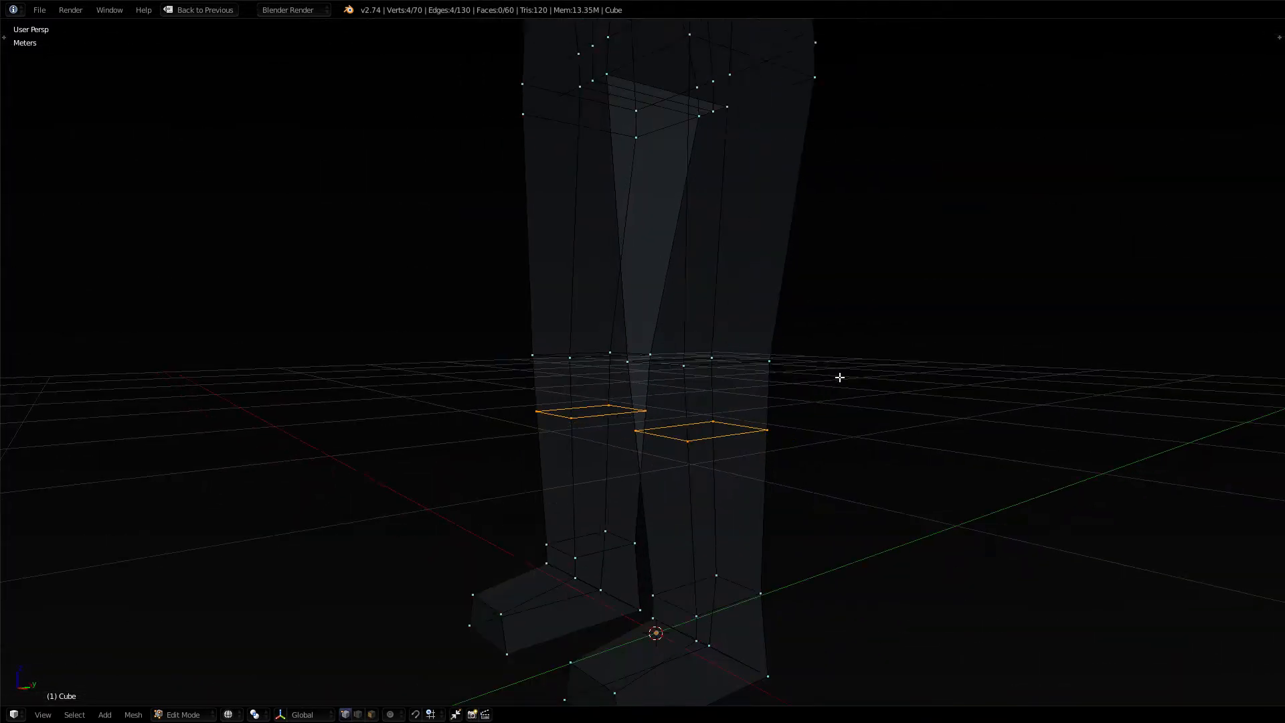
mouse_move(777, 324)
middle_mouse_down()
mouse_move(826, 341)
mouse_move(793, 323)
middle_mouse_up()
key("a")
key("ctrl+r")
left_click(747, 302)
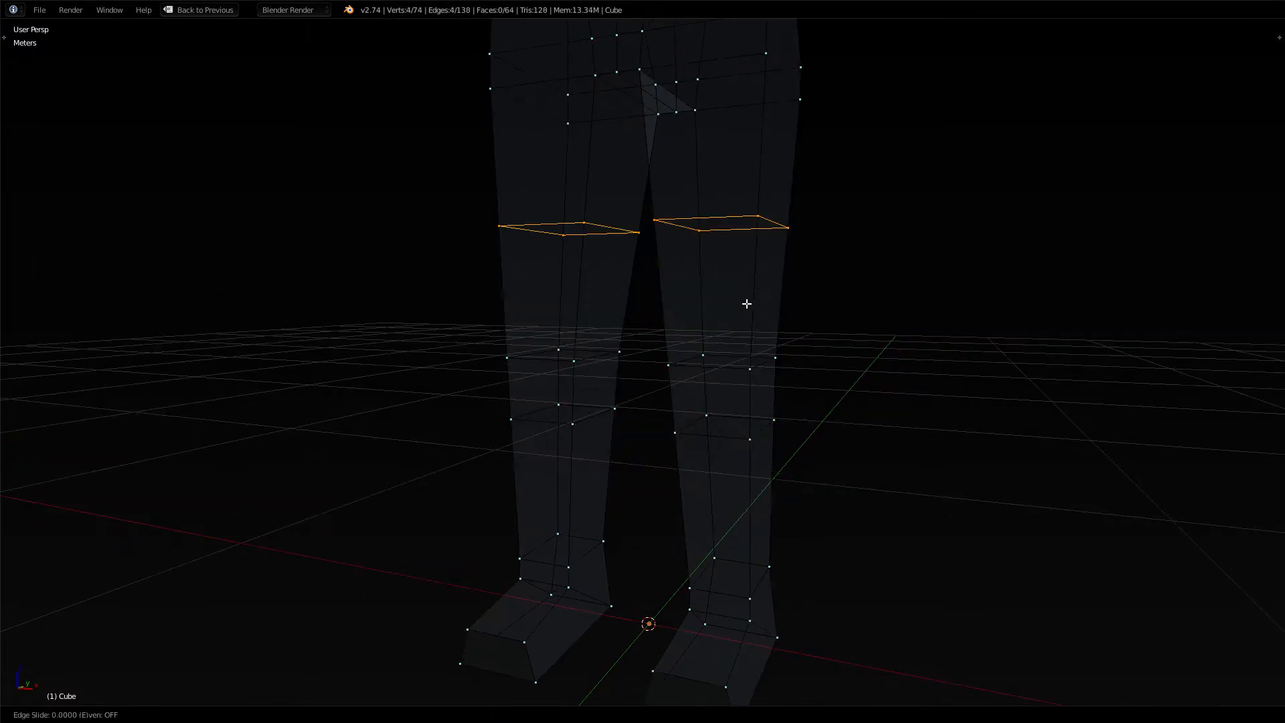
left_click(760, 389)
key("a")
Move the rear vertices of the loop below the knee about 1.7 cm back along Y to shape the calf
middle_click_drag(863, 413, 720, 451)
right_click(697, 436)
key("g")
key("y")
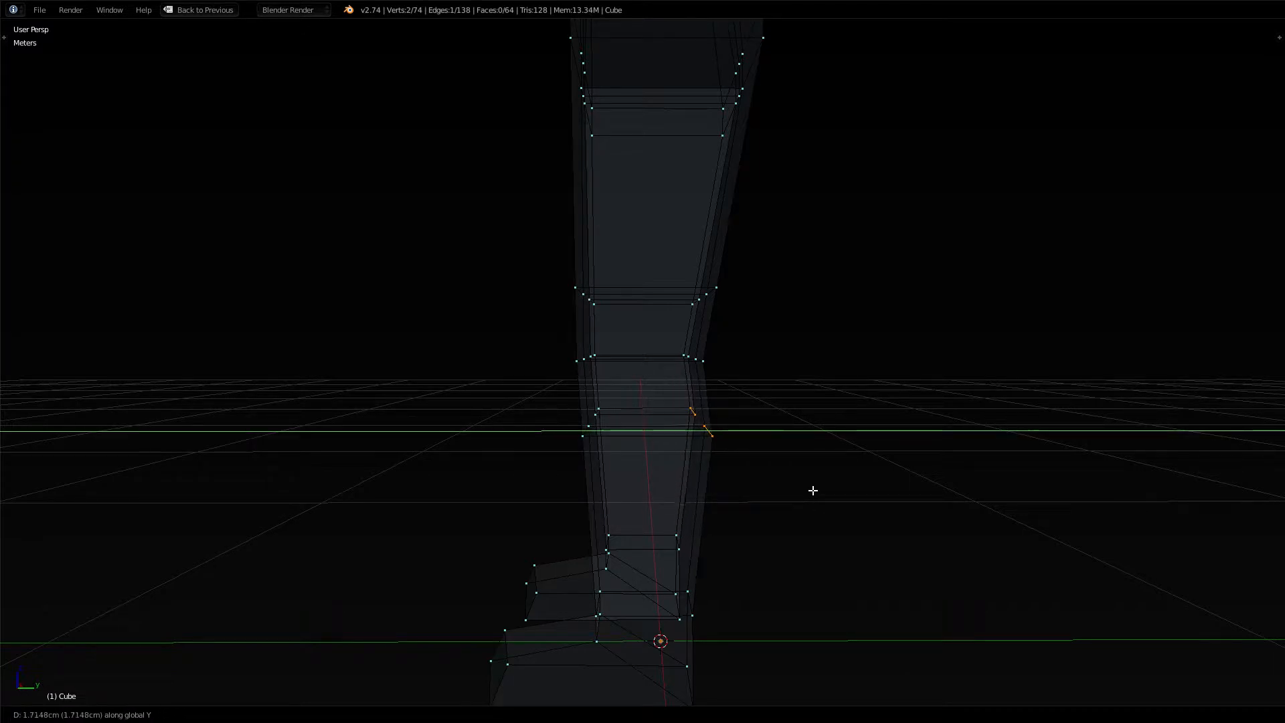
left_click(813, 490)
Move the rear vertices of the loop above the knee about 1.8 cm back along Y
right_click(726, 290)
key("g")
key("y")
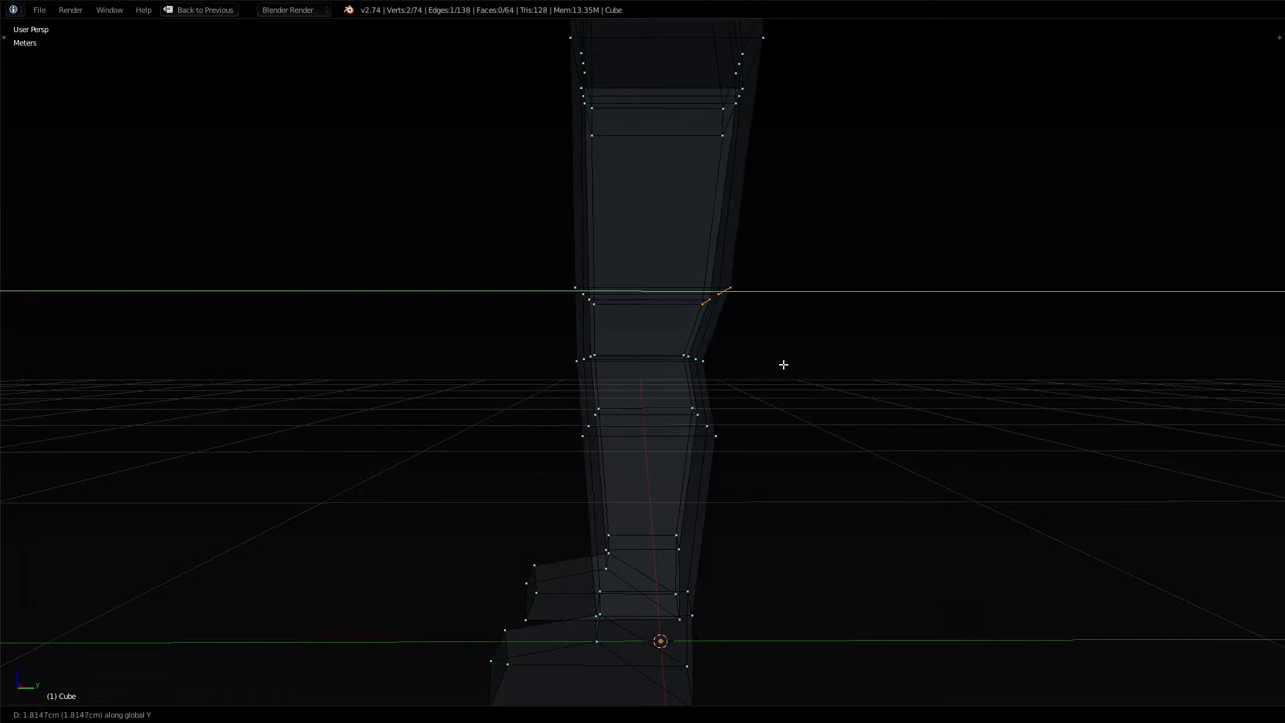
left_click(781, 370)
Move the front knee vertices about 1 cm forward along Y, clear the selection, and return to solid shading
right_click(568, 365)
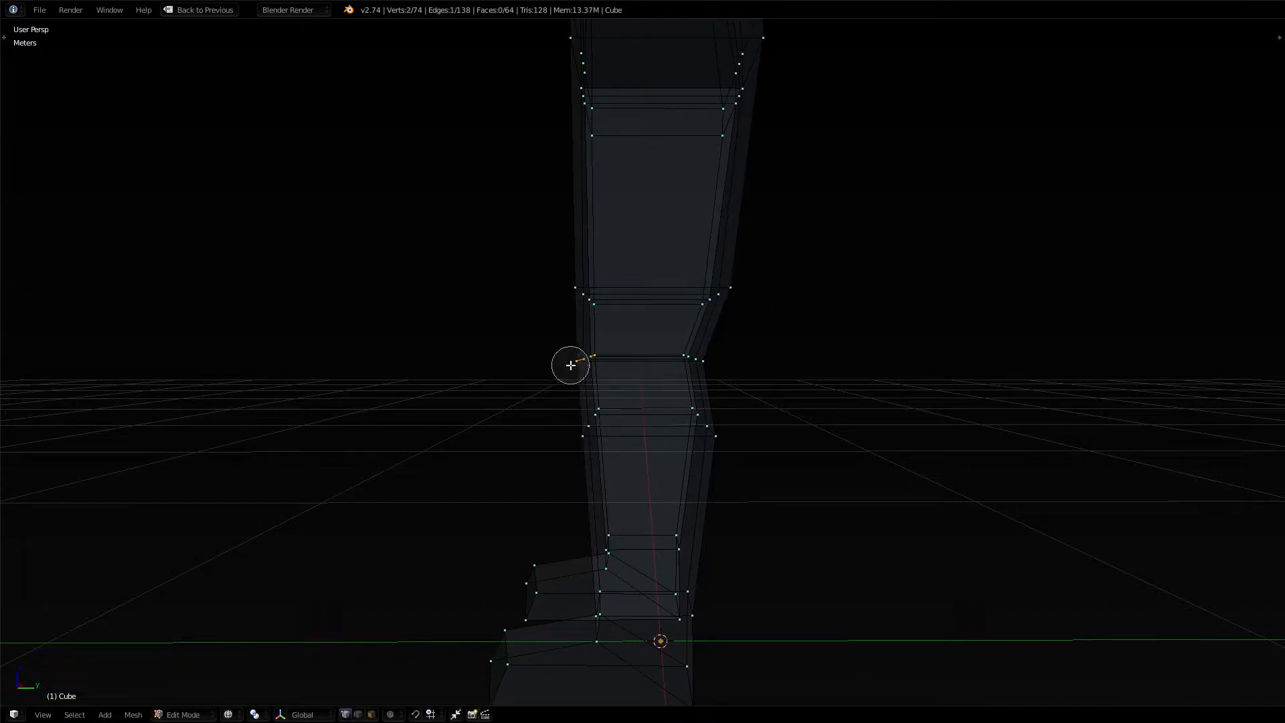
key("g")
key("y")
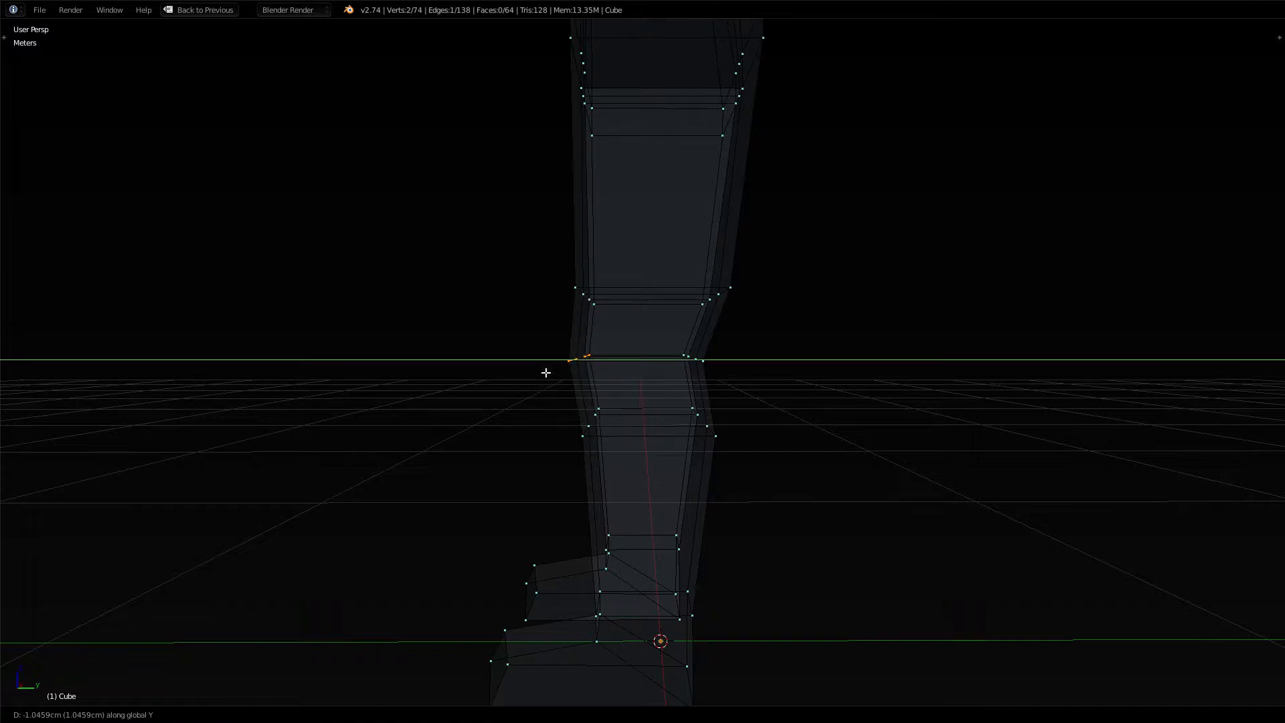
left_click(541, 372)
key("a")
mouse_move(538, 370)
middle_mouse_down()
mouse_move(616, 396)
mouse_move(649, 373)
mouse_move(525, 379)
mouse_move(545, 381)
middle_mouse_up()
key("z")
scroll(621, 395, "up", 2)
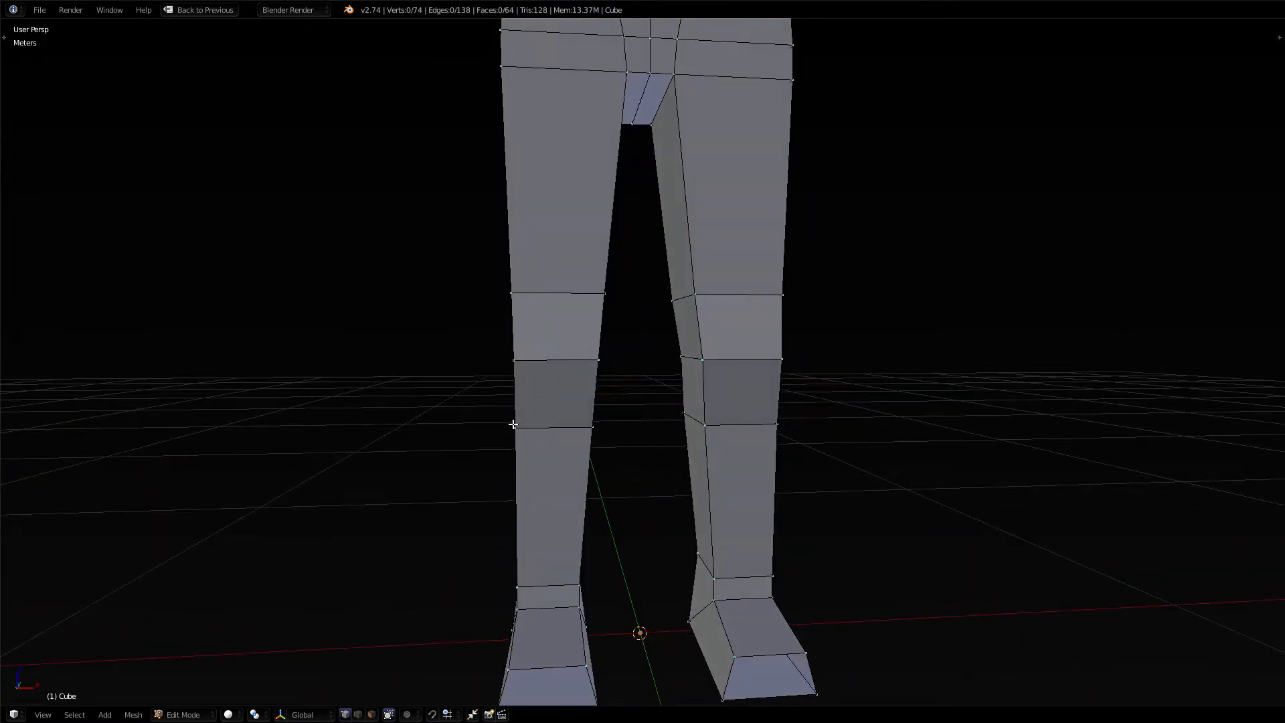
Move the outer vertices of the loop below the knee about 1.7 cm outward along X, and clear the selection
middle_click_drag(514, 432, 539, 436)
key("c")
left_click_drag(534, 432, 495, 428)
right_click(495, 448)
key("g")
key("x")
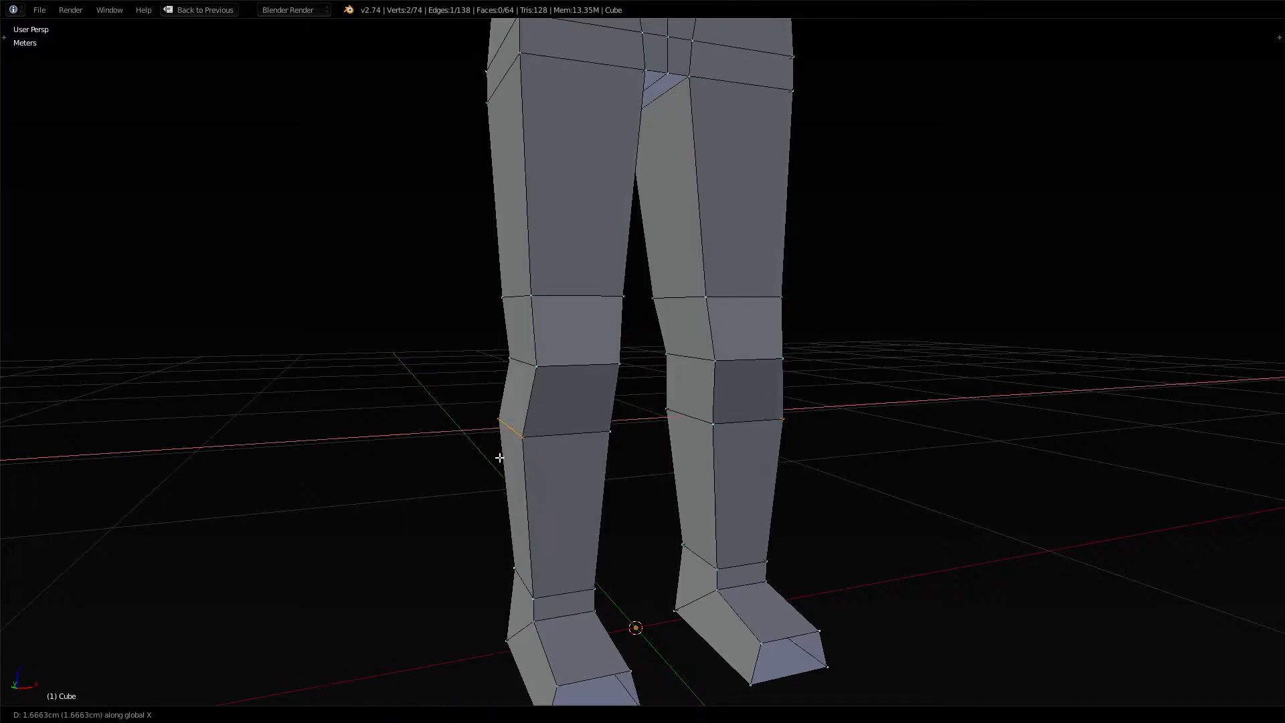
left_click(502, 453)
key("a")
Move the inner vertices of the loop below the knee slightly toward the opposite leg along X
middle_click_drag(643, 479, 591, 444)
key("c")
left_click(604, 425)
right_click(606, 425)
key("g")
key("y")
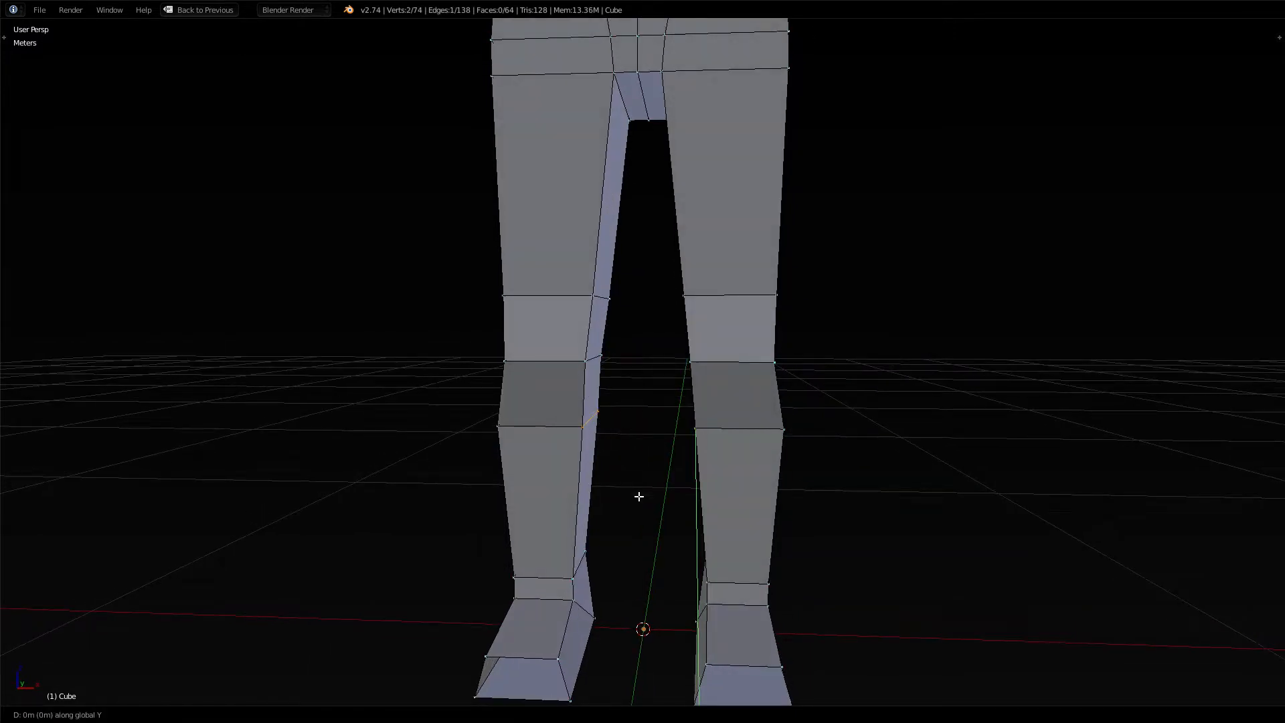
key("x")
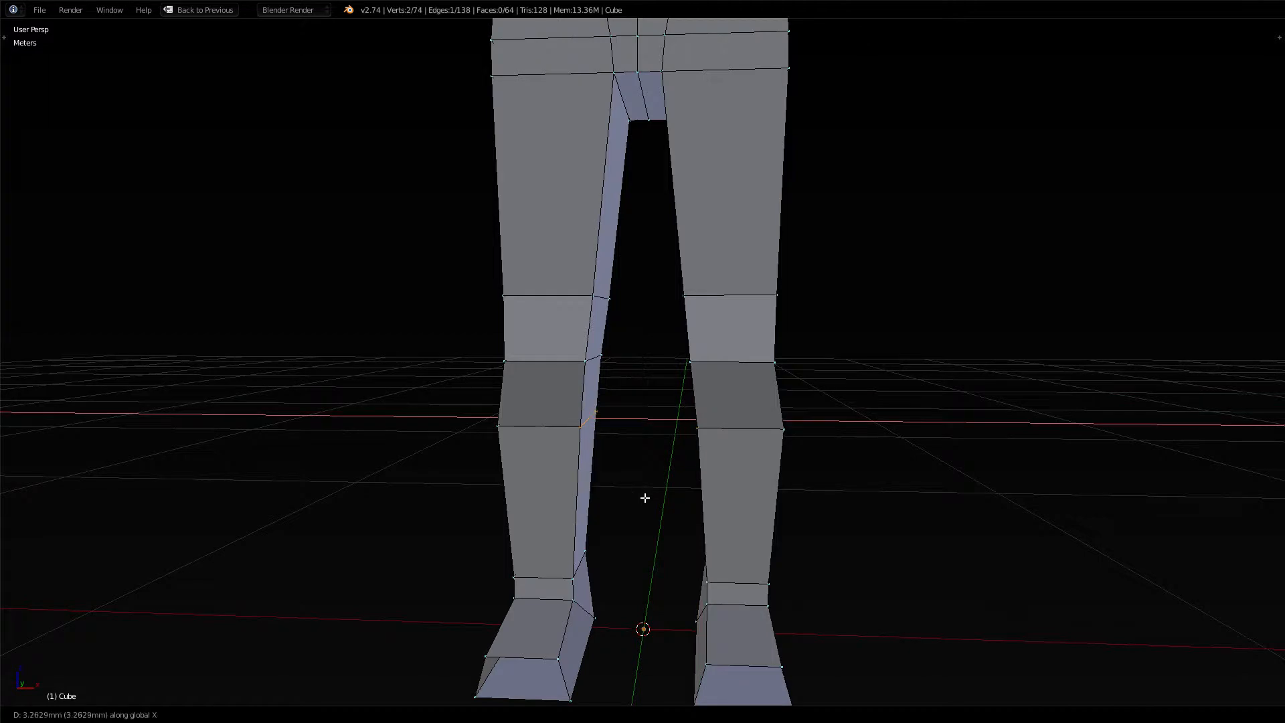
left_click(633, 496)
mouse_move(637, 494)
middle_mouse_down()
mouse_move(654, 474)
mouse_move(712, 468)
mouse_move(577, 494)
mouse_move(670, 504)
mouse_move(648, 505)
middle_mouse_up()
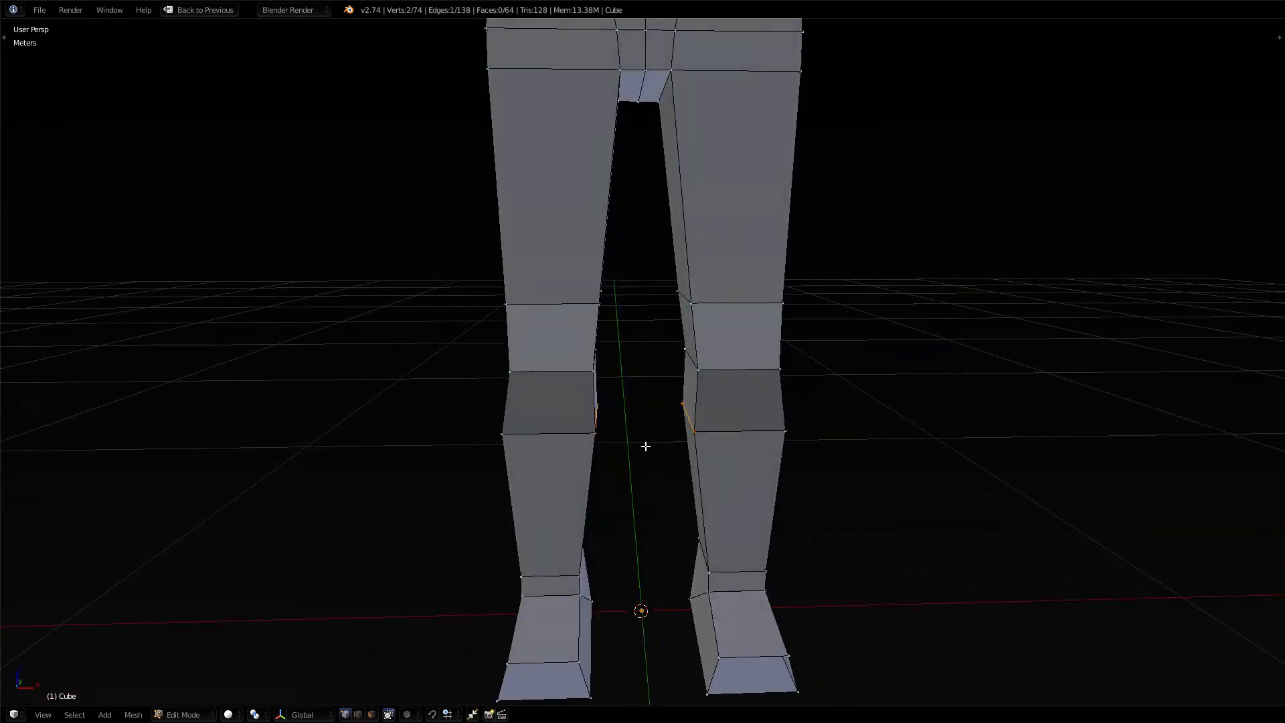
Move the inner vertices of the loop above the knee about 1.1 cm toward the opposite leg along X
right_click(666, 290)
key("g")
key("x")
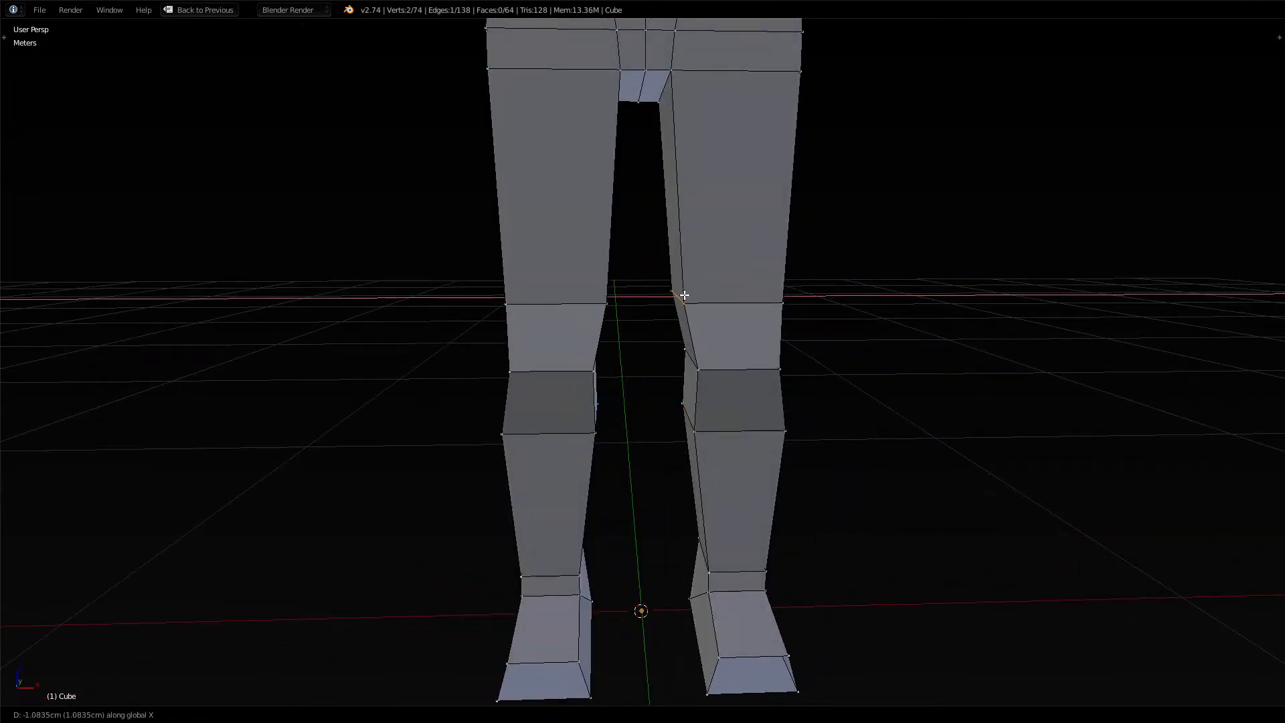
left_click(684, 294)
key("a")
key("c")
key("Escape")
Move the outer vertices of the loop above the knee about 8 mm outward along X, and clear the selection
middle_click_drag(850, 316, 797, 324)
right_click(754, 310)
key("c")
key("Escape")
key("g")
key("x")
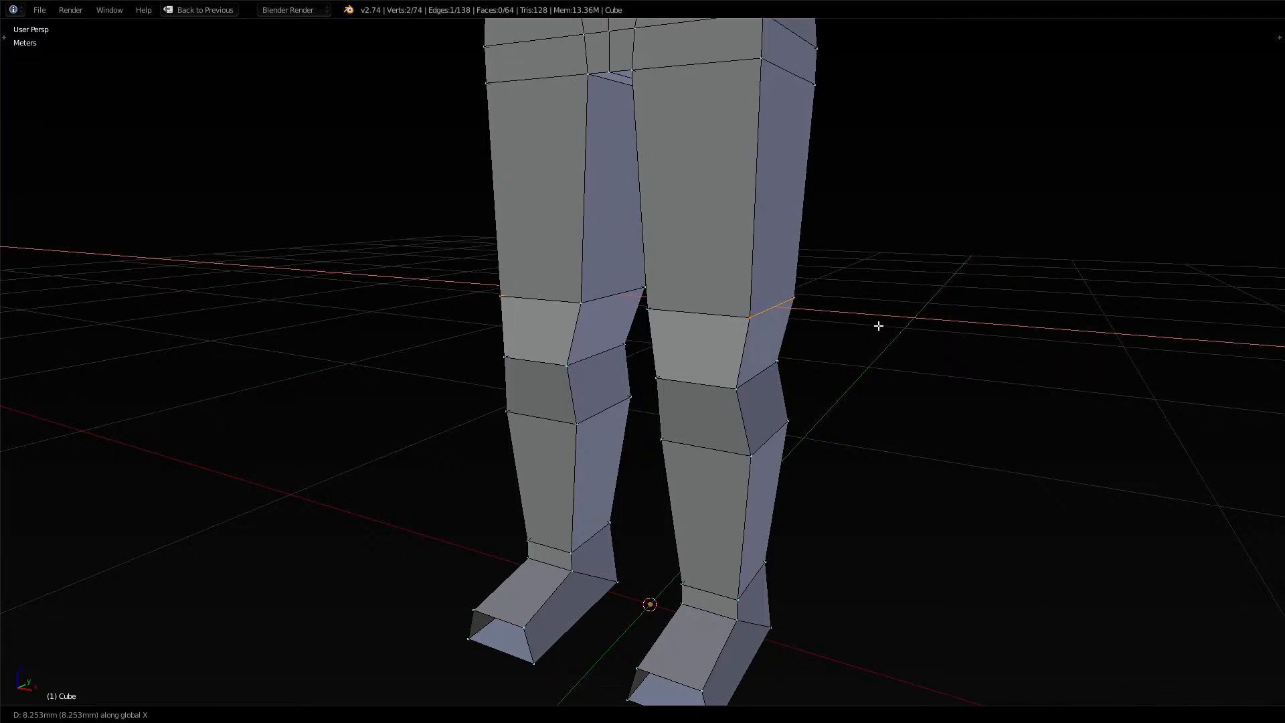
left_click(880, 326)
key("a")
middle_click_drag(863, 307, 711, 250)
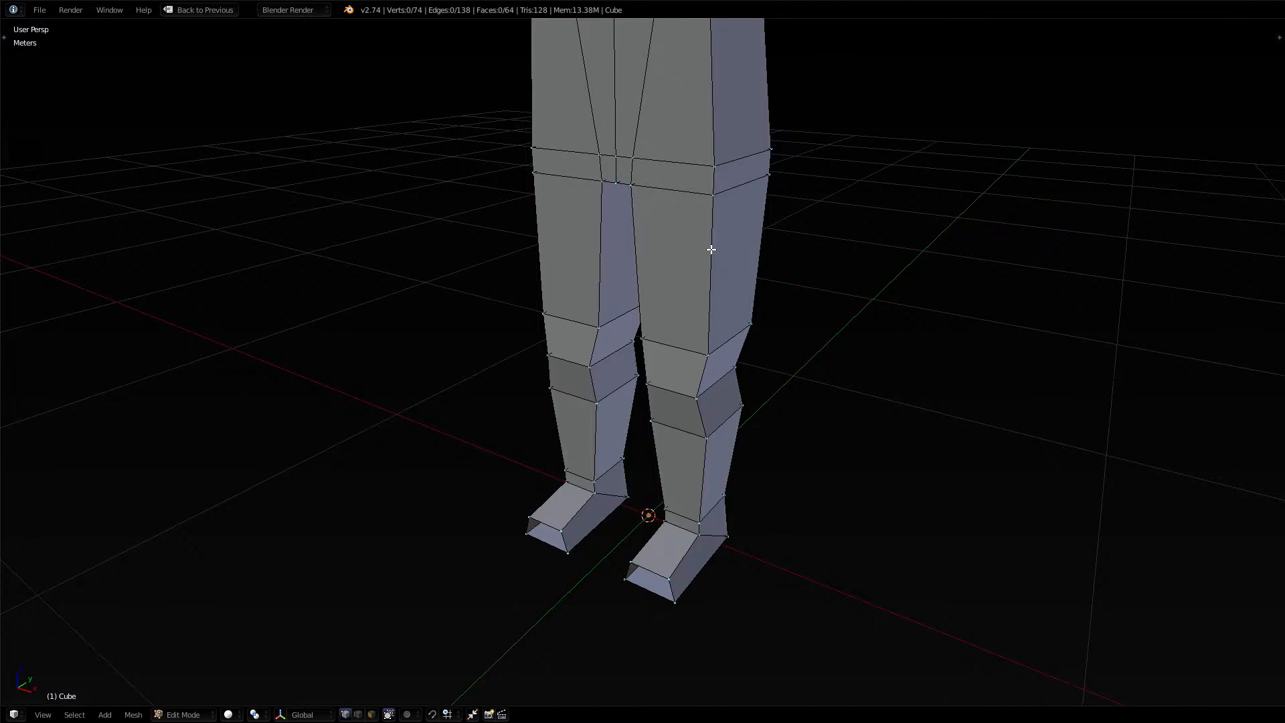
Add an edge loop around the thigh and slide it up by about 0.77 to just below the crotch
scroll(711, 249, "up", 2)
middle_click_drag(750, 200, 715, 380, "shift")
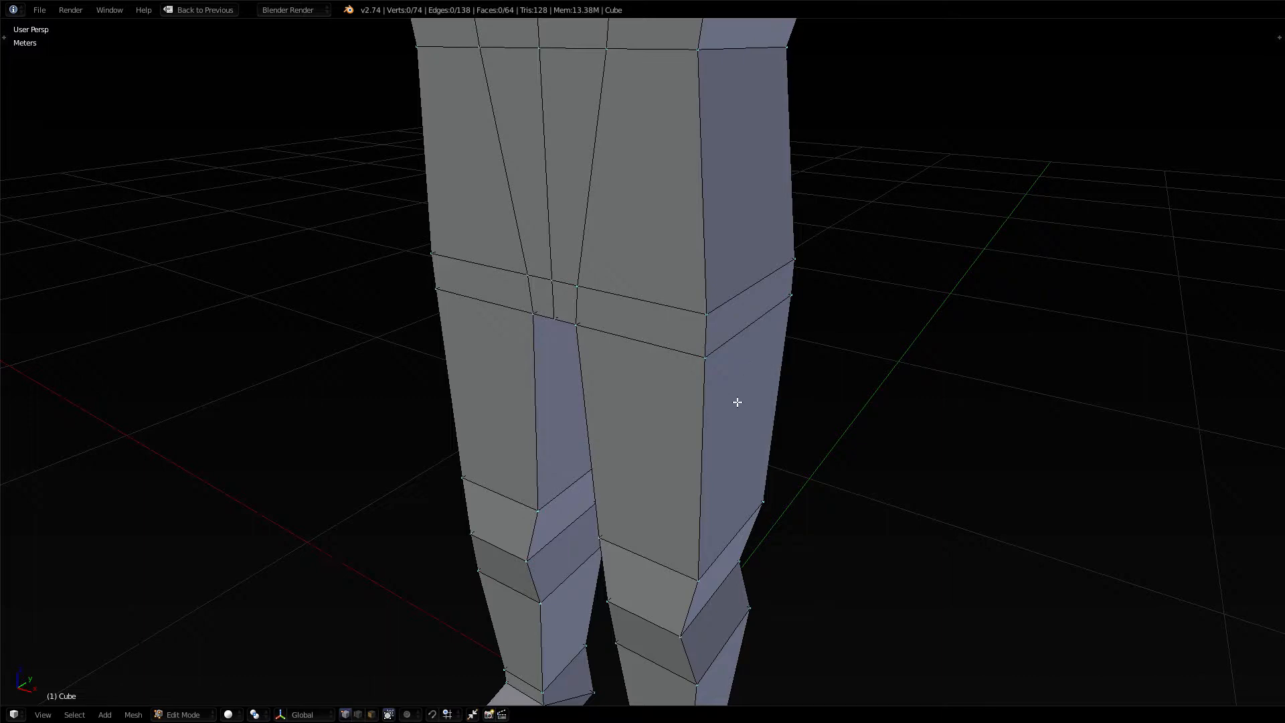
key("ctrl+r")
left_click(706, 431)
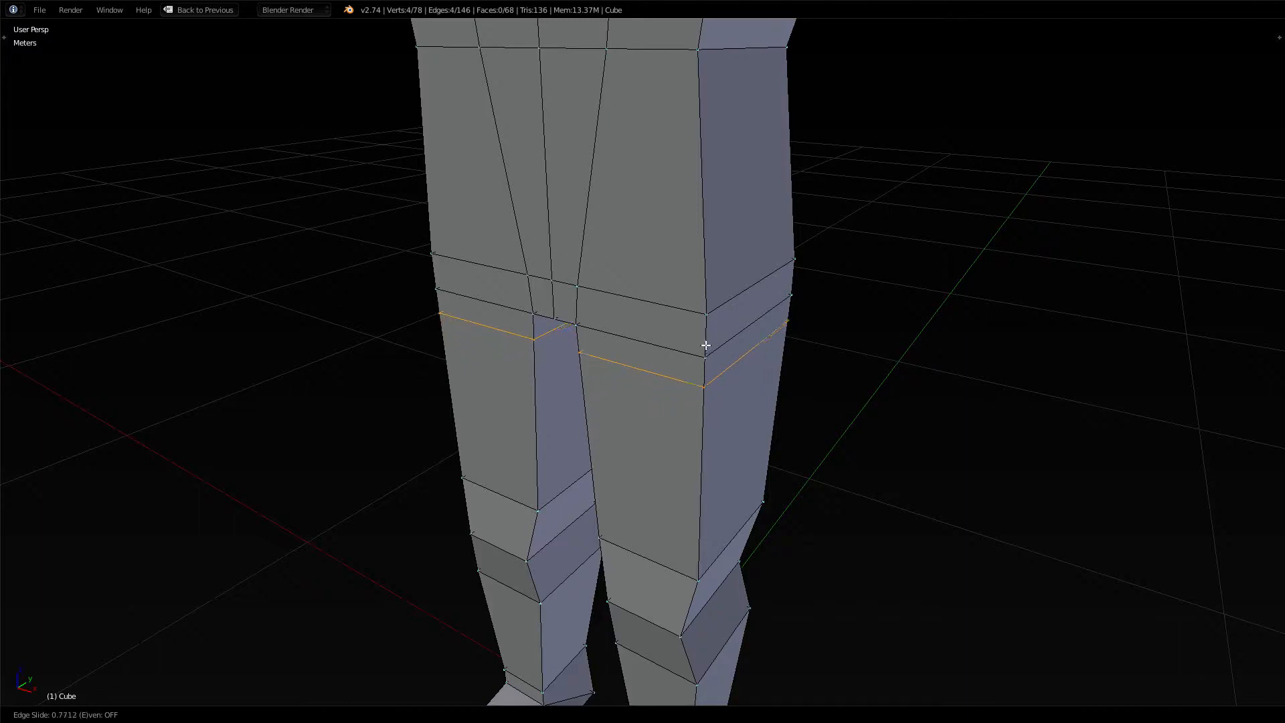
left_click(706, 345)
Scale the new upper-thigh loop to about 1.05 and clear the selection
middle_click_drag(706, 345, 752, 419)
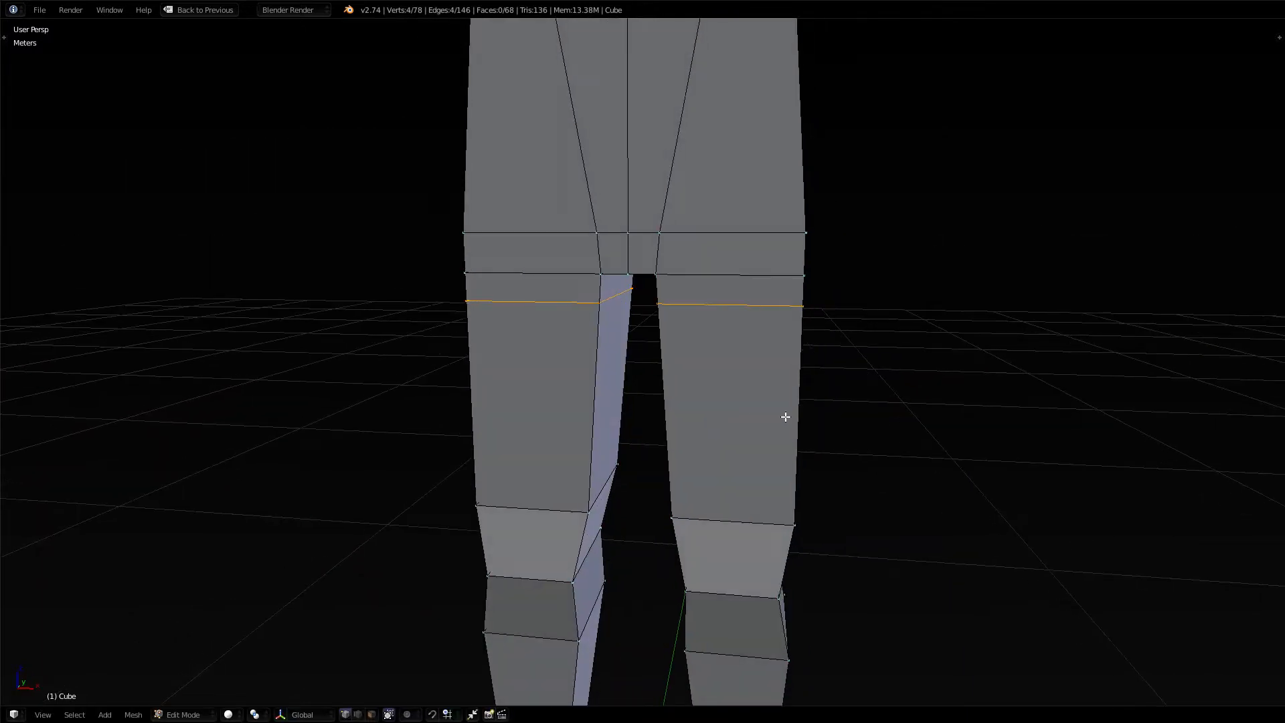
key("s")
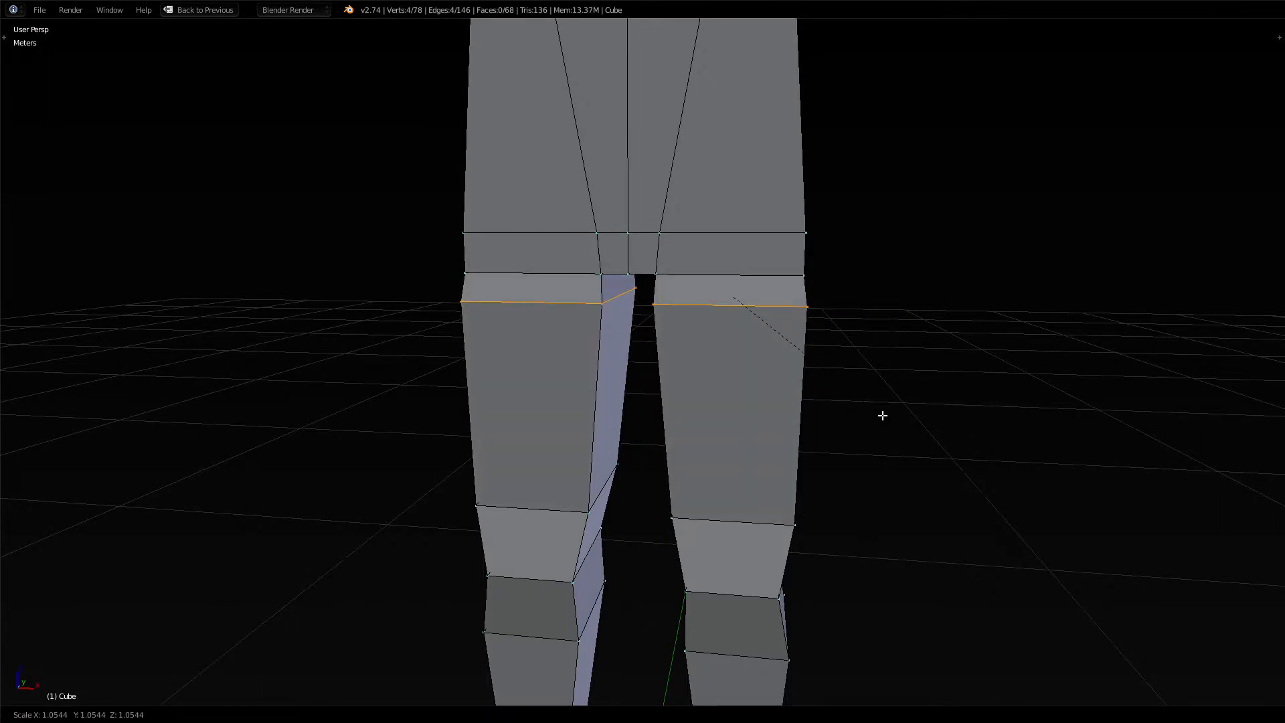
left_click(881, 415)
key("a")
middle_click_drag(880, 410, 719, 402)
right_click(635, 282, "alt")
mouse_move(680, 358)
middle_mouse_down()
mouse_move(743, 364)
mouse_move(677, 370)
mouse_move(749, 359)
mouse_move(697, 365)
middle_mouse_up()
key("a")
middle_click_drag(770, 380, 713, 368)
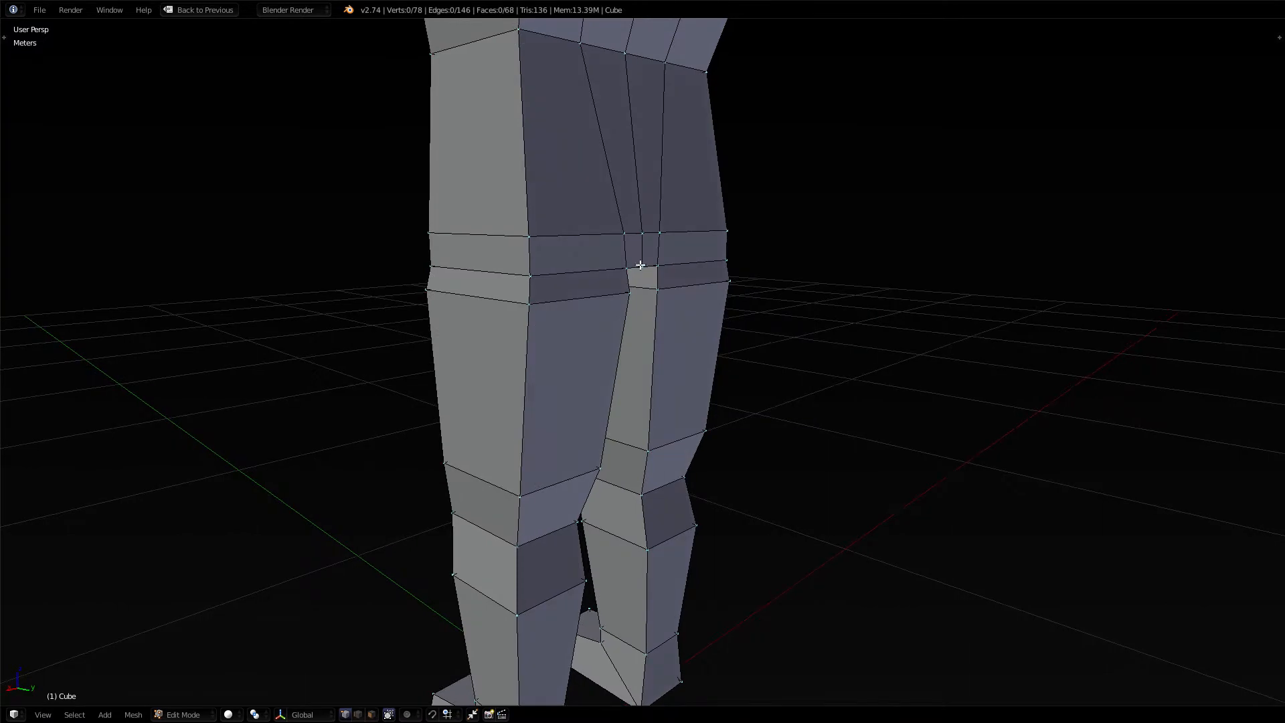
Move the crotch-level edge loop of the leg about 5.7 mm backward along Y and clear the selection
right_click(591, 271, "alt")
middle_click_drag(592, 271, 667, 307)
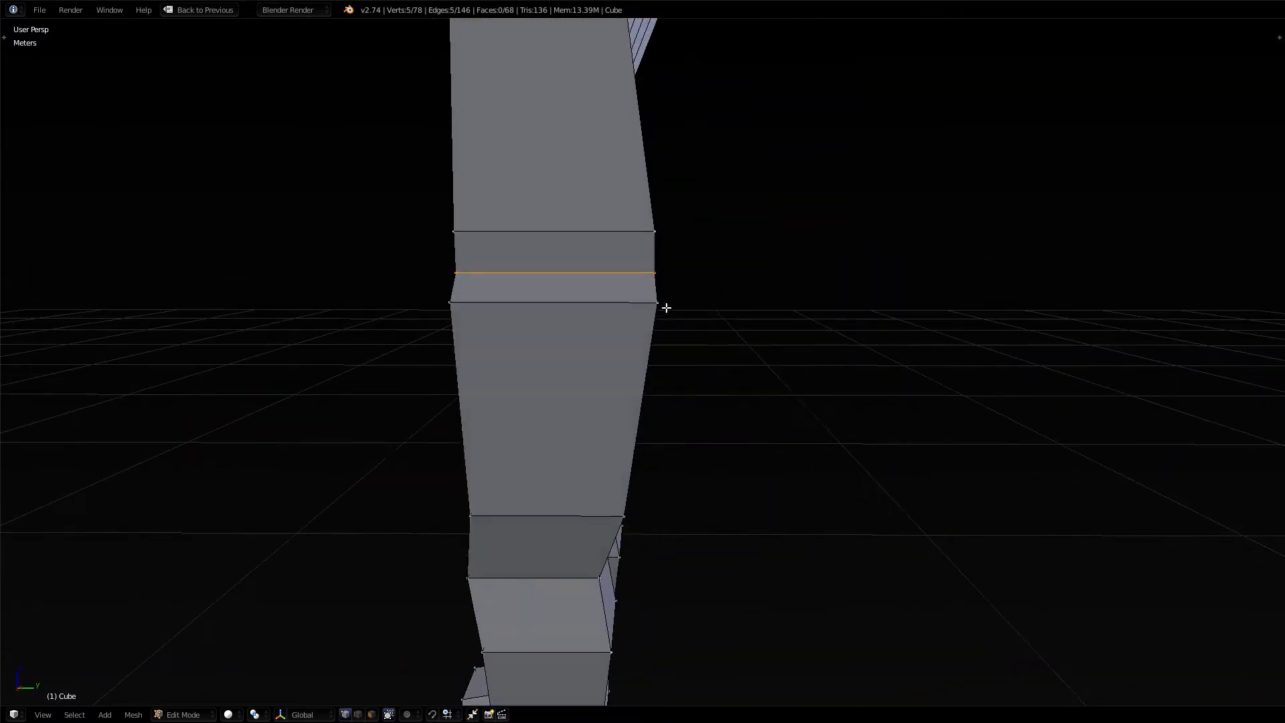
key("g")
key("y")
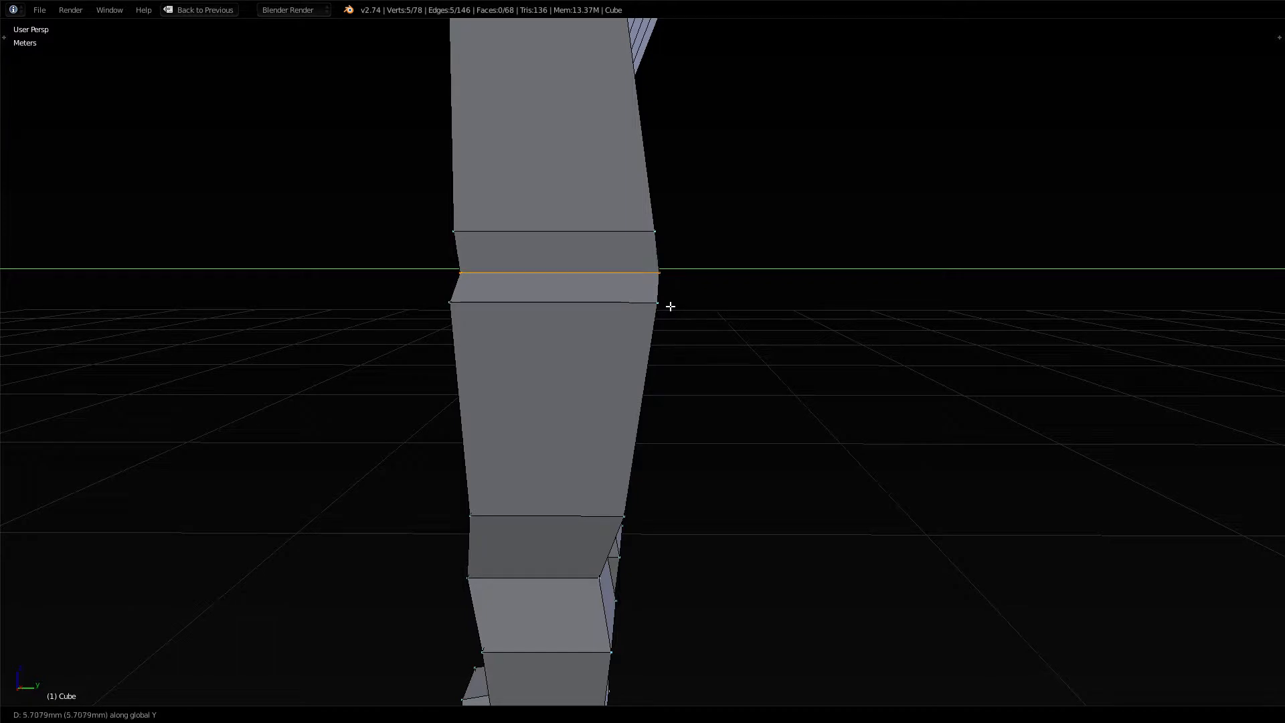
left_click(671, 306)
key("a")
In front wireframe view, move the outer vertices of the crotch-level loop about 6.9 mm outward along X and clear the selection
scroll(422, 319, "down", 3)
middle_click_drag(419, 312, 504, 330)
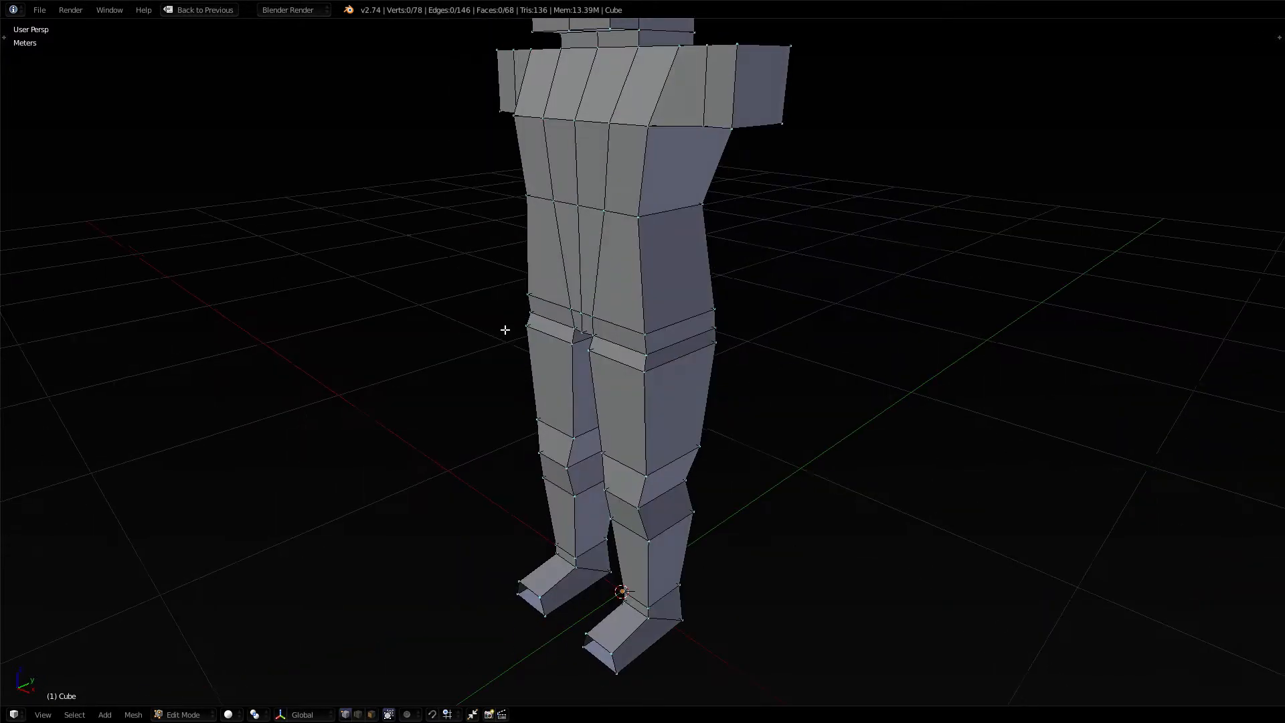
scroll(504, 330, "down", 4)
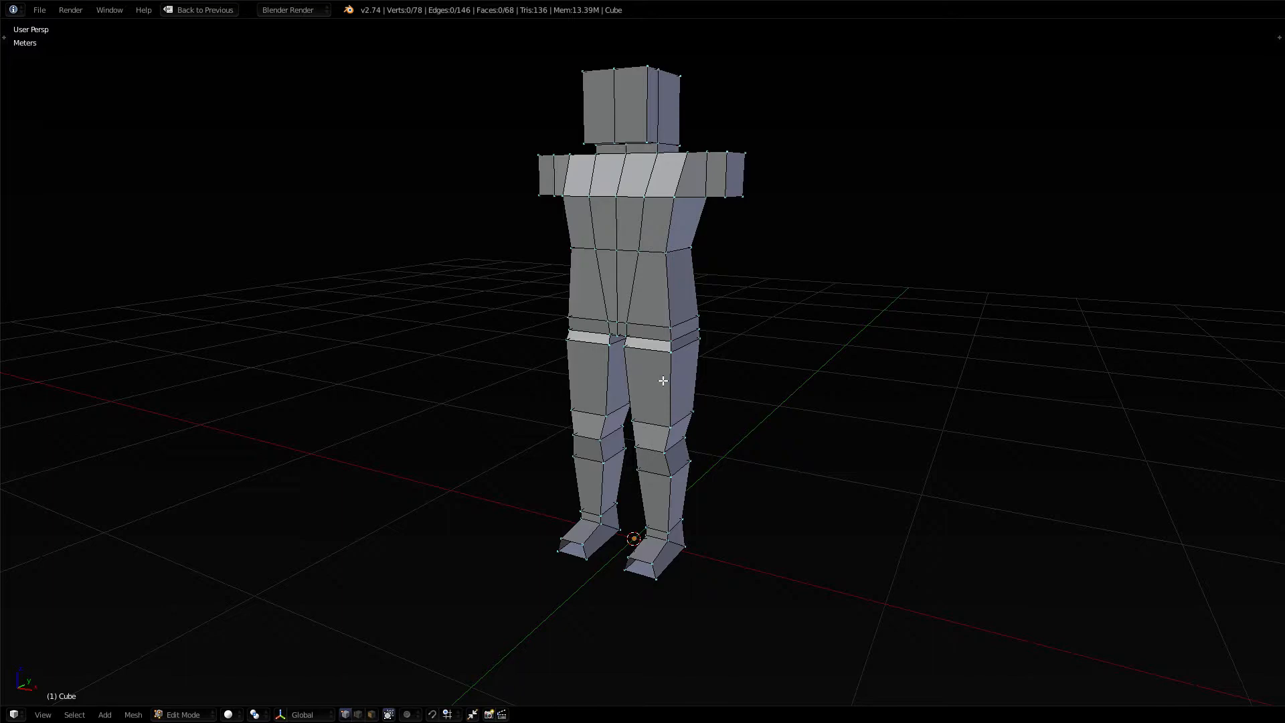
middle_click_drag(734, 378, 581, 254)
scroll(772, 399, "up", 8)
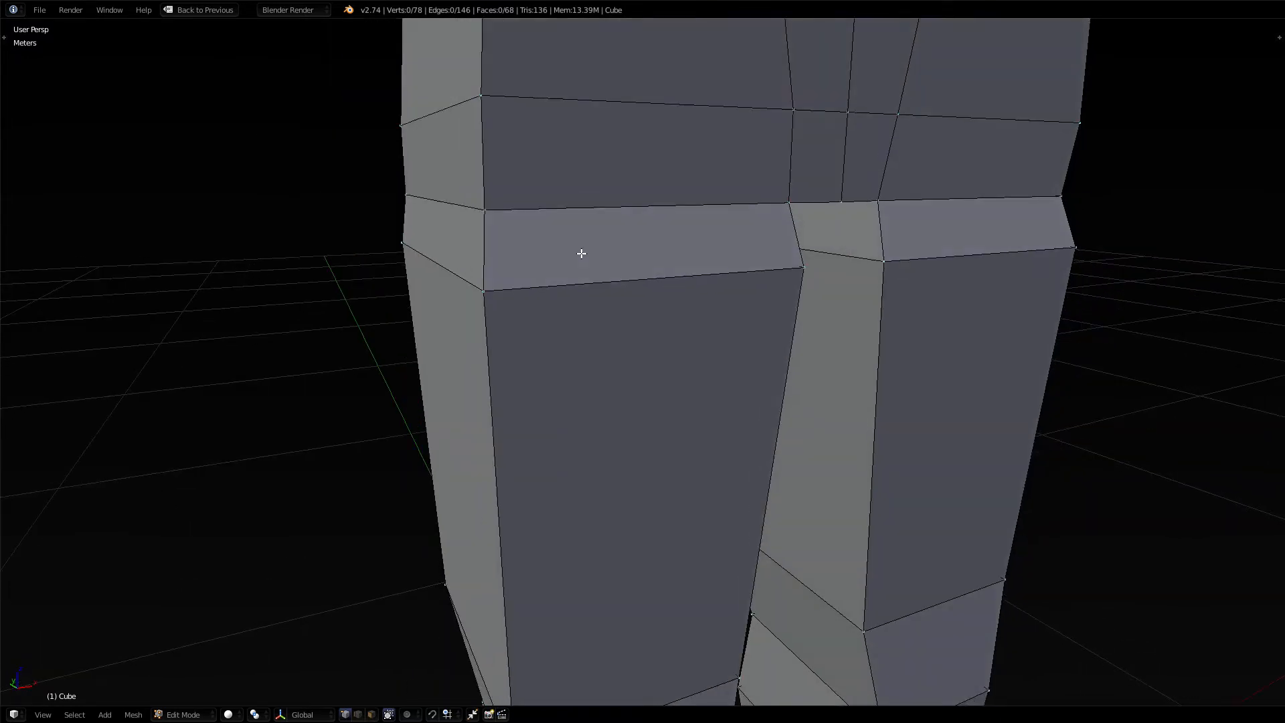
key("KP_1")
key("z")
key("c")
left_click(428, 194)
right_click(427, 195)
key("g")
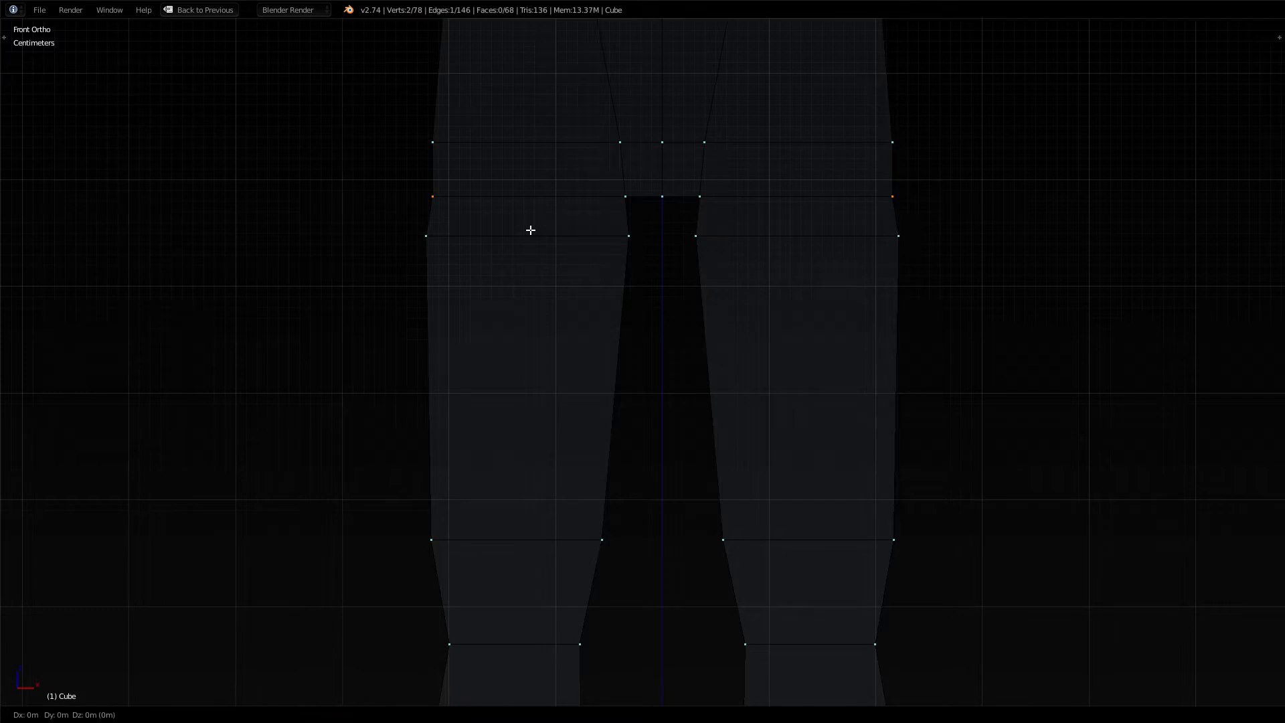
key("x")
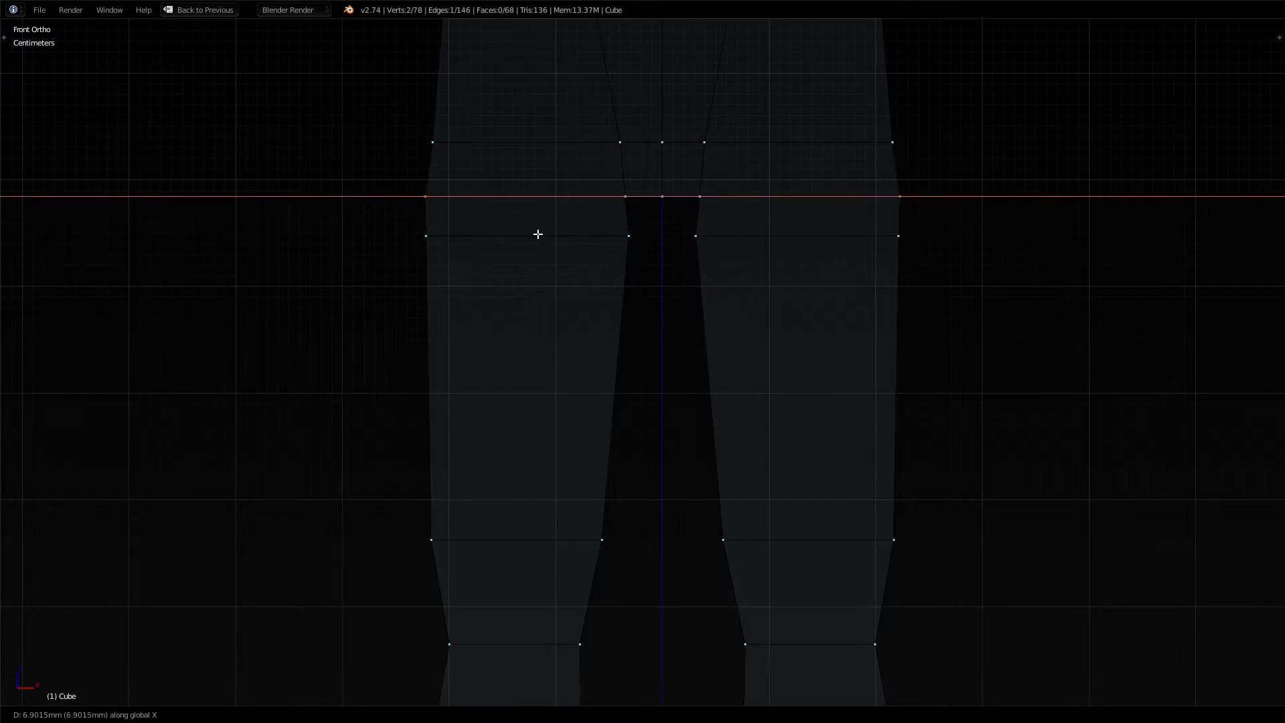
left_click(538, 234)
key("a")
Examine the crotch and upper-thigh wireframe in perspective, and return to solid shading with nothing selected
scroll(619, 269, "down", 1)
scroll(655, 284, "down", 1)
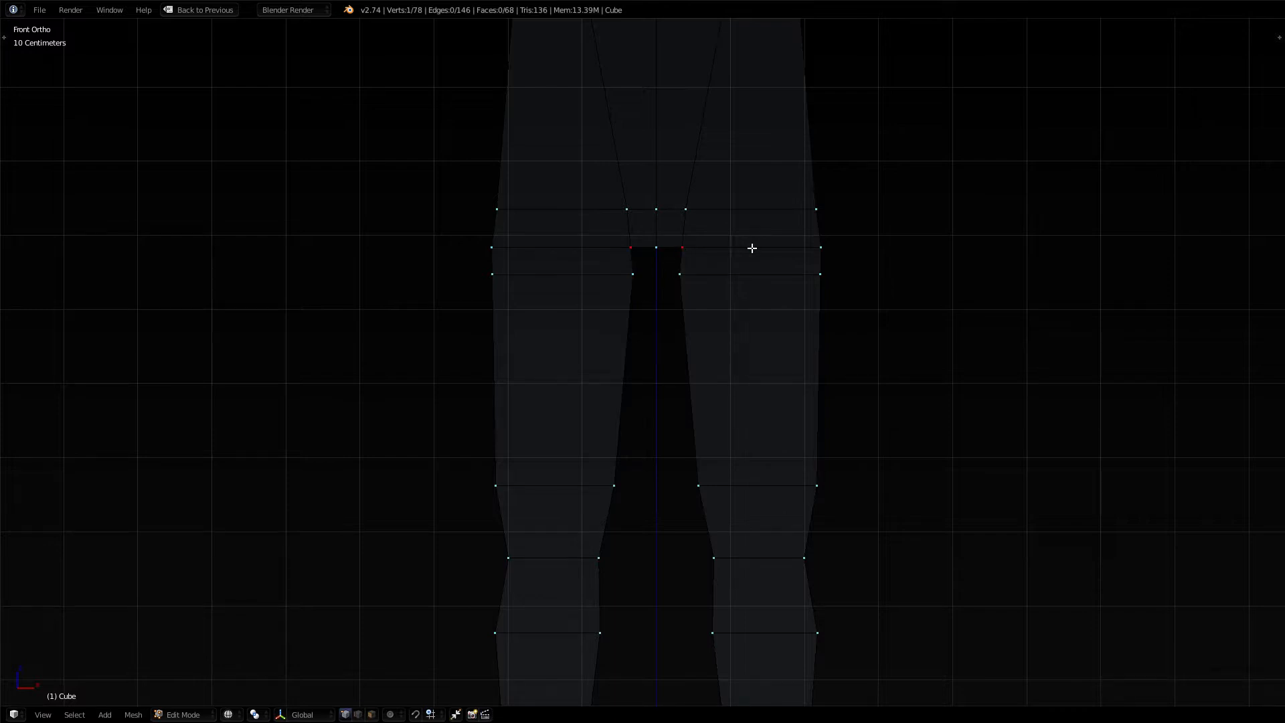
right_click(816, 245, "shift")
key("a")
mouse_move(852, 235)
middle_mouse_down()
mouse_move(872, 249)
mouse_move(869, 240)
middle_mouse_up()
key("KP_5")
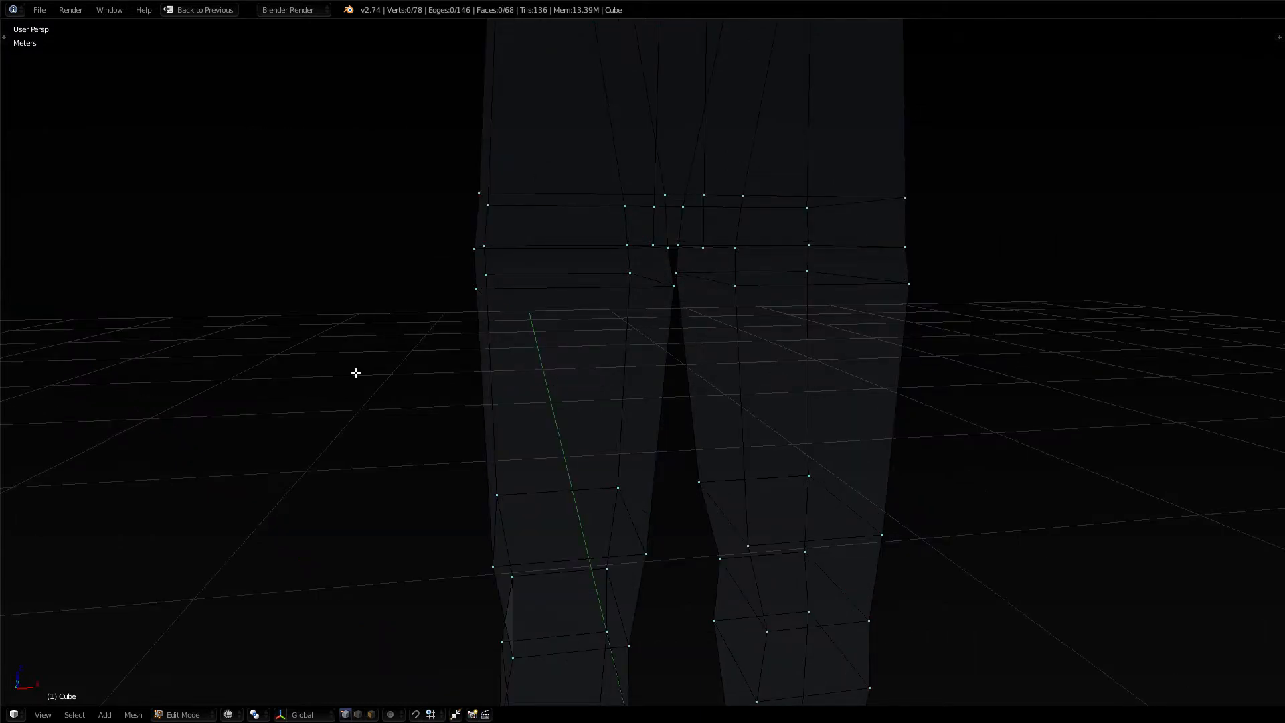
middle_click_drag(355, 372, 390, 397)
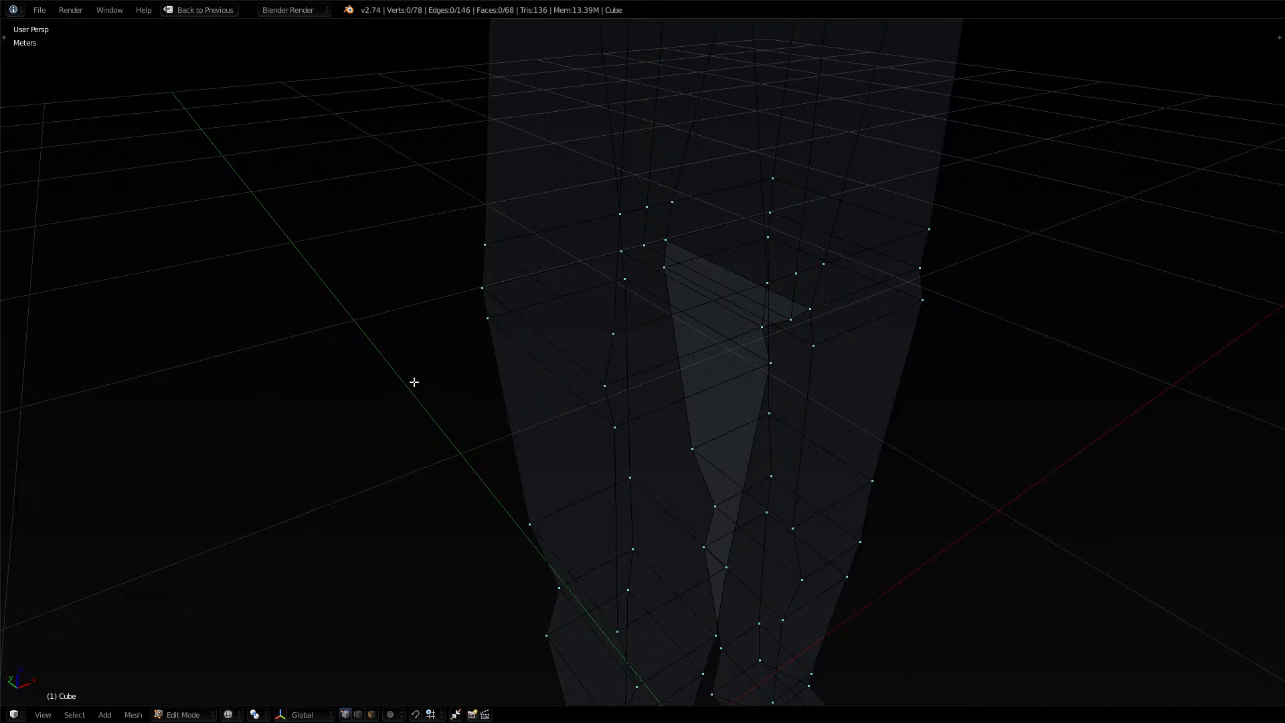
key("a")
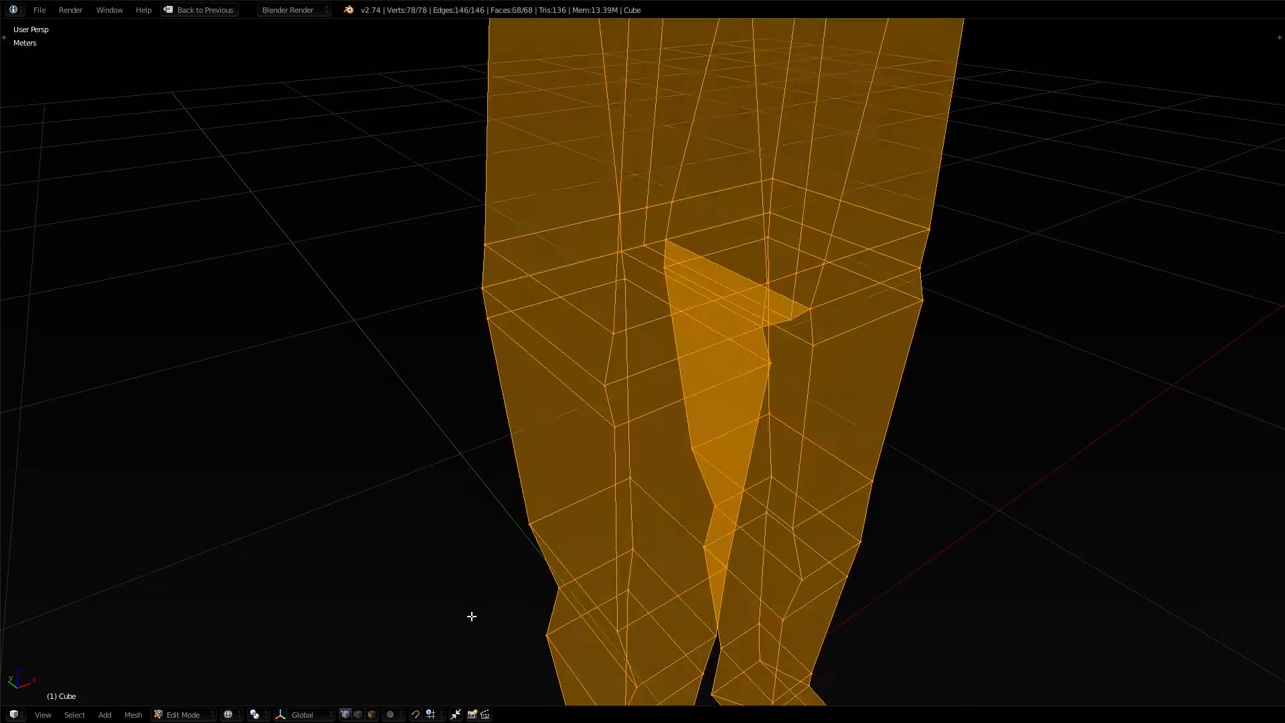
middle_click_drag(462, 557, 463, 527)
key("a")
key("z")
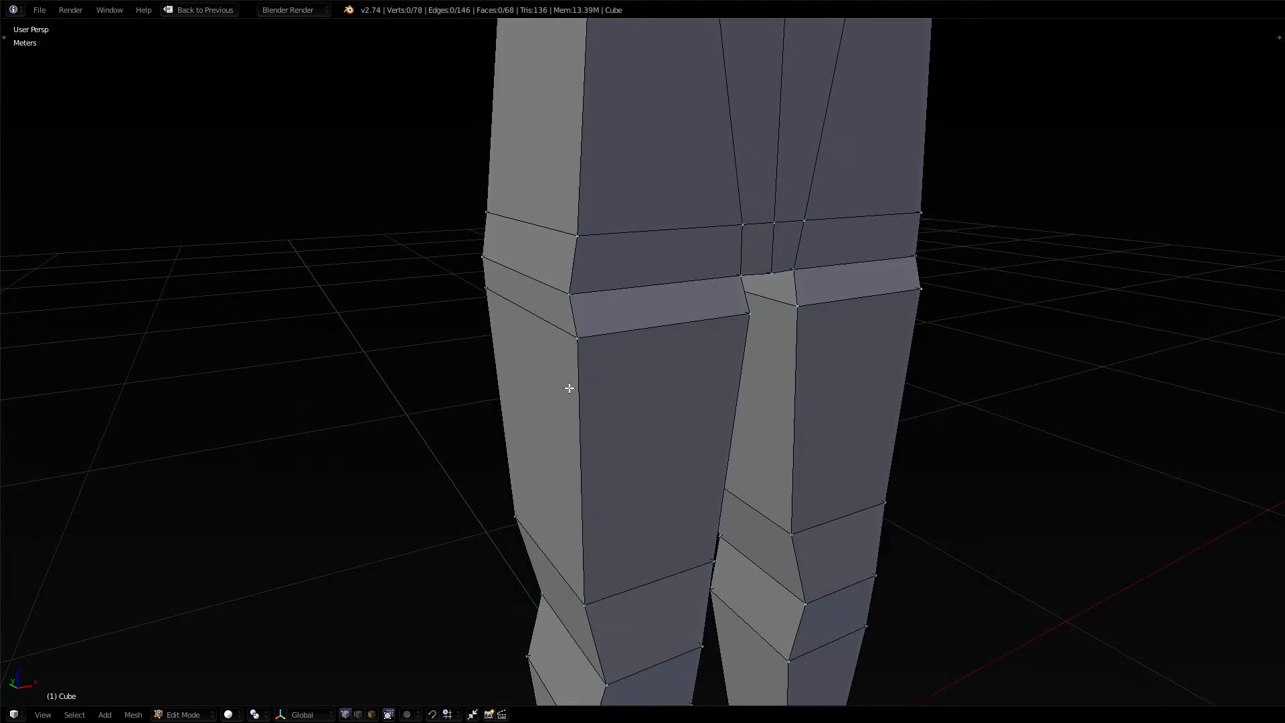
Select the four corner vertices of the front hip face just above crotch level
right_click(573, 294, "alt")
right_click(569, 296)
right_click(728, 280, "shift")
right_click(731, 221, "shift")
right_click(575, 235, "shift")
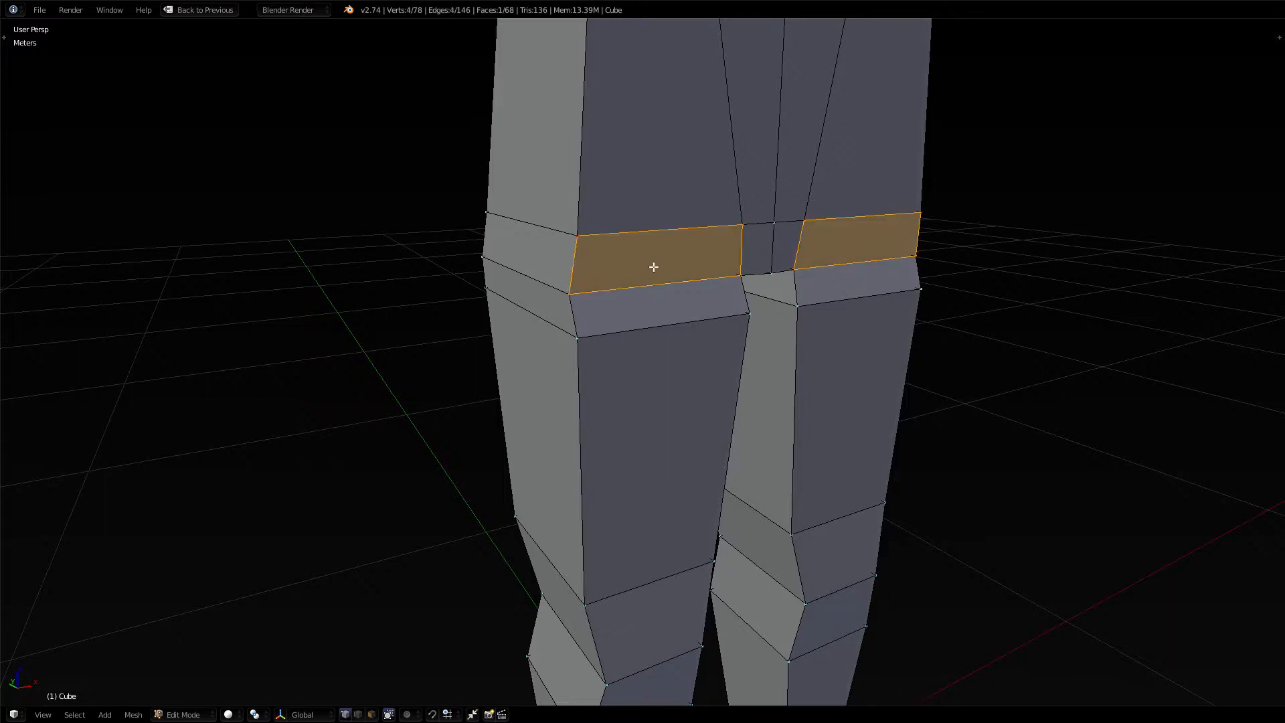
middle_click_drag(591, 270, 635, 278)
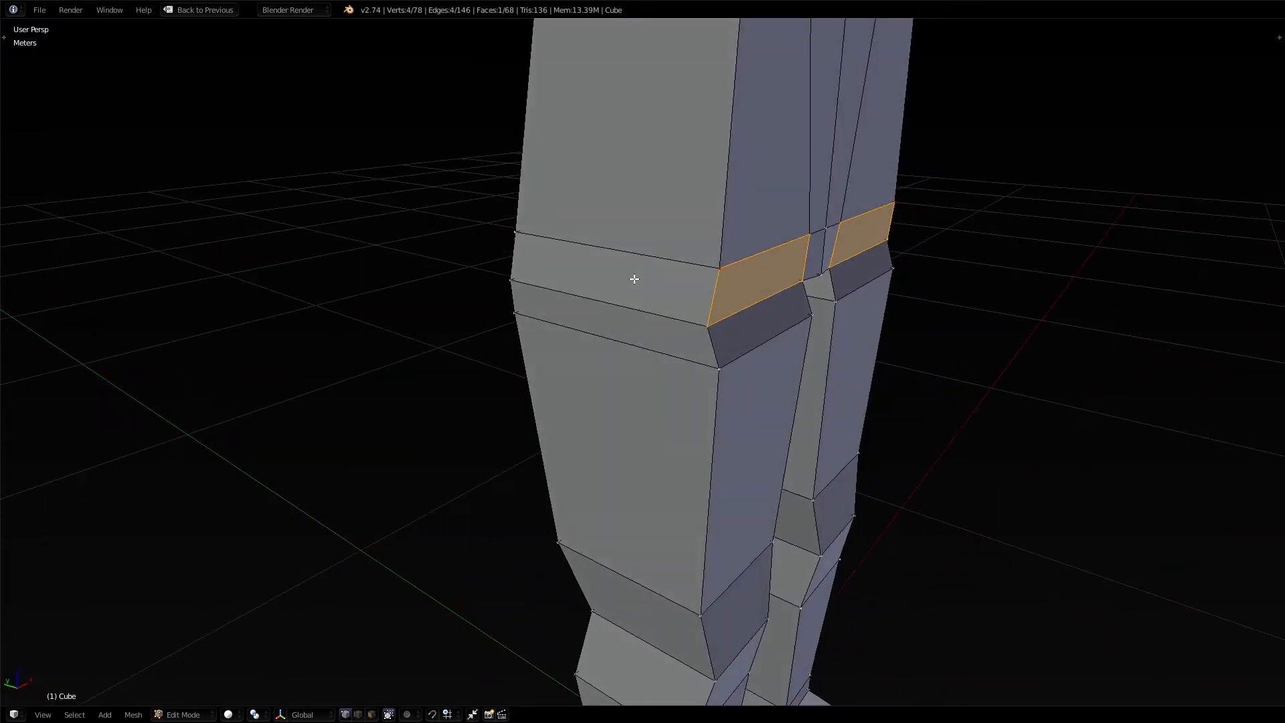
key("g")
key("z")
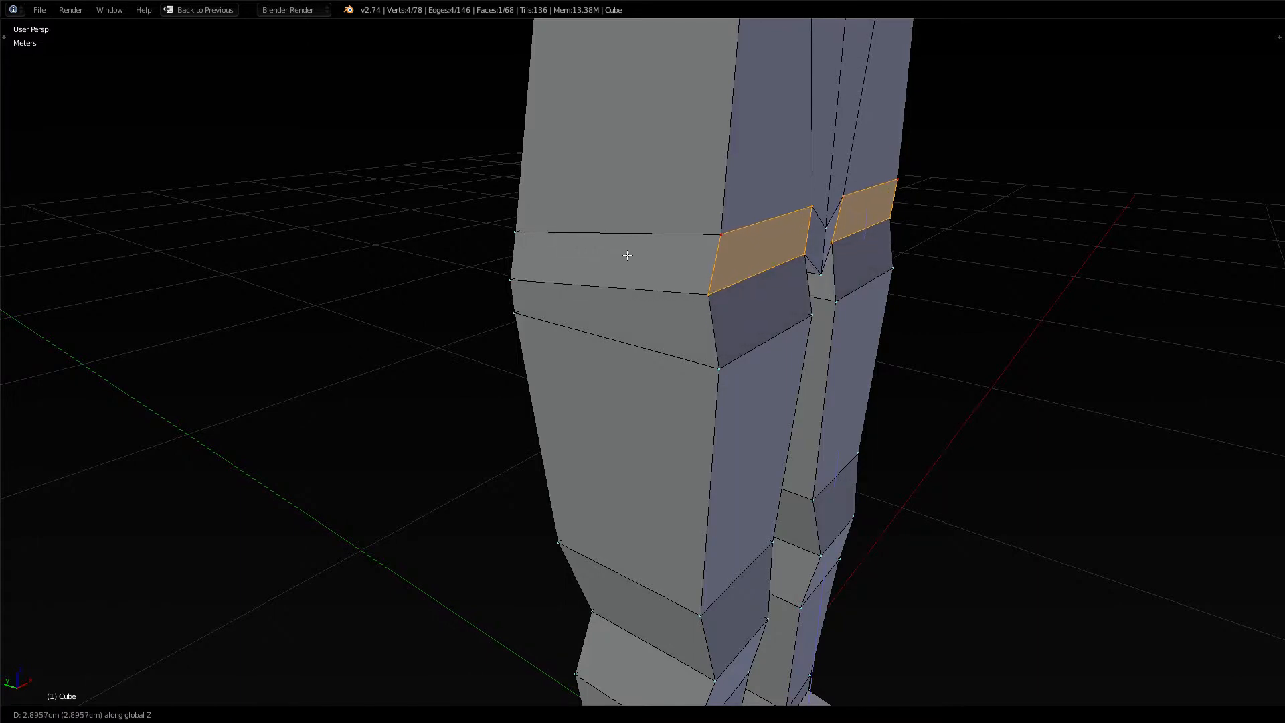
right_click(628, 255)
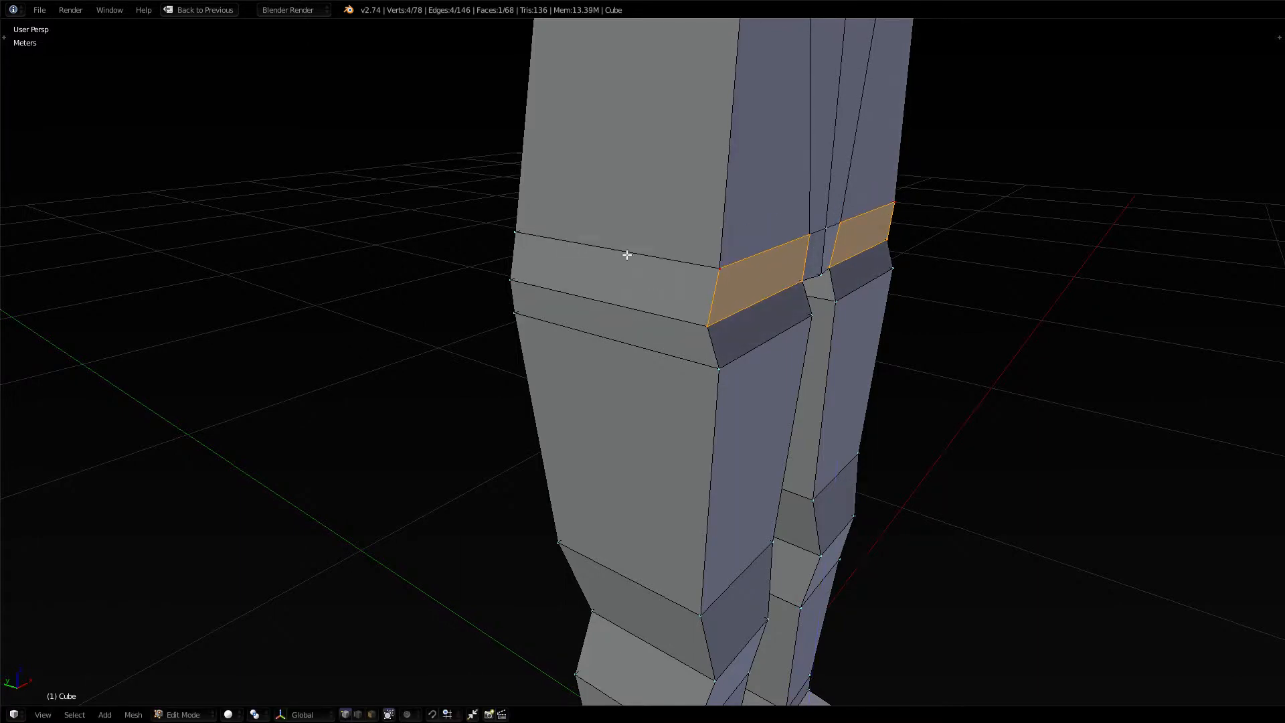
Add the front centre vertex directly above the crotch to the selection
right_click(824, 229, "shift")
Try raising the five selected front hip vertices about 2.4 cm along Z, inspect the crotch, and undo the move
key("g")
key("z")
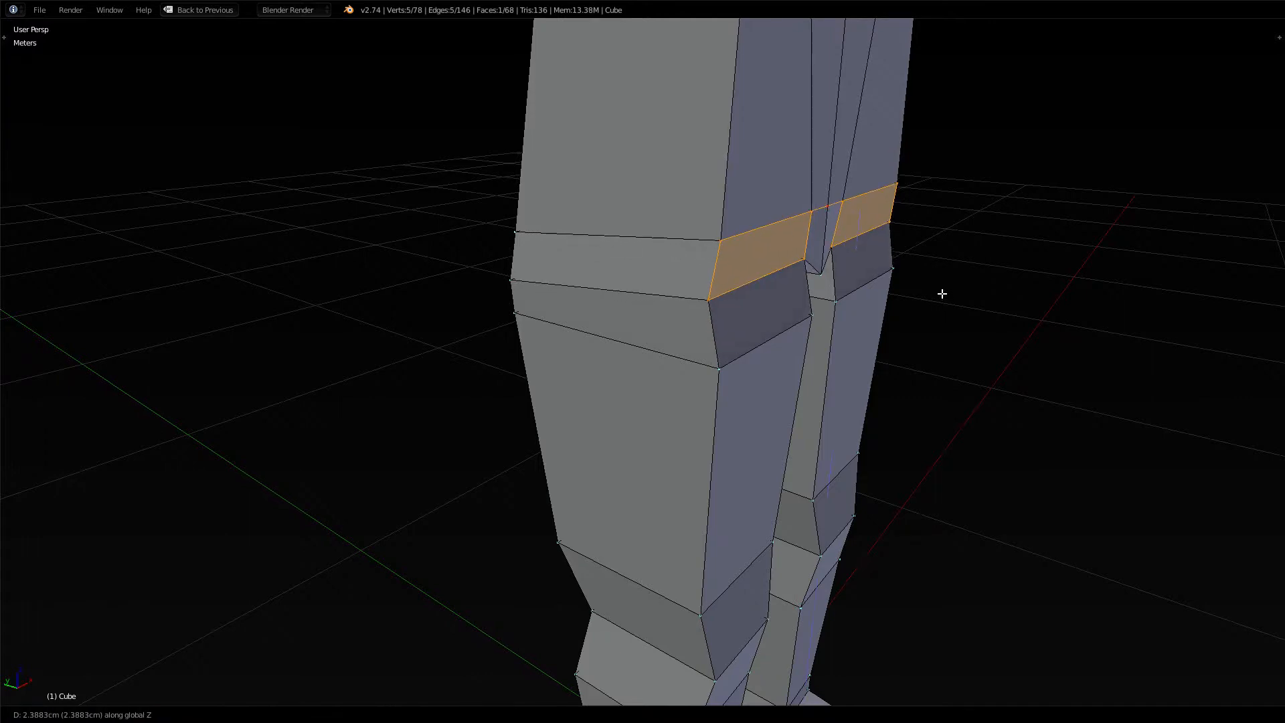
left_click(941, 292)
key("a")
middle_click_drag(933, 318, 831, 281)
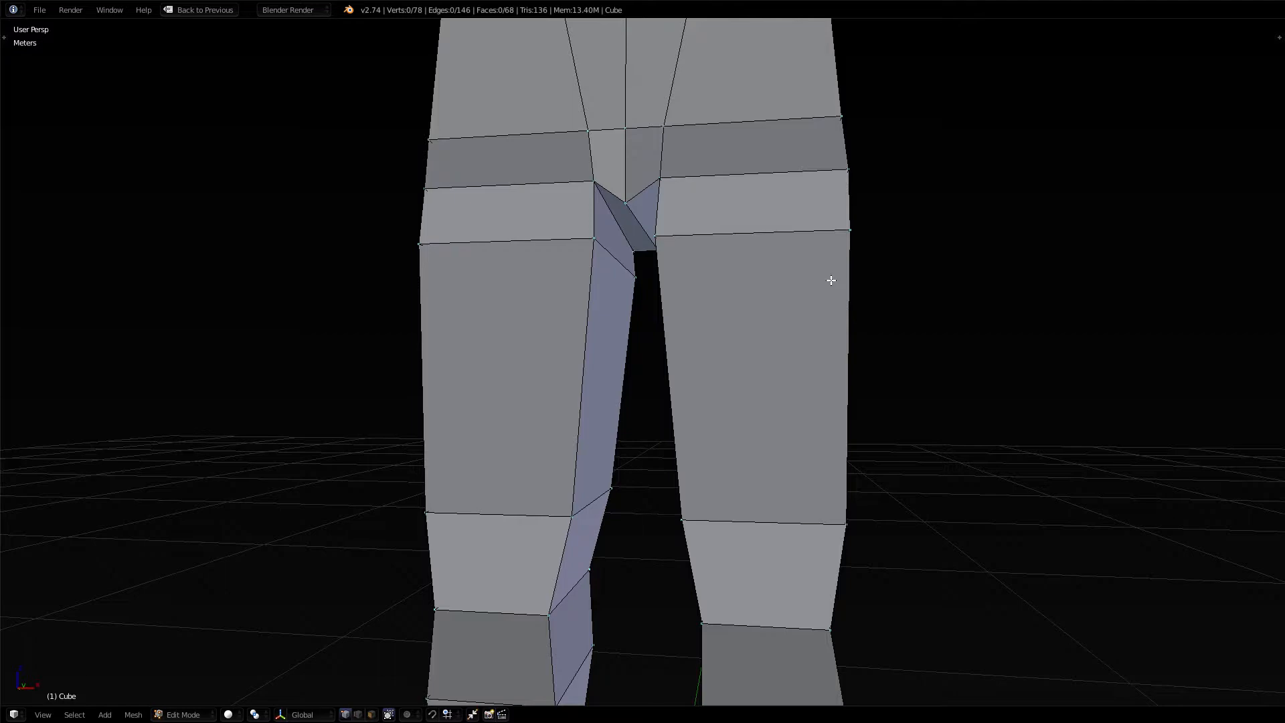
scroll(683, 320, "up", 4)
middle_click_drag(653, 287, 536, 349)
scroll(657, 319, "down", 4)
right_click(596, 331)
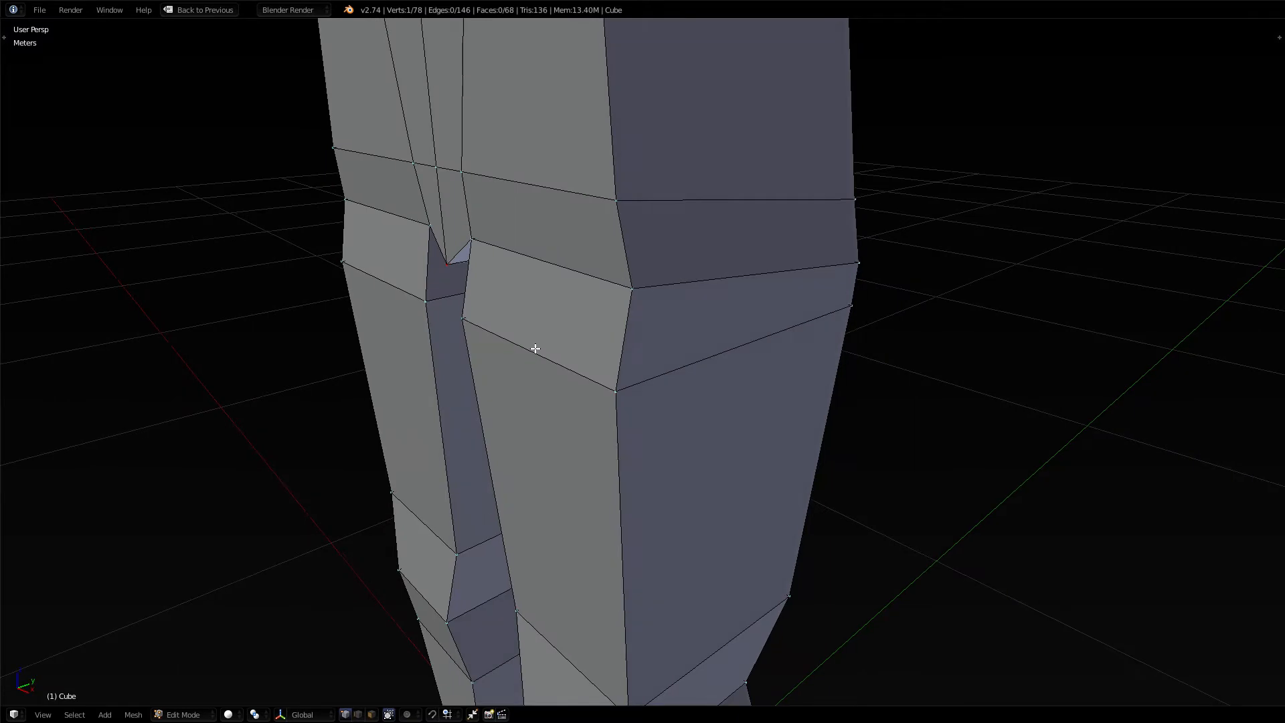
key("ctrl+z")
key("ctrl+z")
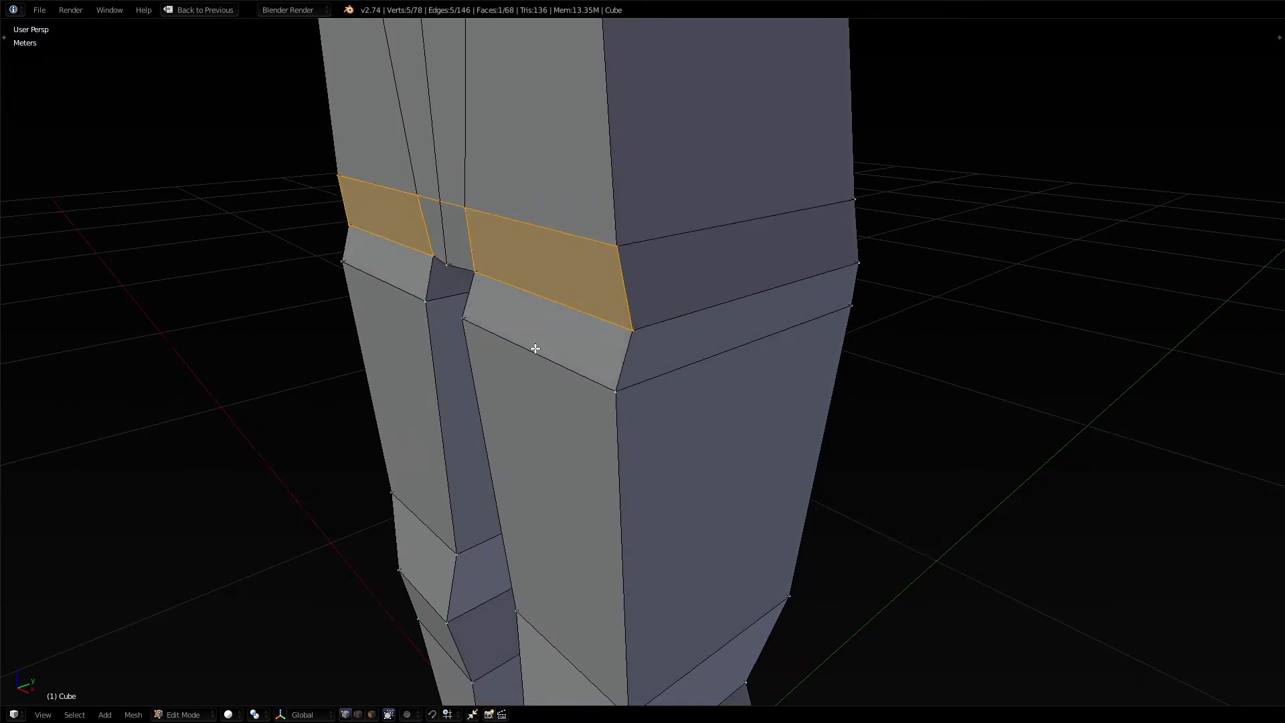
Add the lower front centre vertex at the crotch to the selected hip vertices
right_click(457, 276, "shift")
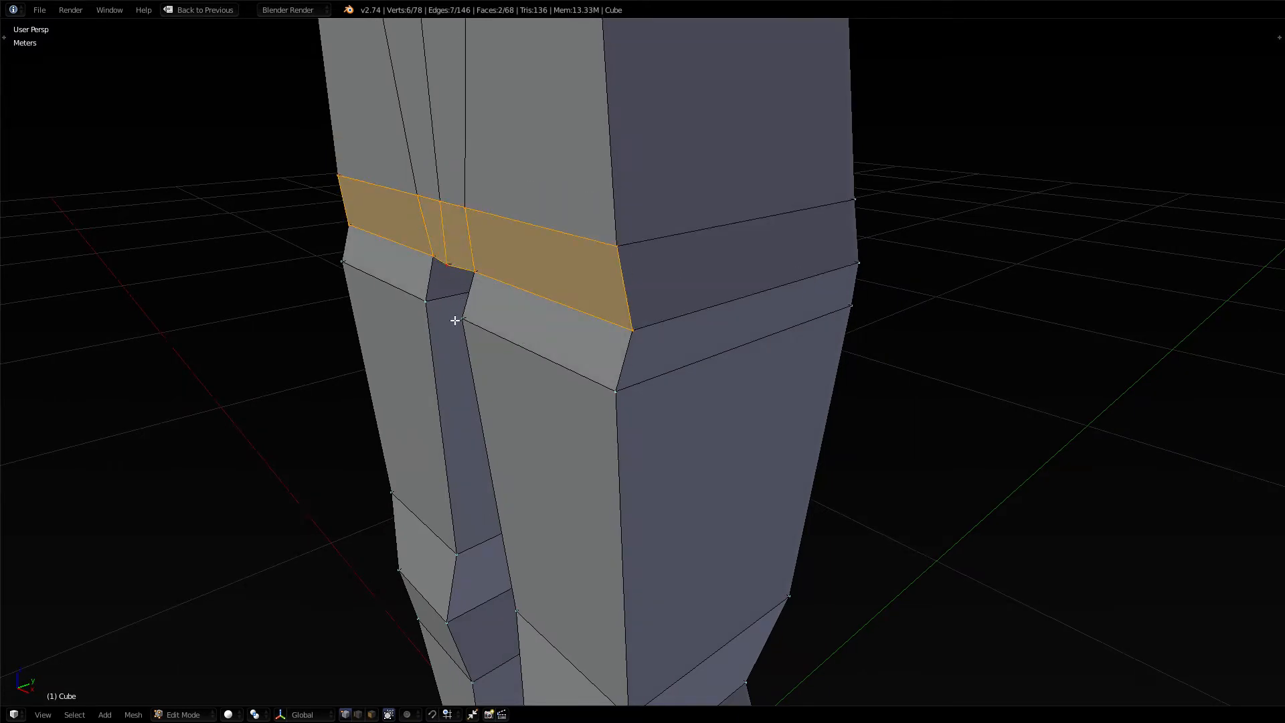
mouse_move(456, 320)
middle_mouse_down()
mouse_move(503, 267)
mouse_move(435, 329)
middle_mouse_up()
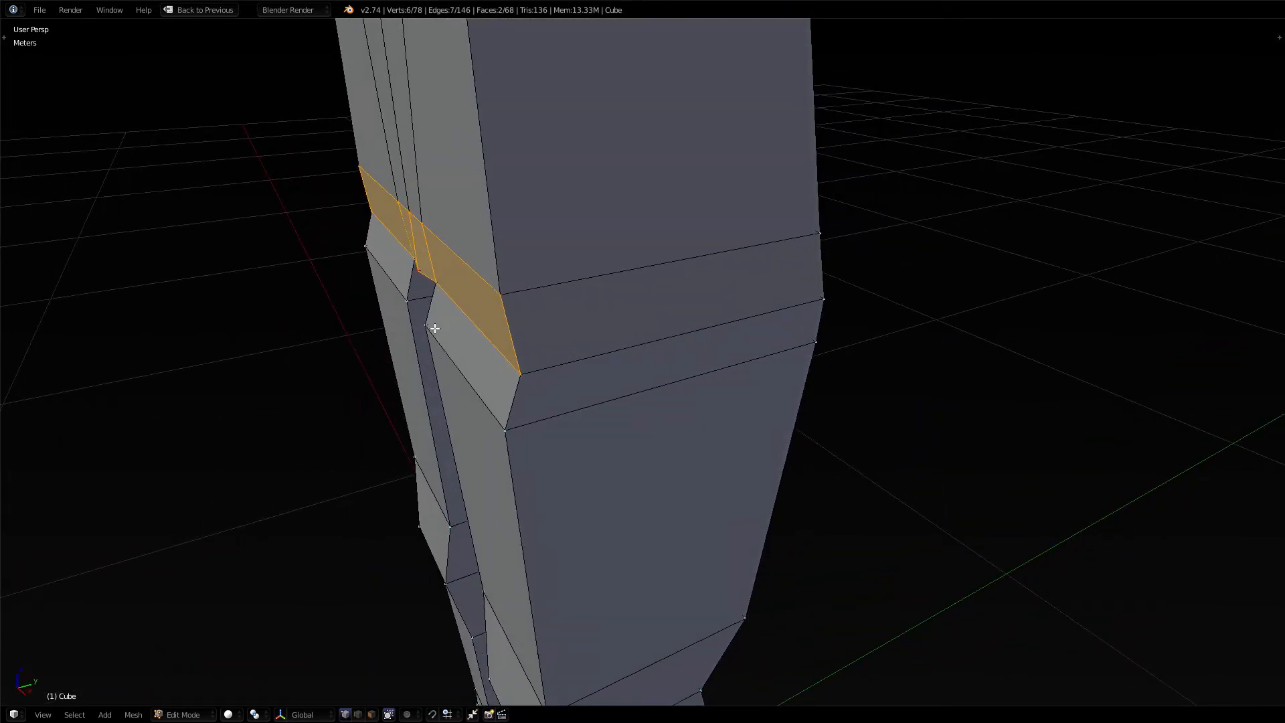
Move the two selected front hip faces up along the global Z axis by about 3.5 cm
key("g")
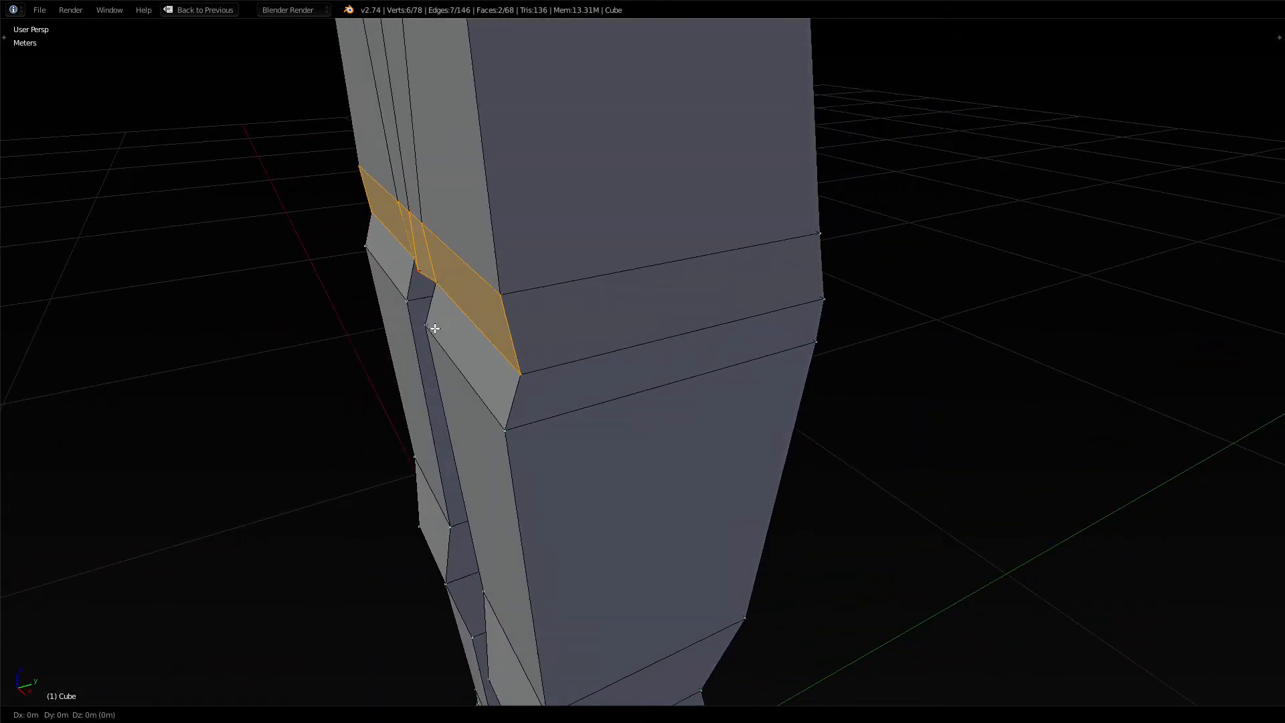
key("z")
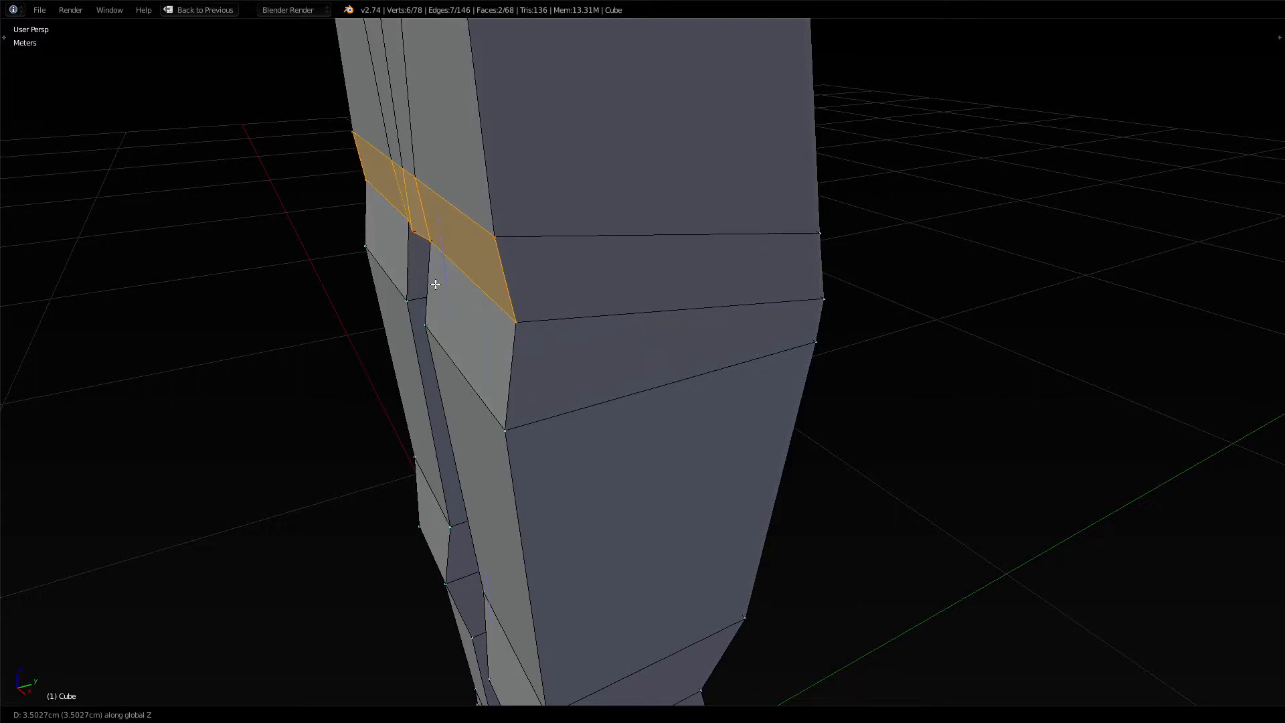
left_click(435, 278)
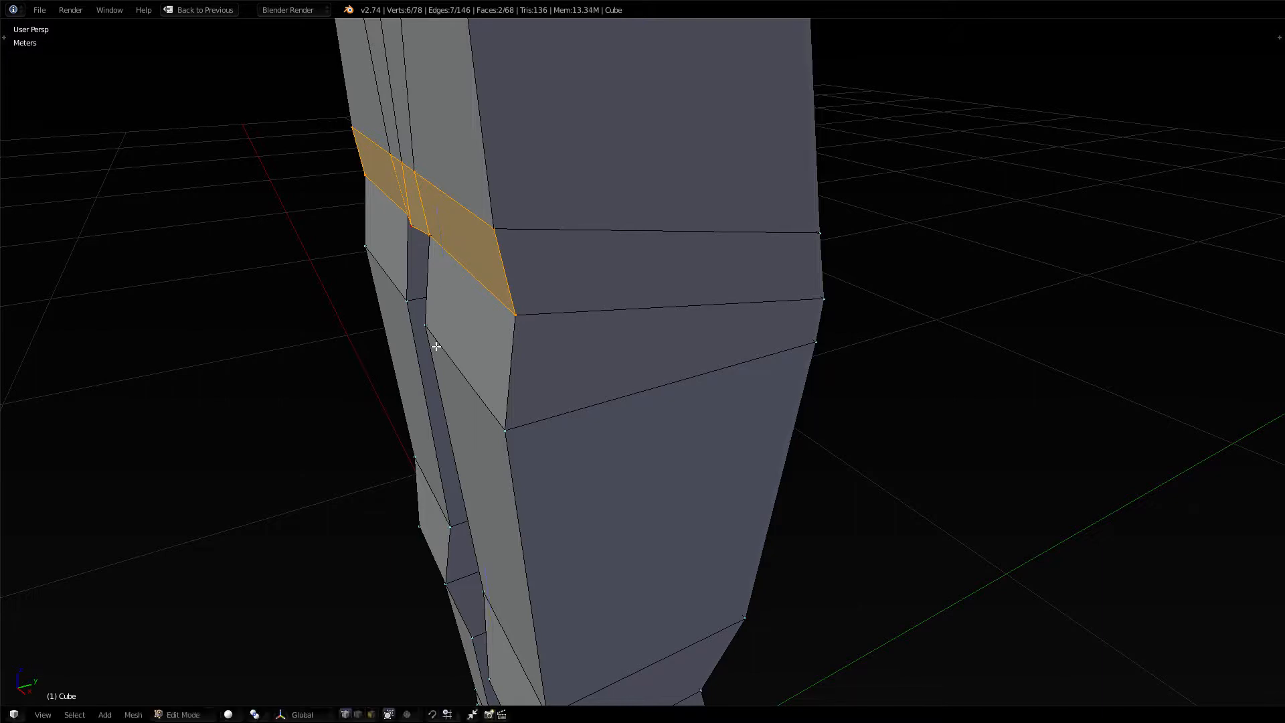
key("a")
Examine the reshaped hips and upper thighs, then the whole body, from the side and at an angle
middle_click_drag(435, 346, 536, 342)
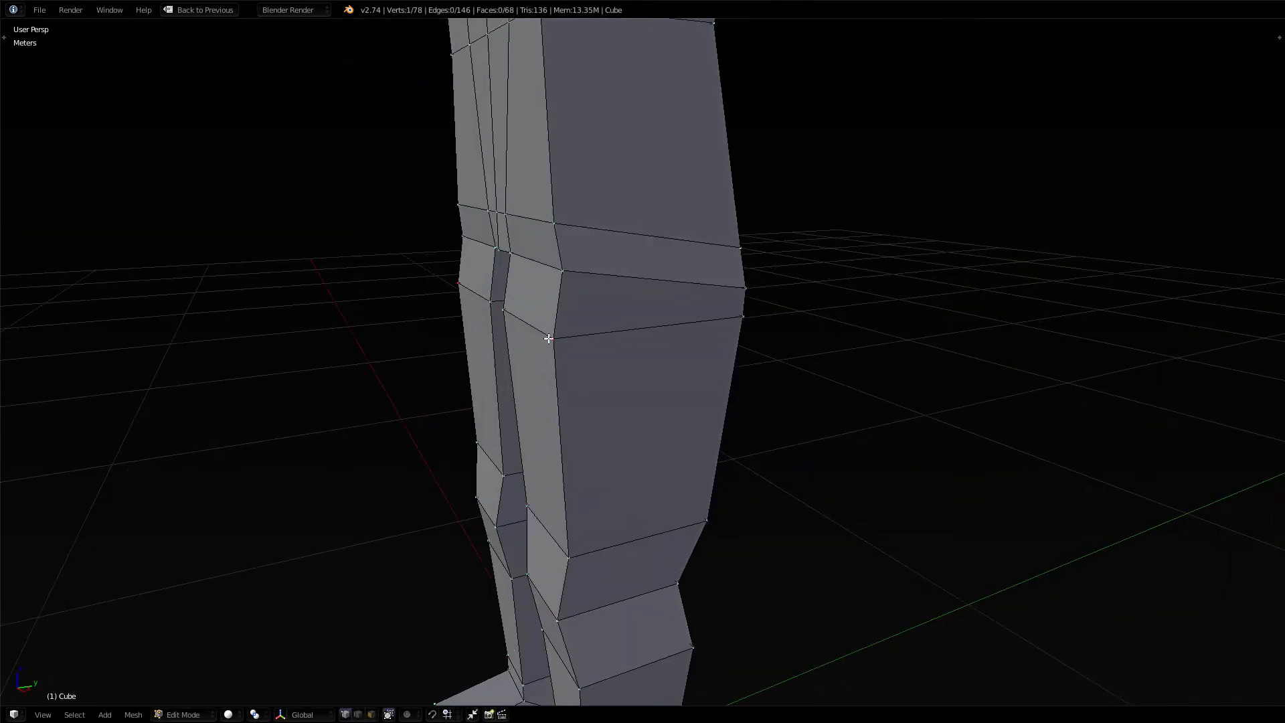
right_click(503, 313, "shift")
middle_click_drag(508, 329, 552, 346)
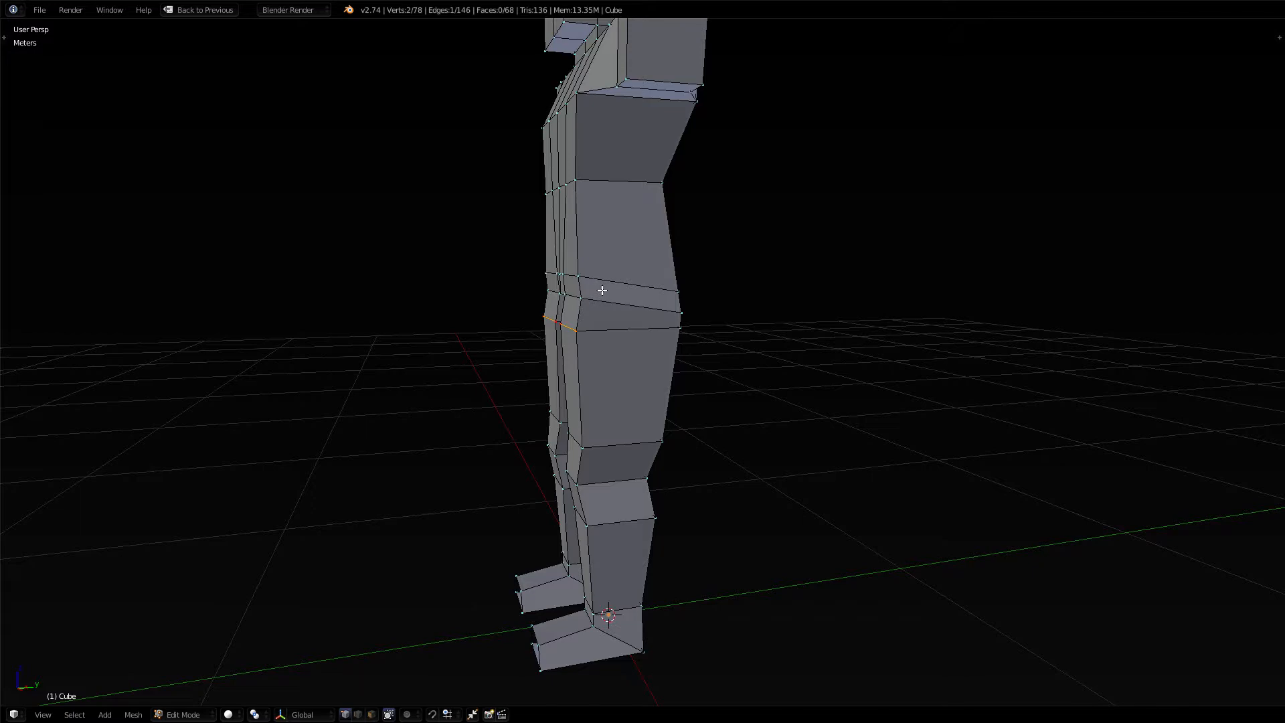
middle_click_drag(611, 284, 675, 322)
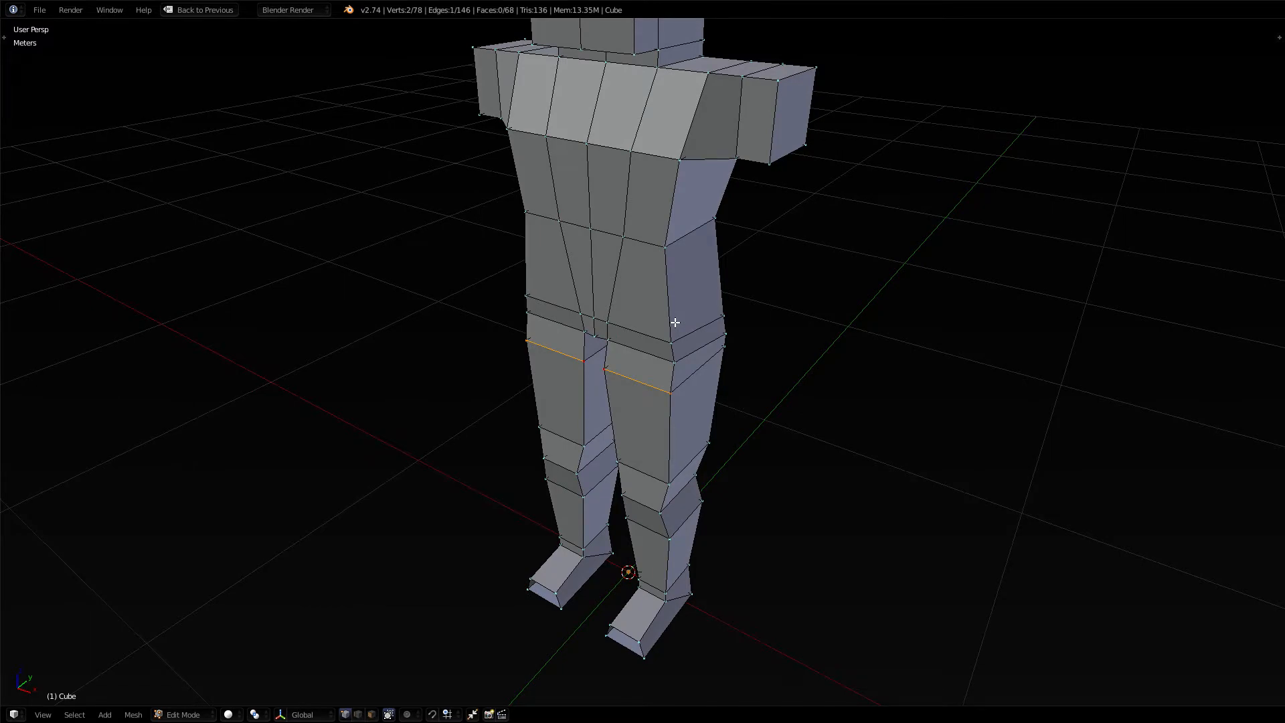
scroll(670, 314, "down", 2)
scroll(676, 313, "up", 3)
scroll(682, 312, "down", 2)
middle_click_drag(745, 272, 803, 244)
Inspect the figure's proportions and feet in front orthographic view, with both solid and wireframe display
key("KP_1")
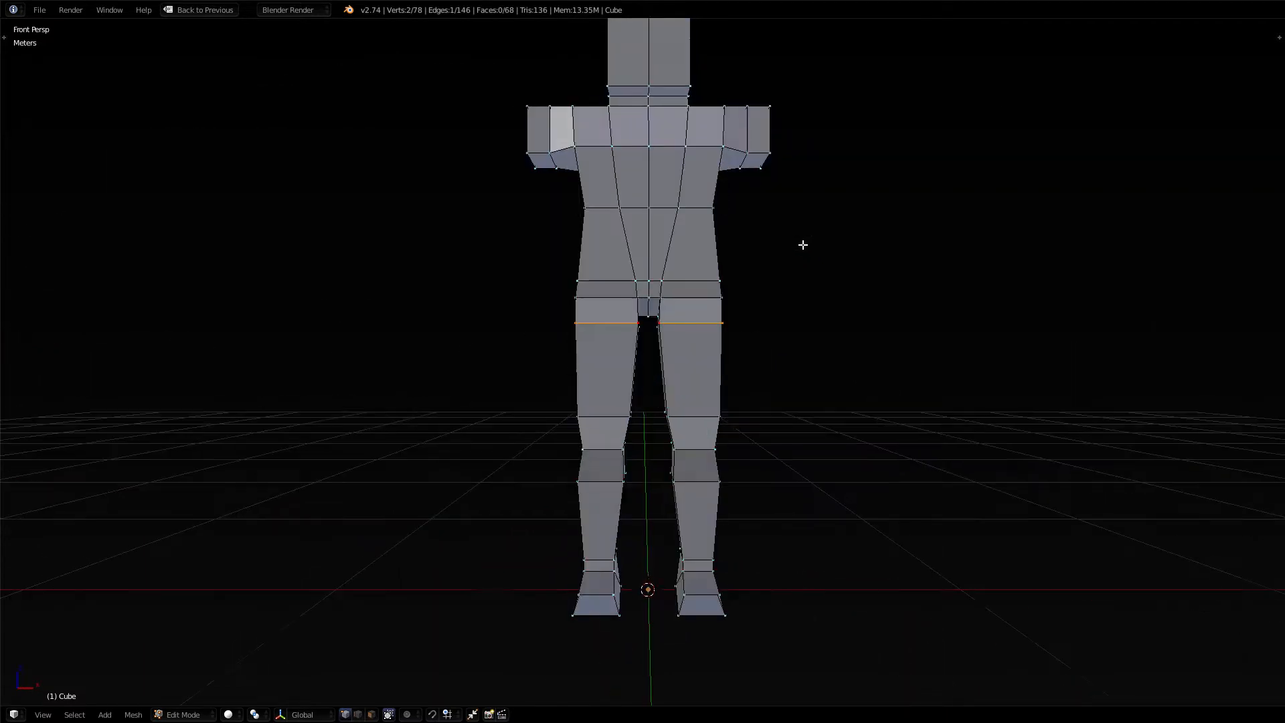
key("KP_5")
key("a")
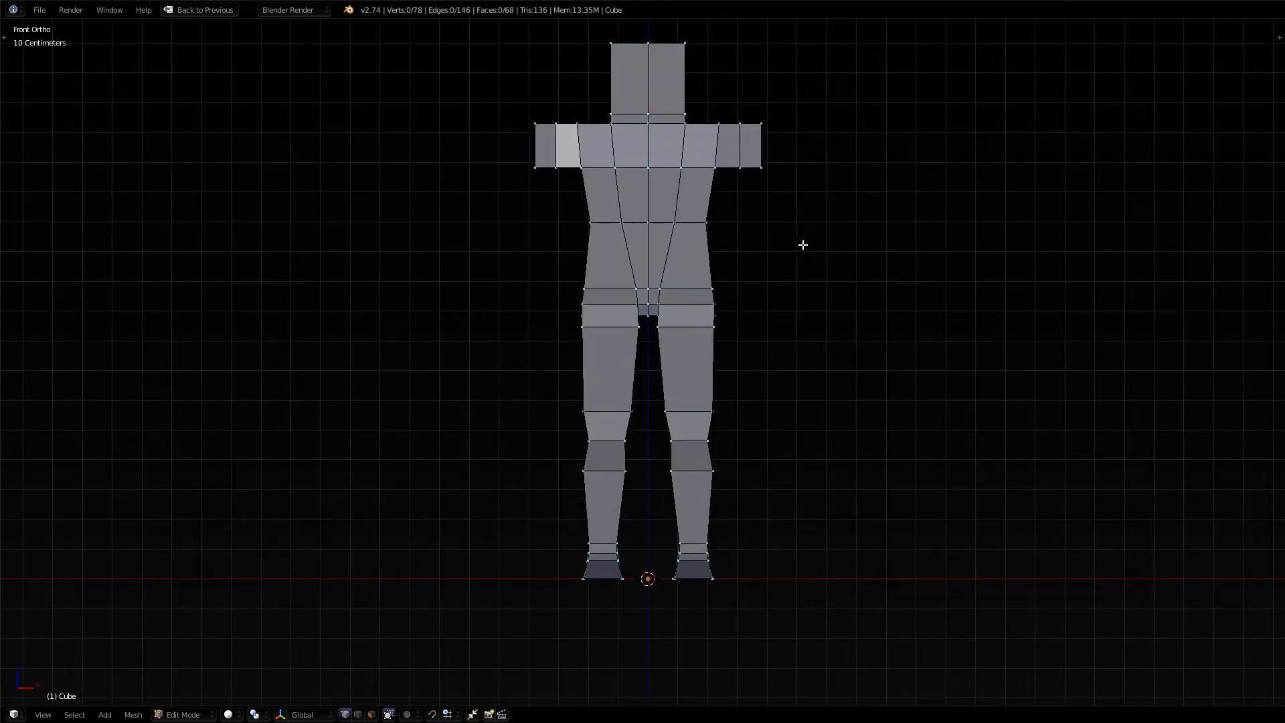
key("z")
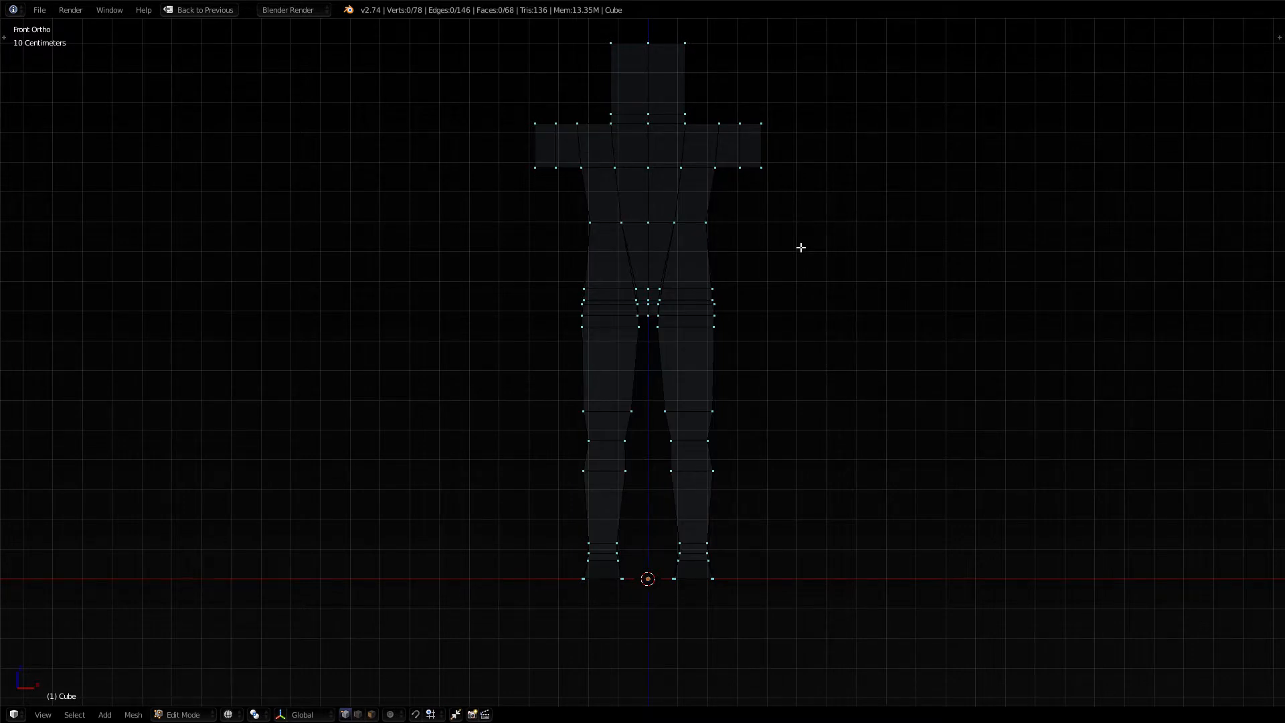
scroll(829, 370, "up", 1)
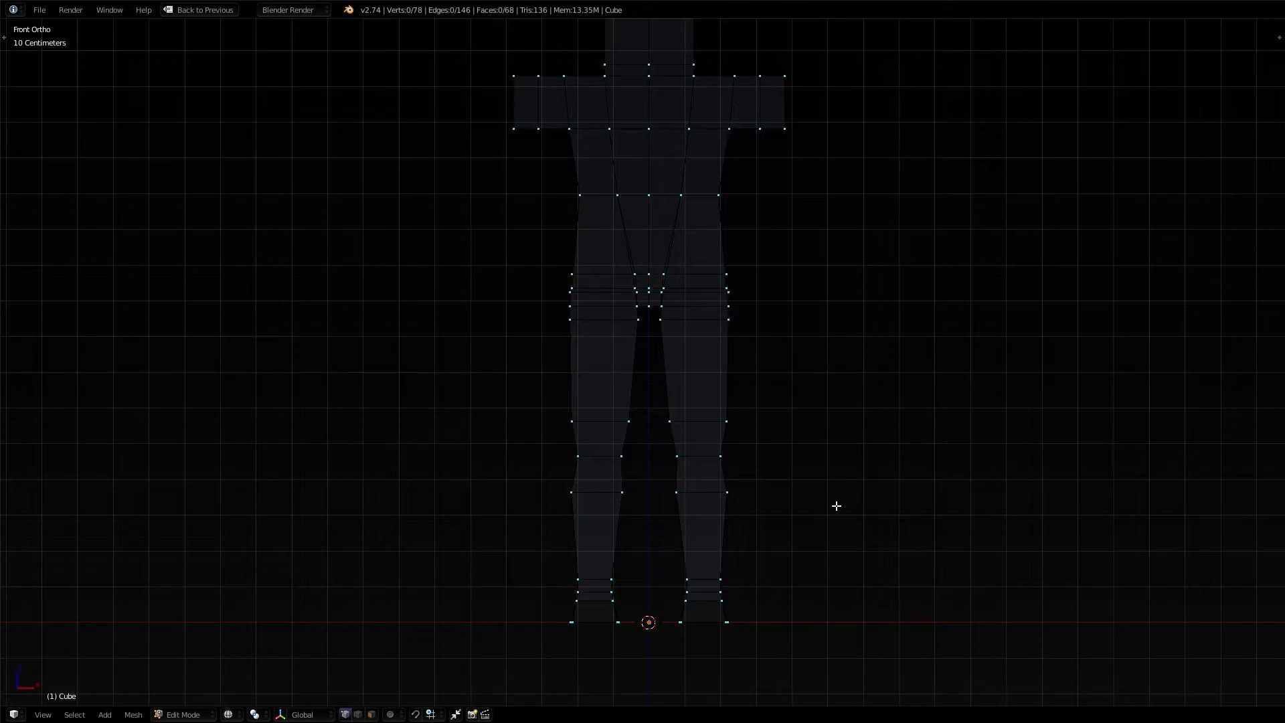
key("z")
scroll(797, 576, "up", 3)
middle_click_drag(794, 630, 731, 335, "shift")
scroll(668, 554, "up", 1)
scroll(669, 553, "up", 1)
key("z")
key("KP_5")
scroll(597, 553, "down", 1)
scroll(717, 511, "down", 4)
Frame the toe end of the feet and select the open edge loop there in solid display
middle_click_drag(717, 511, 604, 540)
key("c")
left_click_drag(565, 542, 582, 561)
right_click(581, 562)
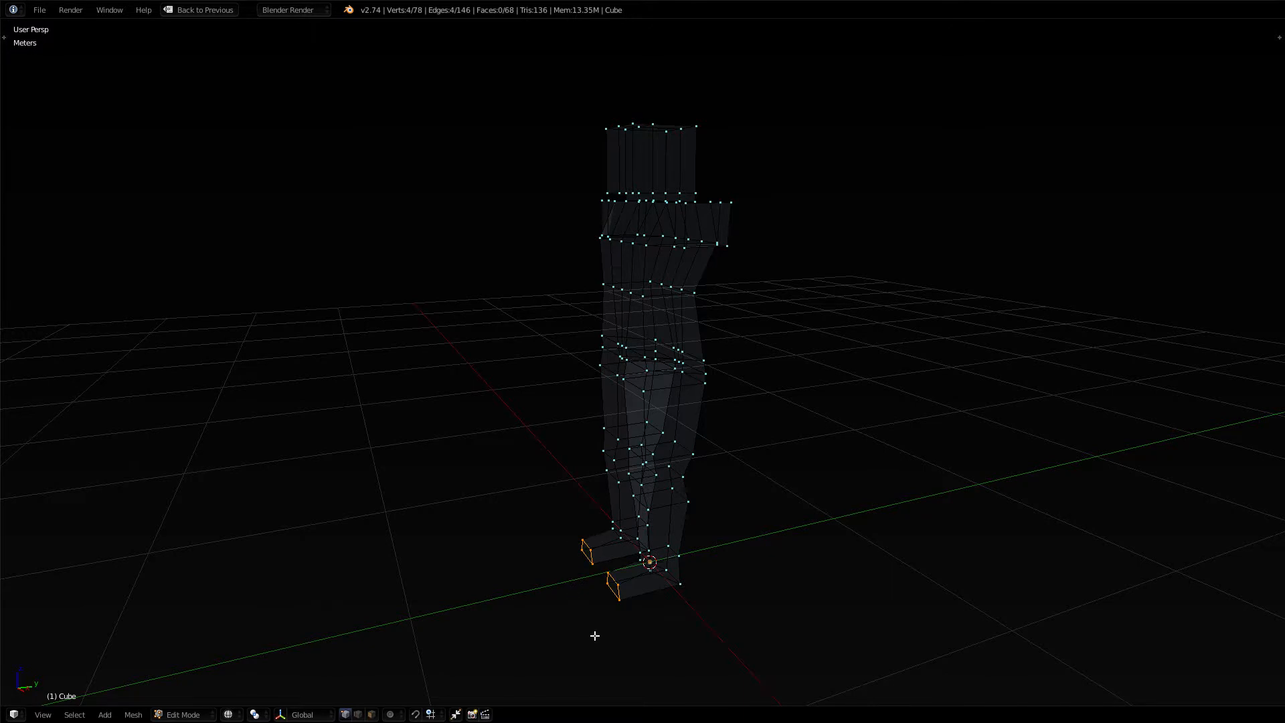
key("KP_Decimal")
key("a")
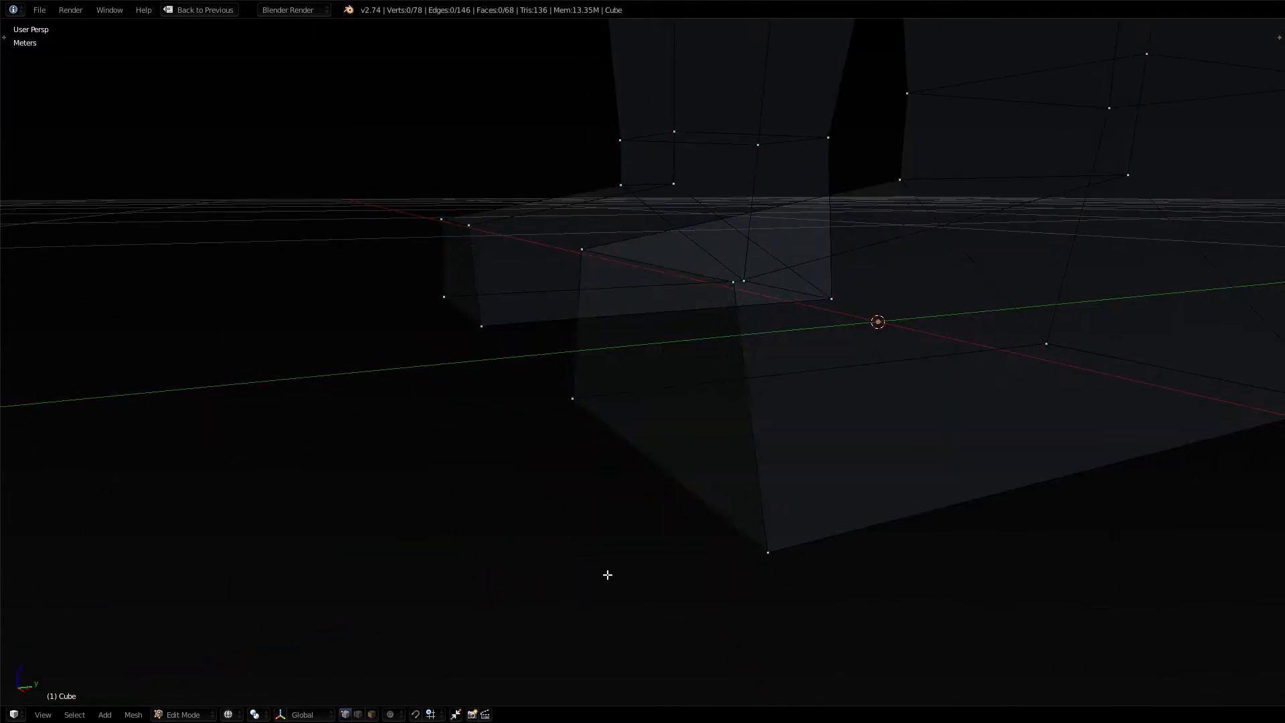
key("z")
right_click(730, 534, "alt")
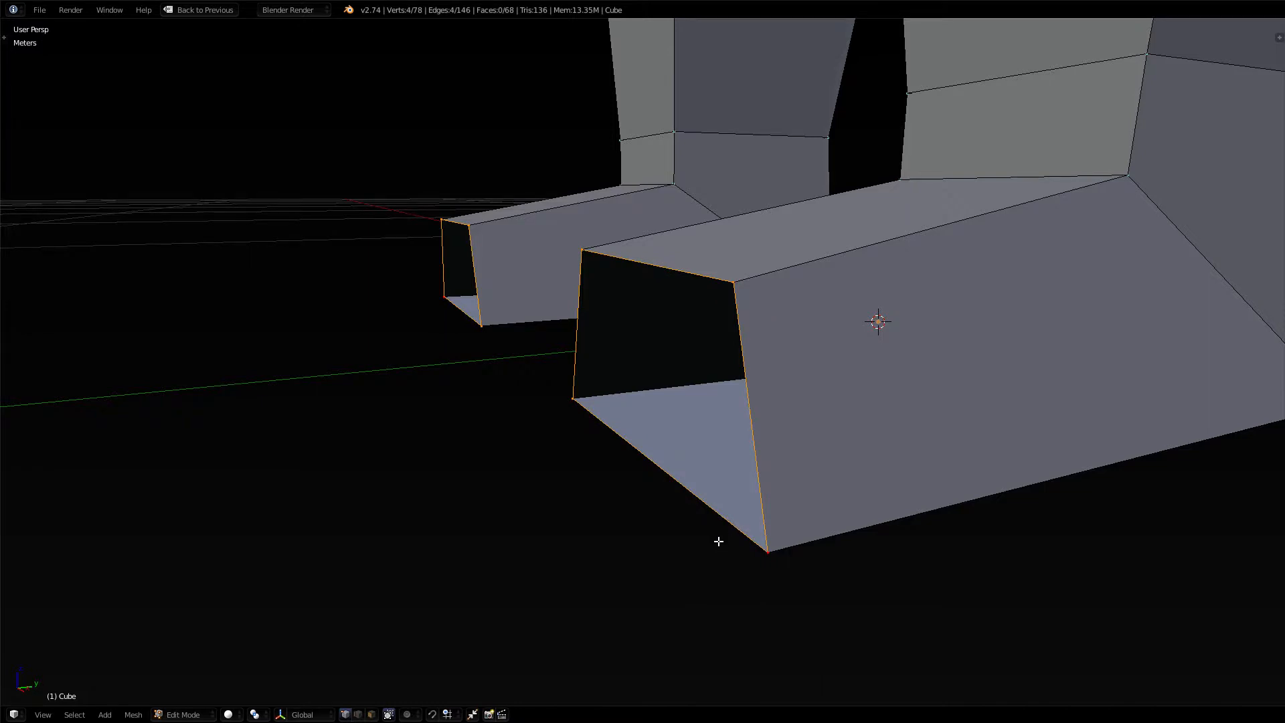
Try to close the open toe ends of the feet with the Fill command
key("alt+f")
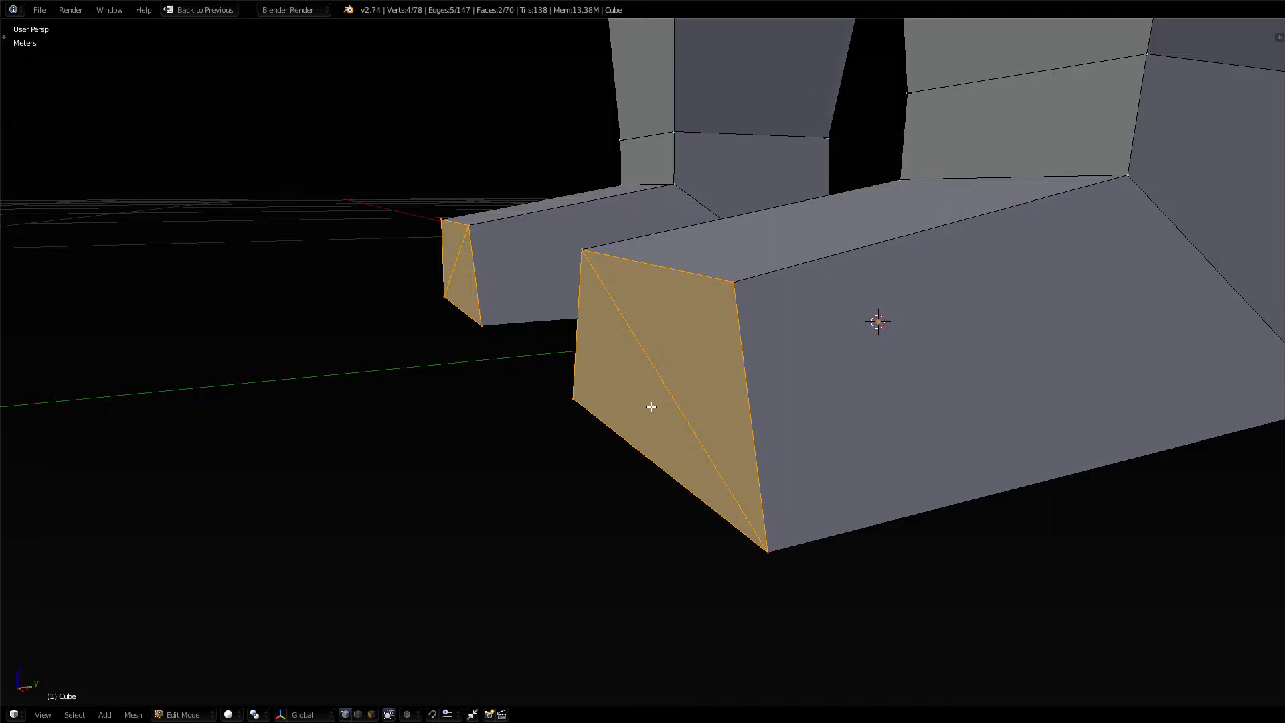
scroll(648, 407, "down", 5)
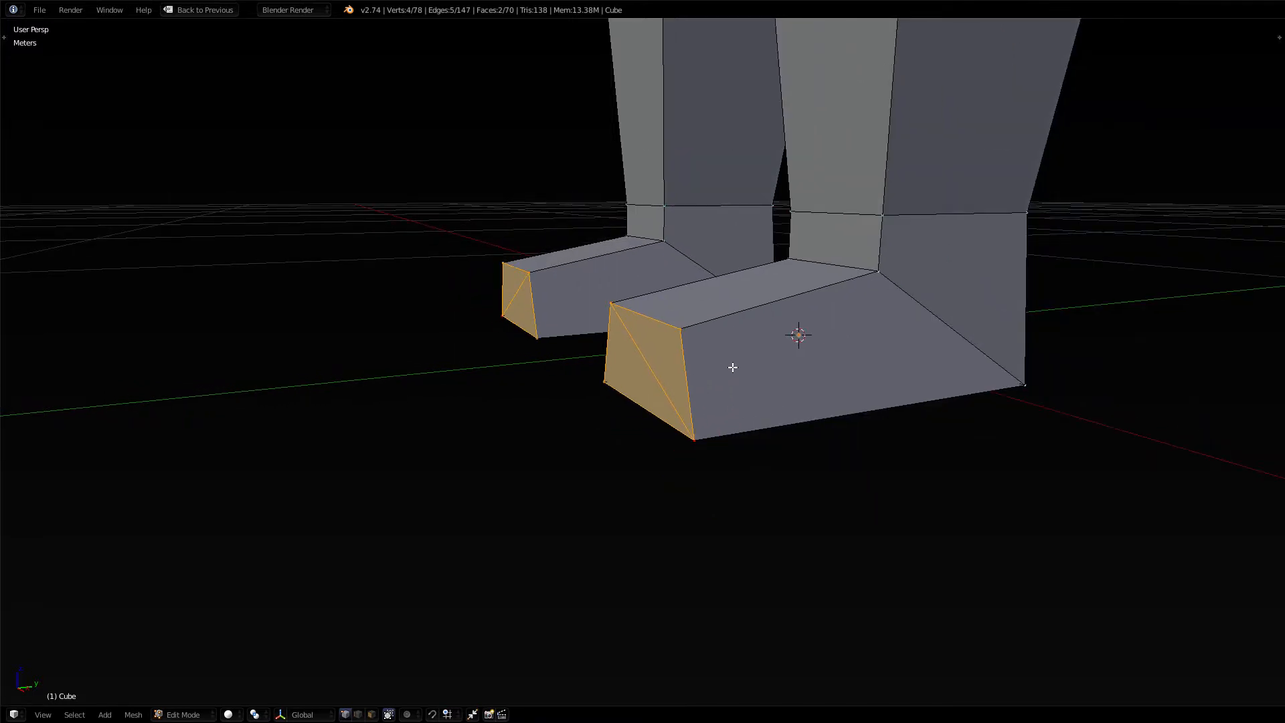
key("a")
Test a loop cut along the side of the foot, cancel it, and undo the toe fill
key("ctrl+r")
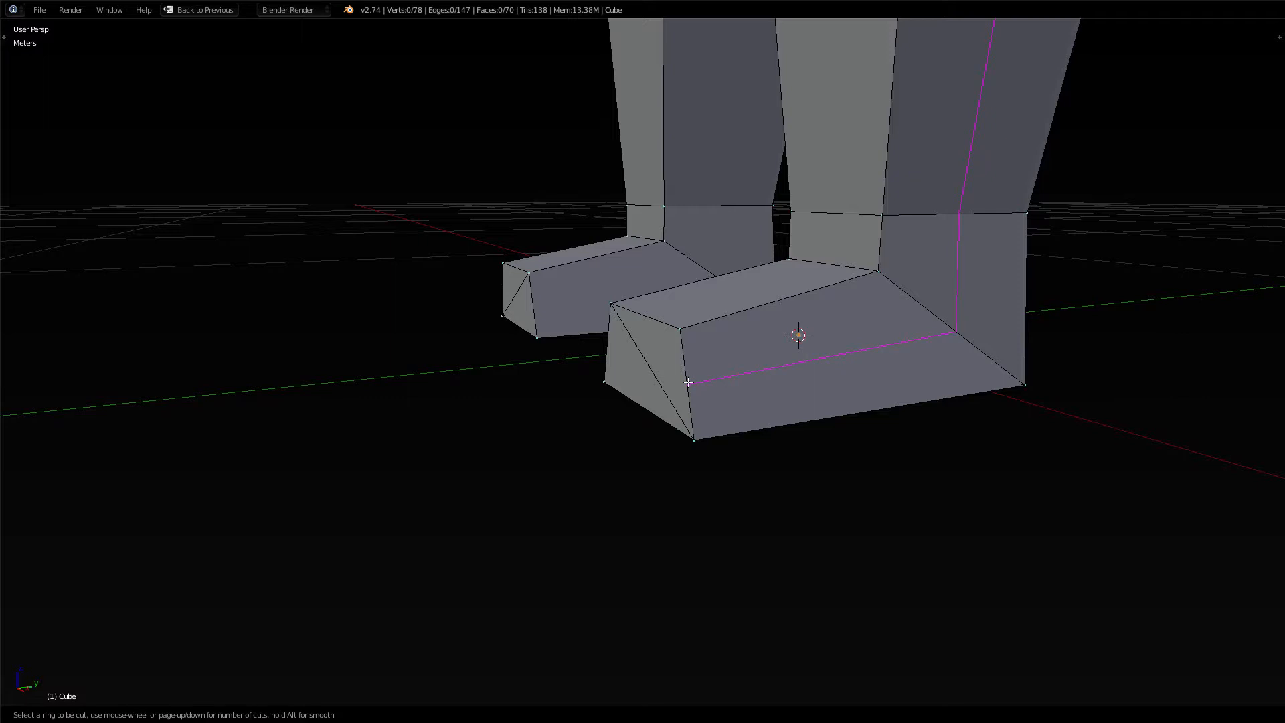
scroll(689, 381, "down", 1)
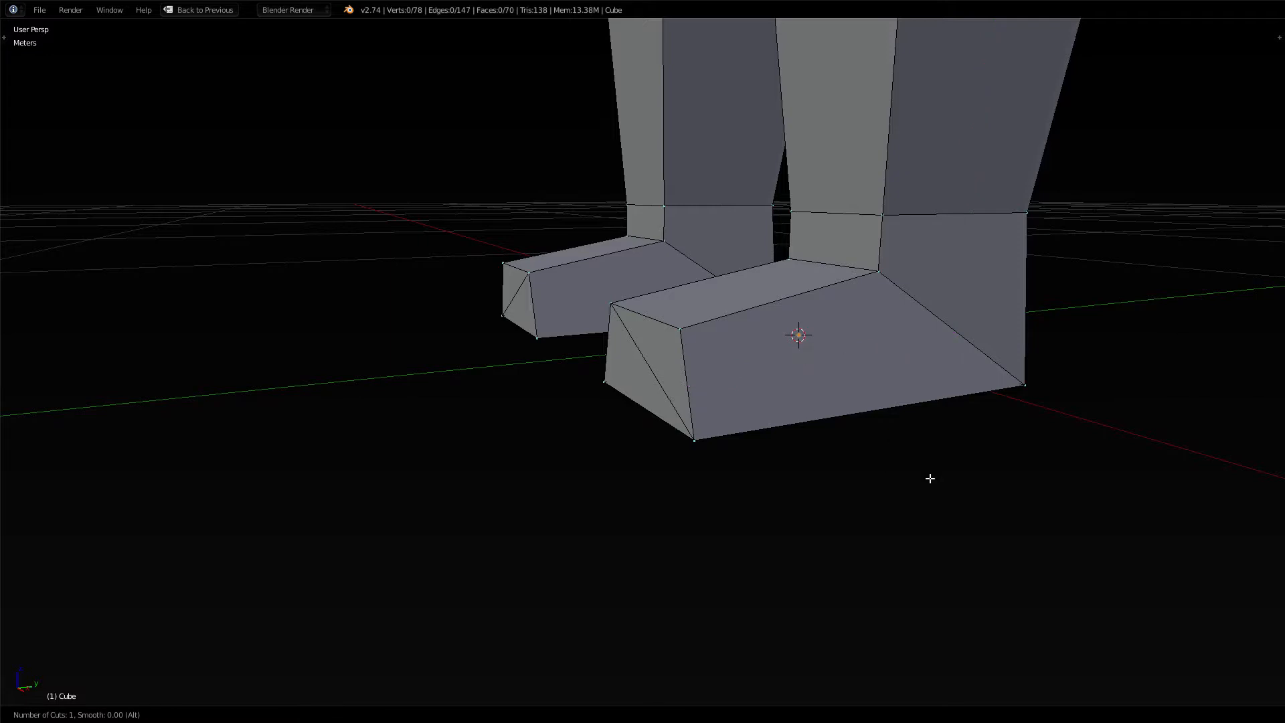
key("Escape")
scroll(1090, 362, "down", 6)
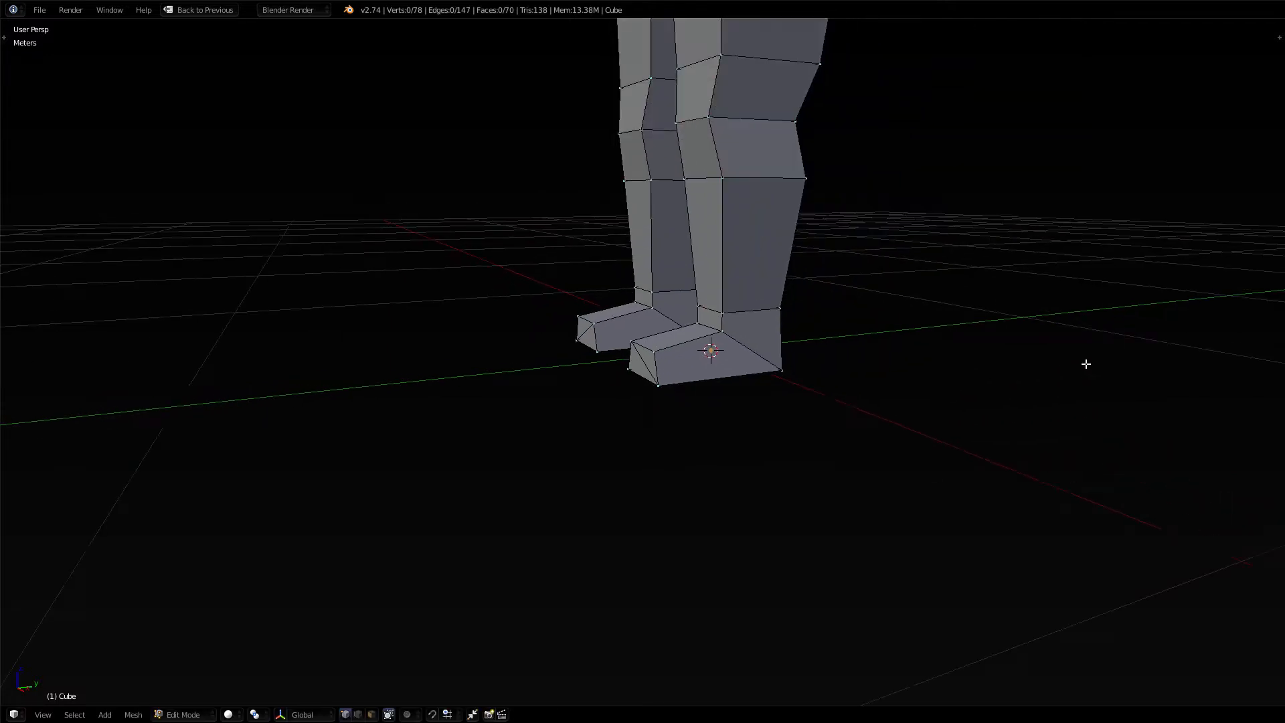
scroll(833, 393, "up", 3)
scroll(833, 393, "up", 5)
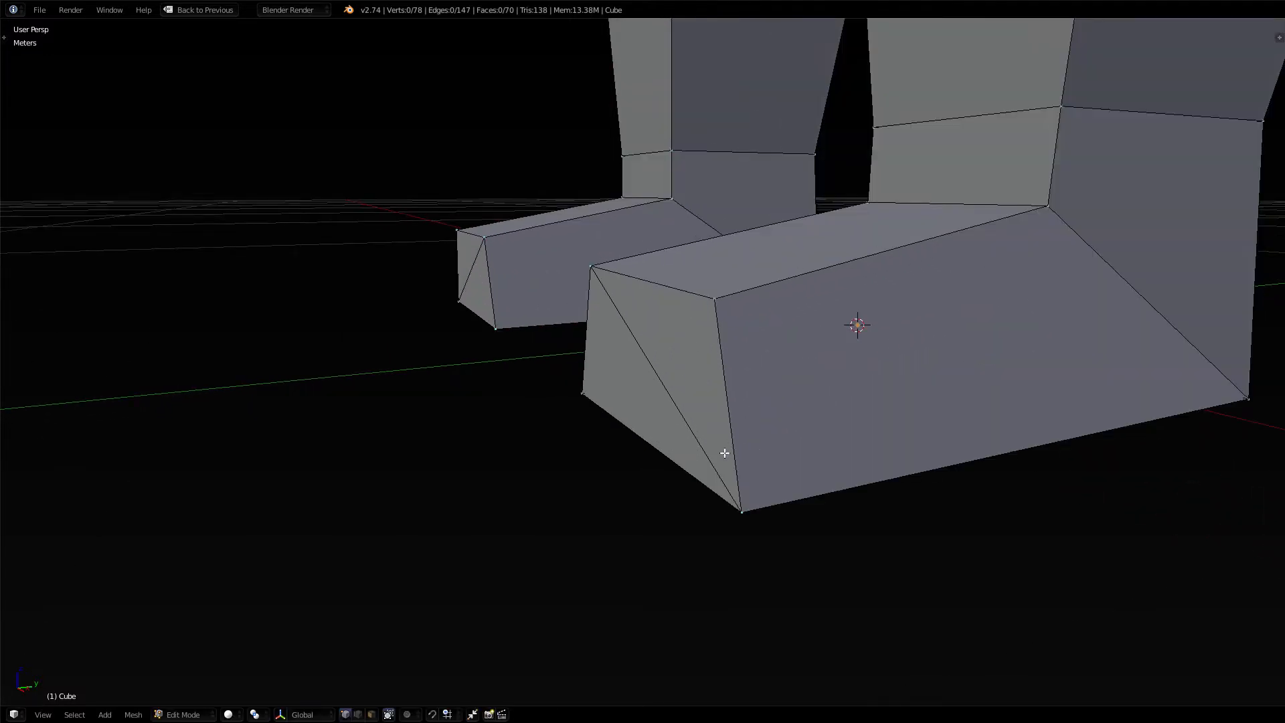
key("ctrl+z")
key("ctrl+z")
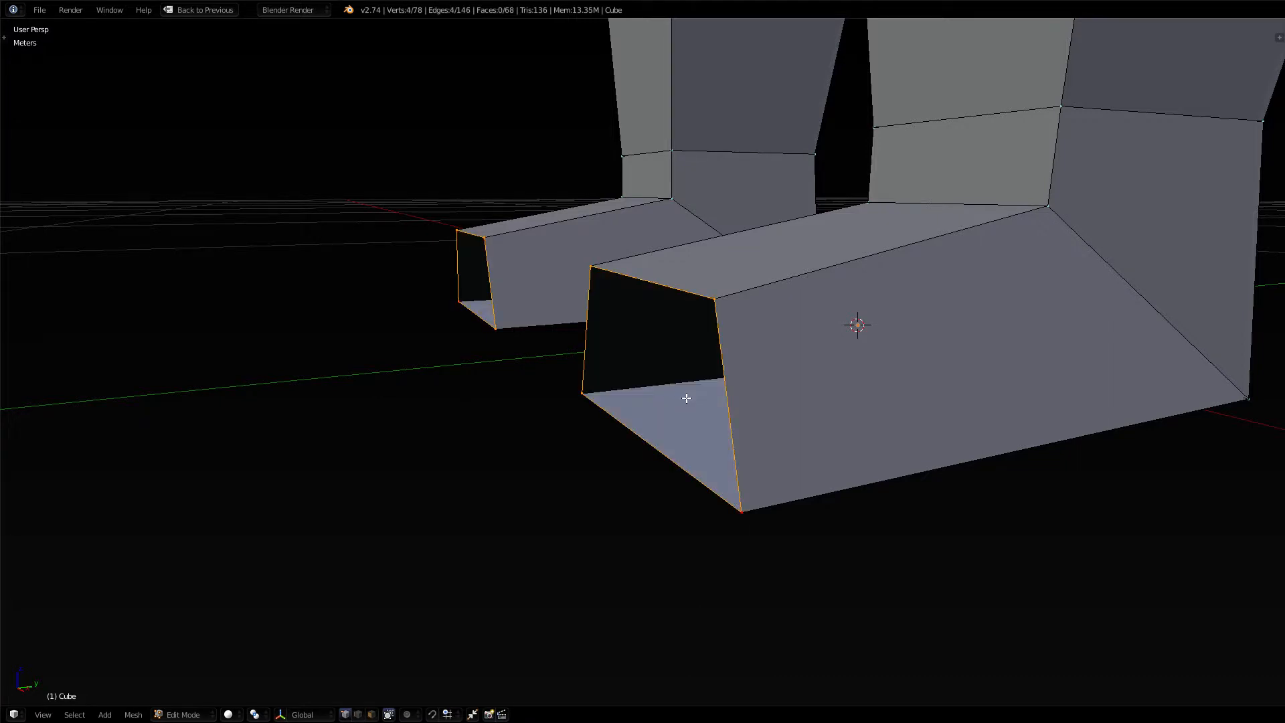
Try filling the open toe edge loop again and undo that fill
middle_click_drag(677, 400, 705, 408)
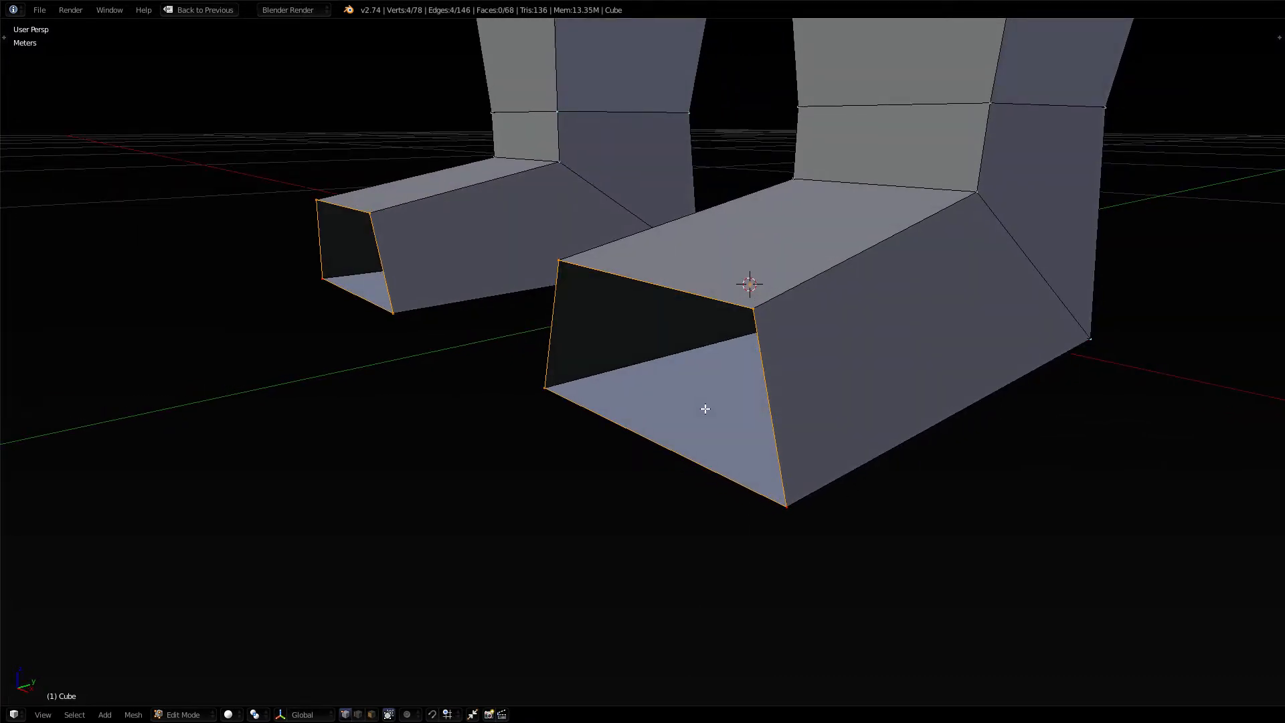
key("f")
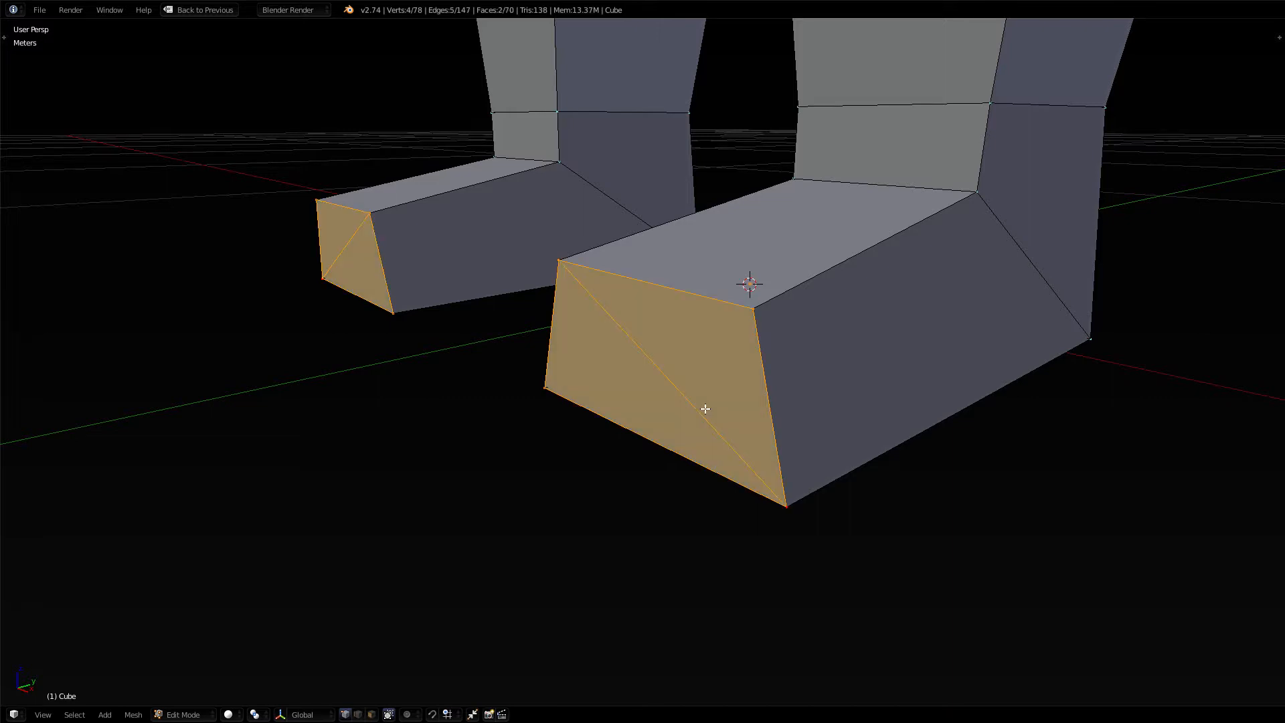
key("ctrl+z")
Try Inset Faces on the open toe edge loop, cancel it, and restore the loop selection
key("ctrl+f")
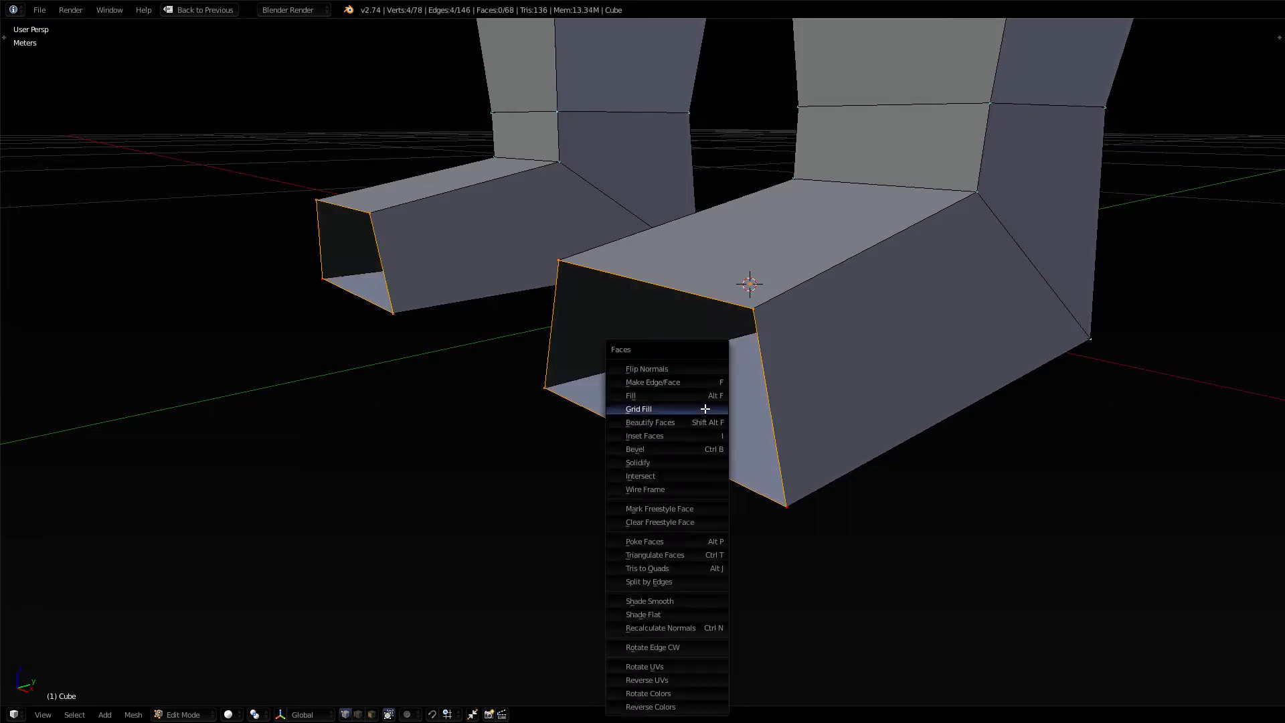
left_click(678, 436)
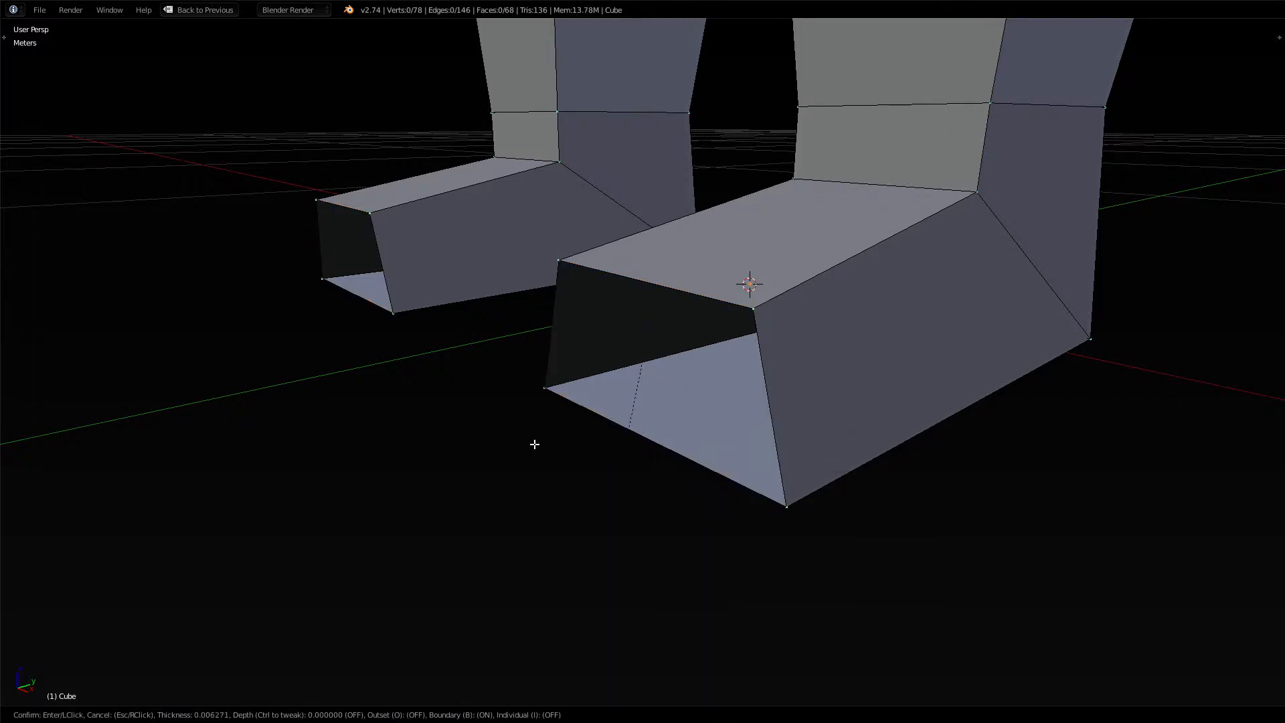
key("Escape")
middle_click_drag(348, 419, 404, 407)
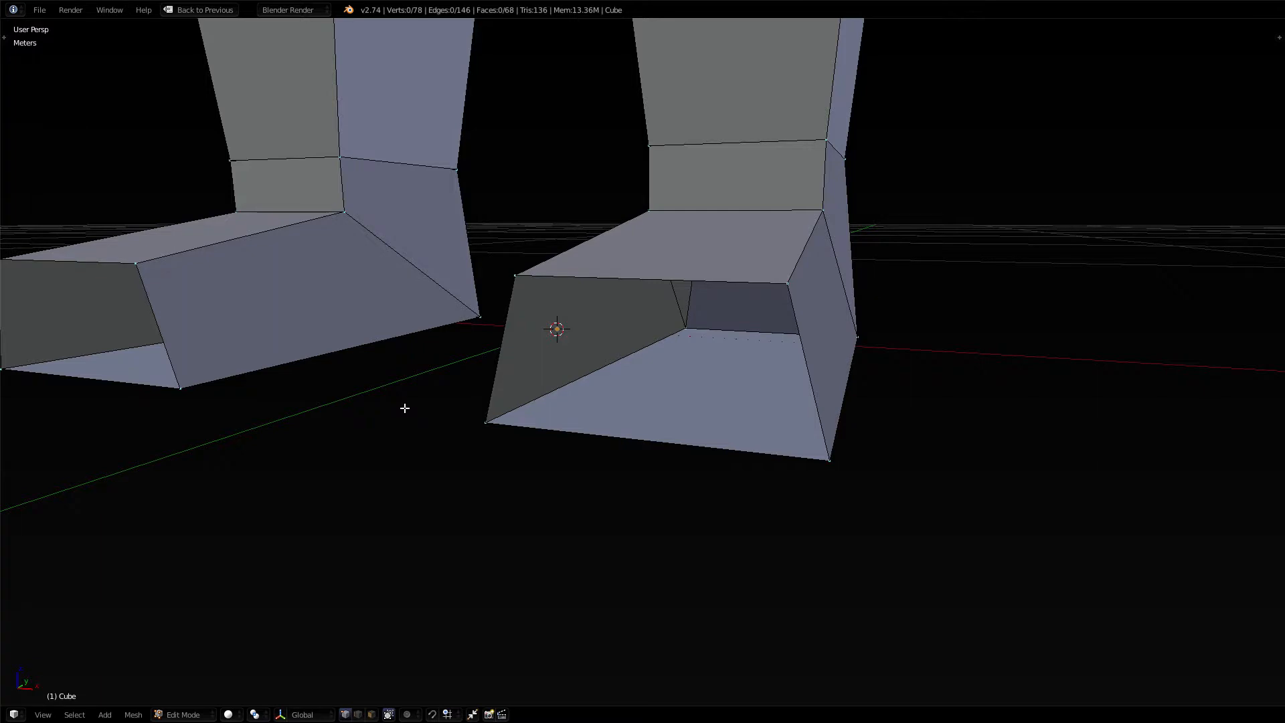
key("ctrl+z")
Cap the open toe ends of the feet with a single quad face using Make Edge/Face, and clear the selection
middle_click_drag(436, 409, 395, 429)
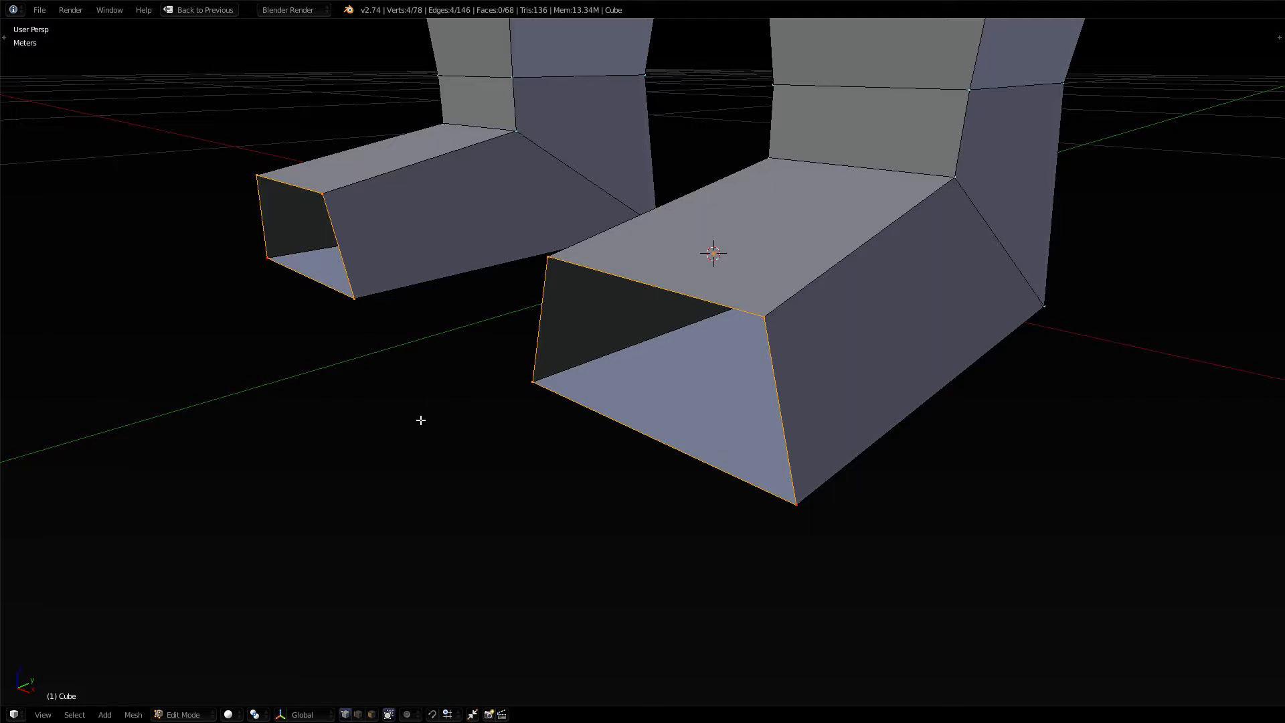
key("ctrl+f")
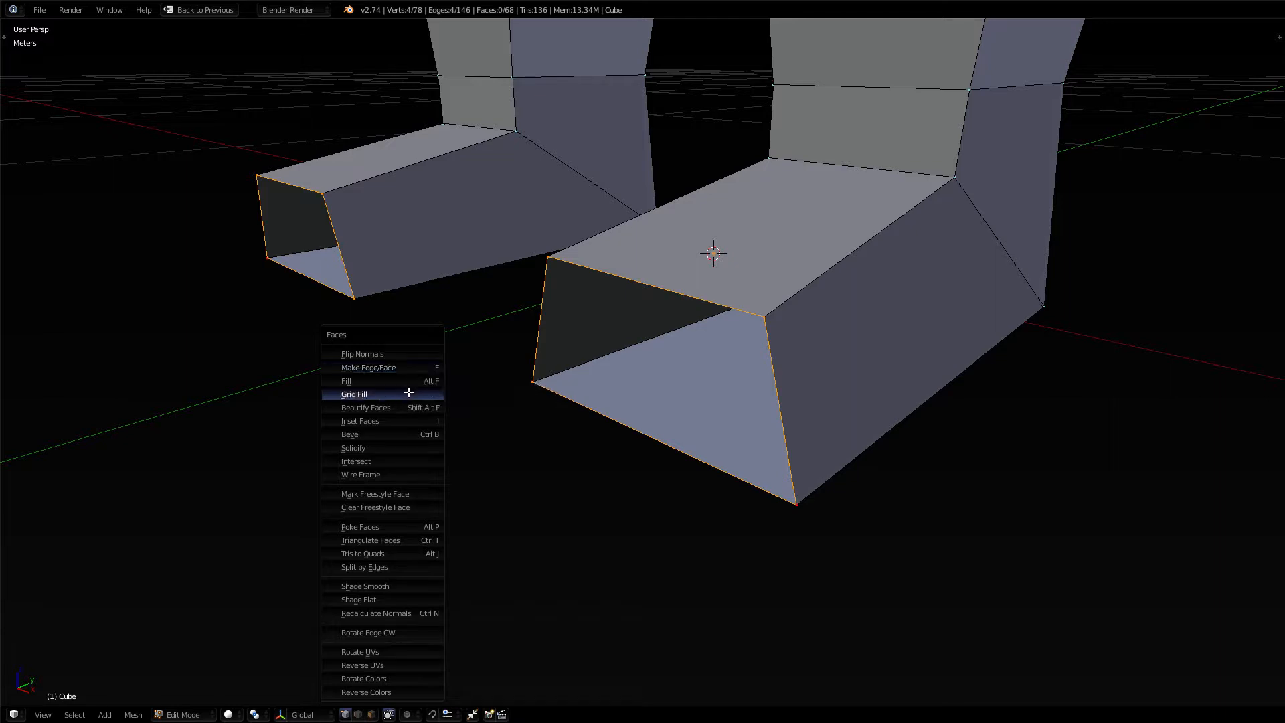
left_click(403, 369)
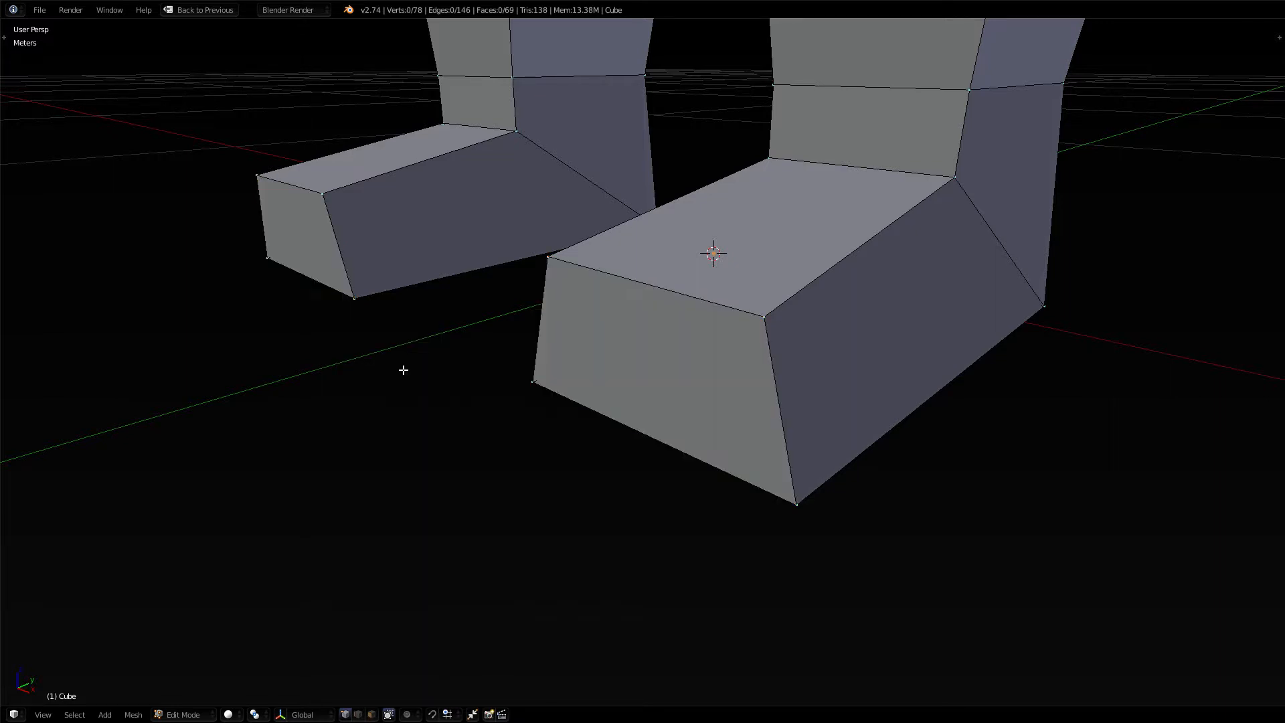
key("a")
scroll(403, 370, "down", 3)
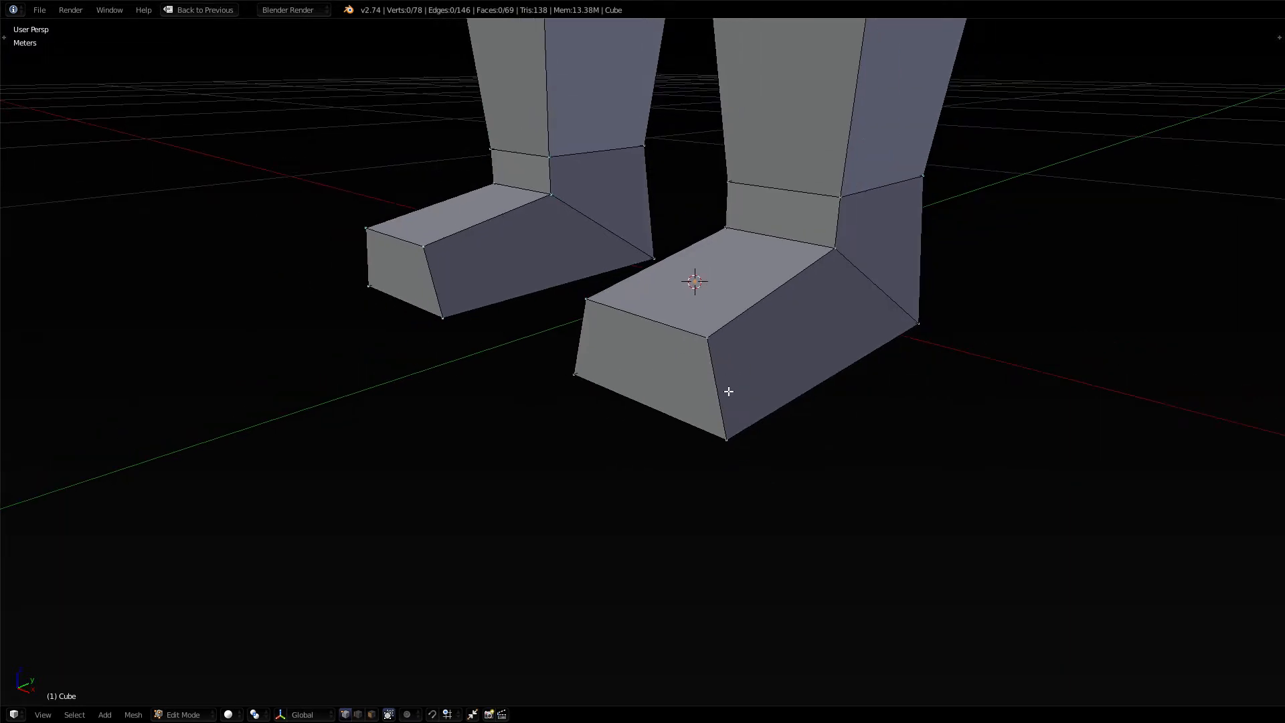
Check the edge flow through the capped foot with a loop cut preview, and examine the whole figure from around and above
key("ctrl+r")
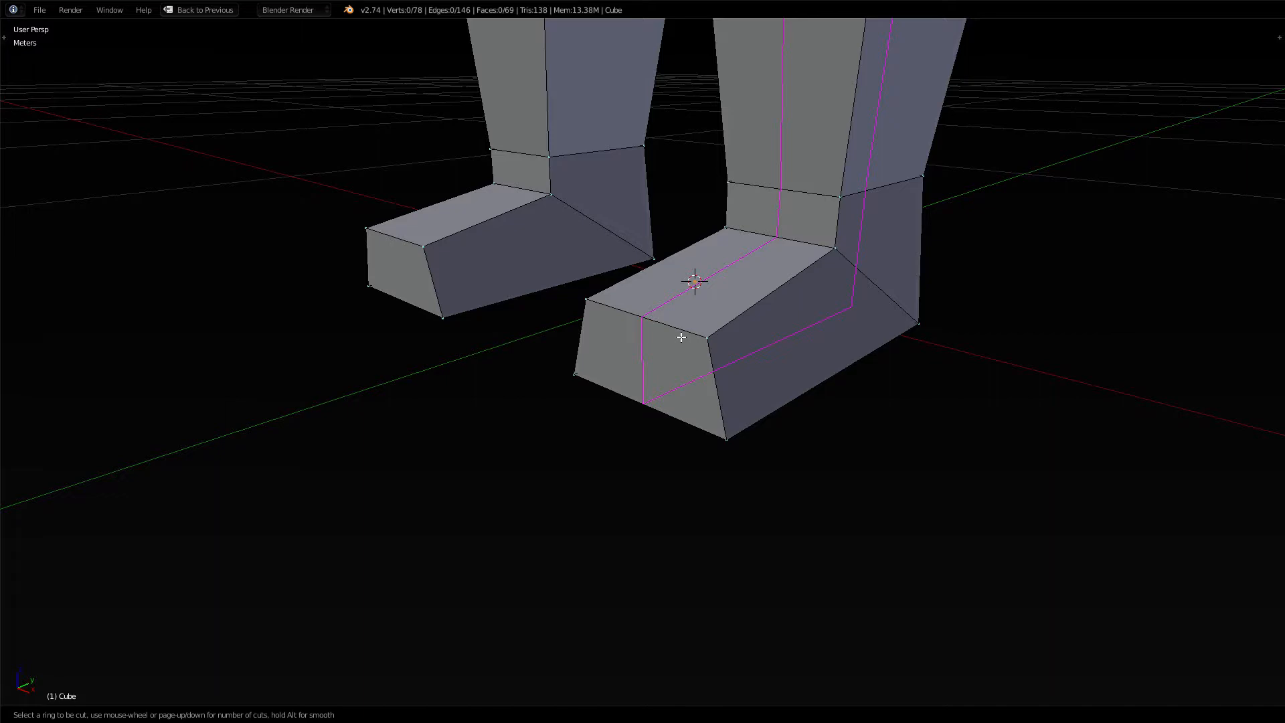
key("Escape")
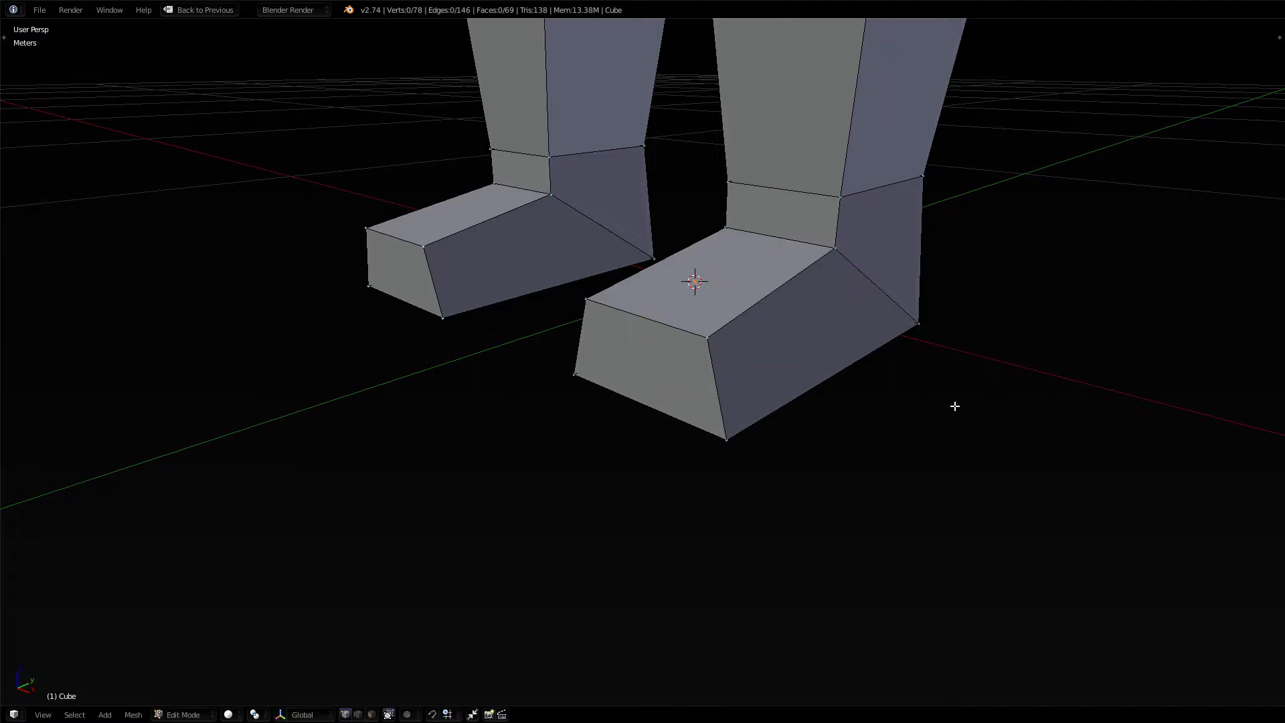
scroll(955, 404, "down", 3)
scroll(871, 358, "down", 2)
middle_click_drag(835, 339, 749, 479)
middle_click_drag(781, 355, 681, 324)
middle_click_drag(746, 296, 843, 328)
scroll(843, 328, "down", 5)
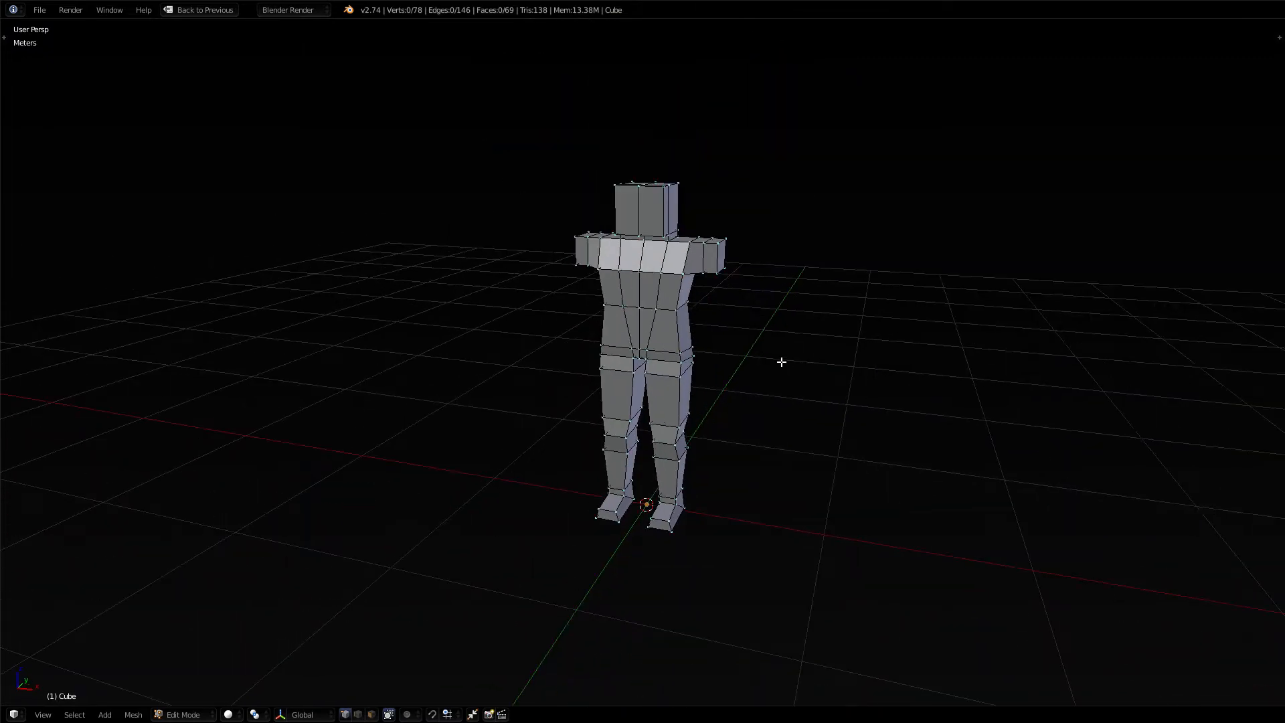
middle_click_drag(748, 360, 869, 355)
scroll(751, 424, "up", 5)
scroll(869, 356, "up", 5)
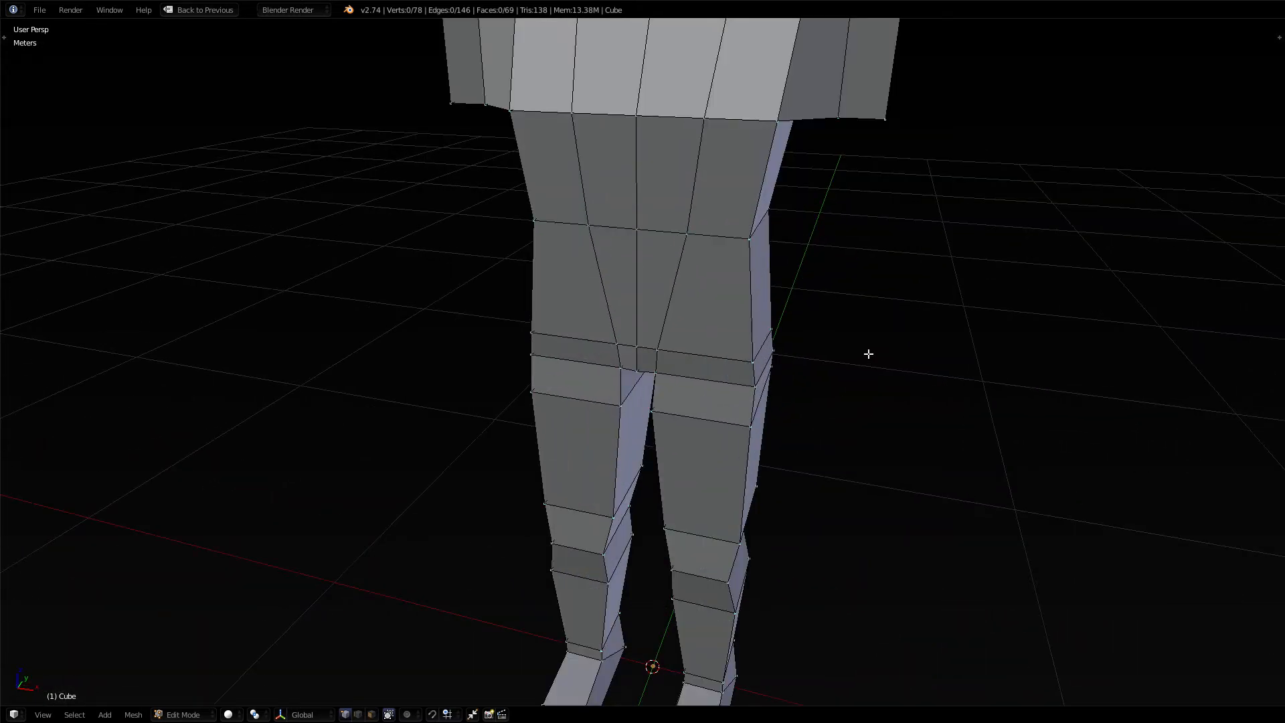
scroll(869, 353, "down", 4)
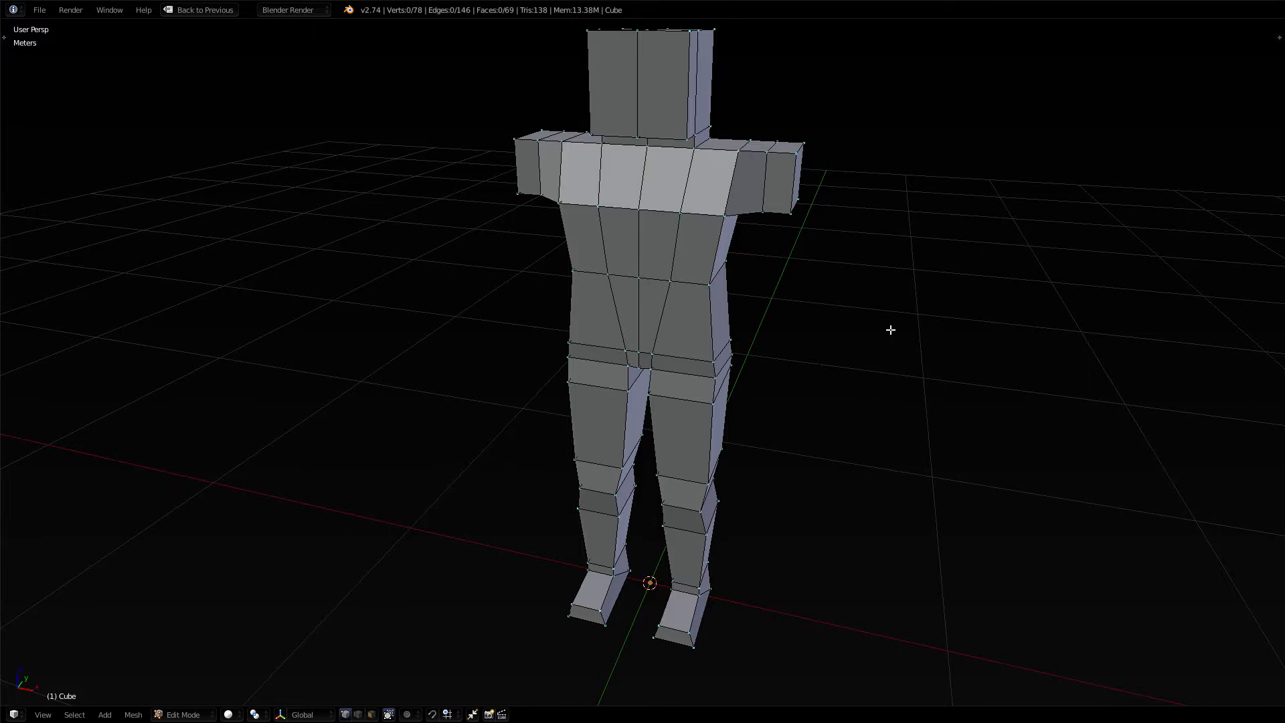
key("KP_7")
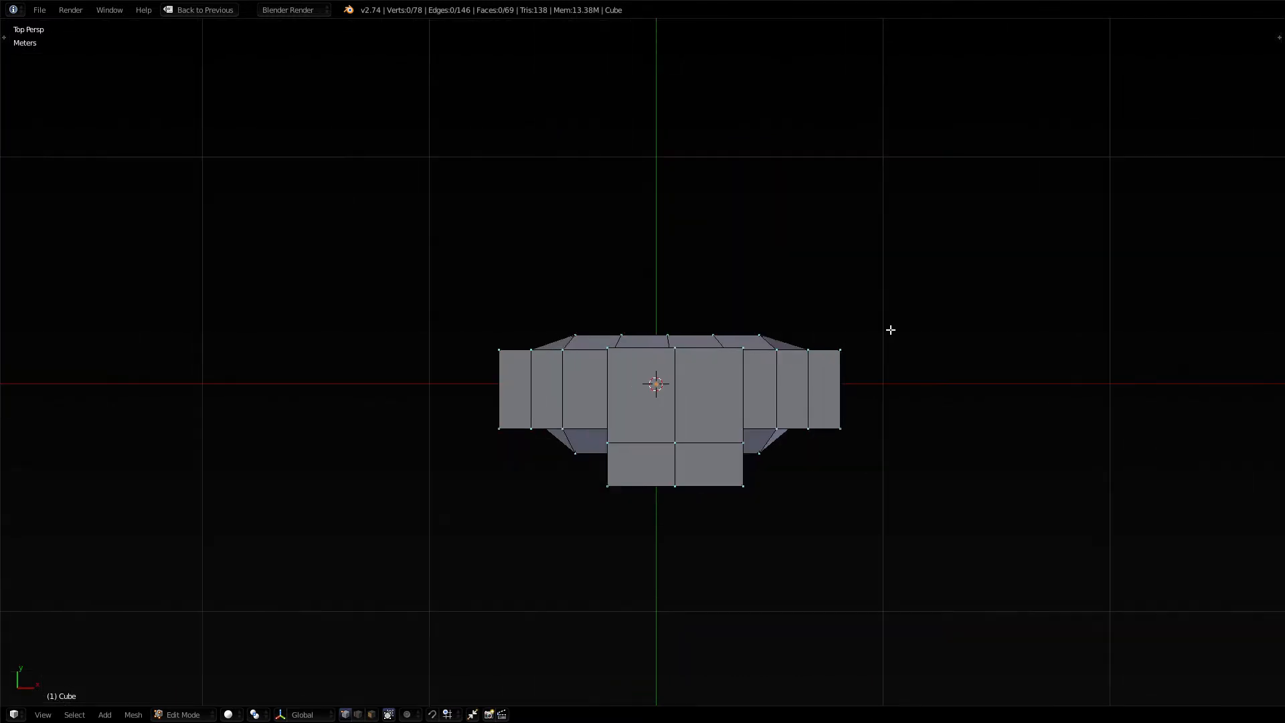
In the wireframe orthographic top view, select the outer end faces of the shoulder stubs and scale them along Y to about 0.93
scroll(924, 359, "down", 3)
middle_click_drag(953, 436, 864, 419, "shift")
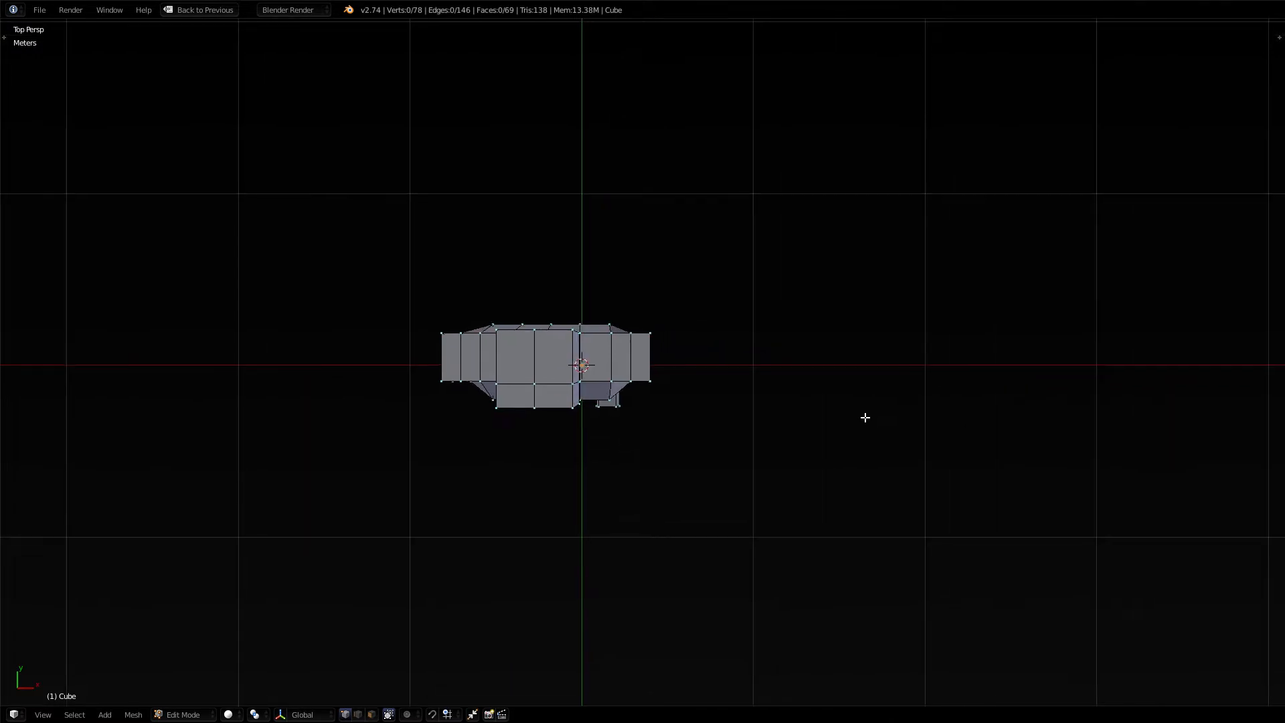
key("z")
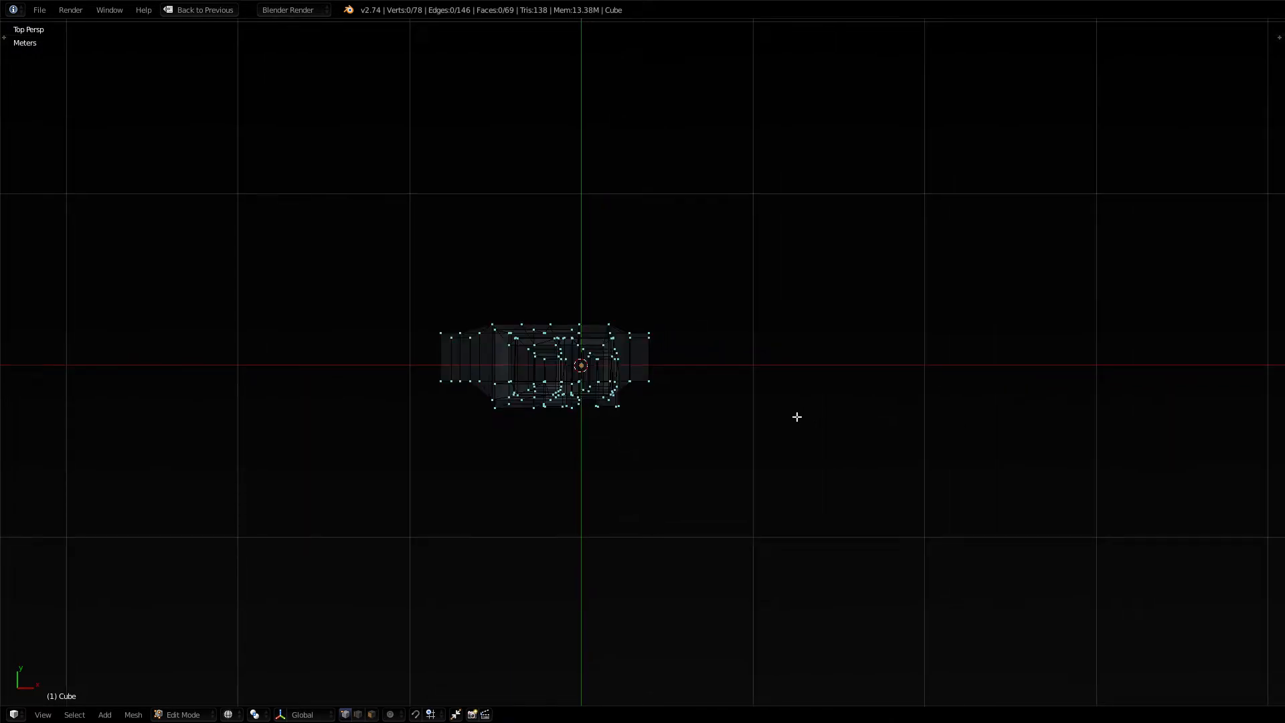
key("KP_5")
scroll(786, 422, "up", 4)
middle_click_drag(855, 402, 765, 446, "shift")
key("c")
left_click_drag(712, 359, 695, 467)
key("Escape")
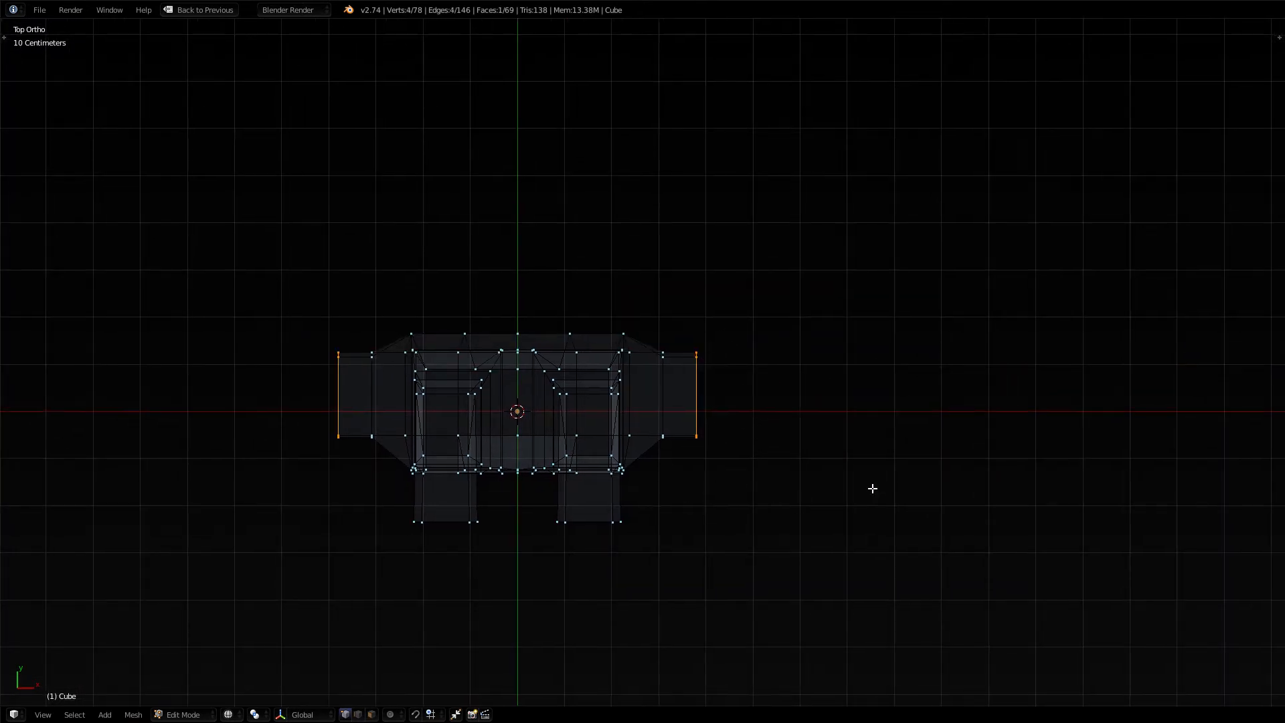
middle_click_drag(877, 491, 791, 511, "shift")
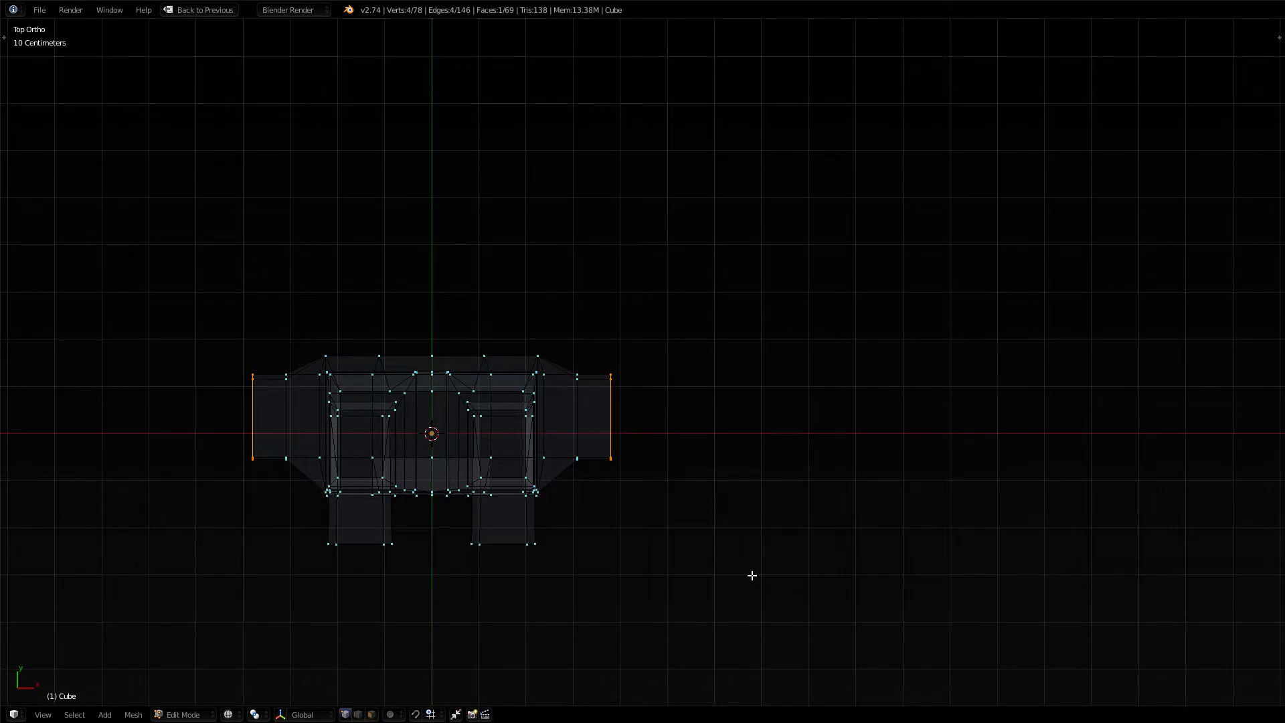
key("s")
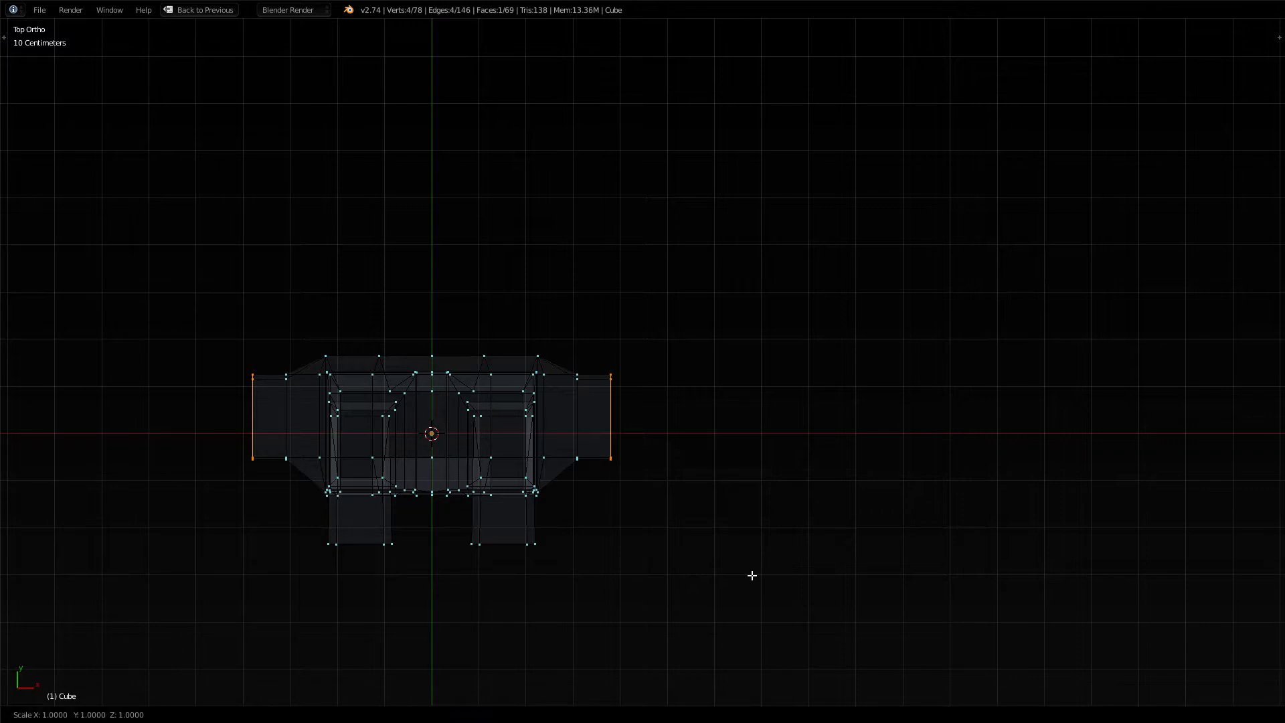
key("y")
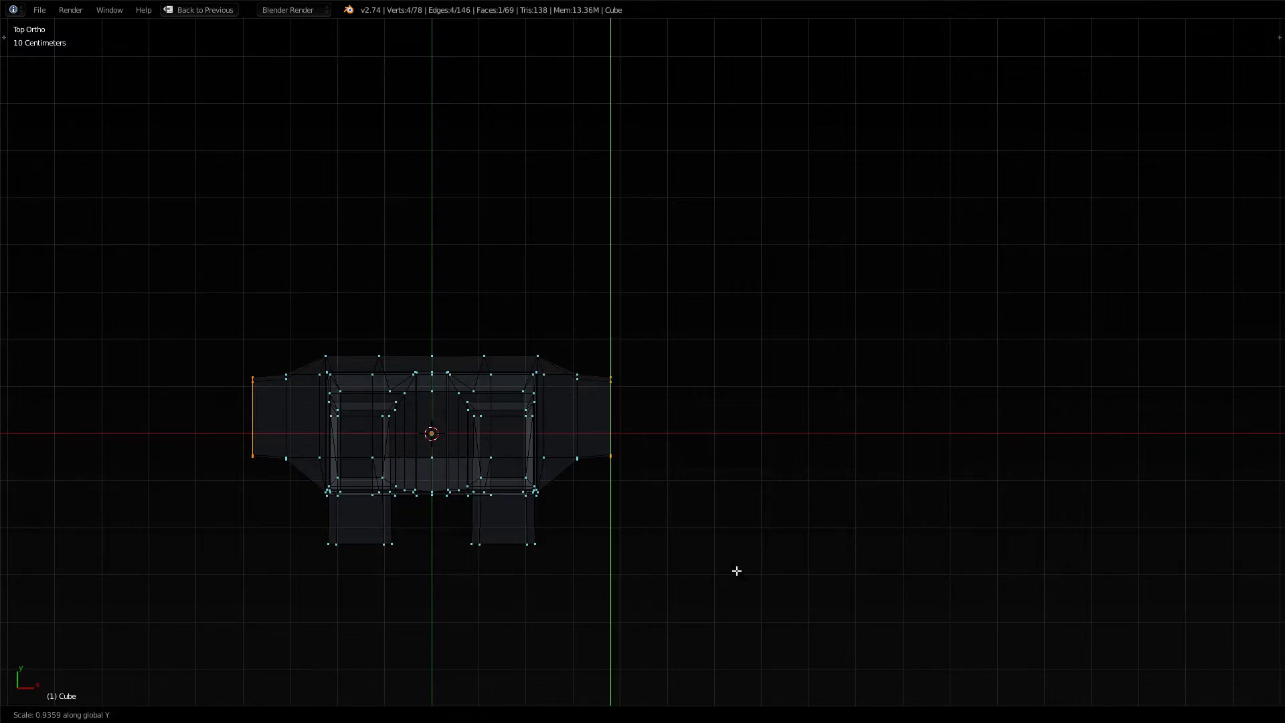
left_click(734, 569)
Extrude the shoulder end faces outward about 72 cm to form the arms, and clear the selection
key("e")
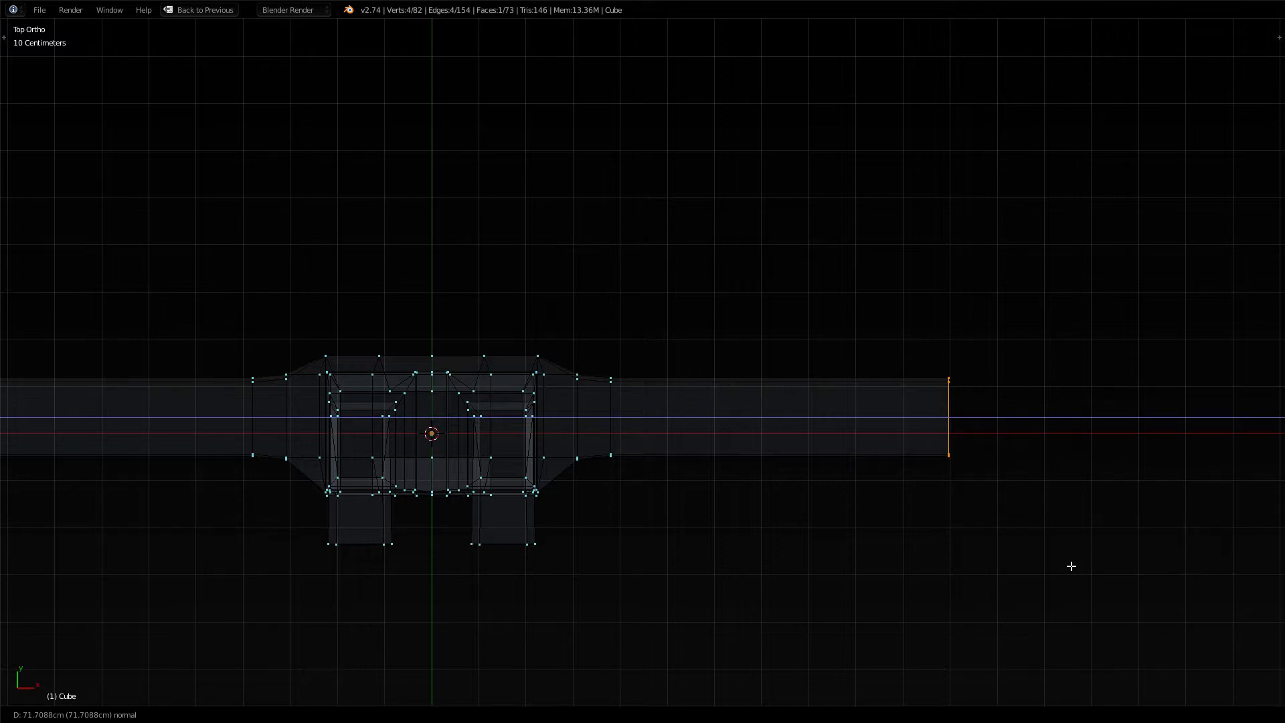
left_click(1072, 566)
key("a")
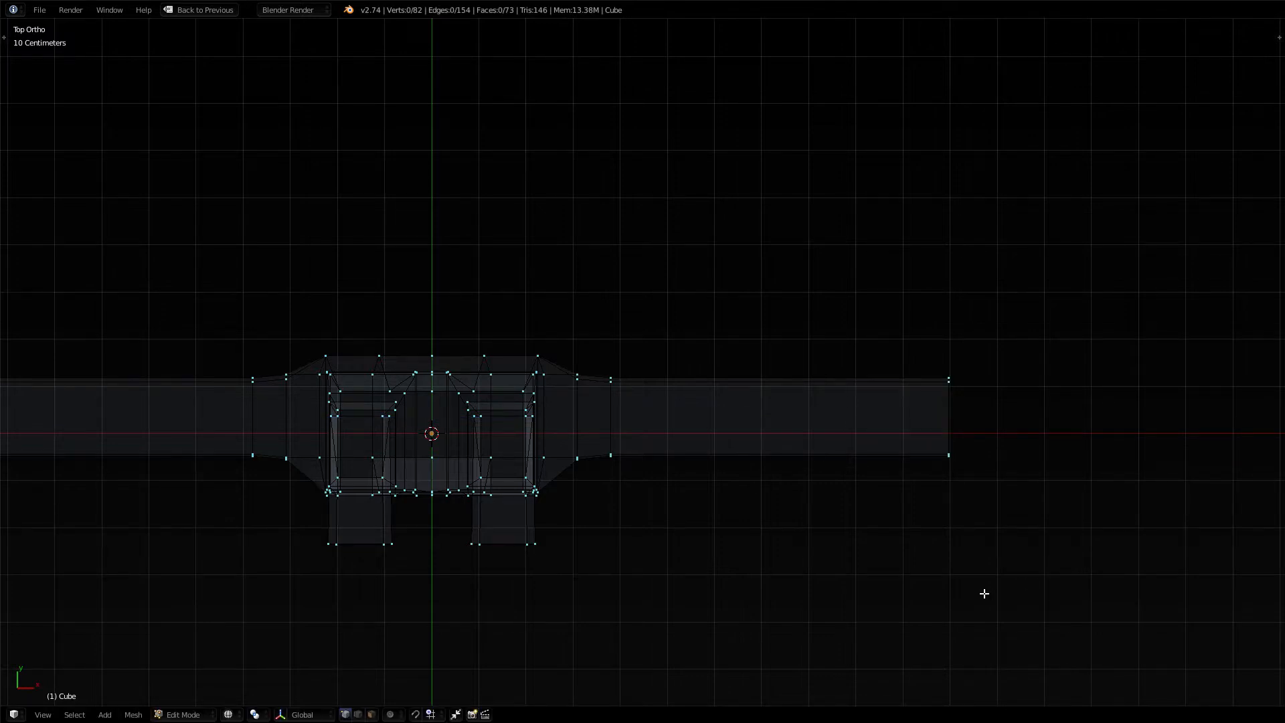
In the front view, select the arm end faces, move them inward about 6.3 cm along X, and clear the selection
key("KP_1")
key("Home")
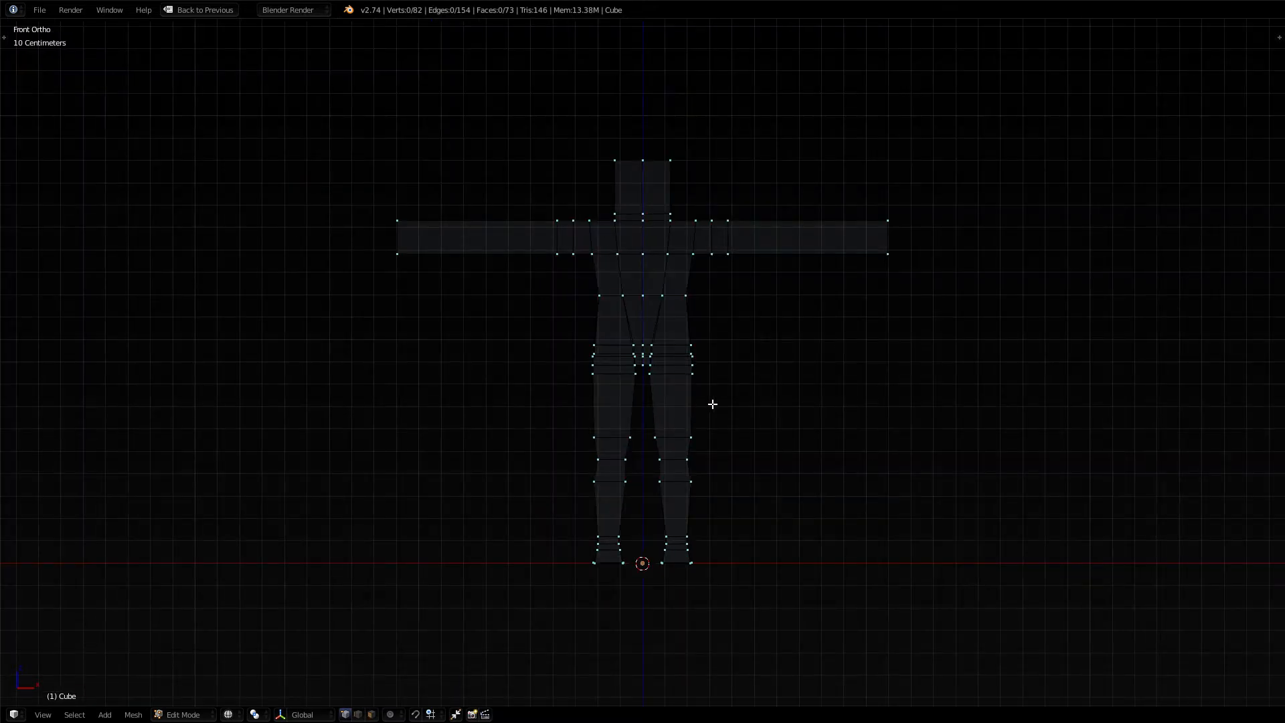
scroll(711, 402, "up", 4)
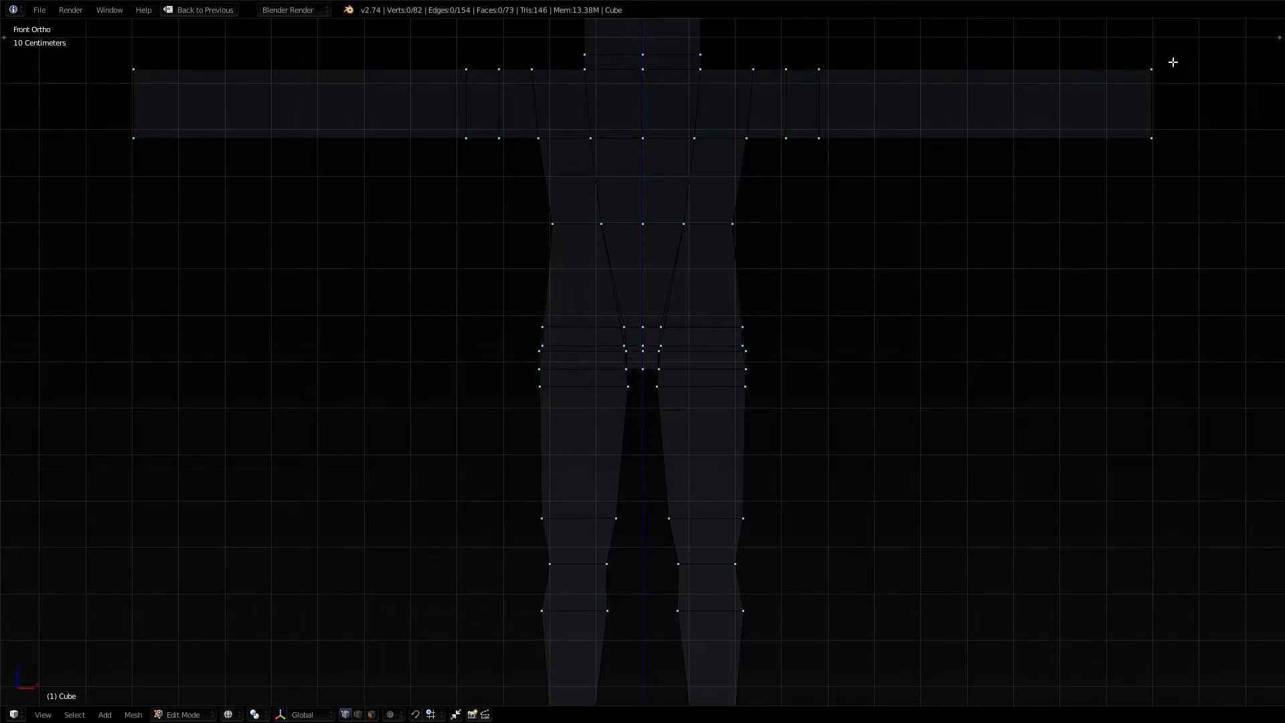
key("a")
key("a")
key("c")
left_click(1158, 104)
right_click(1161, 181)
key("g")
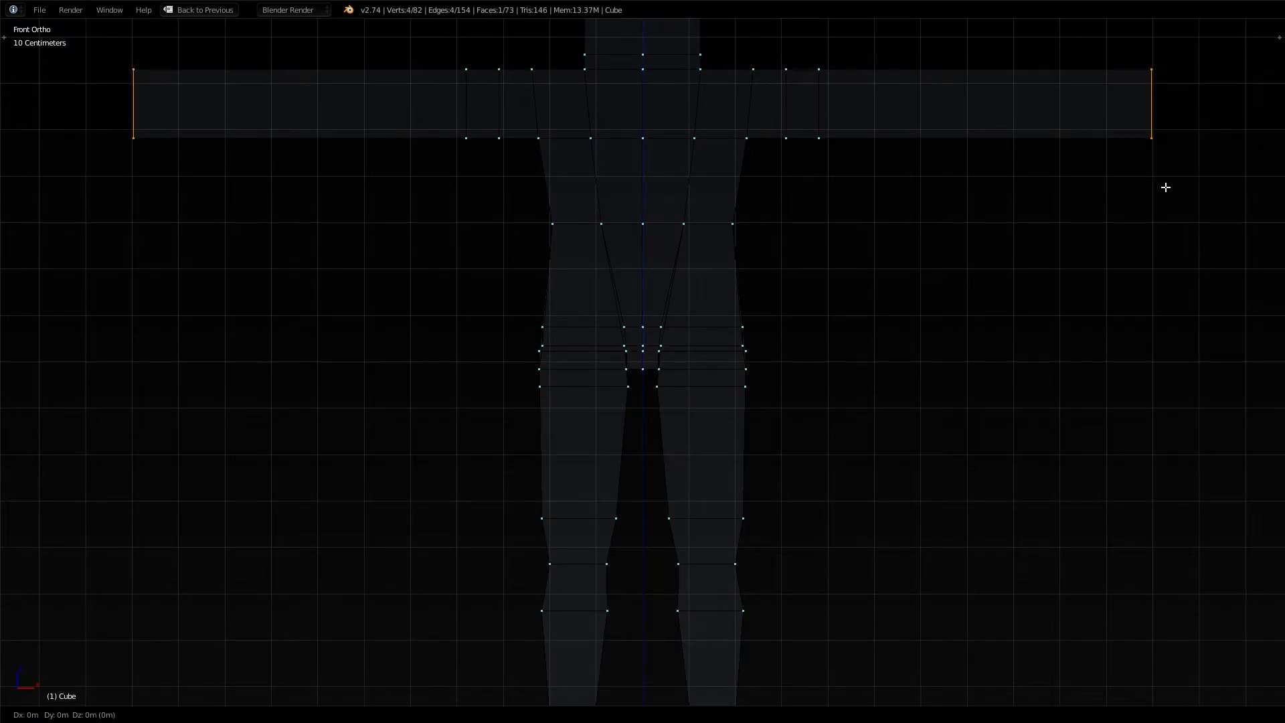
key("x")
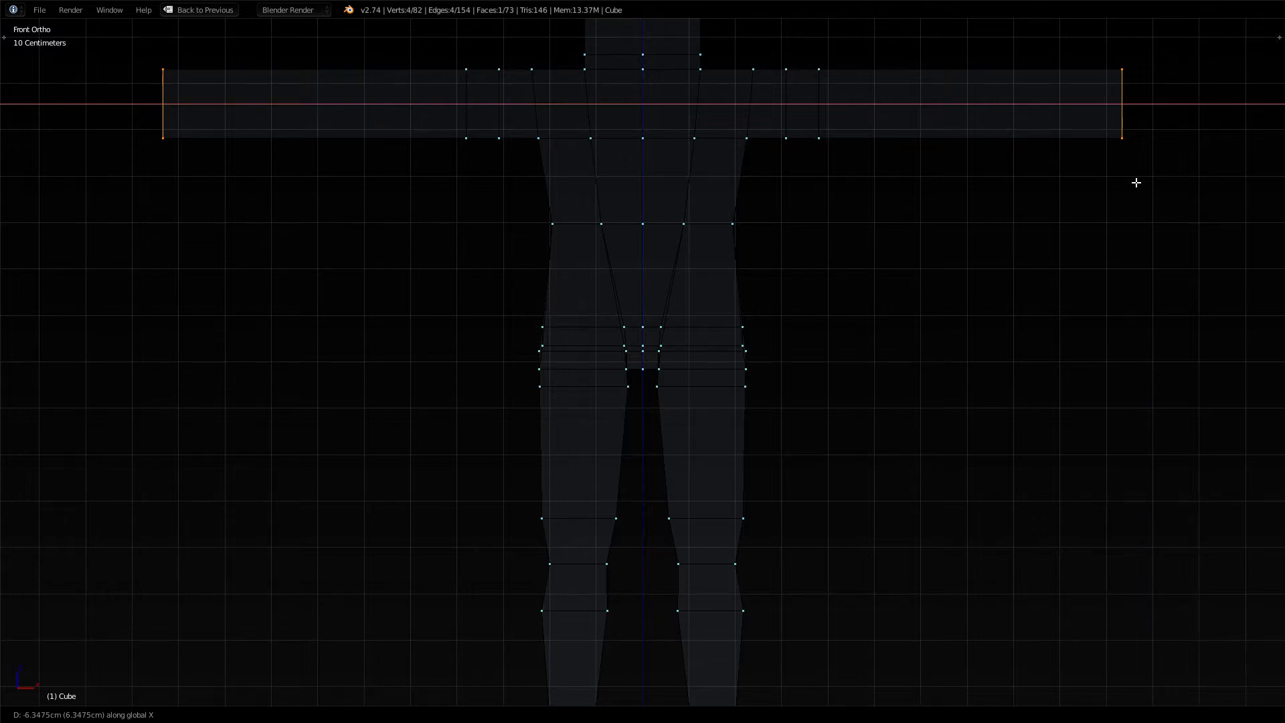
left_click(1136, 182)
key("a")
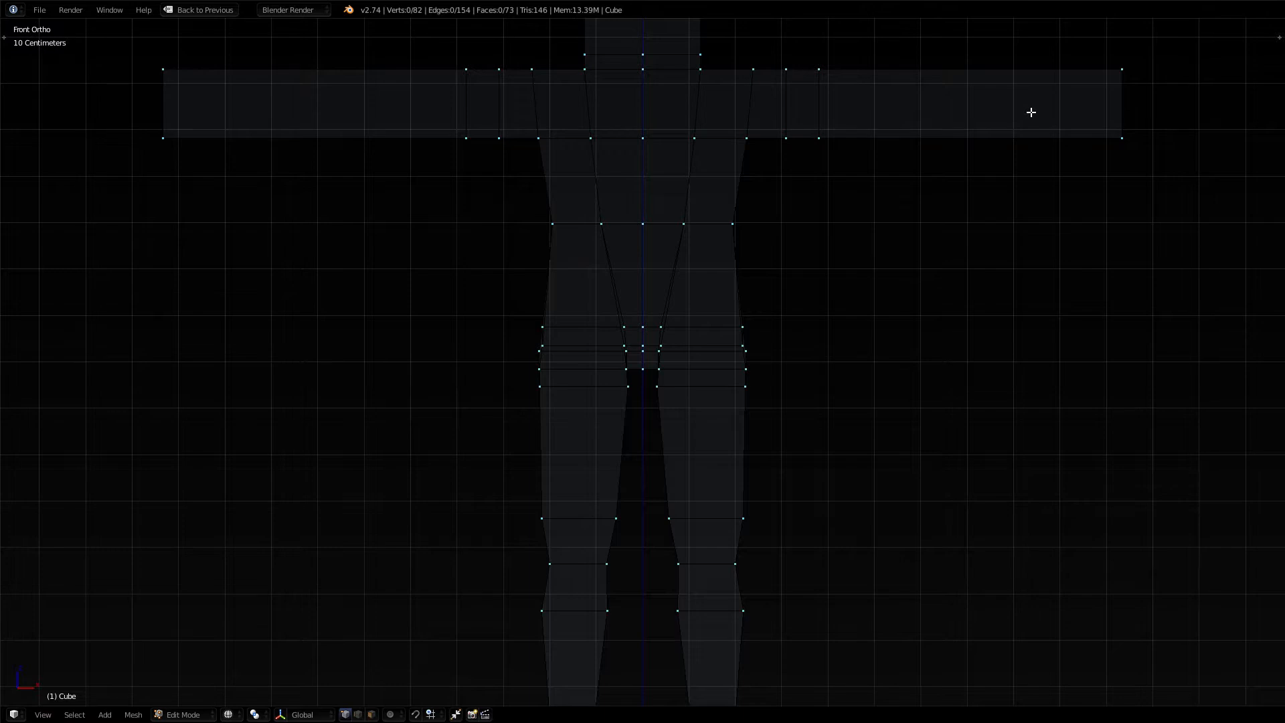
Reselect the arm end faces and shorten the arms by another 18 cm or so along X, constraining the move to that axis
right_click(1124, 70)
right_click(1127, 123, "shift")
key("g")
key("y")
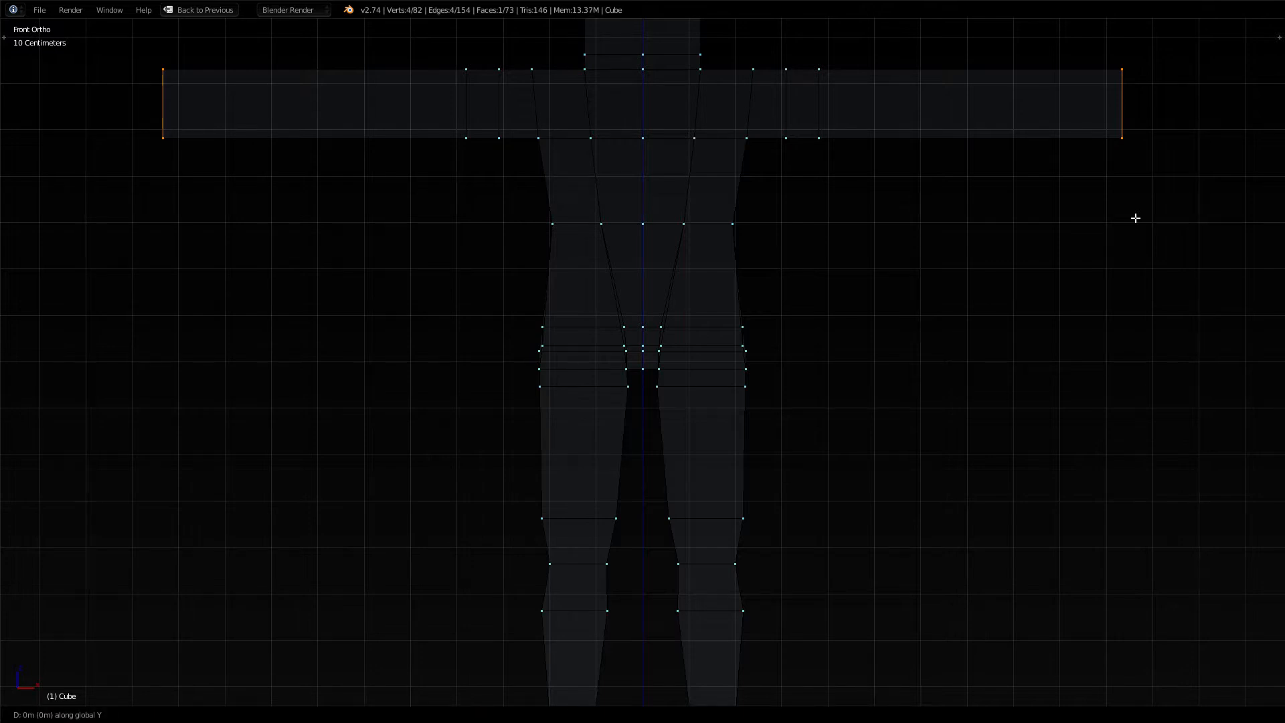
key("x")
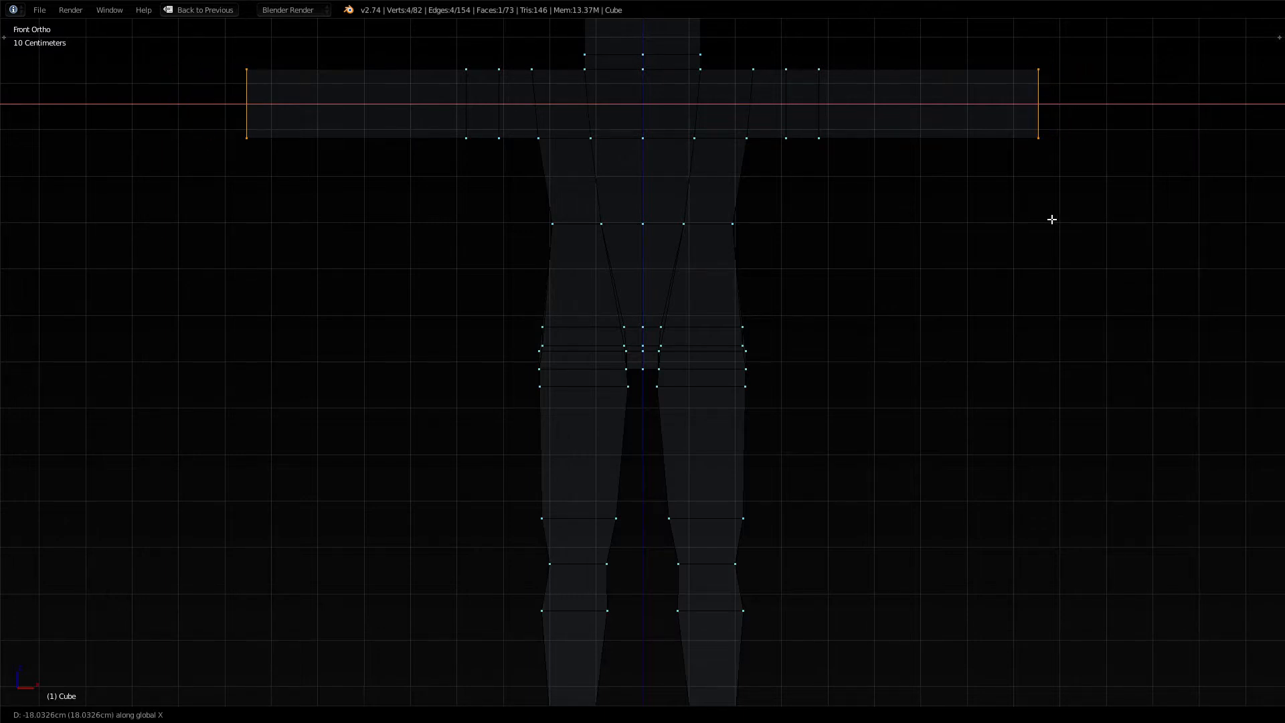
left_click(1052, 219)
key("a")
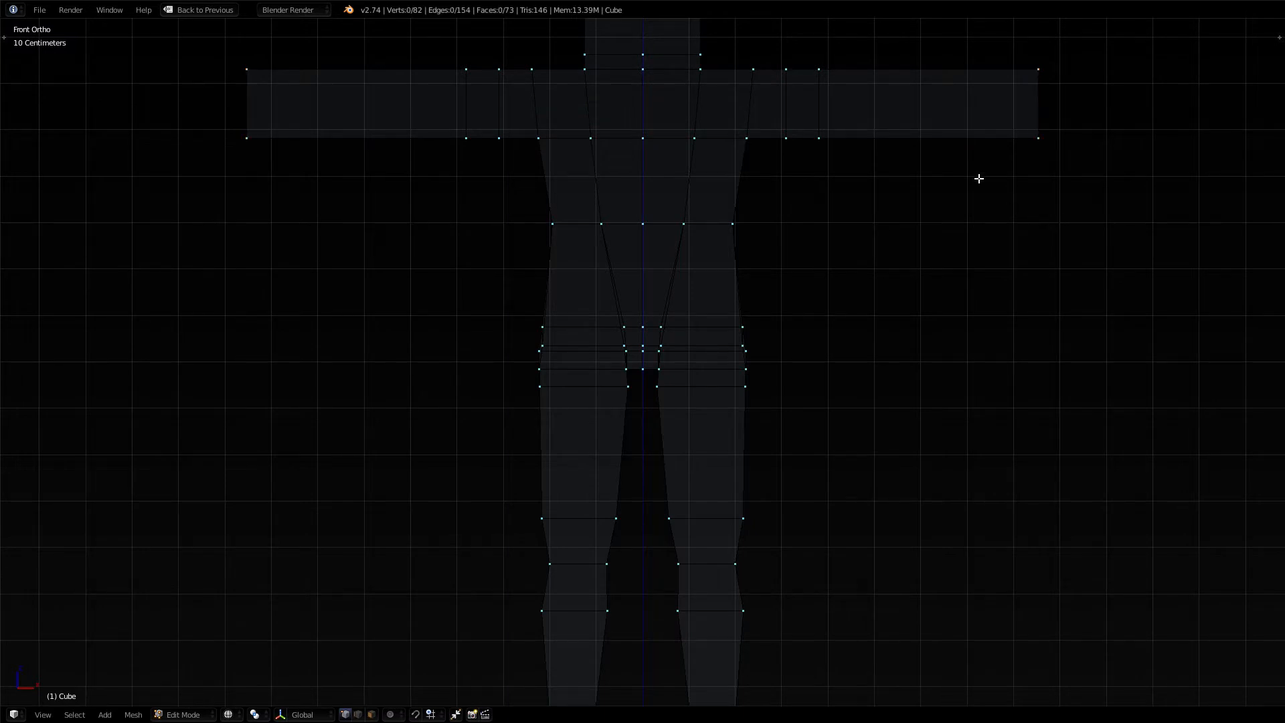
Add one centred loop cut midway along the extruded arms for the elbows, and cancel a second loop cut on the forearms
key("ctrl+r")
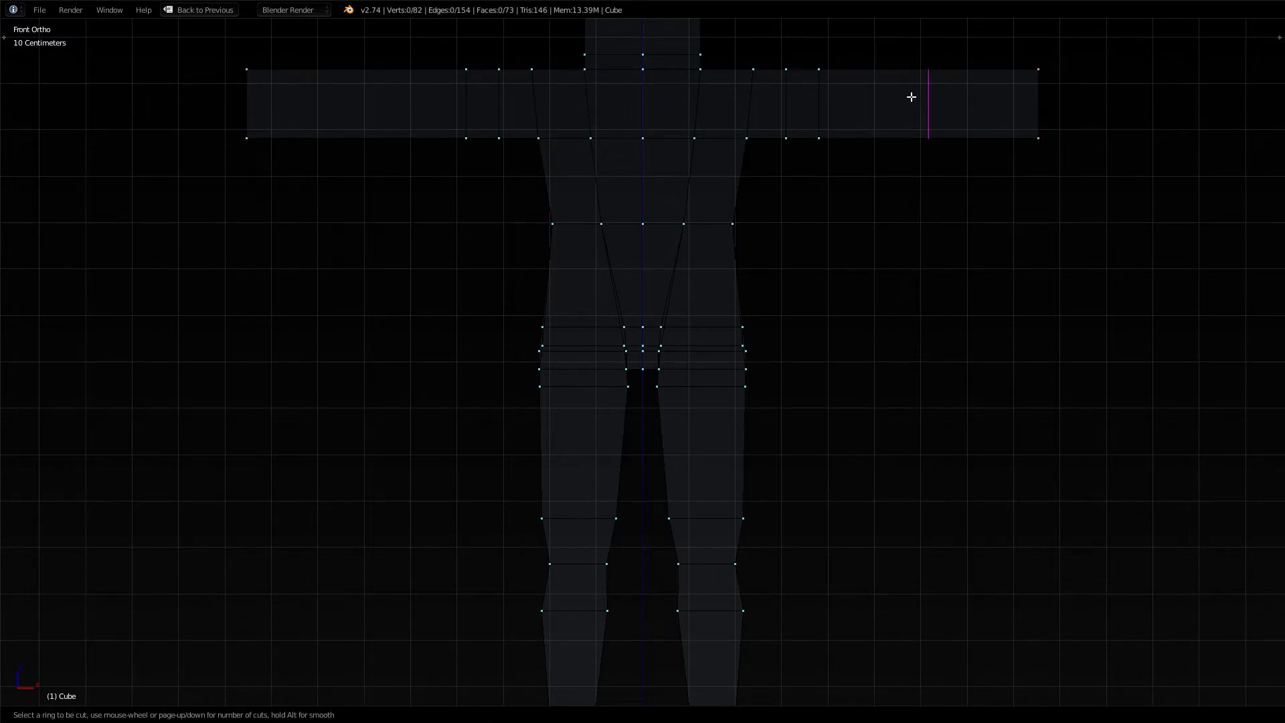
left_click(911, 97)
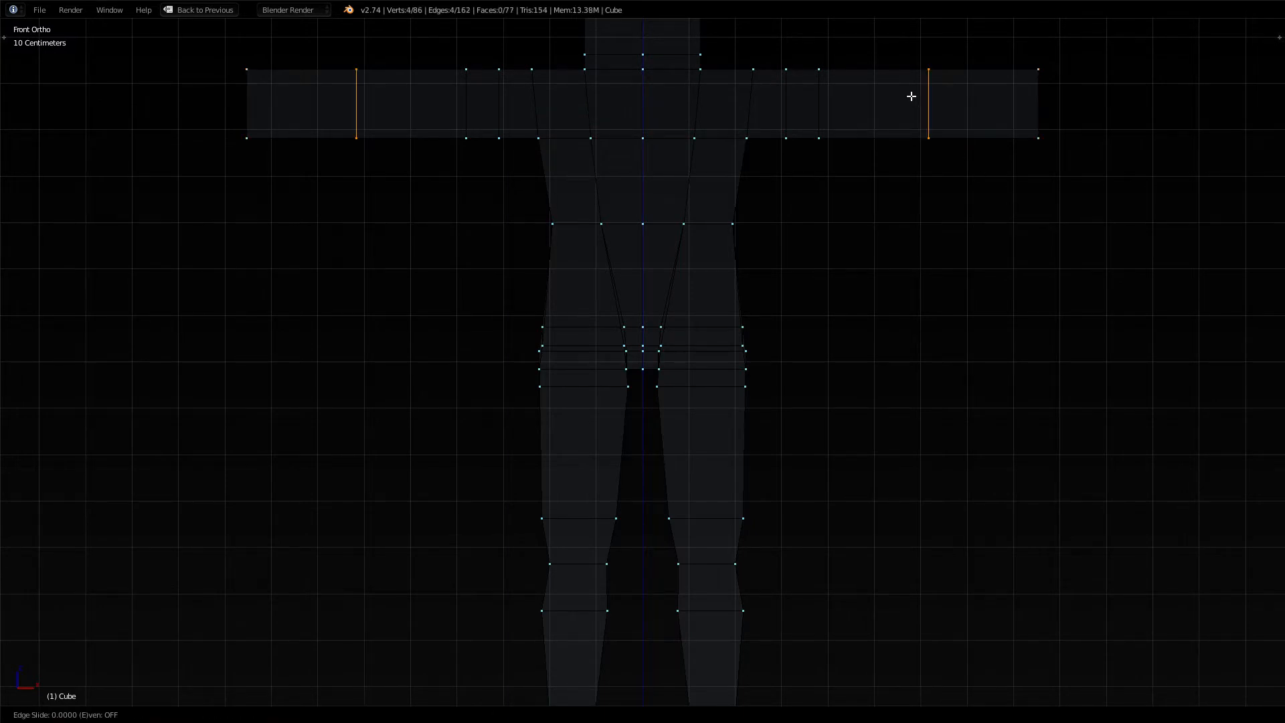
right_click(922, 213)
key("a")
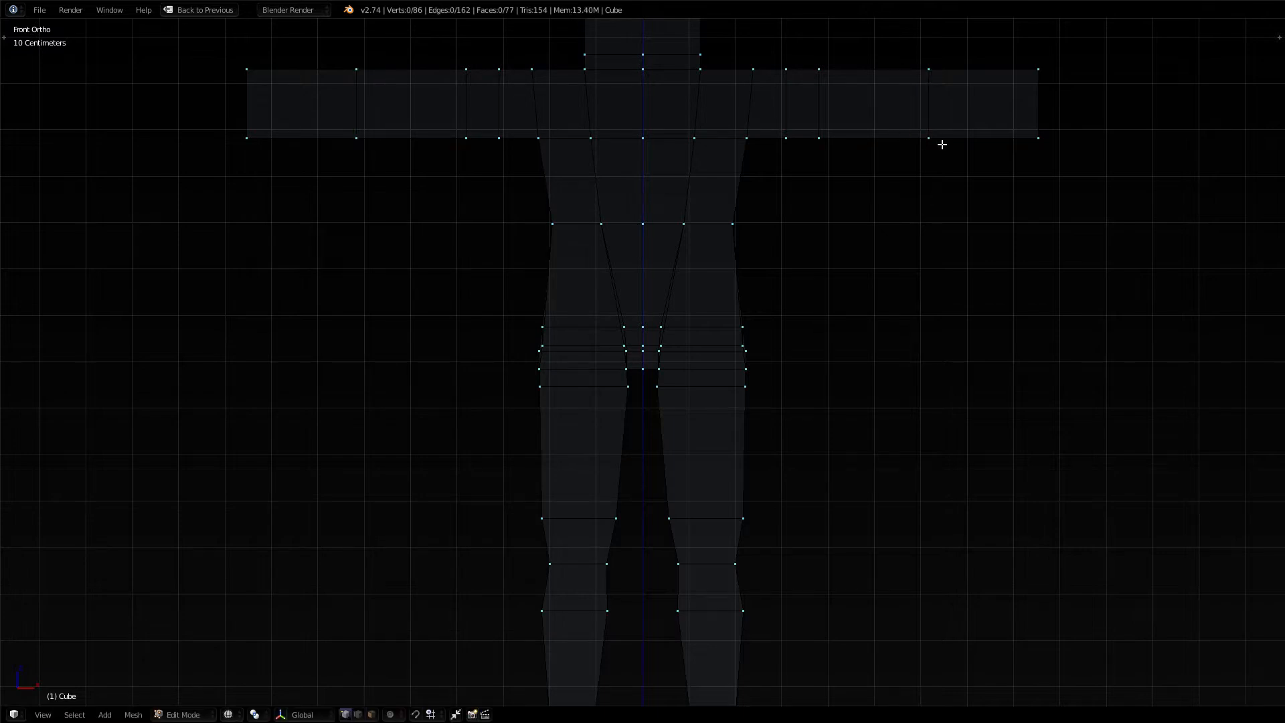
key("ctrl+r")
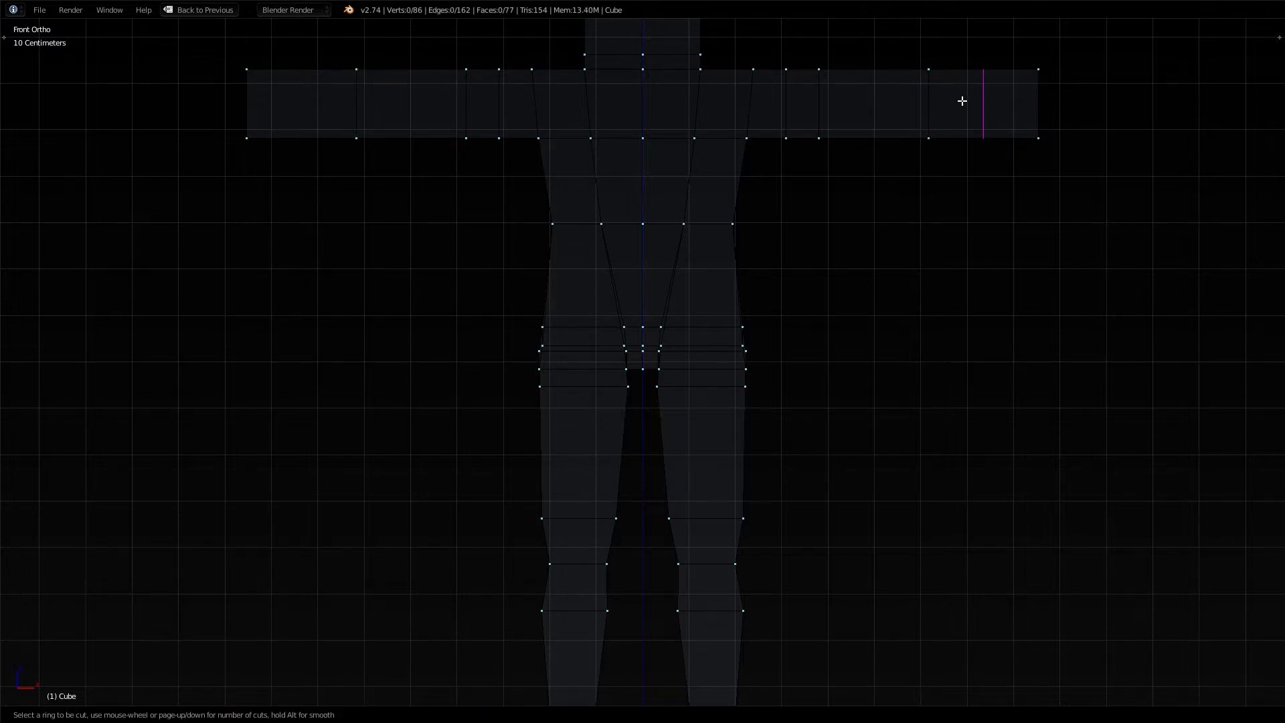
right_click(963, 100)
Select the extruded arm sections and frame them in the orthographic top view
scroll(936, 244, "down", 3)
key("c")
mouse_move(933, 182)
left_mouse_down()
mouse_move(757, 194)
mouse_move(763, 235)
mouse_move(913, 238)
left_mouse_up()
right_click(912, 239)
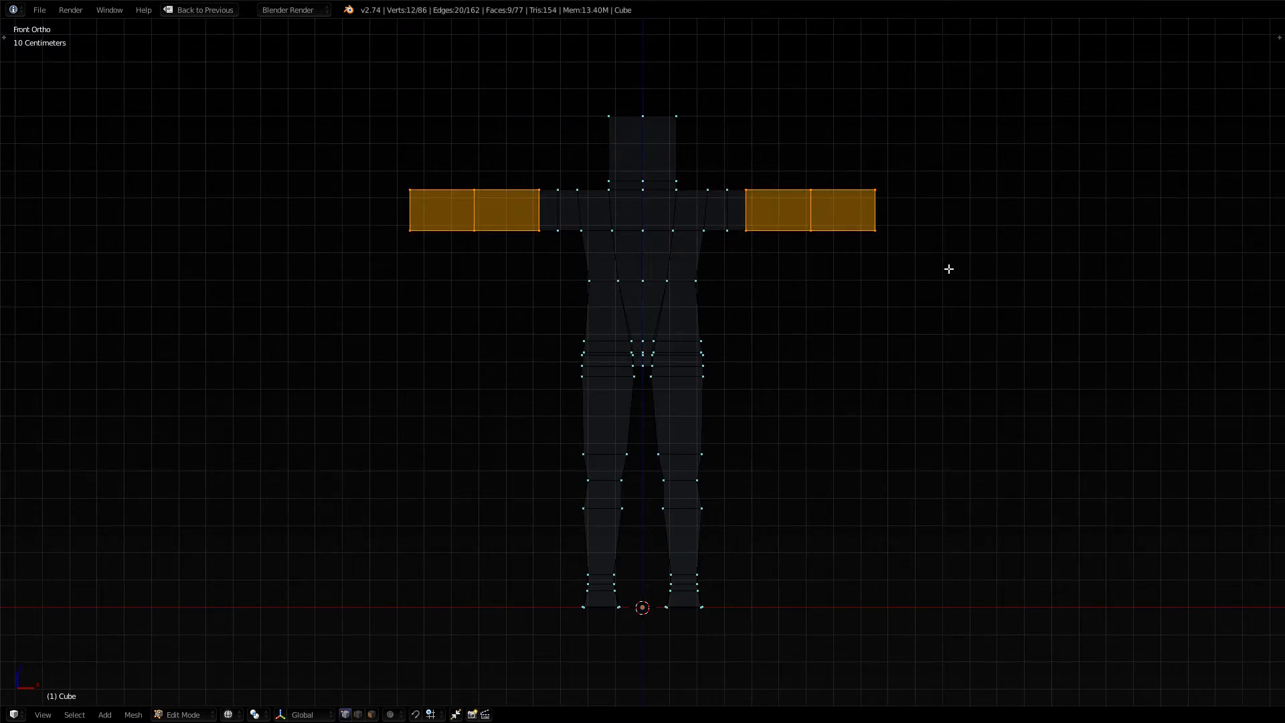
key("KP_7")
key("KP_Decimal")
key("Home")
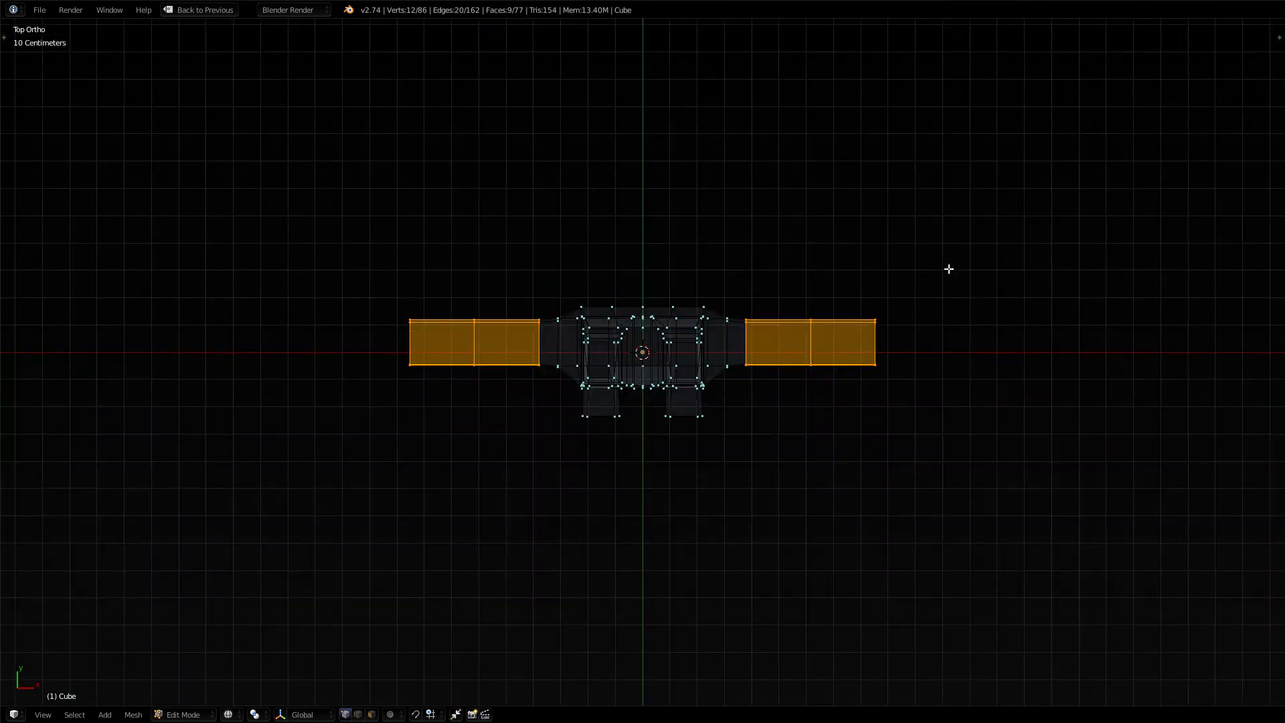
key("KP_5")
key("KP_Decimal")
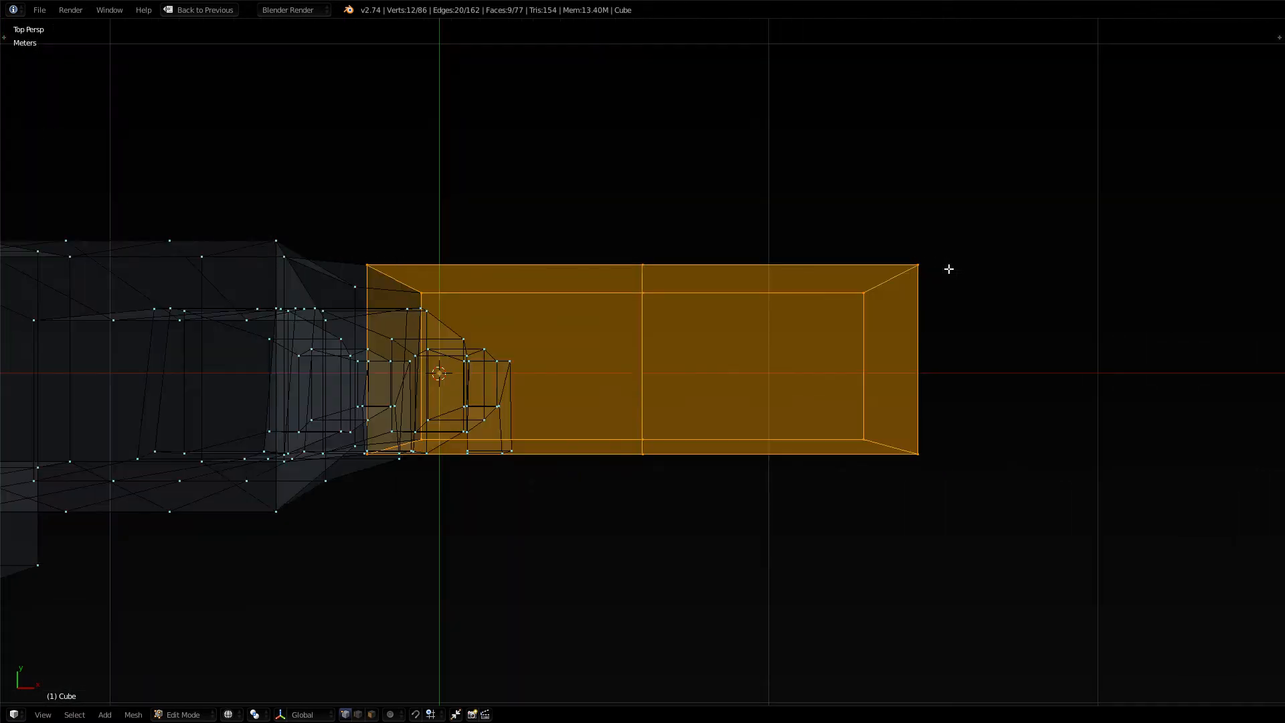
key("KP_5")
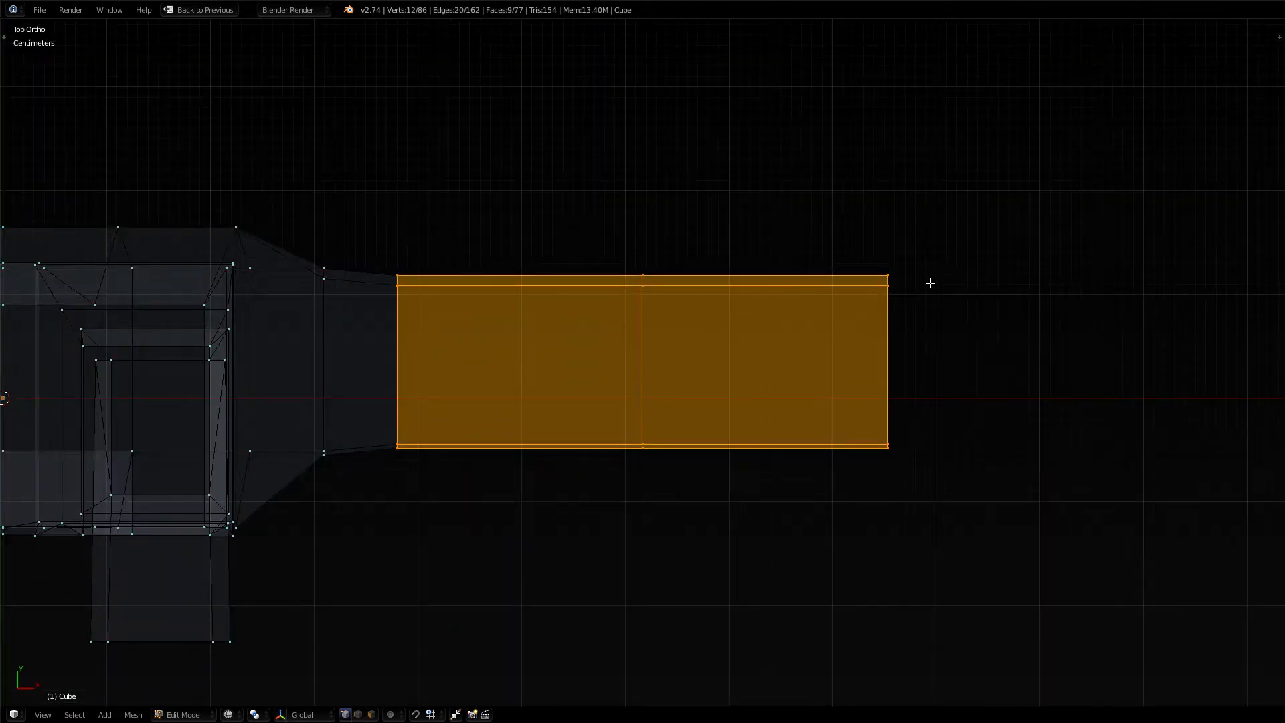
Select only the forearm sections from elbow to wrist and scale them along Y to about 0.55
key("a")
key("c")
mouse_move(661, 282)
left_mouse_down()
mouse_move(637, 488)
mouse_move(860, 267)
left_mouse_up()
right_click(864, 268)
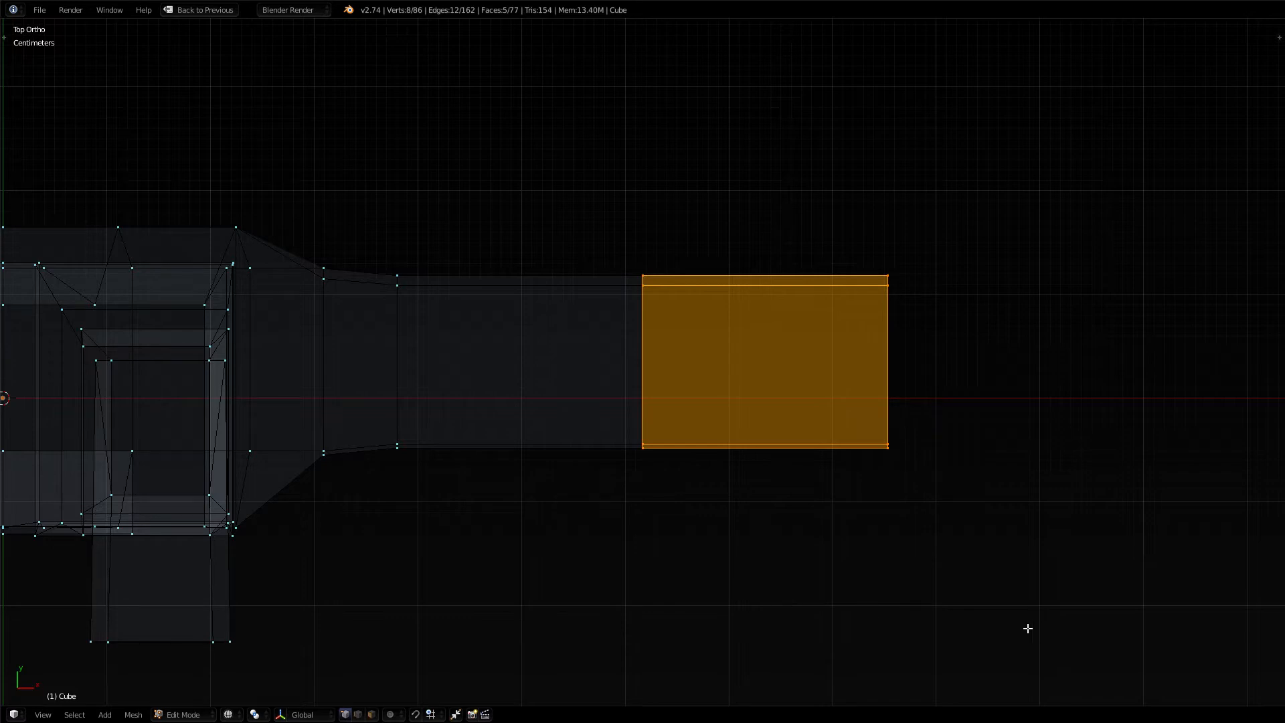
key("s")
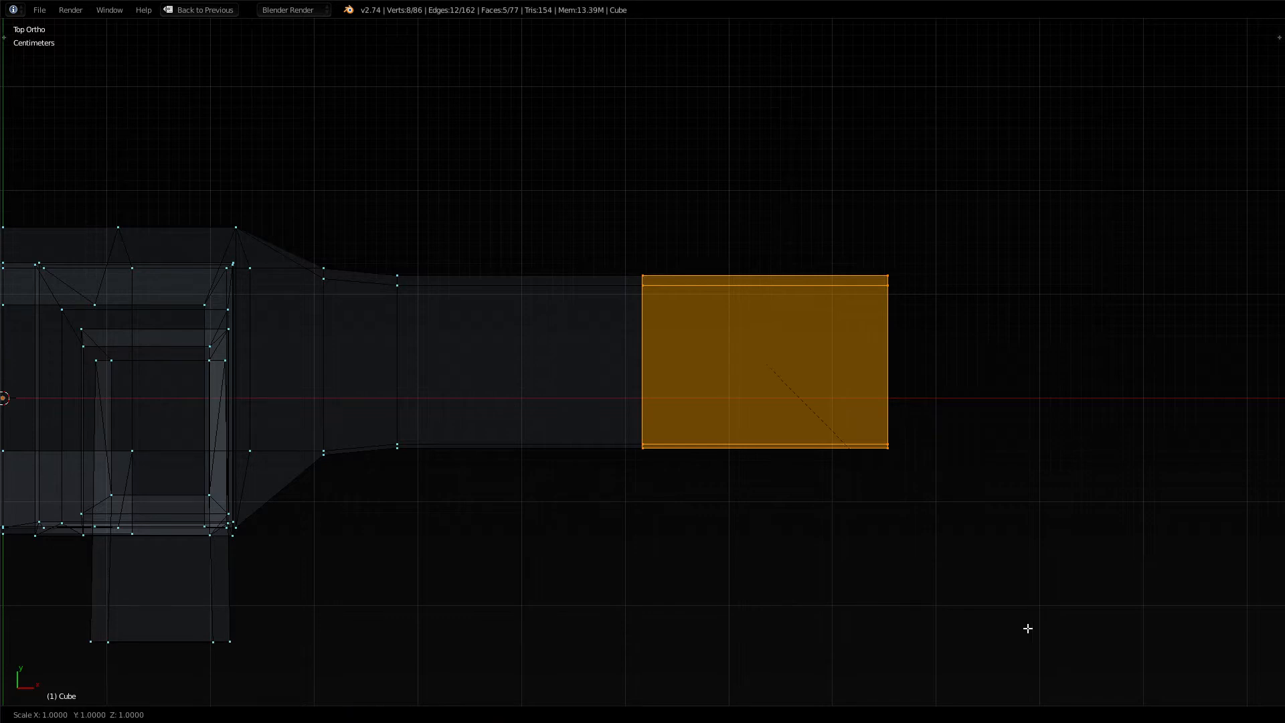
key("y")
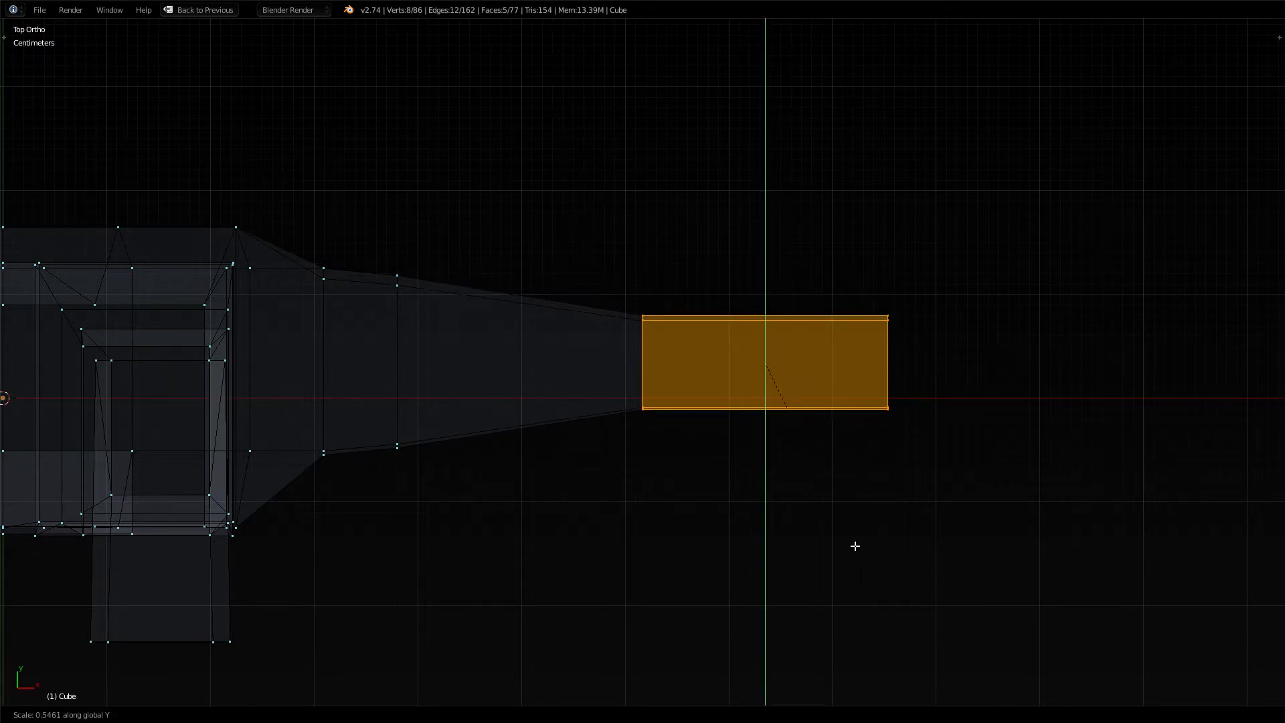
left_click(855, 546)
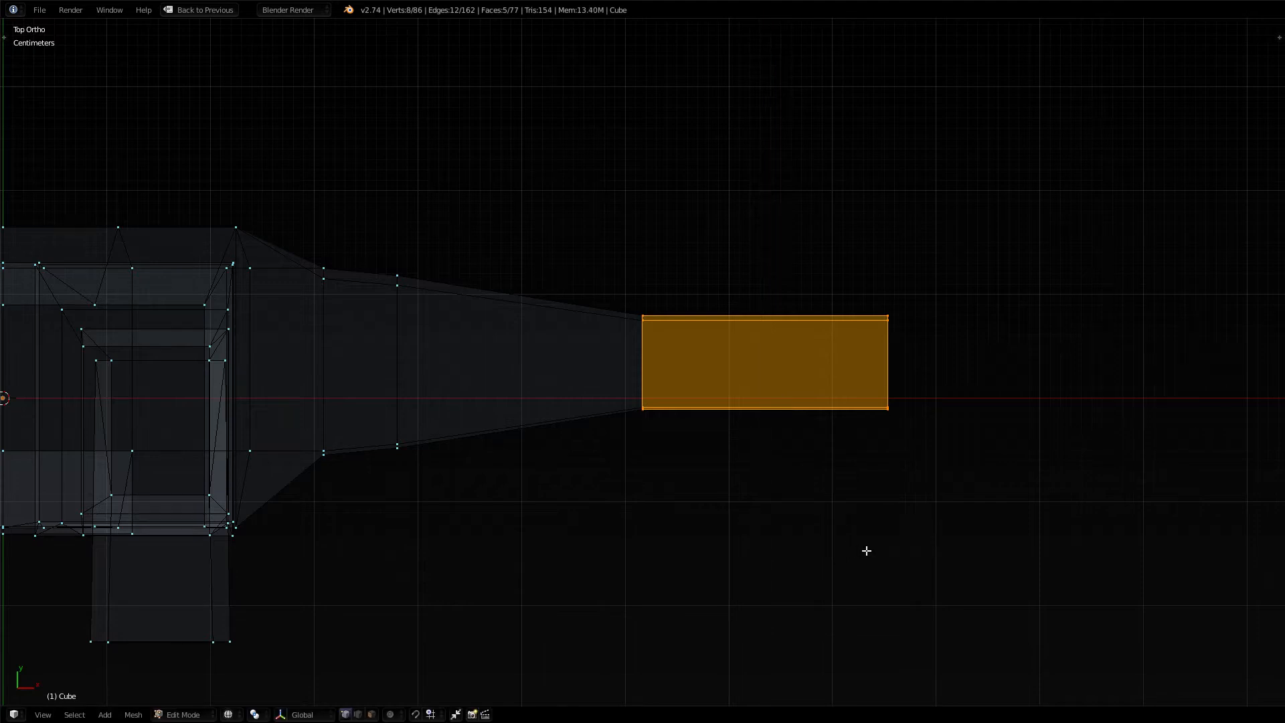
Move the selected forearm sections about 3.8 cm along Y toward the character's back
key("g")
key("y")
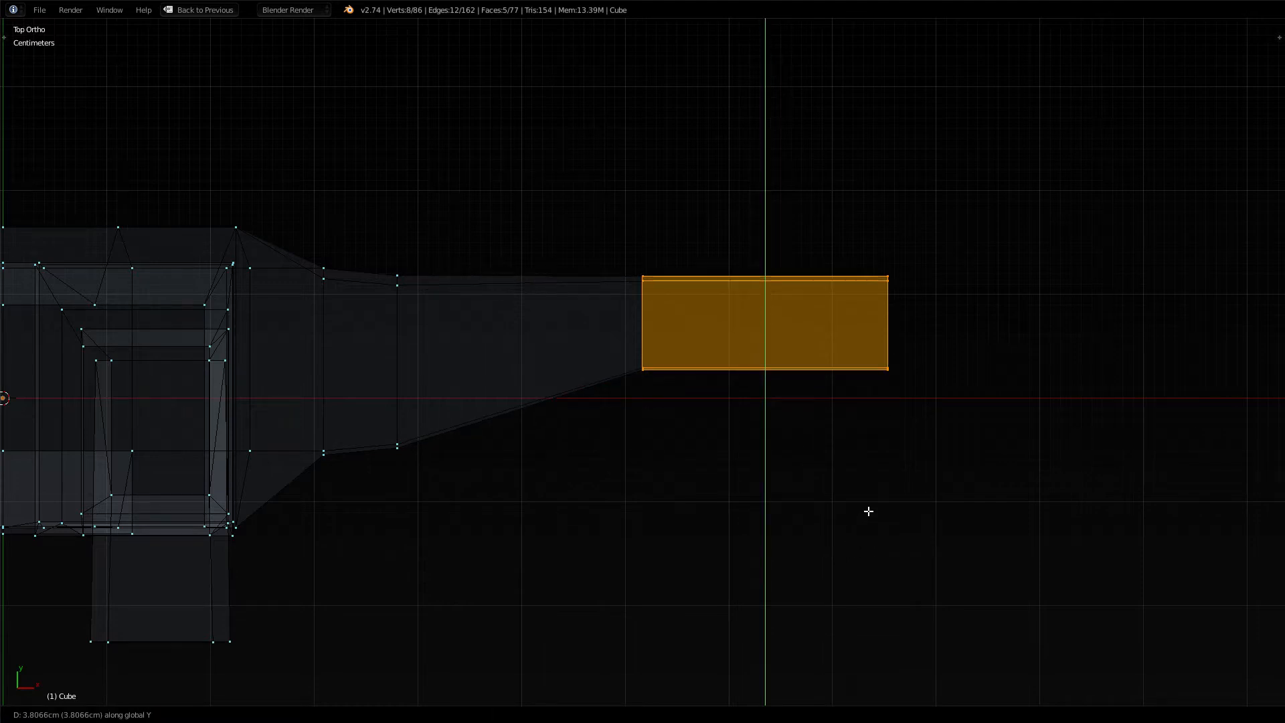
left_click(869, 511)
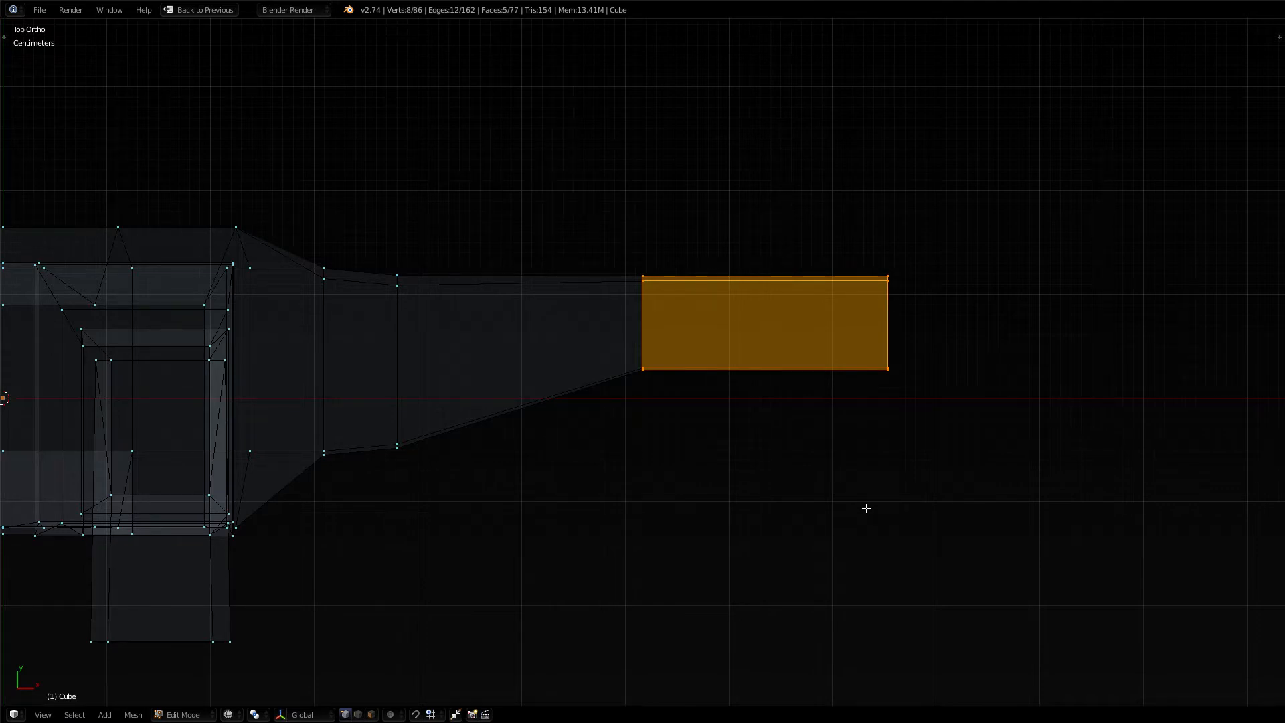
In the front view, scale the forearm sections along Z to about 0.60
key("KP_1")
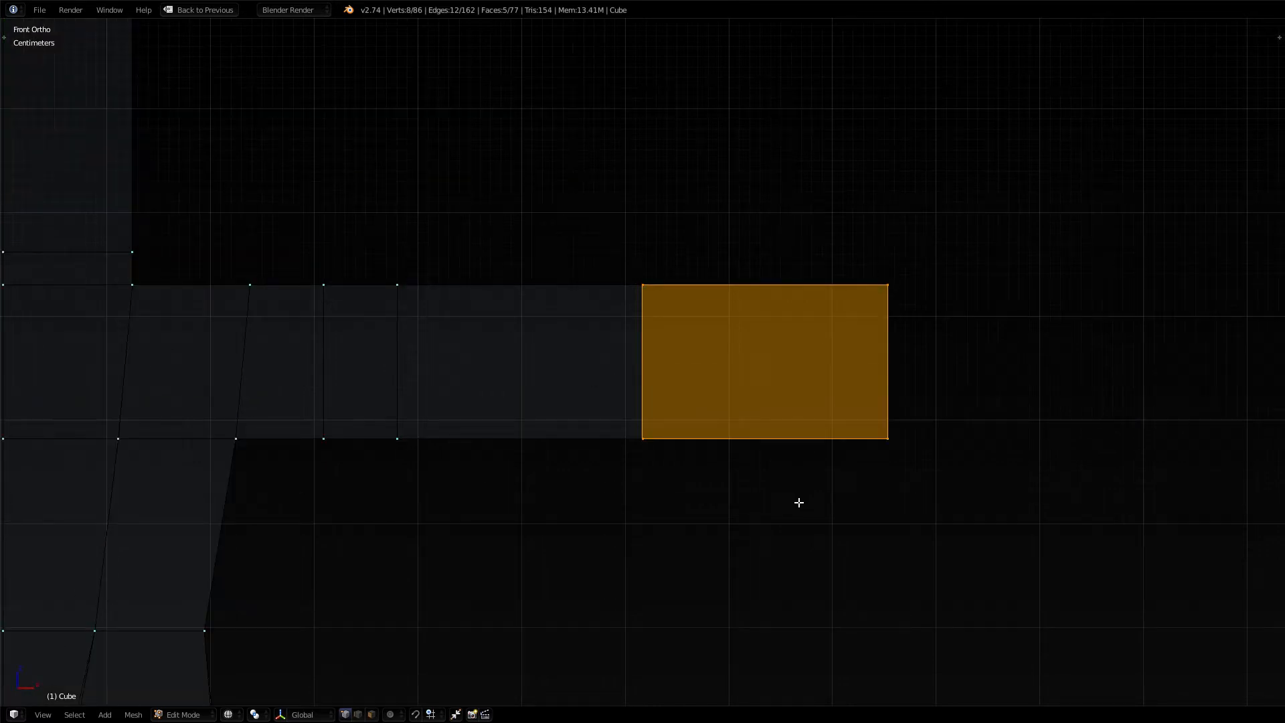
key("s")
key("z")
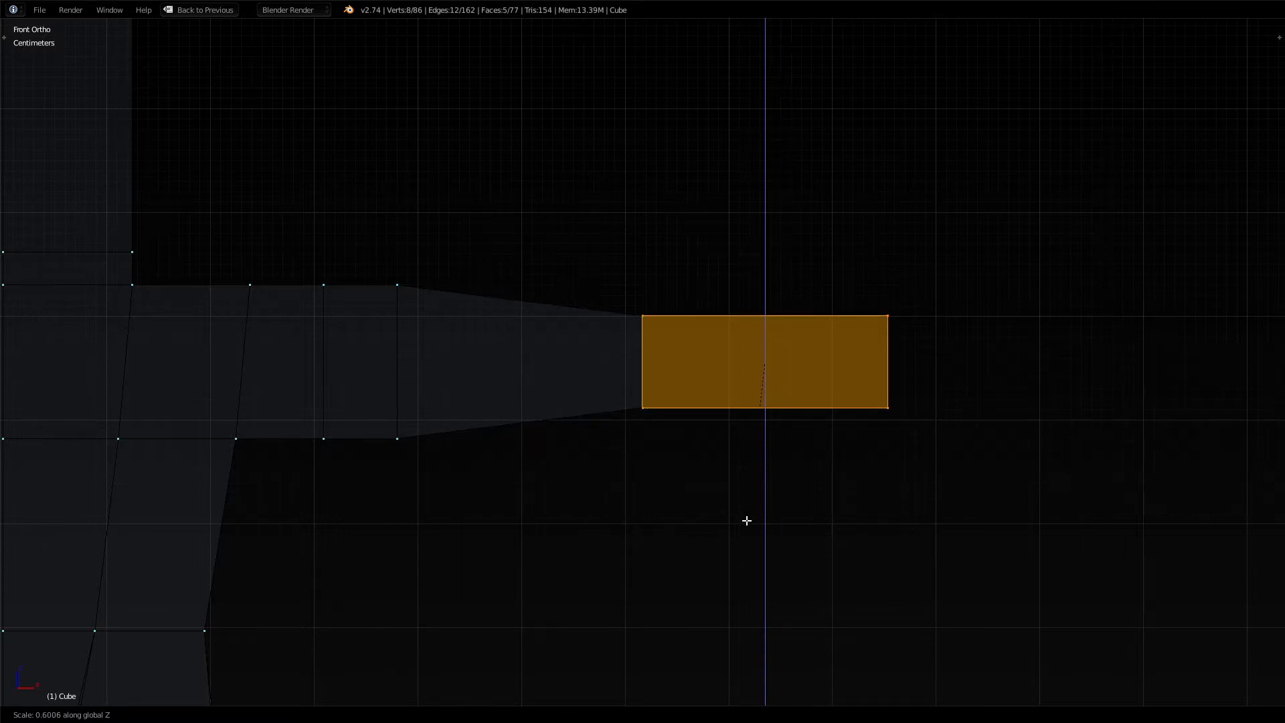
left_click(744, 522)
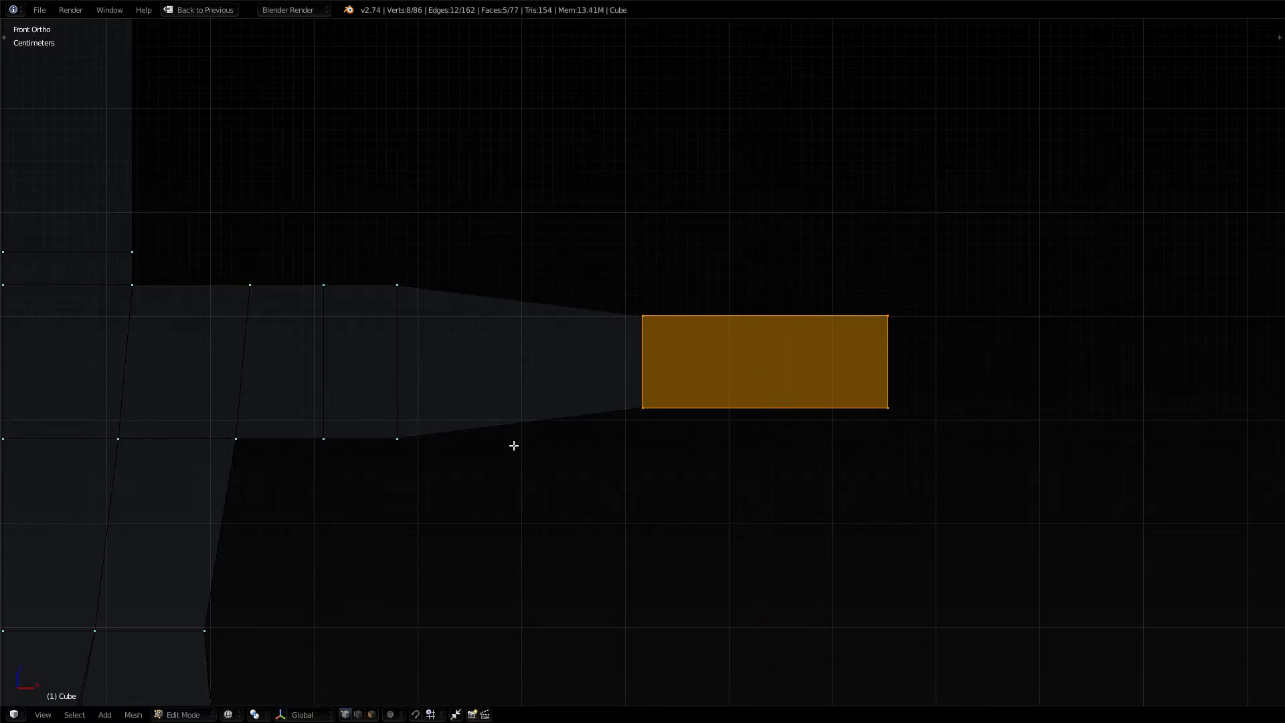
Select the upper-arm edge loop where the extruded arm begins, scale it down slightly on all axes, and check it from above
key("KP_7")
key("KP_1")
key("a")
right_click(407, 395, "alt")
key("s")
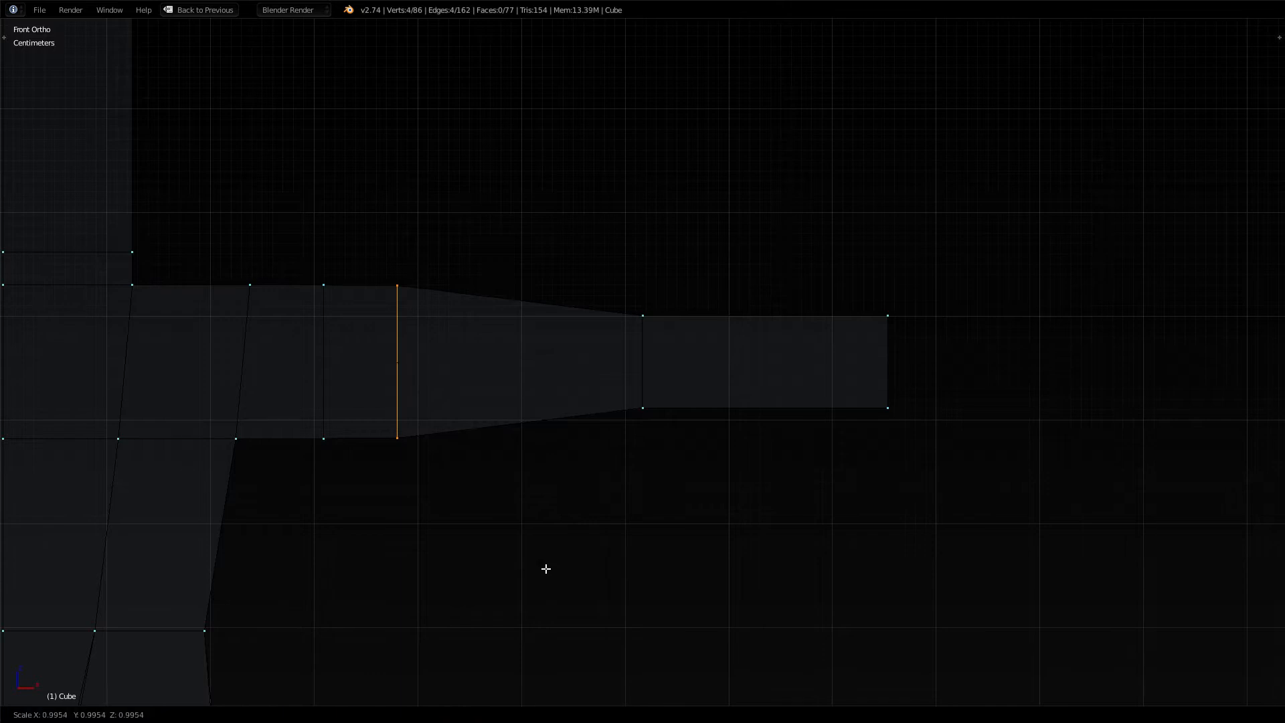
left_click(523, 550)
key("KP_7")
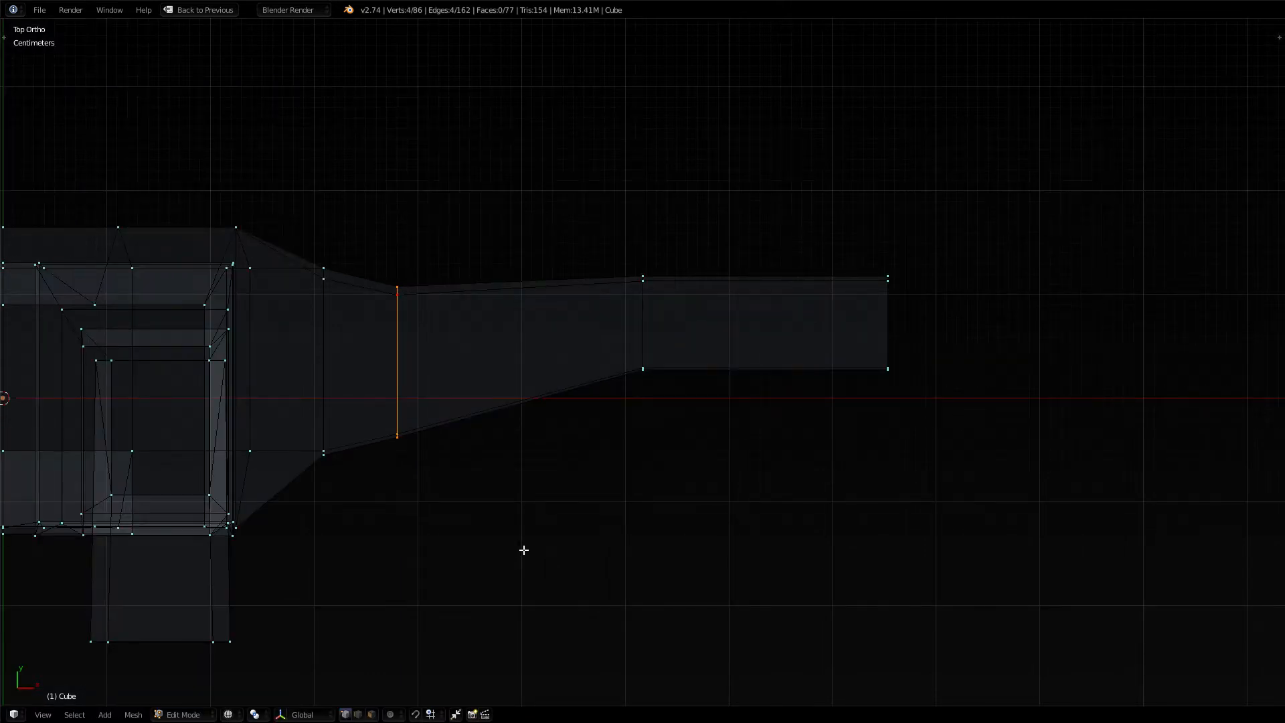
Move the upper-arm edge loop about 1.03 cm along Y toward the character's back and clear the selection
key("g")
key("y")
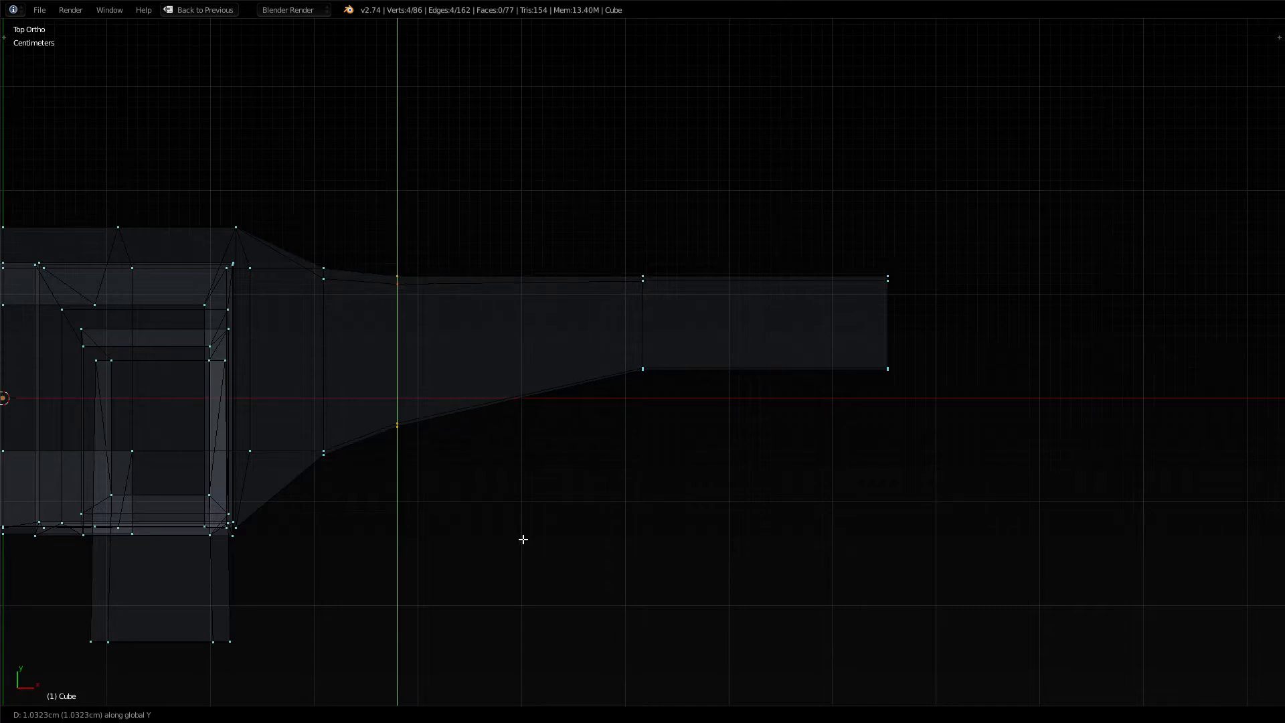
left_click(523, 539)
key("a")
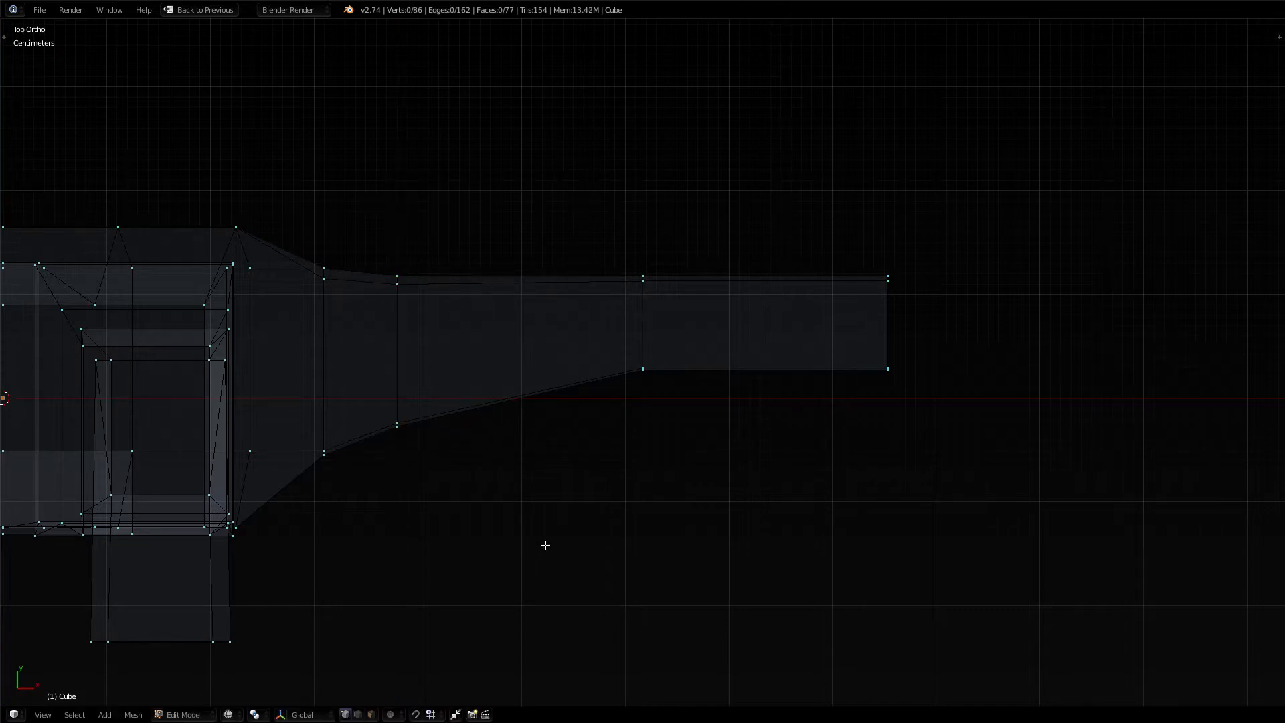
Add an edge loop across the forearm and slide it toward the elbow at a factor of about 0.47
key("a")
key("a")
key("ctrl+r")
left_click(777, 315)
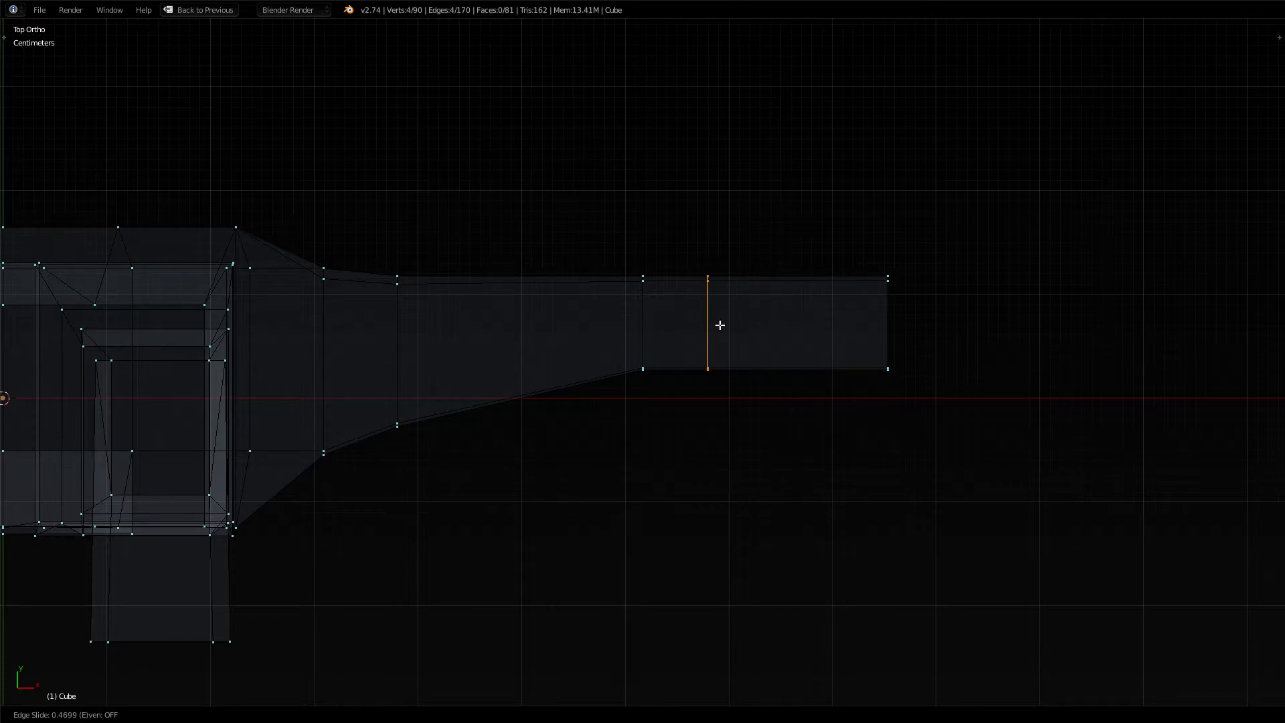
left_click(718, 324)
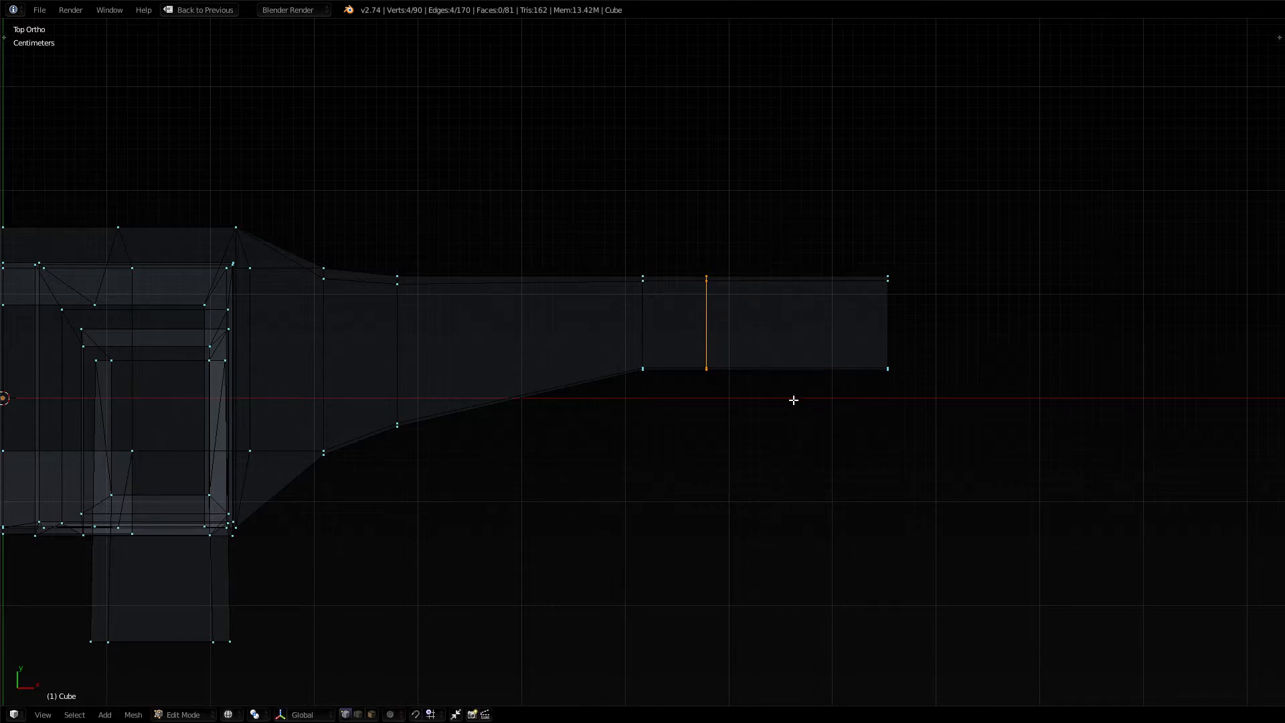
Scale the new forearm loop up to about 1.08 and move it about 3.9 mm along negative Y
key("s")
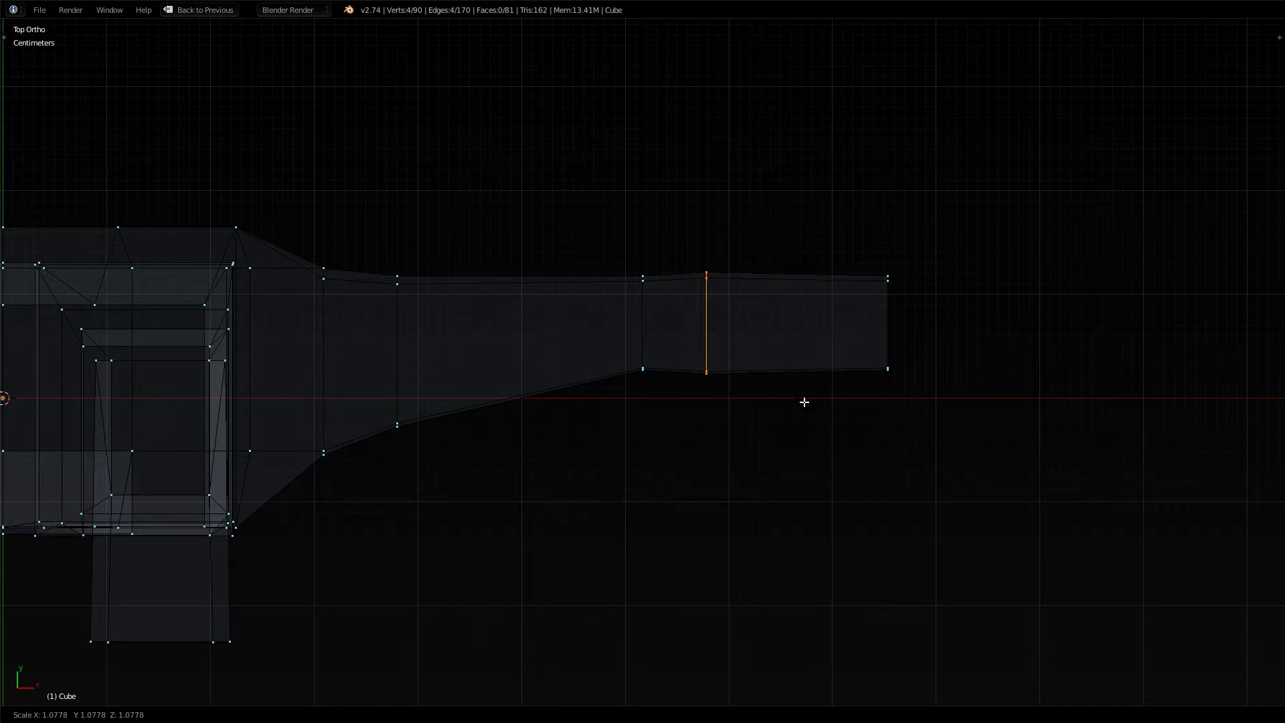
left_click(805, 401)
key("g")
key("y")
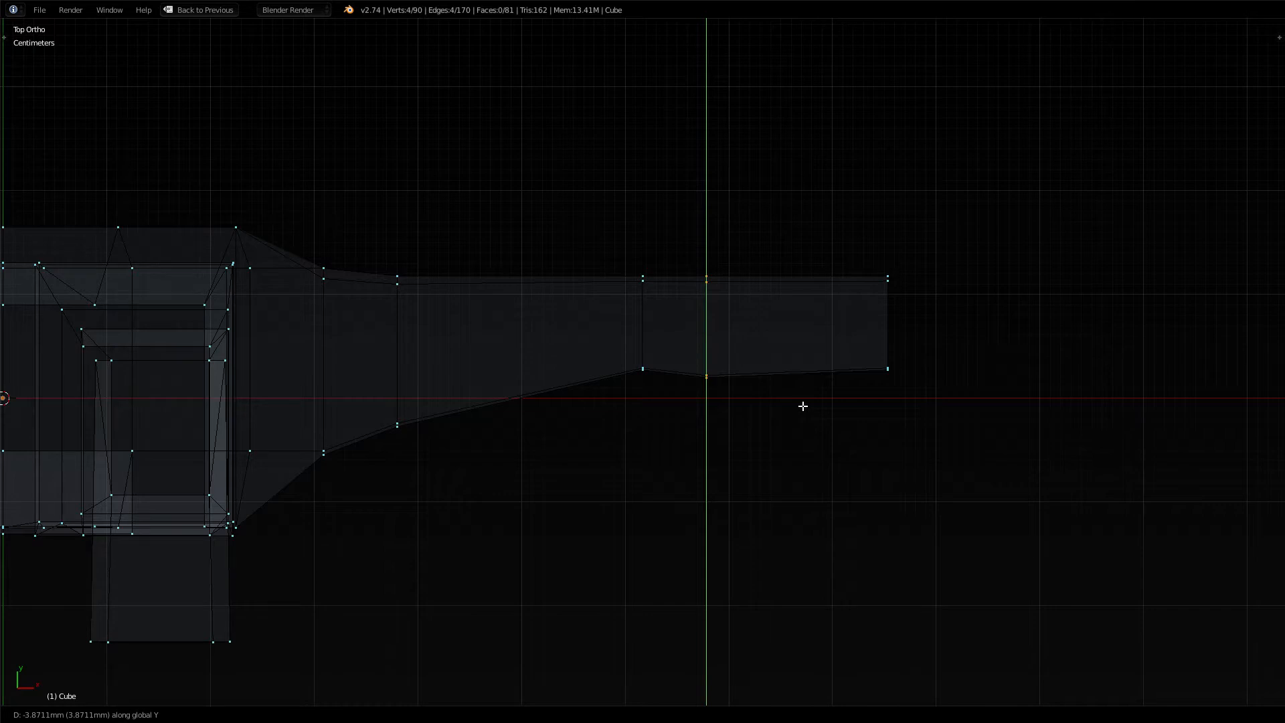
left_click(817, 413)
Select only the wrist end vertices and scale them down on all axes to roughly three quarters of their size
key("a")
key("c")
left_click_drag(902, 274, 899, 364)
right_click(898, 402)
key("s")
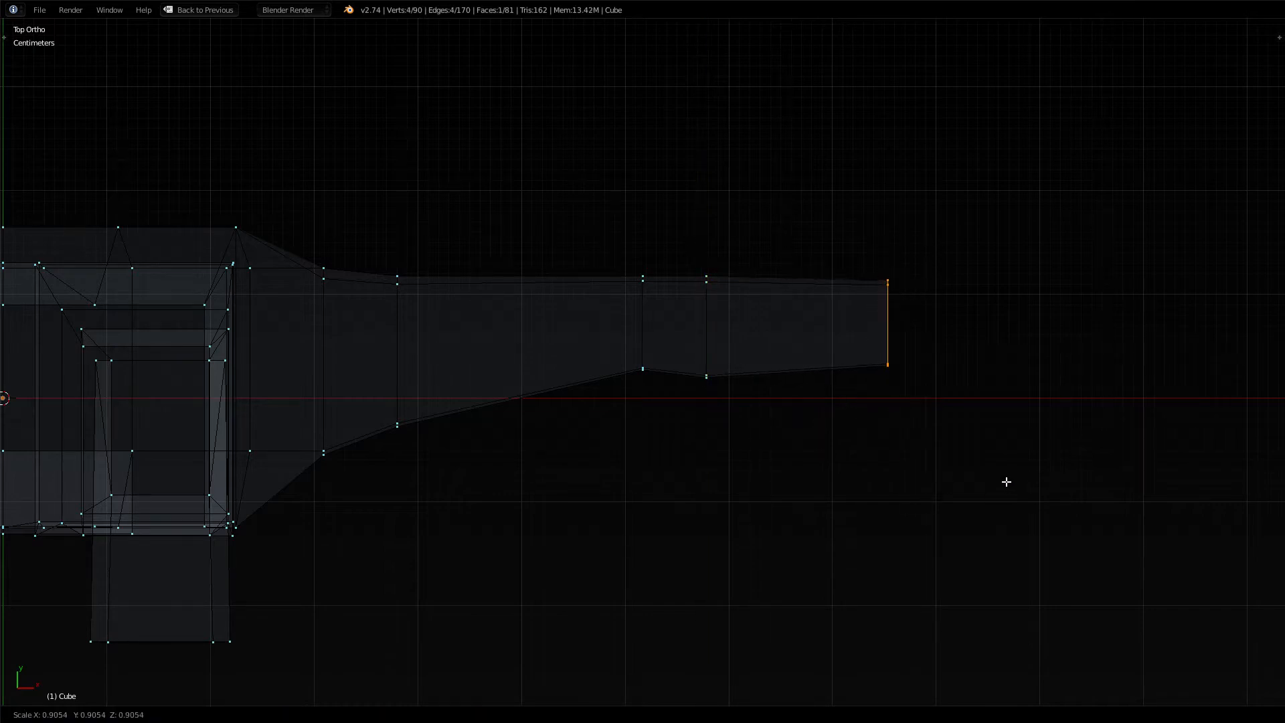
left_click(984, 459)
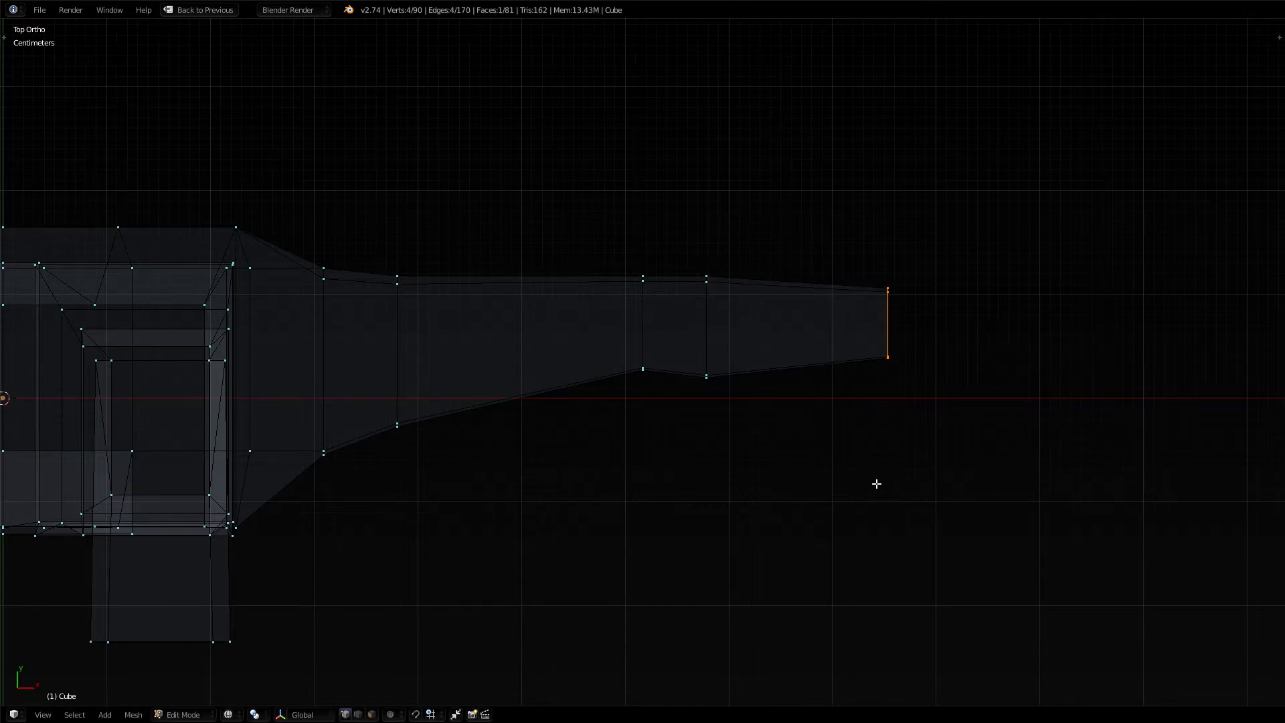
In the front view, add an edge loop across the upper arm and slide it toward the elbow at about -0.57
key("KP_1")
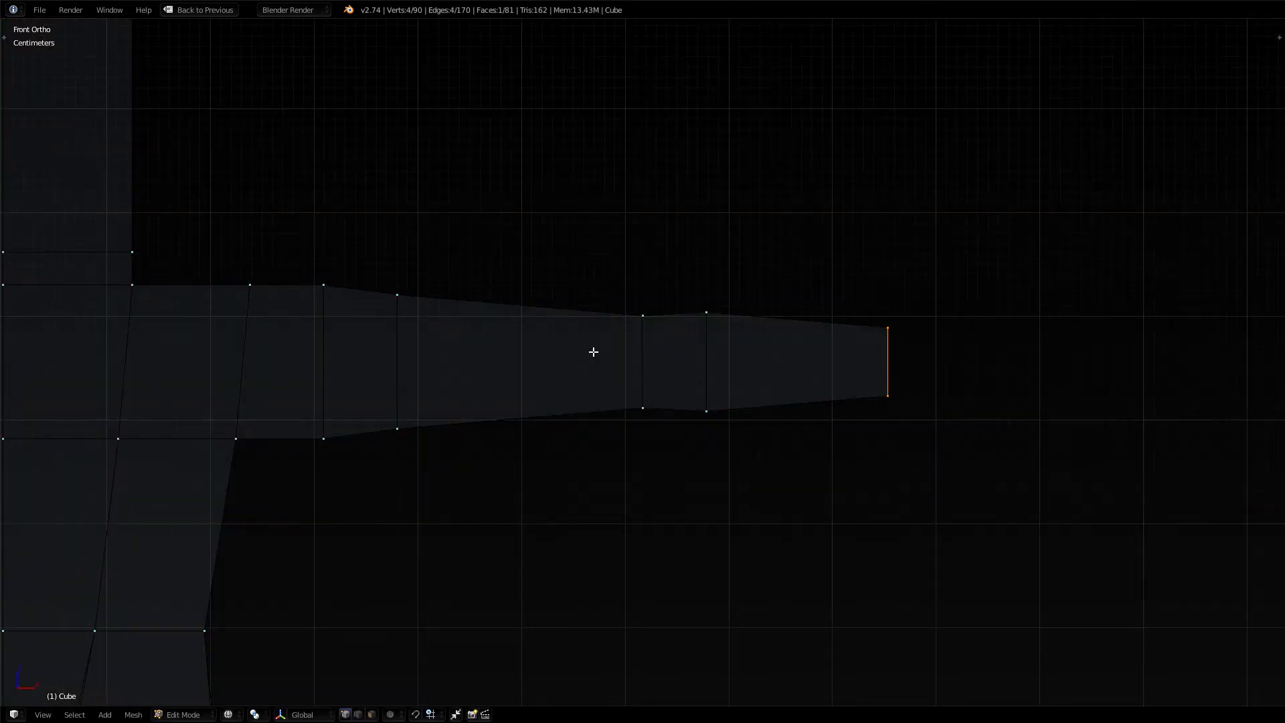
key("a")
key("ctrl+r")
left_click(558, 336)
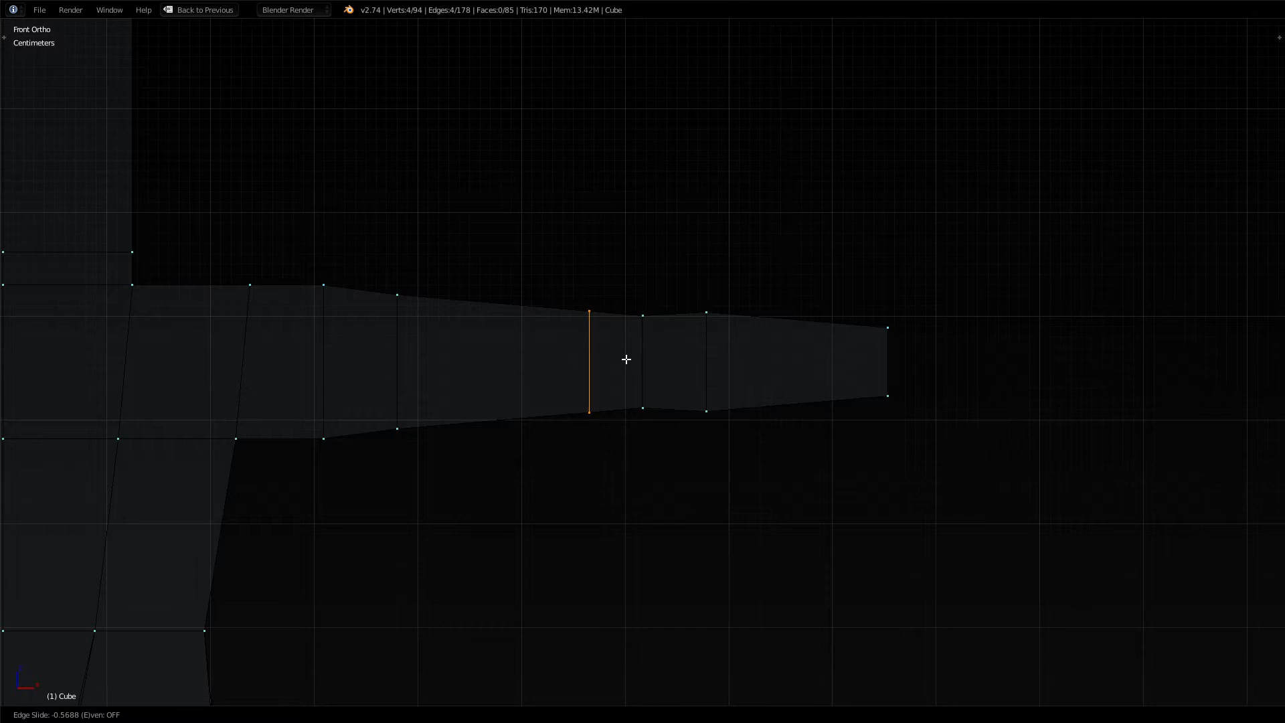
left_click(625, 361)
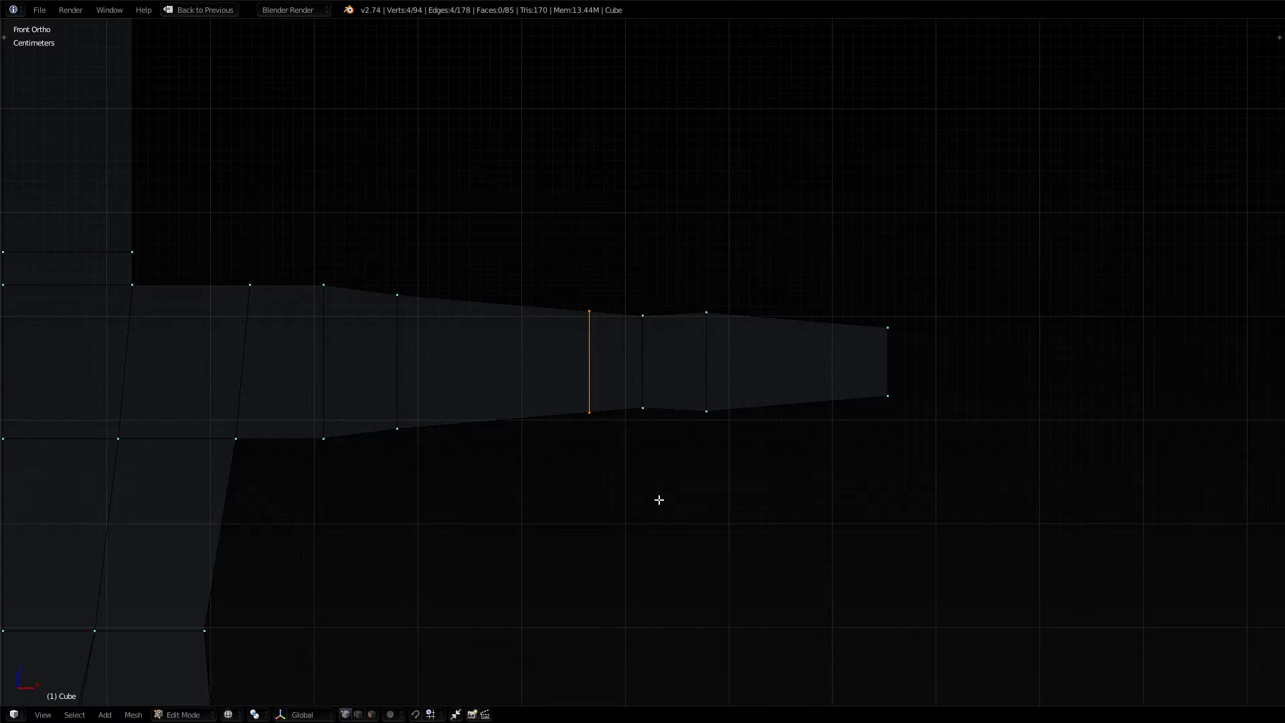
Scale the new loop above the elbow along Z to about 0.91
key("s")
key("z")
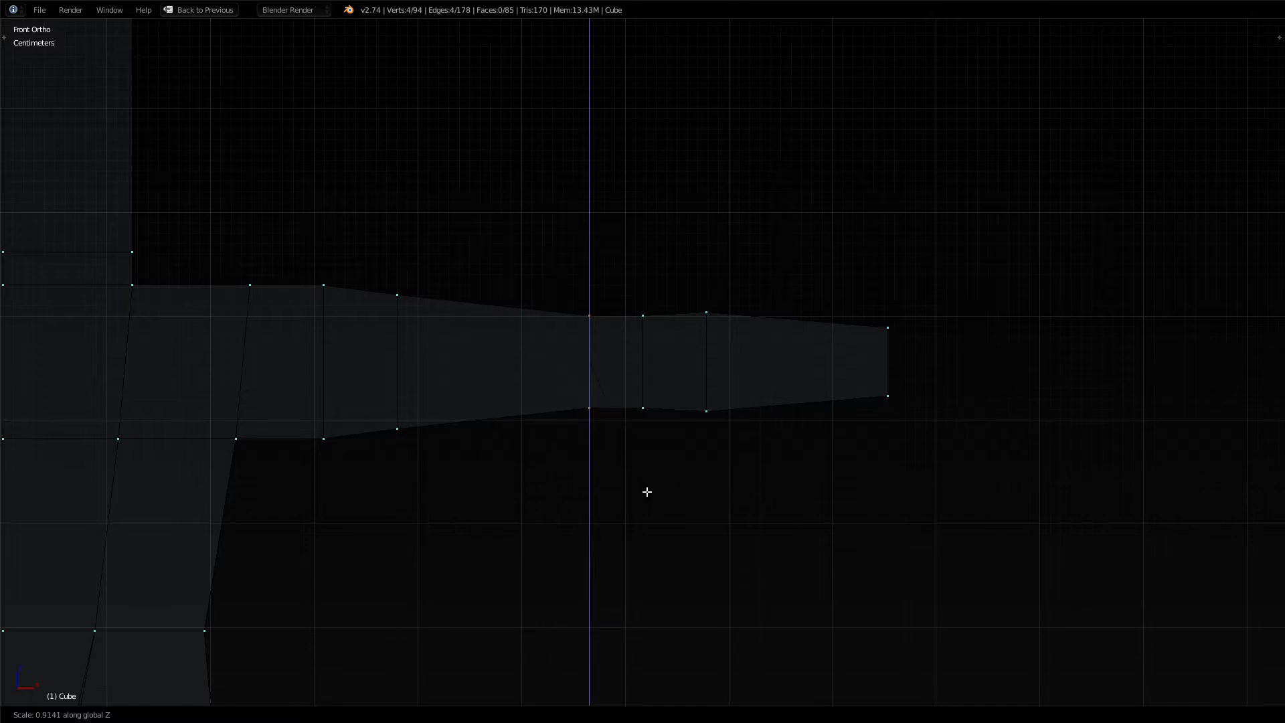
left_click(647, 492)
Examine the arm's shape from above, then unselected in shaded perspective from the front, side and an oblique angle
key("KP_7")
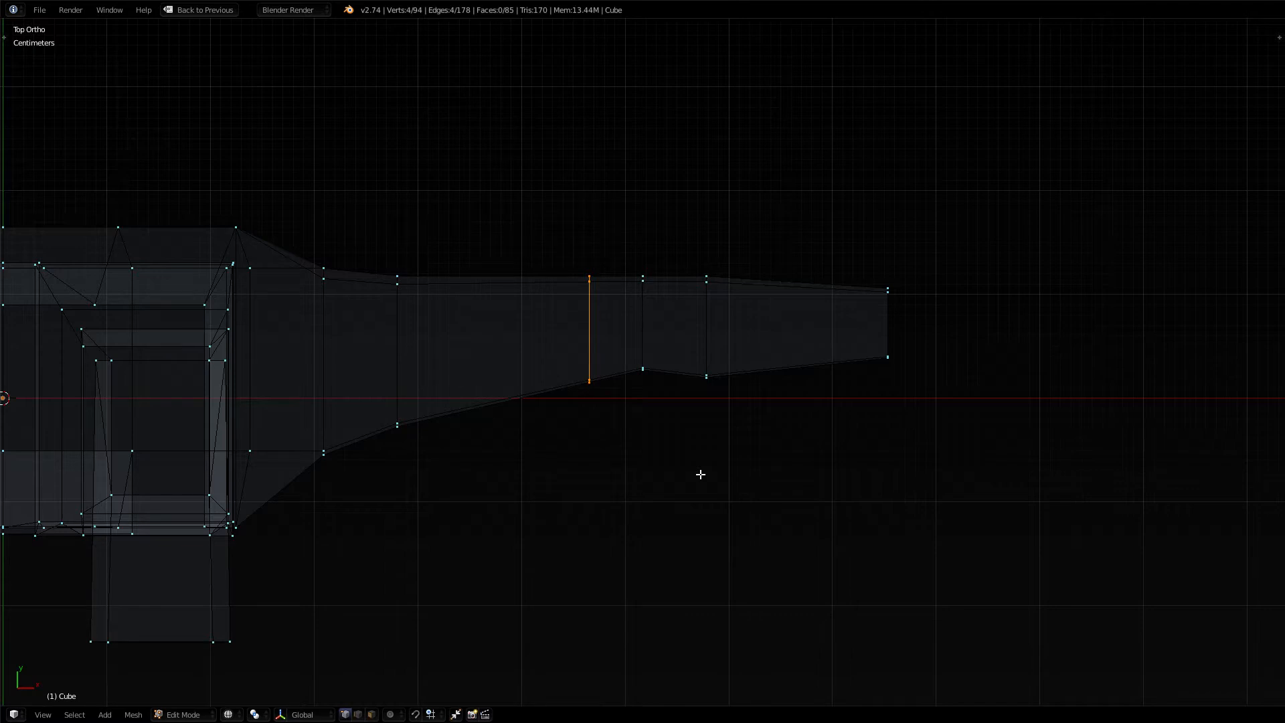
key("a")
key("KP_1")
key("KP_5")
key("z")
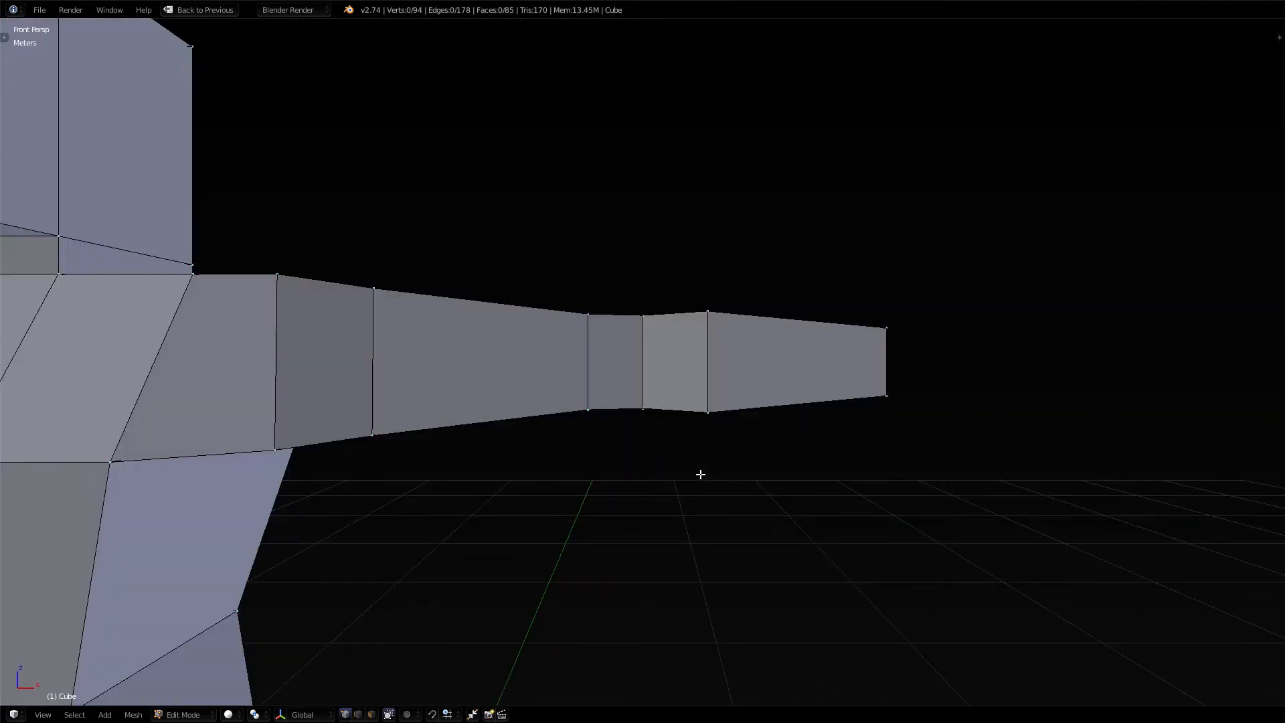
key("KP_3")
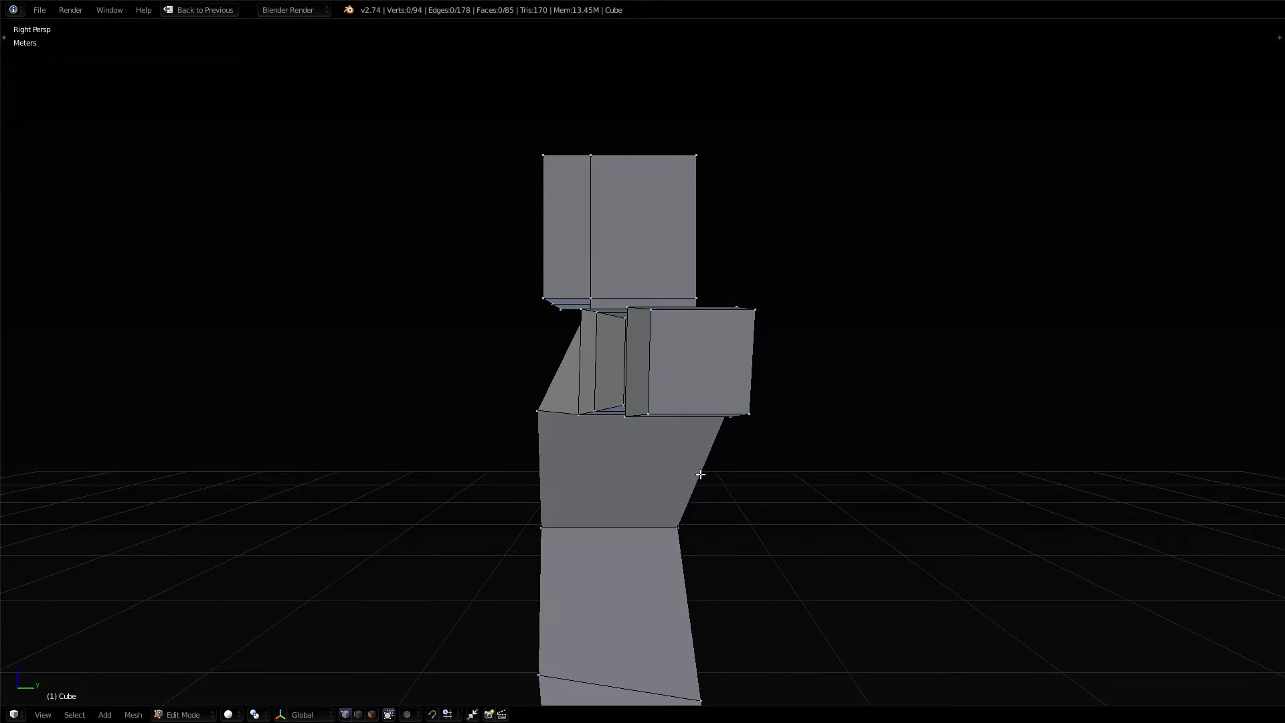
middle_click_drag(631, 520, 701, 539)
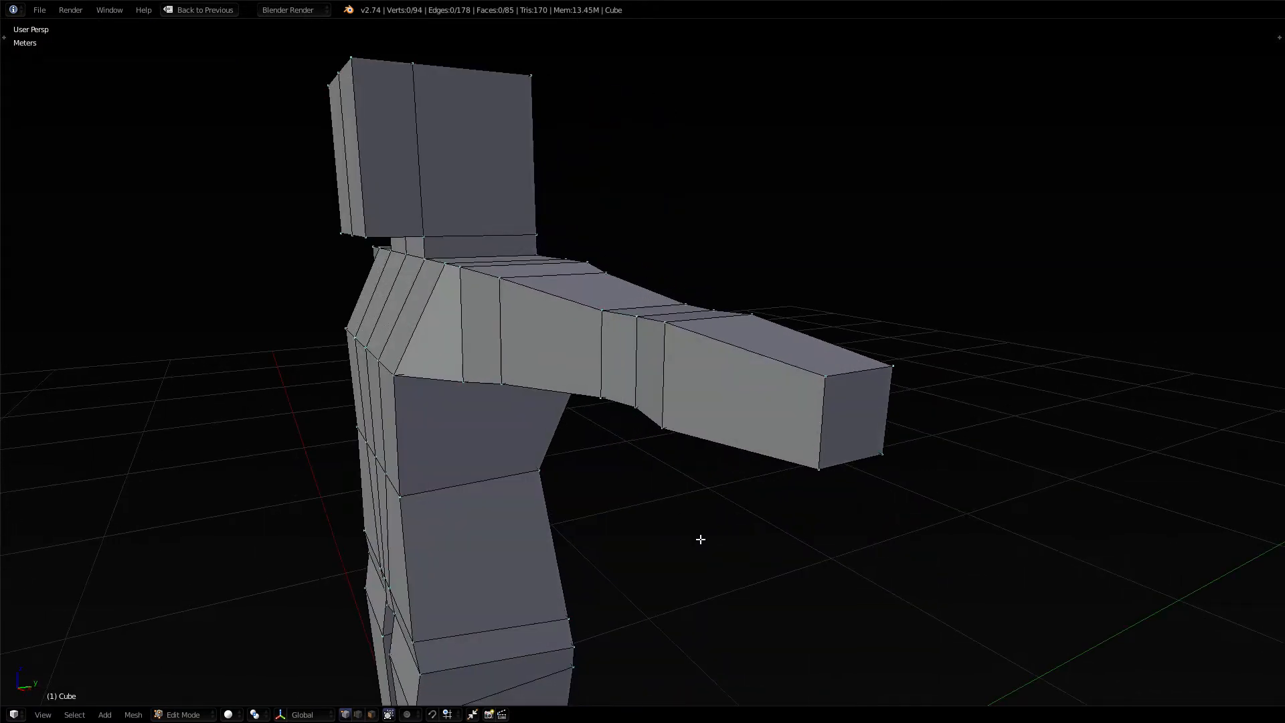
Select only the four vertices of the wrist end face in the shaded perspective view
right_click(817, 425)
key("a")
right_click(859, 376)
key("a")
right_click(828, 406)
middle_click_drag(897, 410, 933, 427)
key("a")
key("c")
left_click_drag(912, 387, 921, 462)
key("Escape")
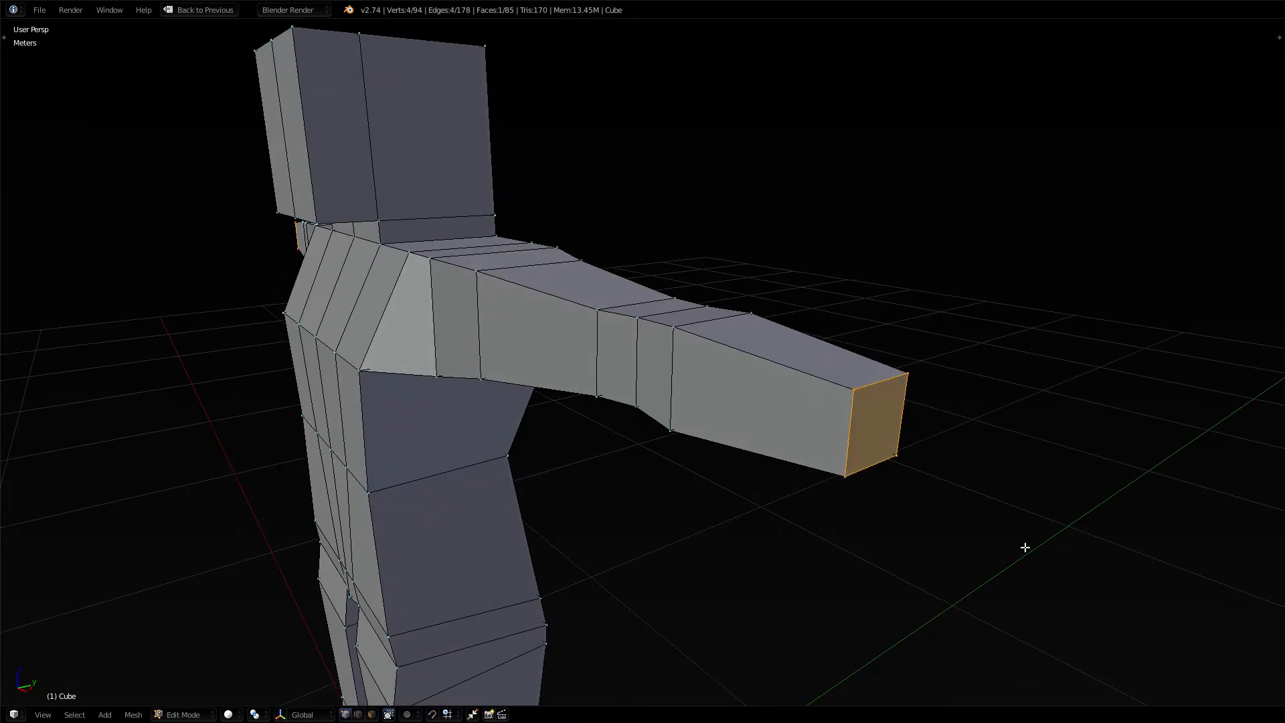
key("s")
key("z")
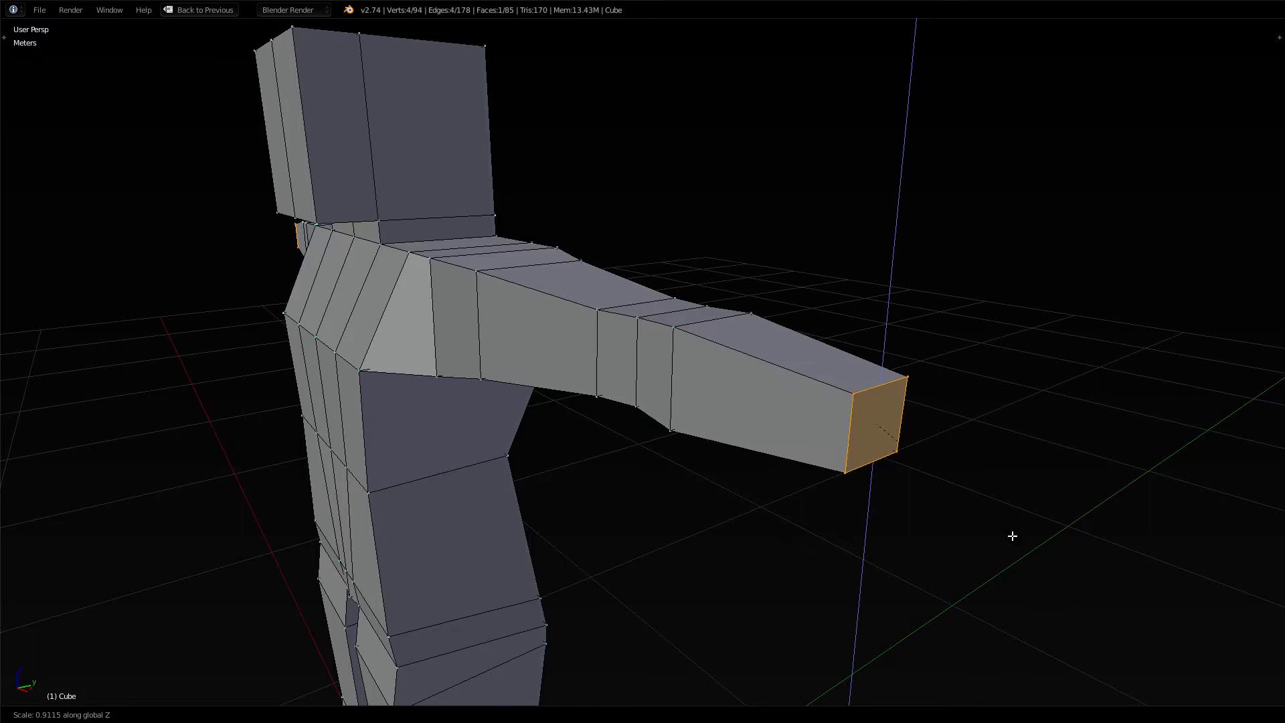
key("Escape")
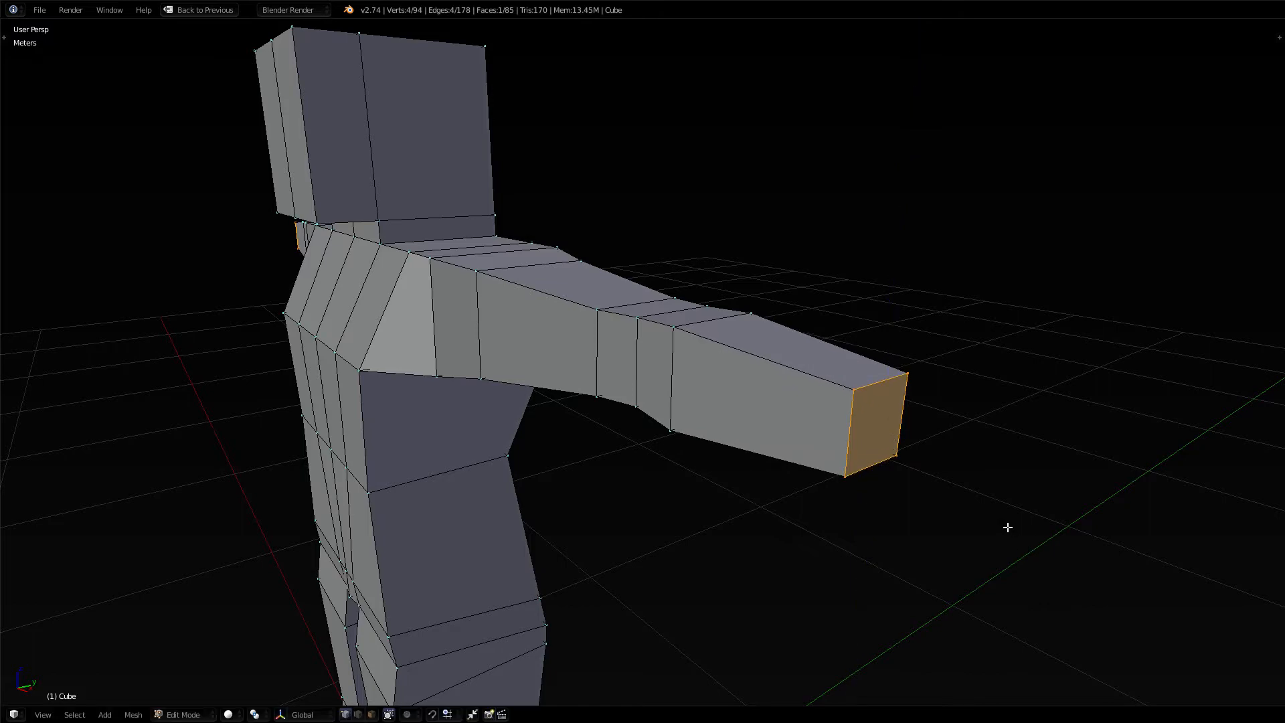
middle_click_drag(996, 544, 1060, 518)
key("s")
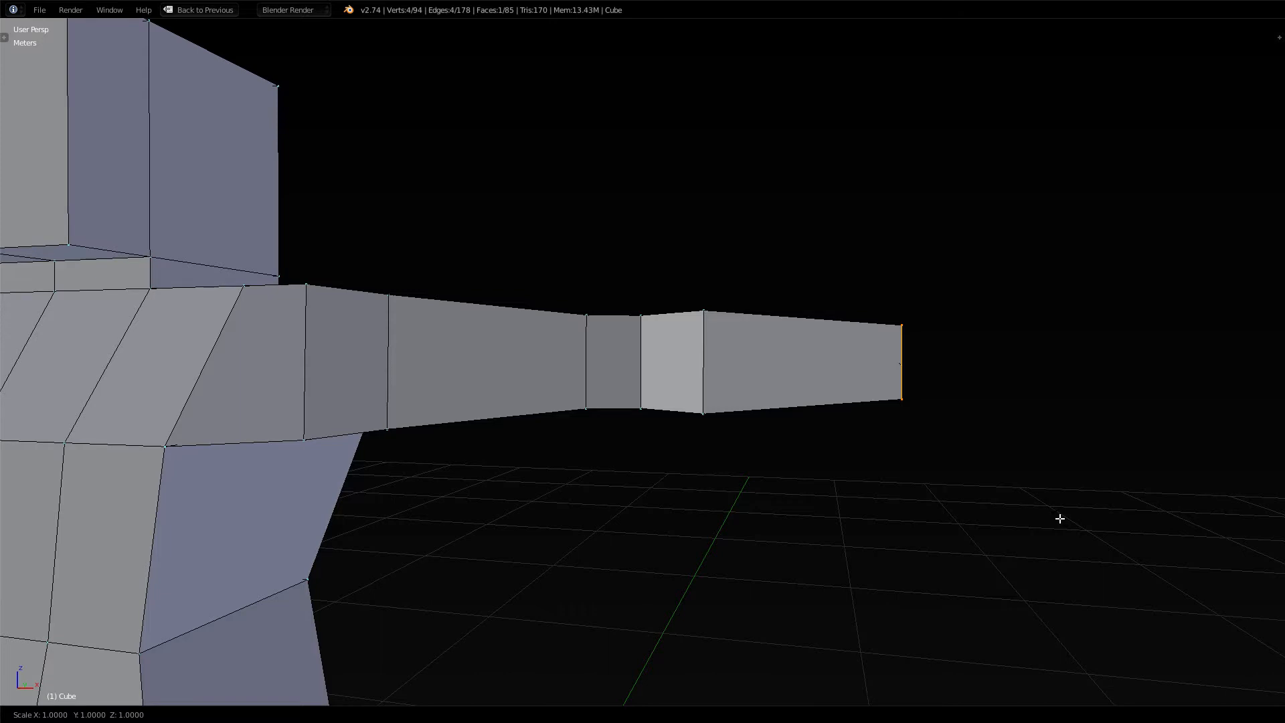
key("y")
key("z")
key("Escape")
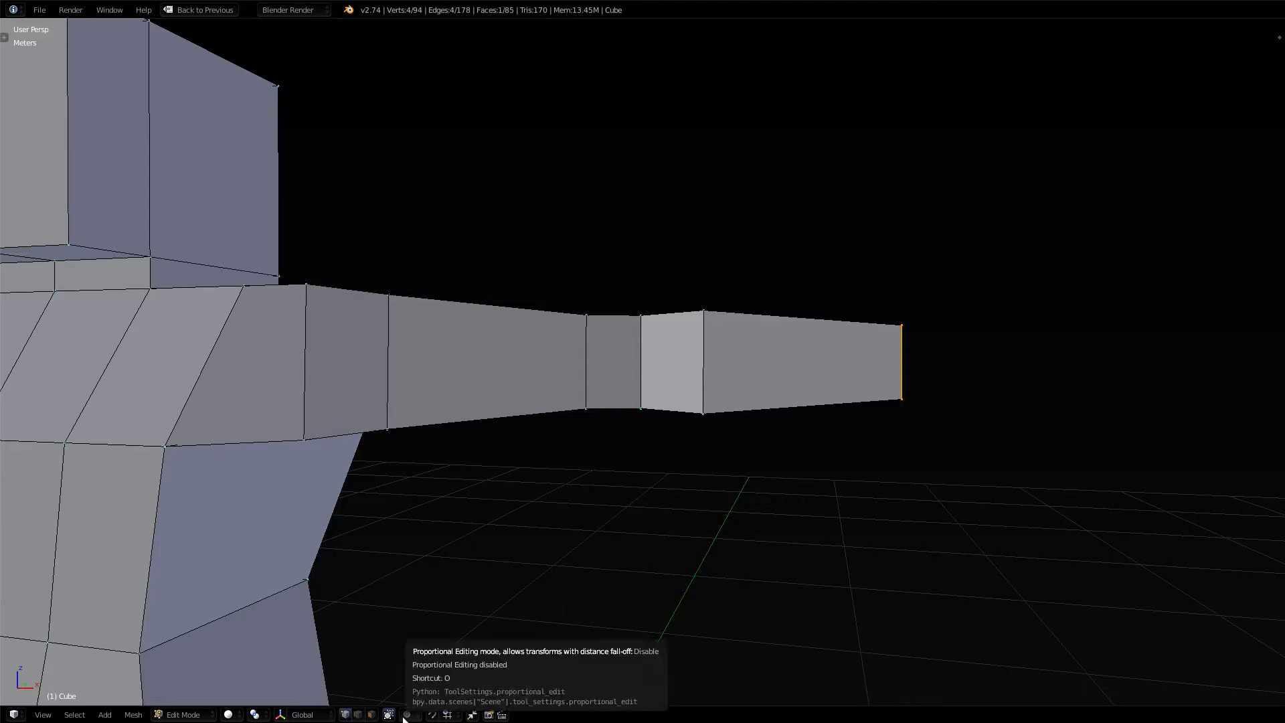
key("KP_1")
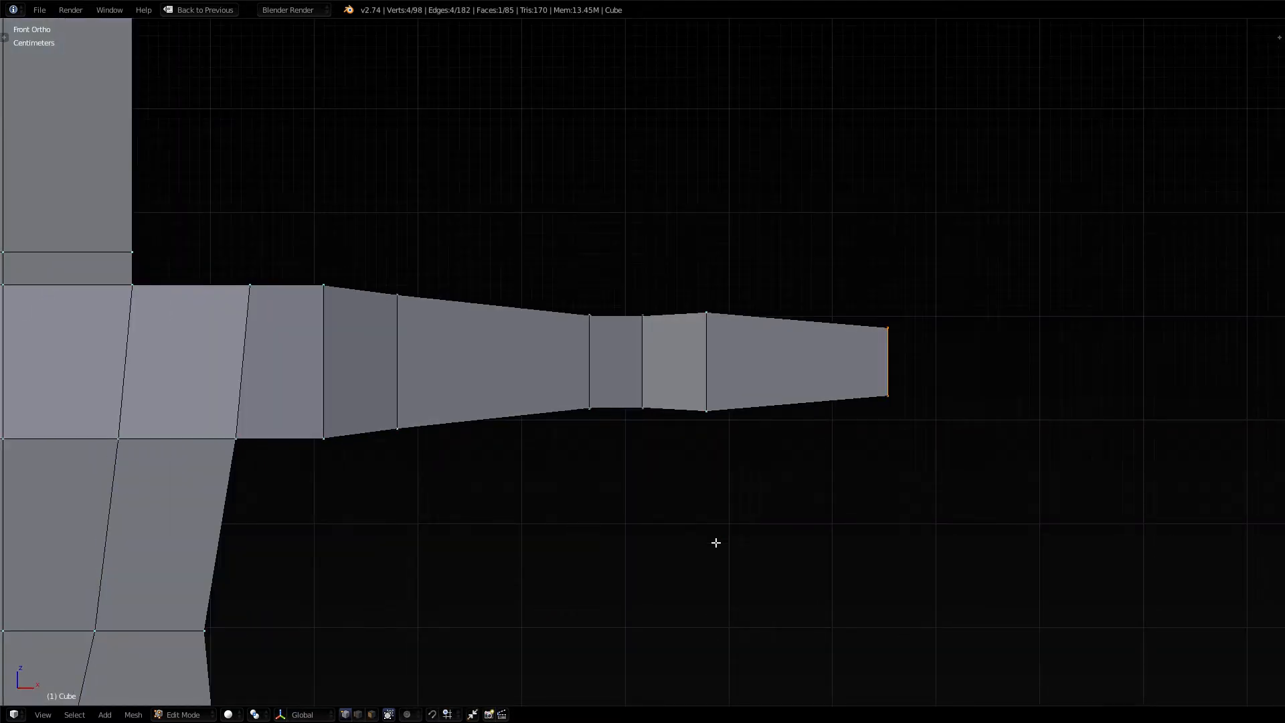
key("ctrl+Up")
key("ctrl+Up")
key("ctrl+Up")
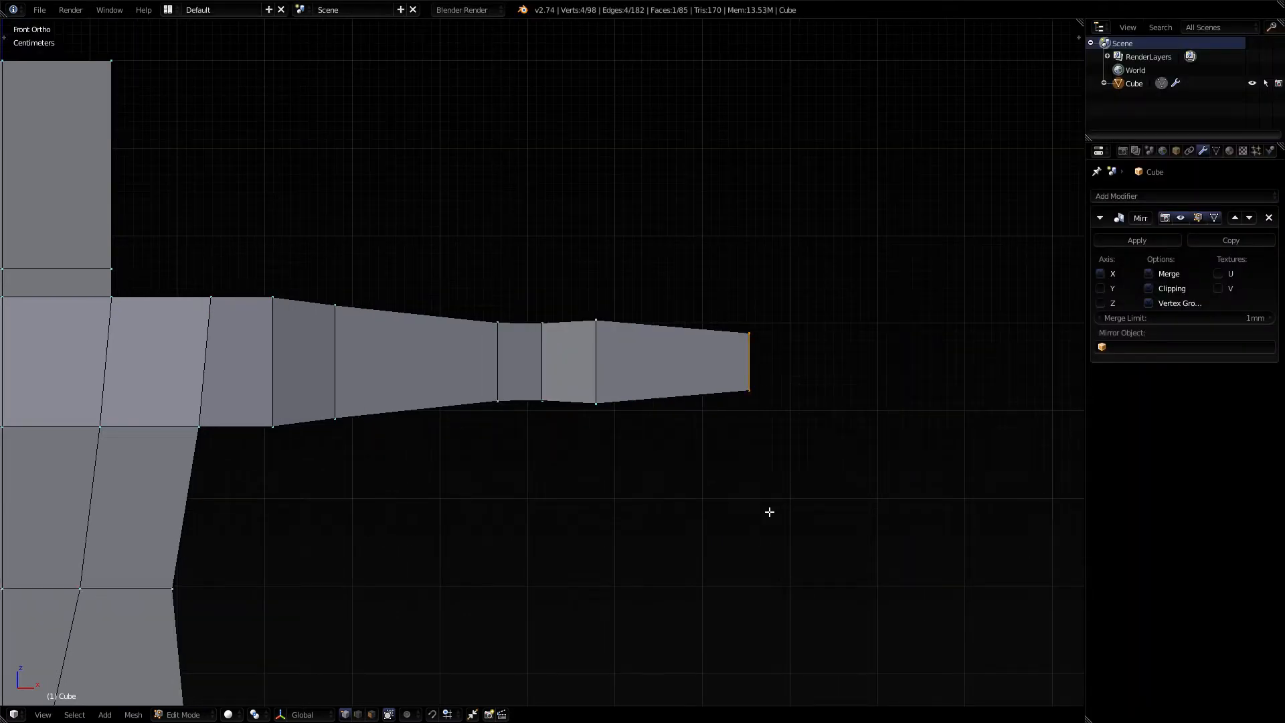
key("ctrl+Up")
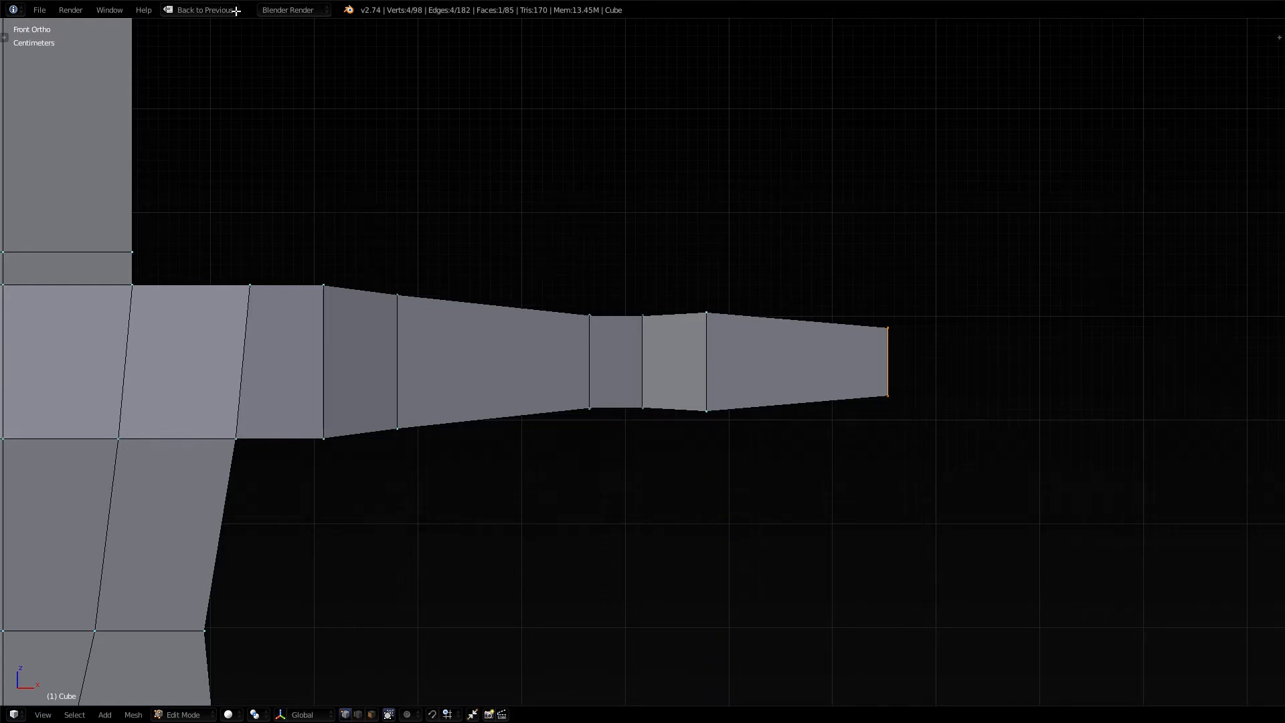
Leave fullscreen to switch the system input language to English (United States), and return the program to fullscreen
left_click(109, 9)
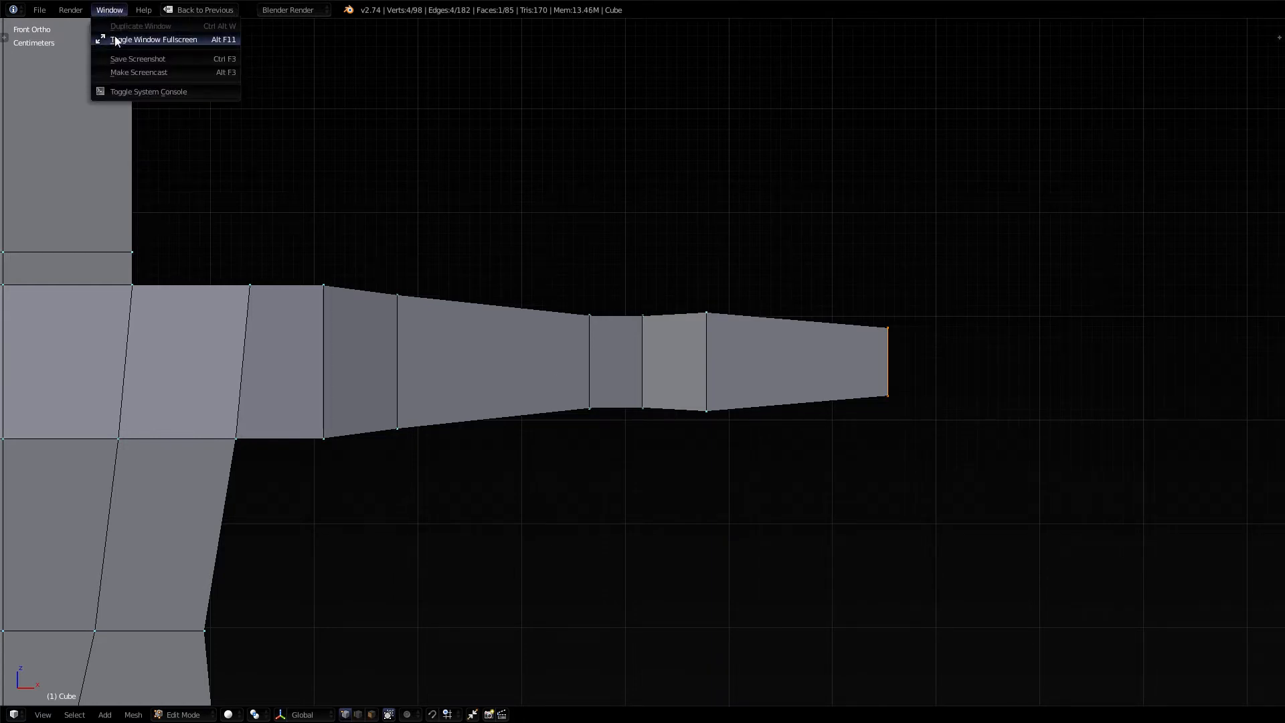
left_click(115, 38)
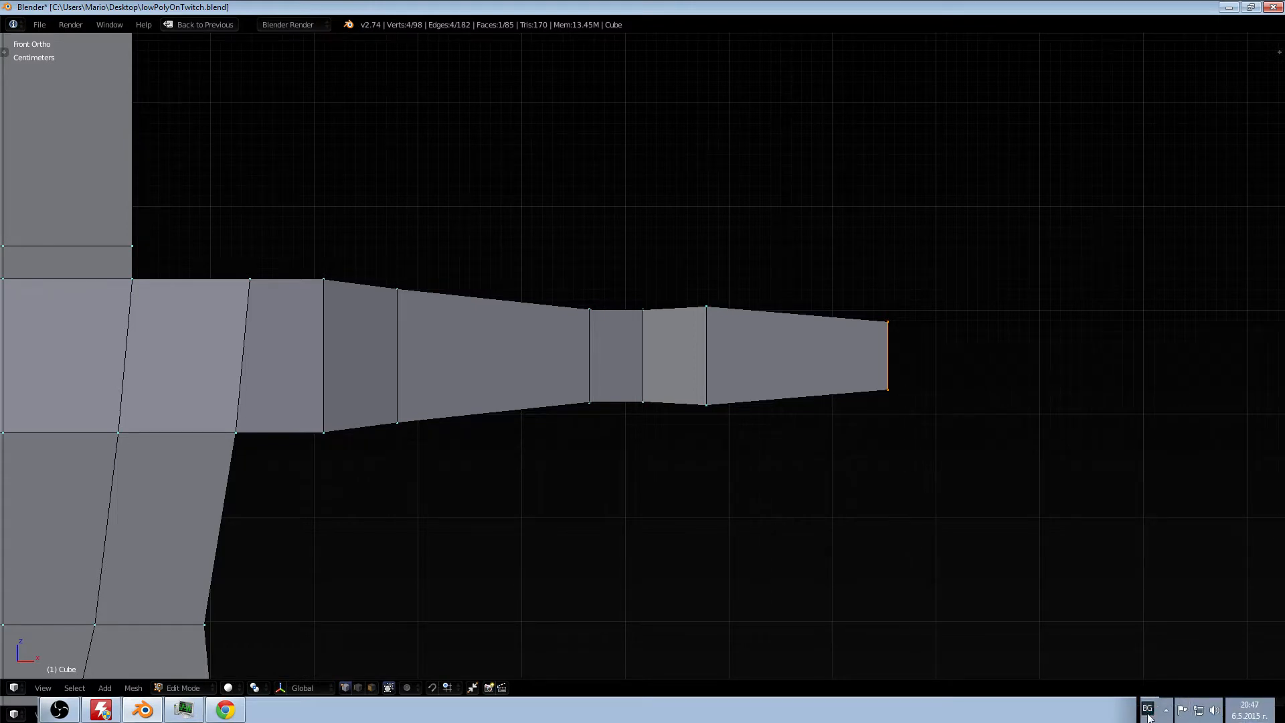
left_click(1148, 709)
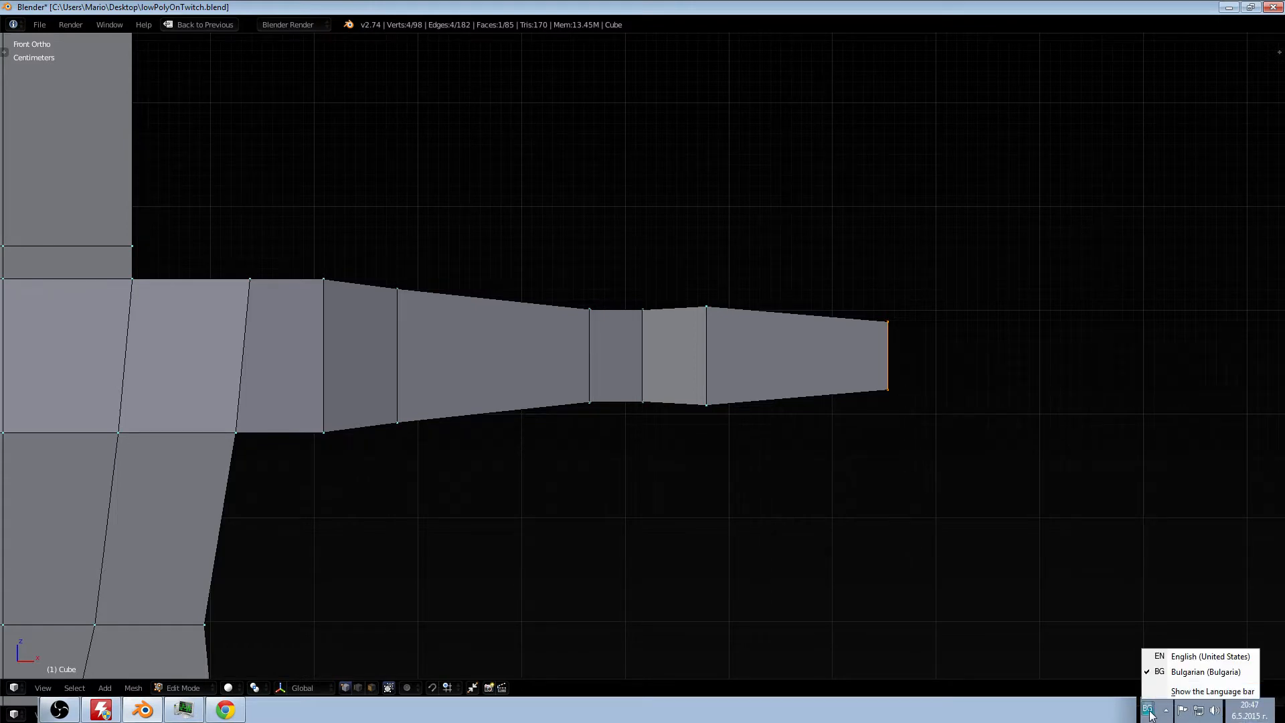
left_click(1160, 659)
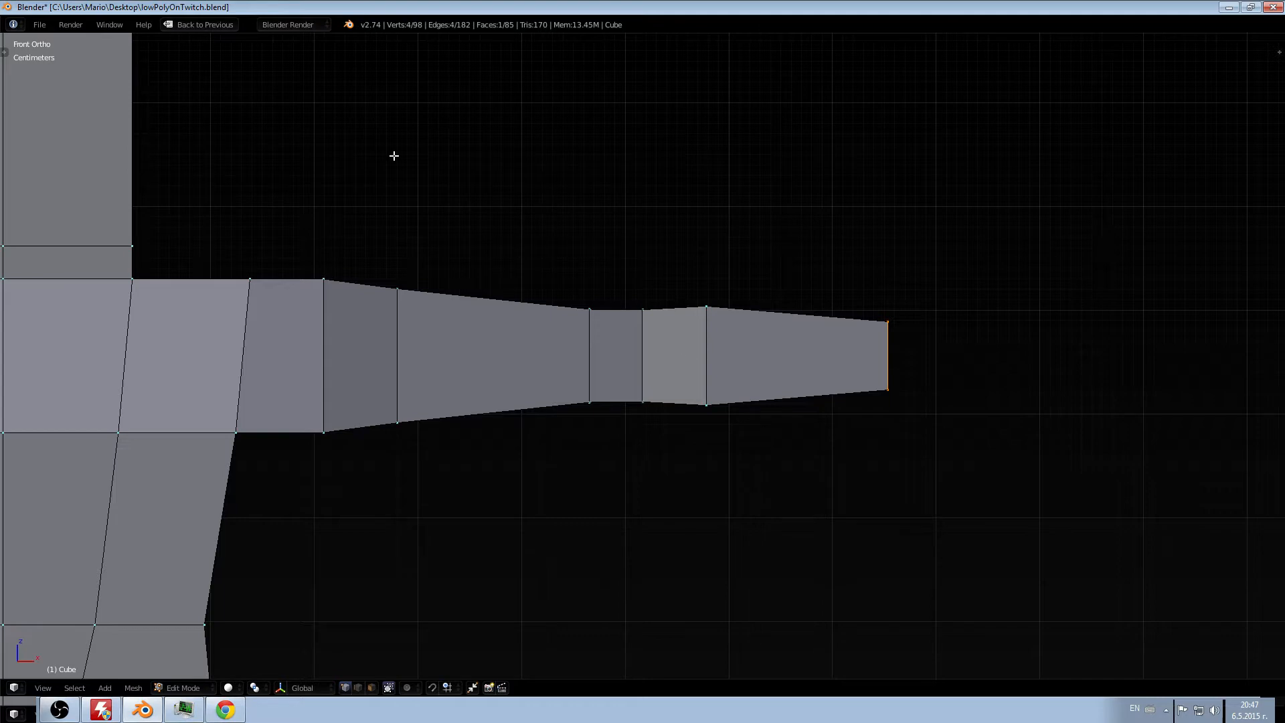
left_click(105, 27)
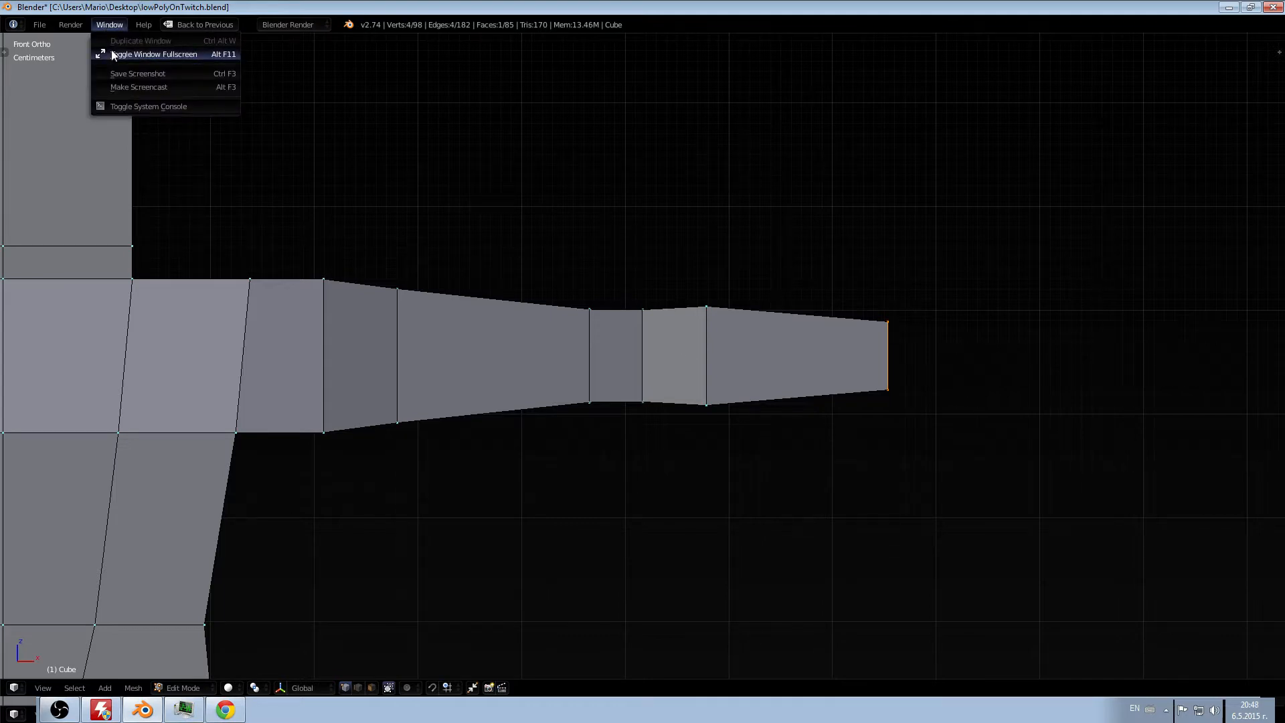
left_click(111, 53)
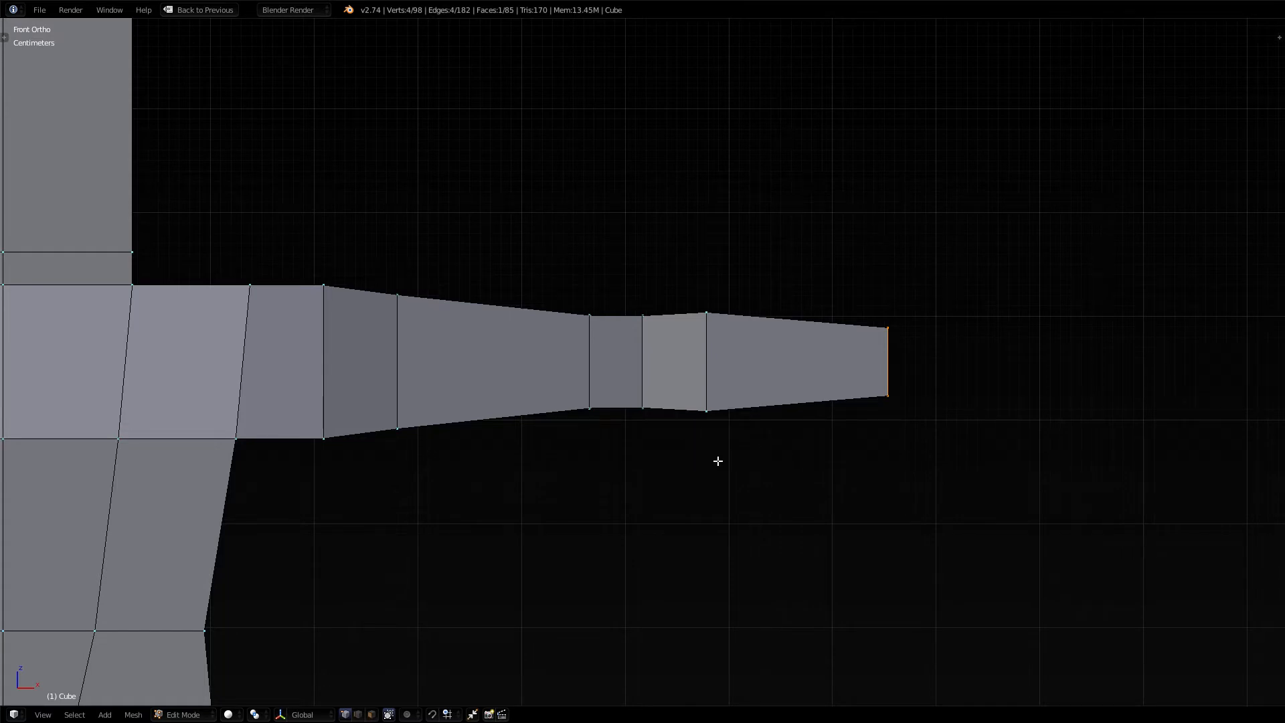
Save the current file under its existing name
key("KP_5")
key("KP_5")
left_click(40, 10)
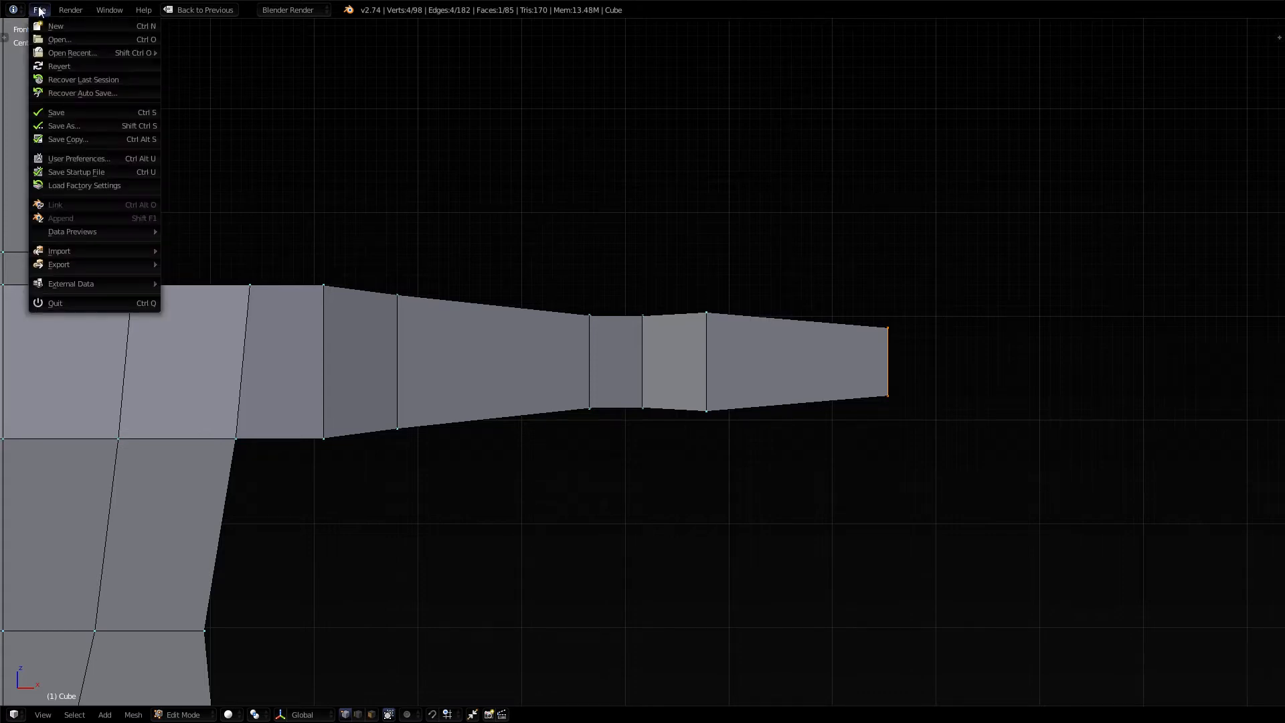
left_click(53, 108)
left_click(40, 14)
left_click(63, 114)
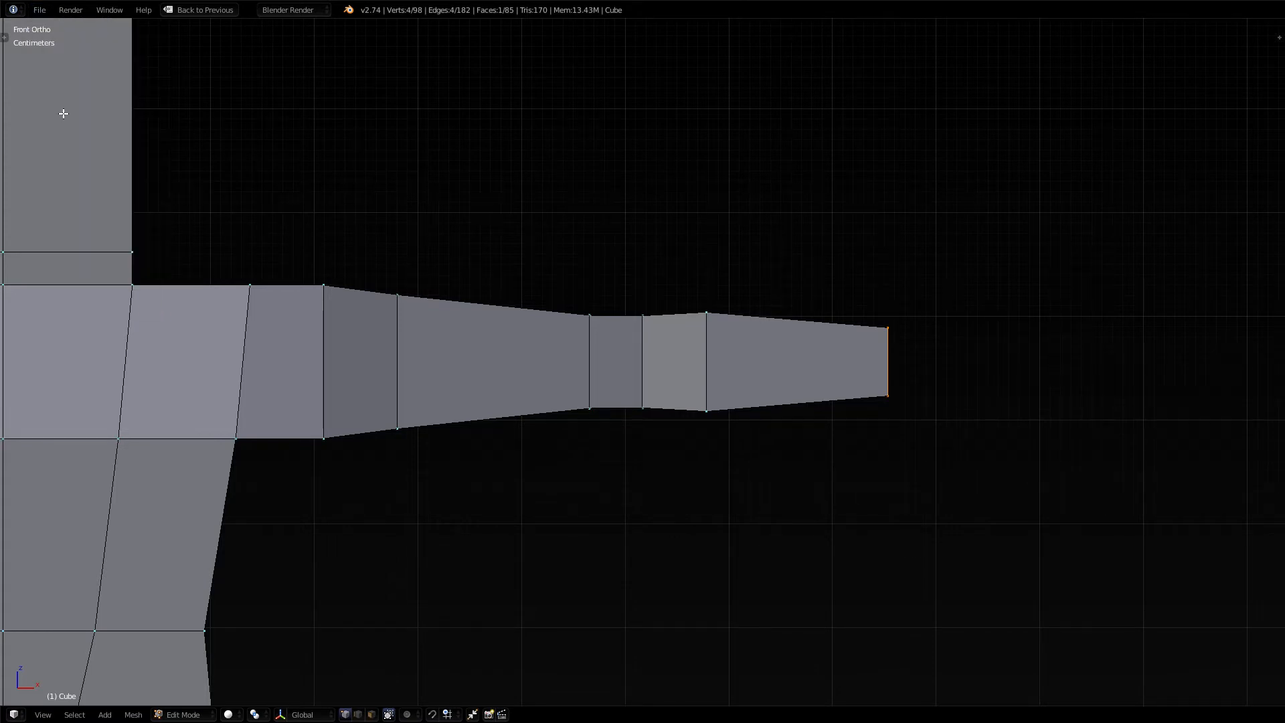
Switch to wireframe display and select all overlapping vertices at the wrist end of the arm
key("z")
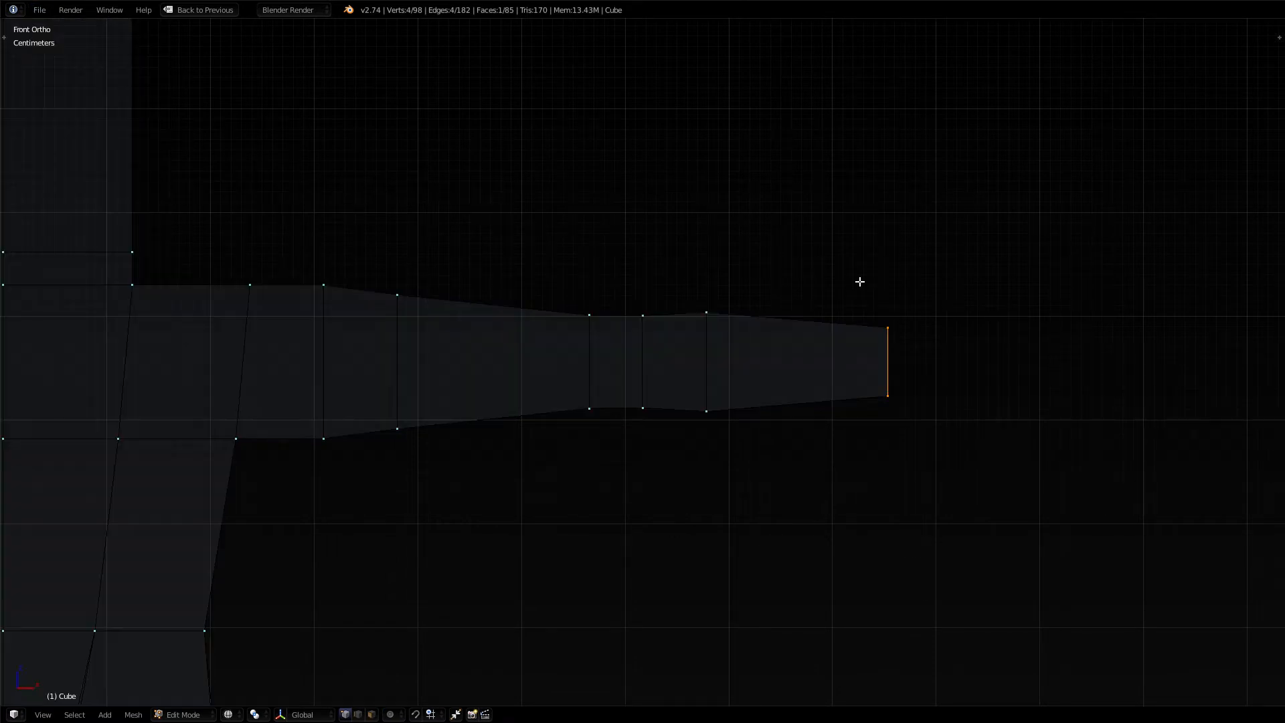
key("a")
key("c")
left_click_drag(898, 342, 897, 398)
key("Escape")
Narrow the selected wrist end face along global Y to about 0.6 of its width
key("KP_3")
key("KP_1")
key("KP_3")
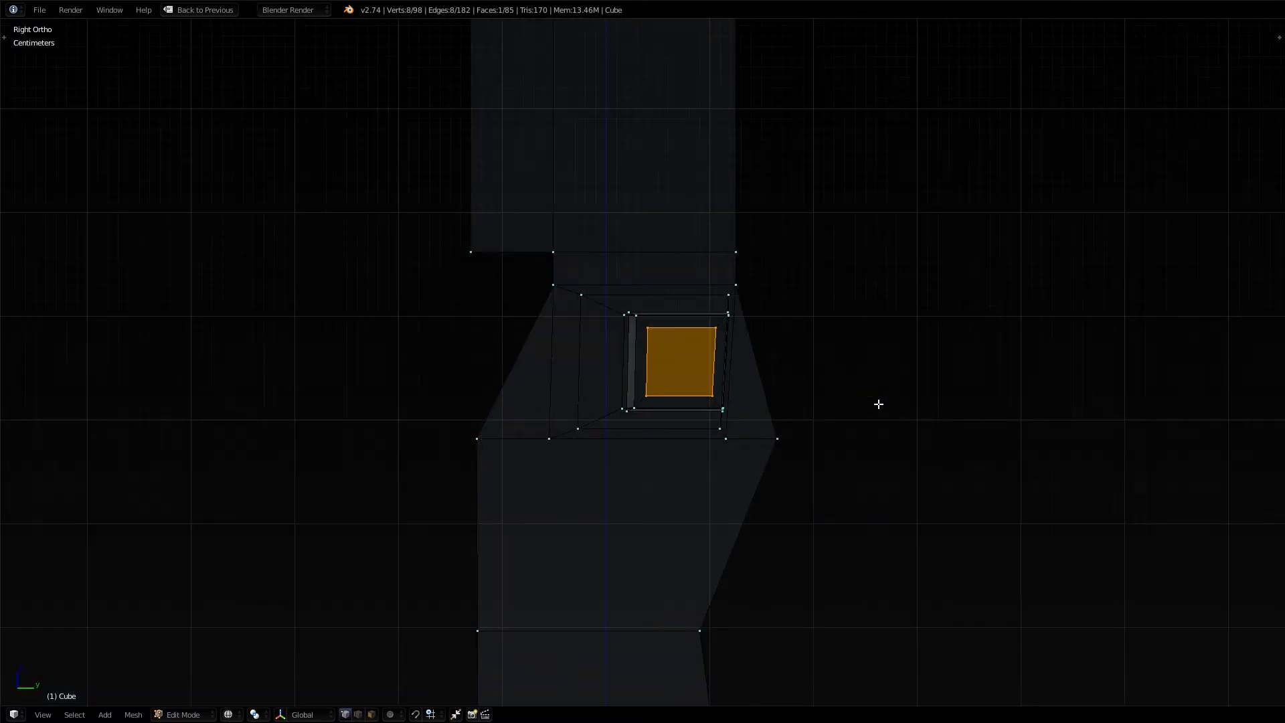
key("s")
key("y")
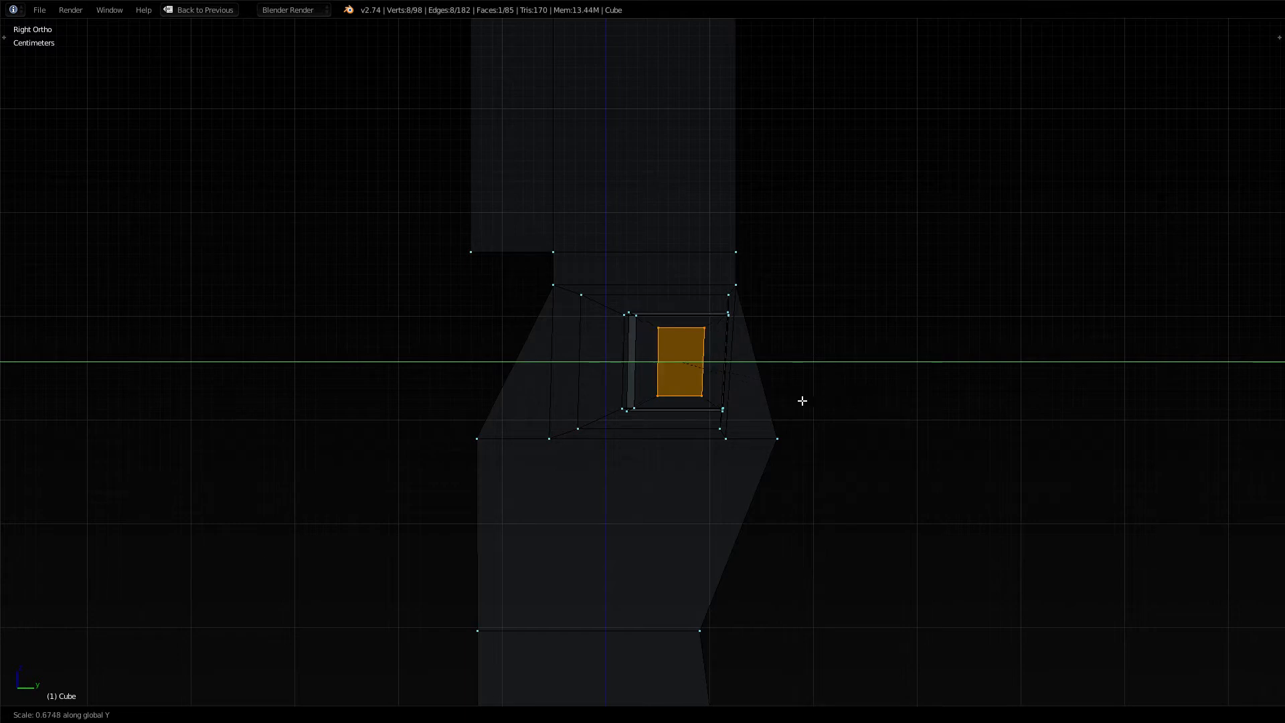
left_click(799, 400)
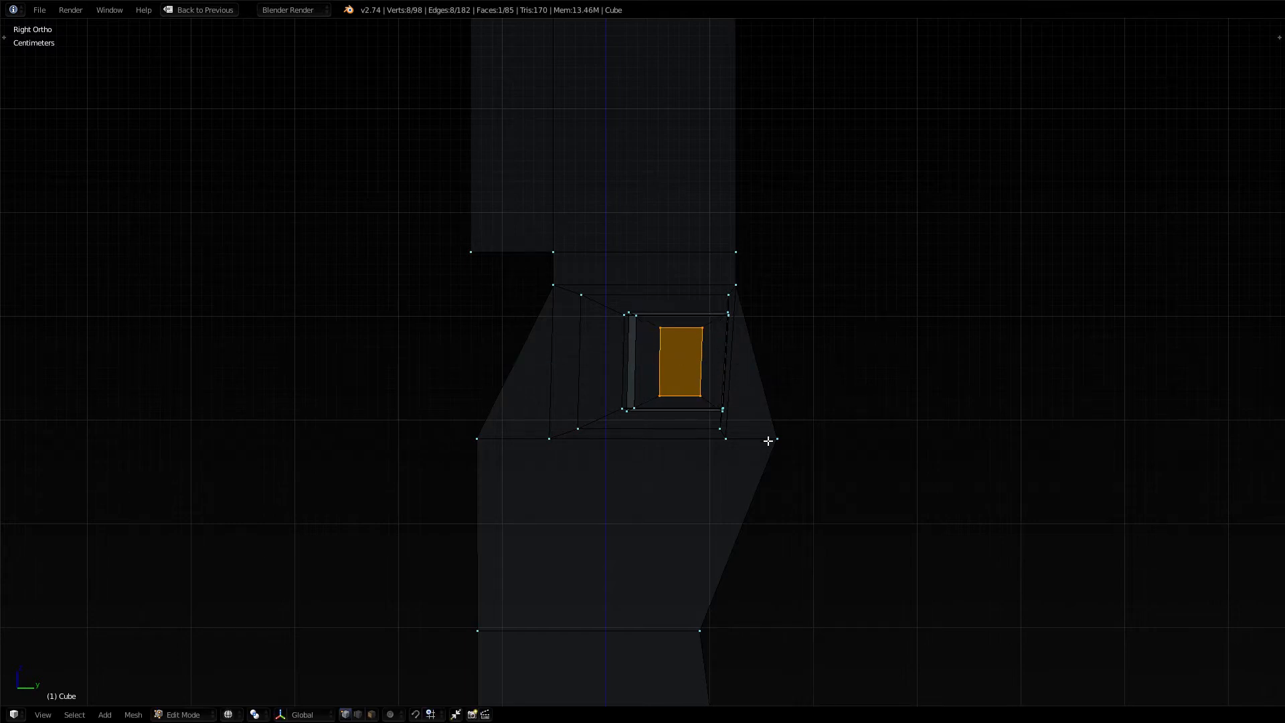
Reselect all overlapping wrist end vertices from the top view and extrude them about 11 cm outward to start the hand
key("a")
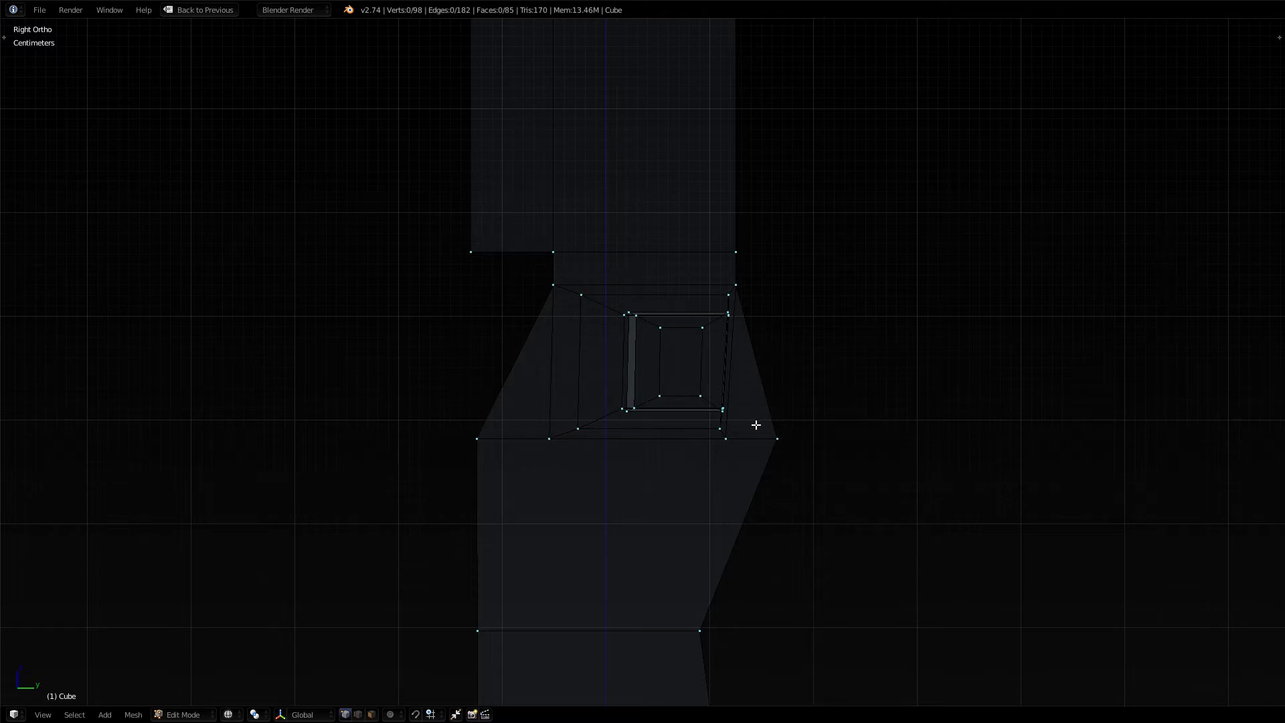
key("KP_7")
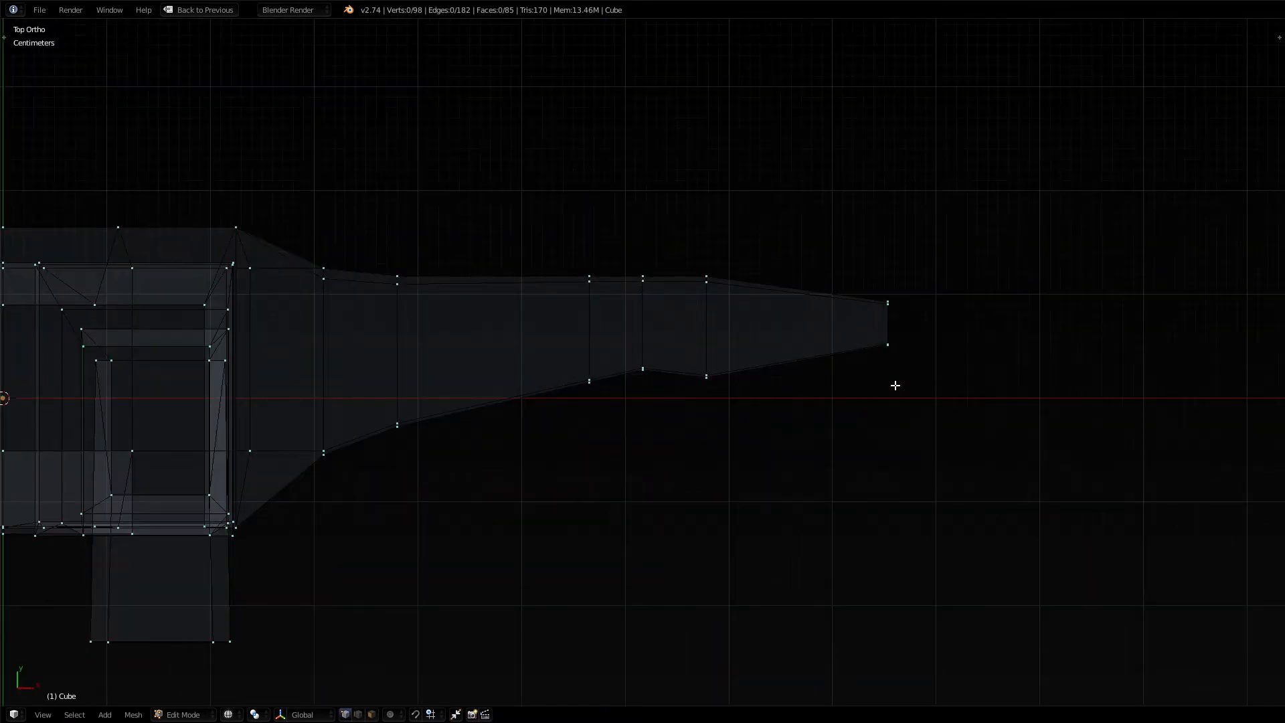
key("c")
left_click_drag(906, 304, 901, 350)
right_click(901, 436)
scroll(900, 436, "down", 3)
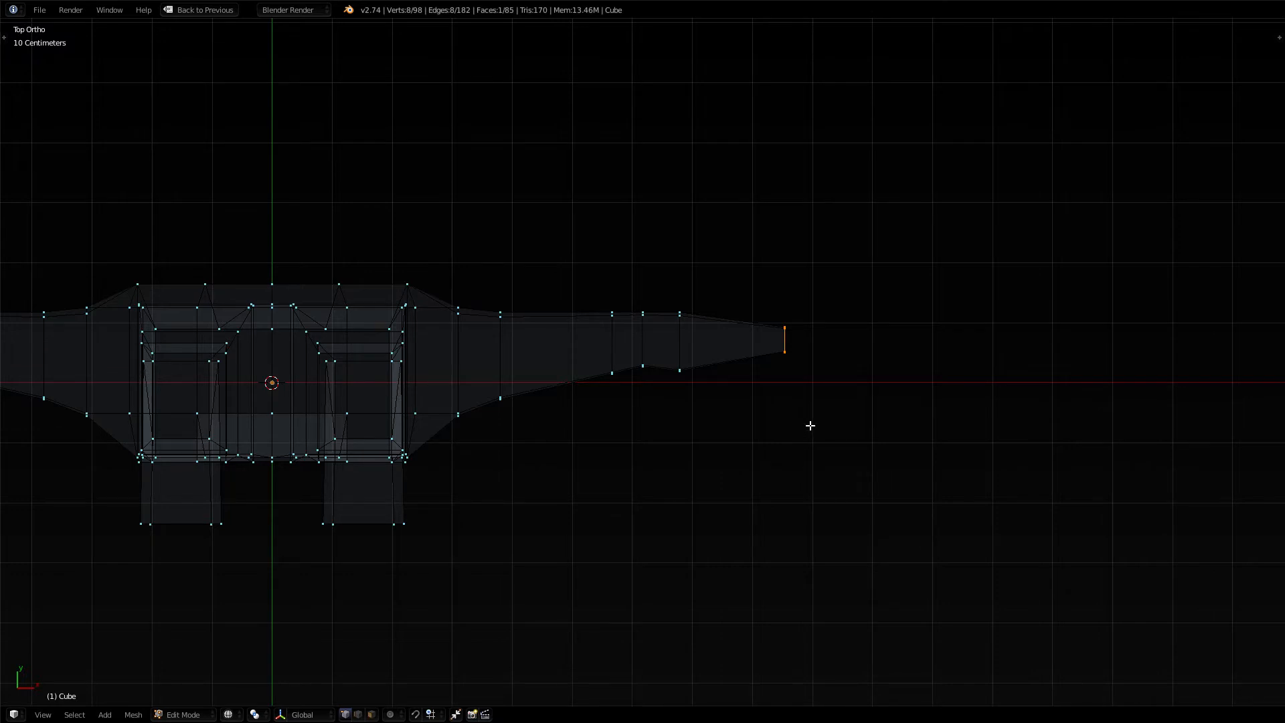
key("e")
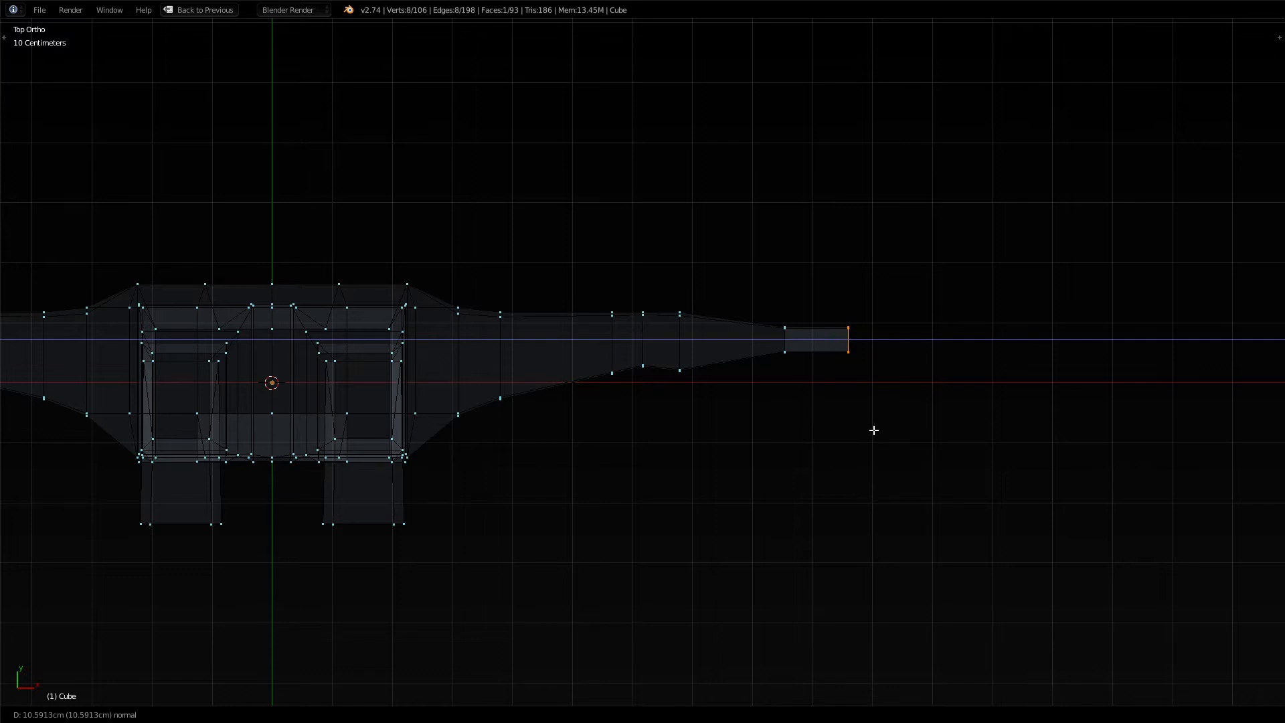
left_click(879, 430)
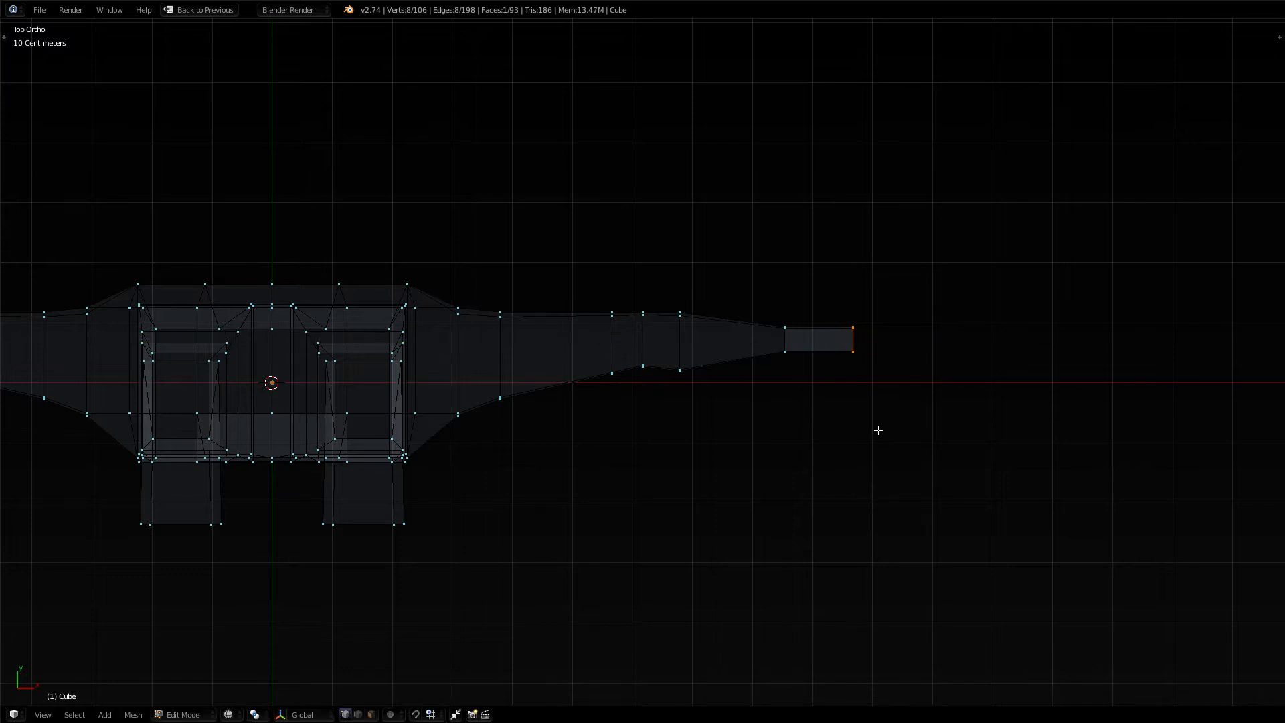
Shorten the new hand segment by moving its end face about 4.2 cm along X toward the body
key("KP_1")
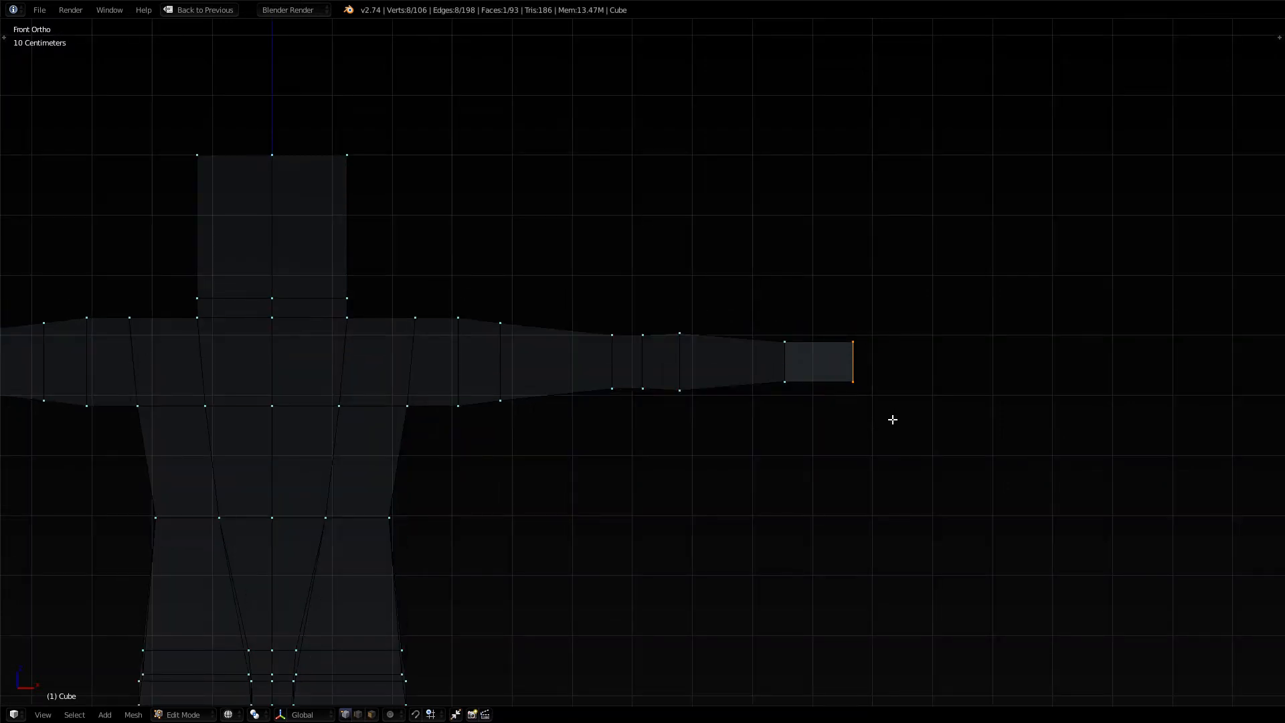
scroll(771, 447, "down", 4)
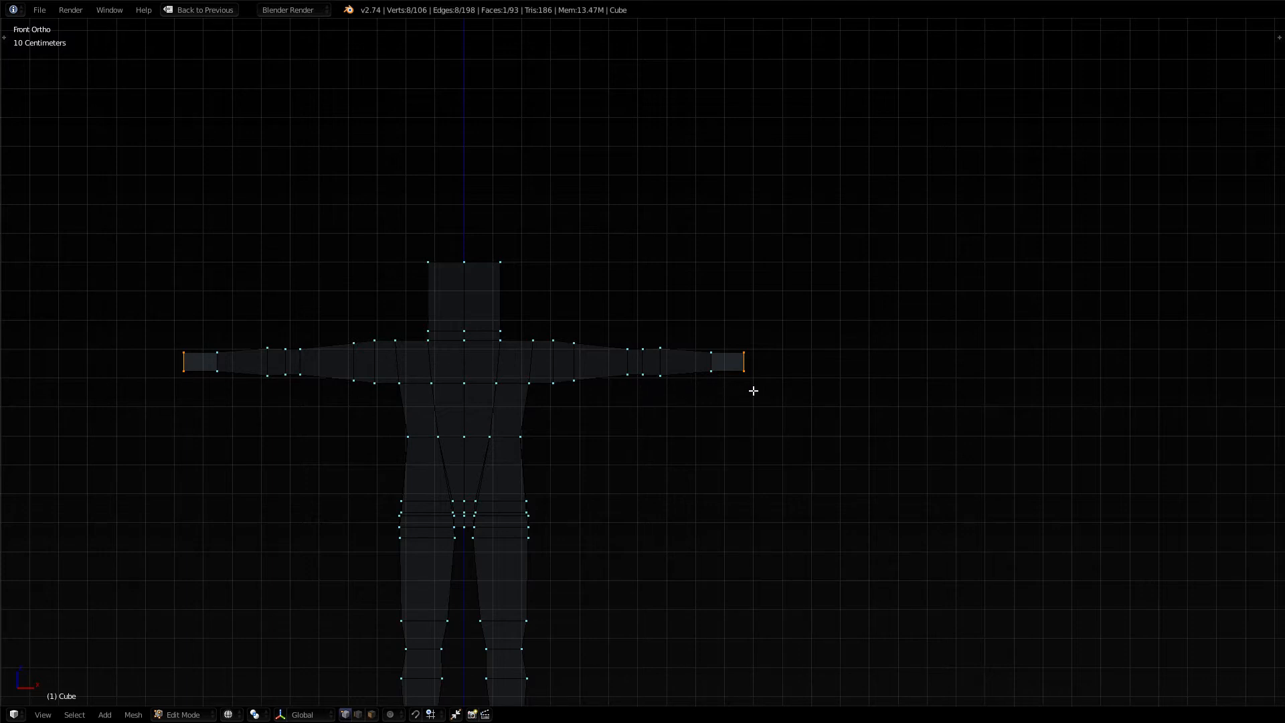
scroll(886, 460, "up", 4)
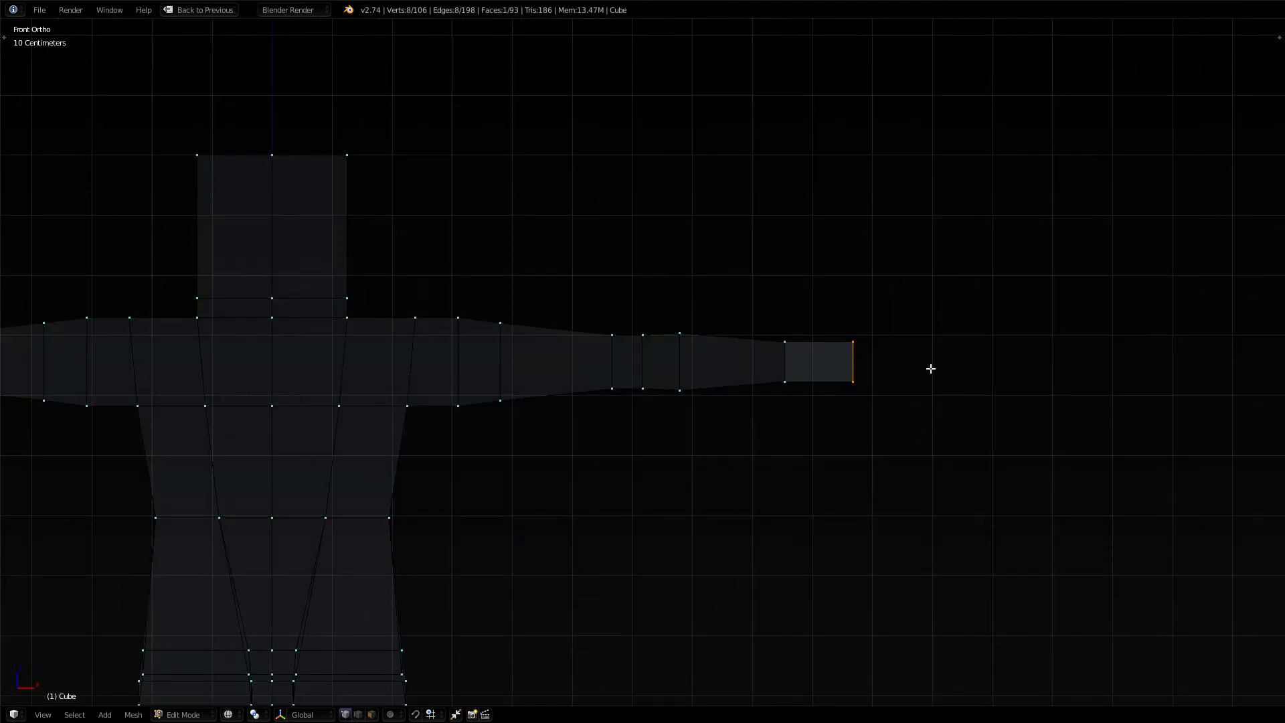
key("g")
key("x")
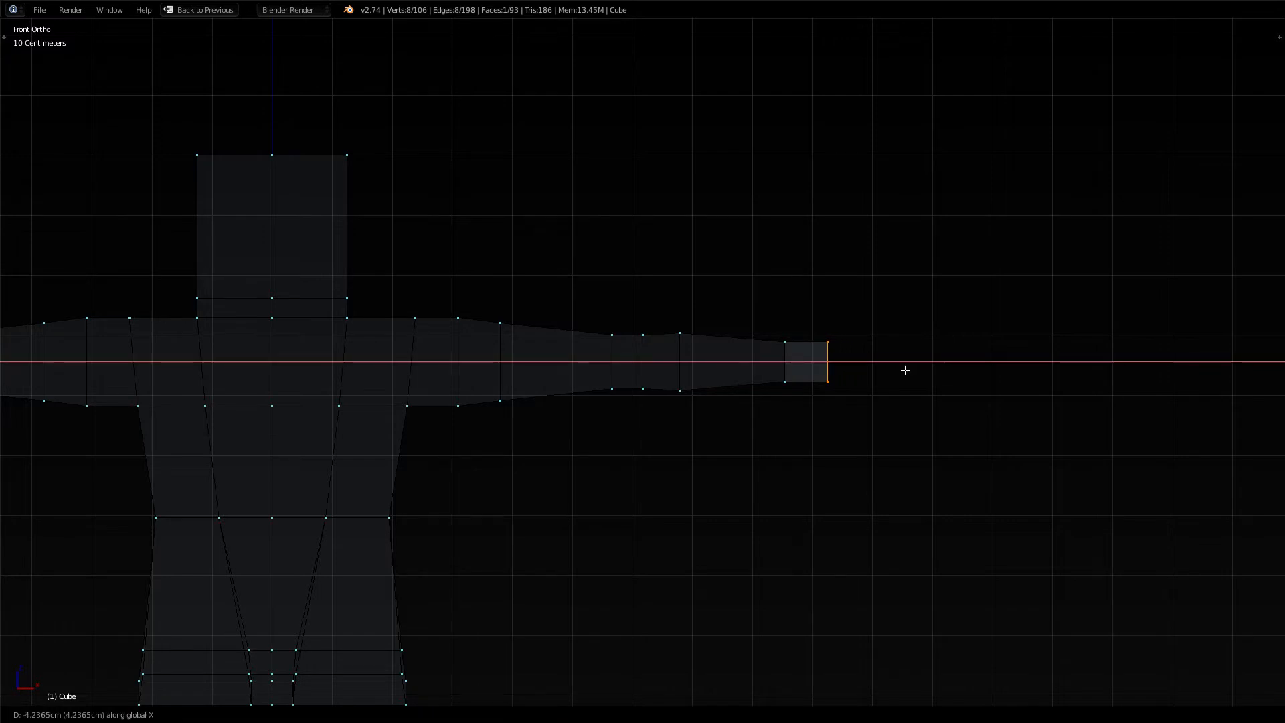
left_click(909, 370)
Extrude a second hand segment about 7 cm outward and scale its end slightly smaller
key("e")
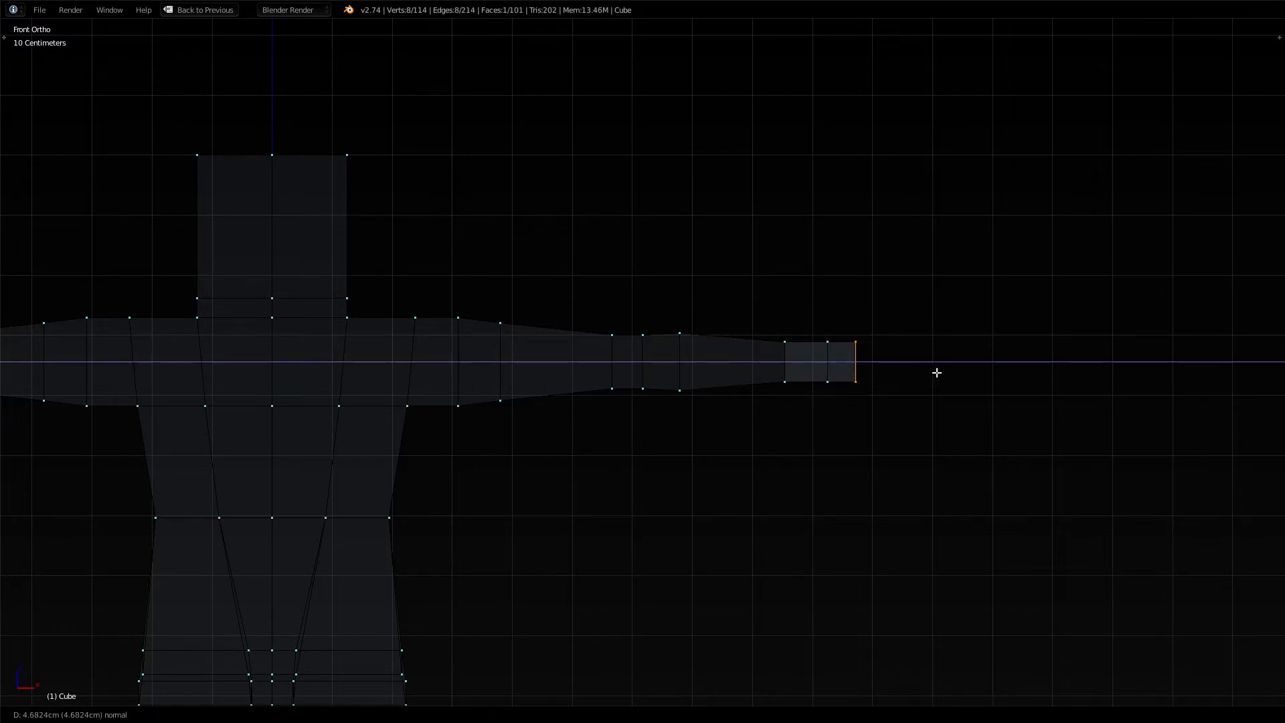
left_click(962, 383)
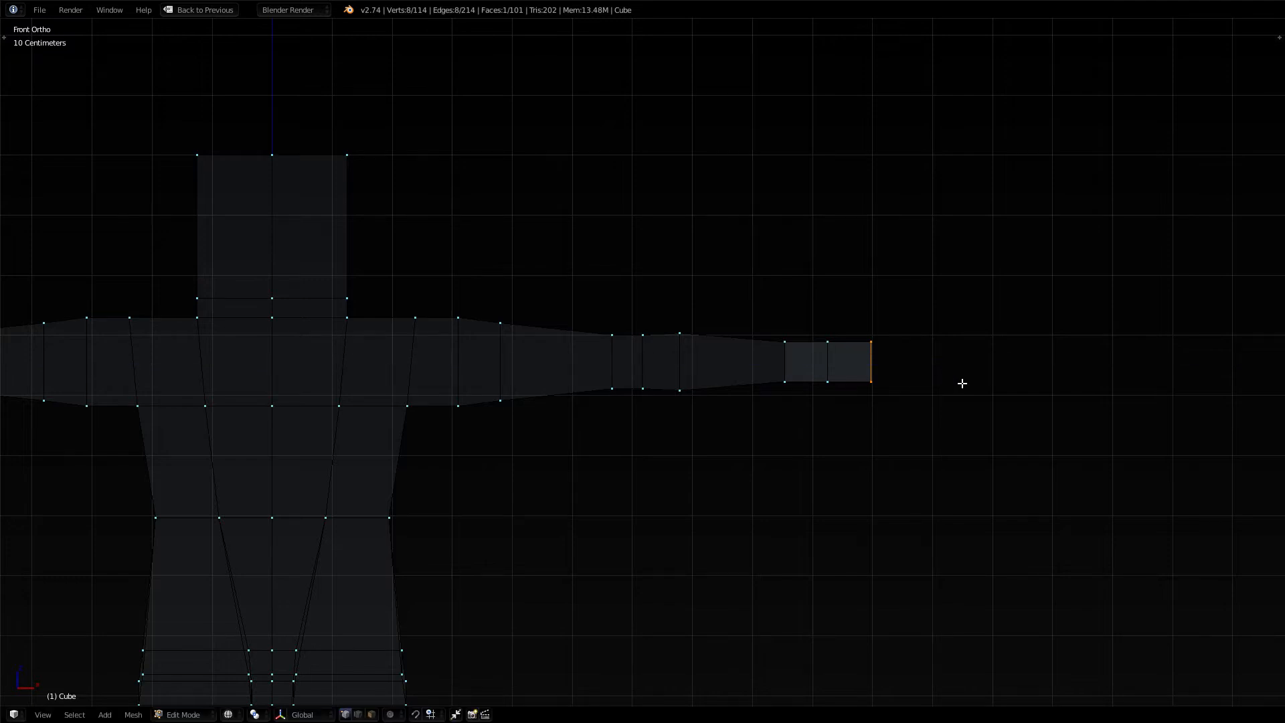
key("s")
left_click(984, 415)
key("s")
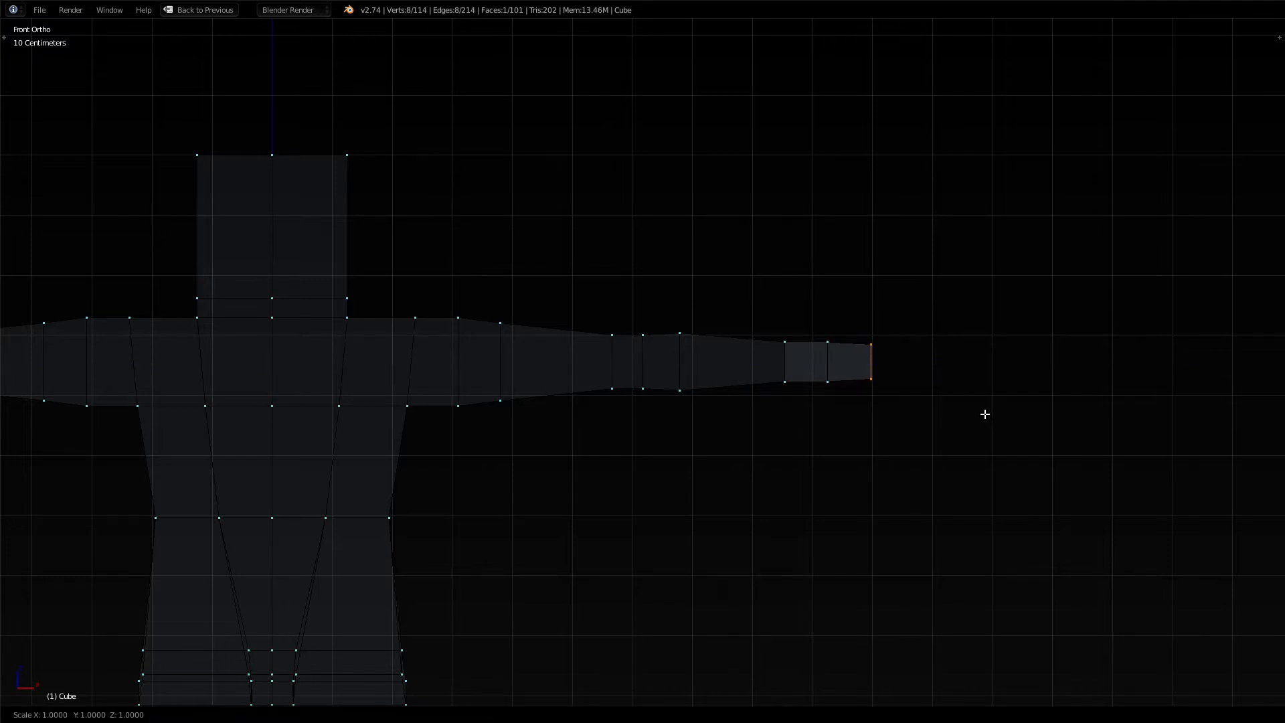
right_click(964, 404)
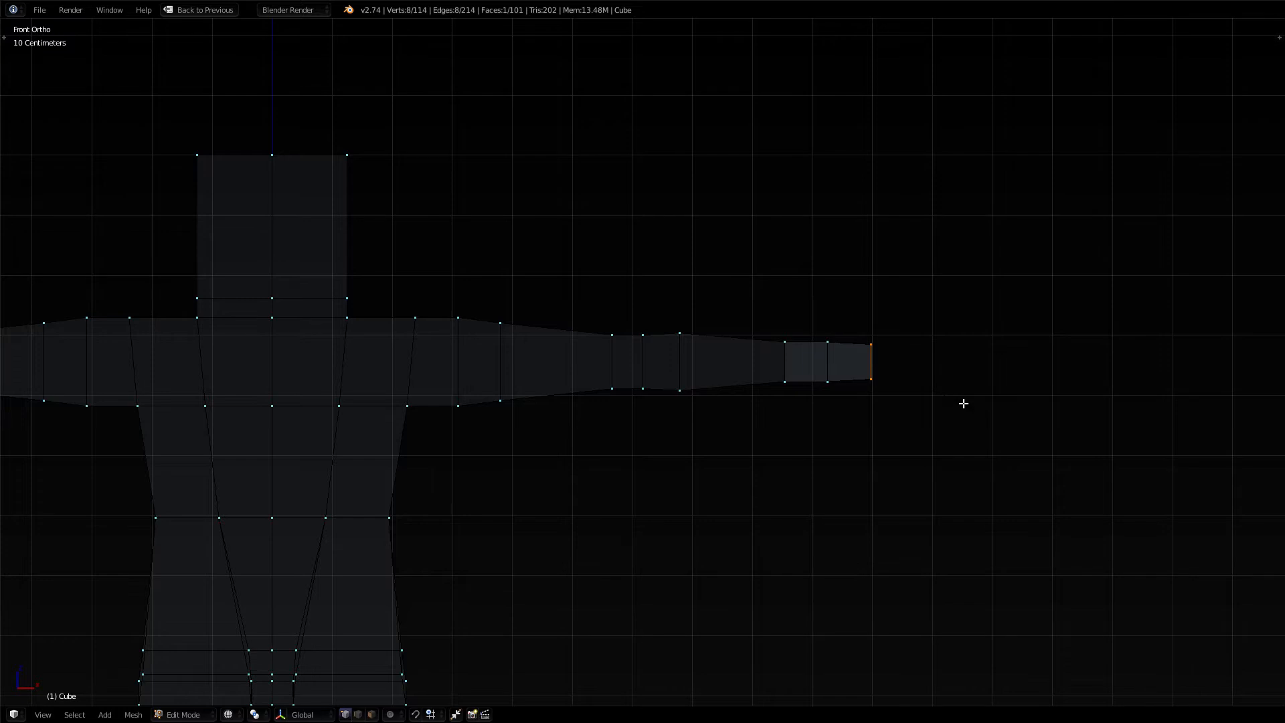
Deselect everything and examine the extruded hand in the top and front views and in shaded perspective
key("KP_7")
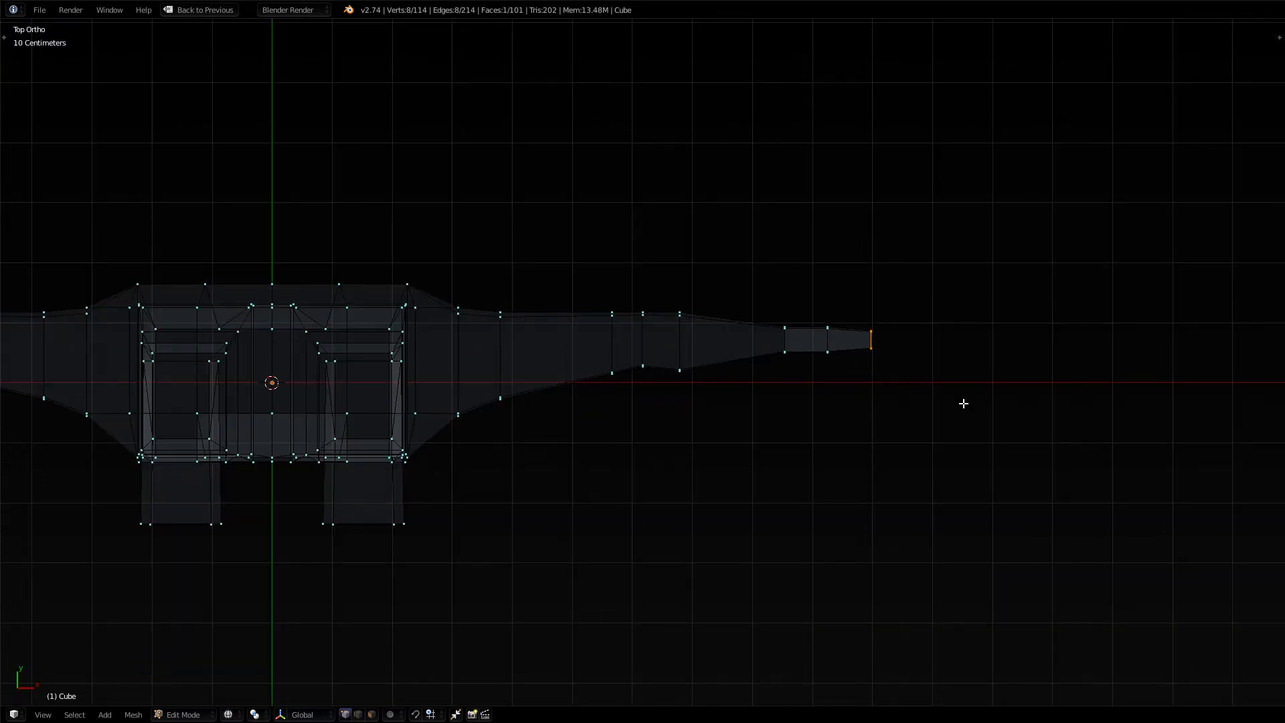
scroll(904, 359, "up", 5)
middle_click_drag(1088, 427, 721, 464, "shift")
key("KP_1")
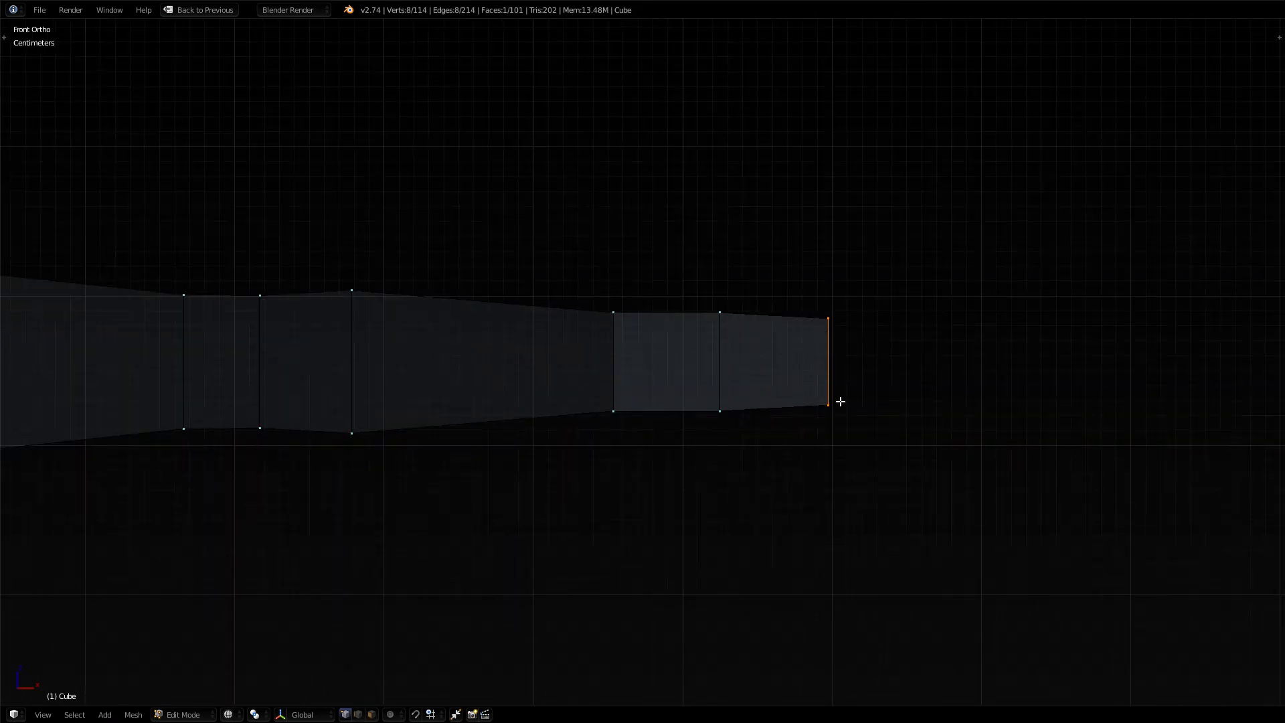
key("a")
key("KP_5")
mouse_move(903, 321)
middle_mouse_down()
mouse_move(843, 377)
mouse_move(806, 370)
mouse_move(740, 459)
mouse_move(843, 404)
mouse_move(866, 434)
middle_mouse_up()
key("z")
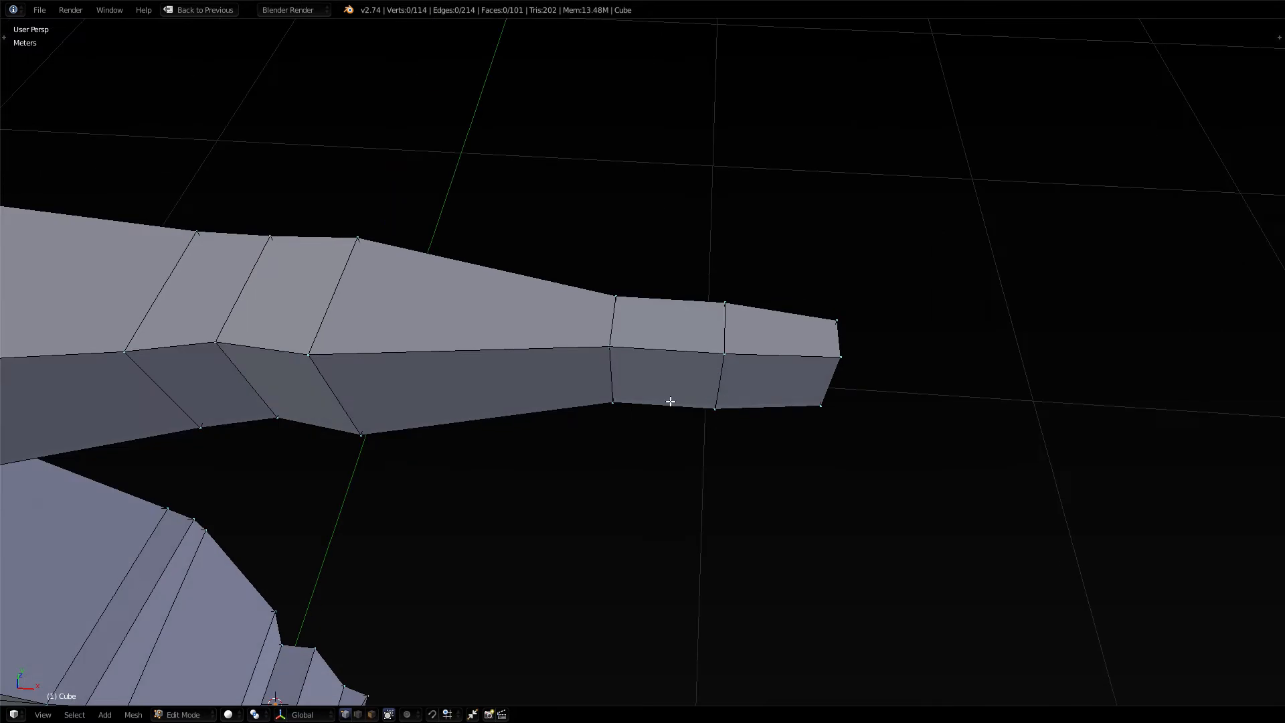
Try scaling the edge loop between the two hand segments, first along Y only and once uniformly
middle_click_drag(663, 382, 745, 418)
right_click(713, 388, "alt")
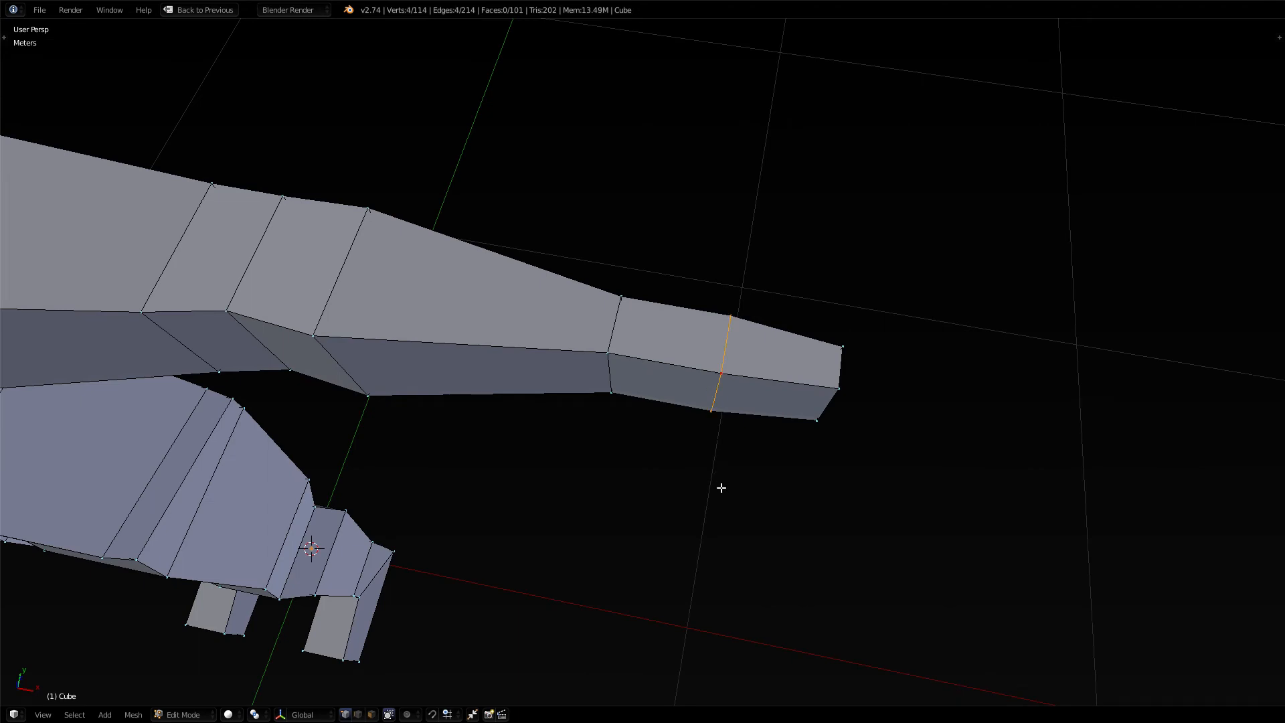
key("s")
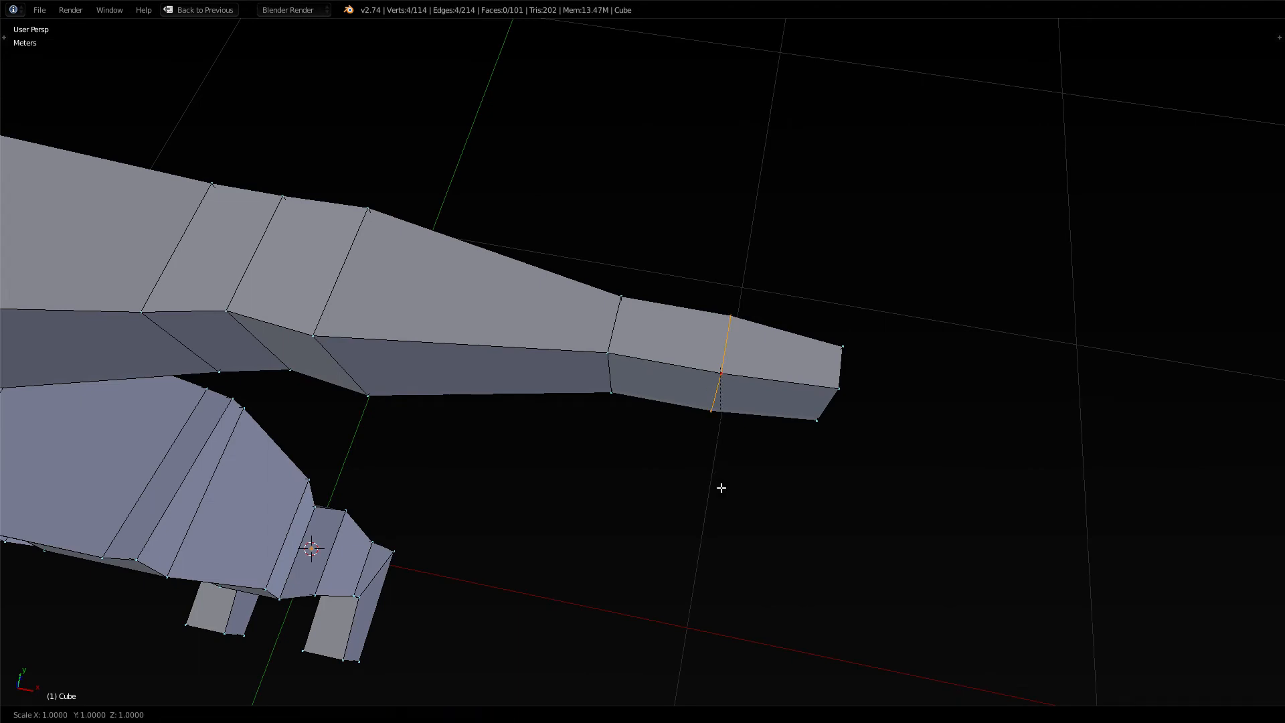
key("y")
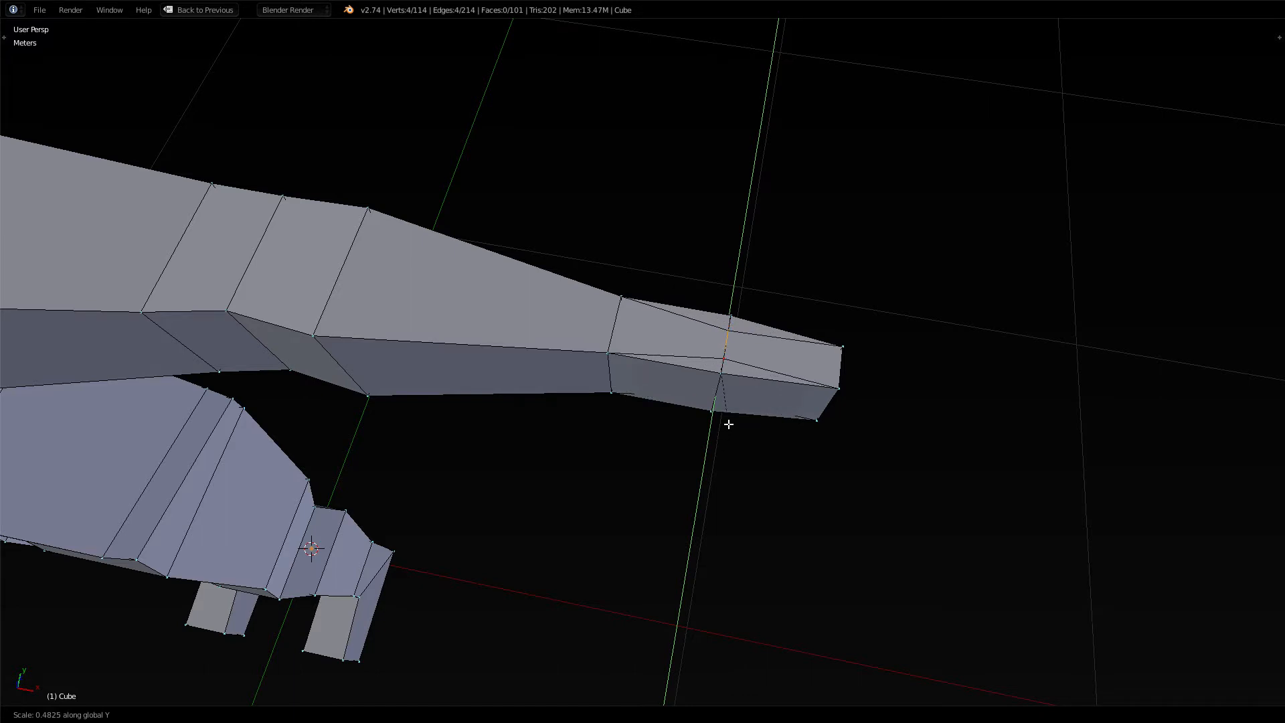
key("Escape")
middle_click_drag(740, 502, 792, 456)
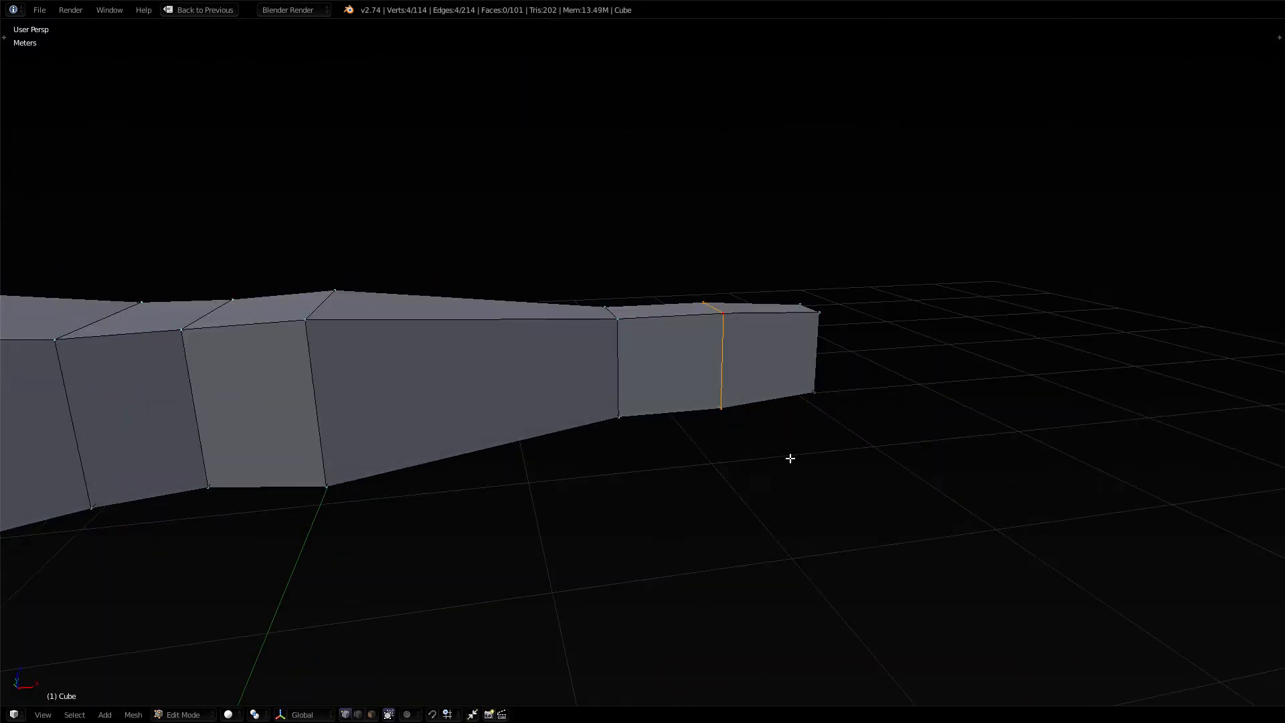
key("s")
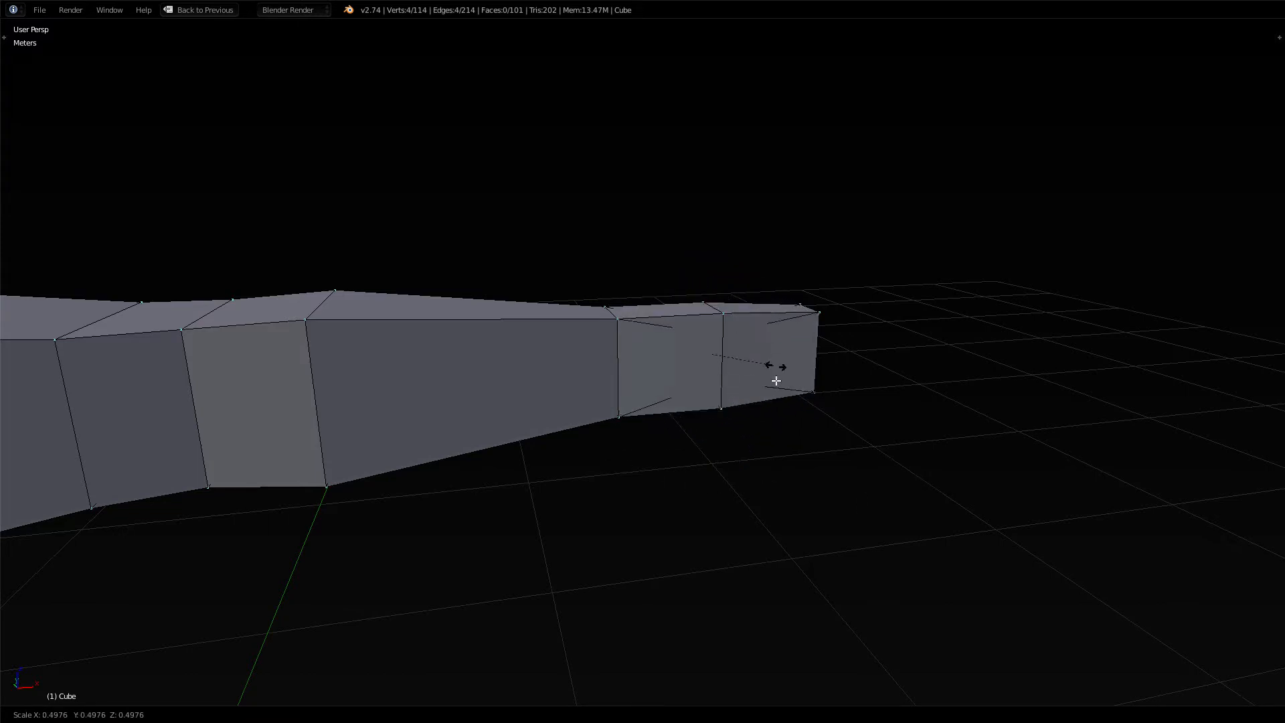
right_click(795, 558)
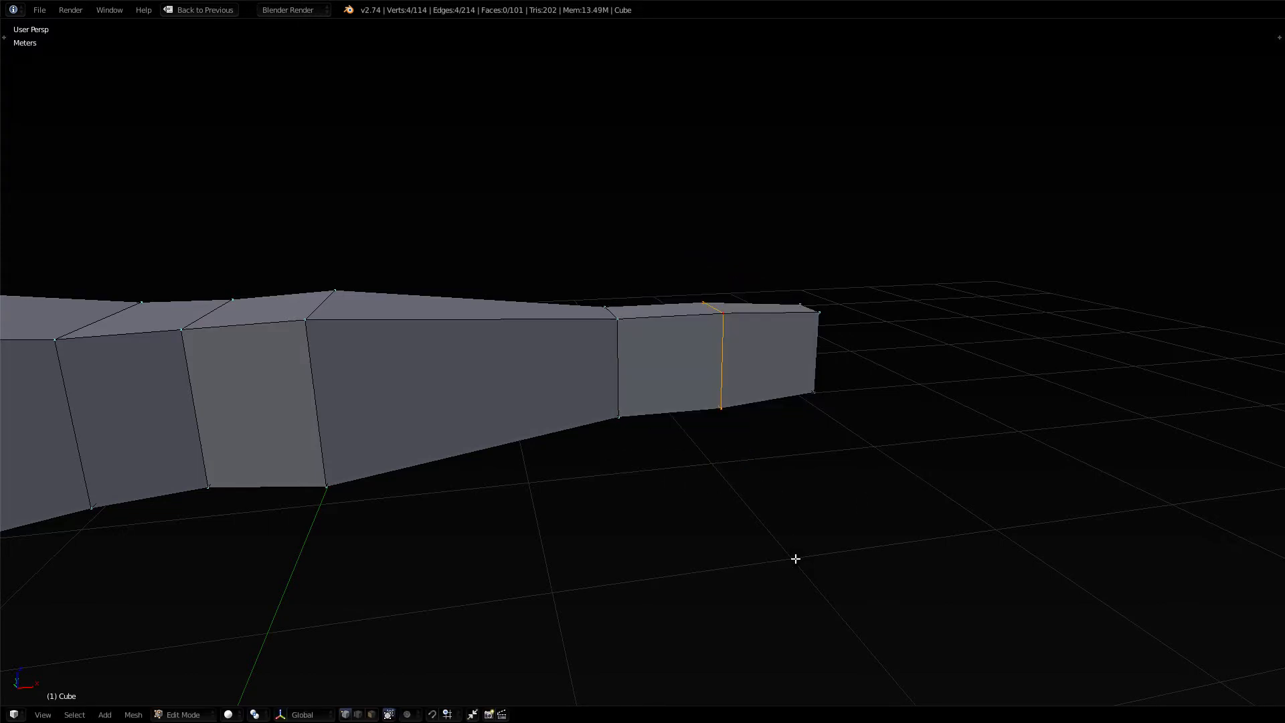
Try the Remove Doubles vertex command with nothing selected
key("a")
key("ctrl+v")
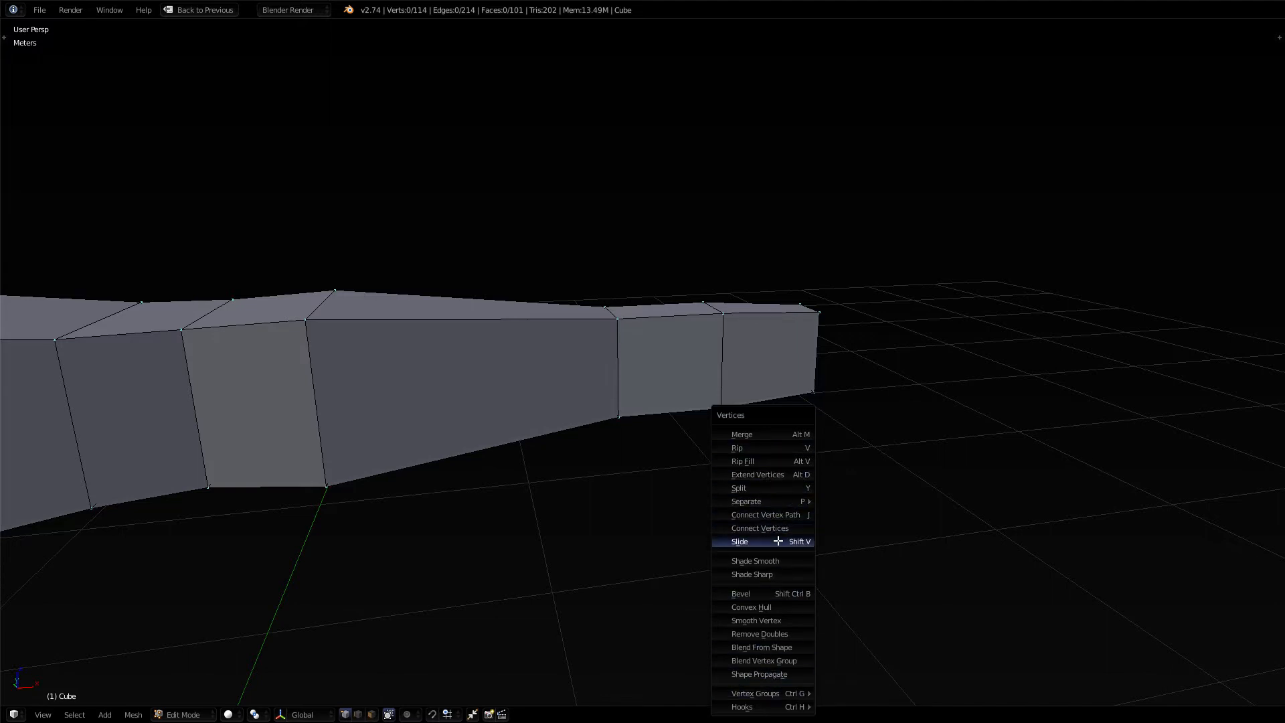
left_click(773, 634)
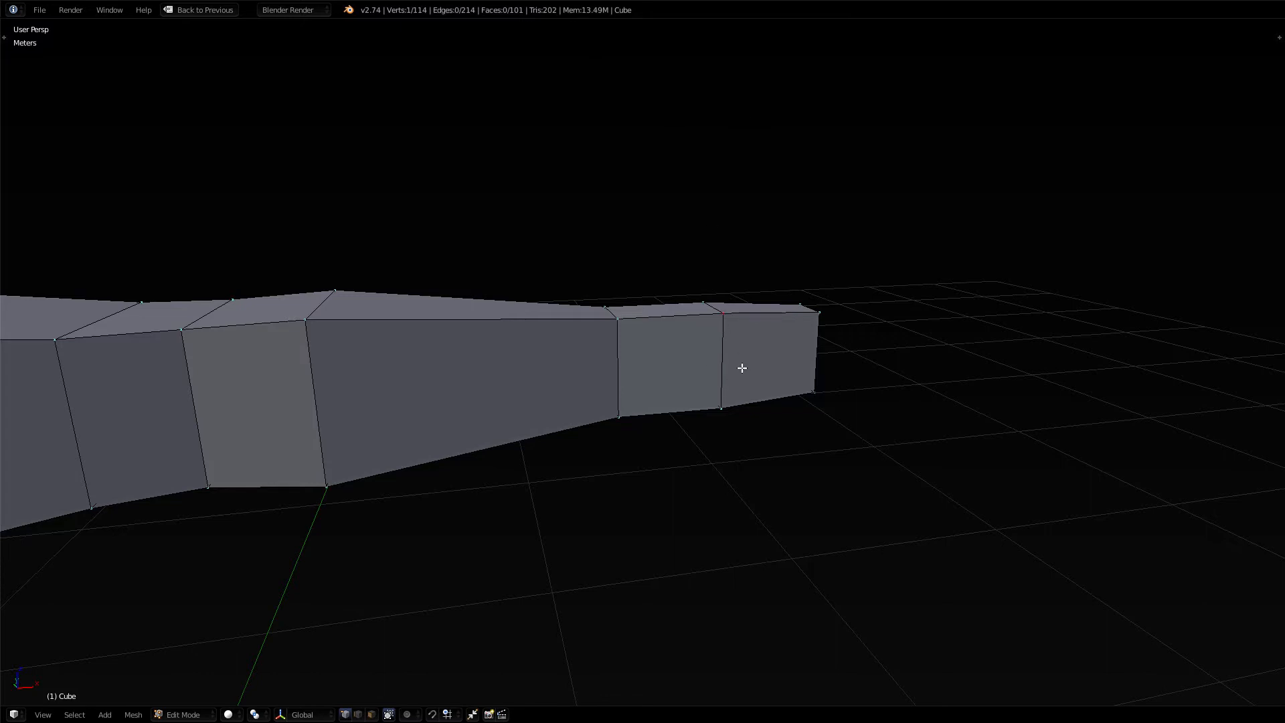
Try moving a single corner vertex, and in wireframe display the whole edge loop, between the two hand segments
key("g")
right_click(749, 440)
key("z")
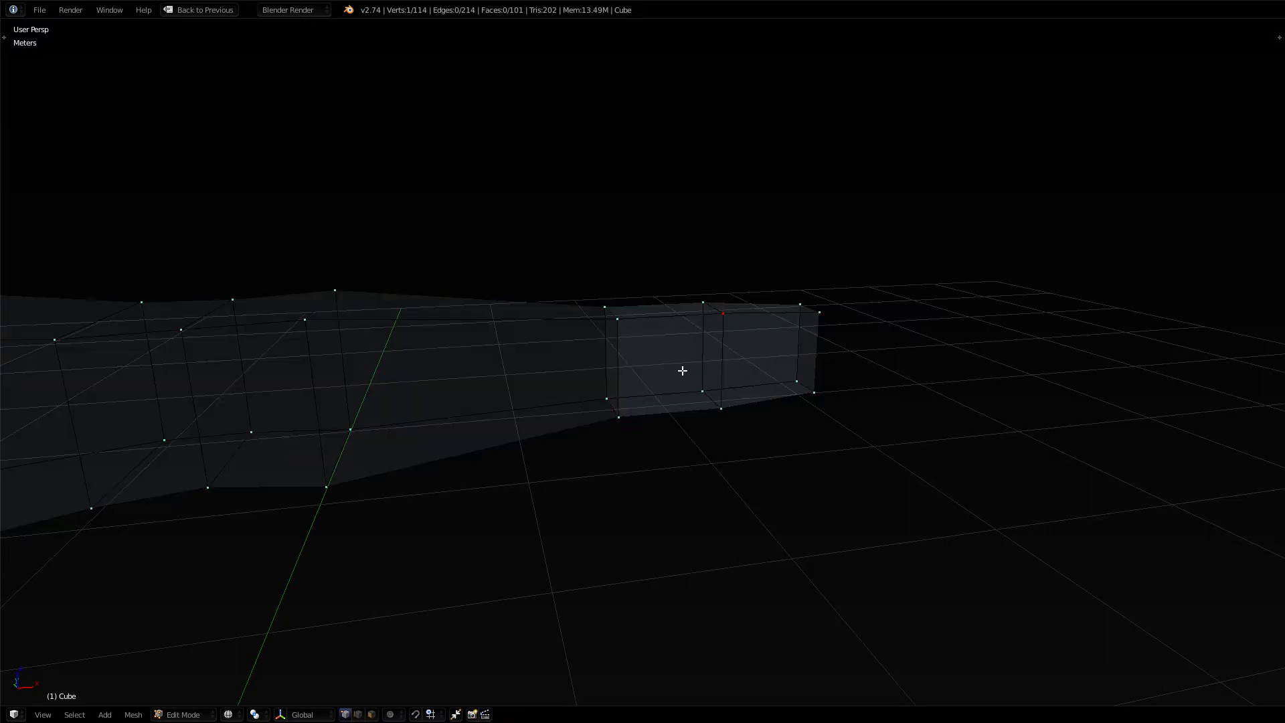
middle_click_drag(698, 355, 670, 418)
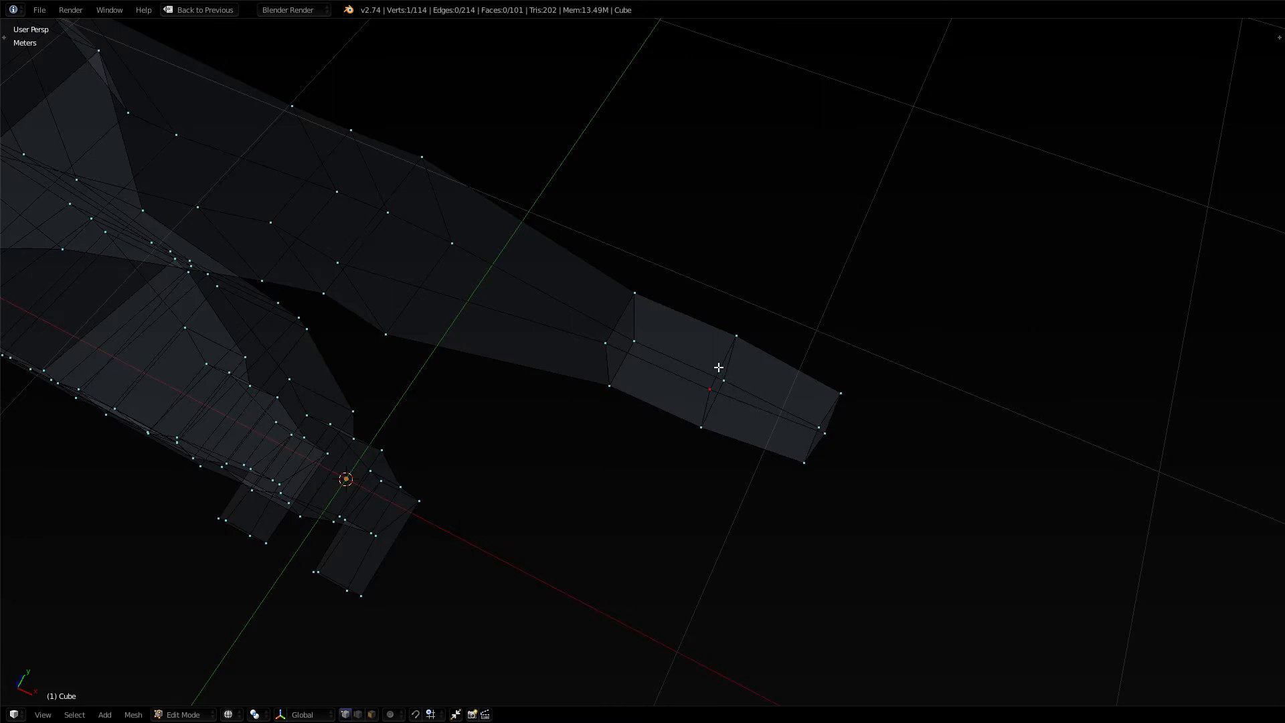
key("e")
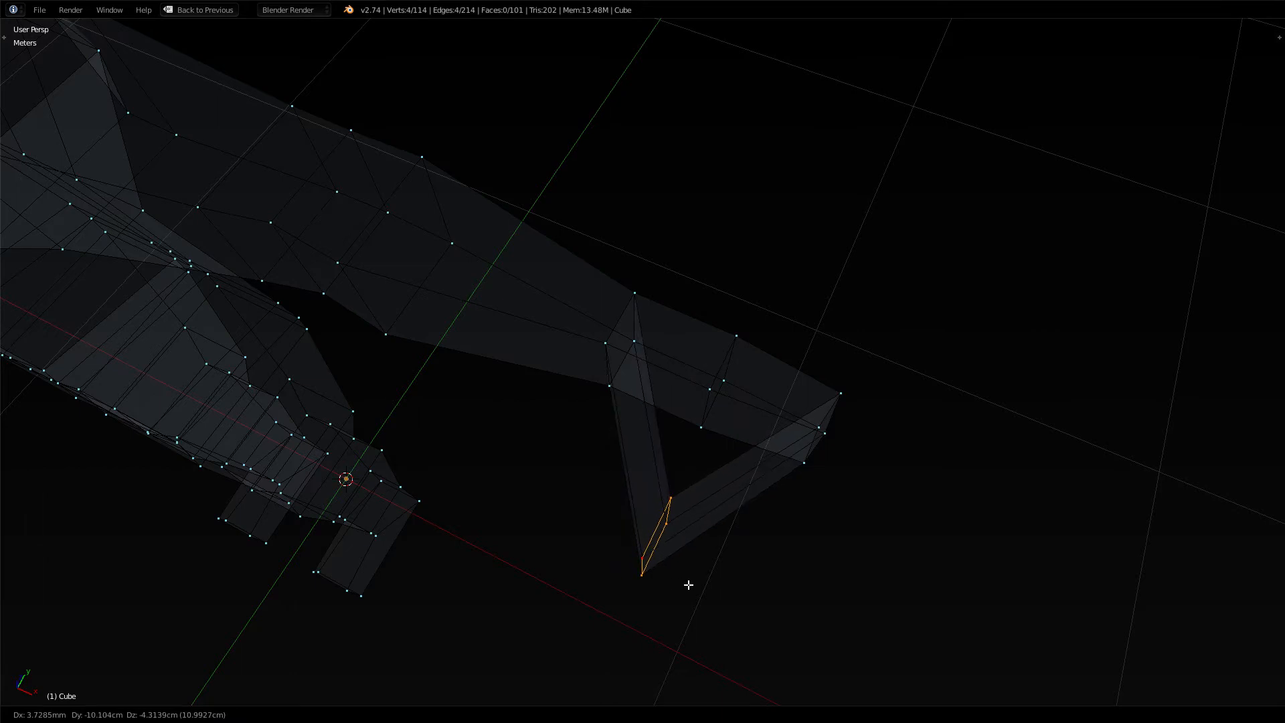
key("Escape")
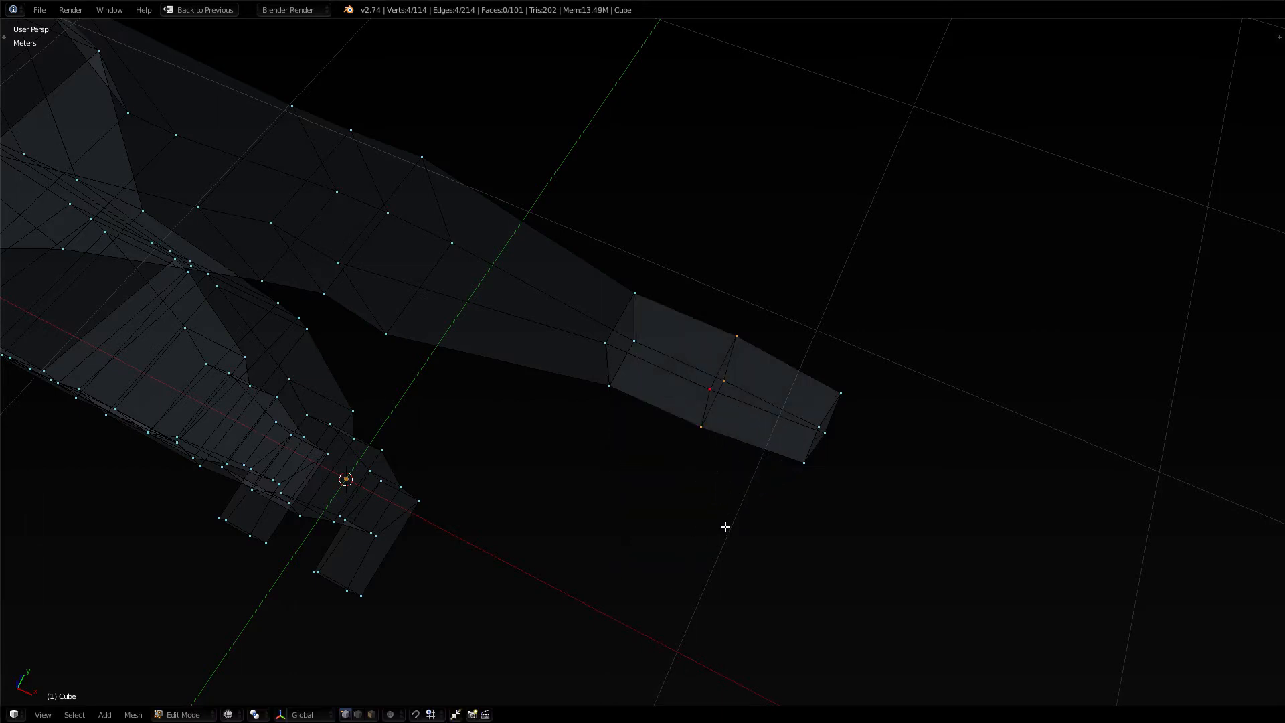
Pull the two overlapping middle edge loops of the hand apart by moving them in opposite directions
key("g")
left_click(670, 544)
right_click(725, 424, "alt")
key("g")
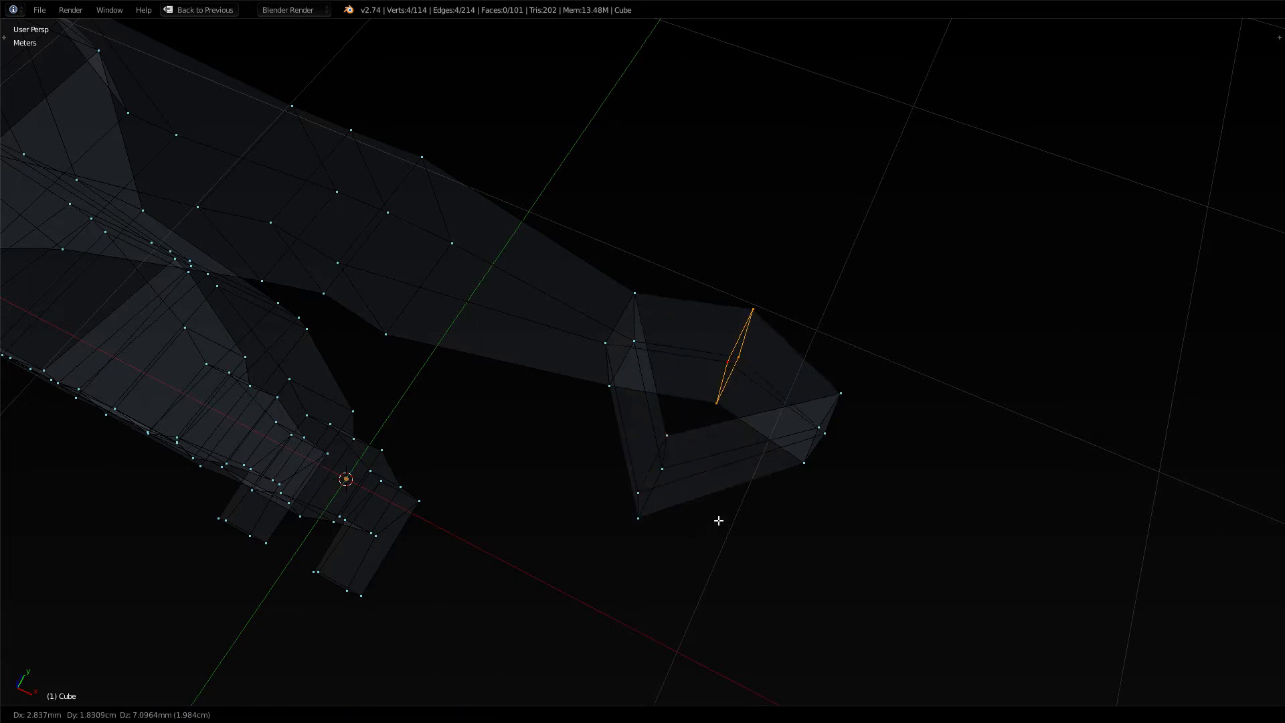
left_click(765, 430)
Examine the separated hand loops from several angles in shaded and wireframe display, with everything deselected
mouse_move(766, 431)
middle_mouse_down()
mouse_move(711, 463)
mouse_move(786, 361)
mouse_move(872, 315)
mouse_move(961, 439)
mouse_move(557, 484)
mouse_move(689, 493)
mouse_move(749, 442)
mouse_move(772, 488)
mouse_move(766, 520)
mouse_move(821, 545)
mouse_move(795, 401)
mouse_move(781, 483)
mouse_move(866, 551)
mouse_move(634, 442)
mouse_move(729, 549)
mouse_move(737, 373)
mouse_move(795, 473)
mouse_move(662, 453)
mouse_move(611, 367)
mouse_move(742, 415)
mouse_move(832, 373)
mouse_move(531, 476)
middle_mouse_up()
key("z")
scroll(741, 415, "down", 5)
scroll(531, 476, "down", 2)
middle_click_drag(672, 435, 652, 493)
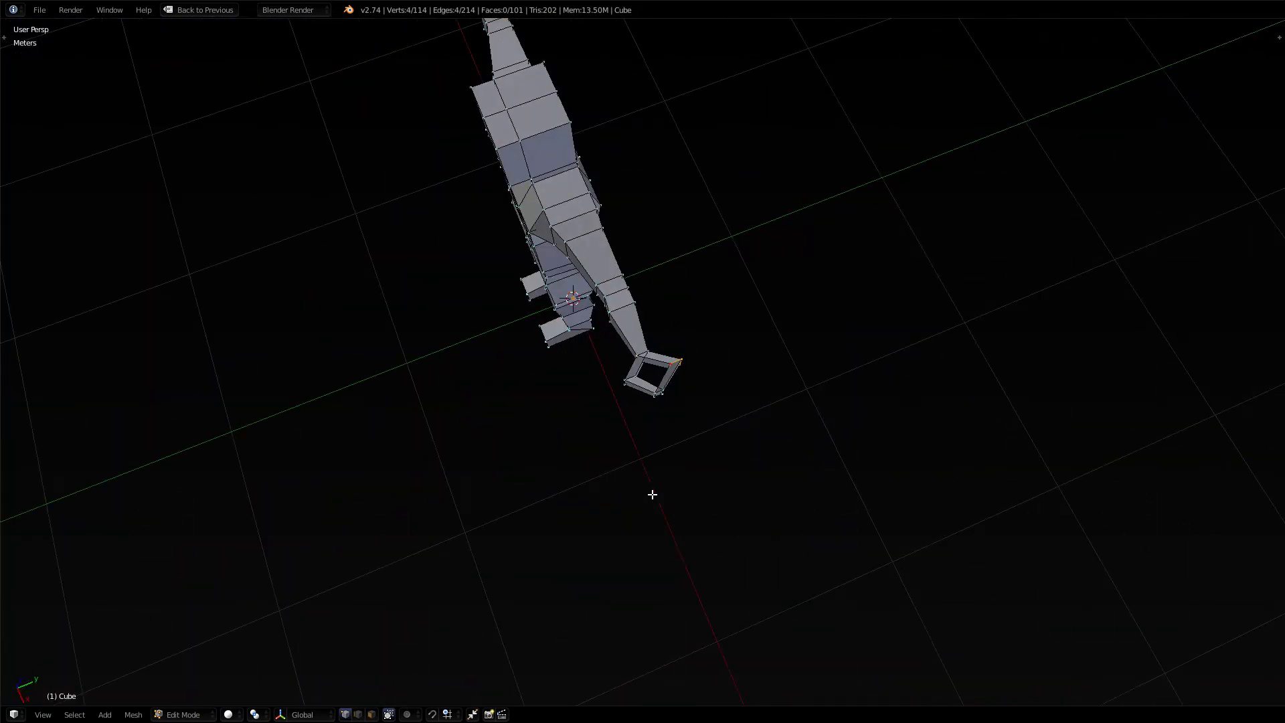
scroll(732, 482, "up", 8)
key("a")
key("z")
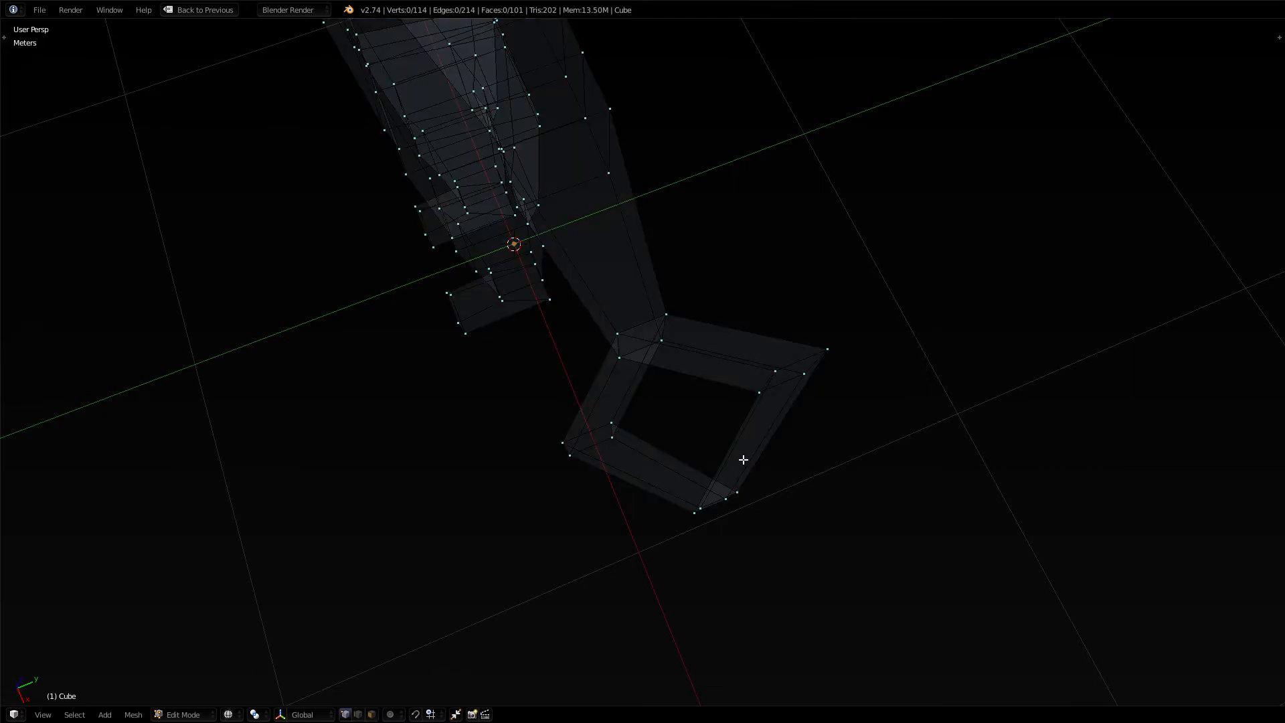
key("z")
Circle-select the visible vertices of the hand's outer end and separated middle loops in shaded perspective view
key("c")
mouse_move(818, 344)
left_mouse_down()
mouse_move(677, 461)
mouse_move(599, 464)
left_mouse_up()
key("Escape")
mouse_move(645, 496)
middle_mouse_down()
mouse_move(422, 384)
mouse_move(403, 334)
mouse_move(488, 339)
middle_mouse_up()
key("c")
left_click(565, 434)
key("Escape")
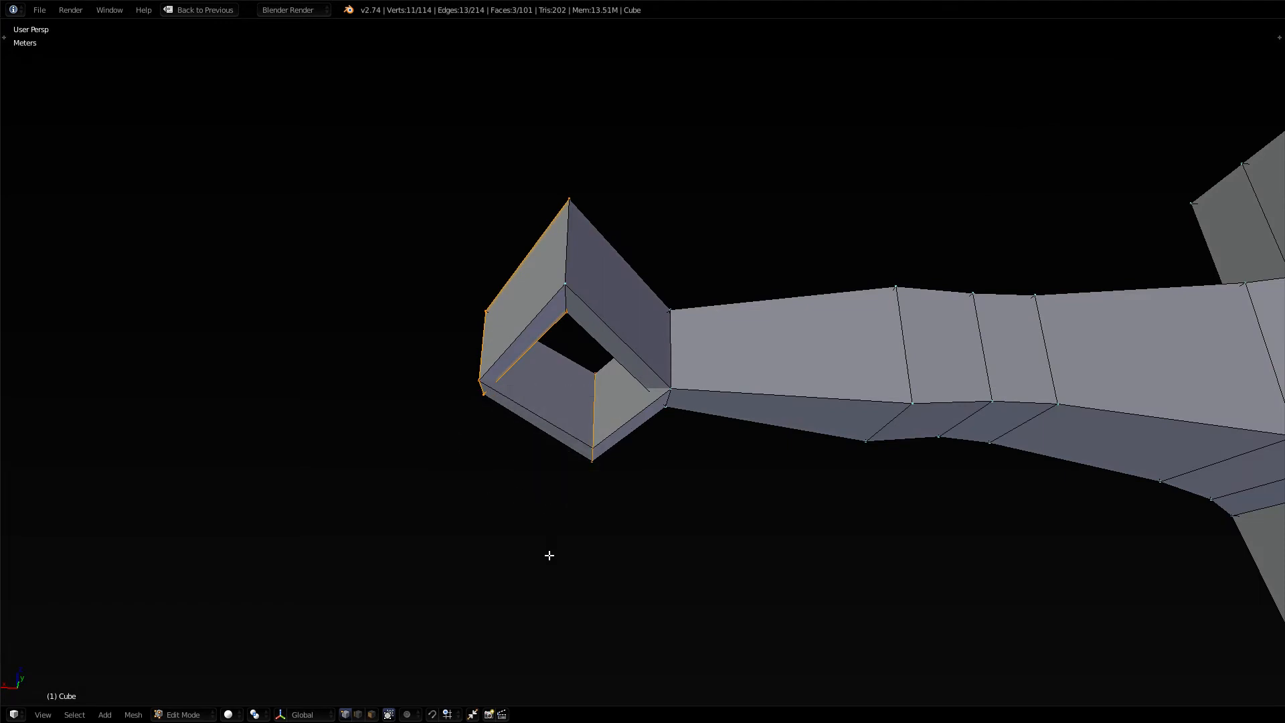
Add the remaining corner vertex to the selection and delete the selected vertices of the deformed hand
key("c")
left_click_drag(491, 275, 519, 277)
key("Escape")
key("z")
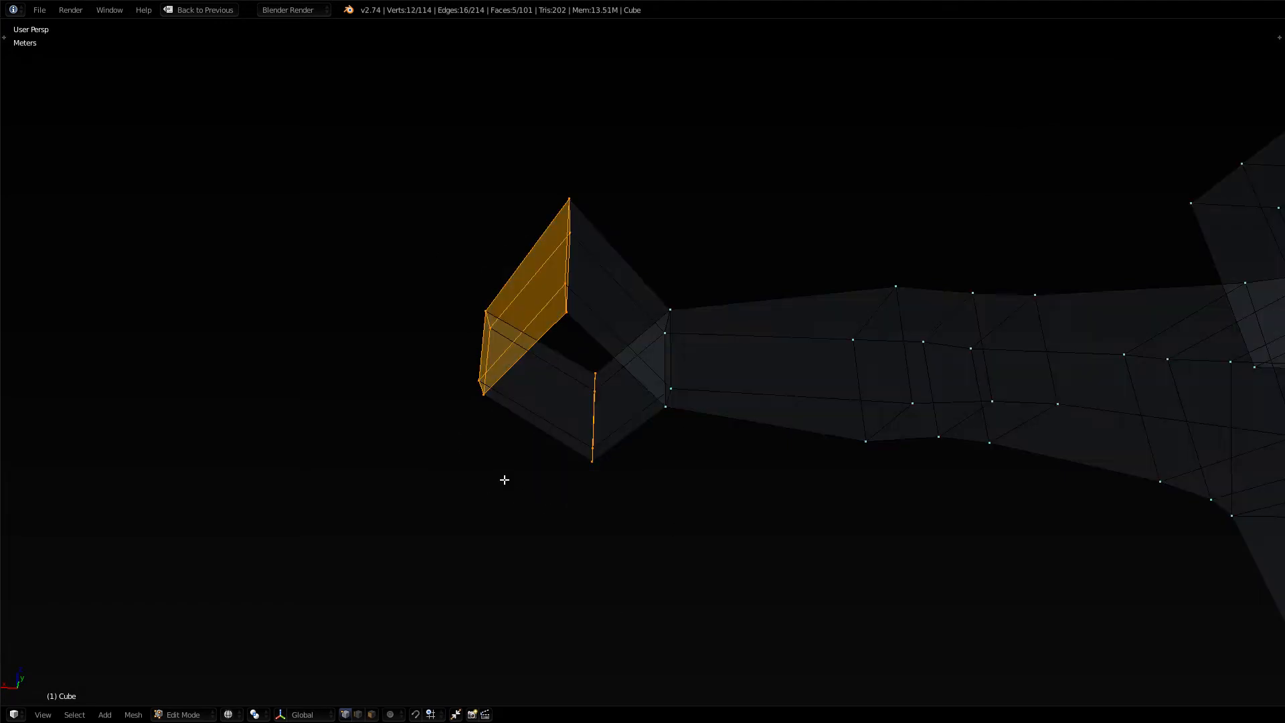
key("c")
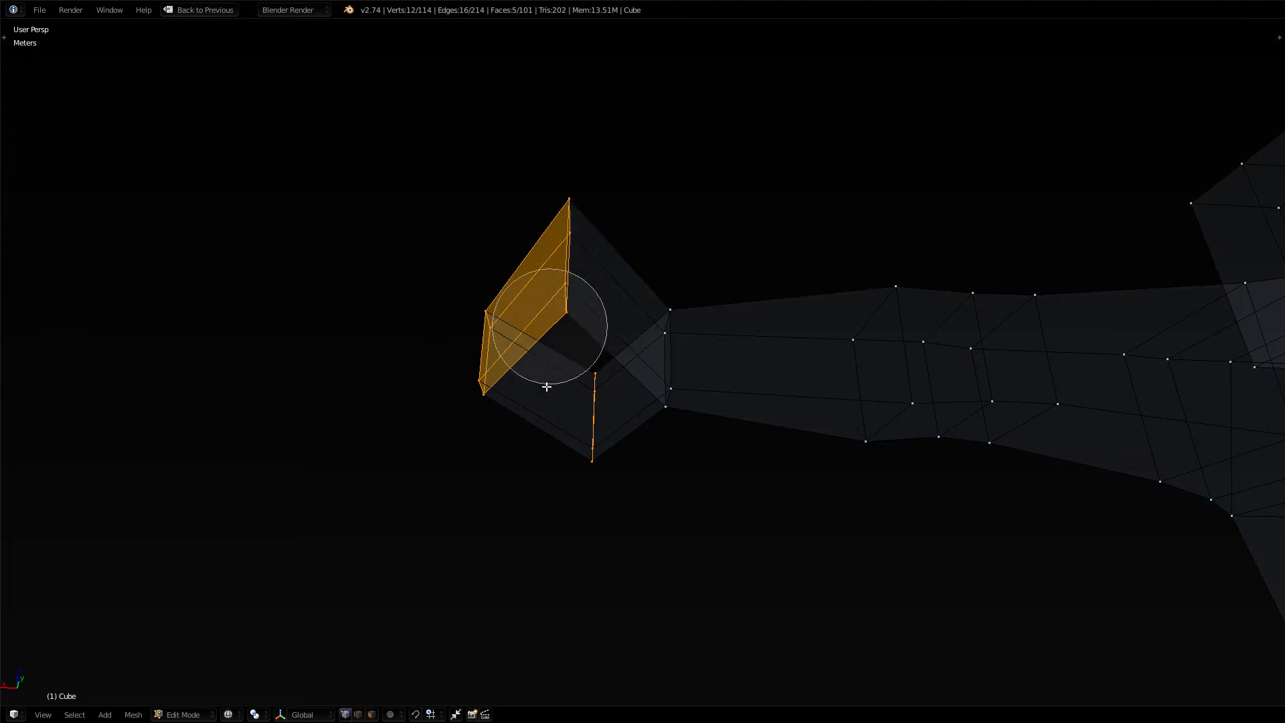
key("Escape")
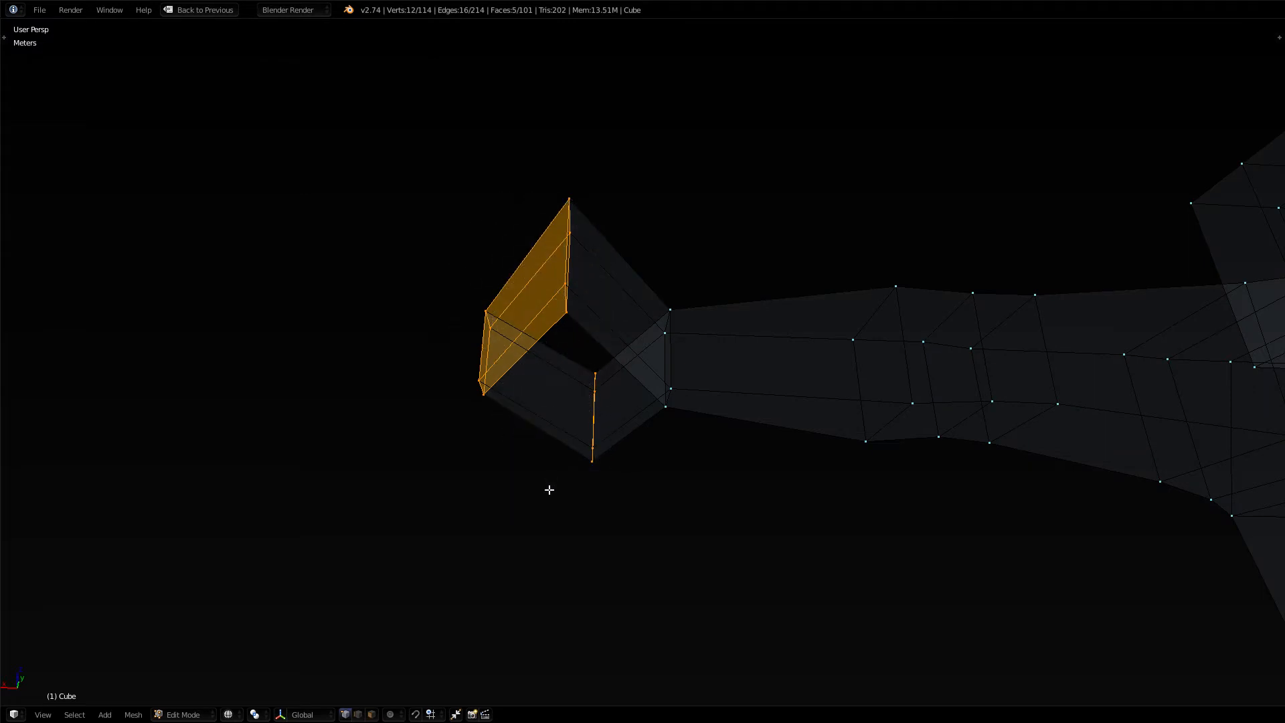
key("x")
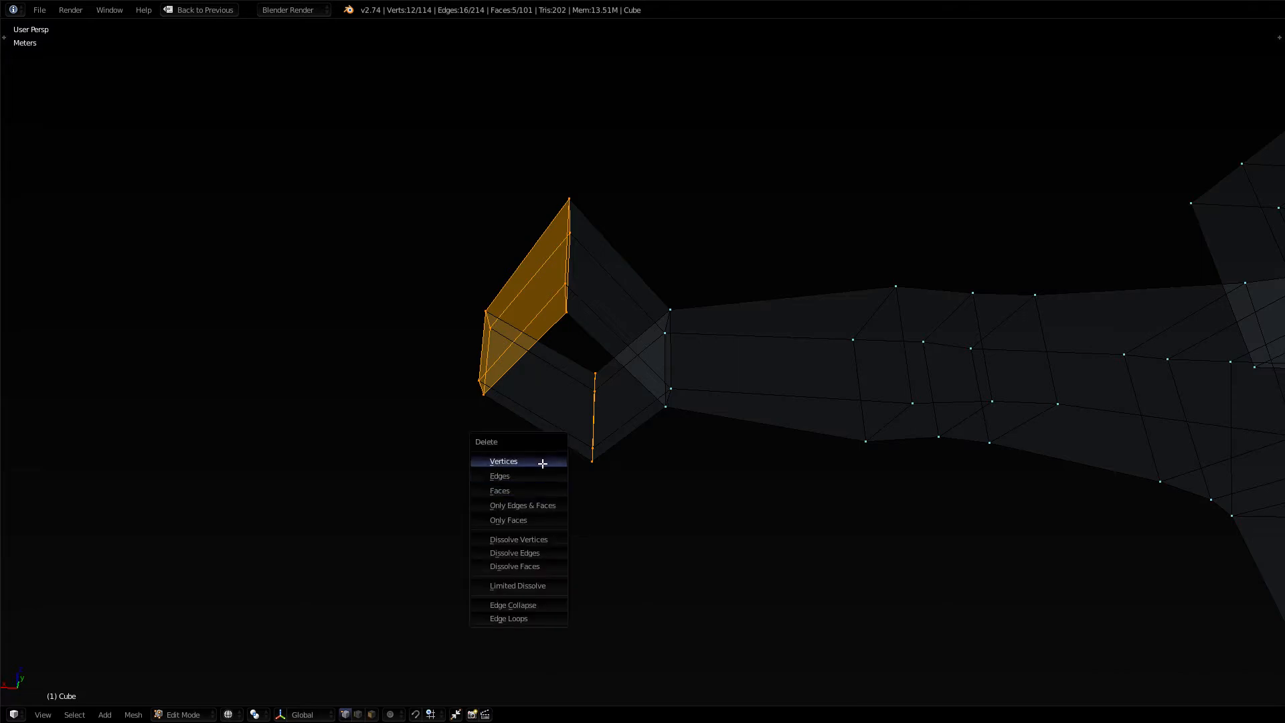
left_click(543, 462)
Circle-select the leftover loose loop at the hand's former outer end and delete its vertices
key("c")
left_click(510, 311)
key("Escape")
key("c")
left_click(491, 401)
key("Escape")
key("x")
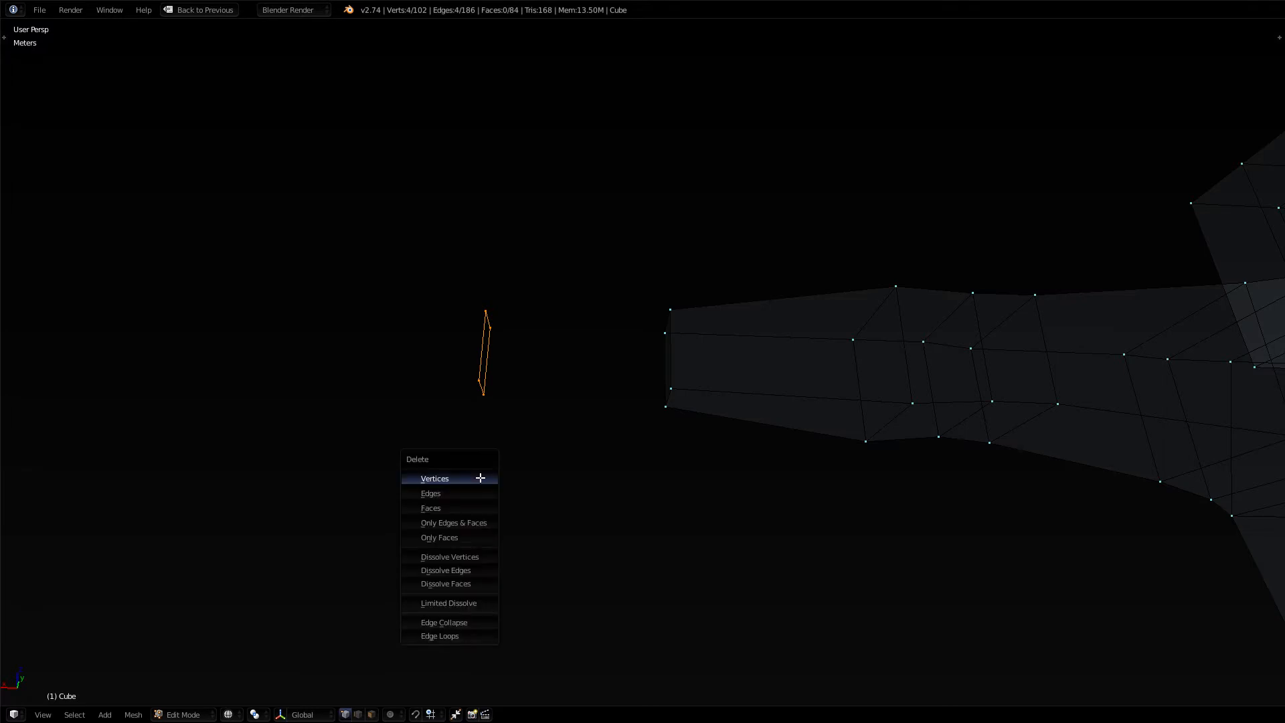
left_click(481, 477)
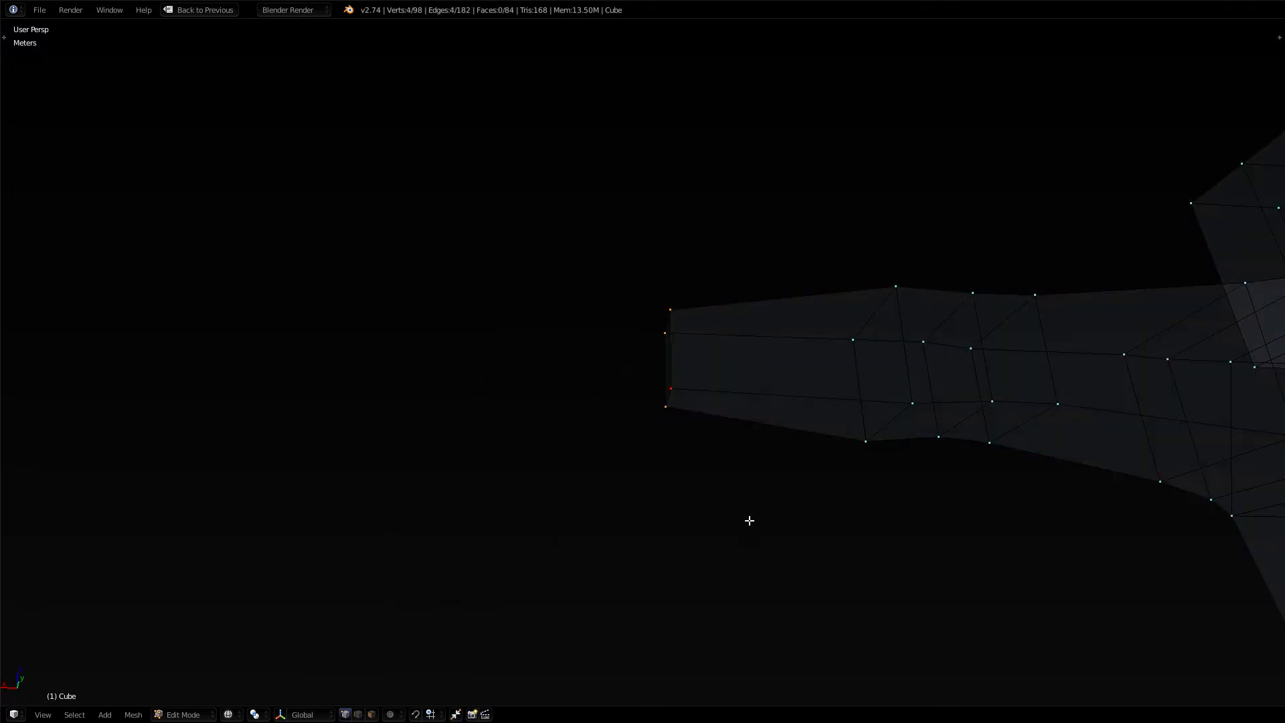
Extrude the open wrist loop outward along the global X axis as a new hand segment, then deselect everything
key("e")
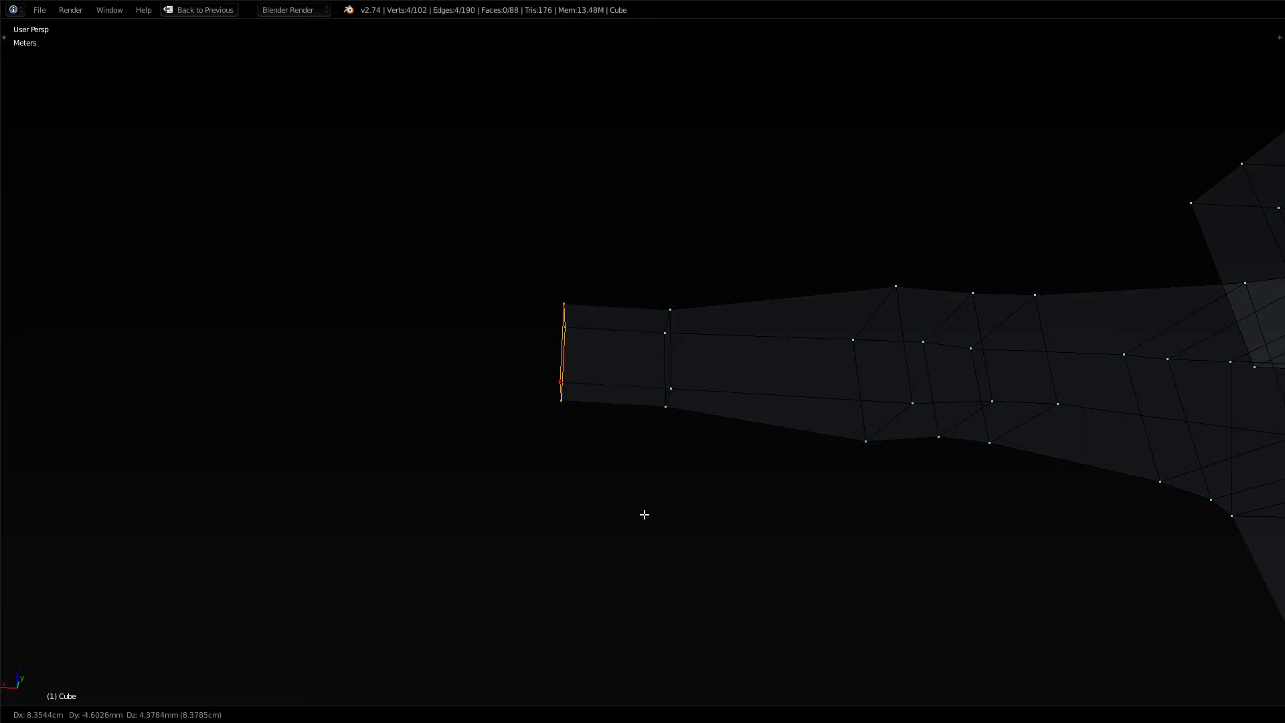
key("z")
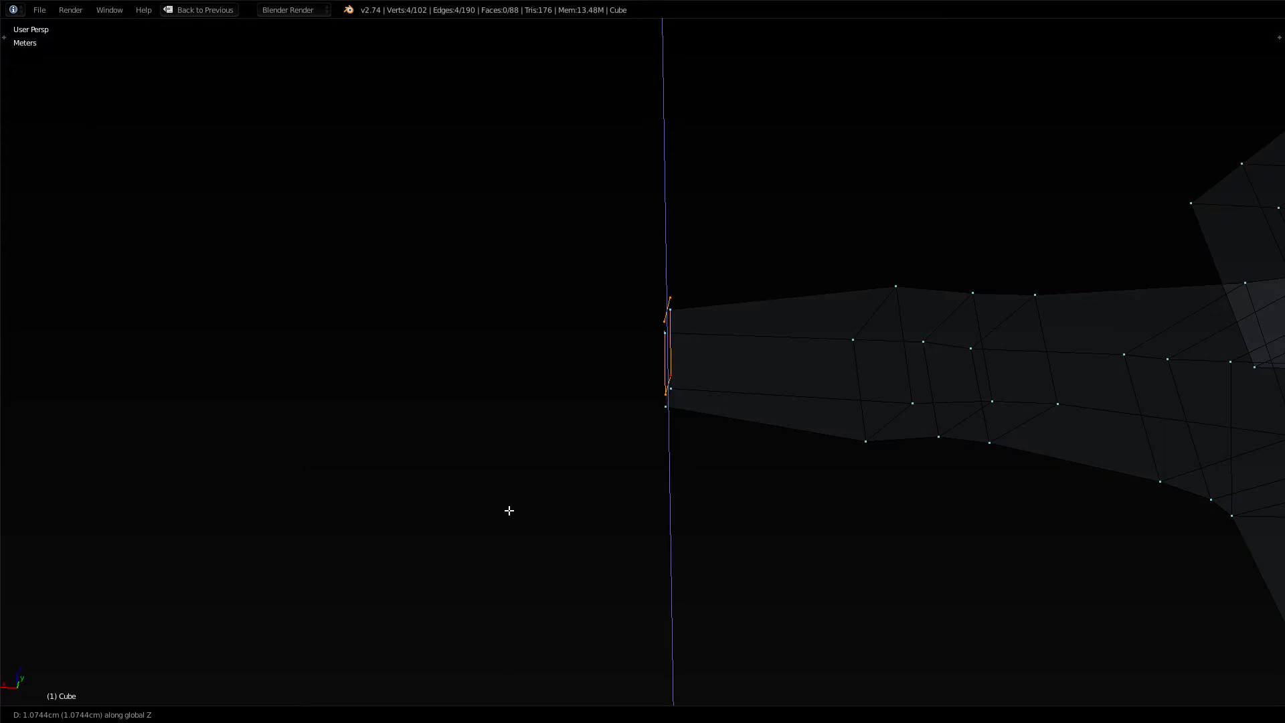
key("x")
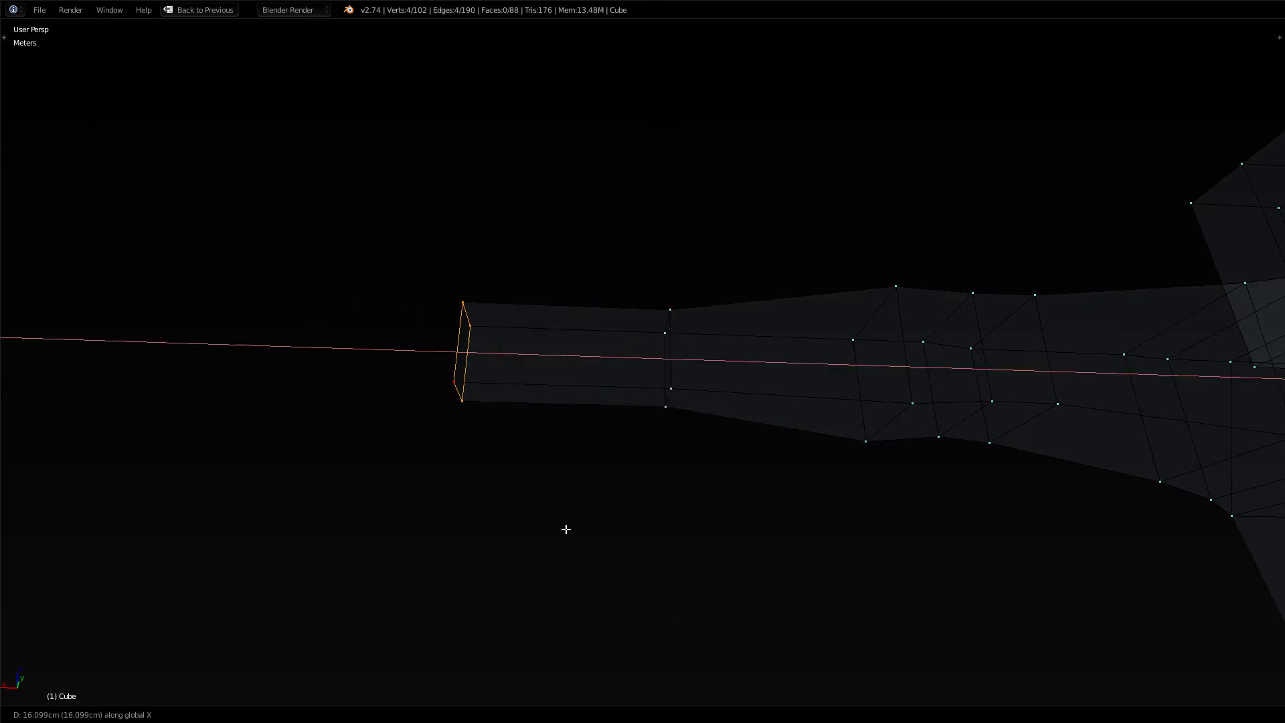
left_click(582, 535)
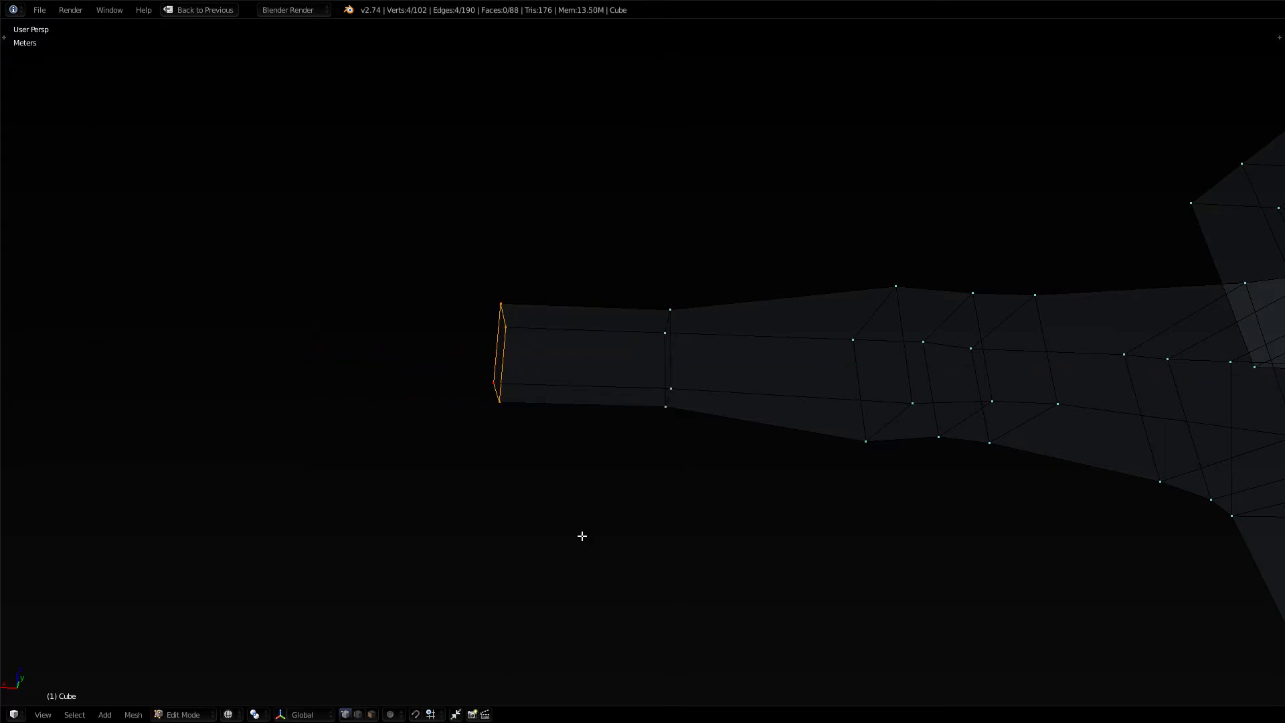
key("a")
key("z")
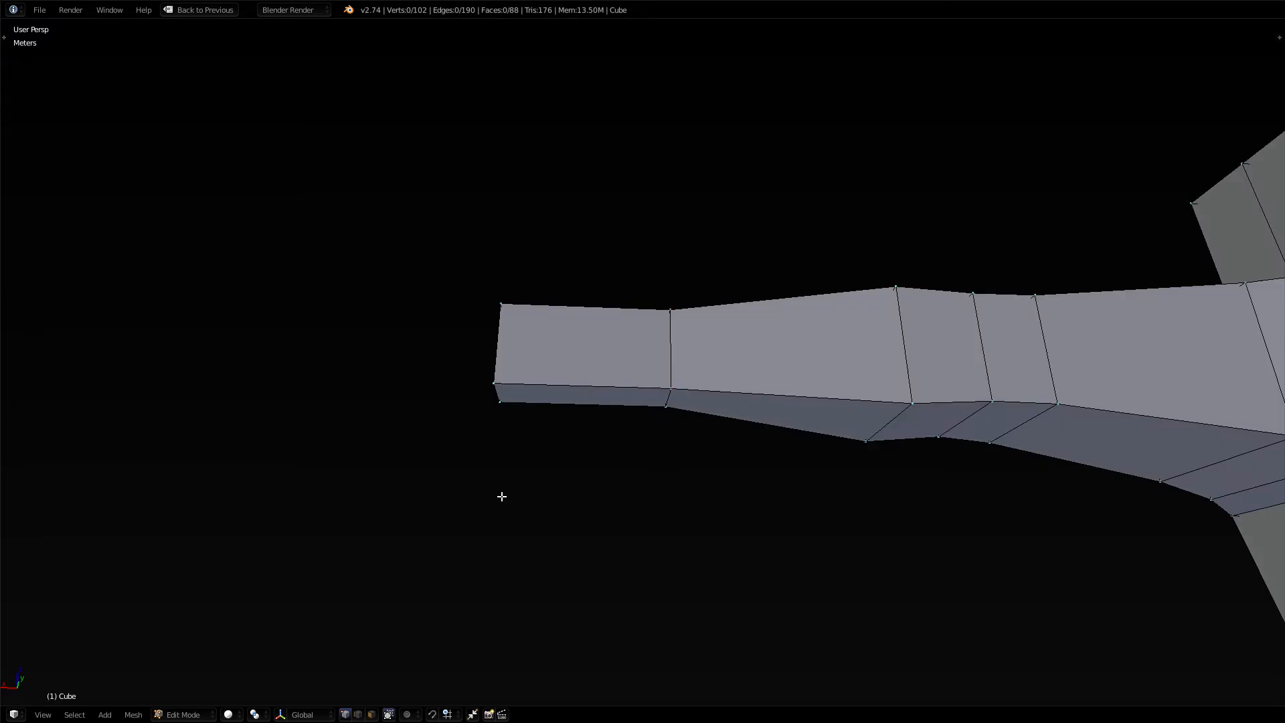
Select the open edge loop at the hand's outer end and close it with a new face
scroll(538, 514, "down", 8)
middle_click_drag(565, 525, 737, 397)
right_click(737, 396, "alt")
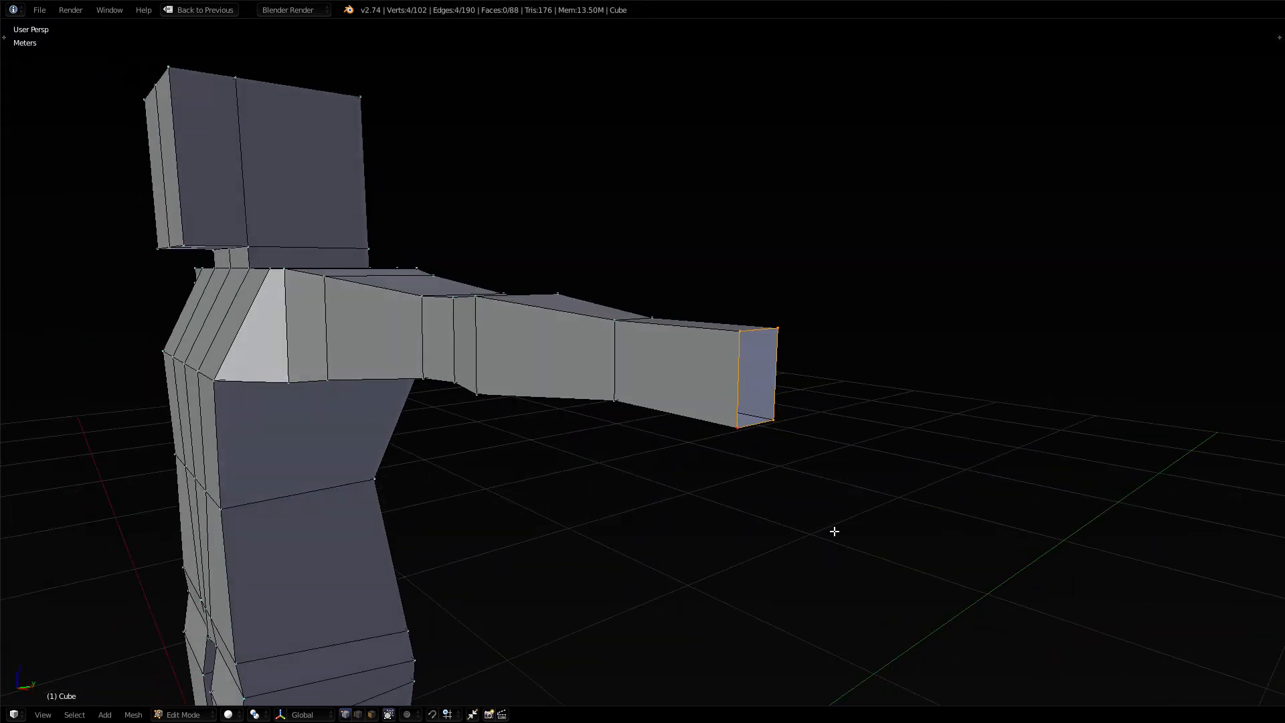
key("ctrl+f")
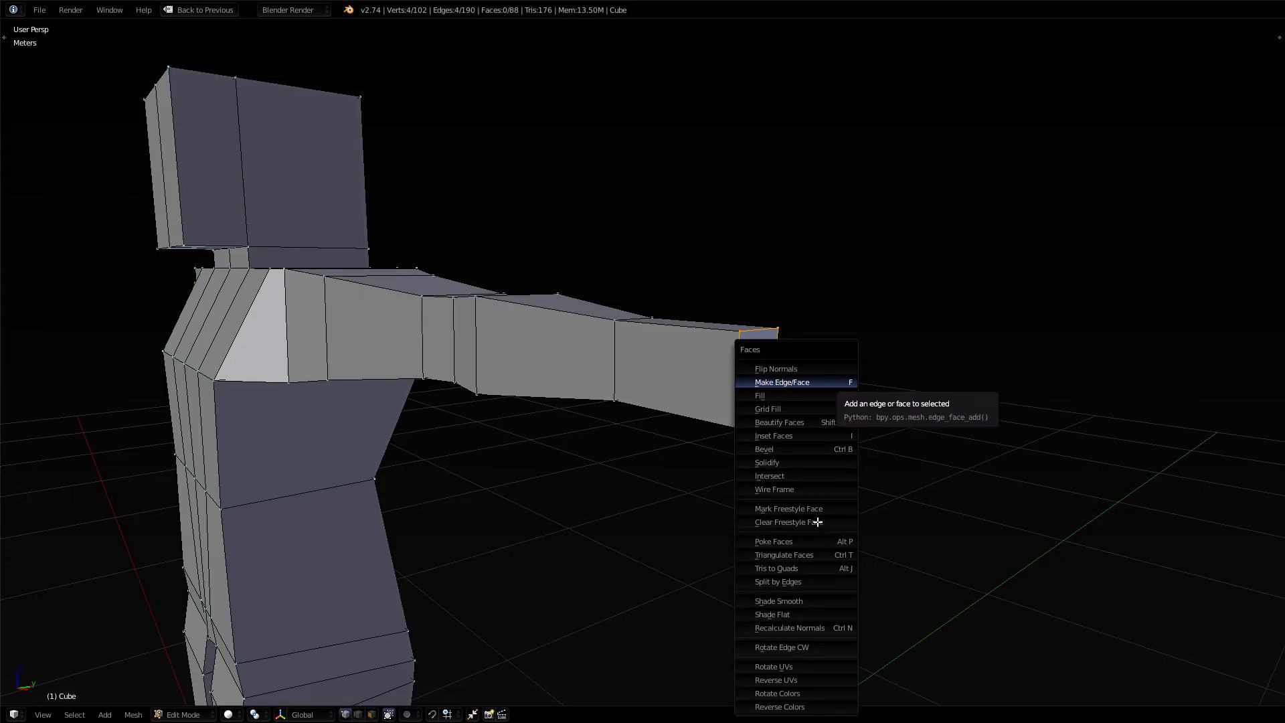
left_click(822, 380)
middle_click_drag(835, 431, 821, 493)
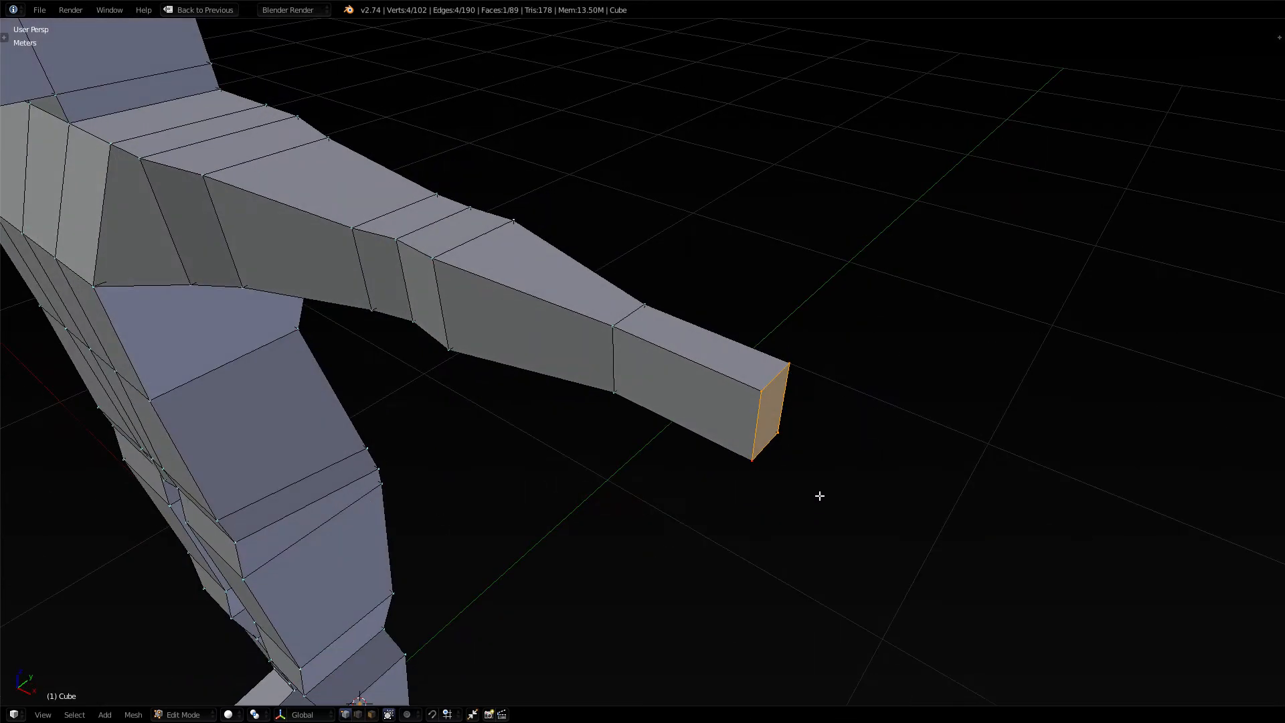
Examine the arm and new hand segment against the body in wireframe front view
key("KP_1")
key("z")
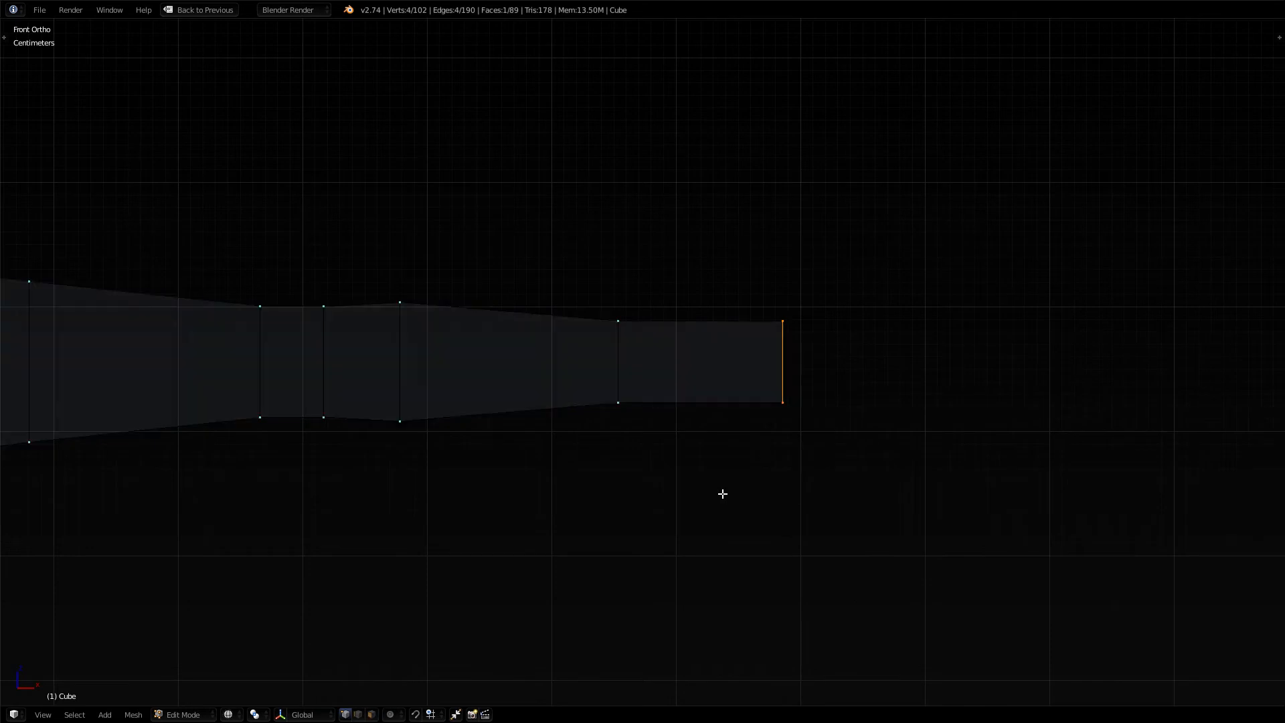
scroll(723, 494, "down", 3)
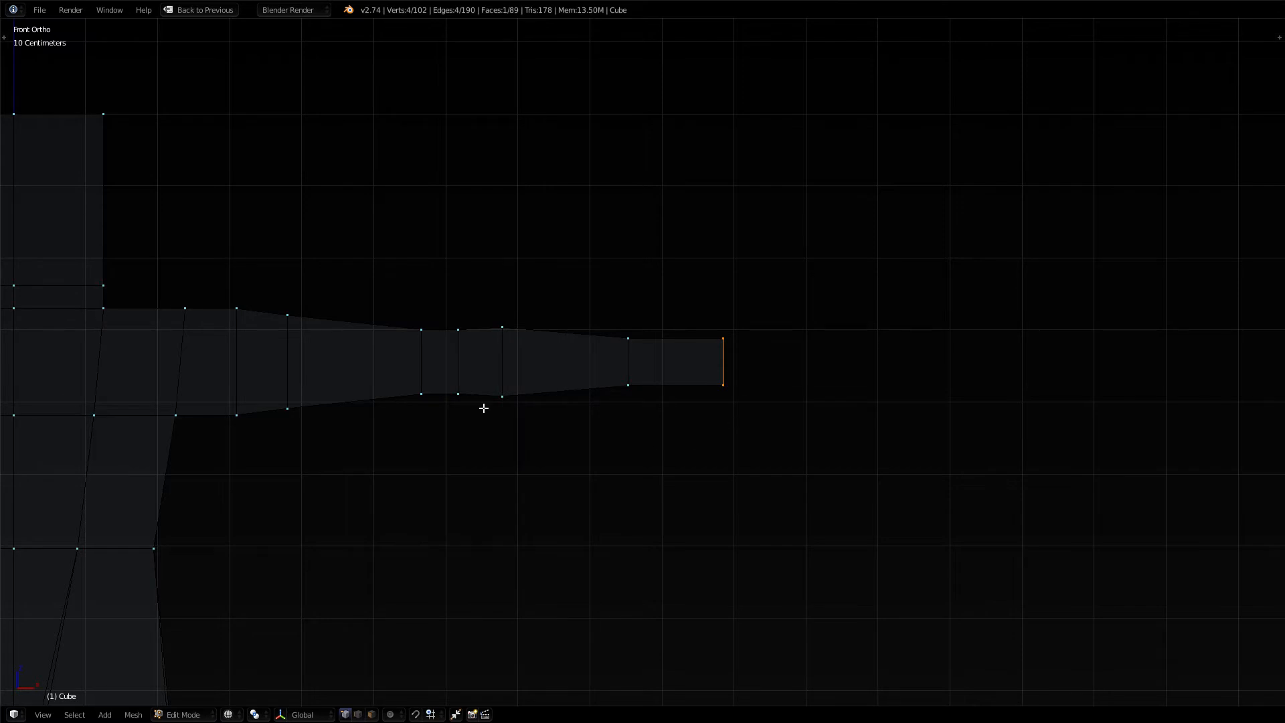
scroll(482, 407, "down", 3)
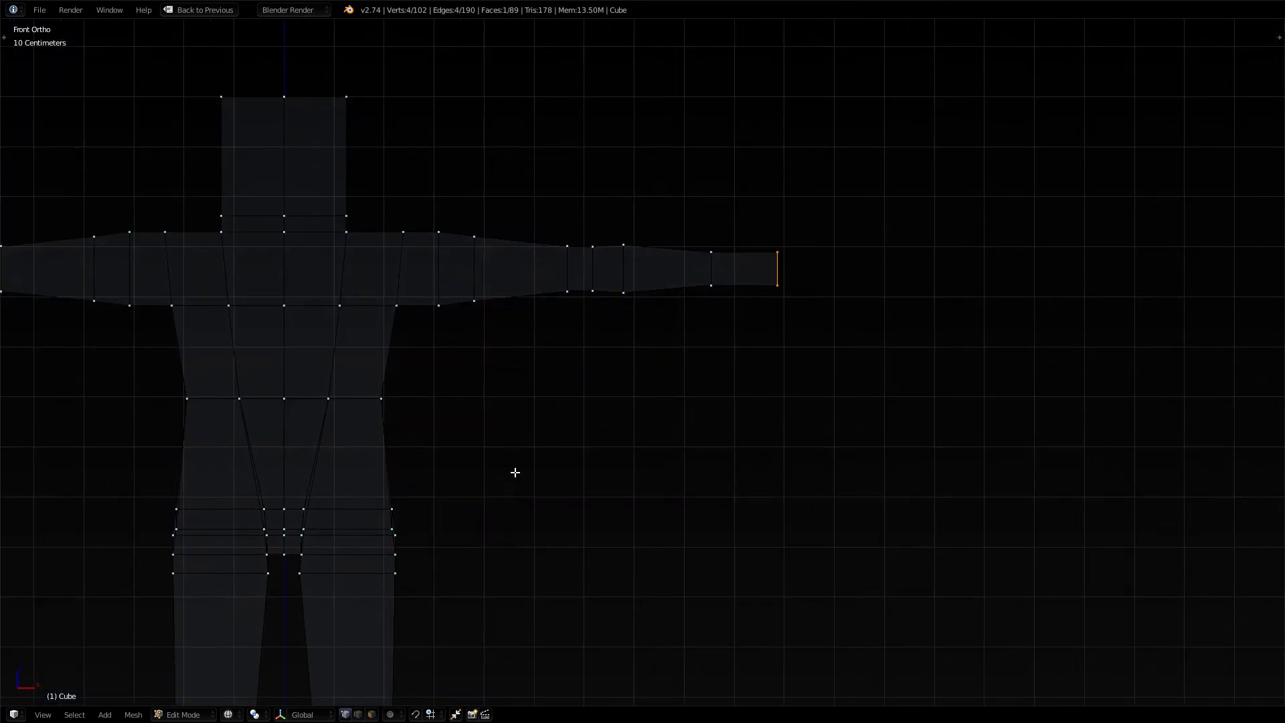
middle_click_drag(496, 454, 468, 547, "shift")
scroll(594, 520, "up", 2)
middle_click_drag(799, 458, 632, 534, "shift")
scroll(624, 526, "up", 3)
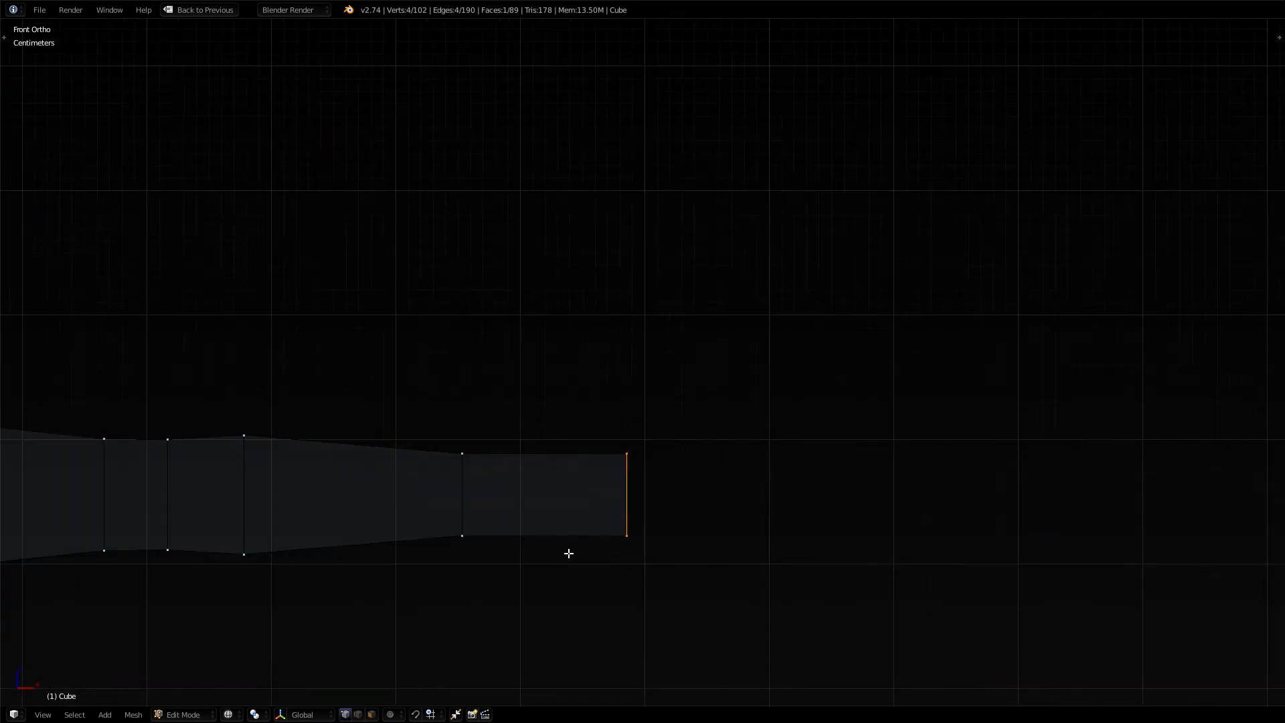
middle_click_drag(499, 547, 556, 502, "shift")
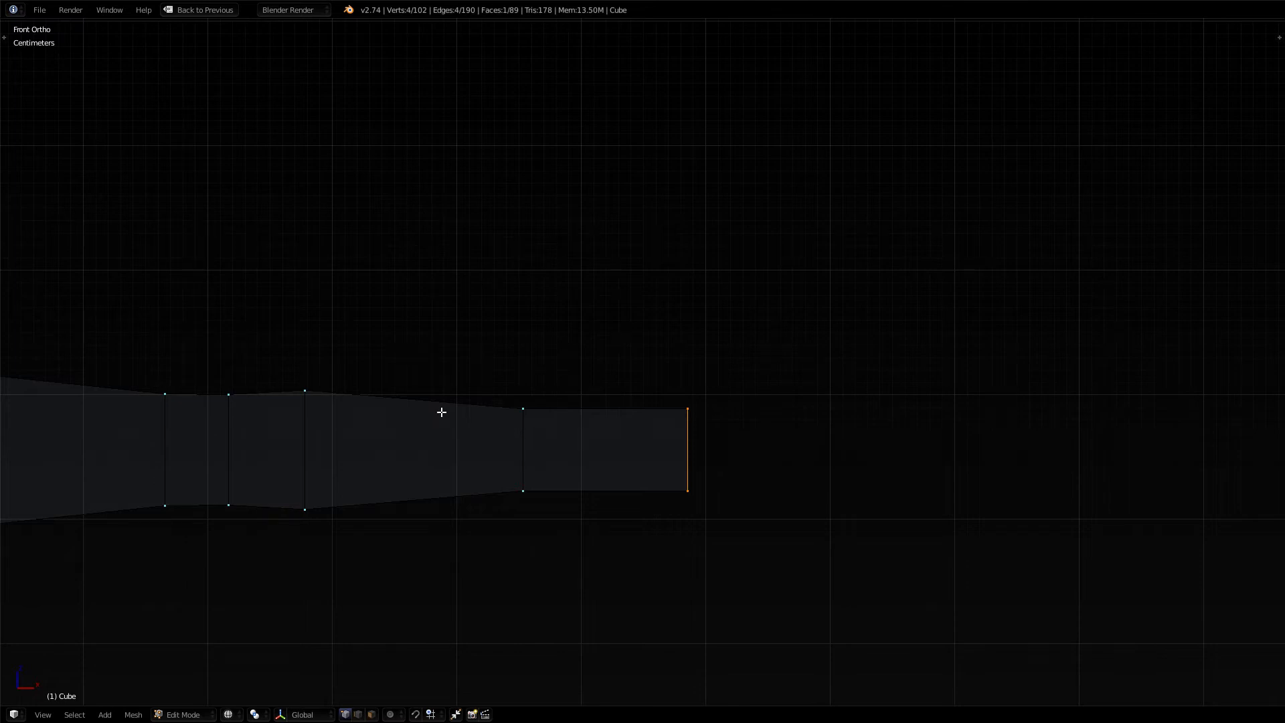
Add an edge loop on the forearm just before the wrist and scale it up slightly
key("ctrl+r")
left_click(522, 432)
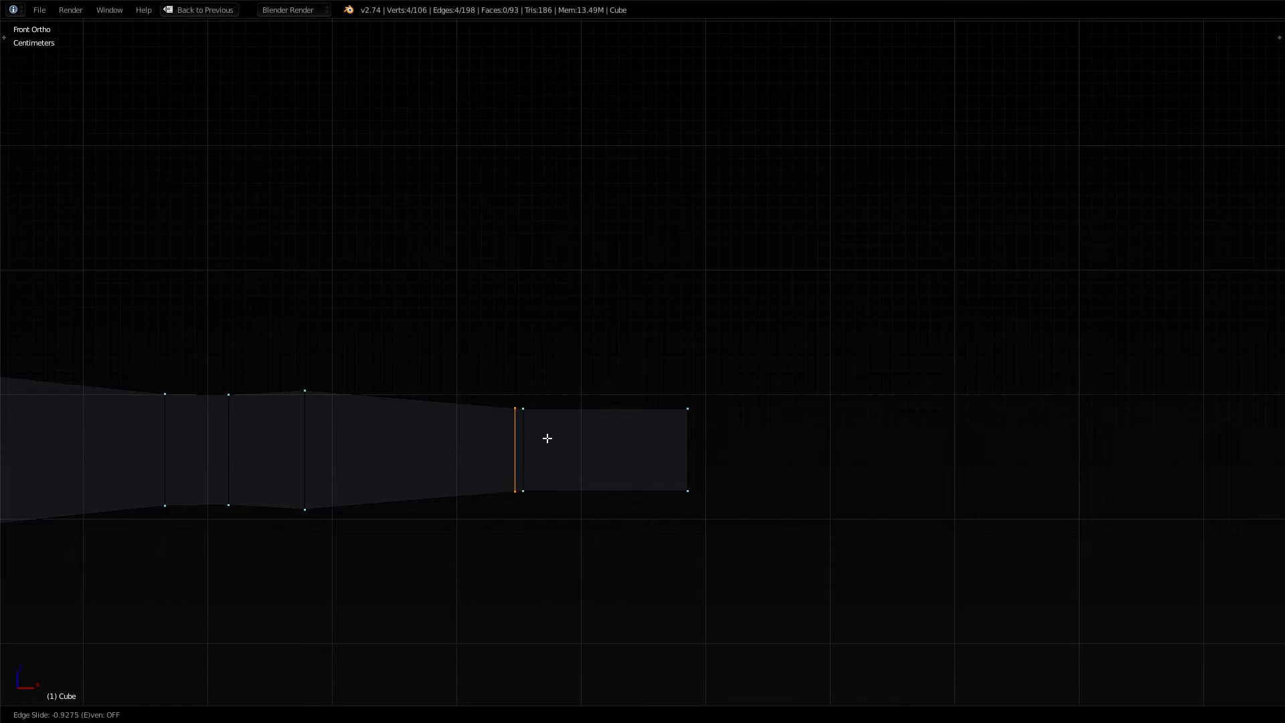
left_click(540, 439)
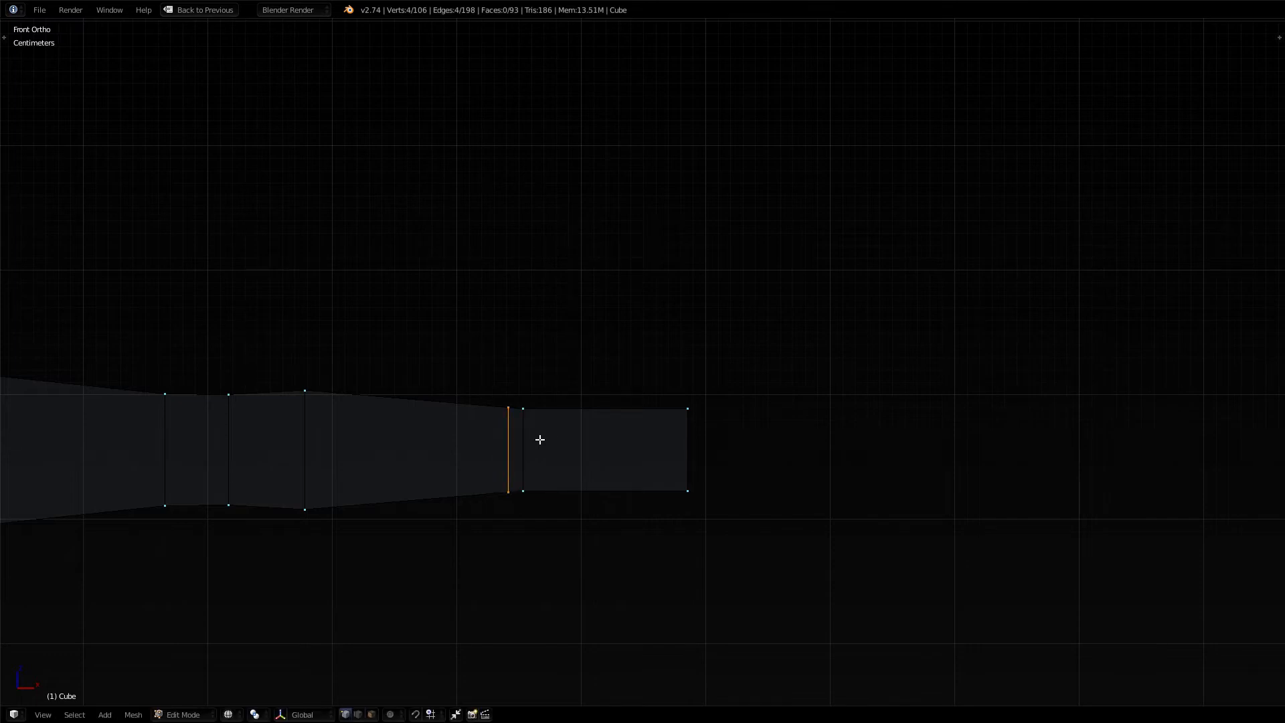
key("s")
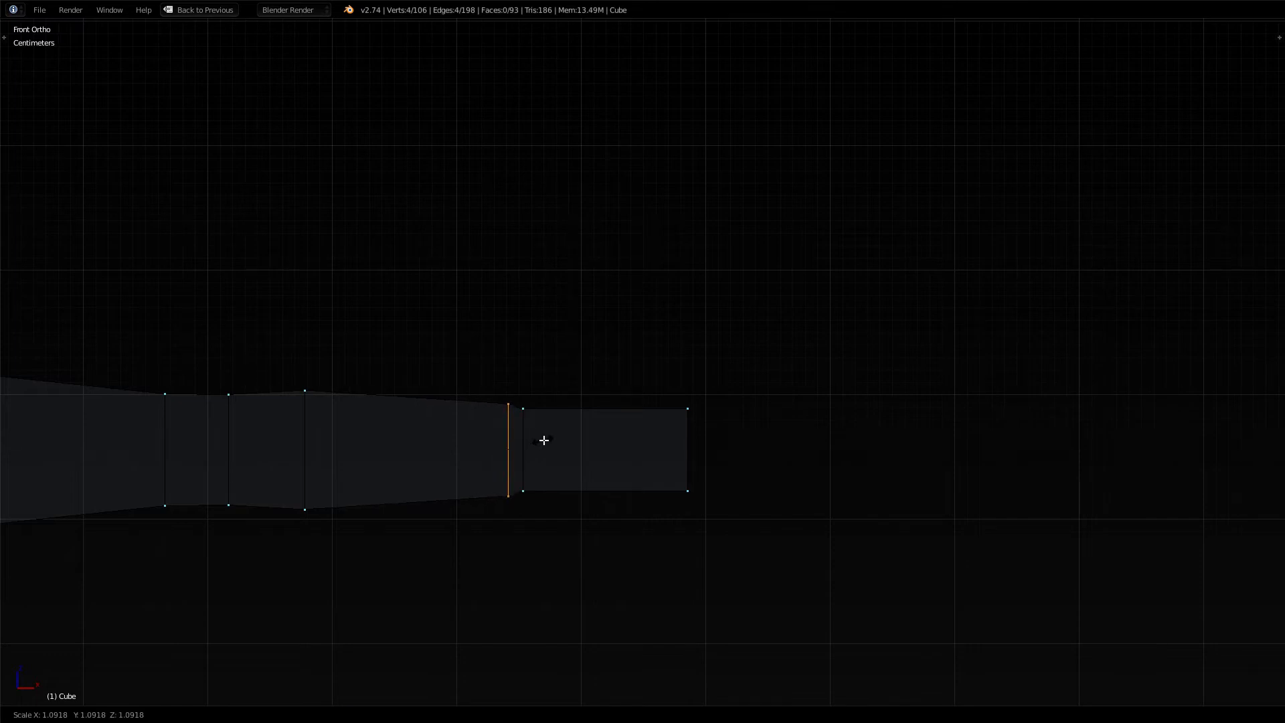
key("Escape")
key("a")
Add an edge loop on the hand just past the wrist and scale it up slightly
key("ctrl+r")
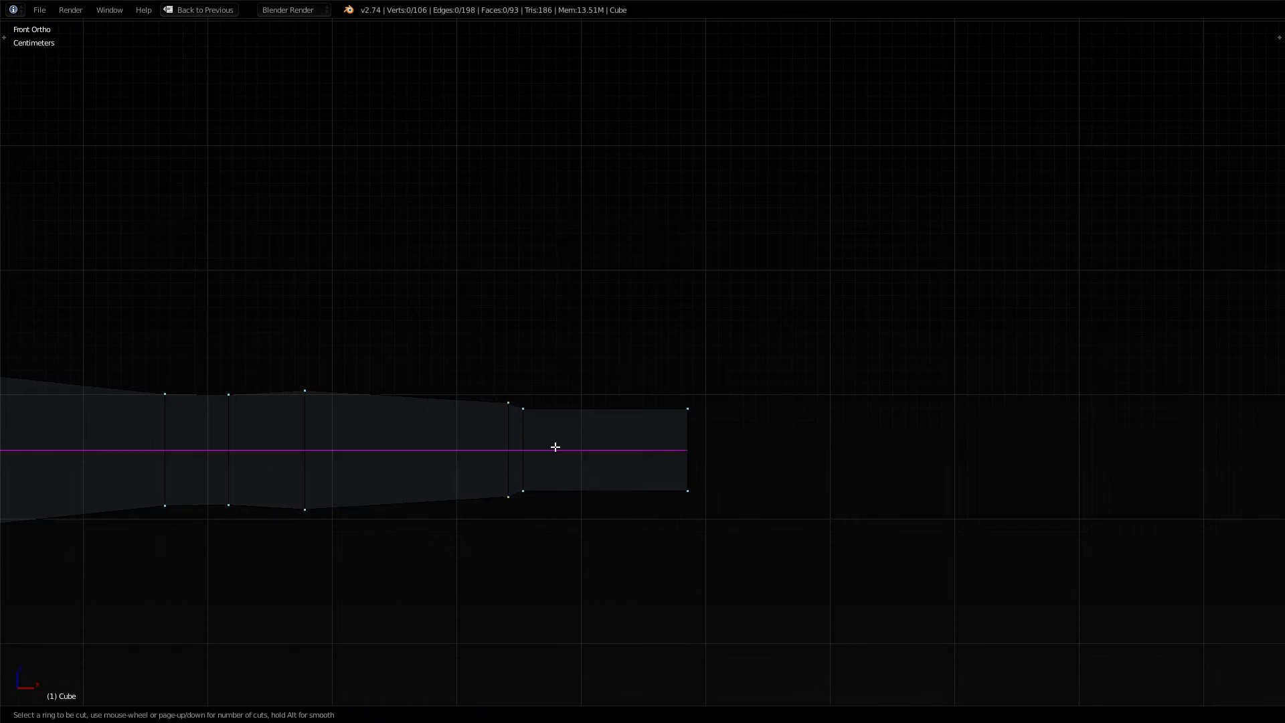
left_click(546, 420)
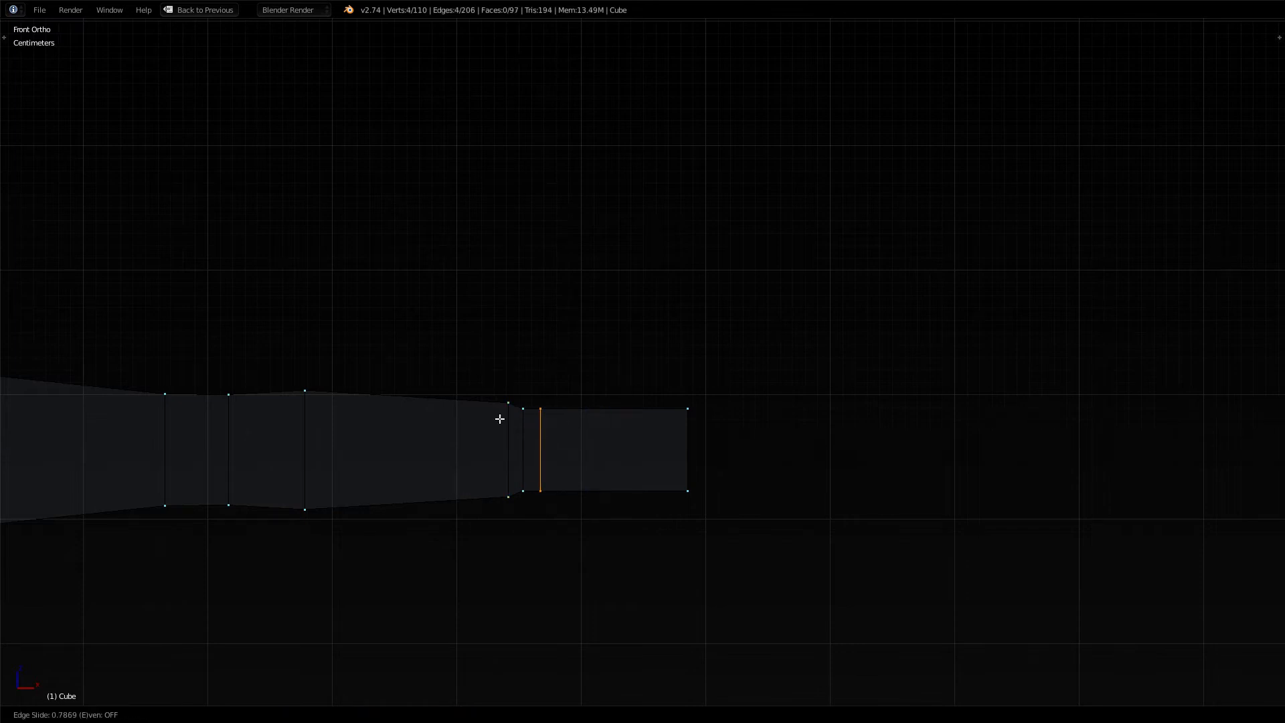
left_click(499, 419)
key("s")
left_click(490, 416)
key("a")
Select the four vertices of the hand's end face and scale them narrower along the global Y axis
middle_click_drag(540, 496, 482, 576)
right_click(671, 438)
key("a")
key("c")
left_click_drag(735, 412, 689, 470)
right_click(689, 470)
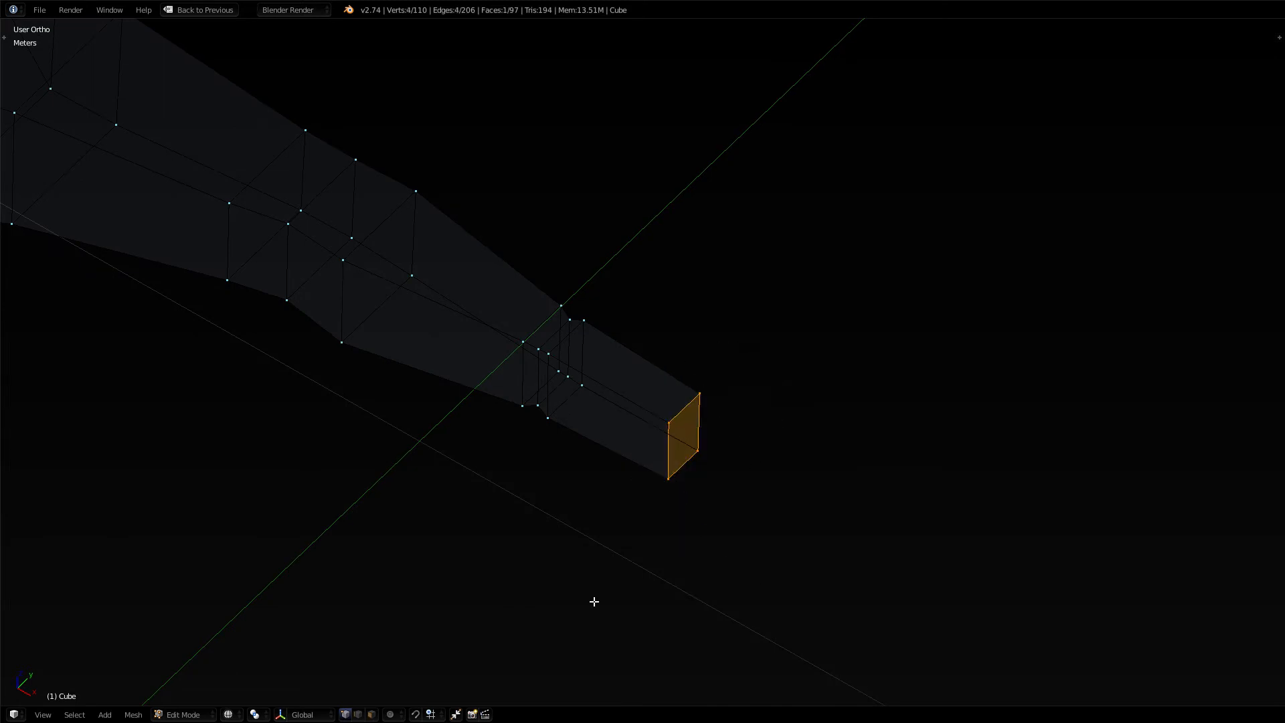
key("s")
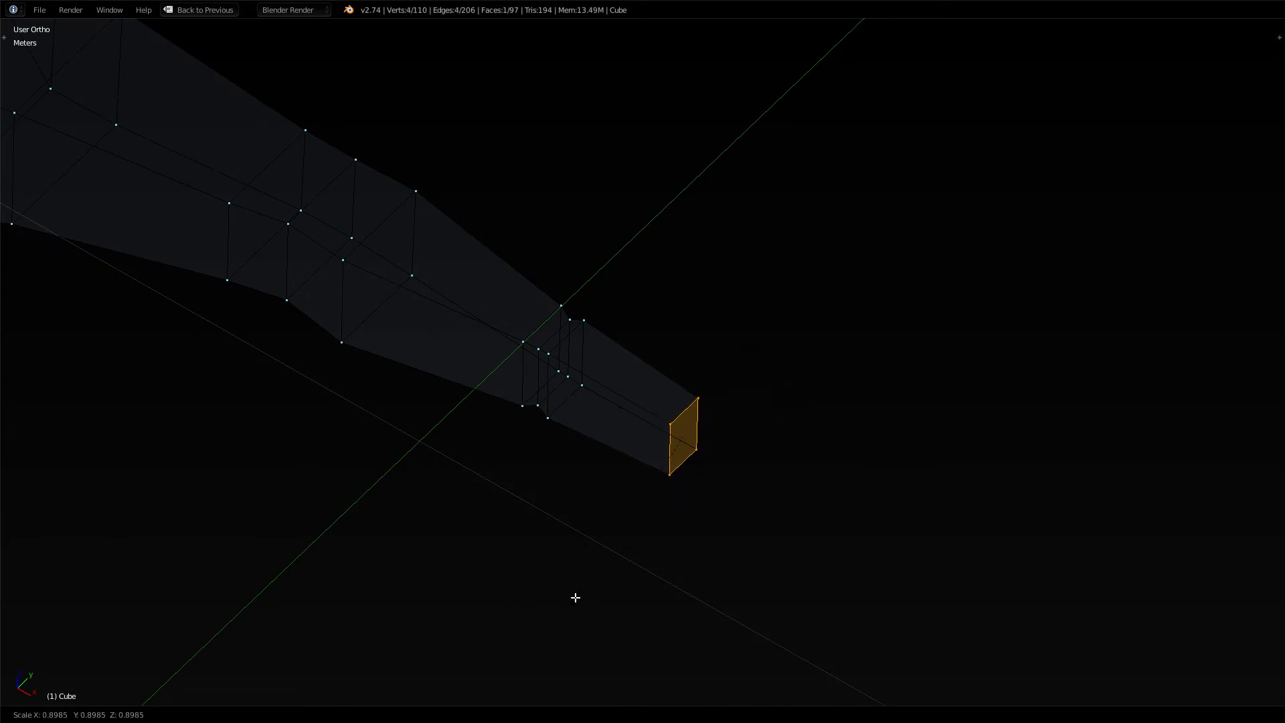
key("y")
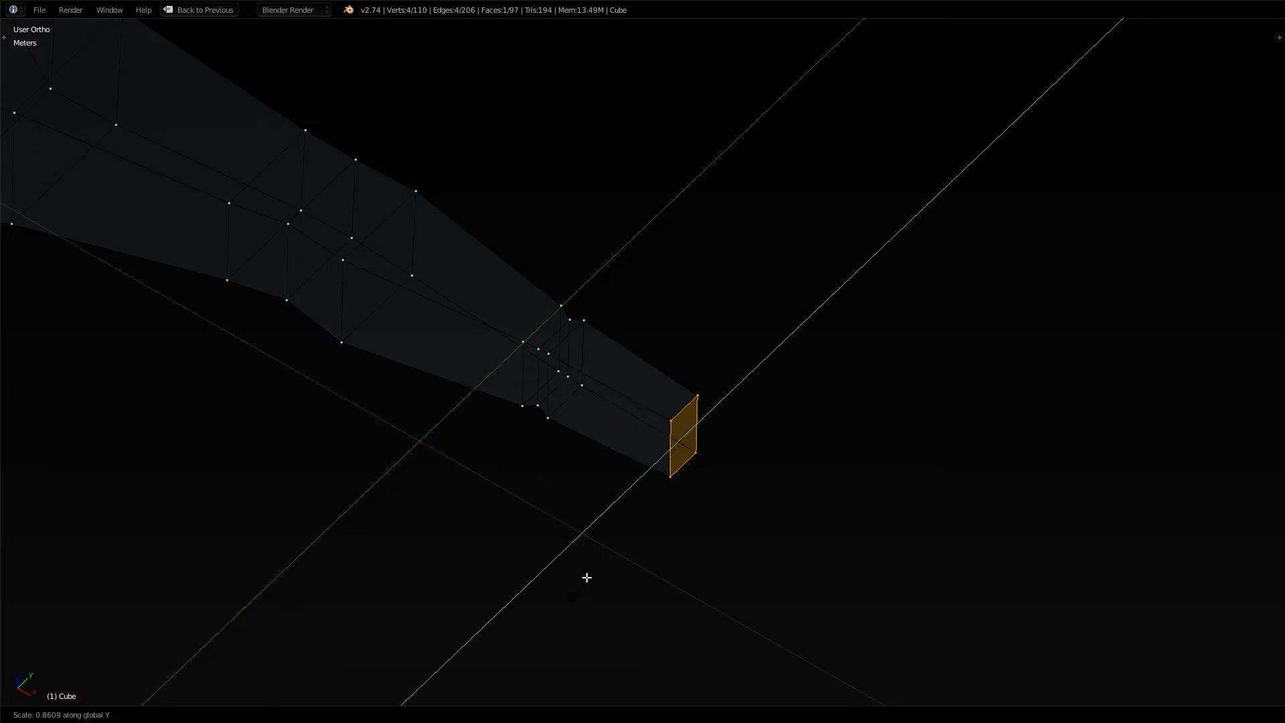
left_click(602, 564)
middle_click_drag(531, 595, 590, 544)
key("a")
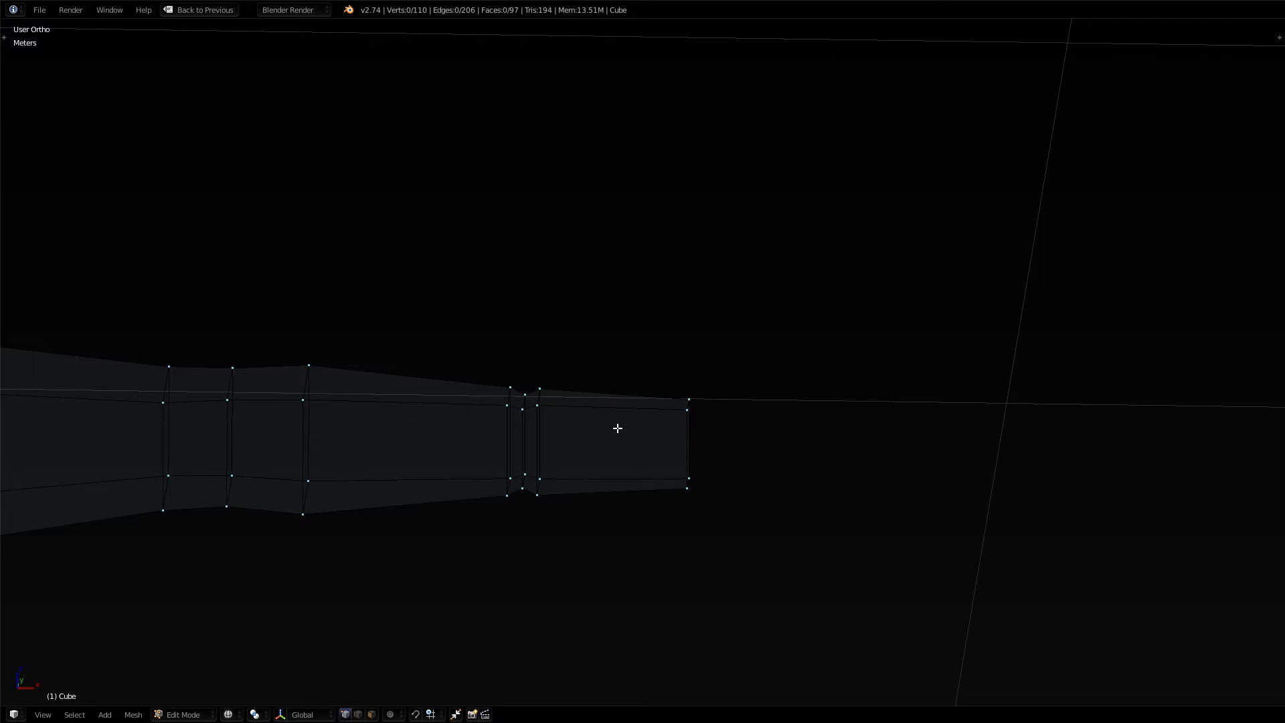
Add a centred edge loop across the hand, then return to shaded display with nothing selected
key("ctrl+r")
left_click(616, 427)
right_click(624, 449)
key("a")
key("z")
scroll(619, 508, "up", 3)
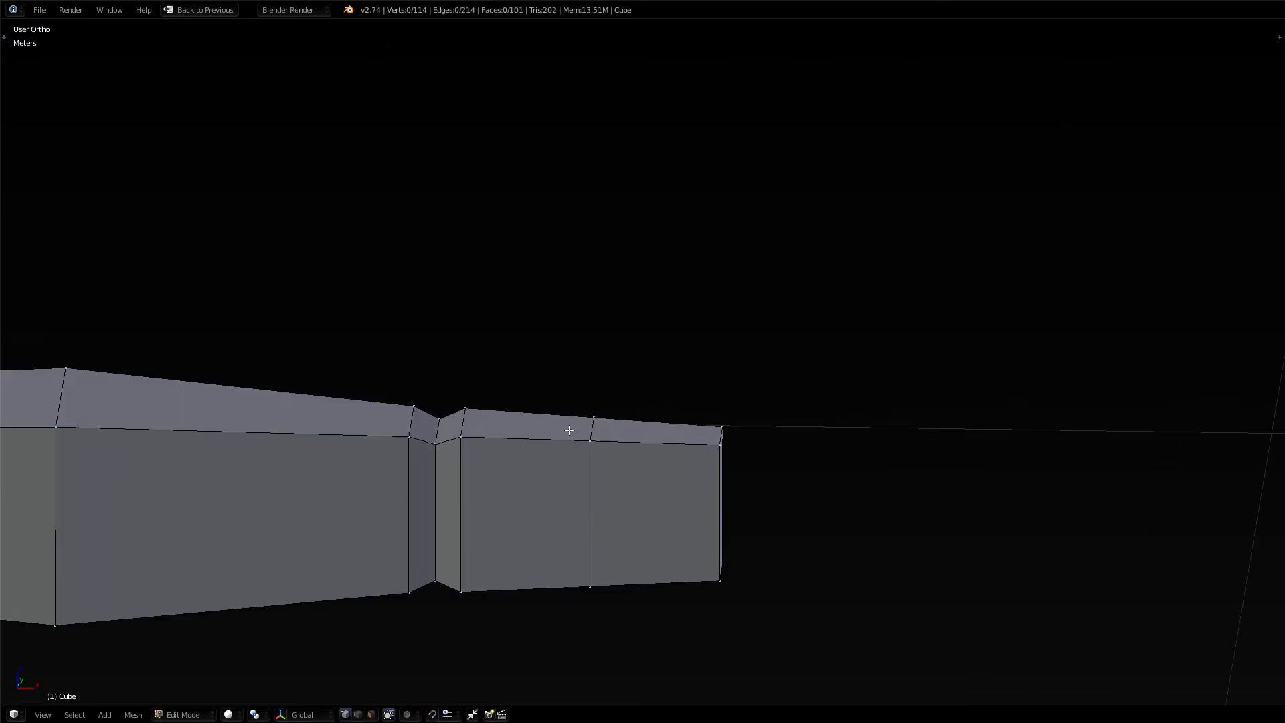
Examine the finished hand and the whole character from several angles in shaded display
middle_click_drag(587, 591, 551, 458)
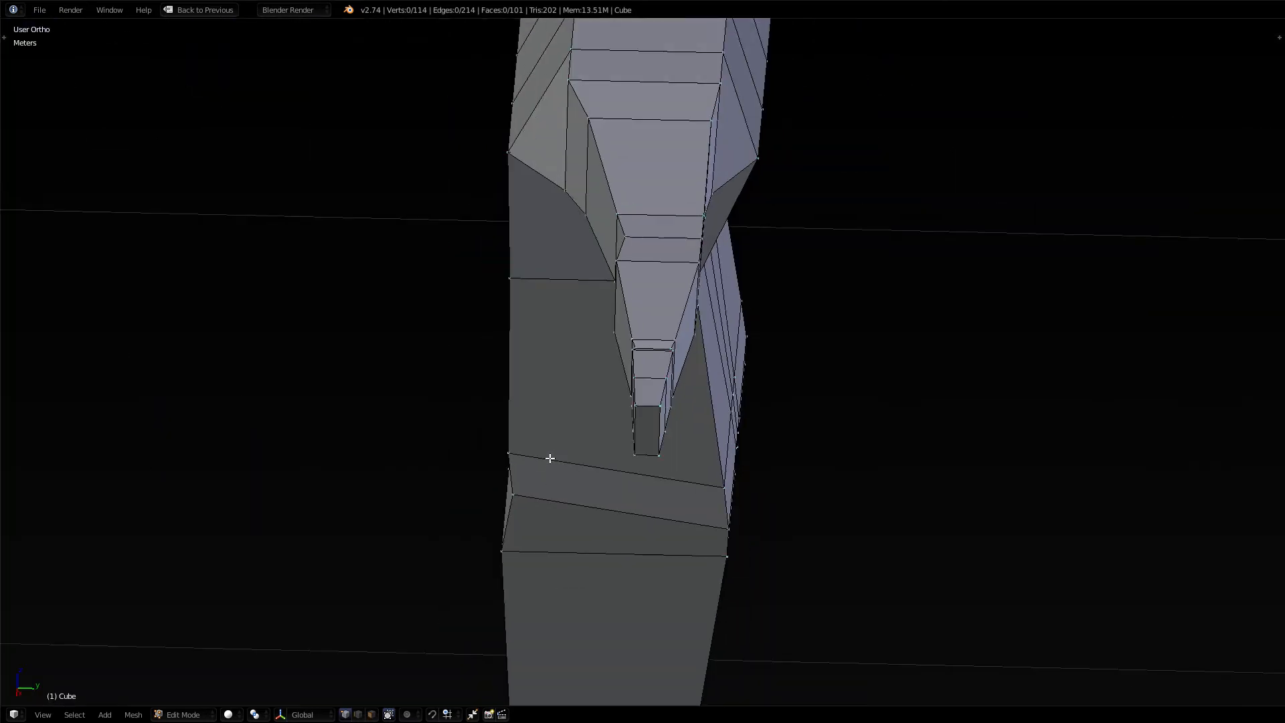
scroll(522, 402, "down", 8)
middle_click_drag(502, 363, 631, 364)
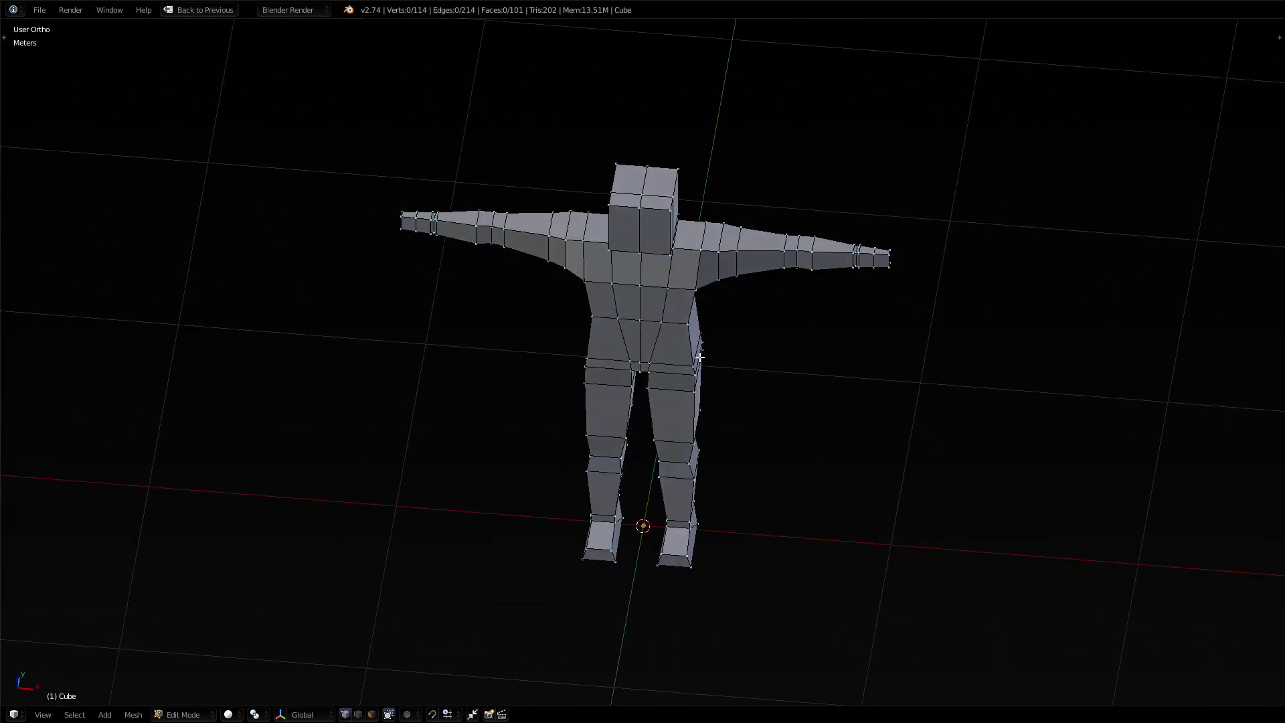
middle_click_drag(823, 401, 883, 356)
key("a")
key("a")
key("a")
key("a")
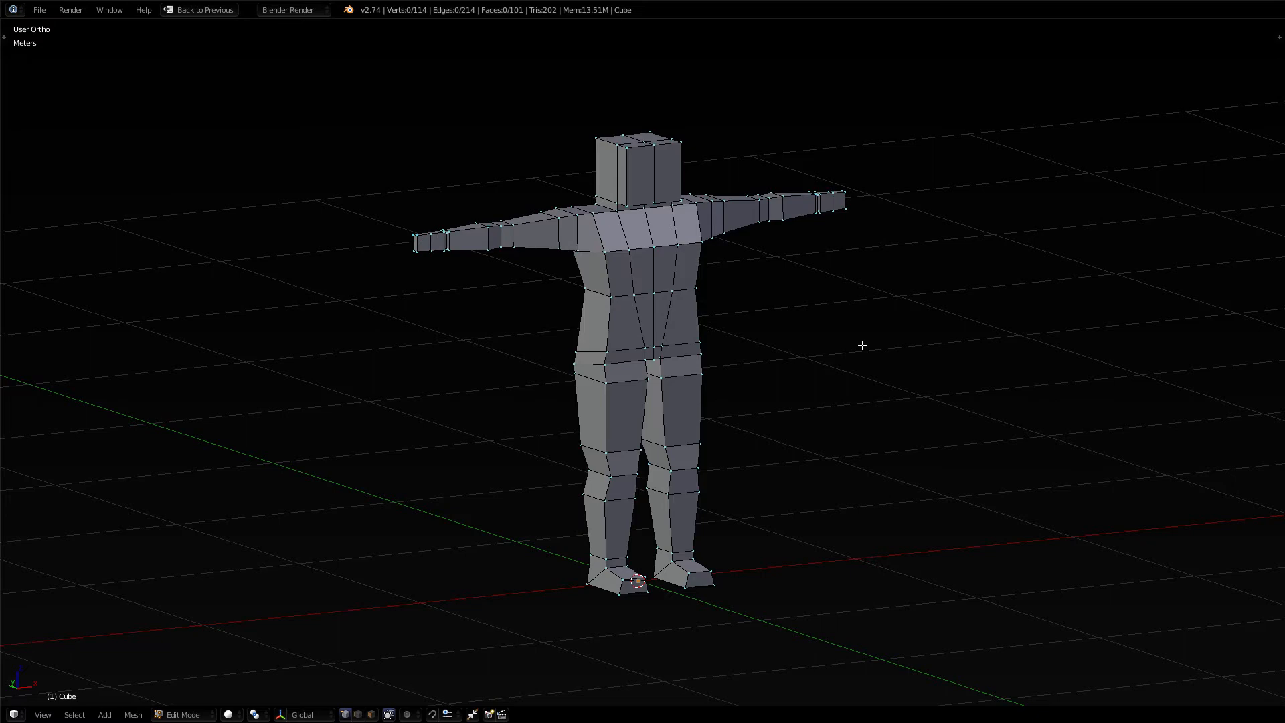
scroll(862, 345, "up", 1)
In front wireframe view, move the head's top outer corner vertices slightly inward and down
key("KP_3")
key("KP_1")
key("z")
scroll(861, 344, "down", 1)
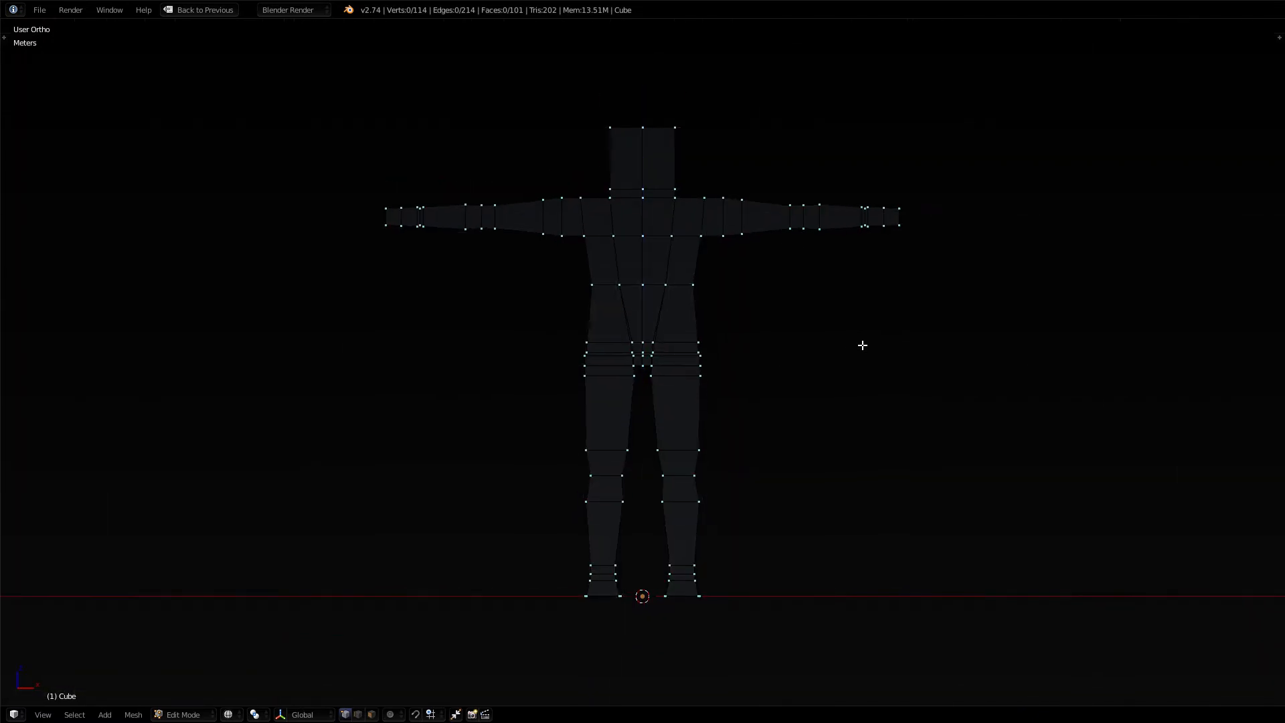
scroll(861, 344, "up", 3)
middle_click_drag(794, 267, 788, 514, "shift")
scroll(768, 356, "up", 3)
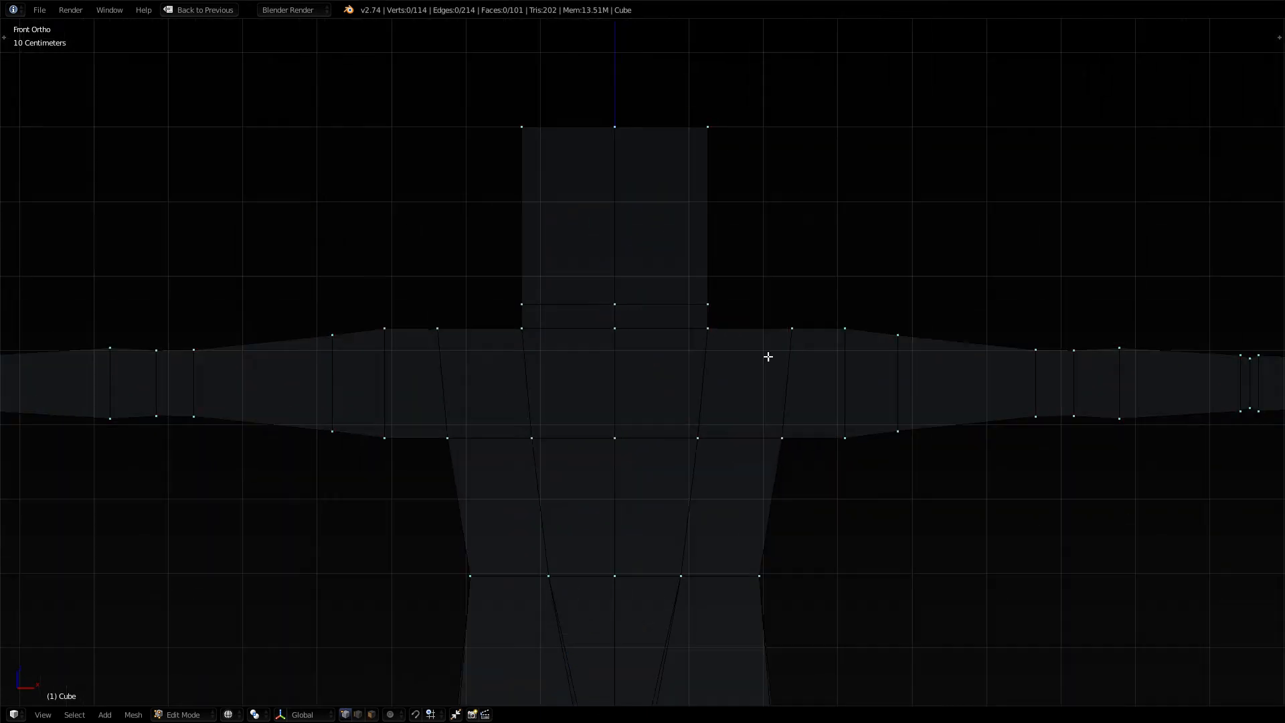
middle_click_drag(766, 292, 765, 462, "shift")
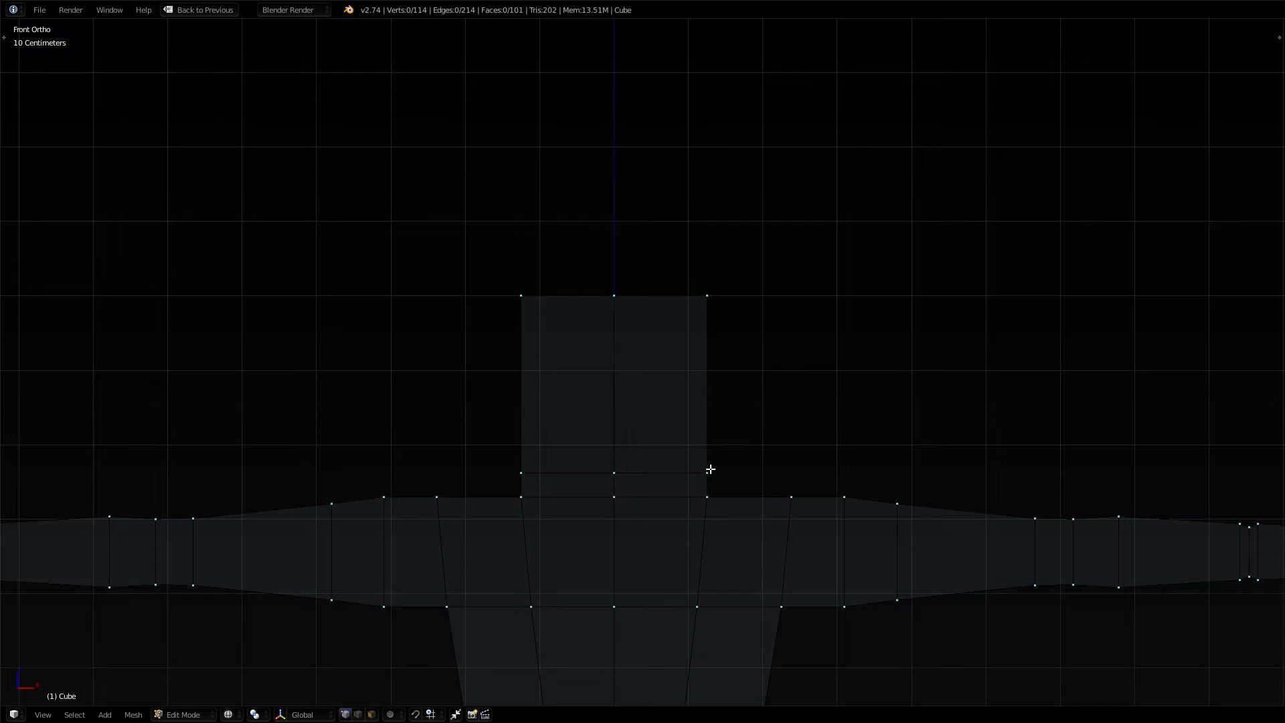
key("c")
scroll(726, 460, "up", 4)
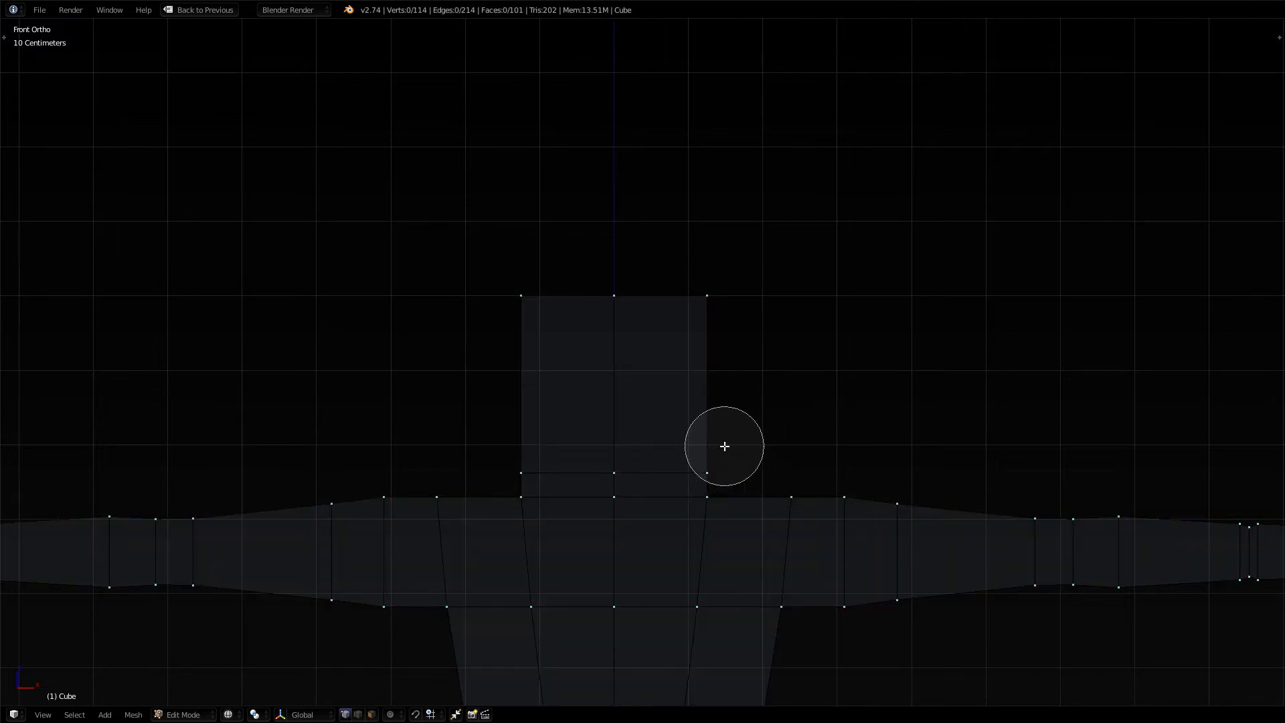
left_click(709, 460)
key("Escape")
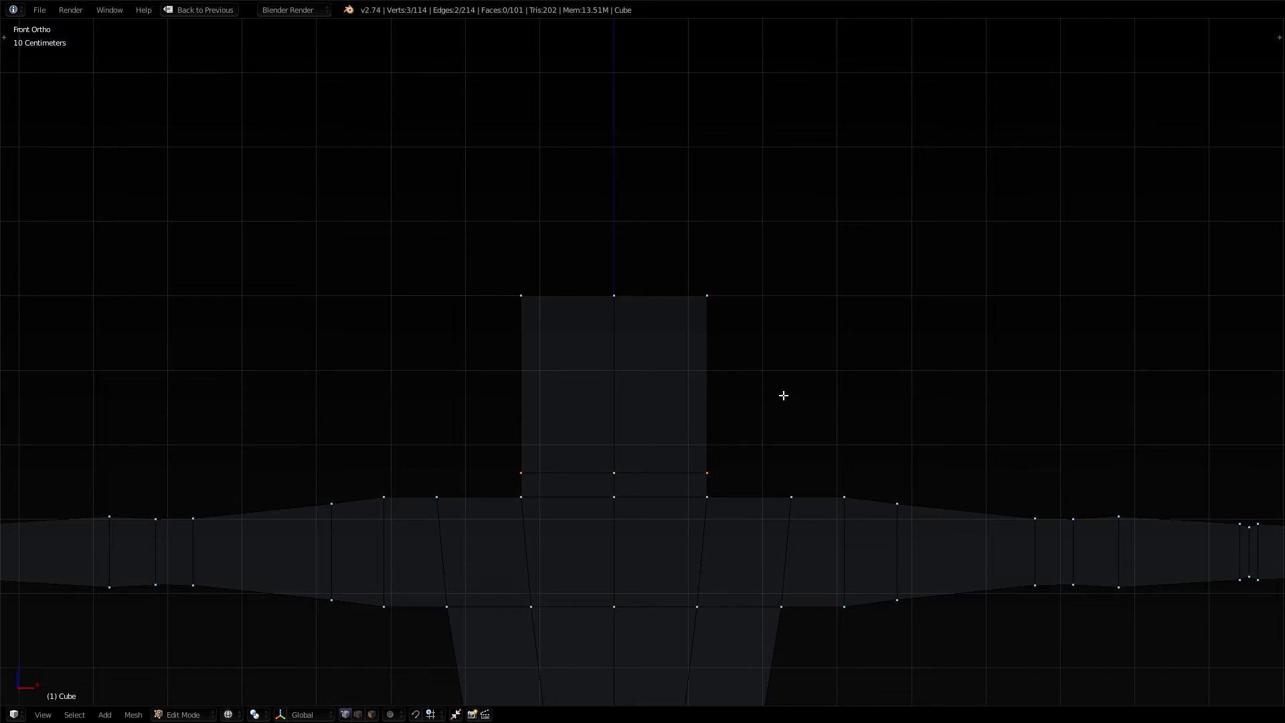
key("c")
left_click(728, 292)
key("Escape")
key("s")
left_click(778, 353)
Move the outer vertices at the base of the head inward about 2 cm and up about 3.3 cm
key("a")
key("c")
left_click(703, 456)
key("Escape")
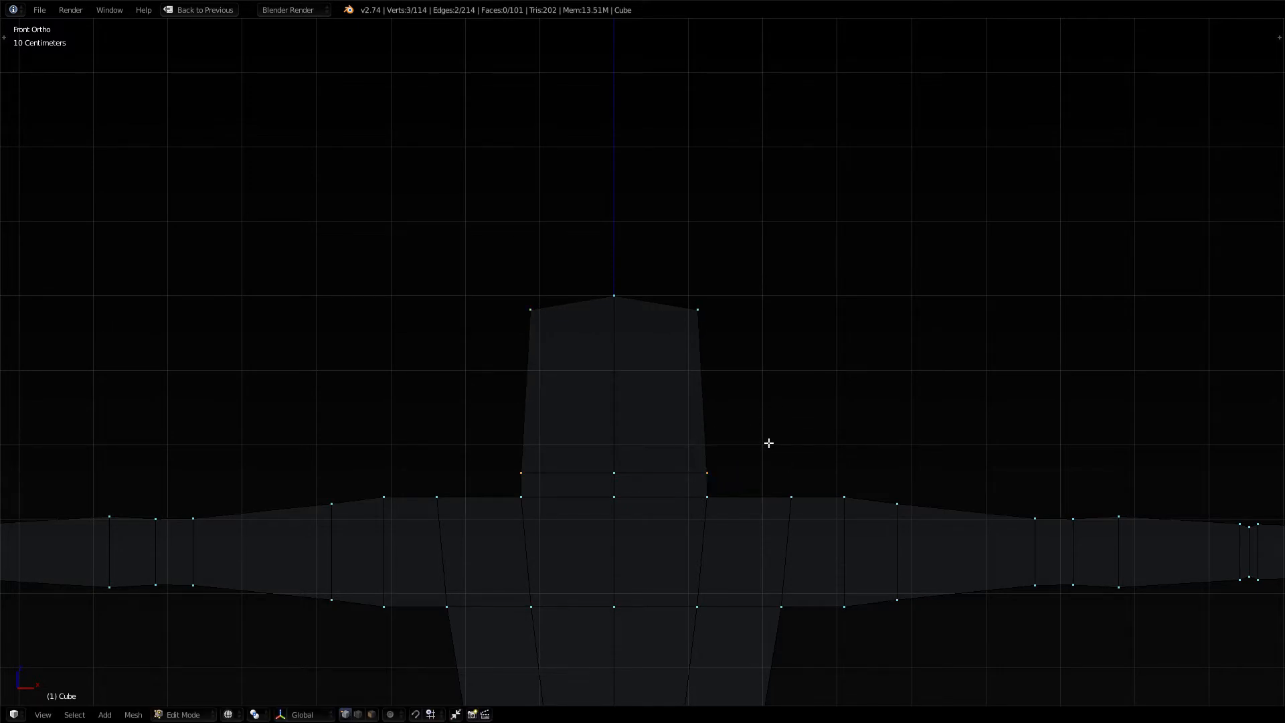
key("g")
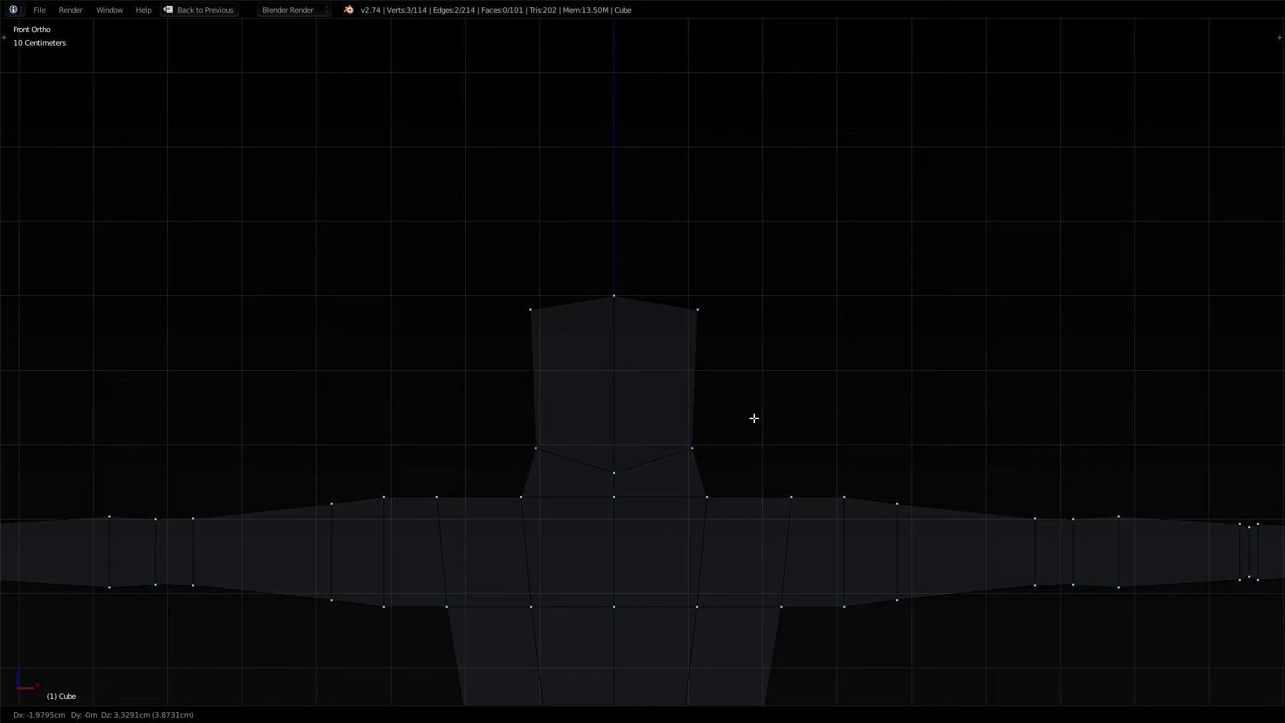
left_click(754, 418)
Pull the head's top outer corner vertices further inward to line up with the jaw, then return to shaded display
key("a")
key("c")
left_click(702, 308)
key("Escape")
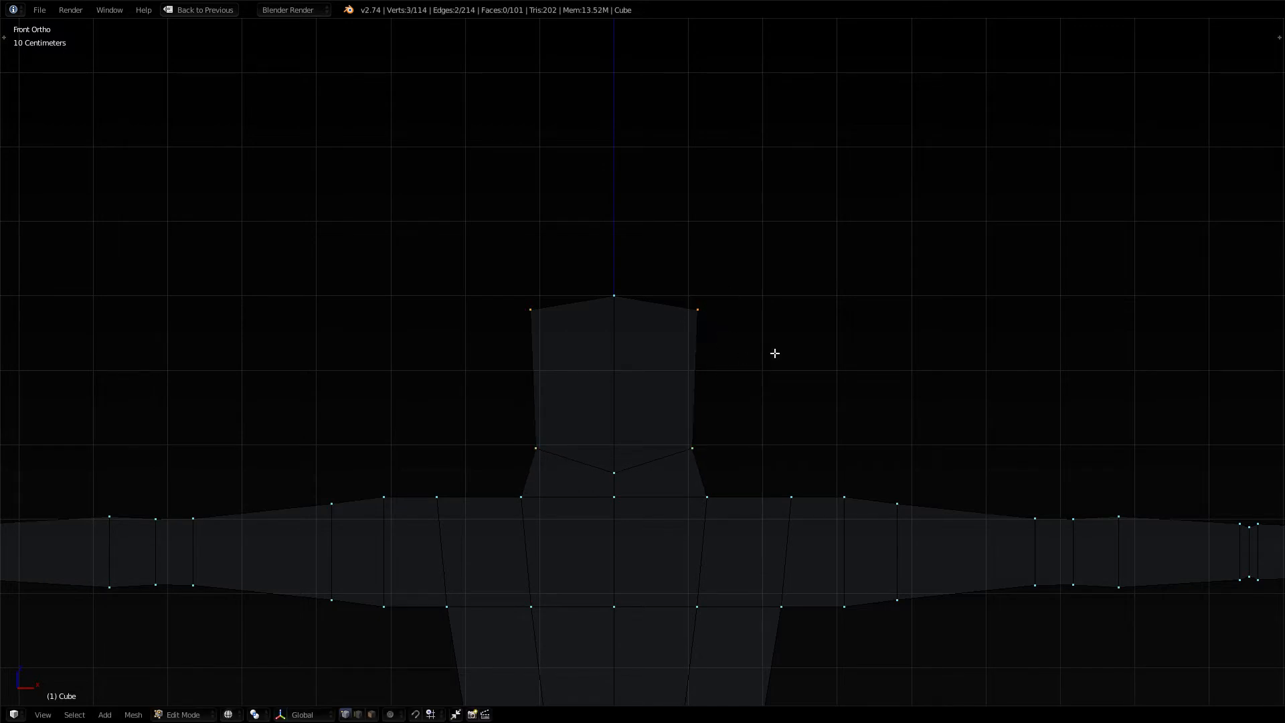
key("g")
left_click(767, 354)
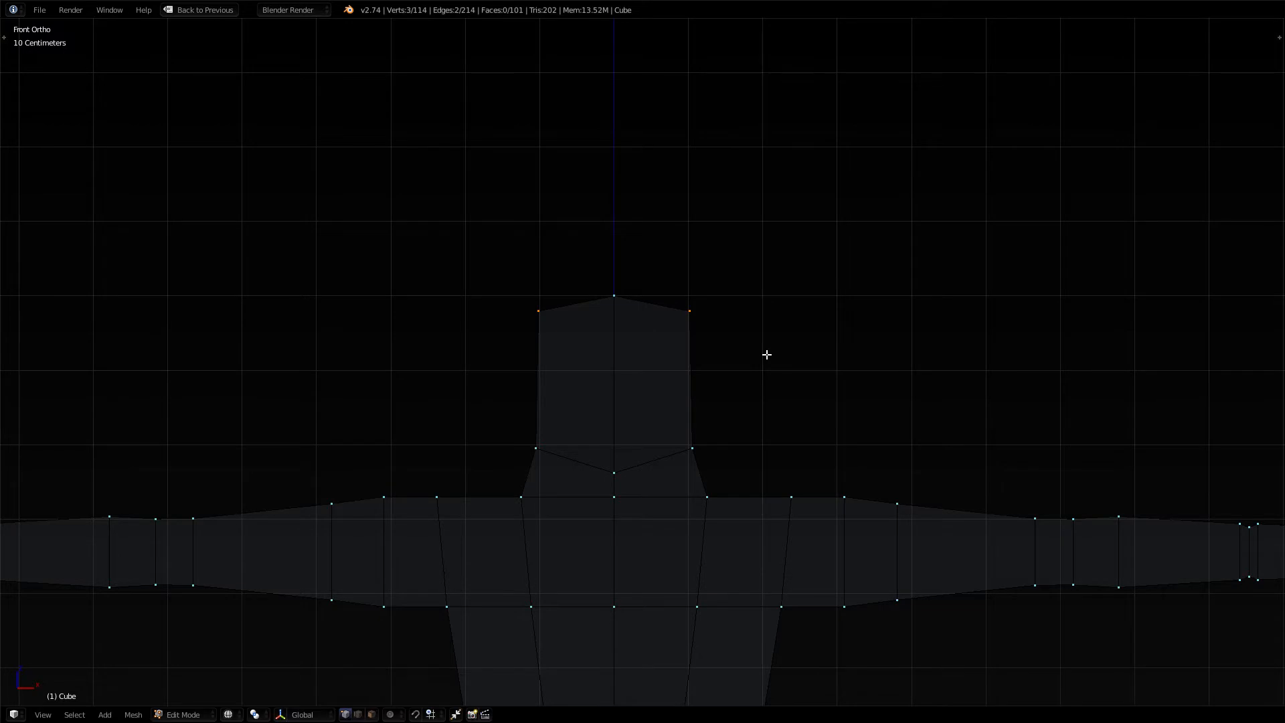
key("z")
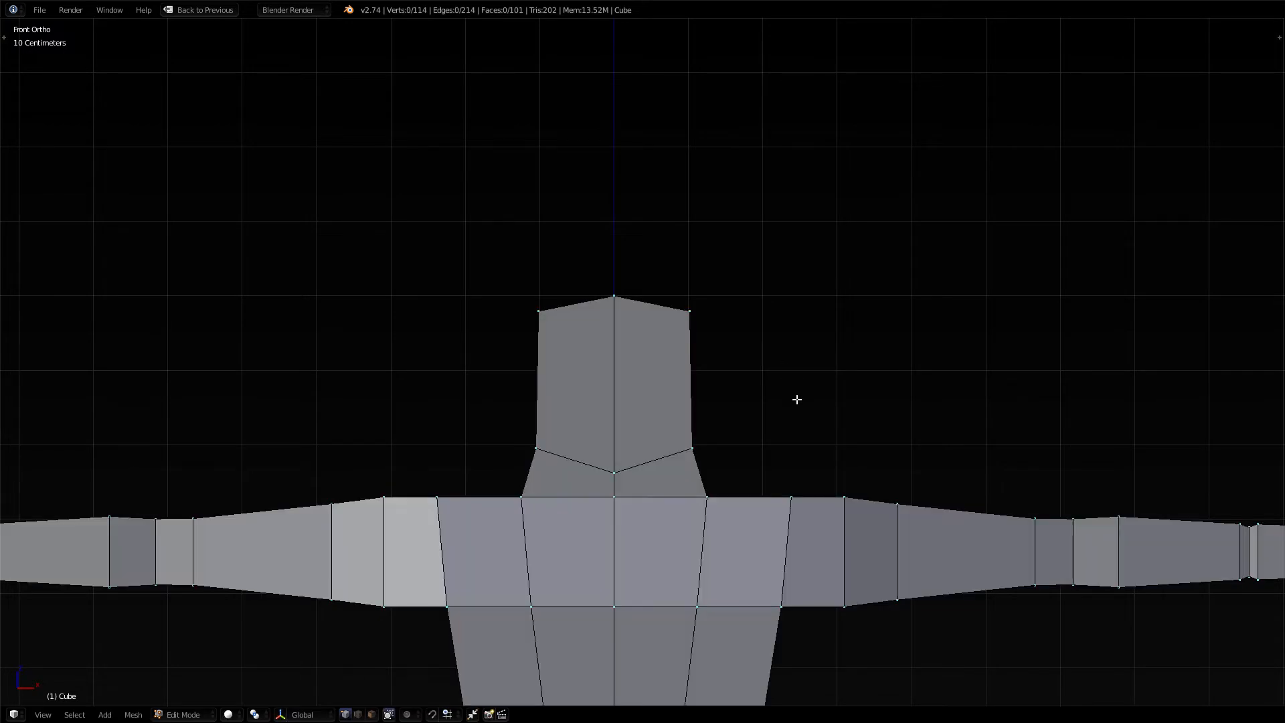
In side wireframe view, move the middle vertices on top of the head back to the centre axis and slightly up
key("KP_5")
middle_click_drag(797, 399, 667, 398)
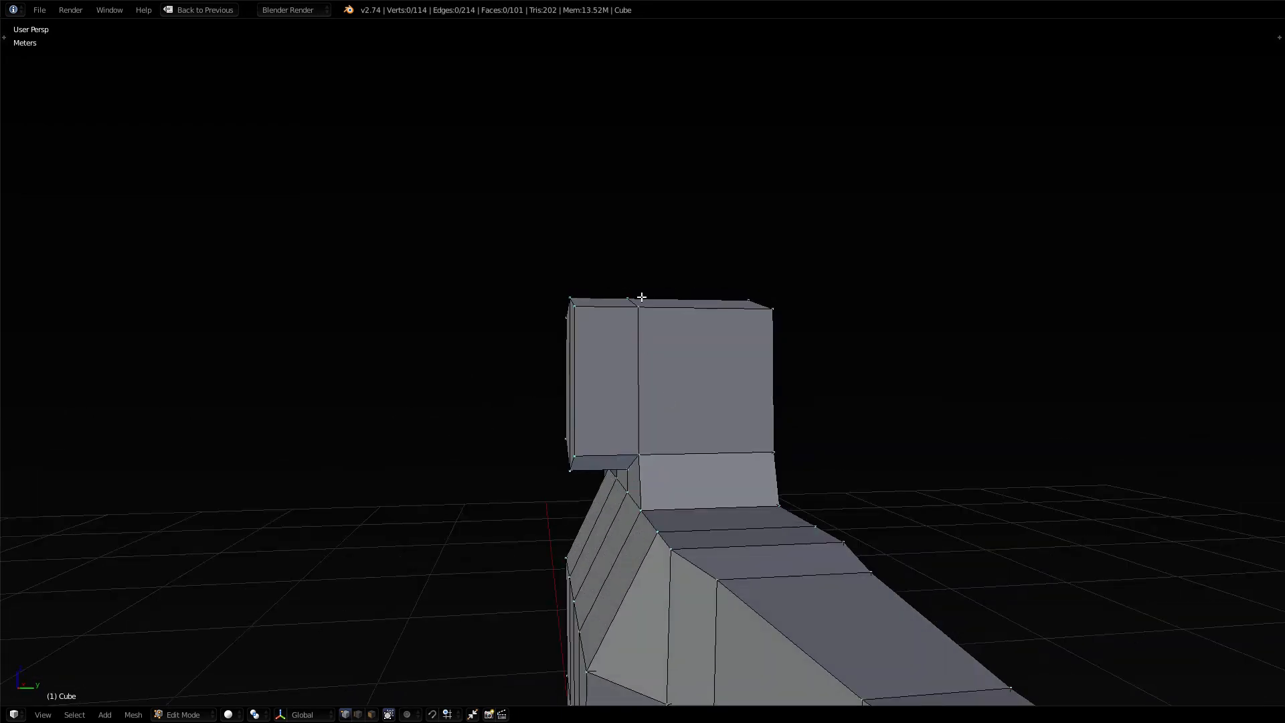
key("z")
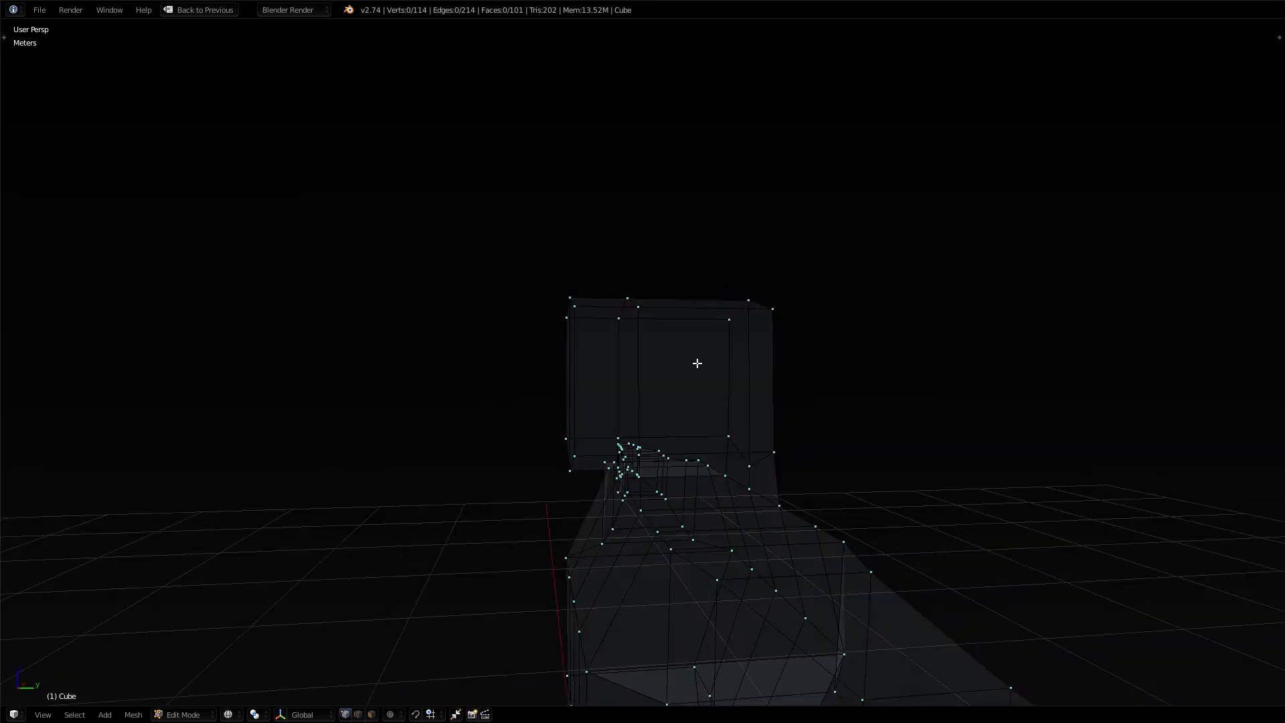
key("KP_3")
key("c")
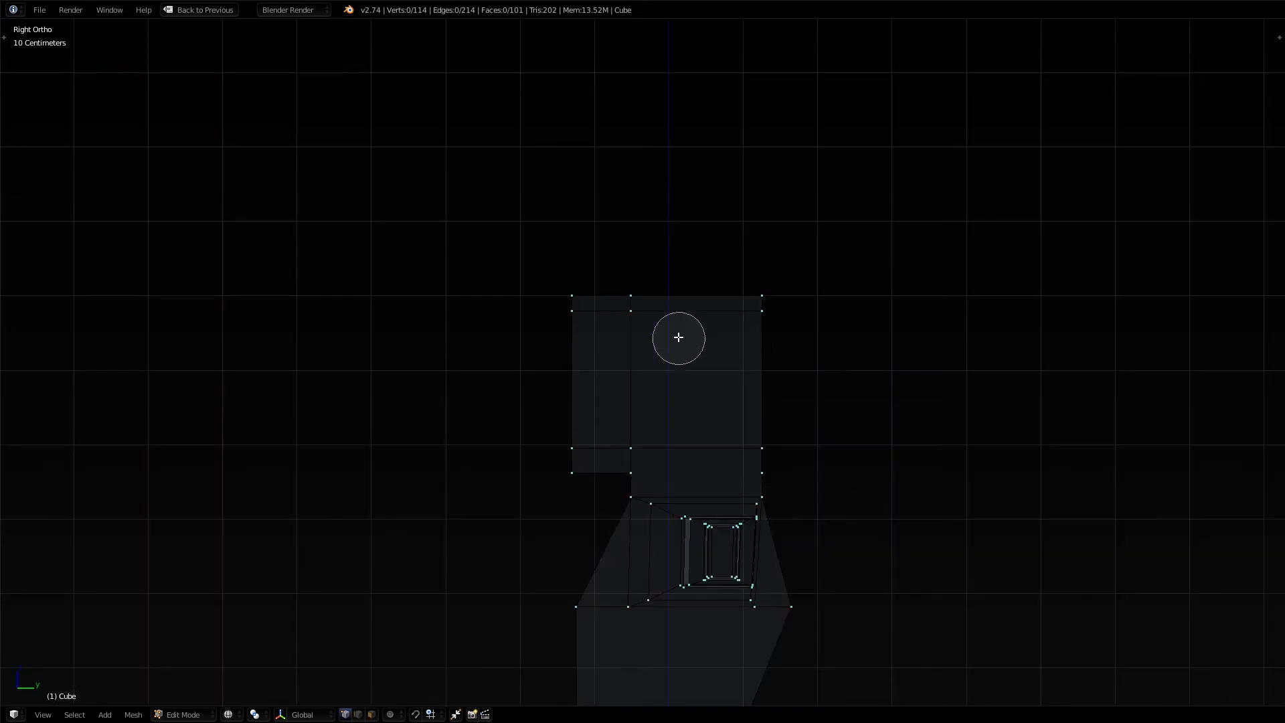
left_click(634, 312)
right_click(634, 313)
key("g")
left_click(756, 397)
Lower the top vertices at the back of the head and pull them slightly forward
right_click(781, 306)
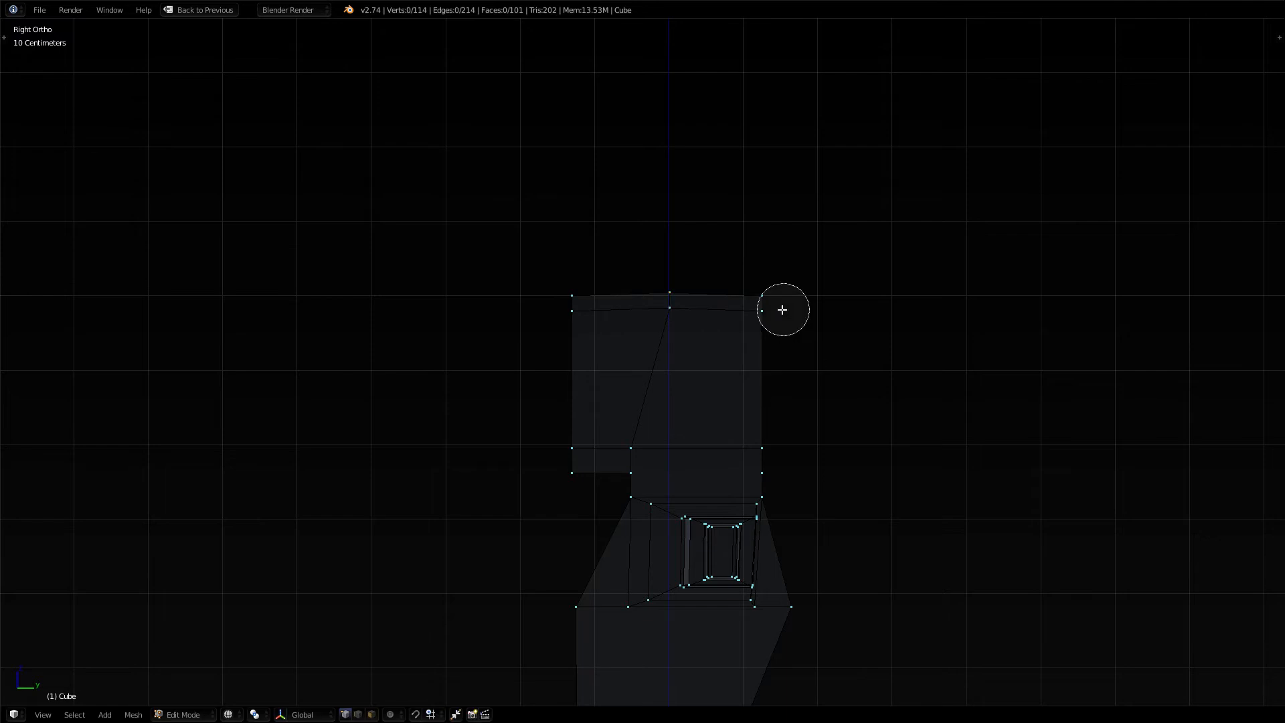
key("g")
left_click(826, 398)
key("a")
Move the top vertices at the front of the head about 1.4 cm back and 2 cm down
key("c")
left_click(571, 302)
right_click(524, 353)
key("g")
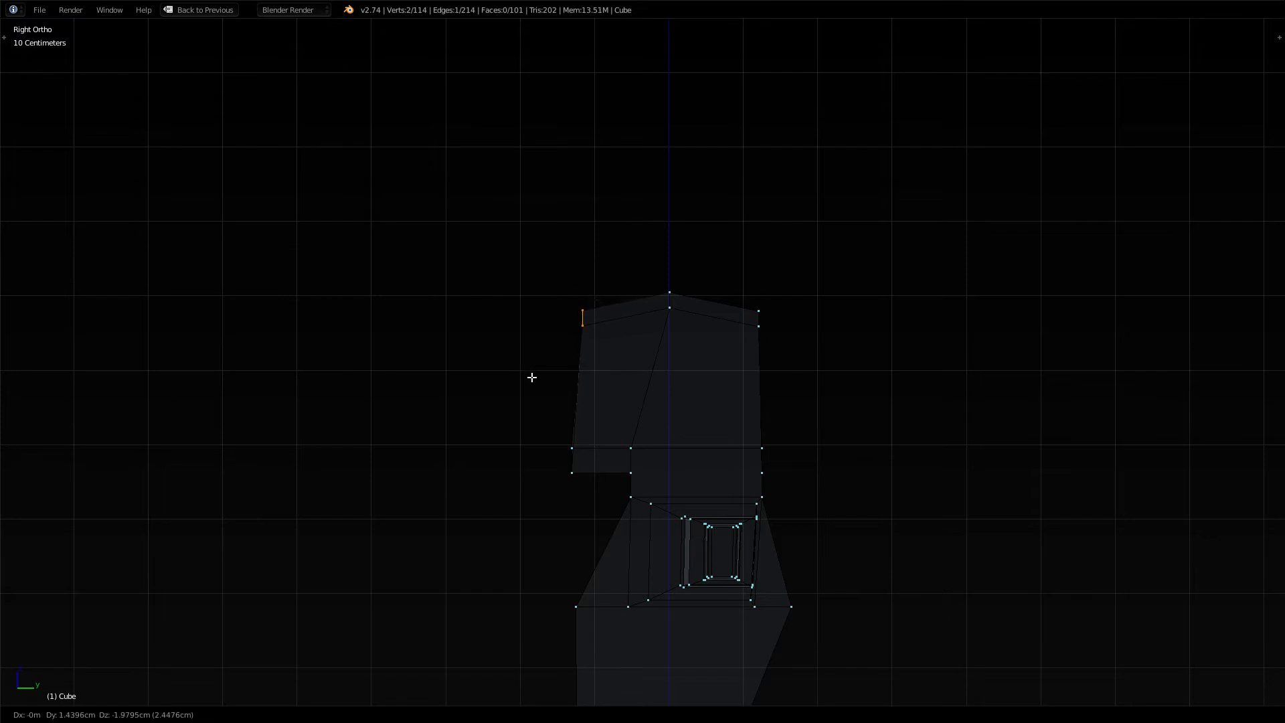
left_click(530, 374)
key("a")
key("z")
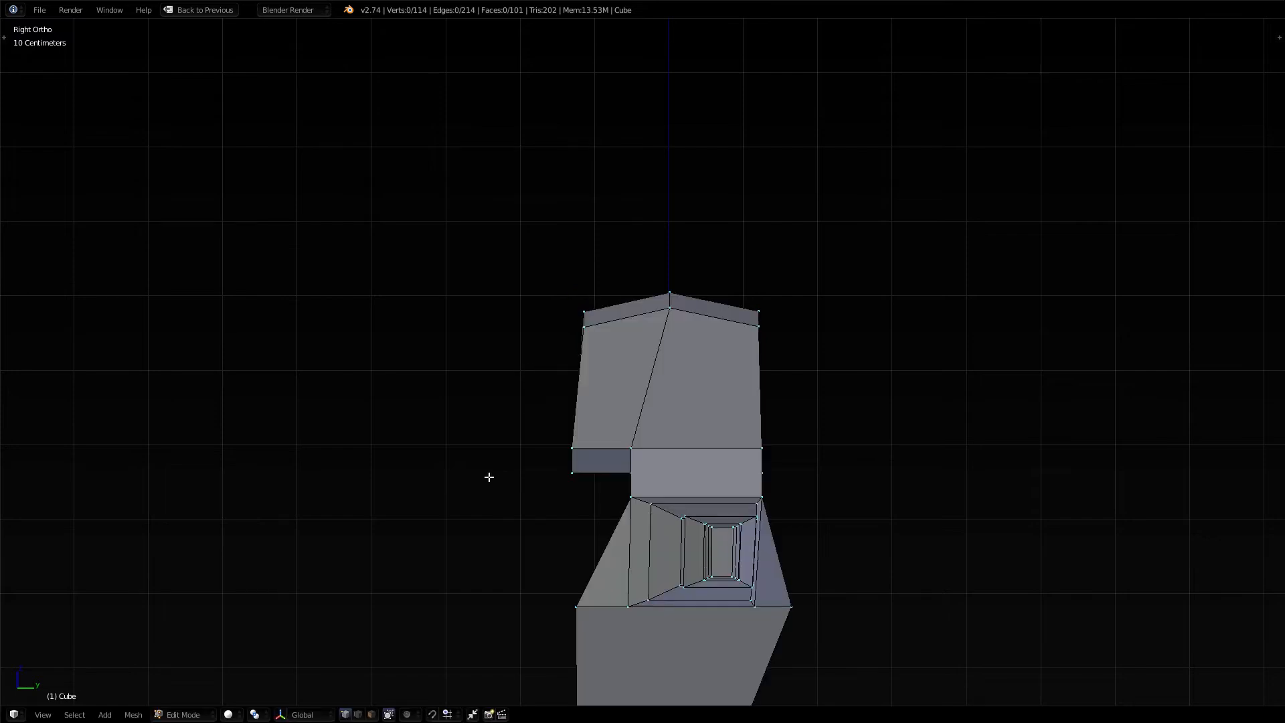
Examine the reshaped head and the whole character from several angles in shaded display
scroll(485, 479, "up", 2)
middle_click_drag(476, 505, 583, 559)
scroll(581, 512, "down", 2)
scroll(582, 558, "down", 7)
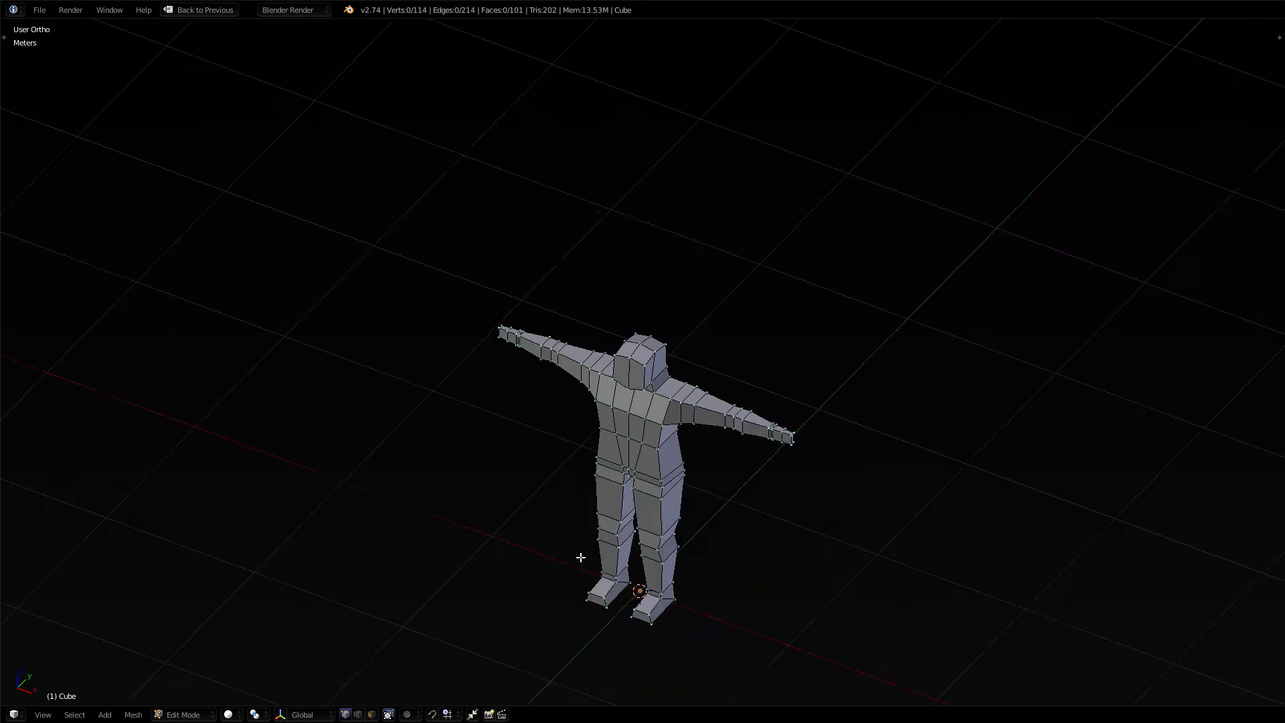
scroll(581, 557, "up", 6)
middle_click_drag(568, 547, 474, 496)
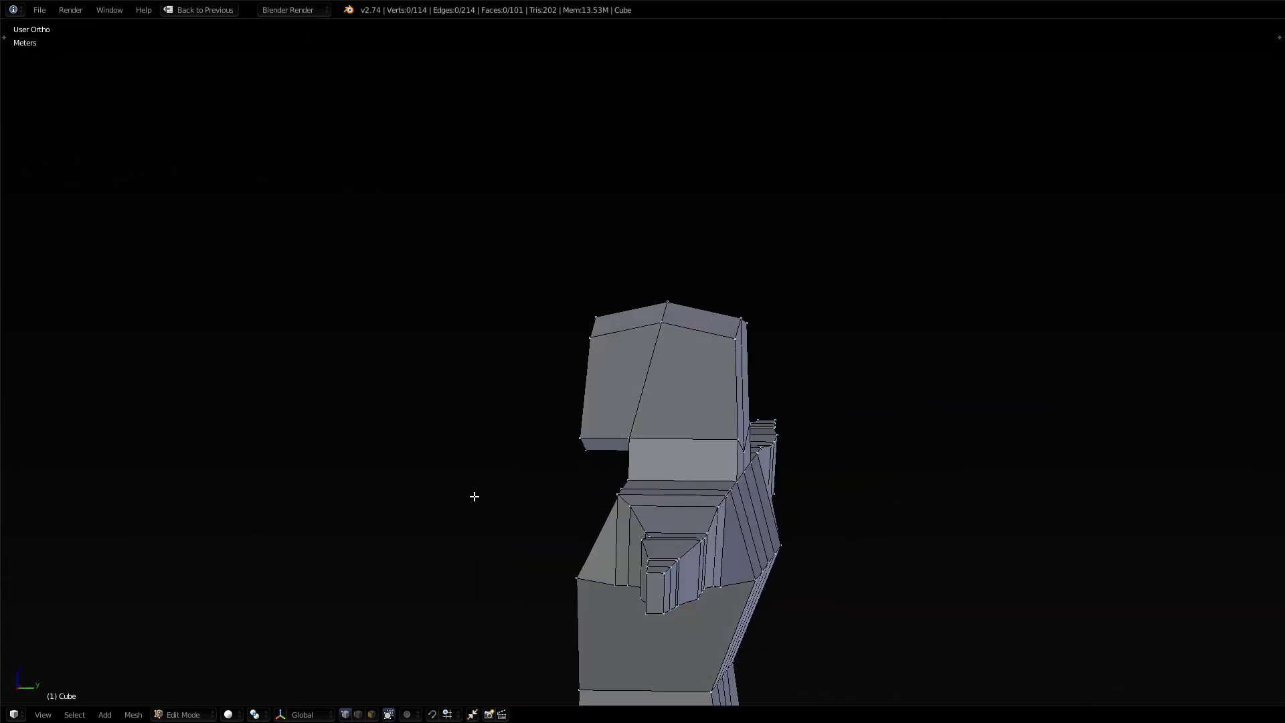
middle_click_drag(711, 464, 921, 470)
scroll(648, 516, "up", 2)
scroll(783, 511, "down", 10)
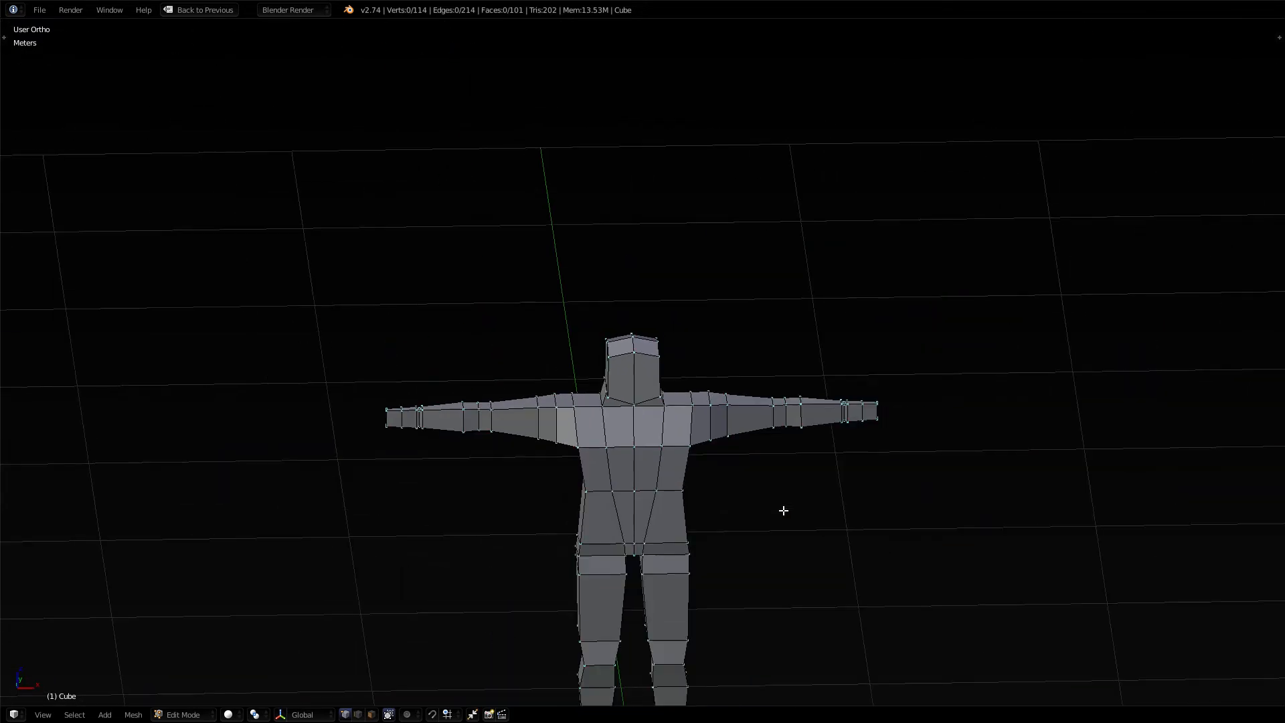
key("KP_5")
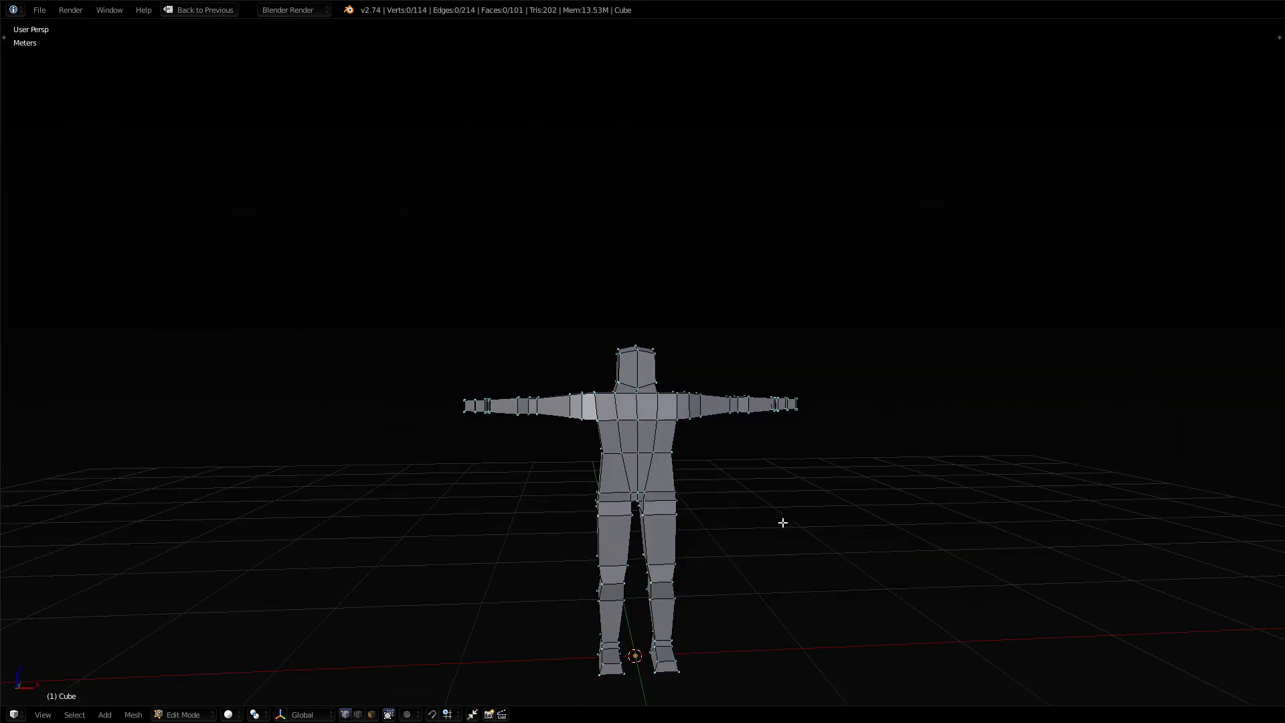
key("Home")
middle_click_drag(756, 365, 716, 387)
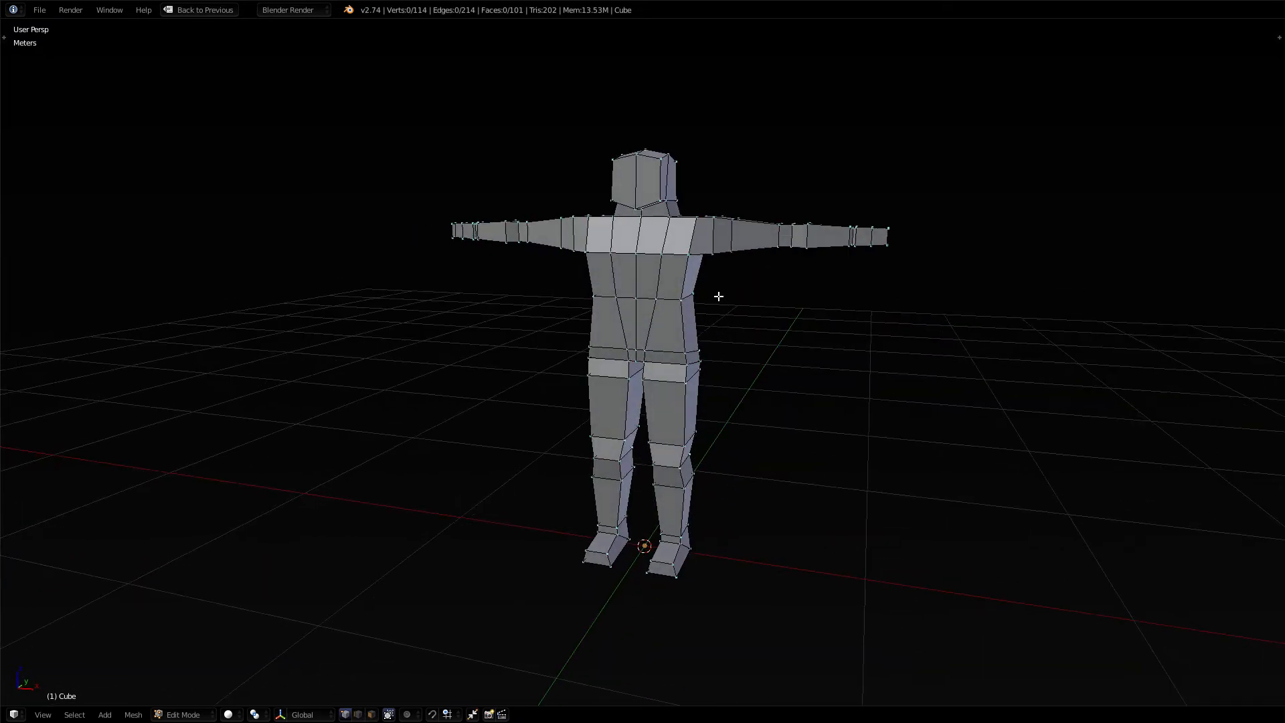
middle_click_drag(644, 265, 702, 269)
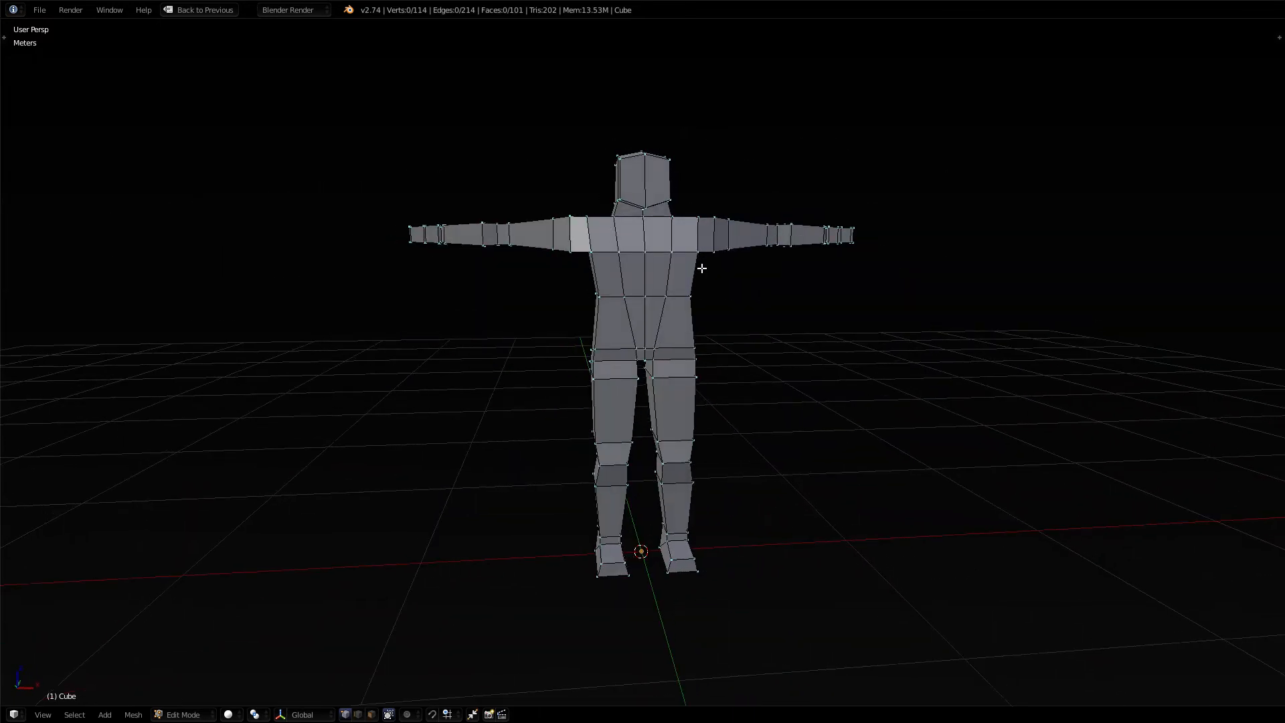
In front wireframe view, lower the centre vertices at the base of the neck along the global Z axis
key("KP_1")
key("KP_5")
key("z")
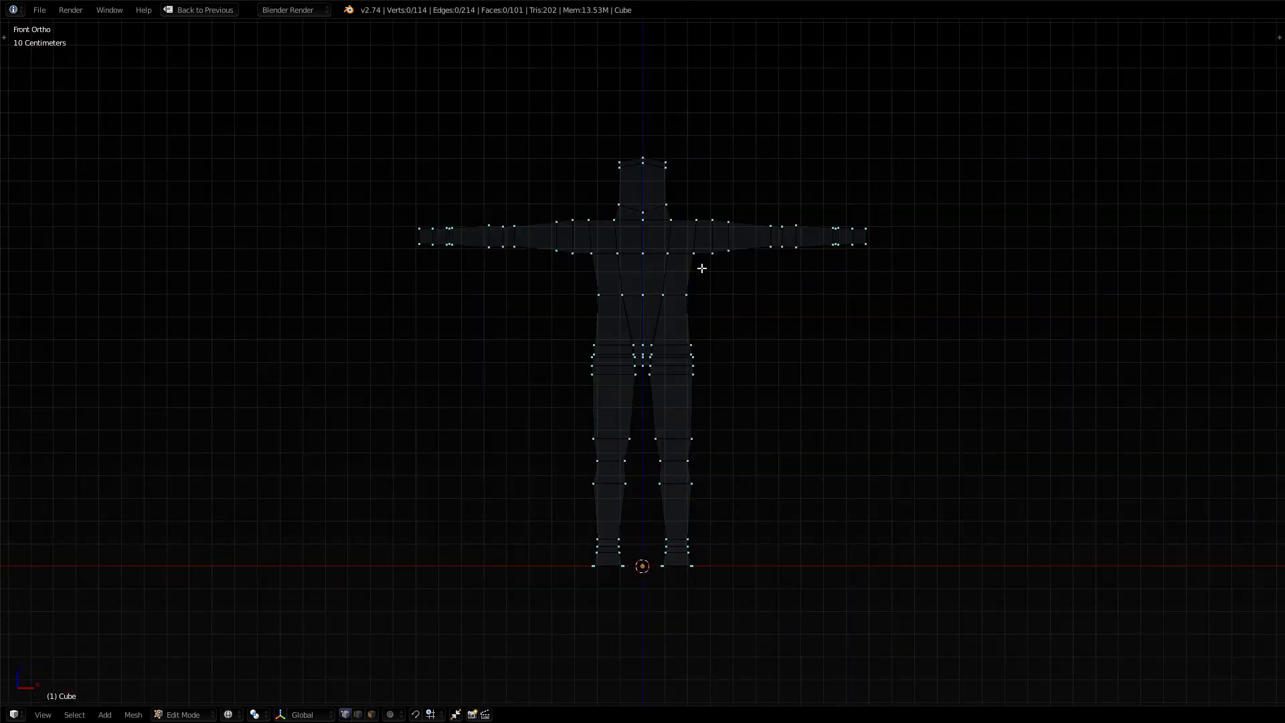
scroll(701, 269, "up", 5)
middle_click_drag(694, 259, 757, 618, "shift")
middle_click_drag(742, 489, 695, 649, "shift")
key("c")
left_click(616, 419)
right_click(616, 419)
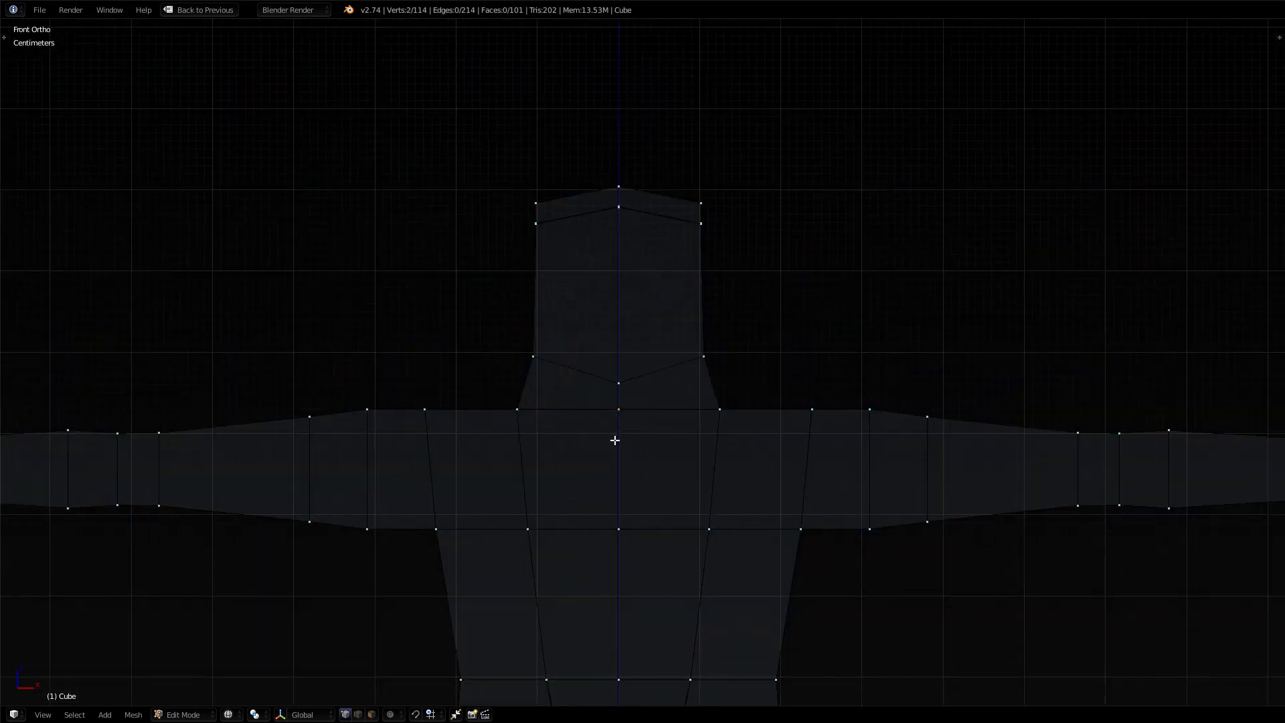
key("g")
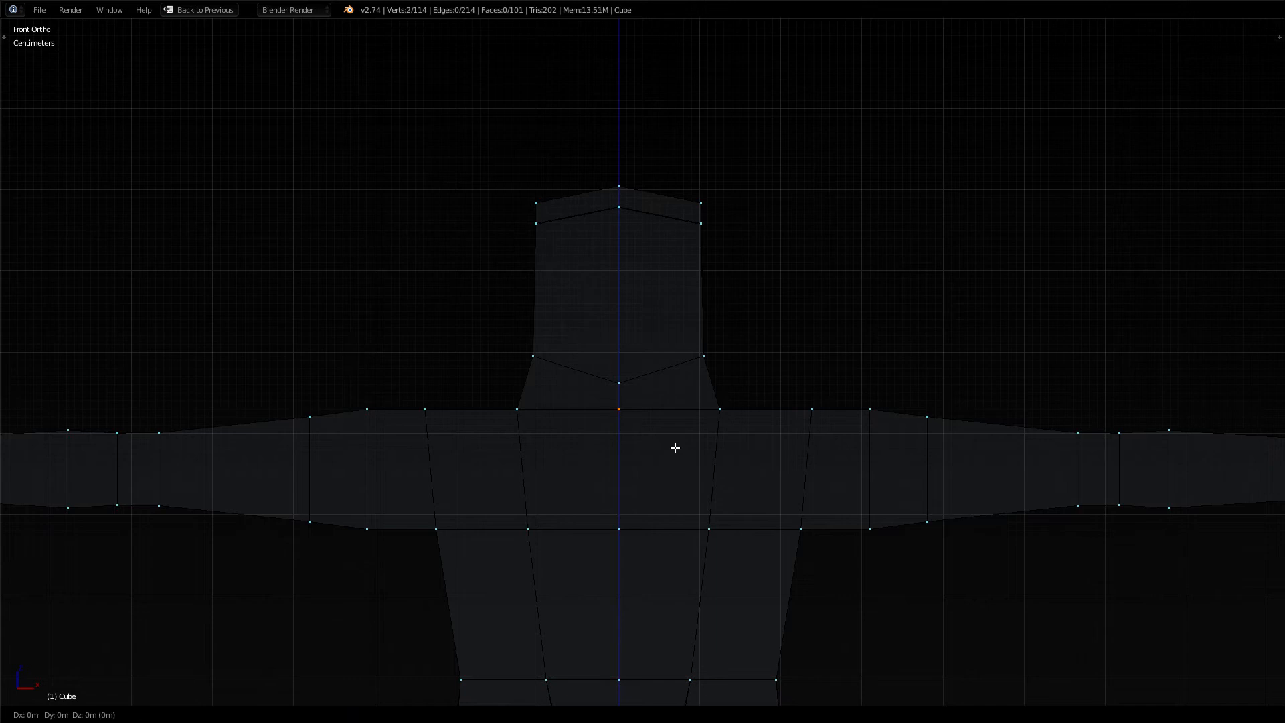
key("z")
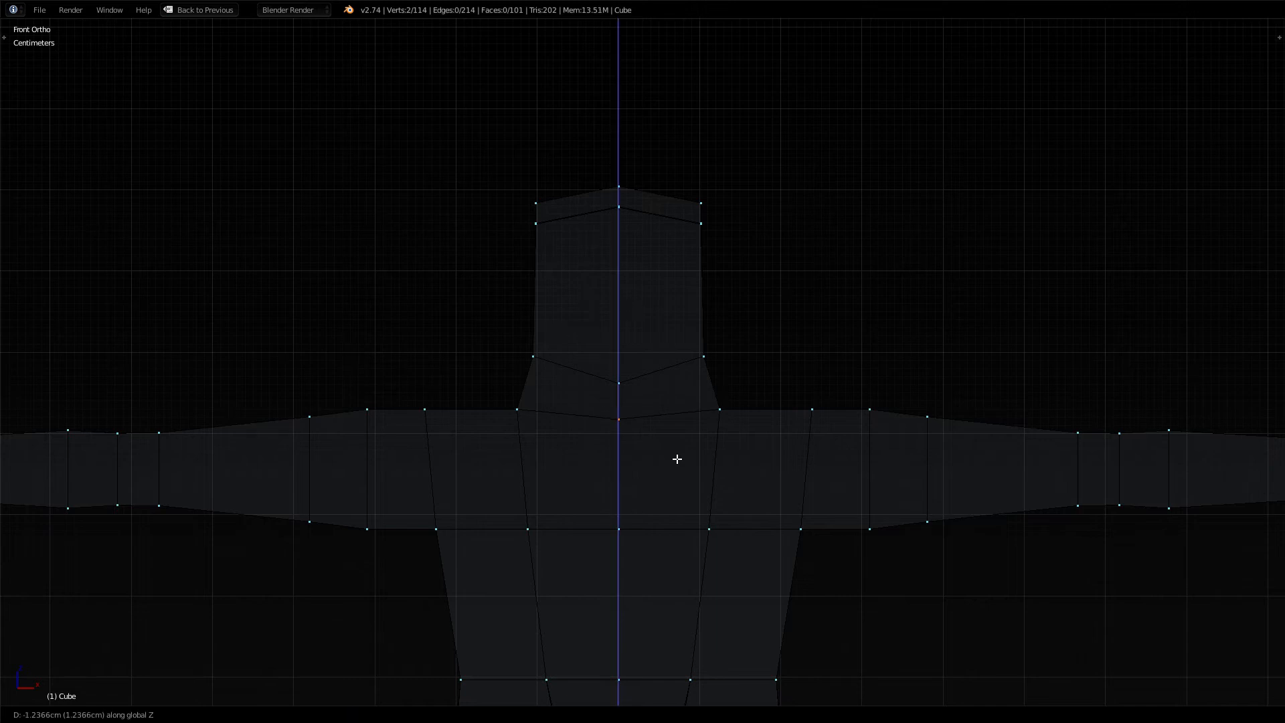
left_click(677, 467)
Move the outer vertices at the base of the neck inward and slightly down, then clear the selection
key("c")
left_click(720, 419)
right_click(720, 419)
key("g")
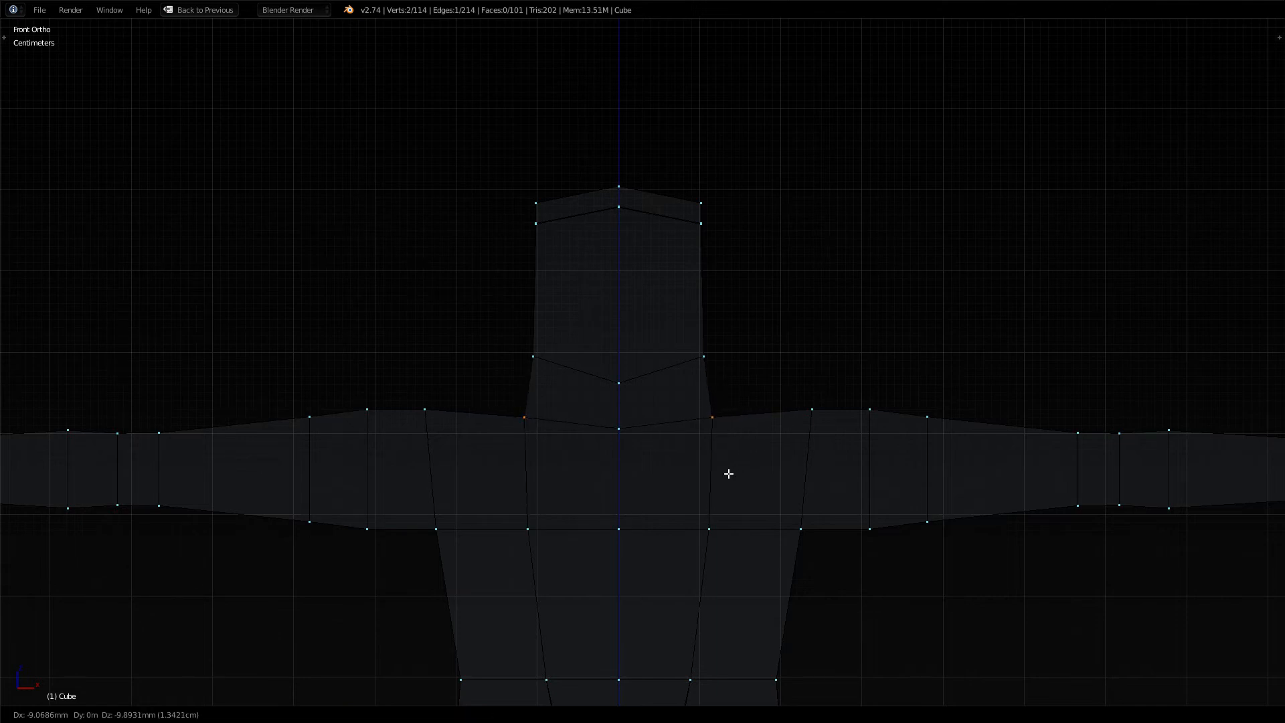
left_click(722, 472)
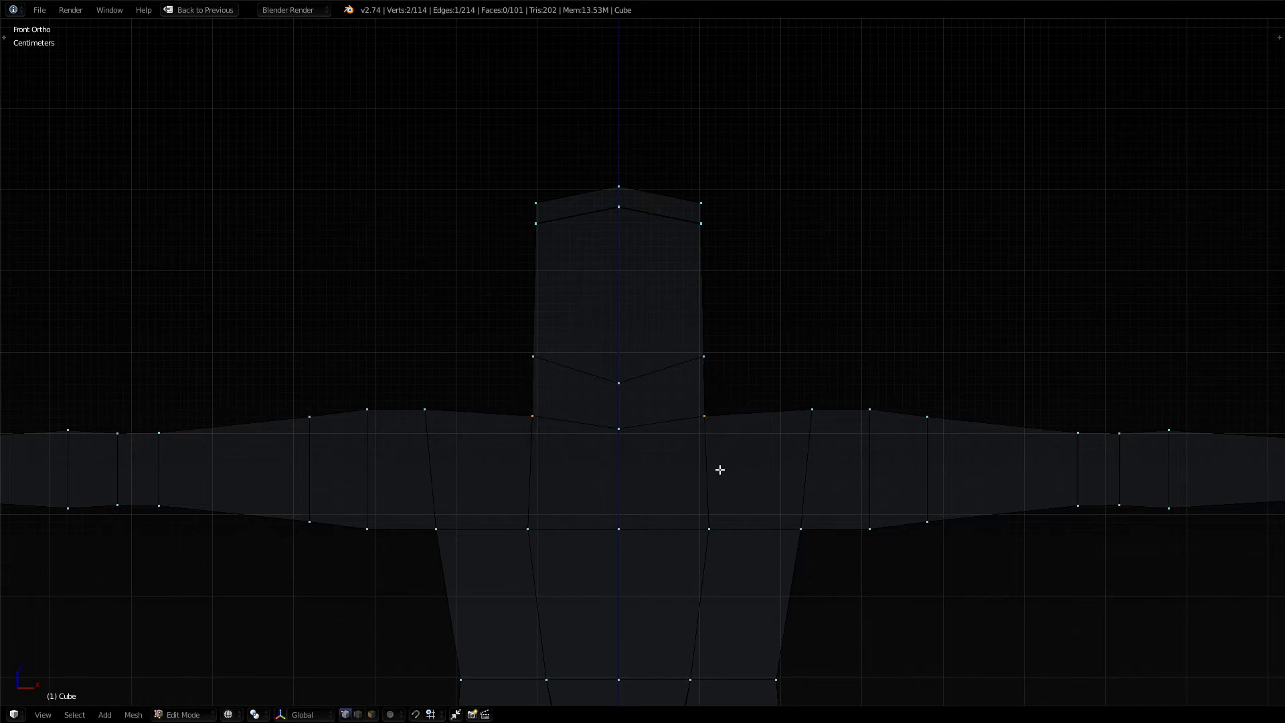
key("a")
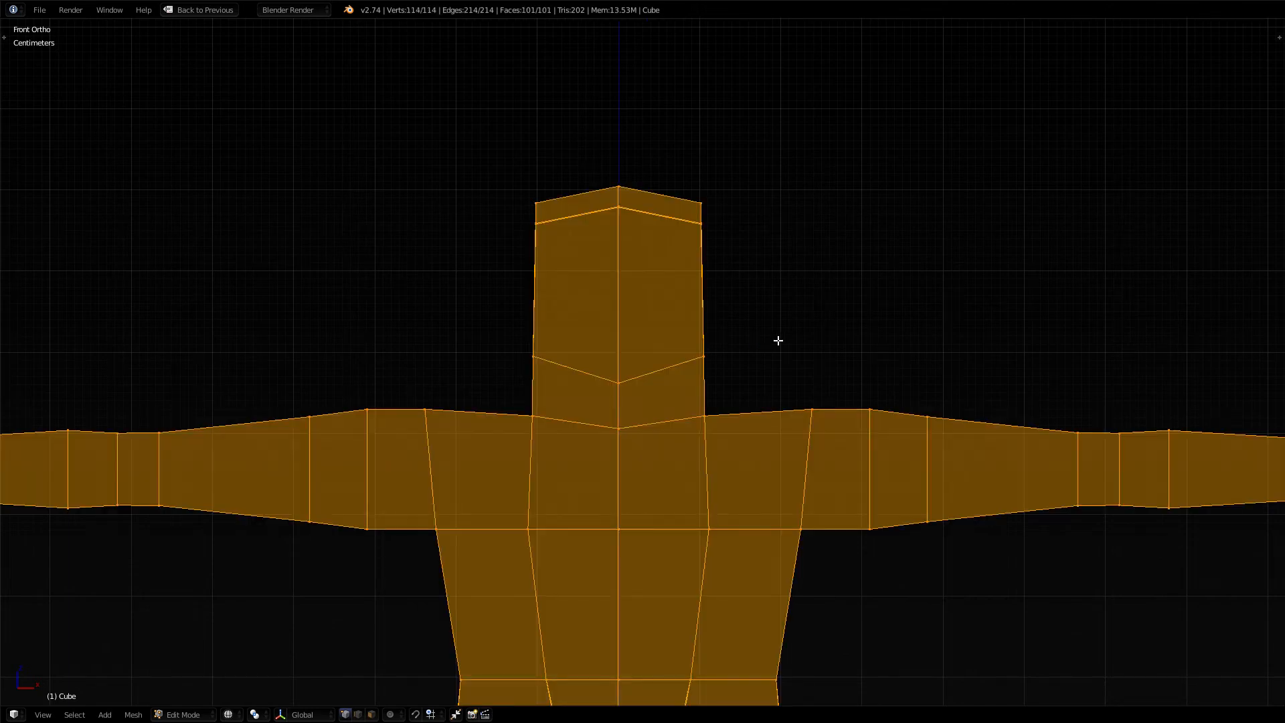
key("z")
key("z")
key("a")
Move the vertical edge at the back centre of the neck backward about 1.1 cm along the global Y axis
key("KP_5")
middle_click_drag(786, 339, 905, 370)
key("z")
mouse_move(801, 376)
middle_mouse_down()
mouse_move(847, 395)
mouse_move(812, 351)
mouse_move(875, 375)
mouse_move(895, 358)
mouse_move(852, 340)
mouse_move(884, 344)
middle_mouse_up()
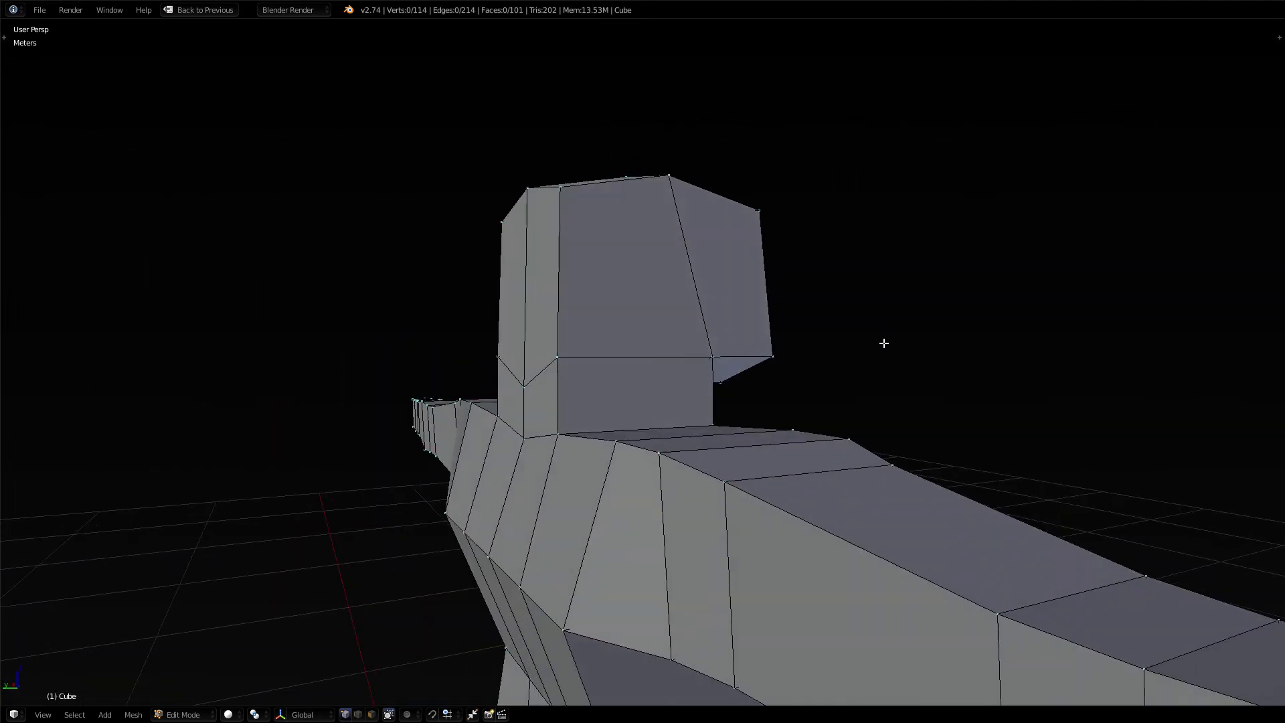
right_click(521, 437, "shift")
key("g")
key("y")
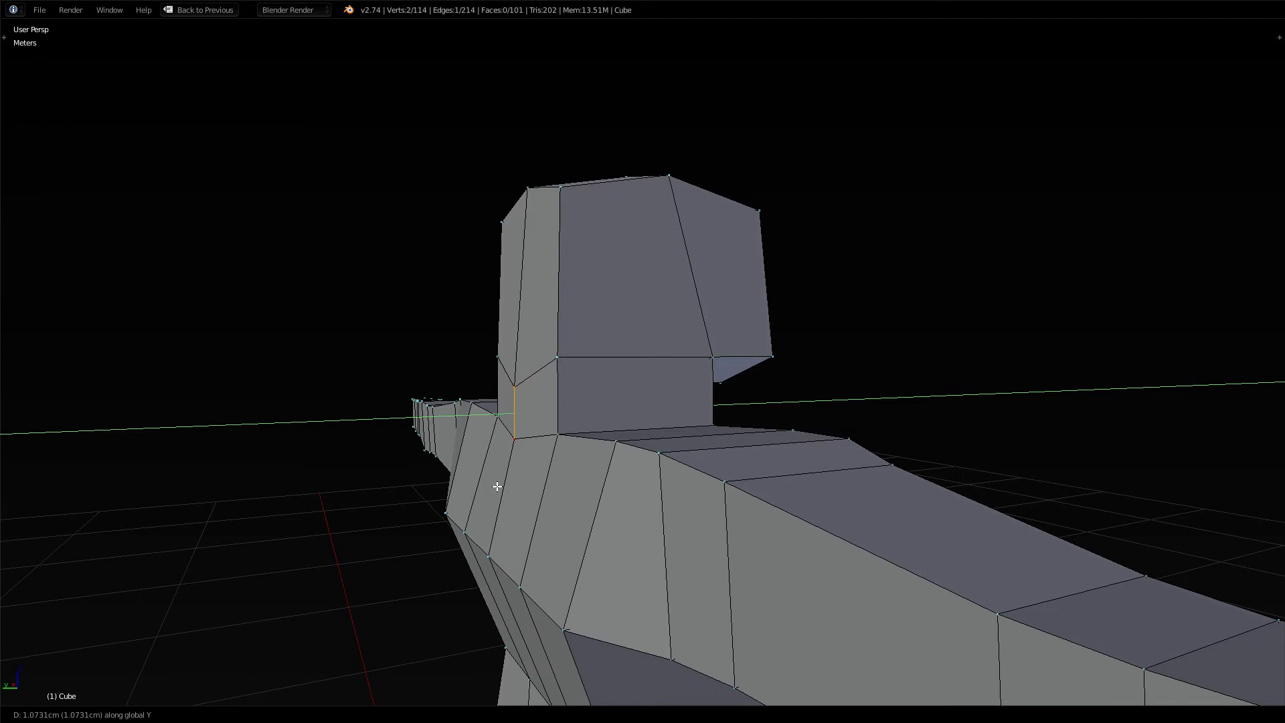
left_click(496, 486)
key("a")
Select the three back corner vertices running from neck base to head top and shift them slightly forward along global Y
middle_click_drag(497, 488, 653, 518)
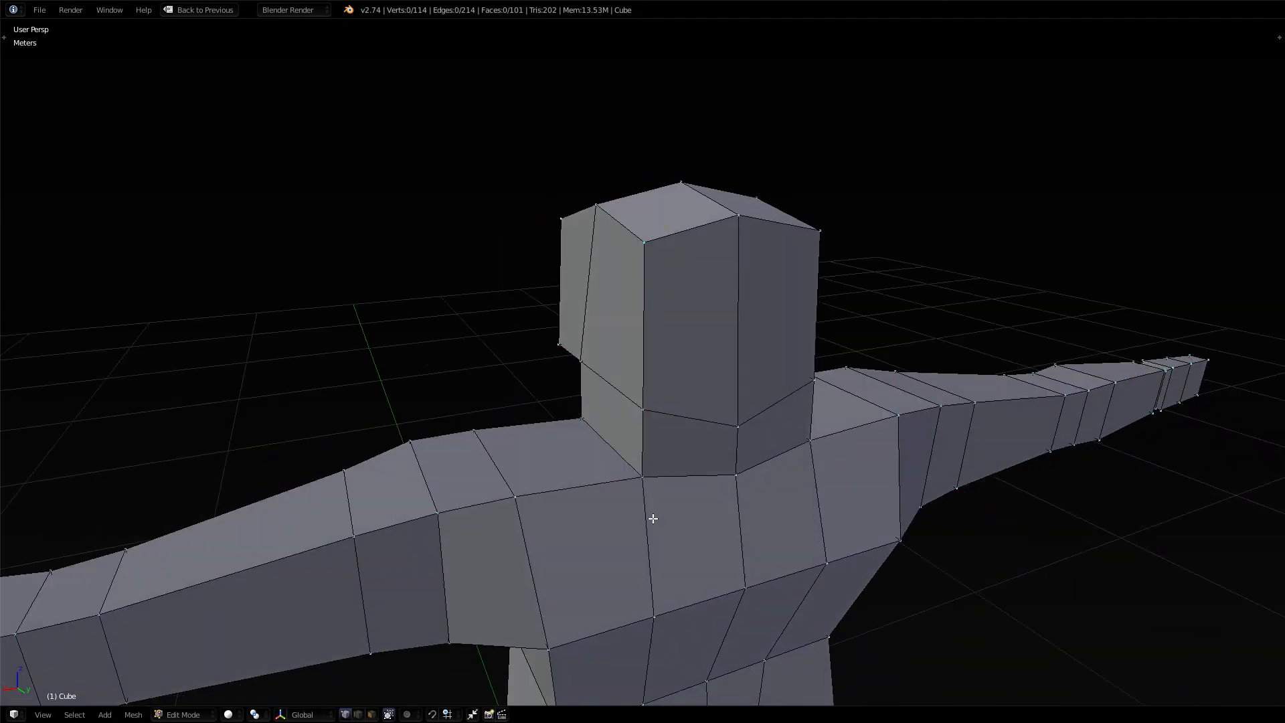
right_click(654, 419, "shift")
right_click(643, 241, "shift")
middle_click_drag(677, 451, 755, 460)
key("g")
key("y")
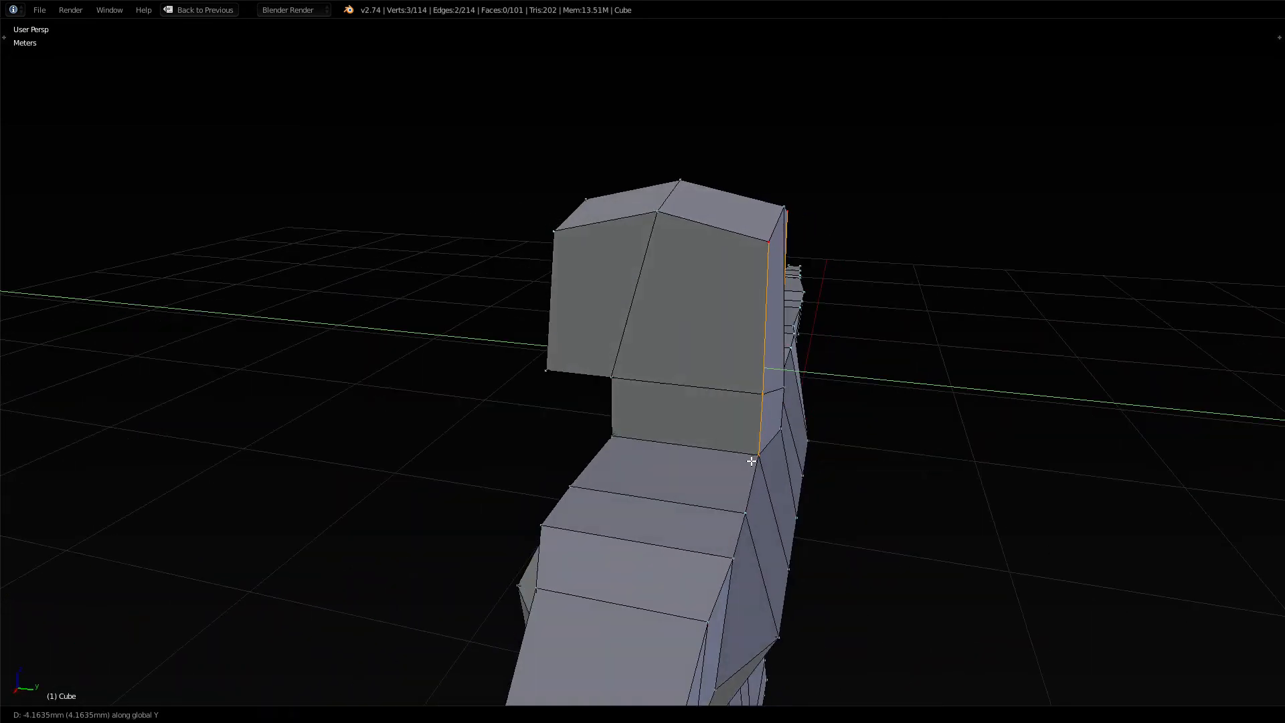
left_click(745, 461)
Move the top back corner vertex of the head slightly further forward along the global Y axis
right_click(745, 248)
key("g")
key("y")
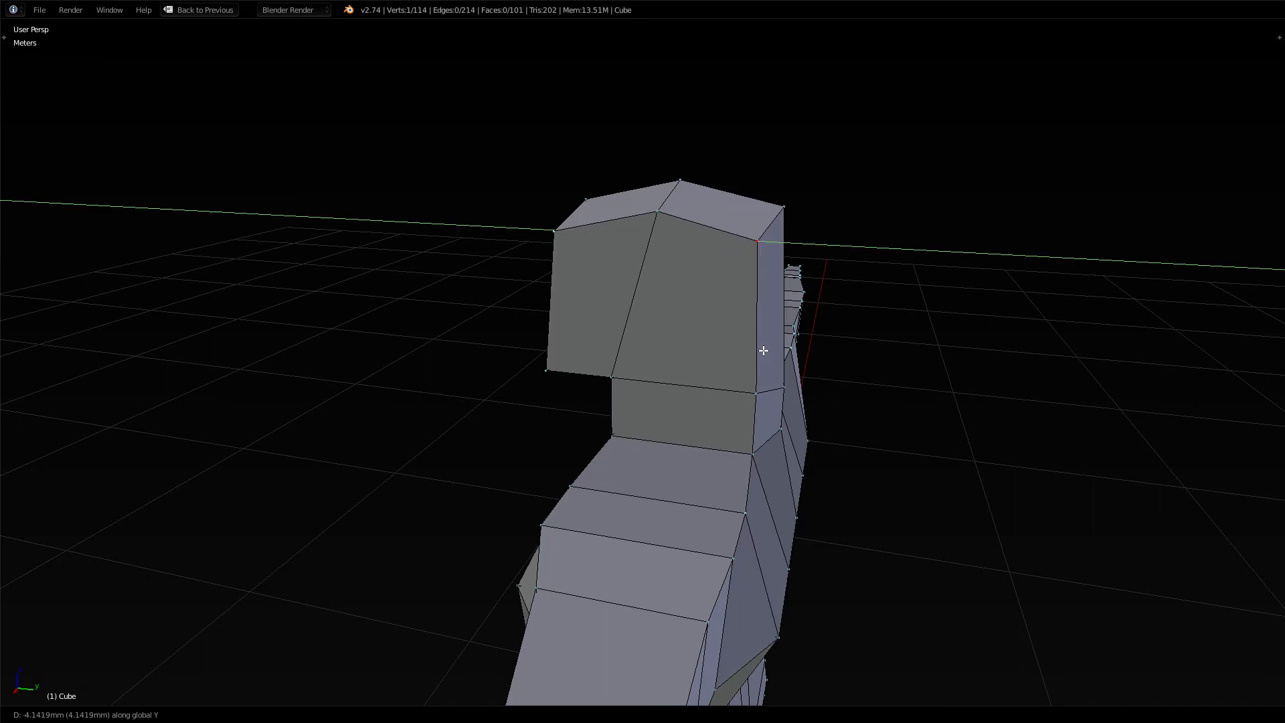
left_click(755, 350)
key("a")
Move the outer front vertical edge of the head backward about 9 mm along global Y, and clear the selection
middle_click_drag(814, 367, 548, 356)
right_click(652, 304)
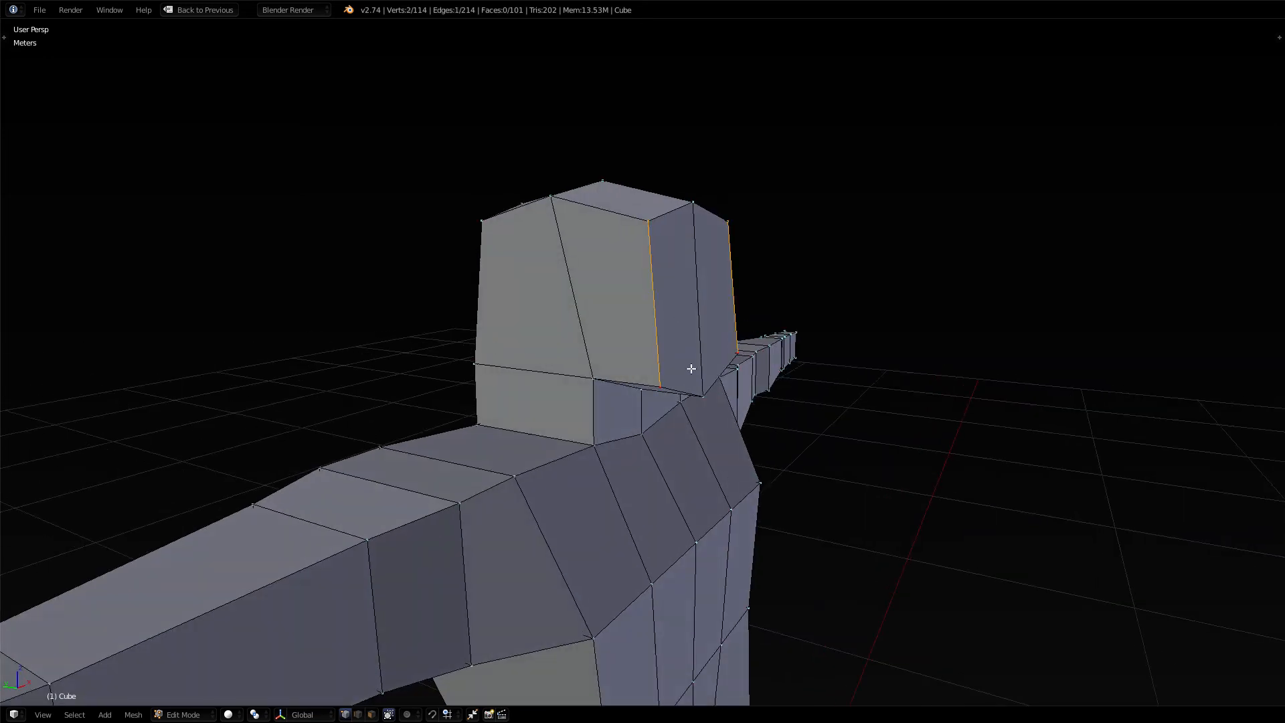
key("g")
key("y")
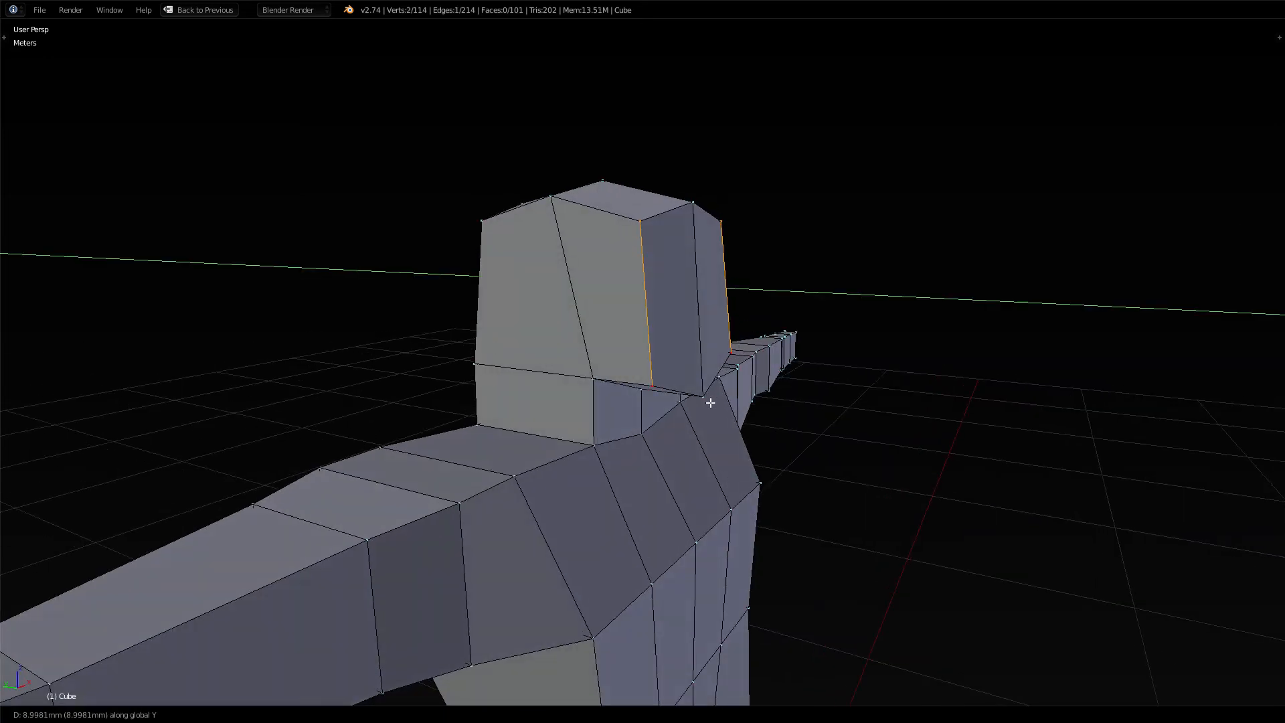
left_click(709, 403)
key("a")
Shift the outer front vertical edge of the face further backward along global Y to widen the bevelled look of the face
middle_click_drag(628, 408, 715, 383)
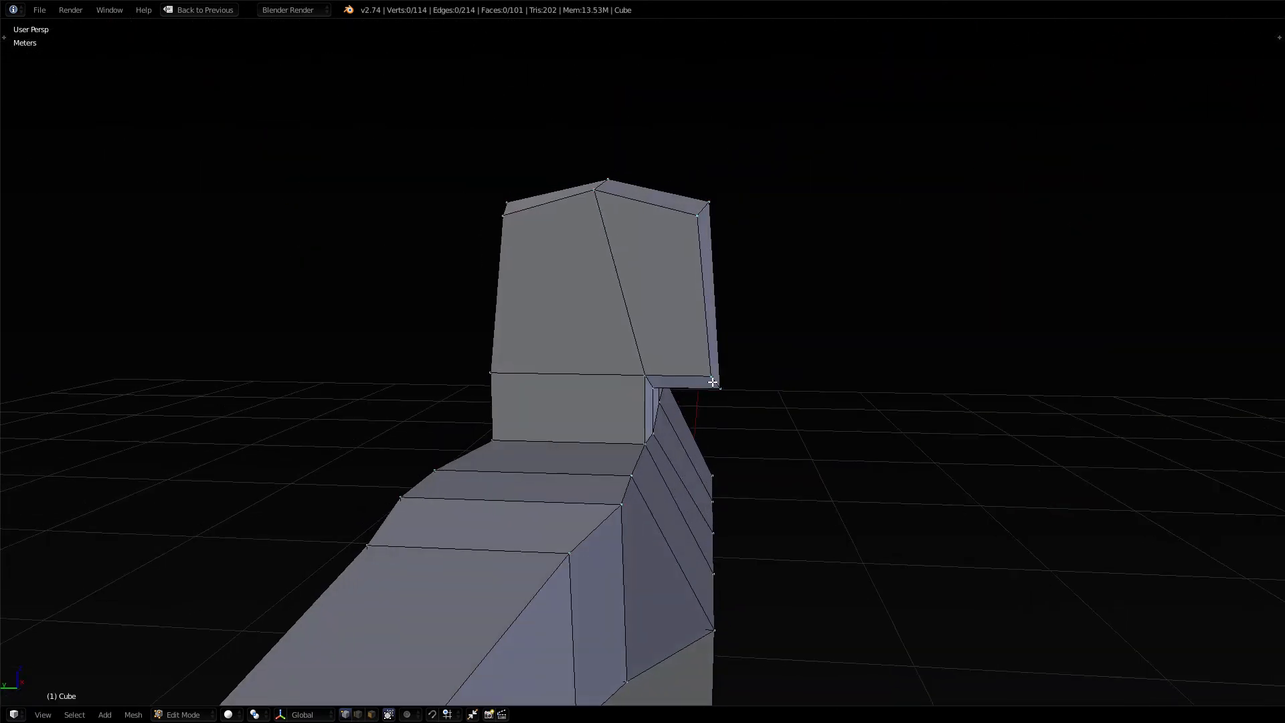
right_click(709, 363)
key("g")
key("y")
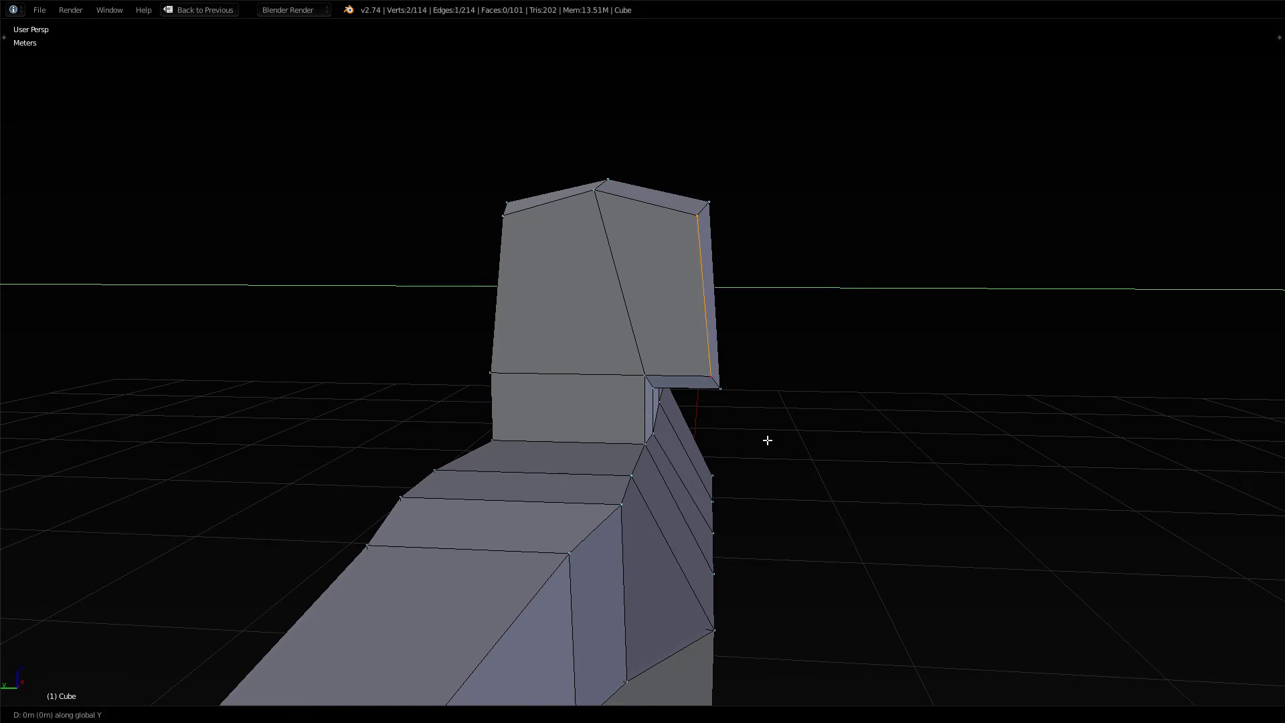
left_click(751, 436)
key("a")
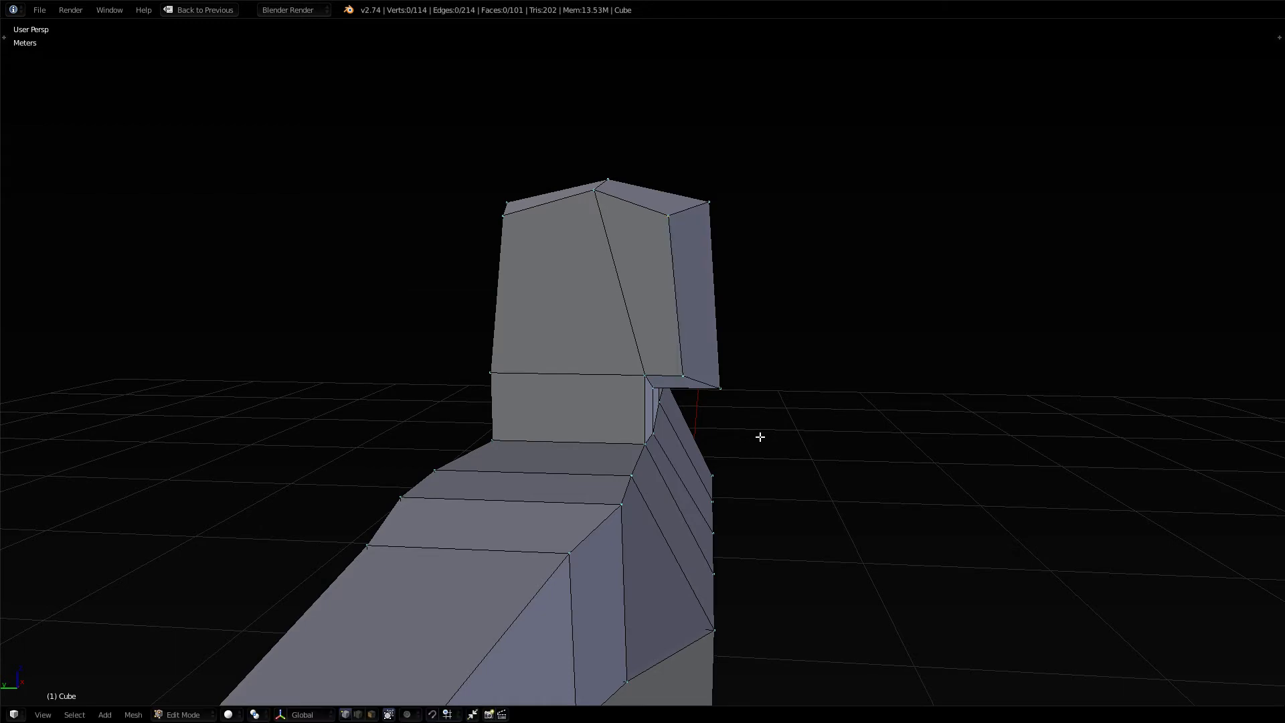
Examine the head's shape from several angles with all its vertices selected in wireframe display
middle_click_drag(755, 372, 708, 435)
middle_click_drag(607, 391, 676, 357)
middle_click_drag(543, 368, 673, 457)
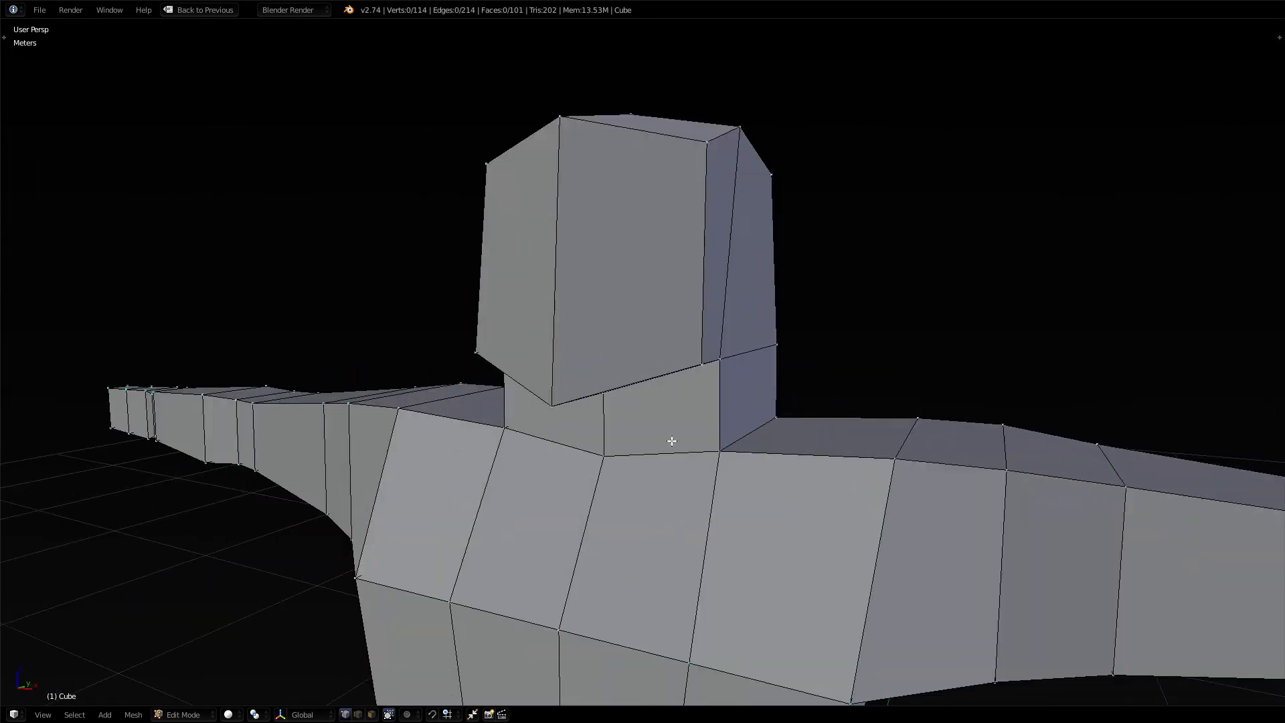
middle_click_drag(753, 388, 795, 339)
key("z")
key("c")
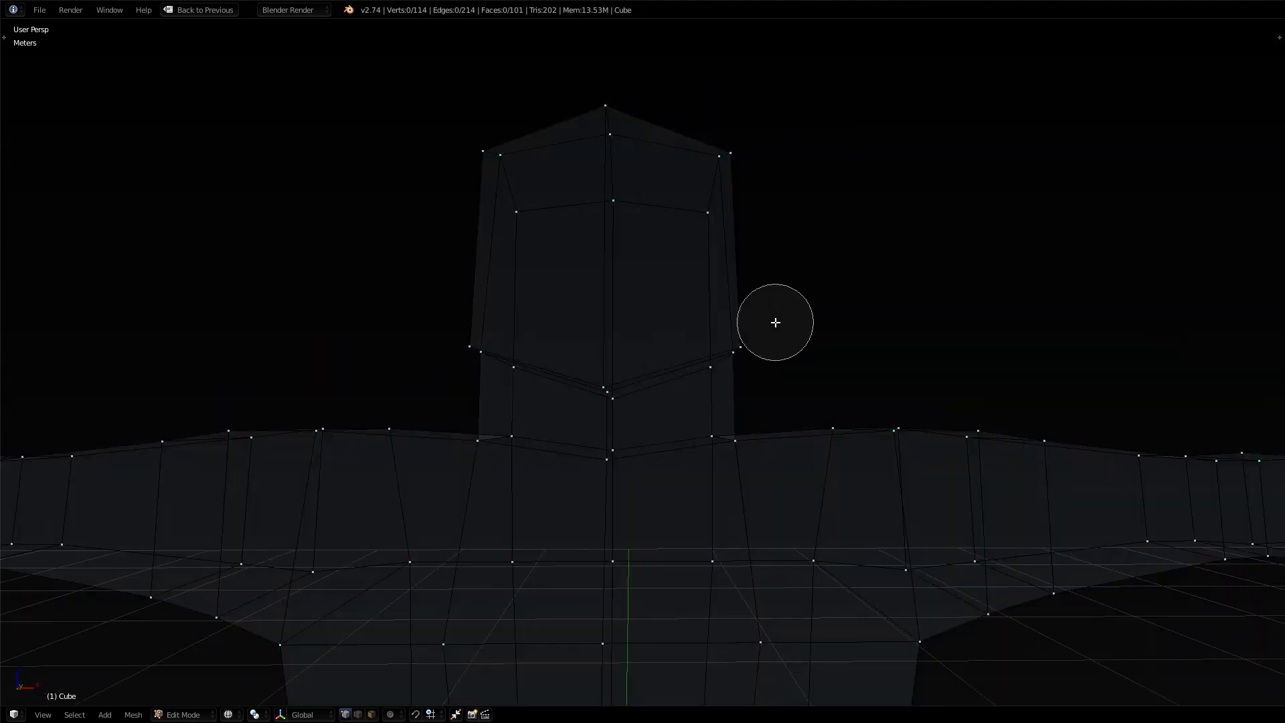
mouse_move(726, 333)
left_mouse_down()
mouse_move(551, 348)
mouse_move(644, 367)
left_mouse_up()
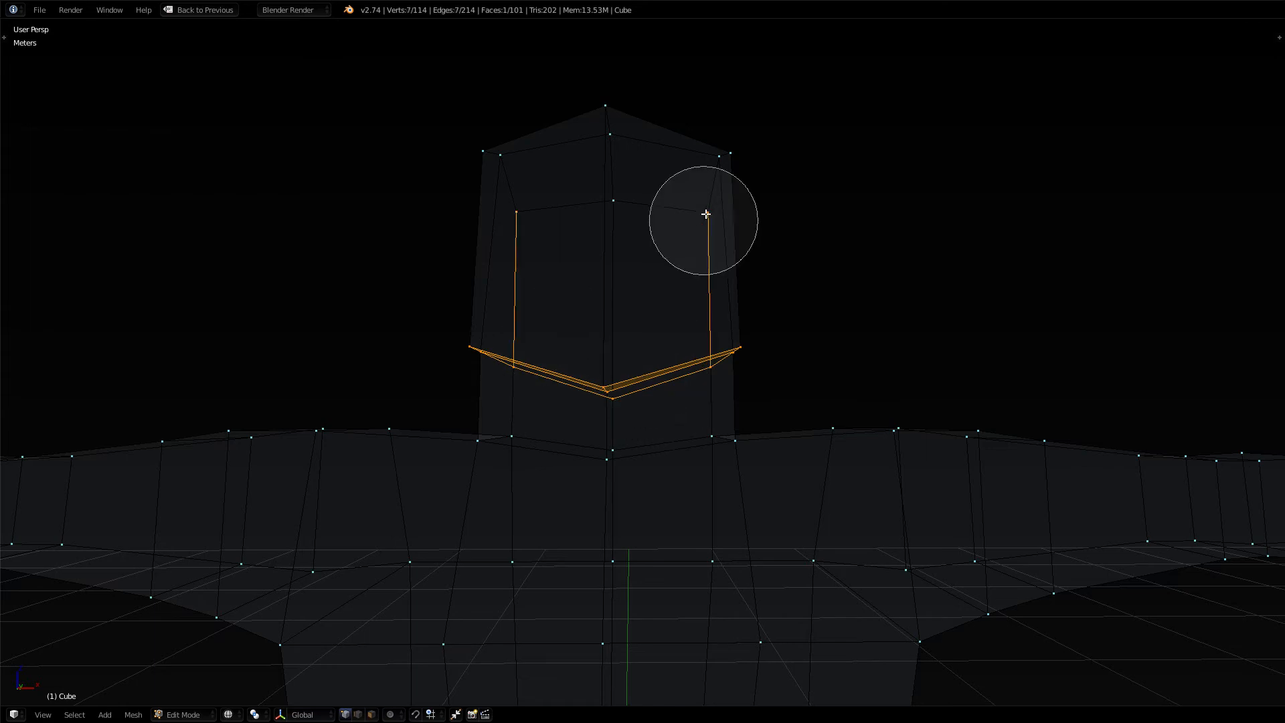
left_click_drag(700, 224, 631, 175)
right_click(605, 163)
middle_click_drag(840, 282, 642, 303)
middle_click_drag(915, 445, 1013, 443)
middle_click_drag(752, 445, 708, 452)
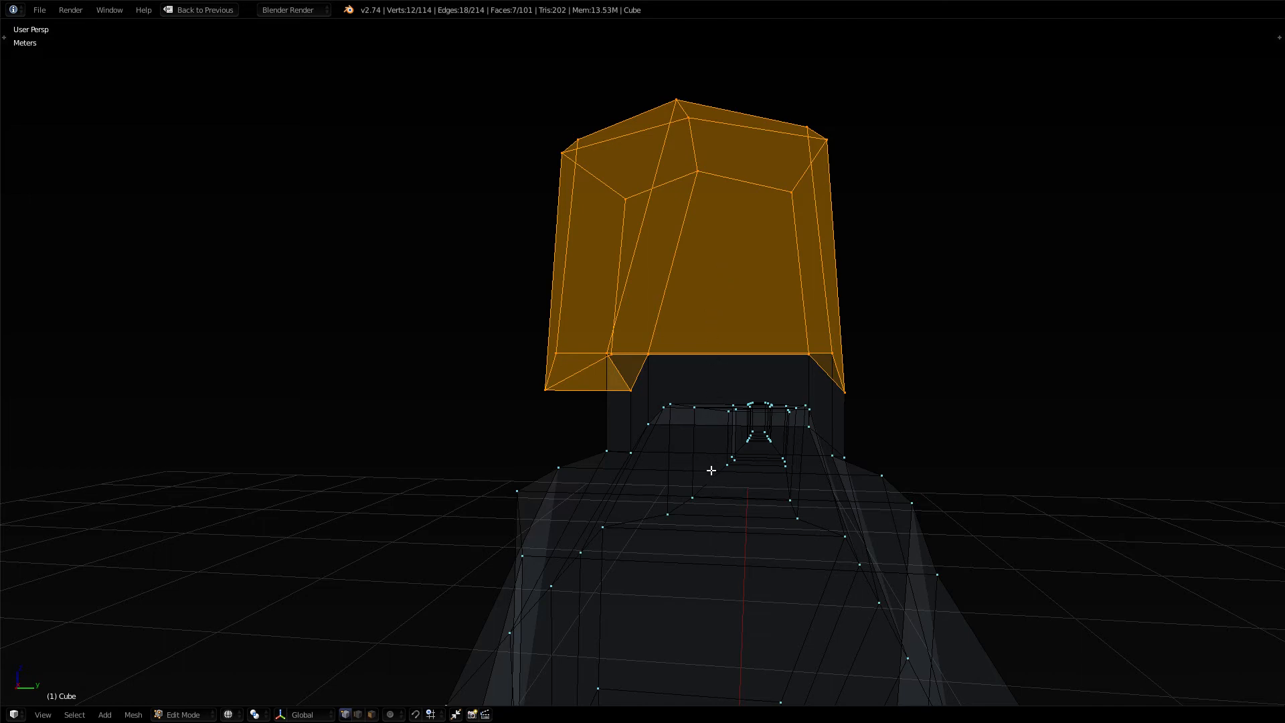
middle_click_drag(672, 287, 714, 266)
middle_click_drag(711, 313, 596, 387)
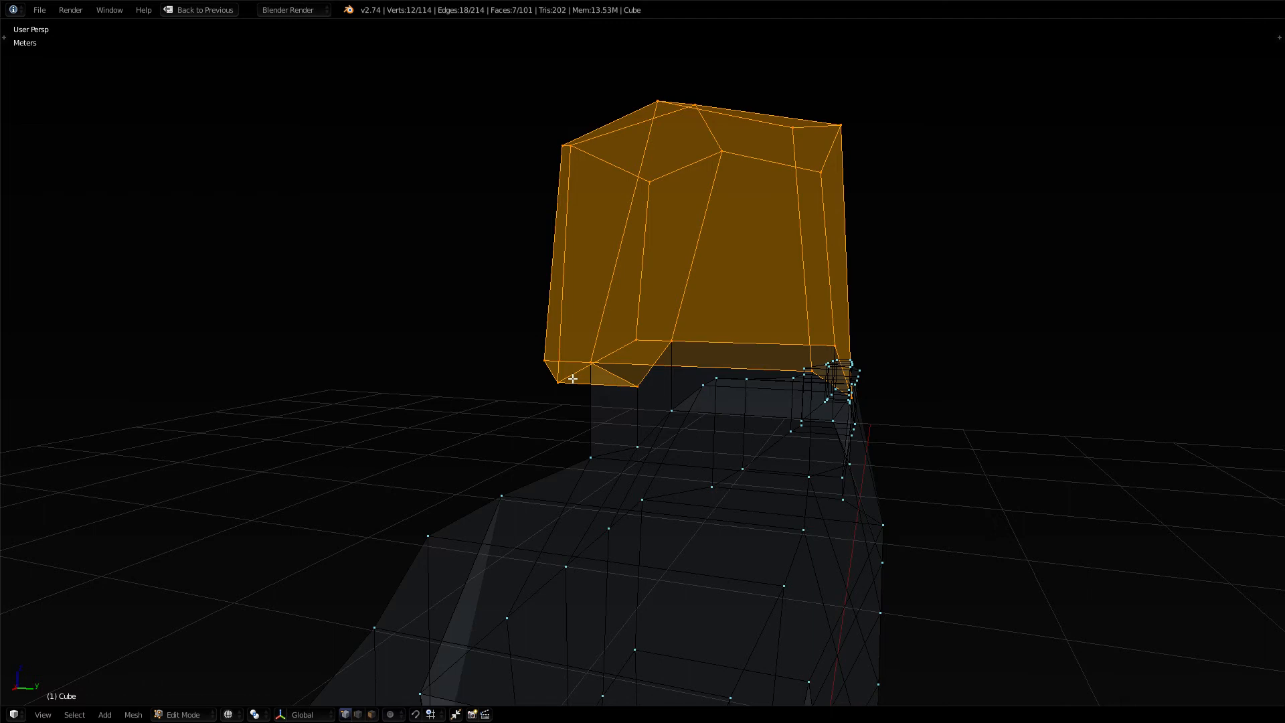
key("a")
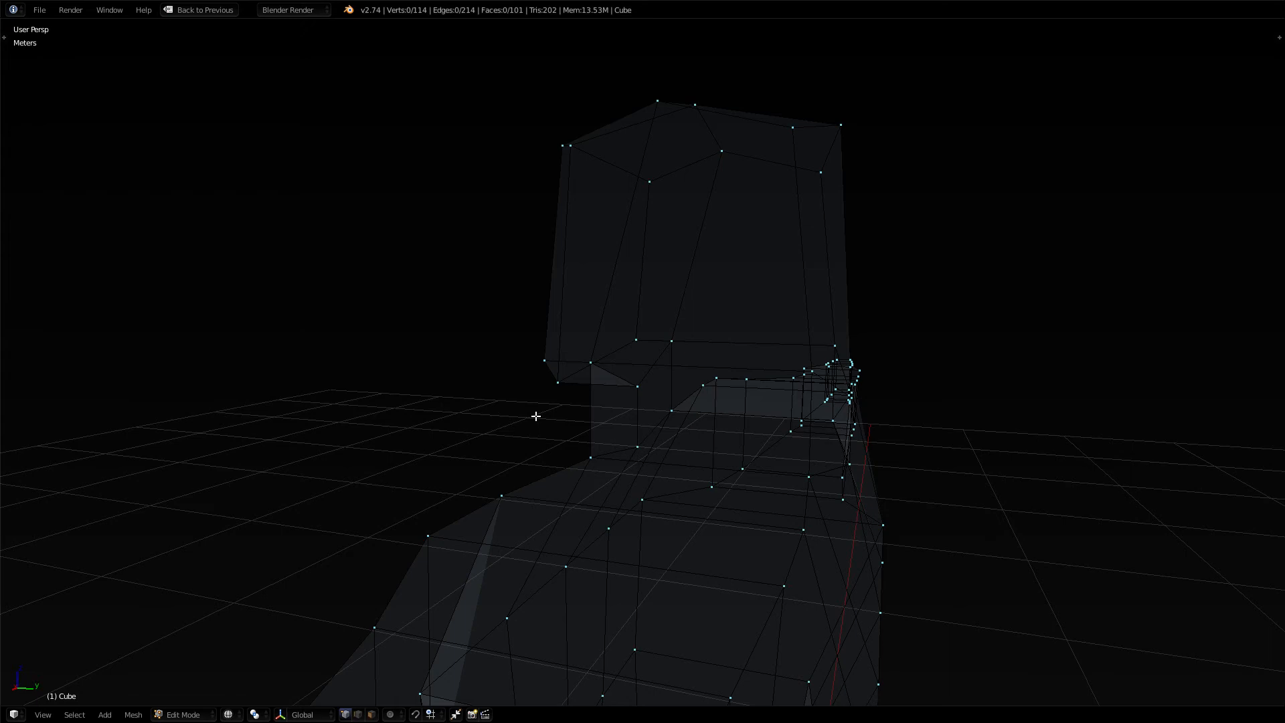
key("a")
key("a")
Raise the front and back centre vertices at the top of the neck about 1.3 cm along global Z
middle_click_drag(533, 416, 661, 372)
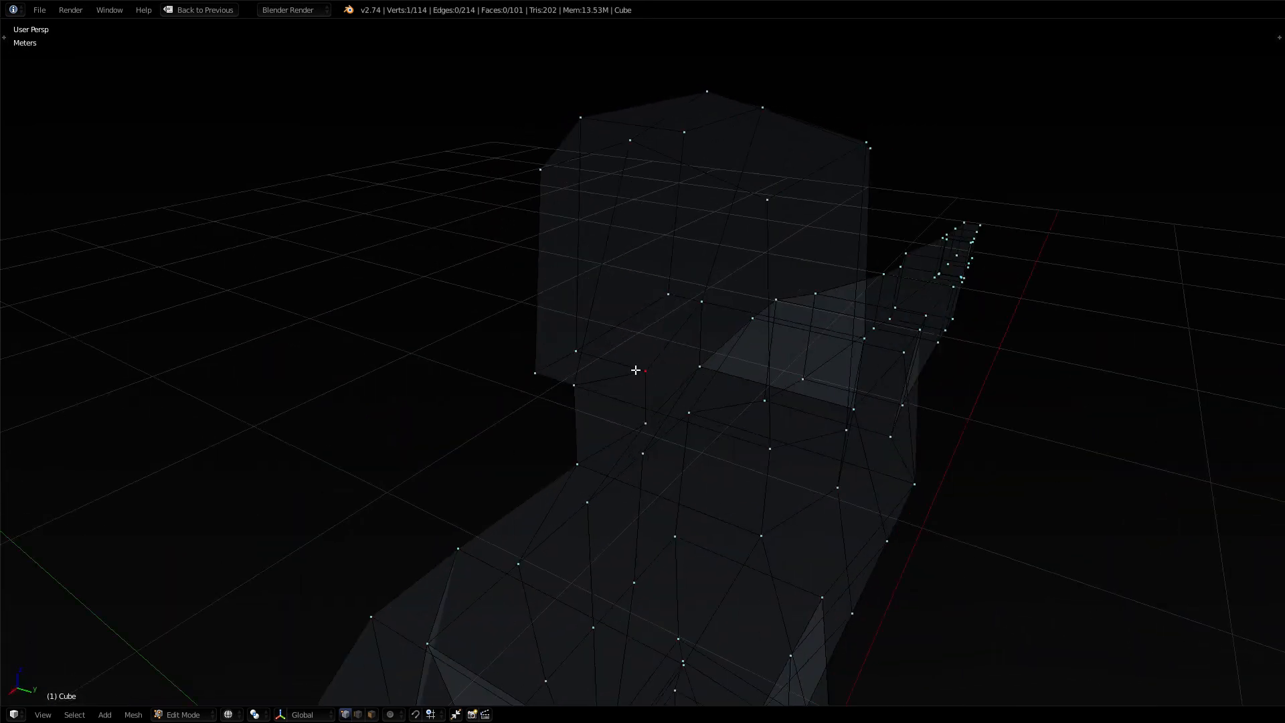
middle_click_drag(820, 472, 714, 468)
right_click(731, 426, "shift")
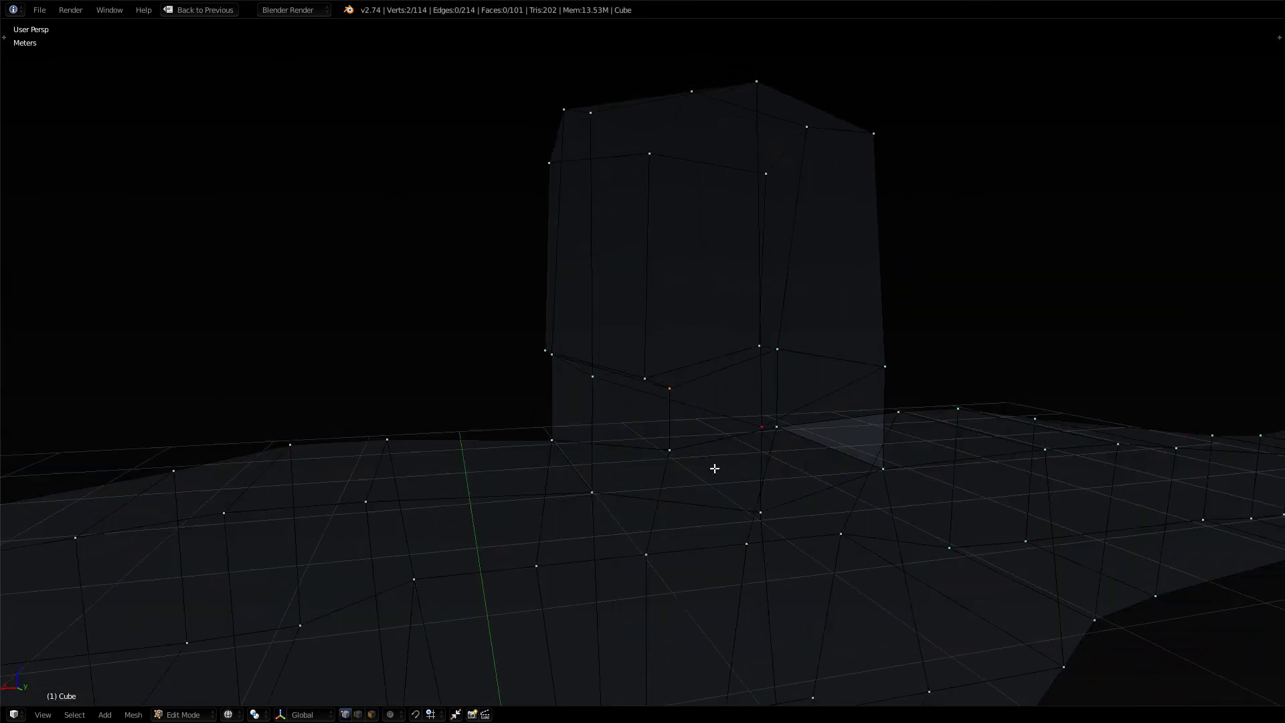
key("g")
key("z")
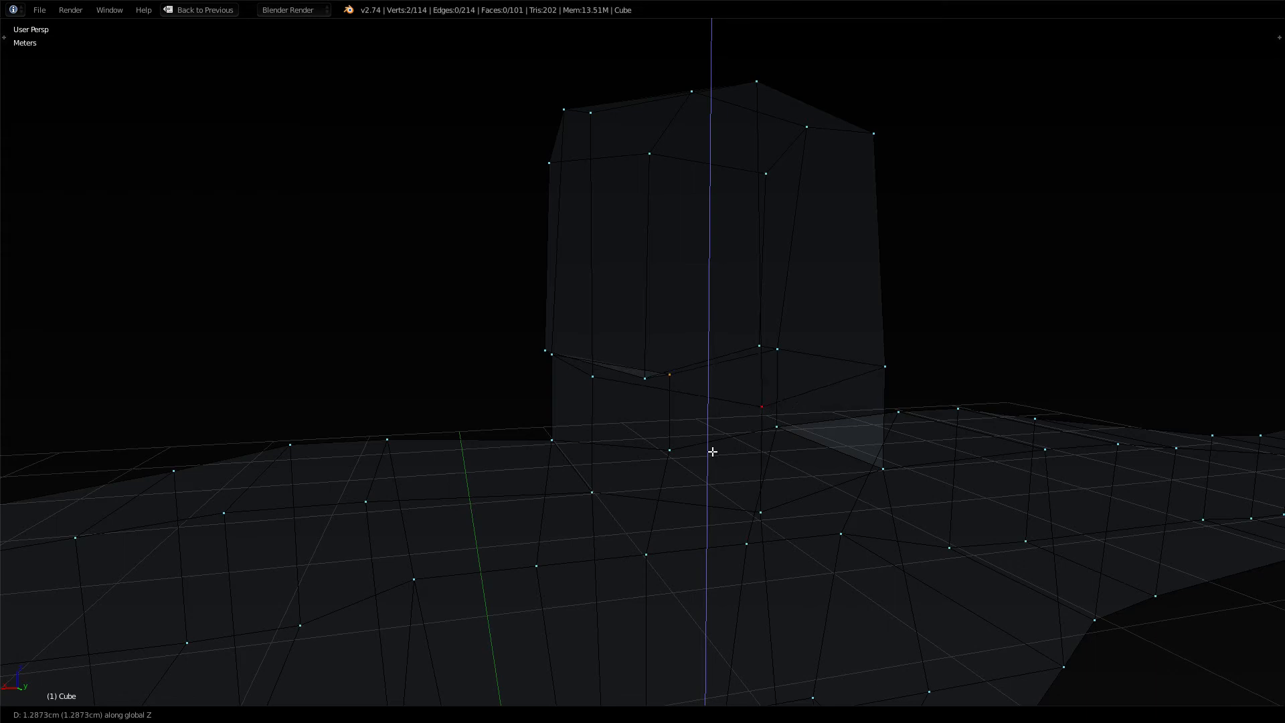
left_click(711, 450)
key("z")
Raise the centre vertex of the chin about 1 cm along global Z
mouse_move(531, 410)
middle_mouse_down()
mouse_move(631, 431)
mouse_move(746, 382)
mouse_move(944, 404)
middle_mouse_up()
right_click(761, 400)
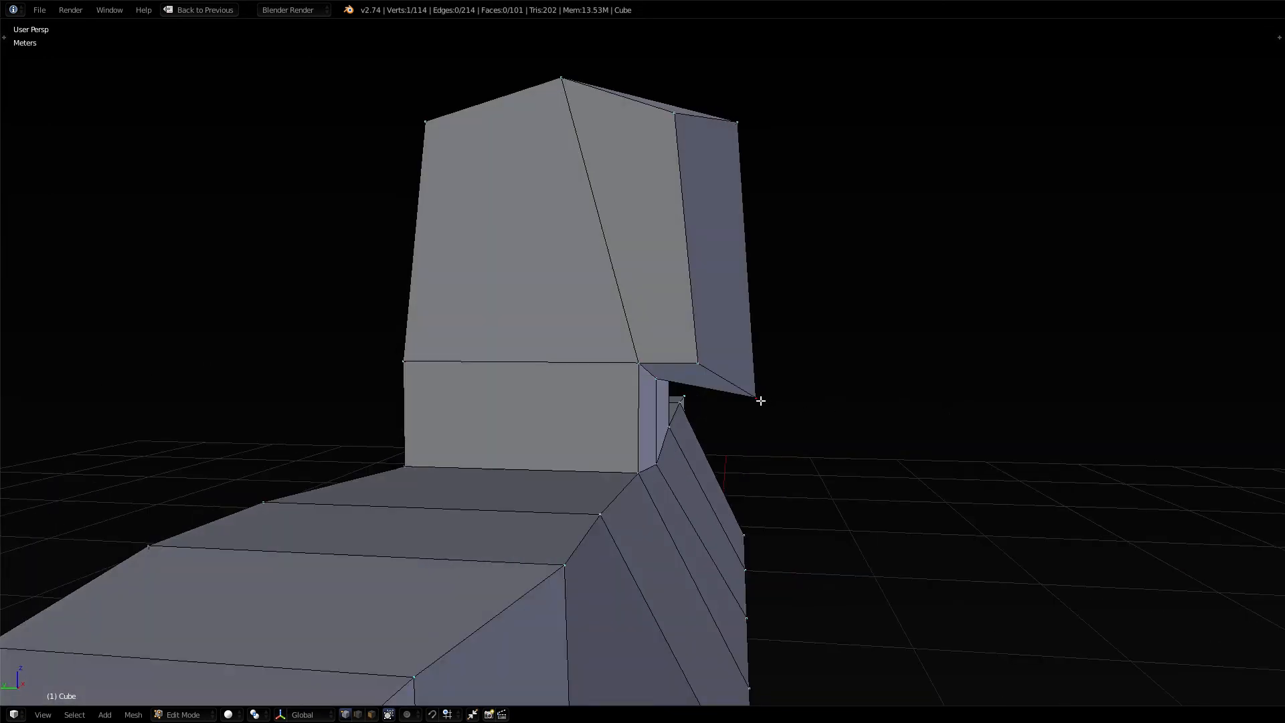
key("g")
key("z")
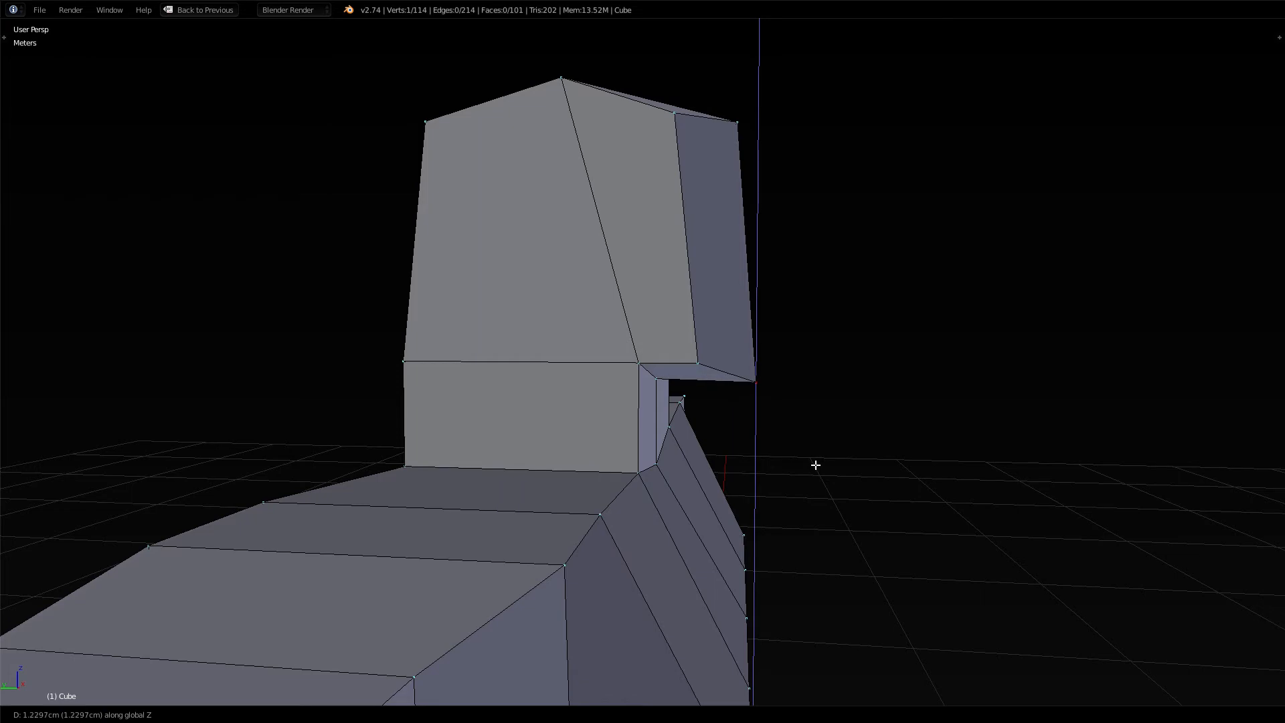
left_click(815, 466)
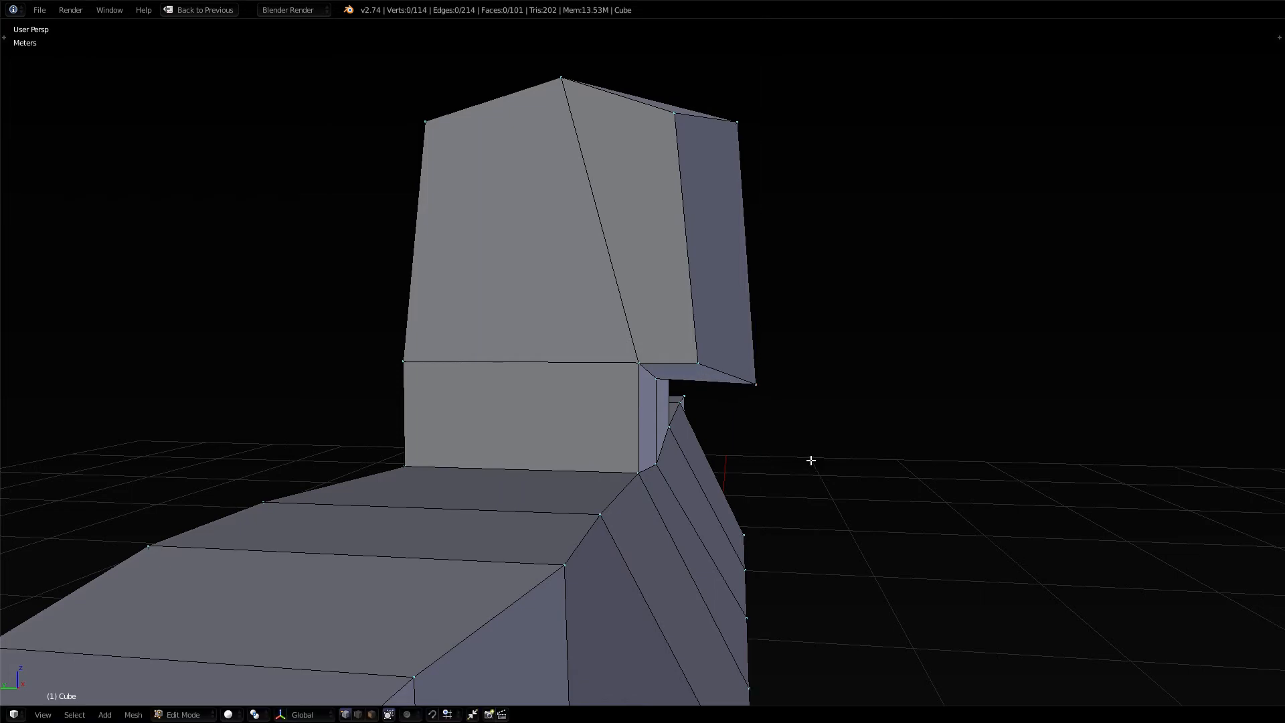
In the right side view, move the top back vertices of the head forward about 7 mm and down about 1.4 cm
middle_click_drag(493, 361, 165, 369)
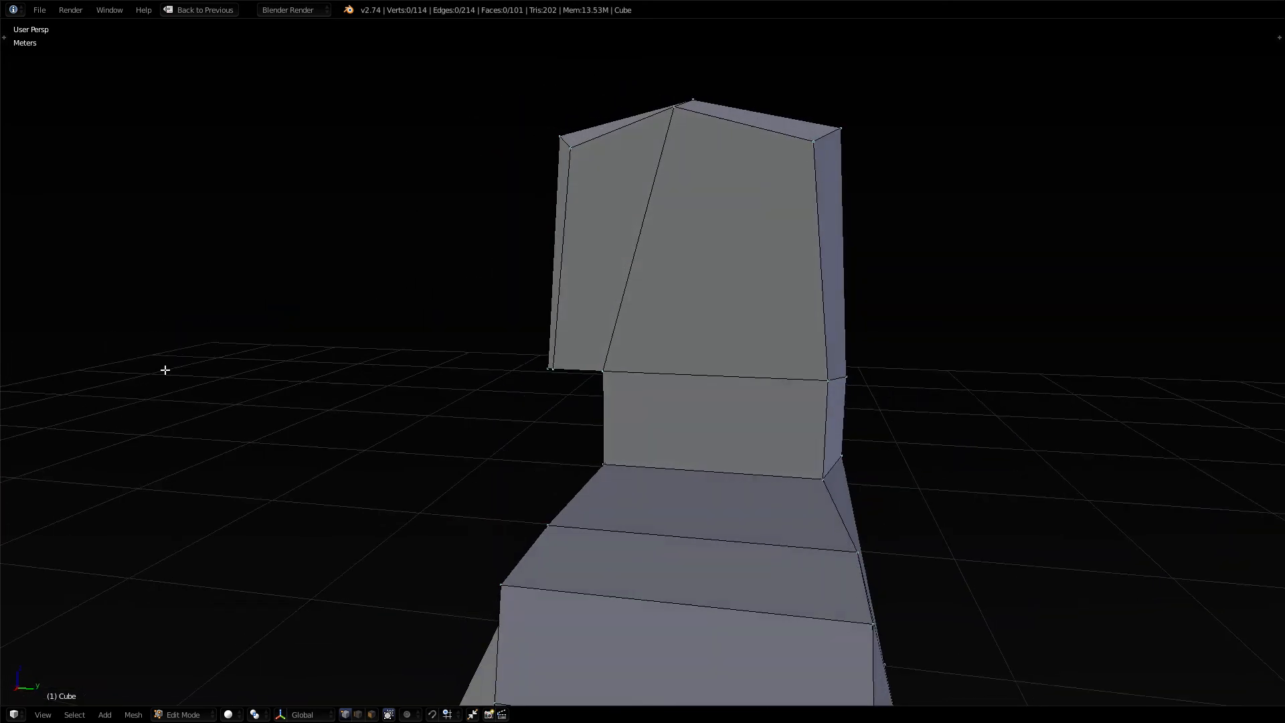
key("KP_1")
key("KP_3")
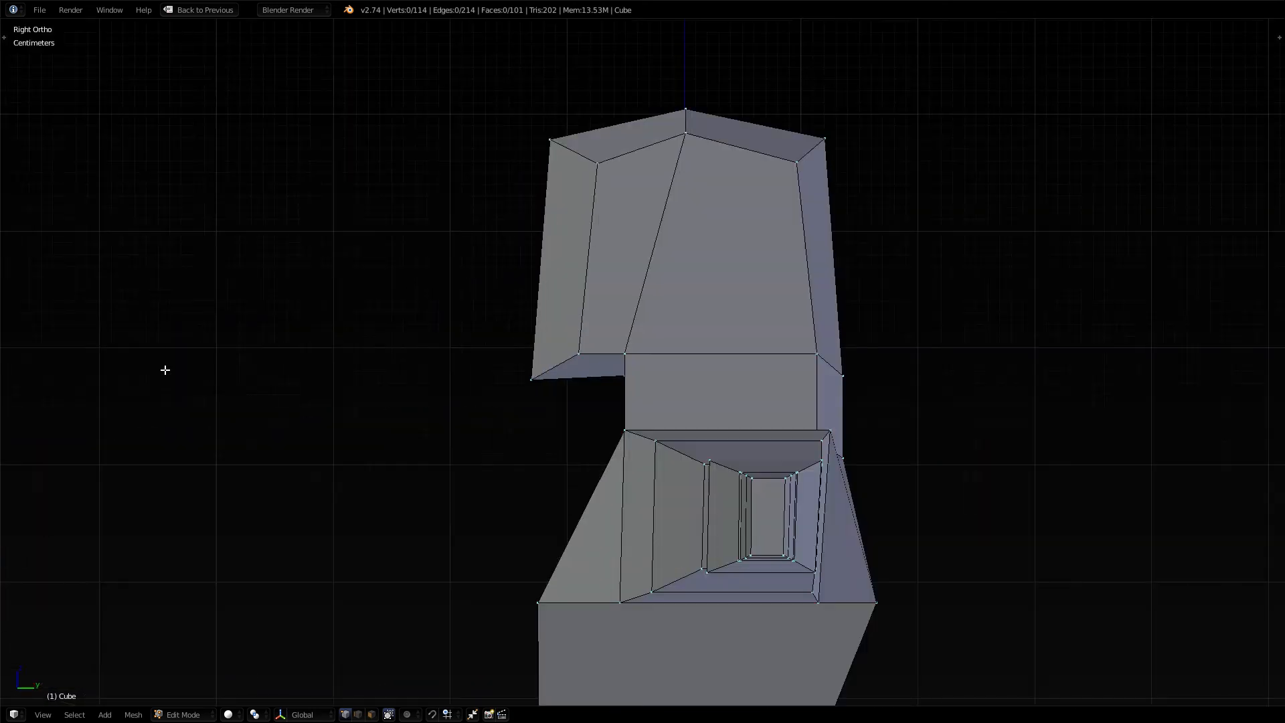
key("z")
key("c")
left_click(806, 172)
key("Escape")
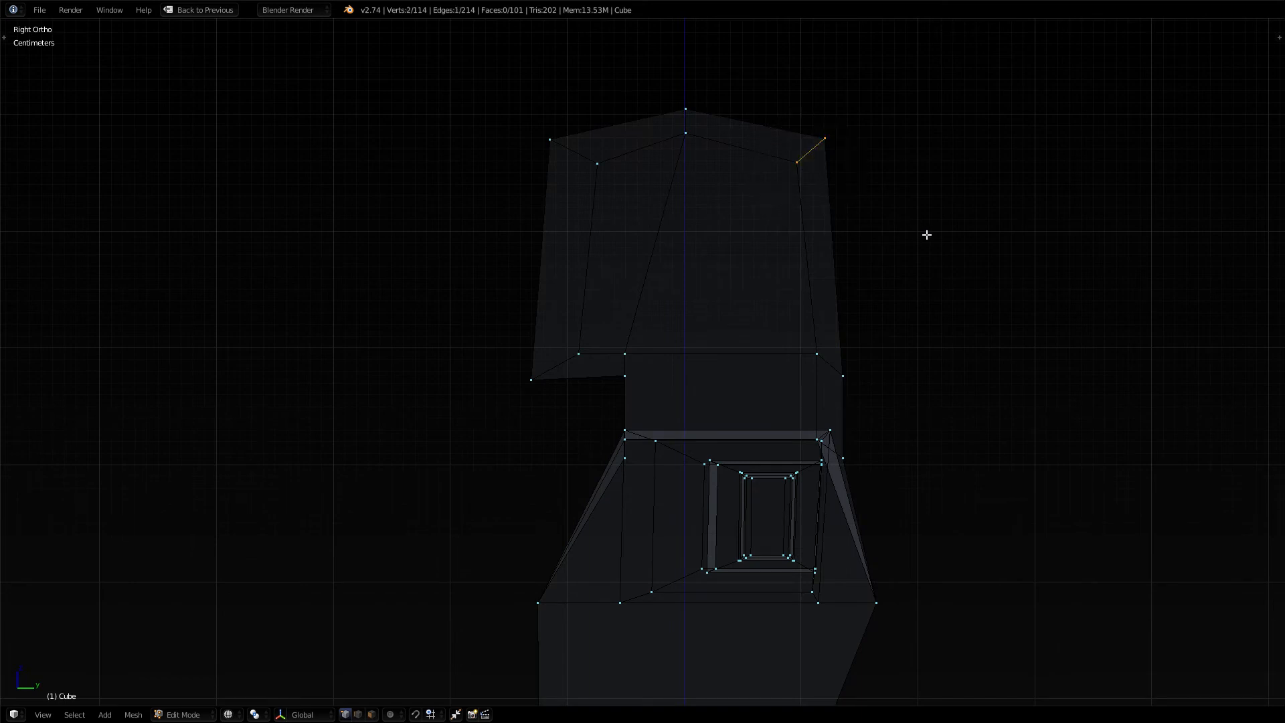
key("g")
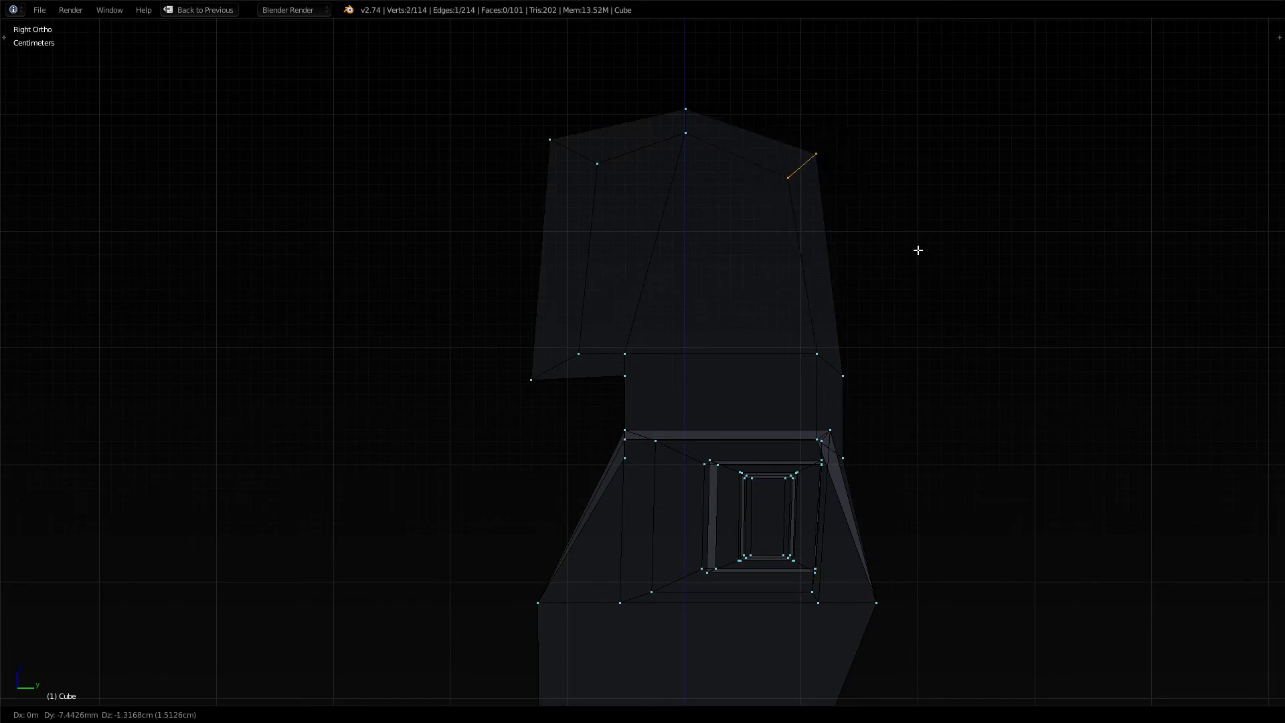
left_click(923, 260)
key("a")
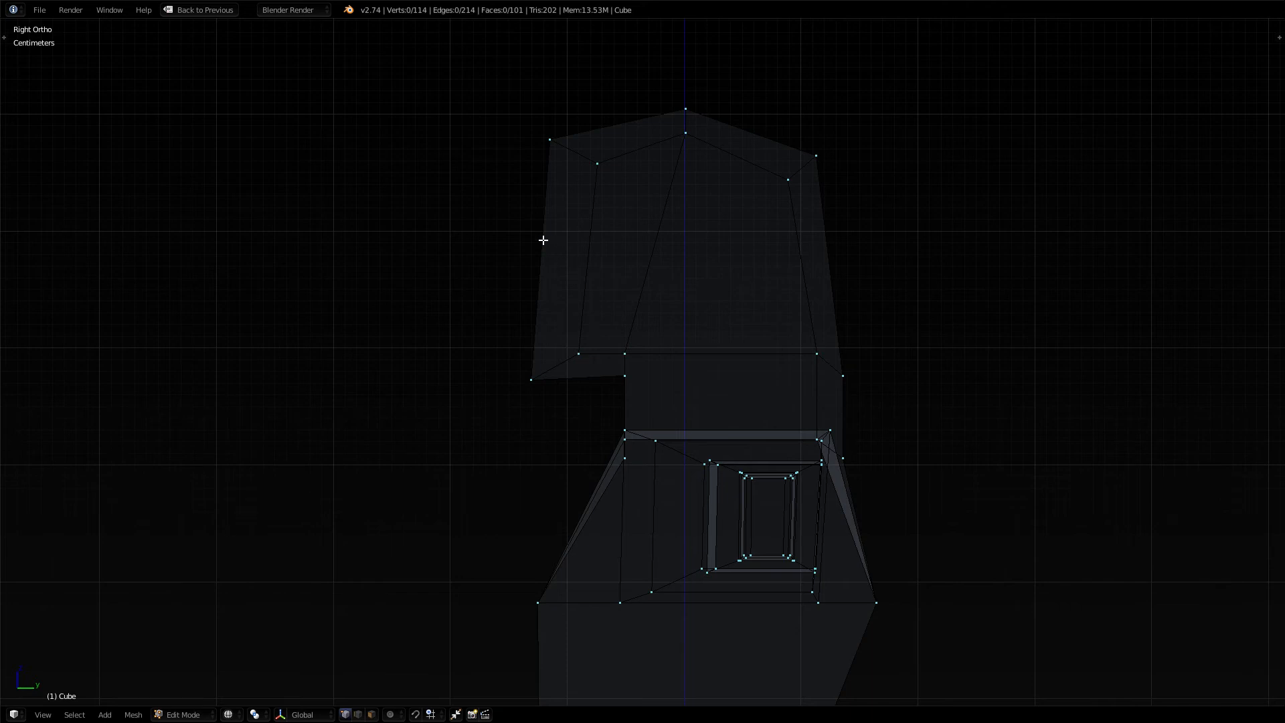
Examine the head's proportions against the torso and arms from the front and from other angles
key("a")
key("a")
key("a")
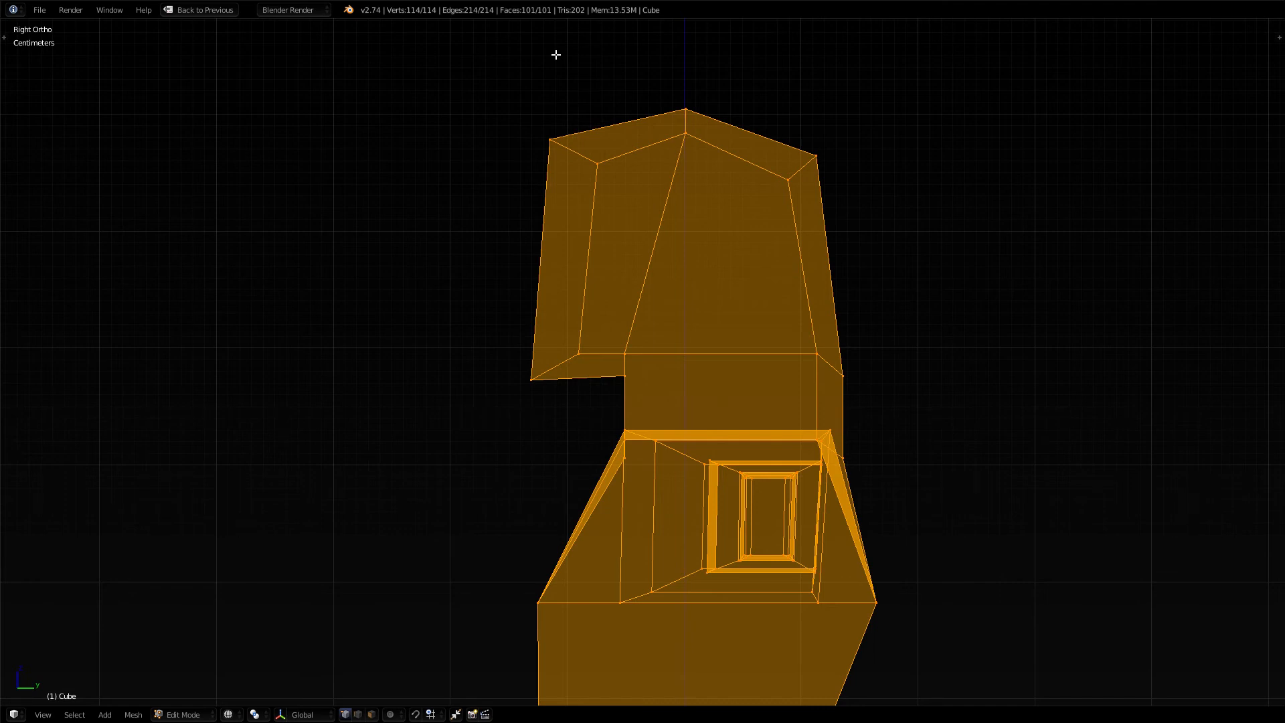
key("a")
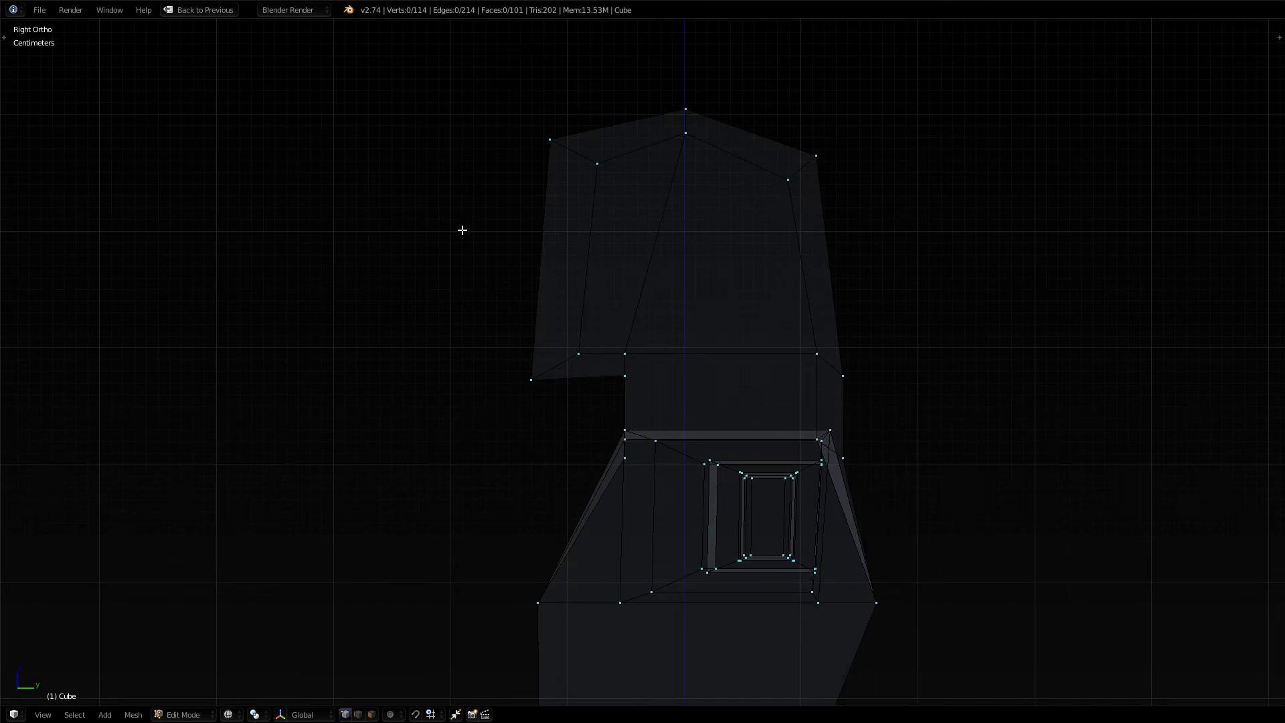
key("KP_1")
key("z")
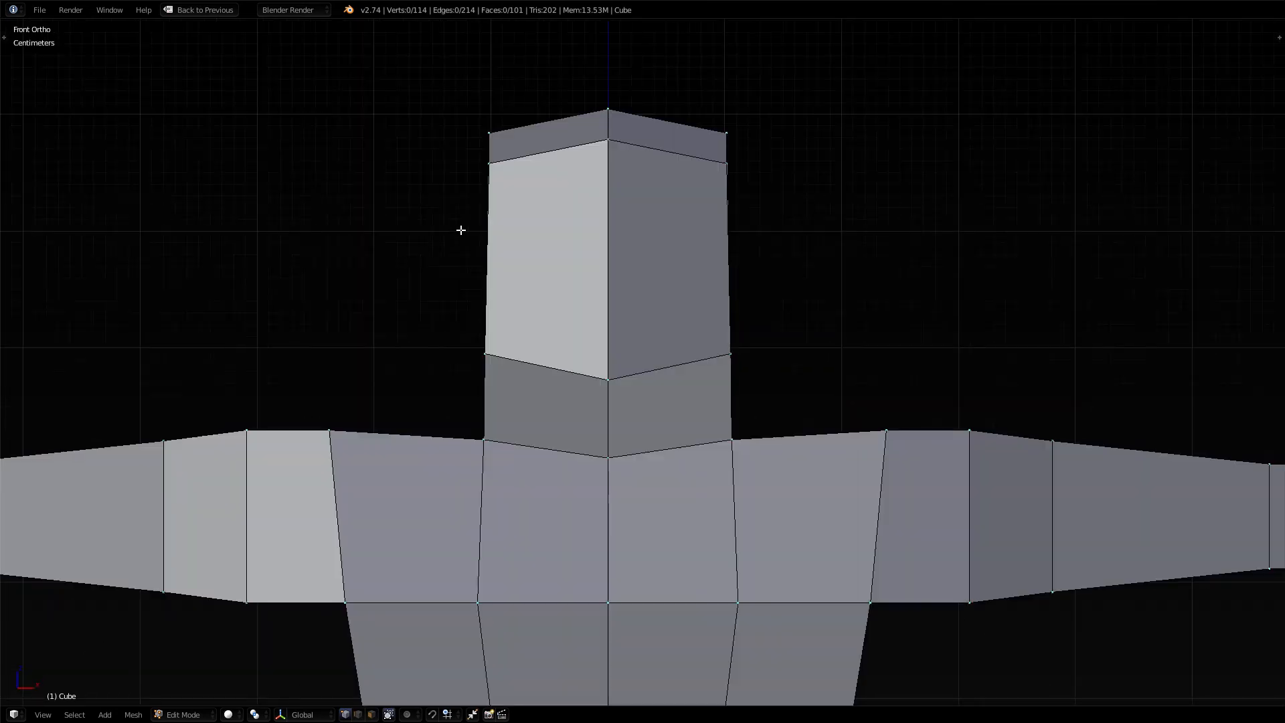
scroll(453, 291, "down", 2)
scroll(442, 369, "down", 1)
middle_click_drag(545, 407, 576, 406)
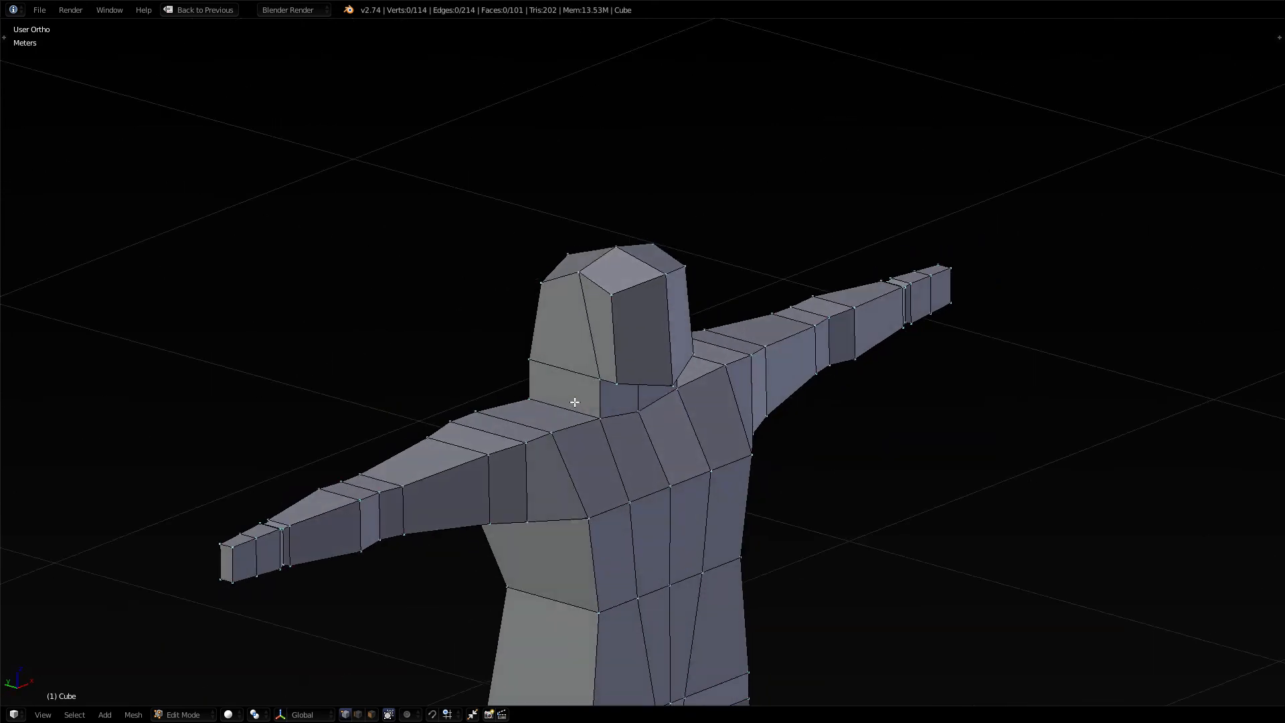
middle_click_drag(574, 390, 472, 348)
key("z")
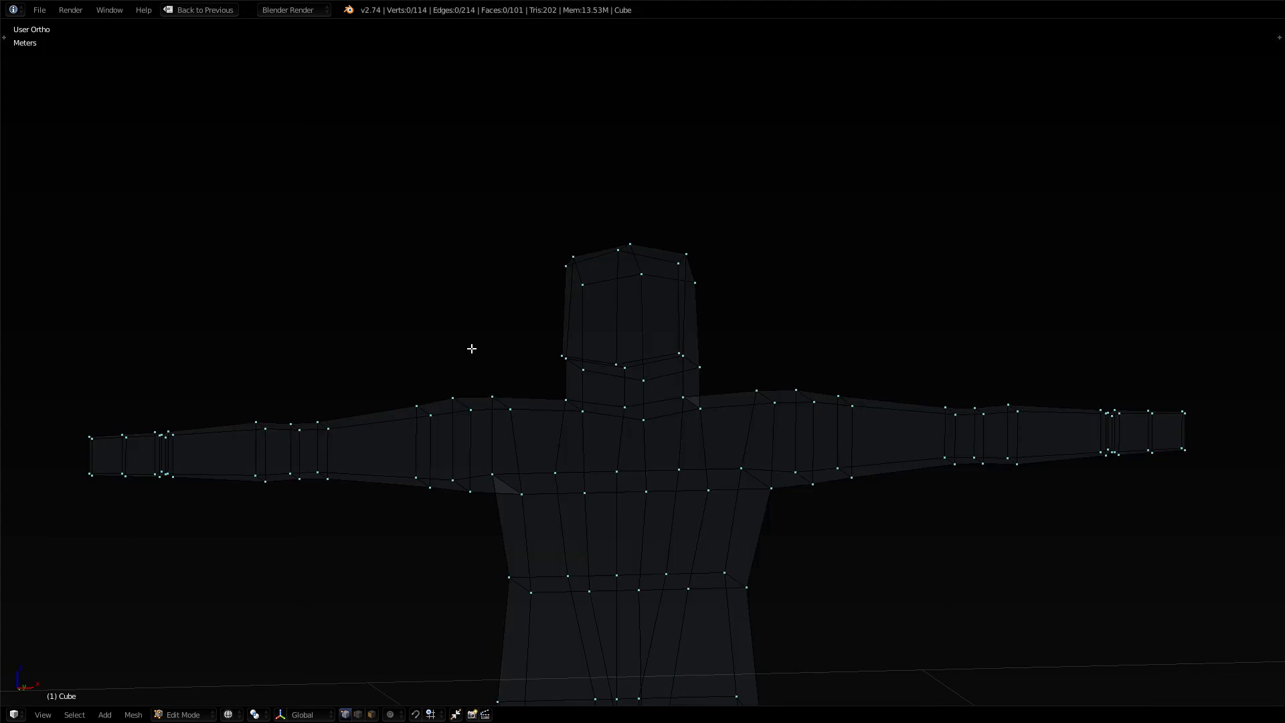
key("z")
In the front wireframe view, move the outer side vertices of the head inward about 1.3 cm along global X
key("KP_1")
key("KP_5")
key("z")
key("KP_5")
key("c")
left_click_drag(691, 330, 692, 293)
right_click(693, 293)
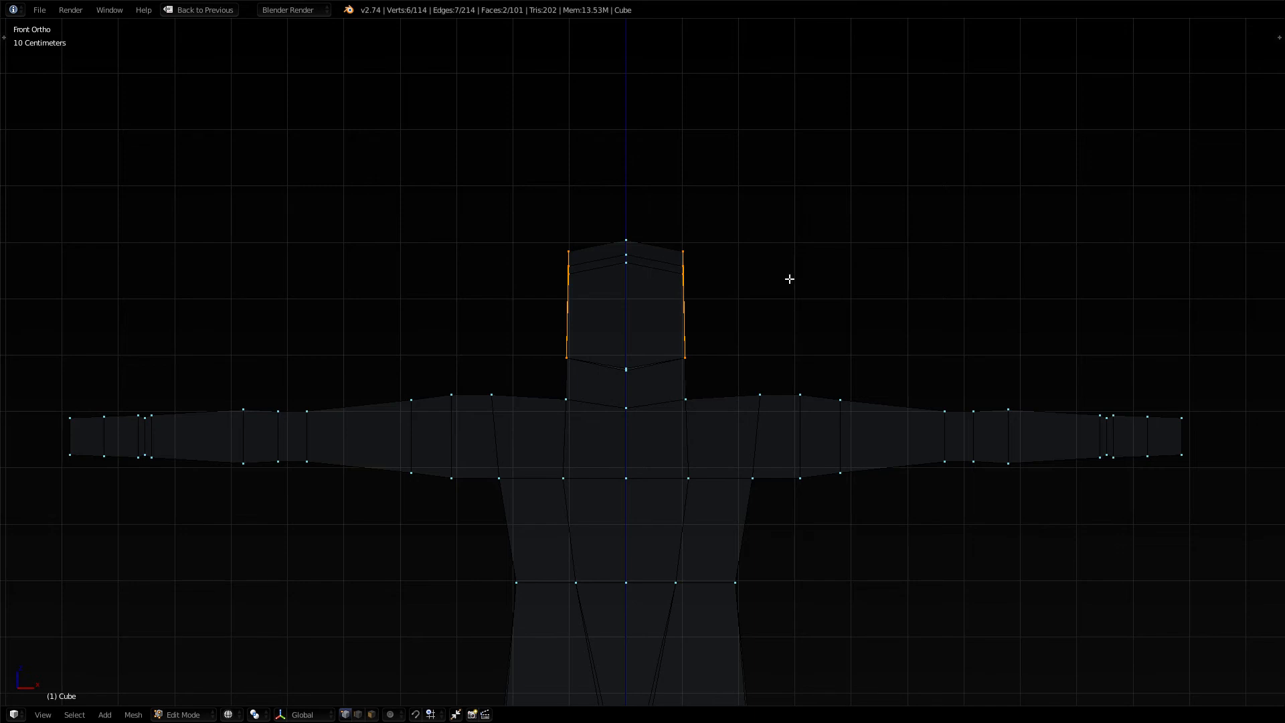
key("g")
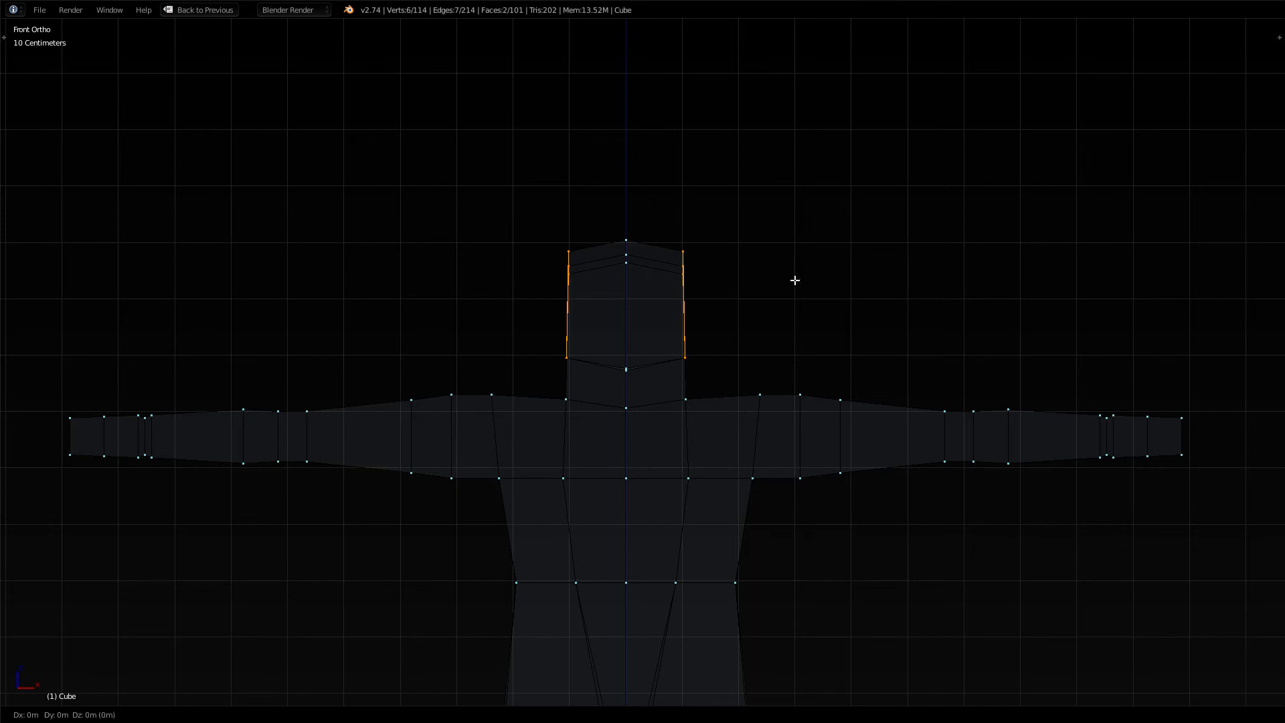
key("x")
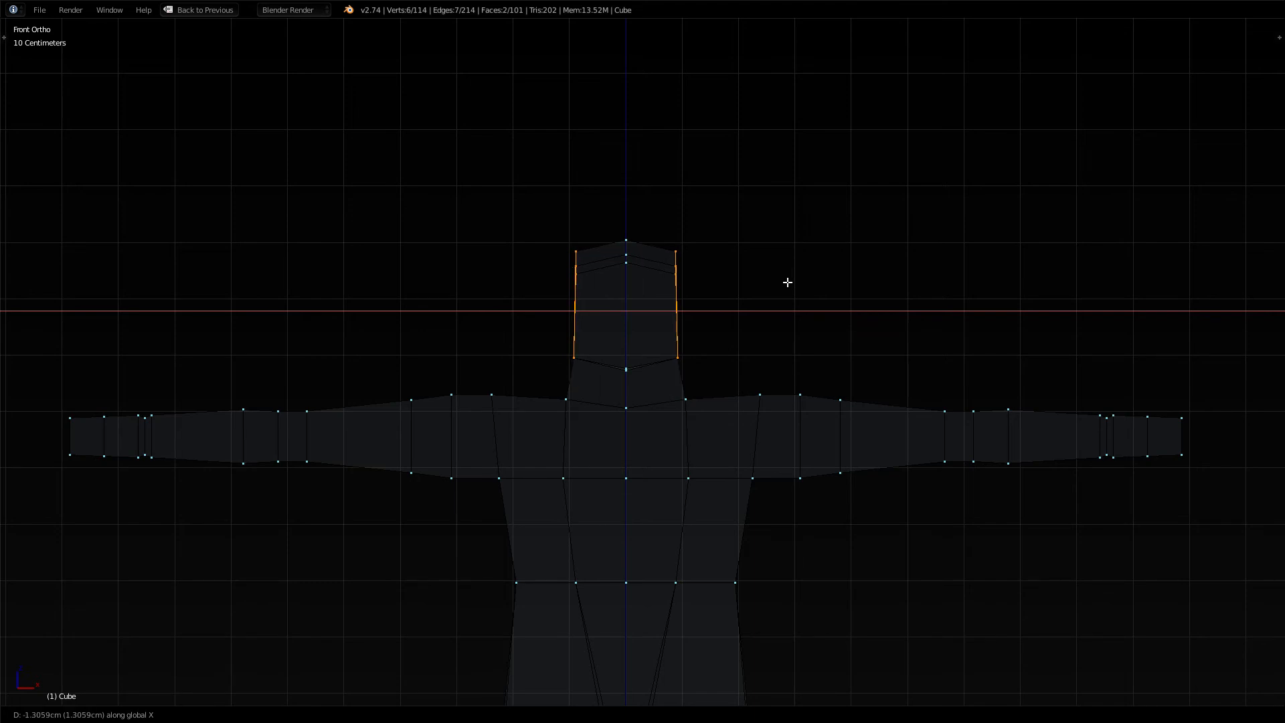
left_click(787, 283)
key("a")
Raise all vertices along the underside of the head about 6 mm along global Z, and clear the selection
key("c")
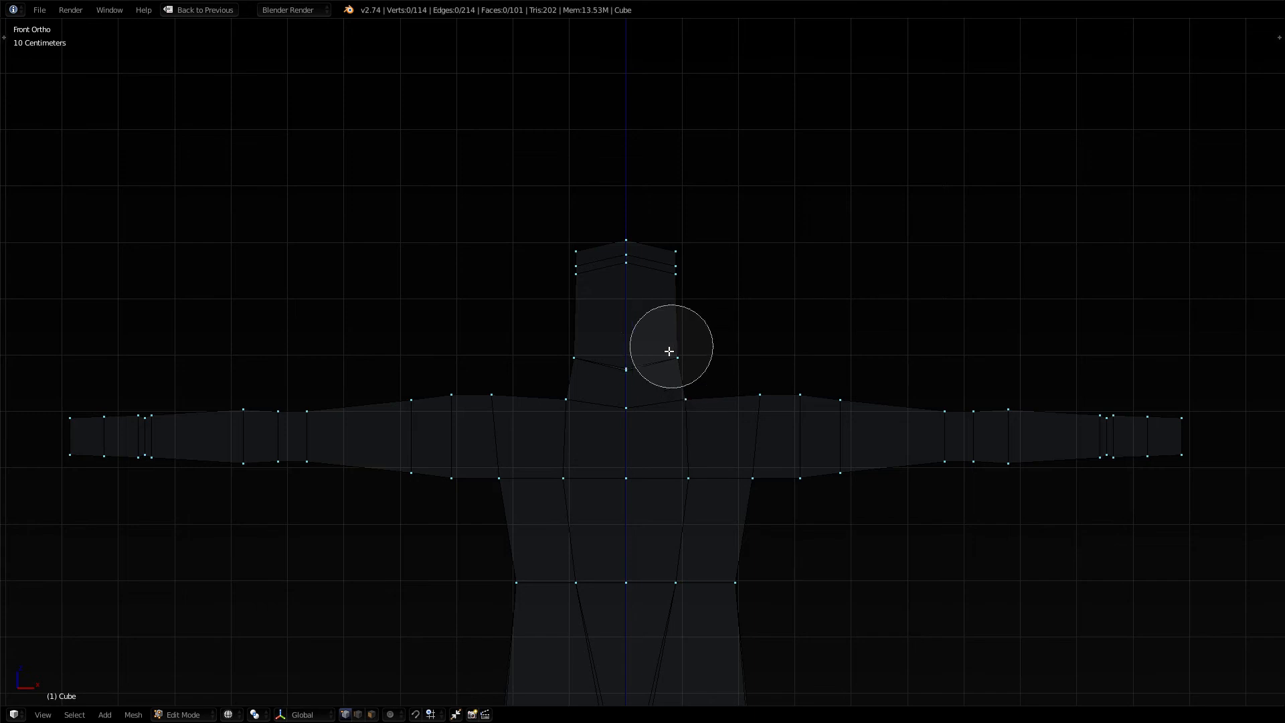
scroll(663, 350, "up", 3)
left_click_drag(660, 350, 637, 358)
key("Escape")
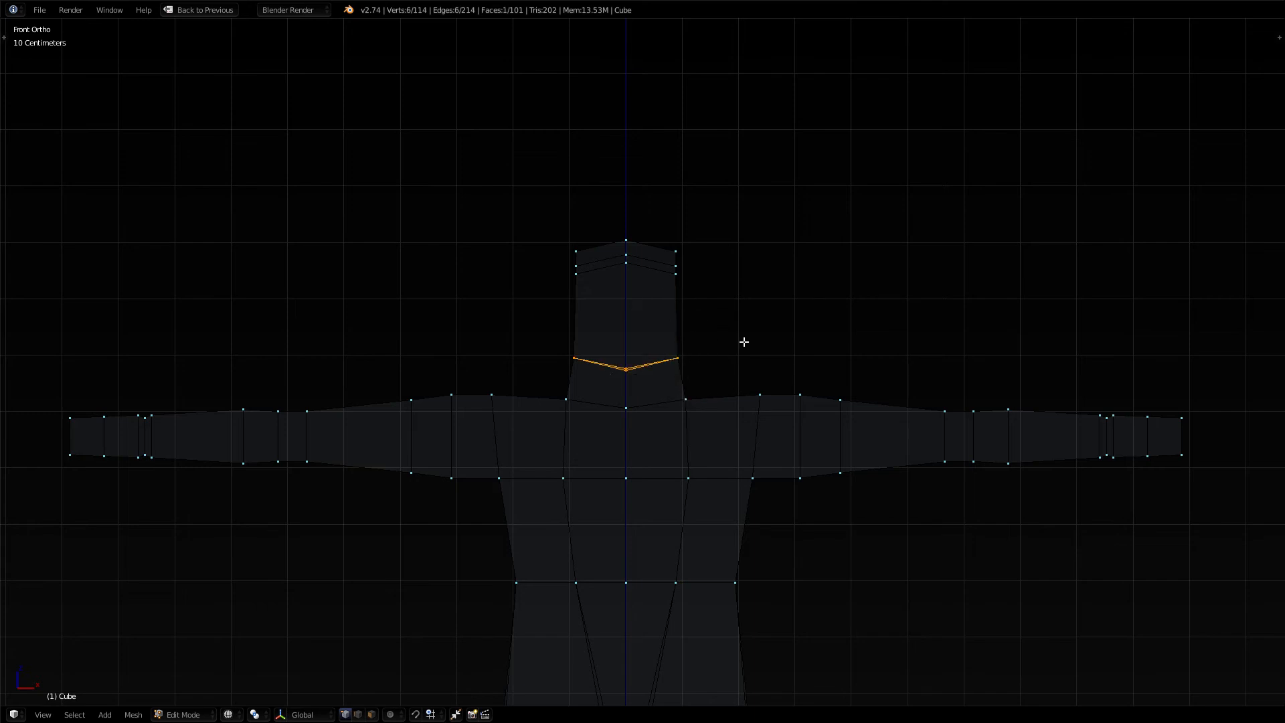
key("g")
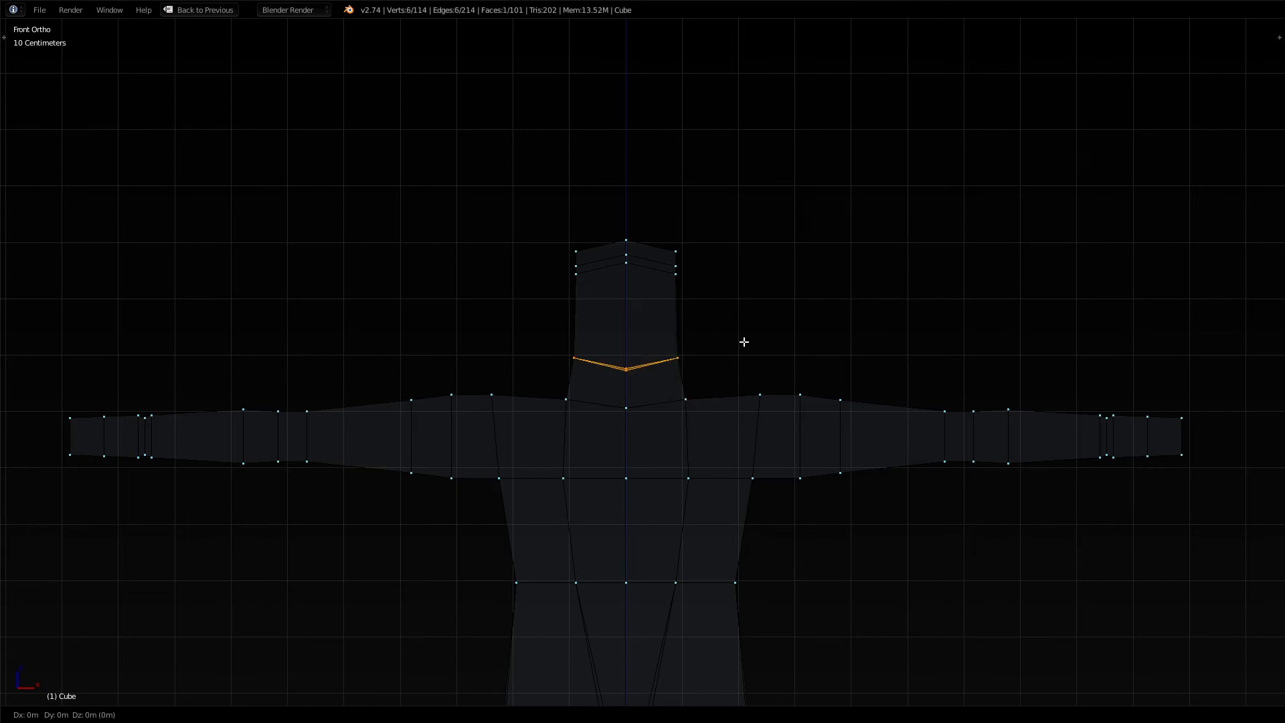
key("z")
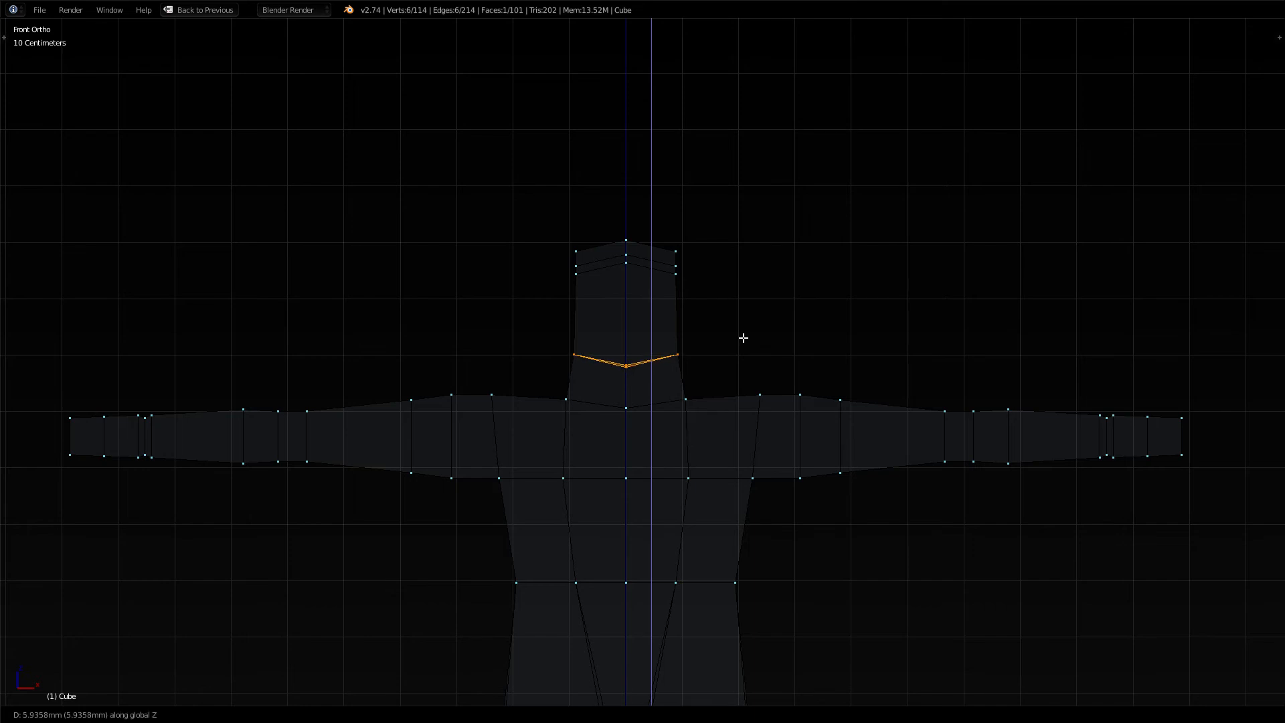
left_click(743, 338)
key("a")
Add an edge loop around the middle of the neck, scale it uniformly to about 0.84, and return to solid shading
key("ctrl+r")
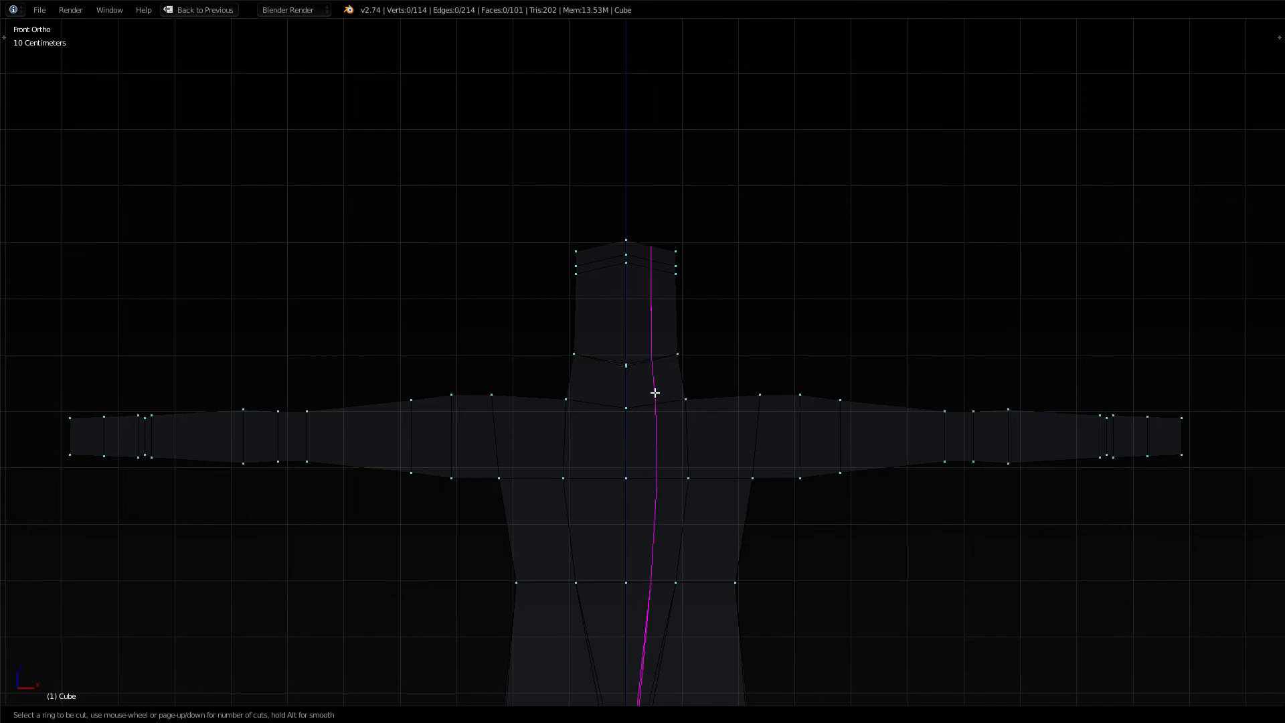
left_click(669, 386)
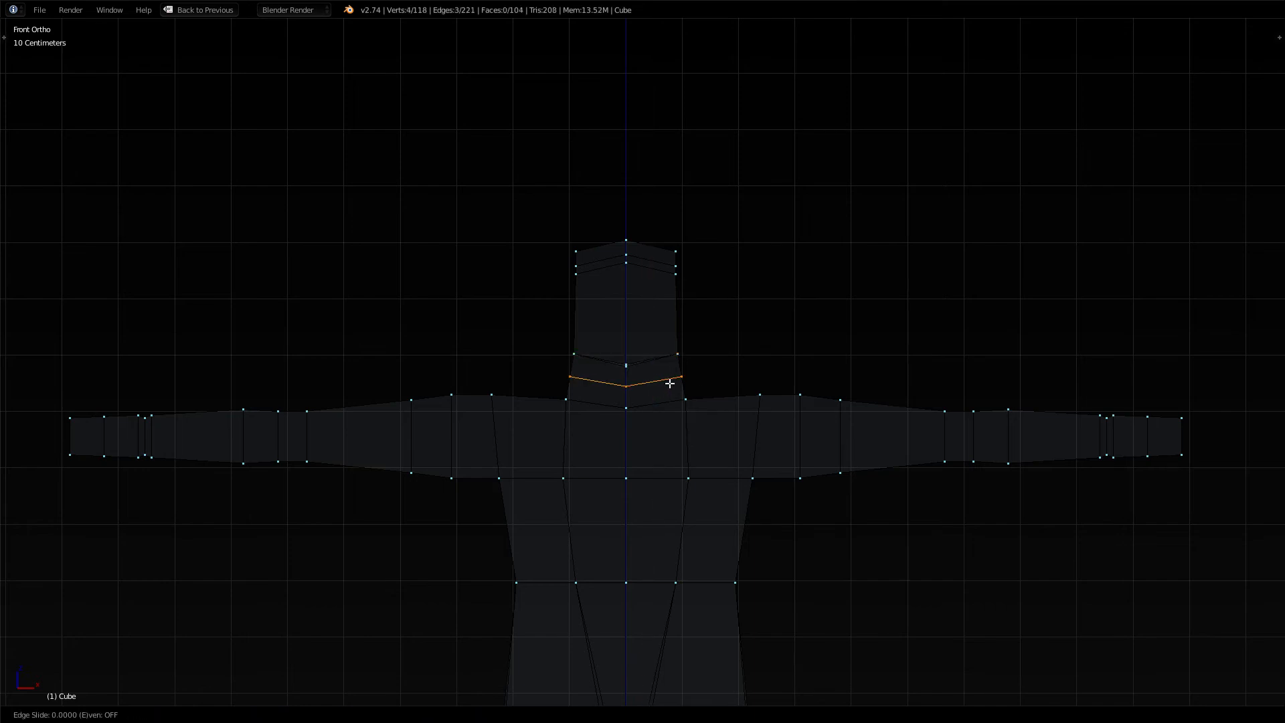
right_click(670, 384)
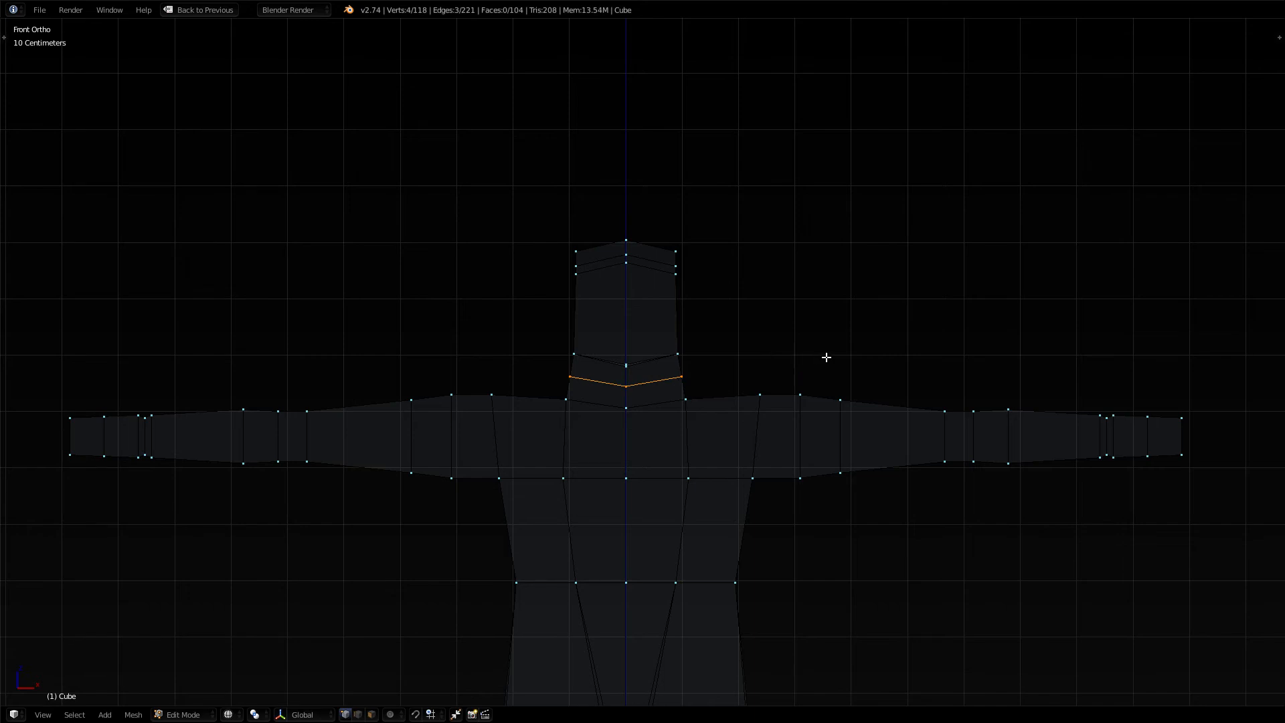
key("s")
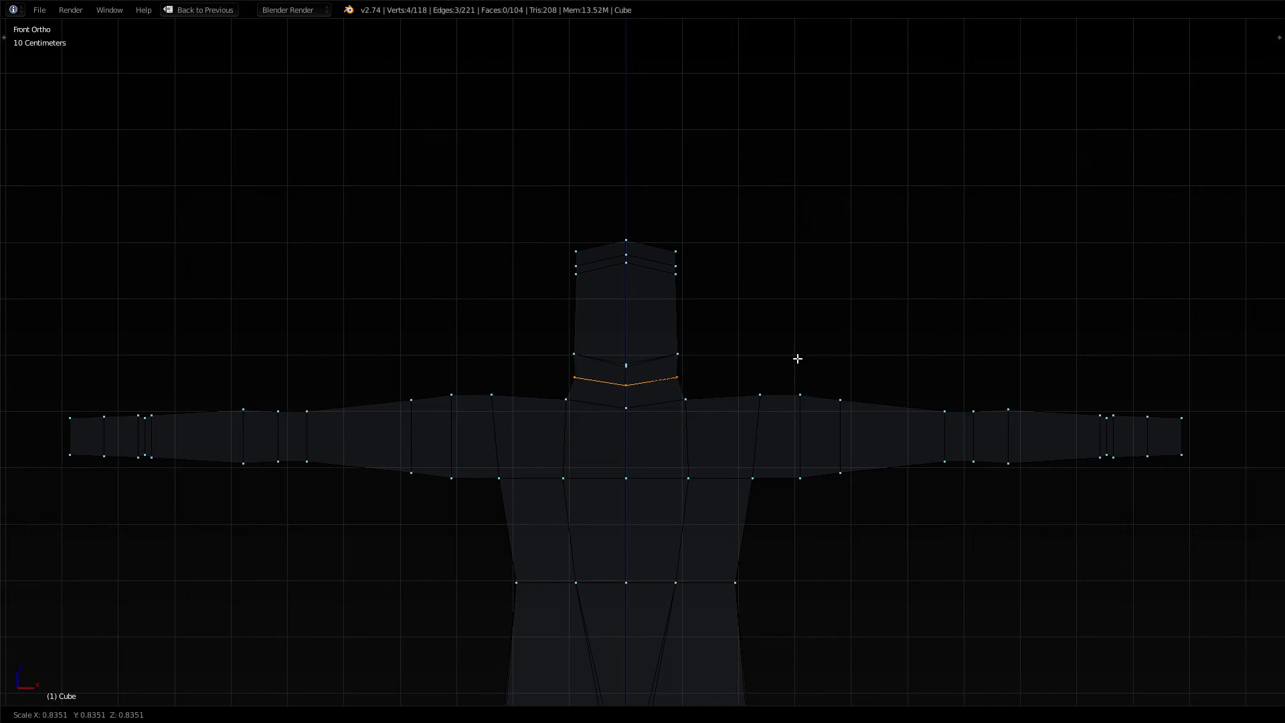
left_click(798, 359)
key("a")
key("z")
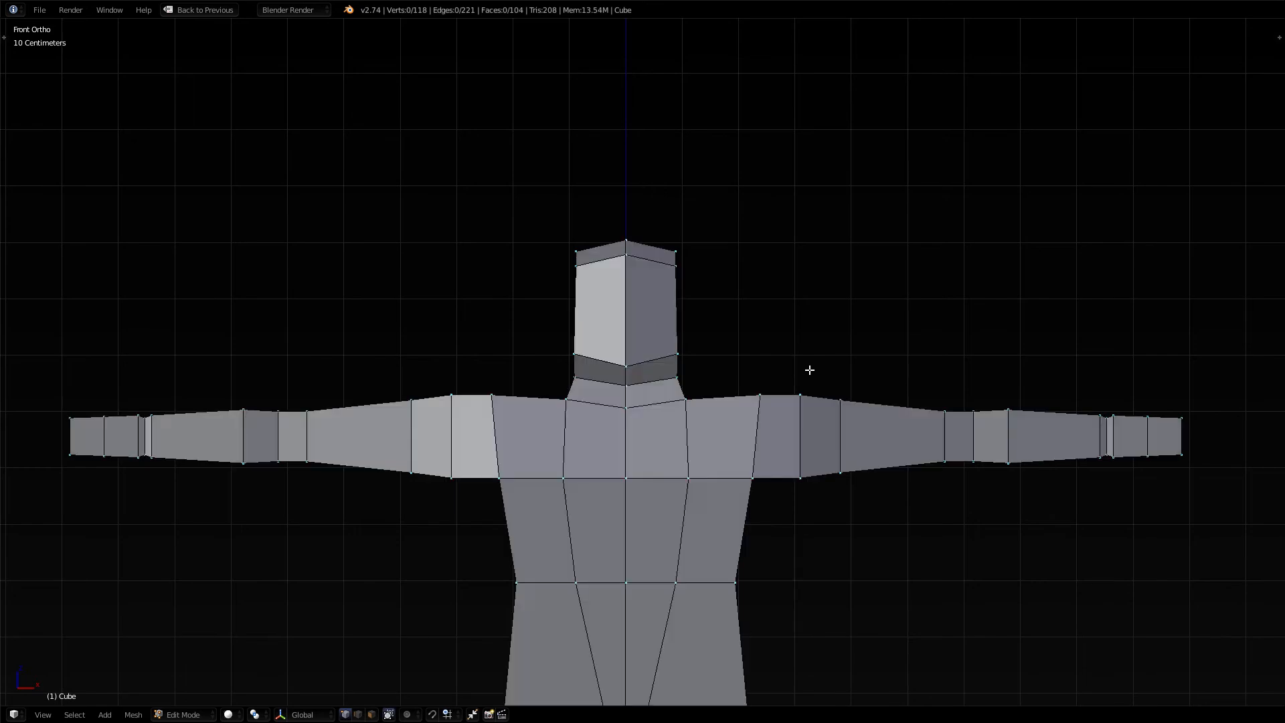
In the right wireframe view, move the head's lower-back centre vertex about 1.6 cm forward and 1.7 cm up, and its side neighbour about 1.9 cm forward
middle_click_drag(785, 346, 709, 400)
right_click(736, 377, "alt")
key("KP_1")
key("KP_5")
key("KP_3")
key("KP_5")
key("z")
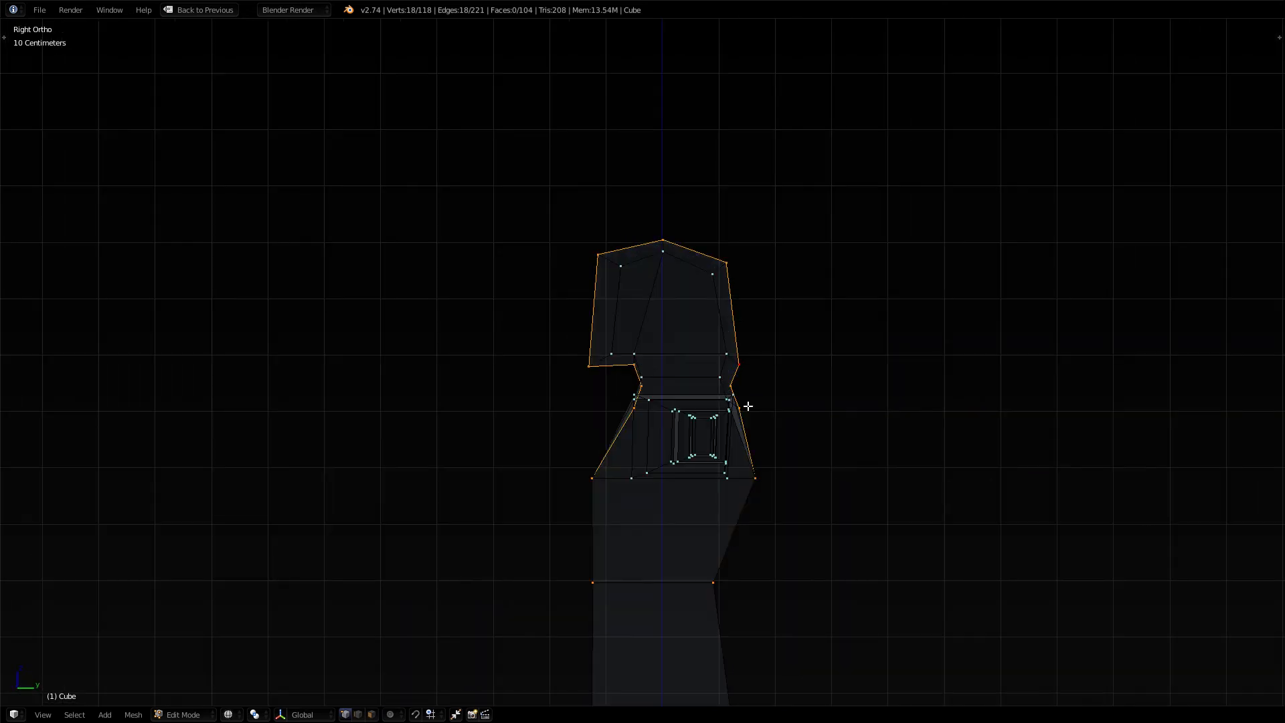
scroll(847, 459, "up", 3)
middle_click_drag(870, 464, 694, 543, "shift")
right_click(617, 484)
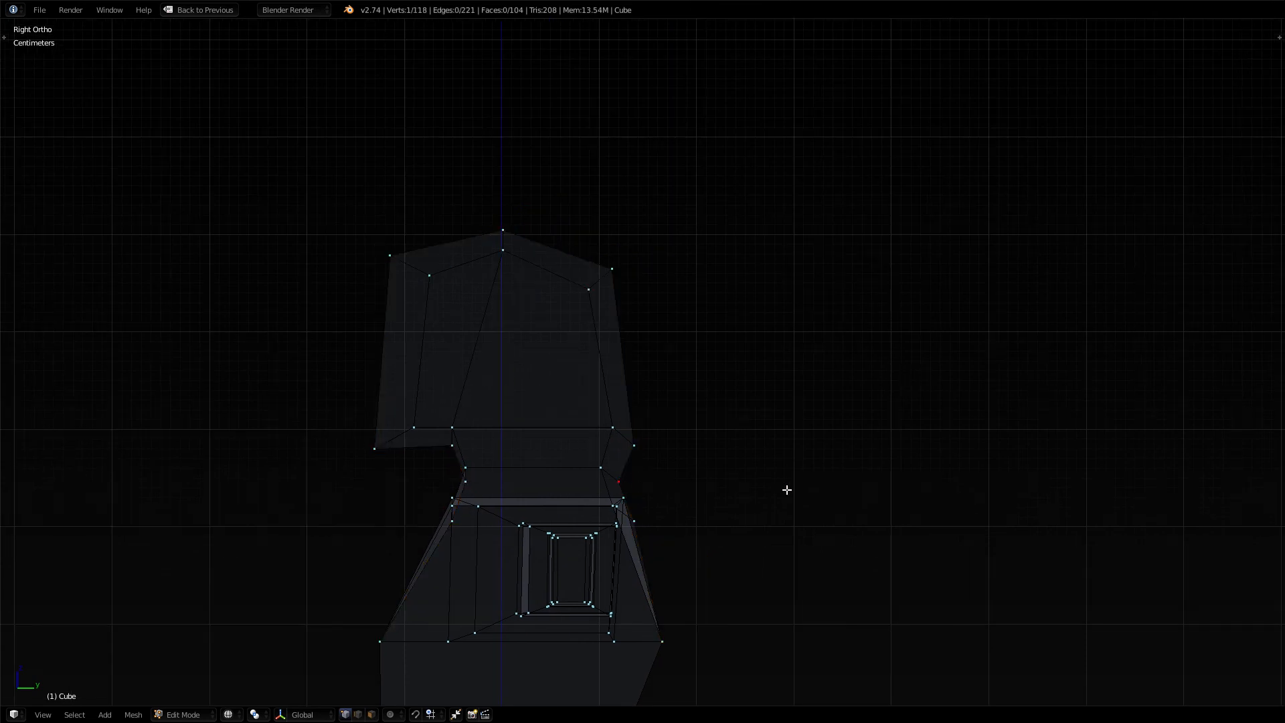
right_click(634, 441)
key("g")
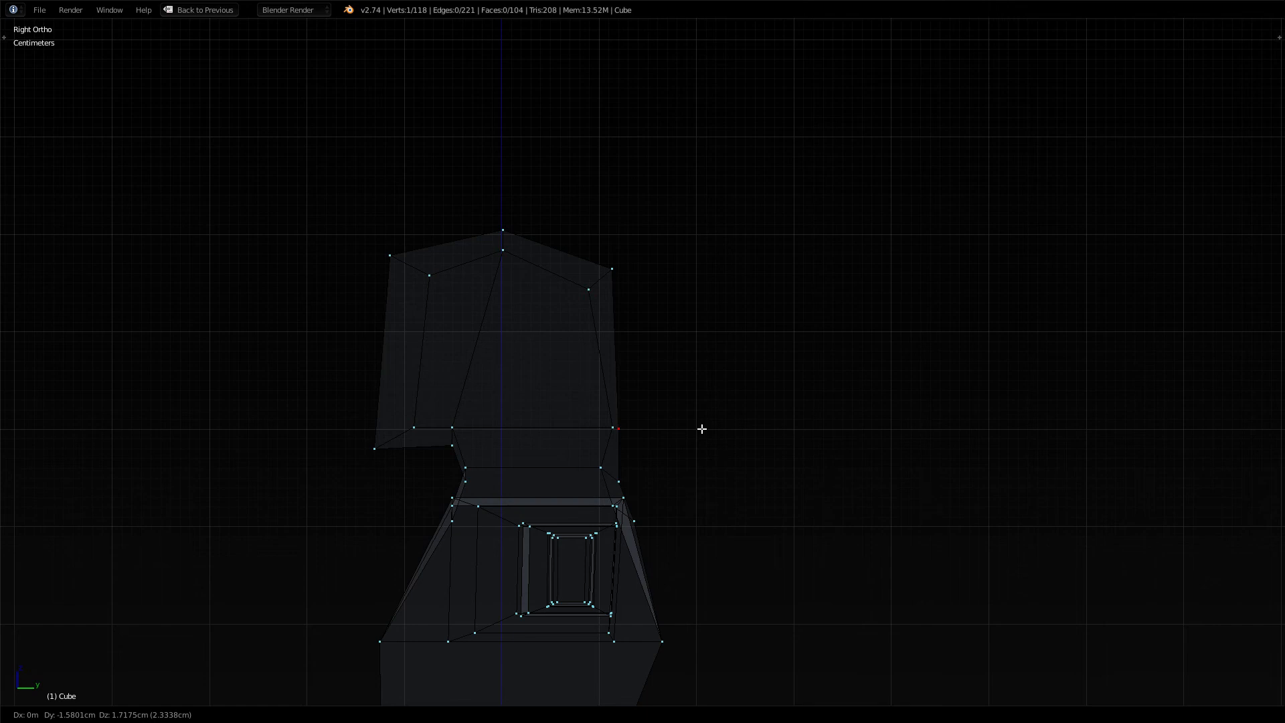
left_click(701, 428)
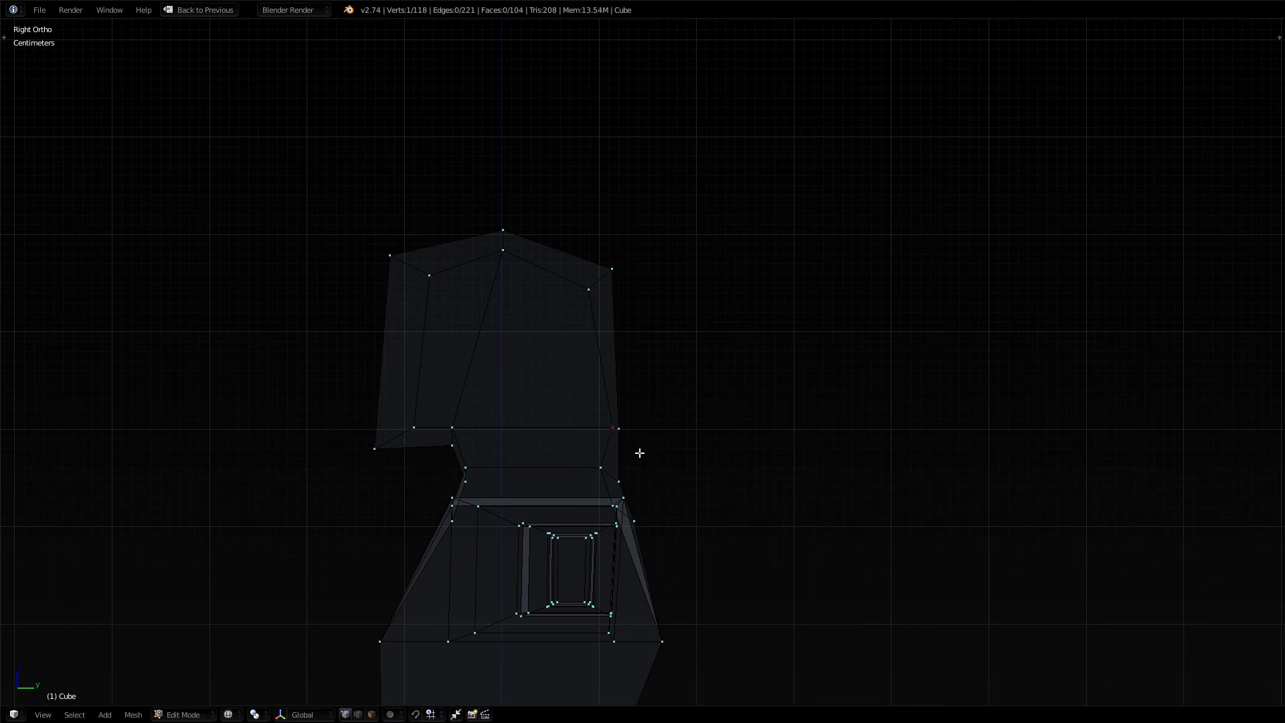
key("g")
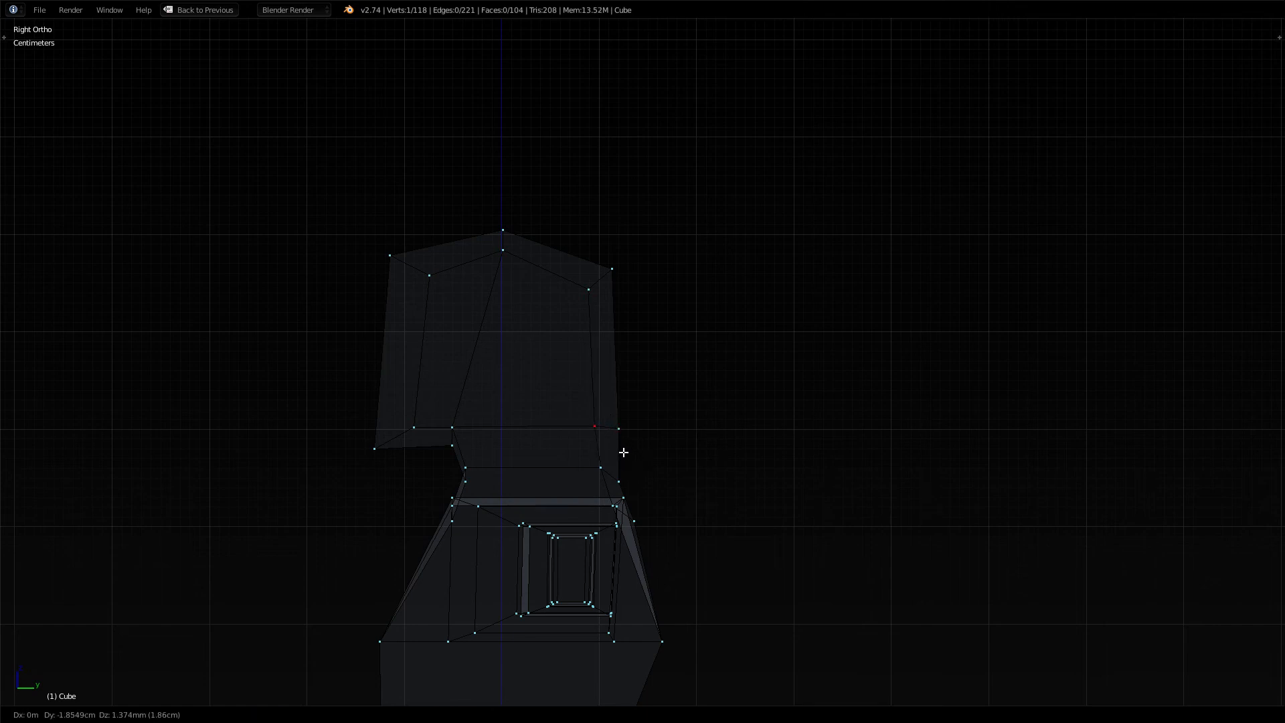
left_click(623, 452)
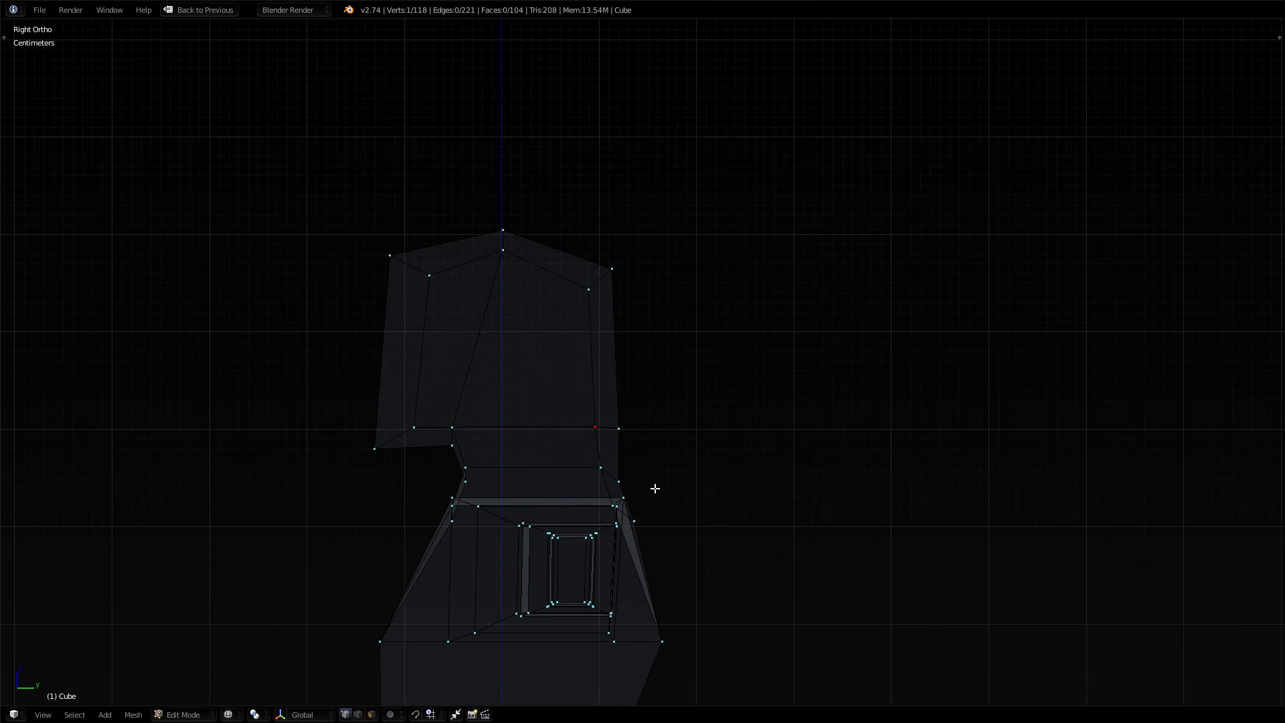
In solid perspective view, move the centre vertex on the back of the neck backward about 3 mm along global Y
key("KP_5")
key("z")
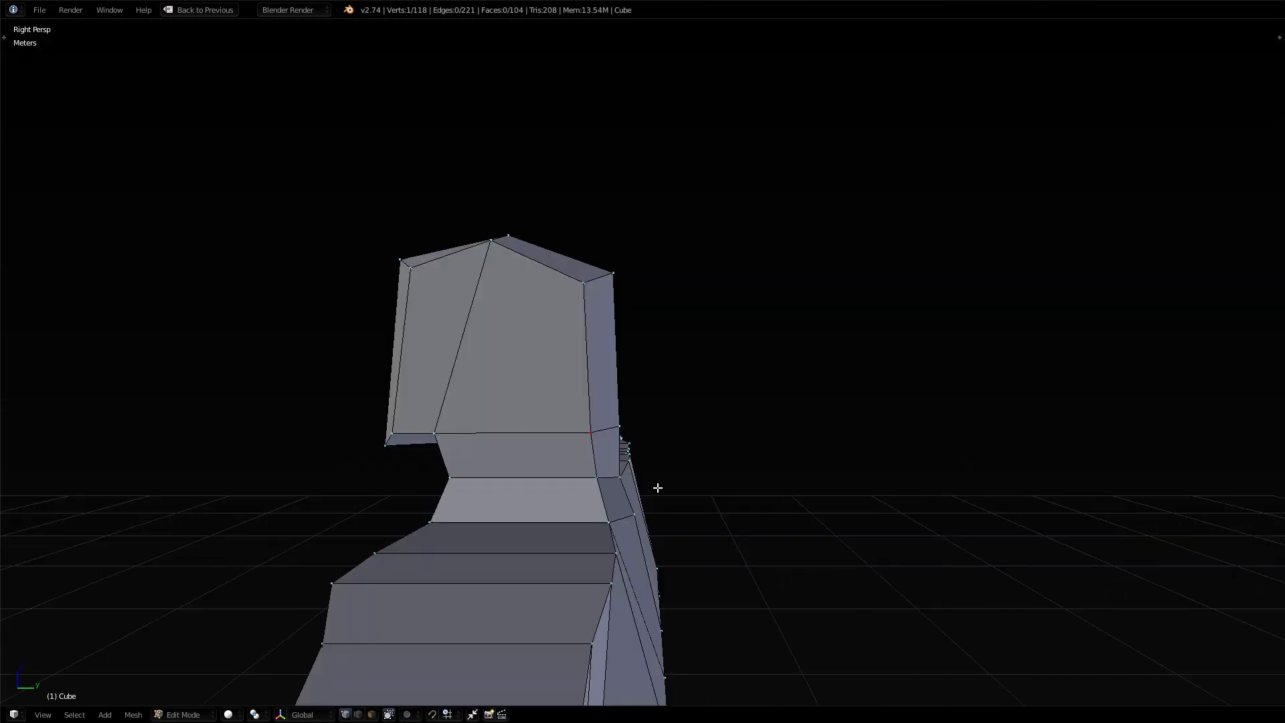
mouse_move(660, 493)
middle_mouse_down()
mouse_move(637, 512)
mouse_move(617, 491)
mouse_move(632, 484)
middle_mouse_up()
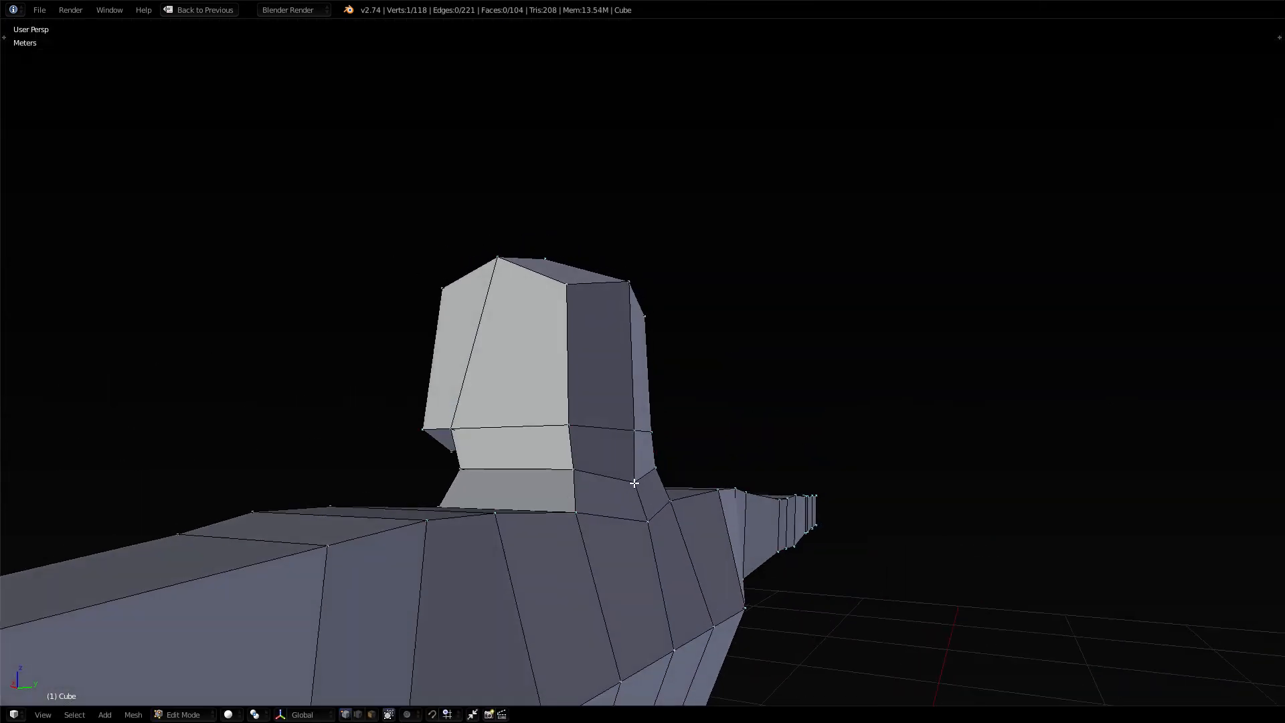
key("g")
key("y")
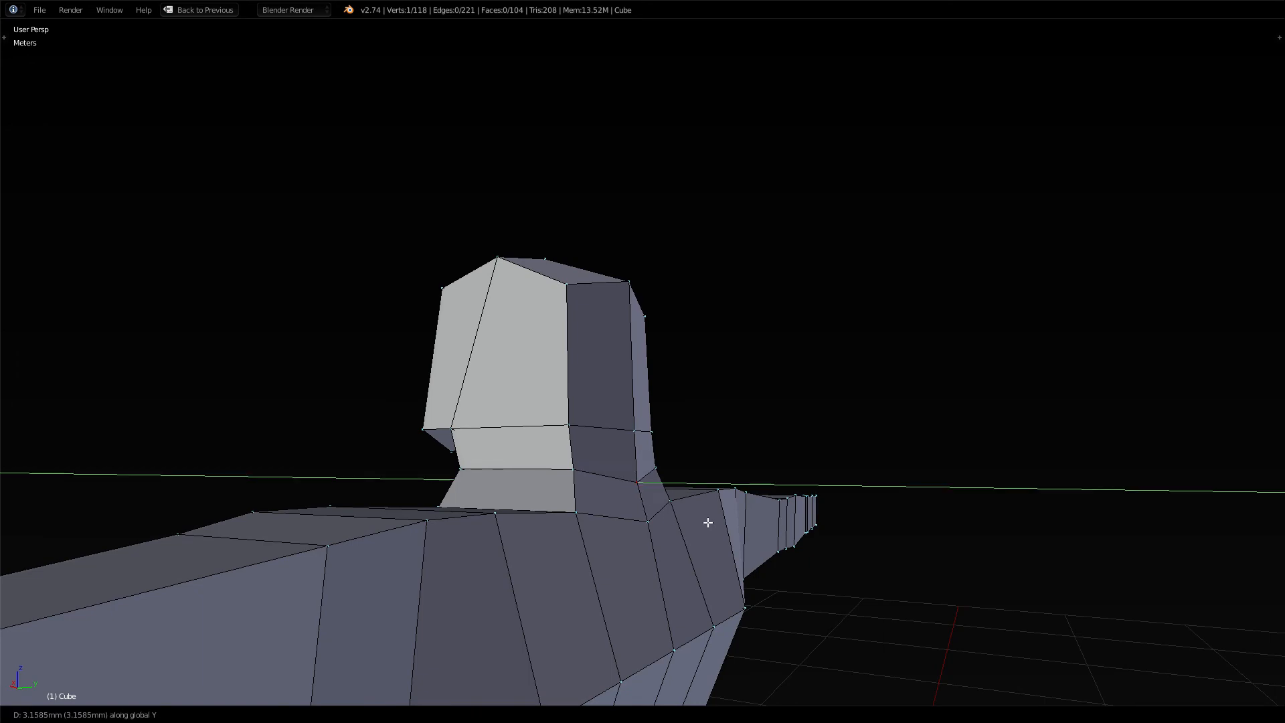
left_click(706, 523)
key("a")
Move the centre vertex of the upper back forward about 1 cm along global Y, and clear the selection
mouse_move(668, 536)
middle_mouse_down()
mouse_move(695, 569)
mouse_move(657, 617)
mouse_move(620, 611)
mouse_move(631, 554)
mouse_move(667, 642)
mouse_move(681, 537)
middle_mouse_up()
right_click(680, 644)
key("g")
key("y")
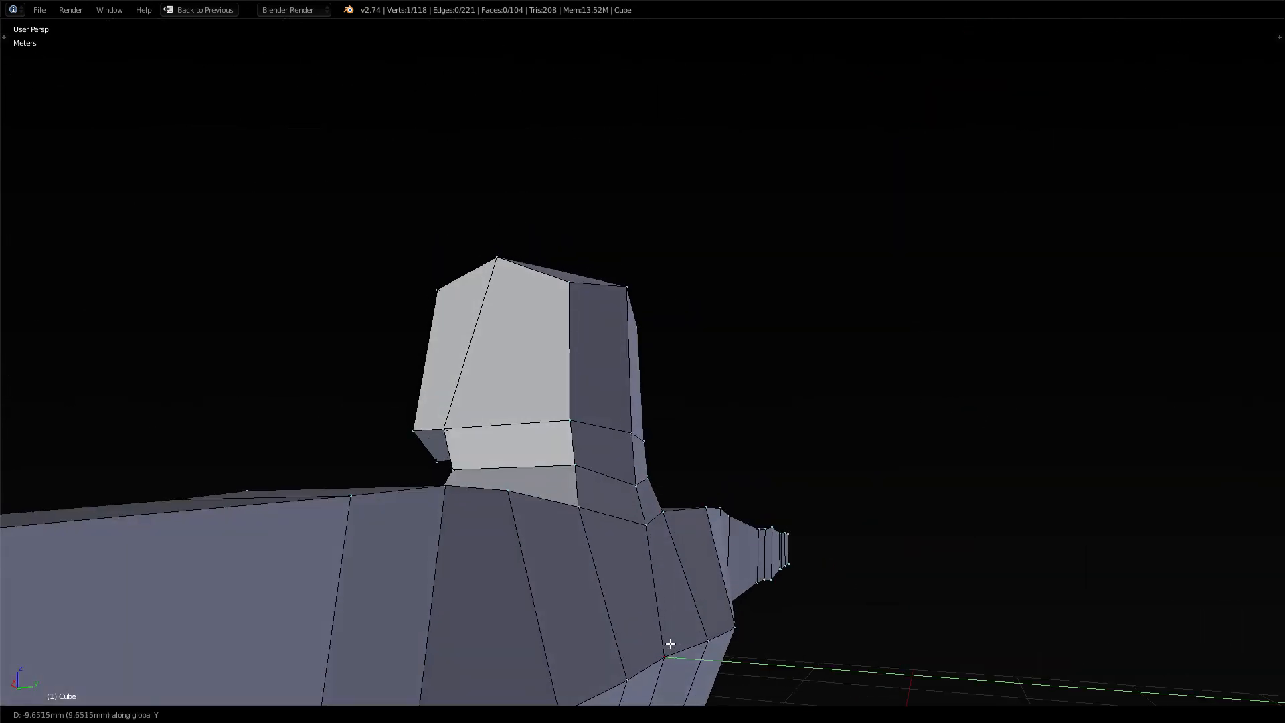
left_click(668, 644)
key("a")
Examine the edge flow of the chest, neck and head from the front, the side and above
middle_click_drag(716, 630, 669, 643)
middle_click_drag(688, 204, 498, 487)
middle_click_drag(817, 488, 652, 469)
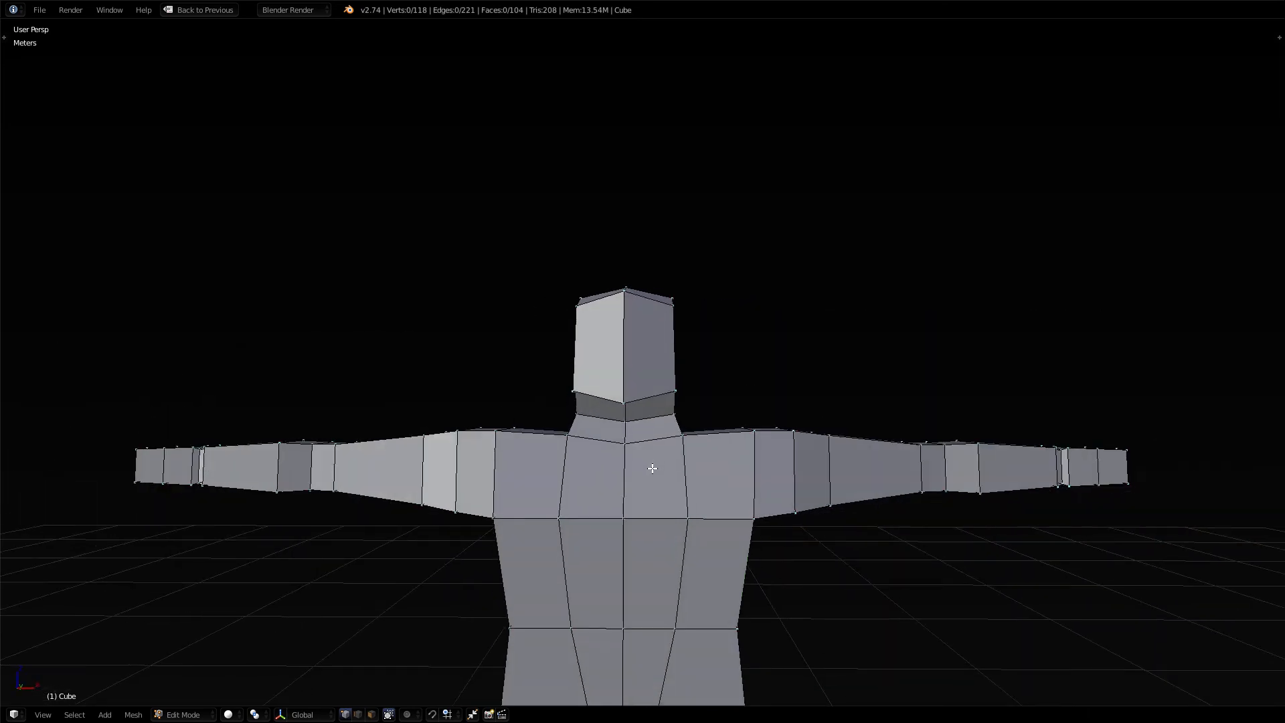
key("c")
mouse_move(636, 463)
left_mouse_down()
mouse_move(616, 453)
mouse_move(568, 499)
mouse_move(677, 551)
mouse_move(640, 589)
mouse_move(740, 452)
mouse_move(742, 508)
mouse_move(645, 596)
mouse_move(743, 637)
mouse_move(614, 610)
left_mouse_up()
key("a")
right_click(650, 419, "alt")
key("a")
middle_click_drag(737, 399, 656, 401)
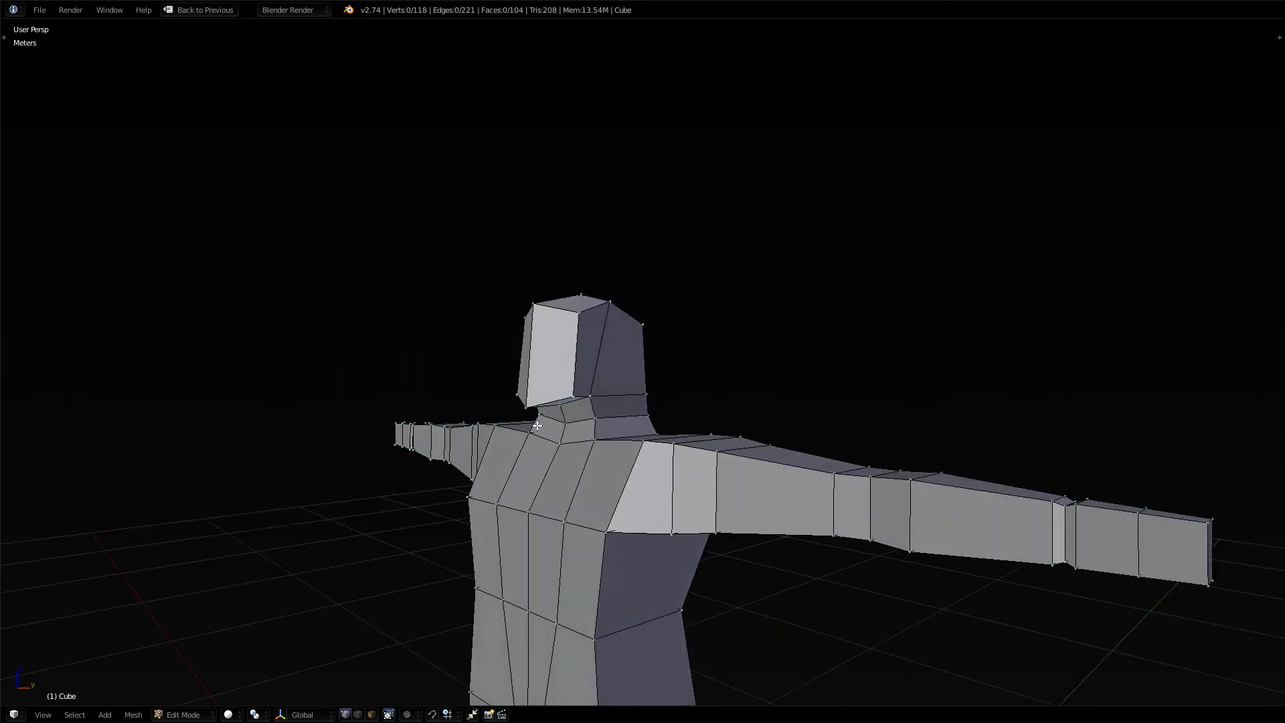
middle_click_drag(478, 462, 470, 547)
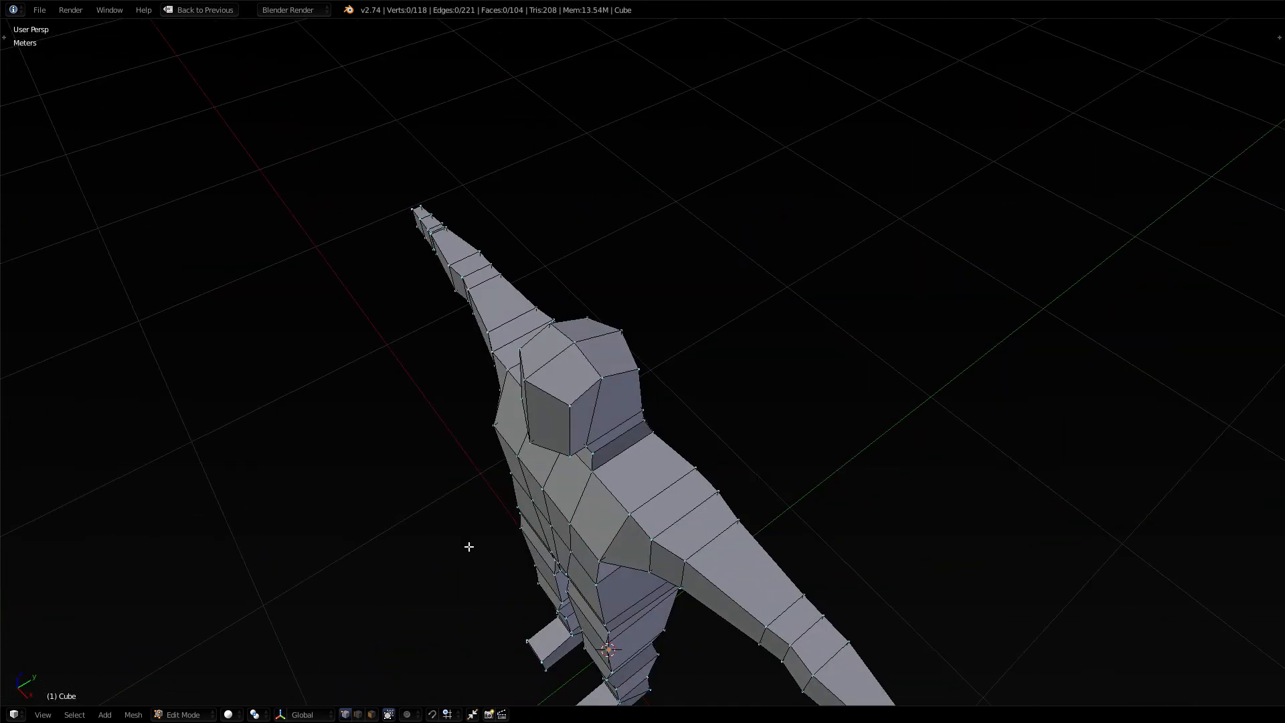
Move the head's front side edge and the adjoining jaw vertex backward about 2.3 cm along global Y
right_click(592, 420, "alt")
middle_click_drag(584, 438, 612, 378)
right_click(623, 338)
right_click(612, 429, "shift")
right_click(600, 435, "shift")
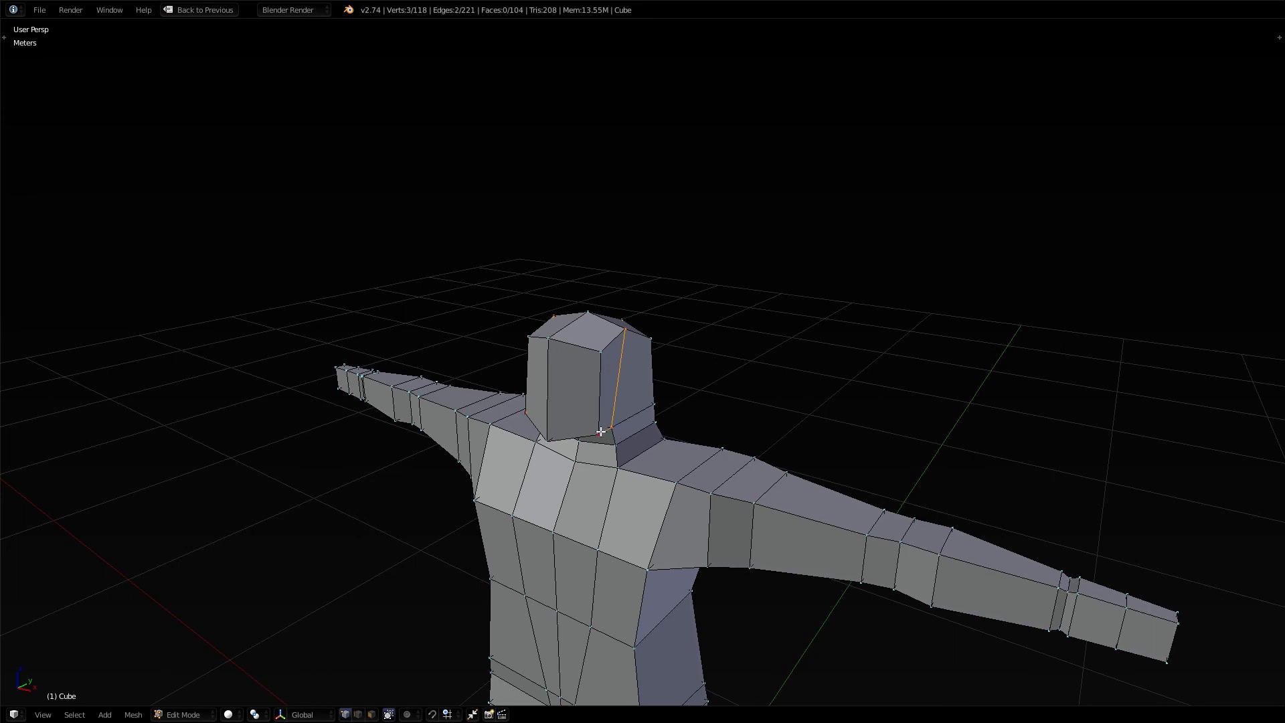
right_click(599, 353, "shift")
middle_click_drag(640, 435, 575, 413)
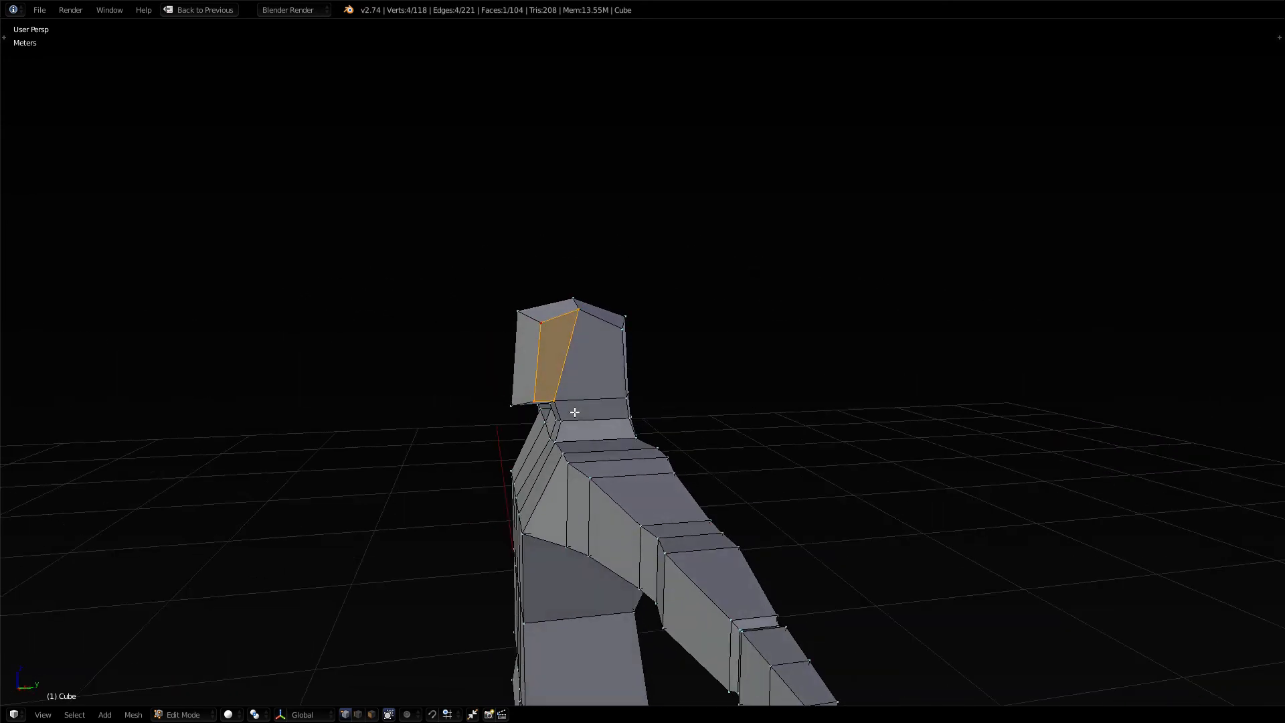
right_click(578, 320, "shift")
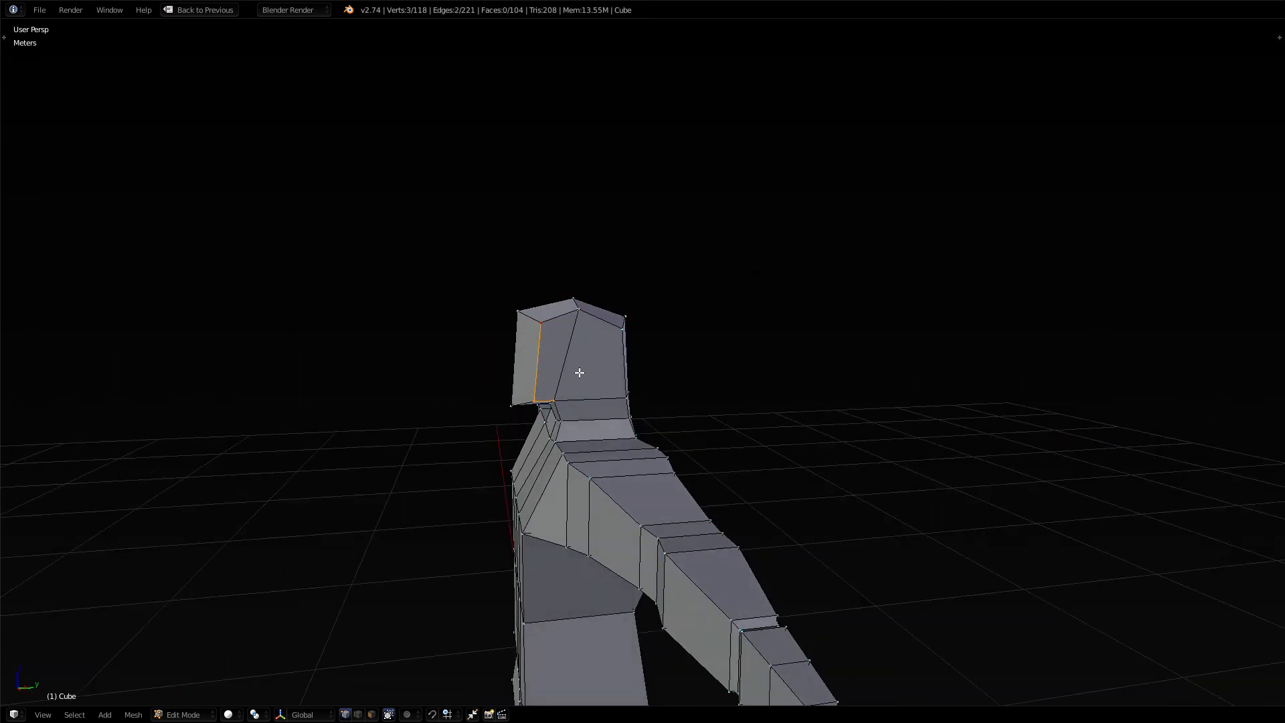
key("g")
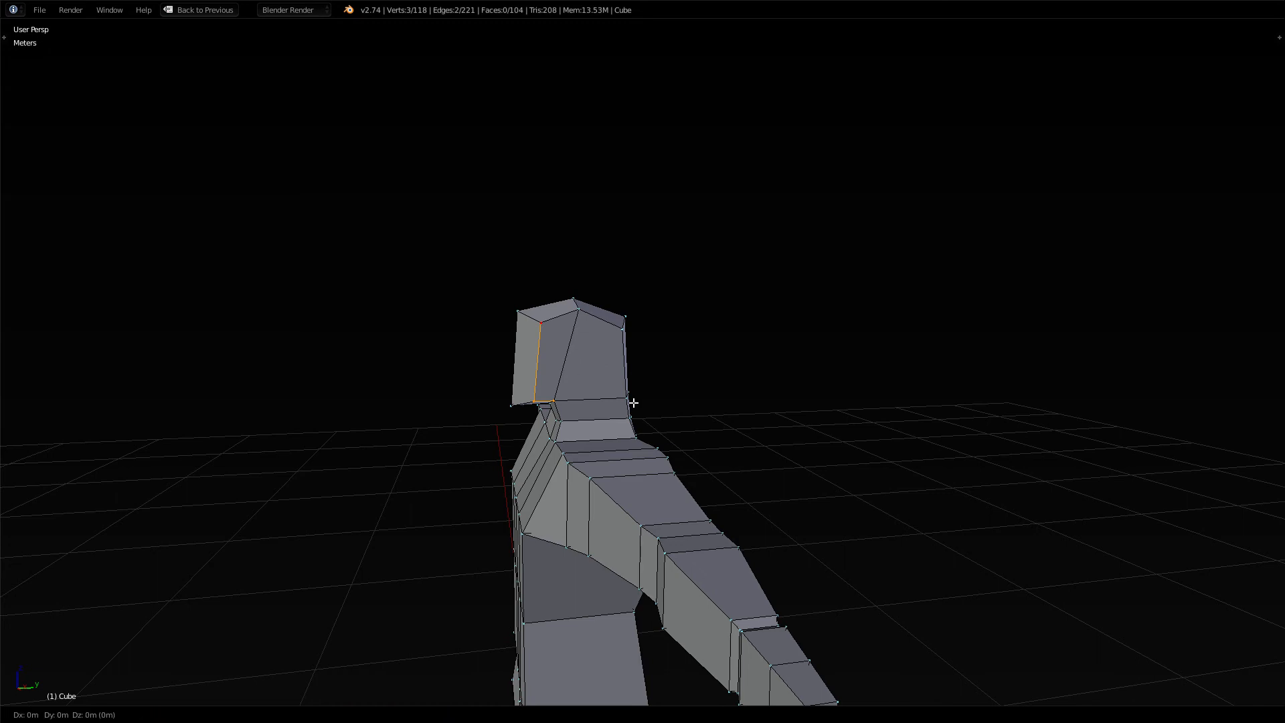
key("y")
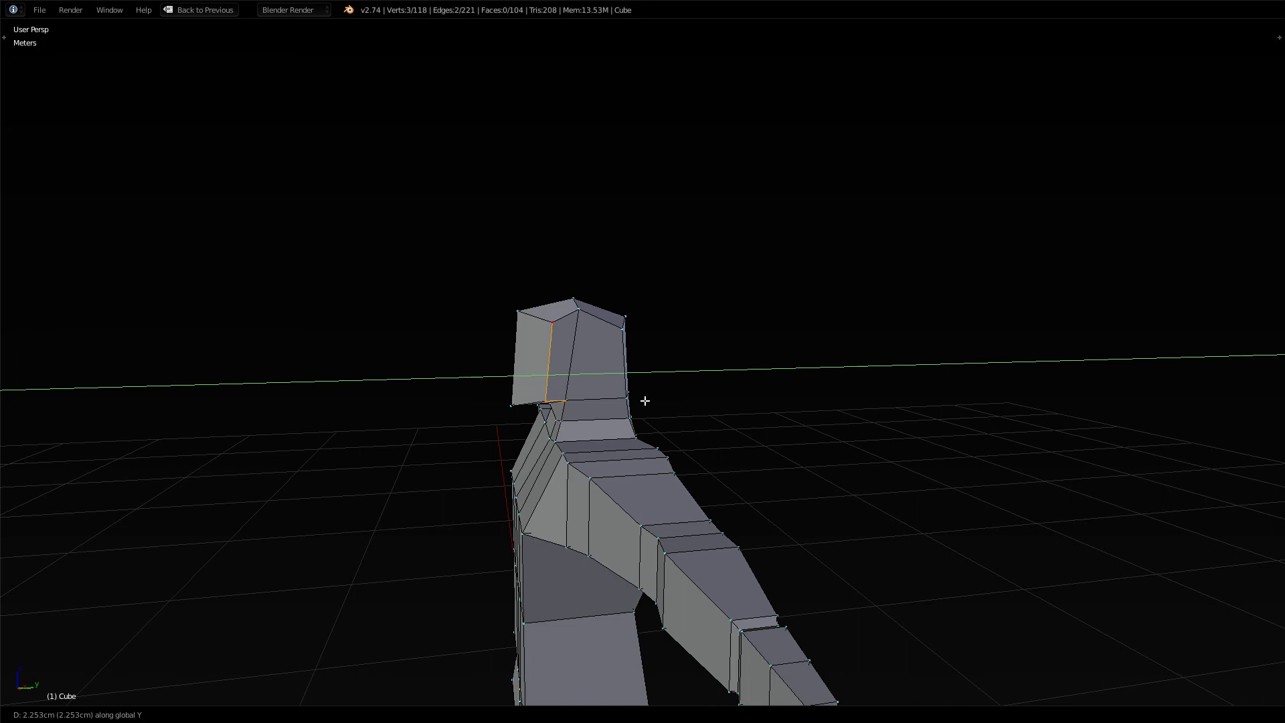
left_click(644, 400)
Move the front side vertex of the mid-neck loop backward about 1.8 cm along global Y, and the neck-base vertex below it about 1.5 cm
right_click(578, 452)
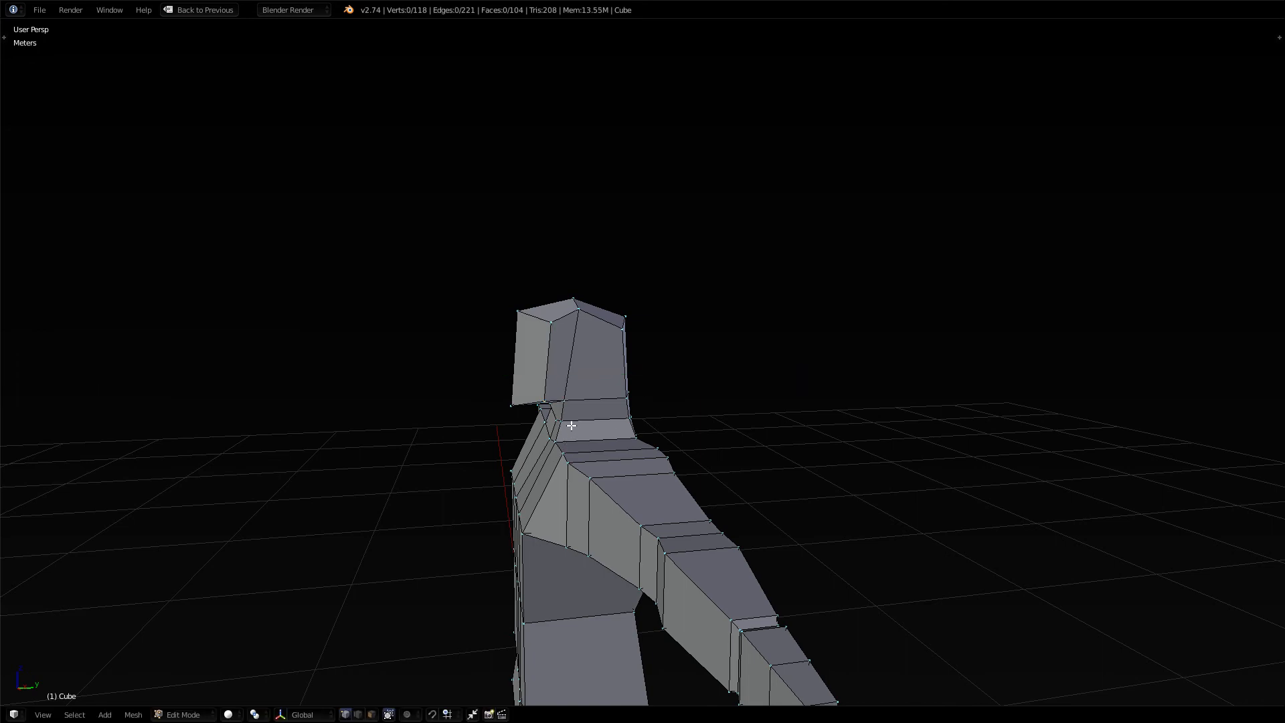
middle_click_drag(570, 429, 619, 437)
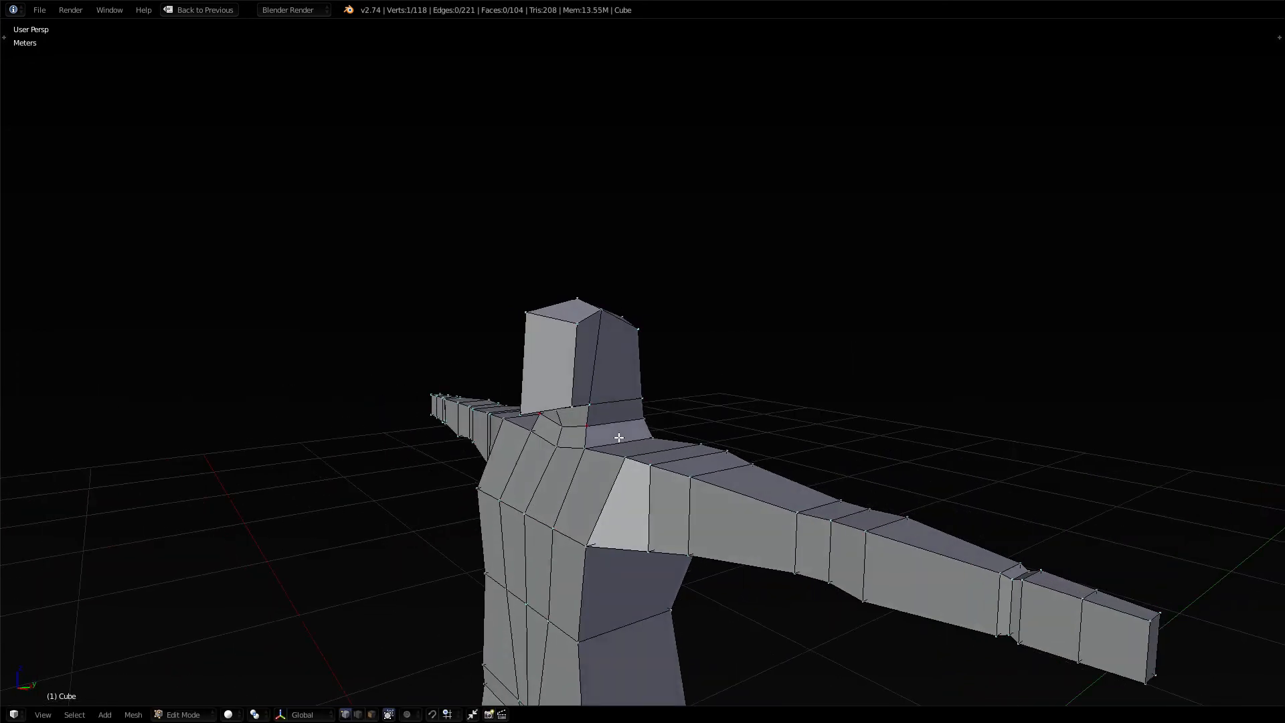
key("g")
key("y")
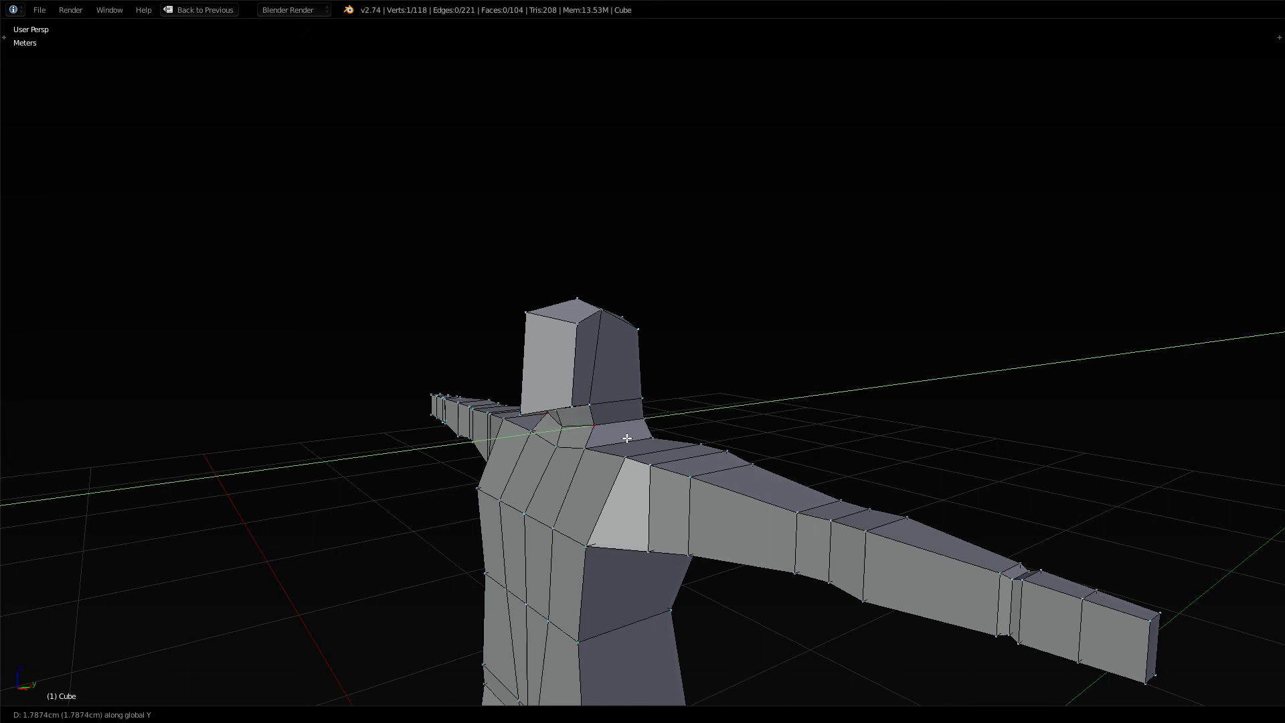
left_click(627, 438)
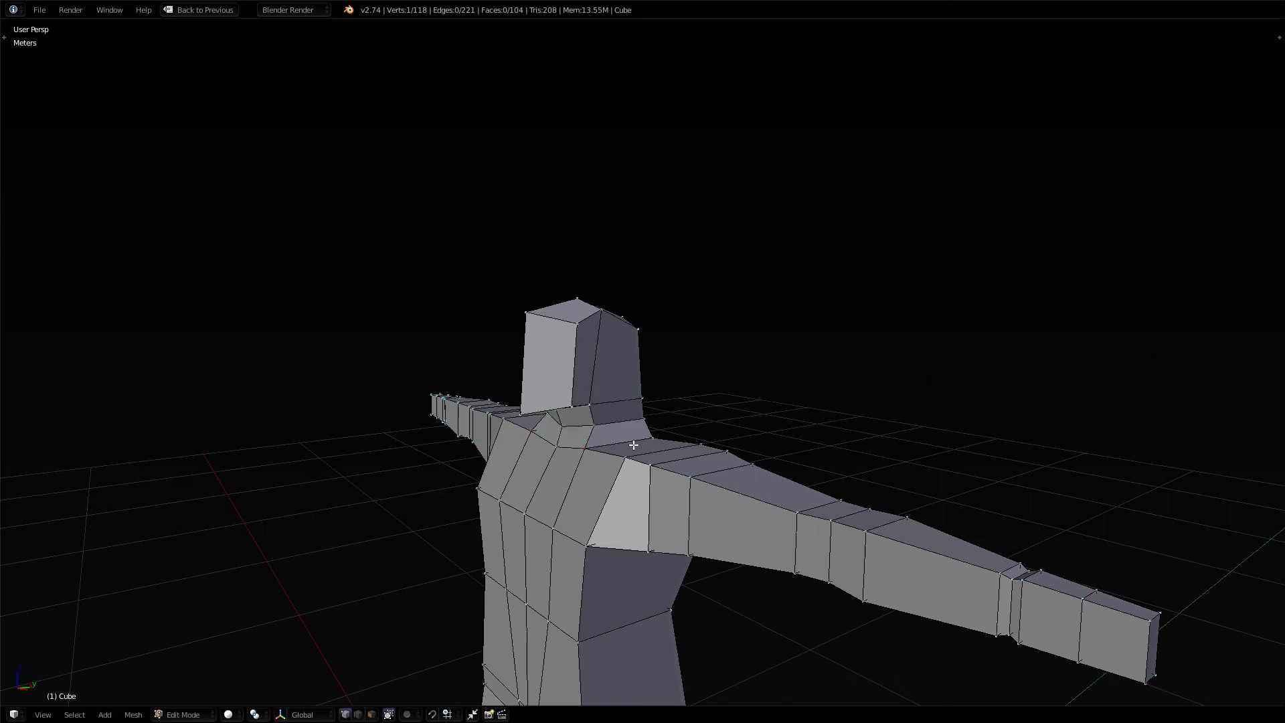
key("g")
key("y")
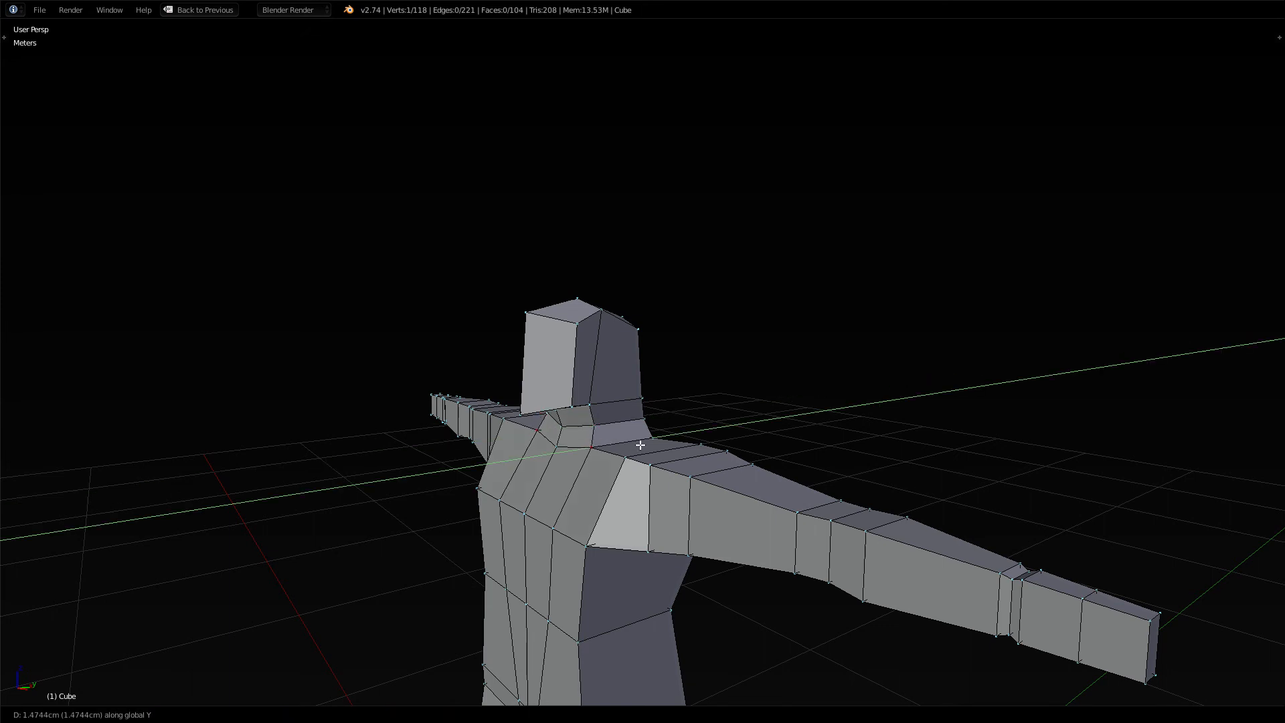
left_click(639, 445)
key("a")
Check the reshaped neck and shoulders against the whole figure, and save the file
middle_click_drag(536, 493, 657, 460)
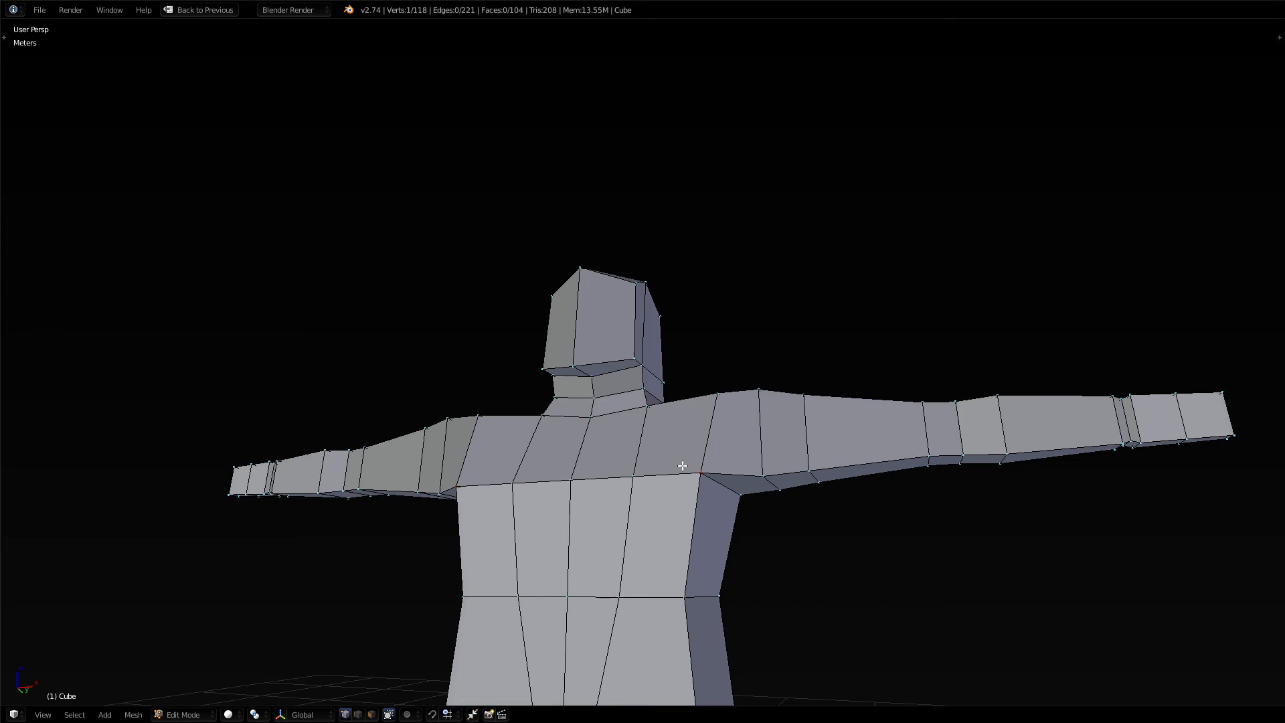
middle_click_drag(508, 474, 536, 502)
scroll(536, 502, "down", 5)
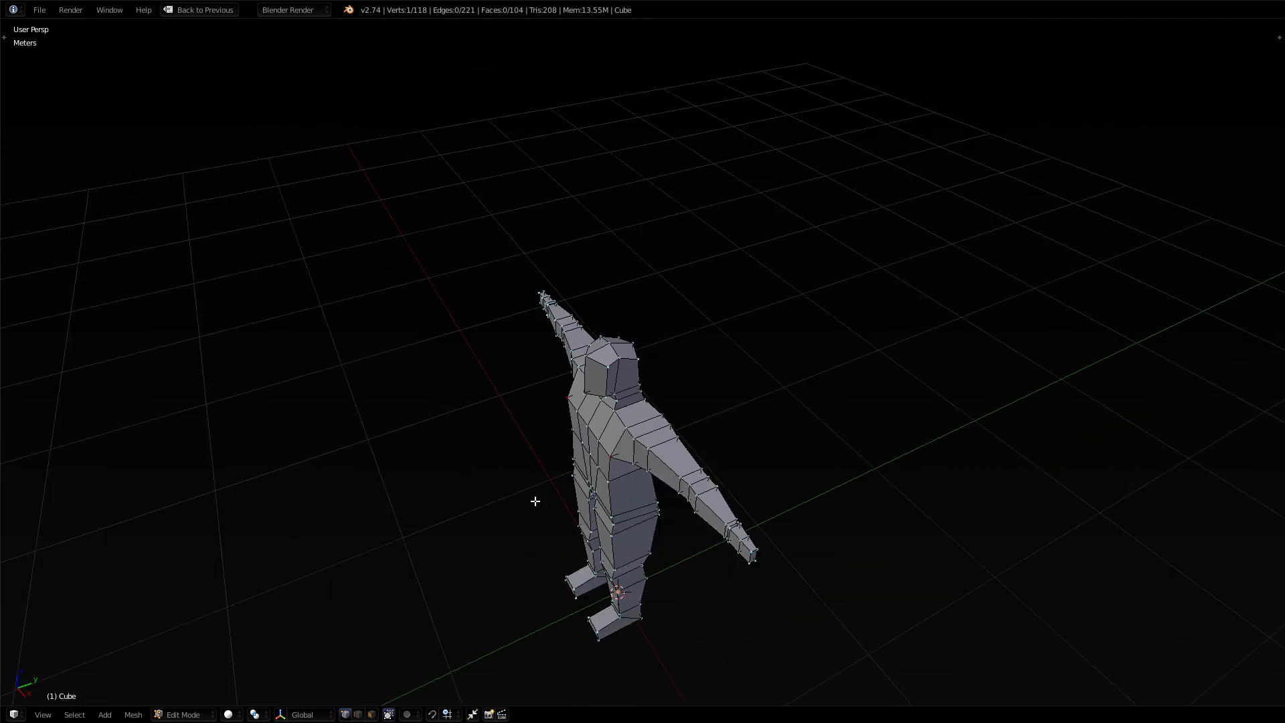
left_click(39, 10)
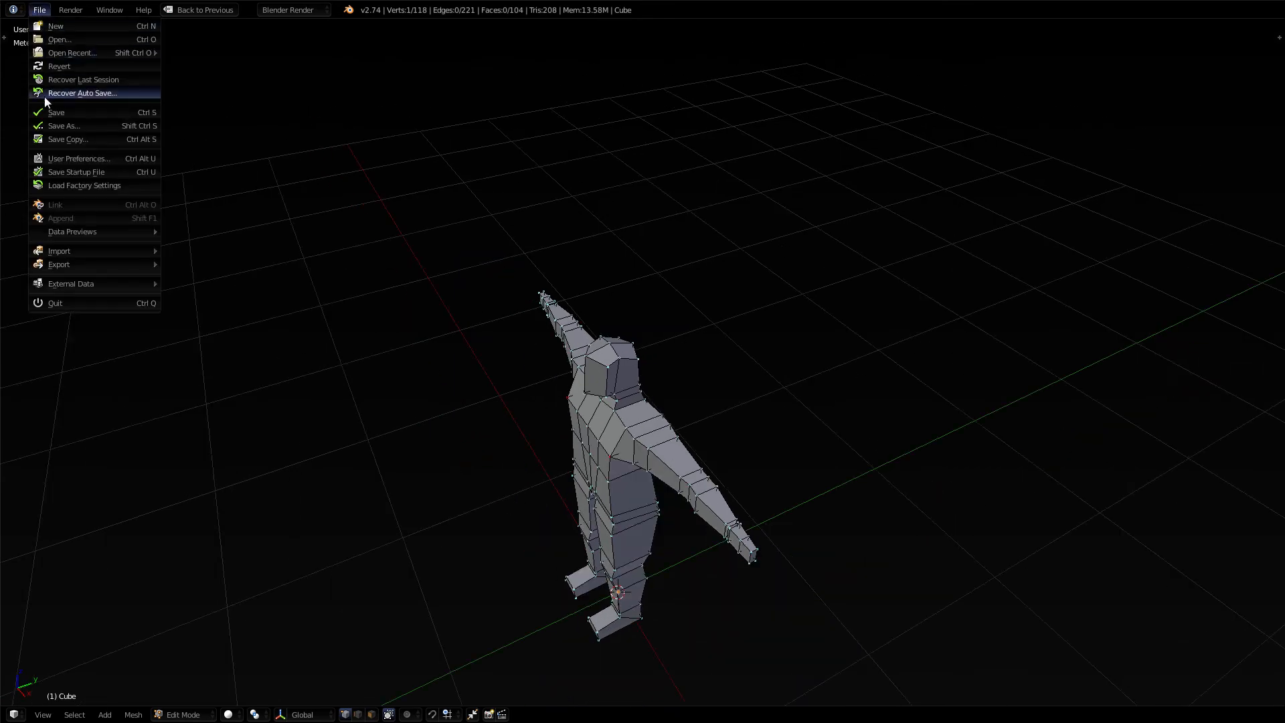
left_click(62, 113)
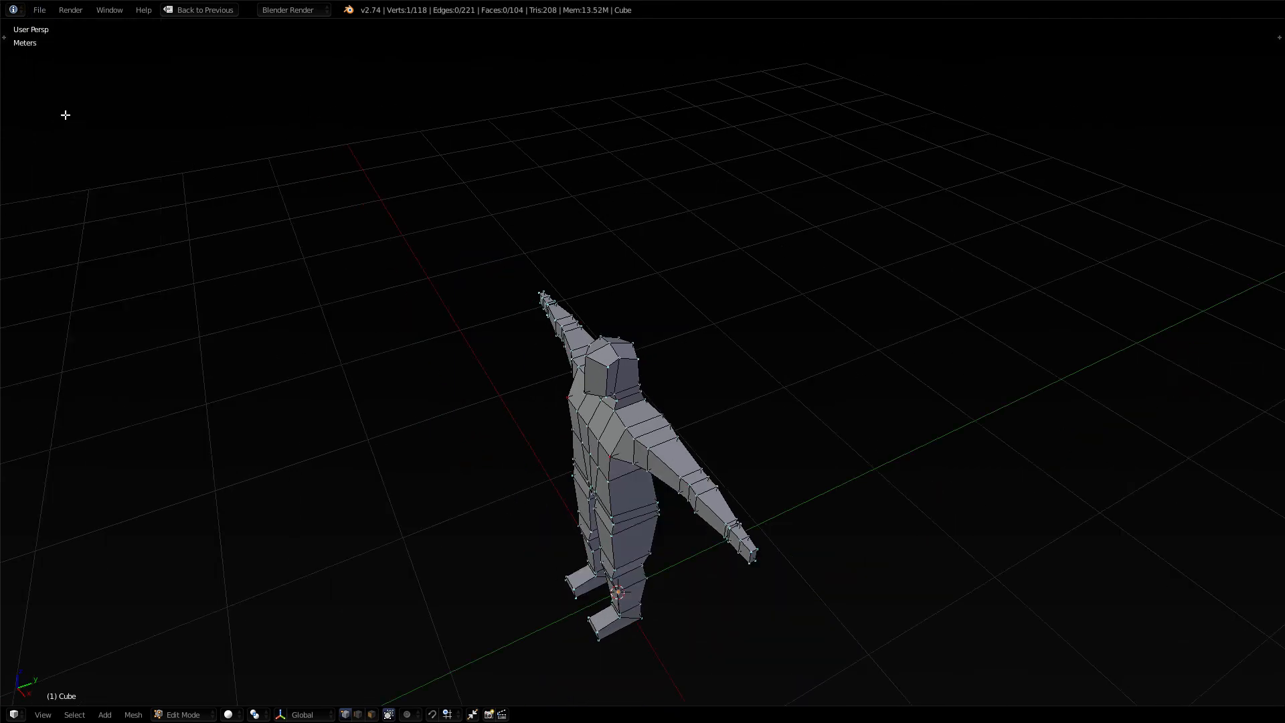
Return to Object Mode and examine the whole character from the front, below and other angles
middle_click_drag(399, 409, 548, 341)
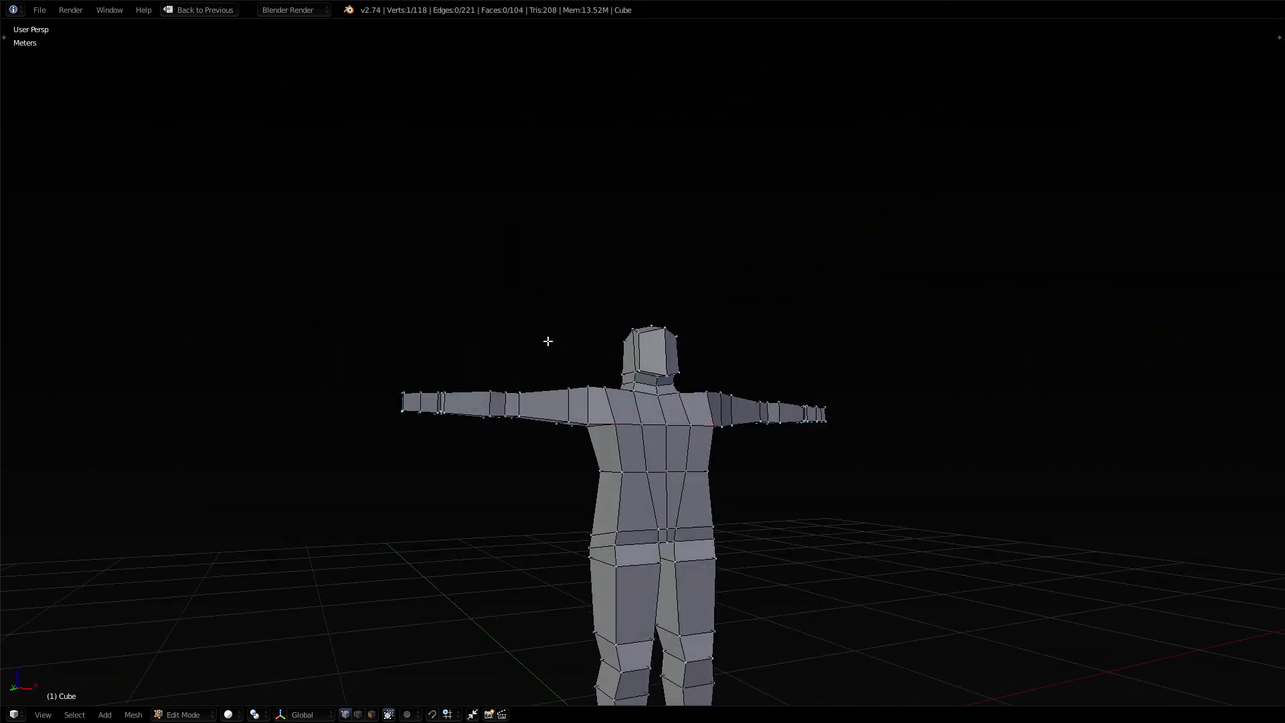
key("Tab")
middle_click_drag(786, 400, 484, 476)
middle_click_drag(672, 508, 680, 435)
scroll(675, 452, "down", 4)
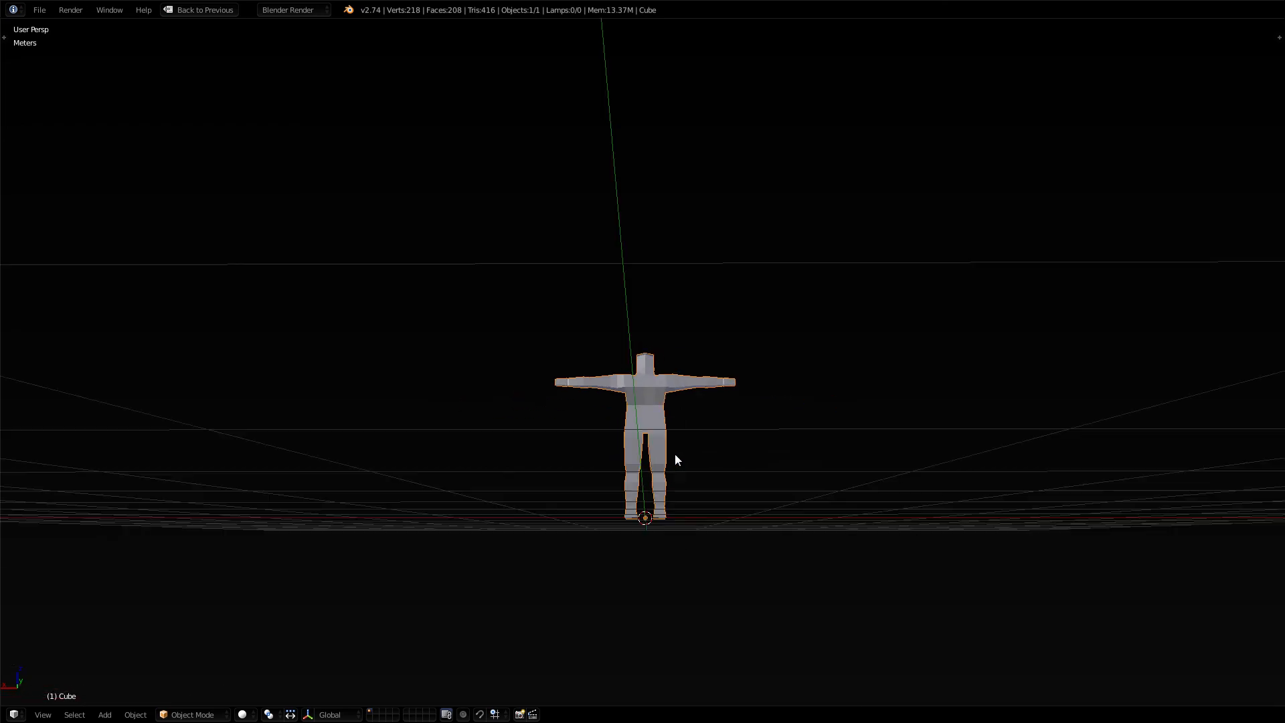
middle_click_drag(633, 389, 757, 434)
scroll(758, 433, "up", 5)
key("a")
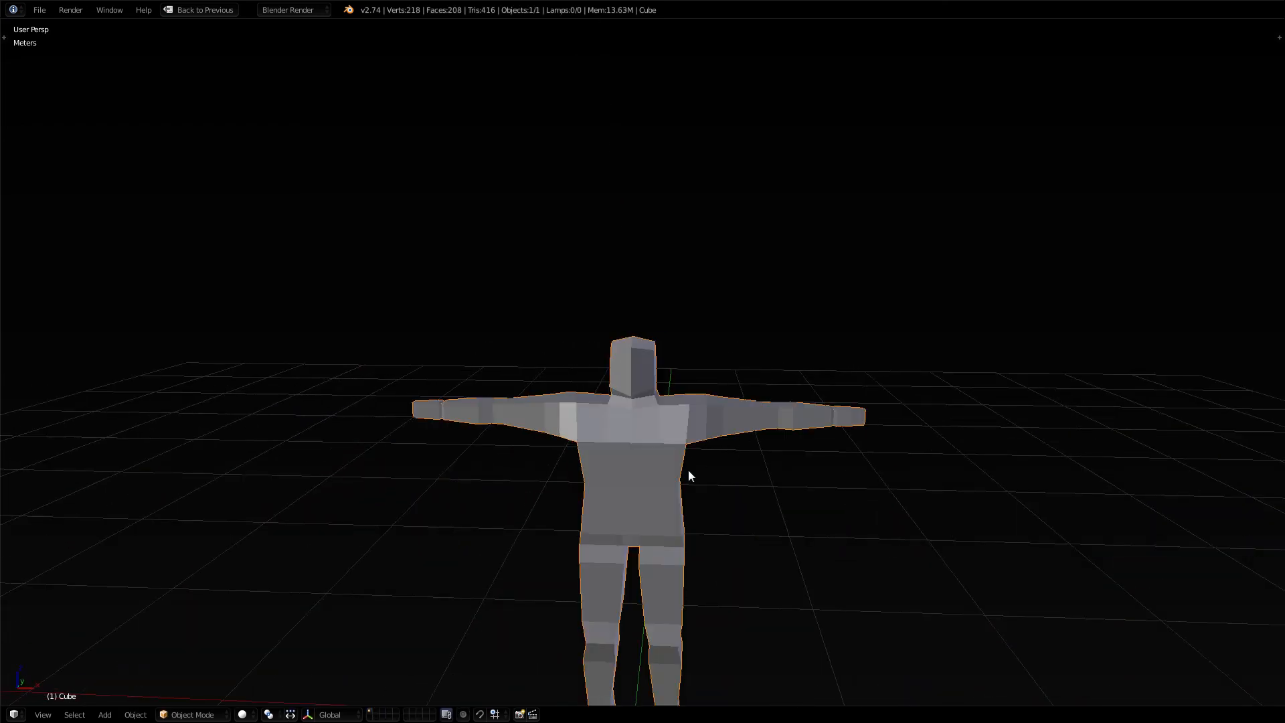
Inspect the solid figure's posture and proportions from the front and both sides, down to the feet
right_click(654, 466)
middle_click_drag(656, 468, 513, 474)
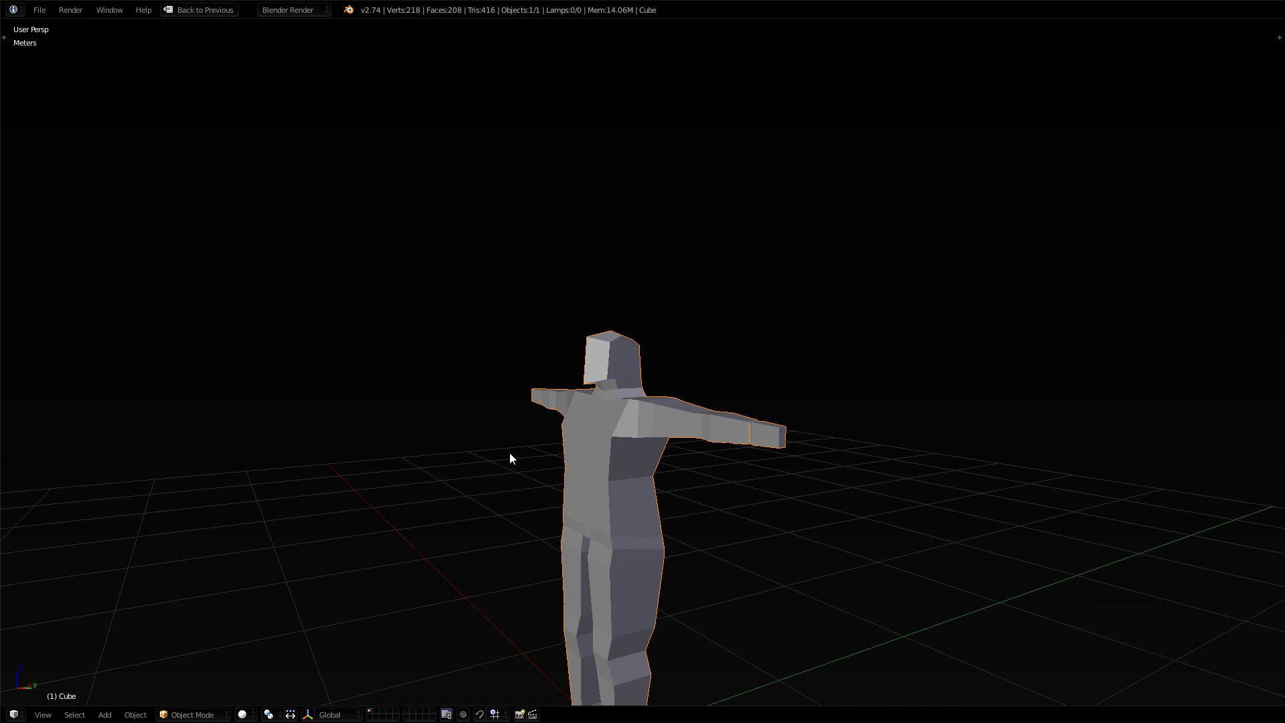
middle_click_drag(476, 451, 544, 516)
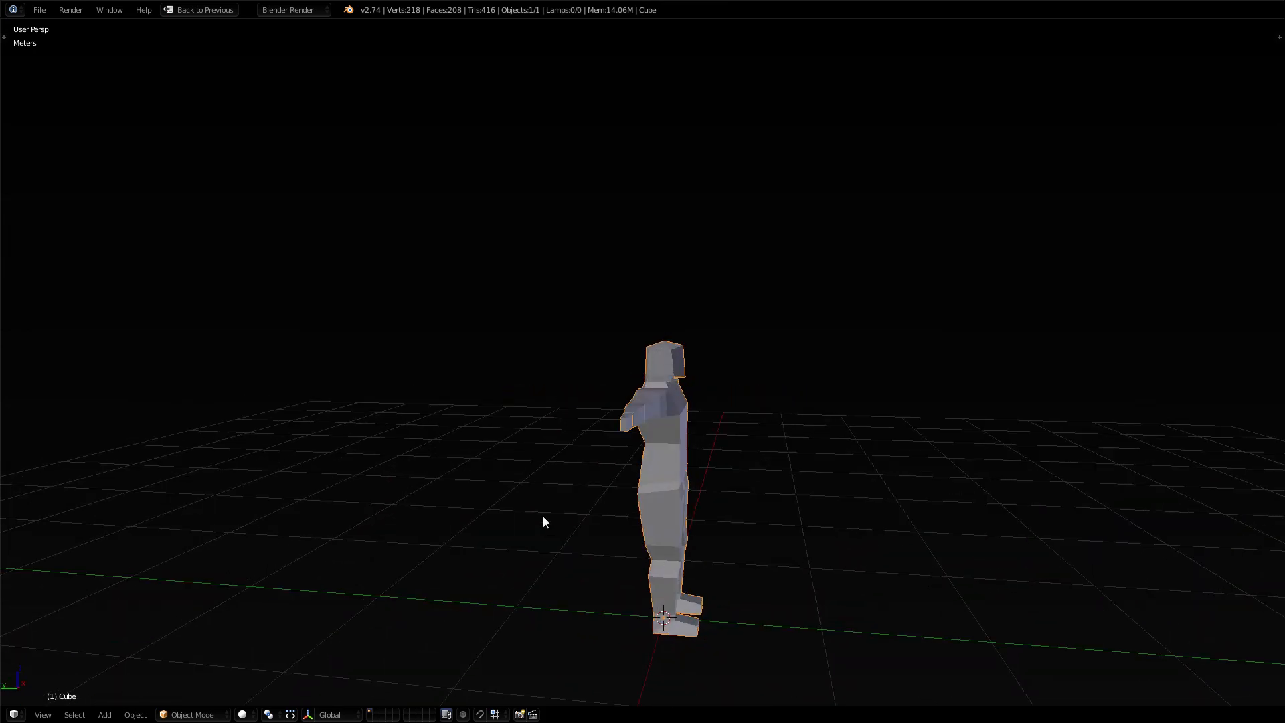
middle_click_drag(826, 515, 469, 521)
scroll(569, 488, "up", 5)
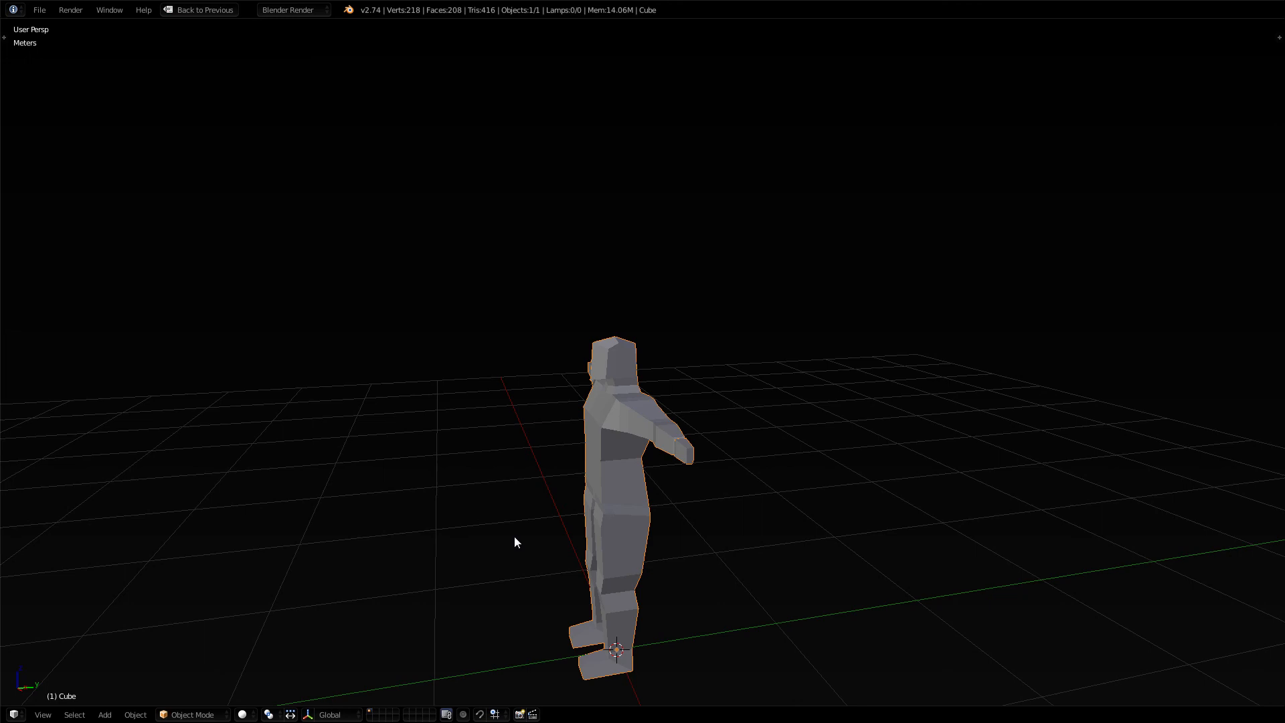
middle_click_drag(513, 513, 629, 482)
Show the character in wireframe in Edit Mode and examine its vertex layout from several angles
key("z")
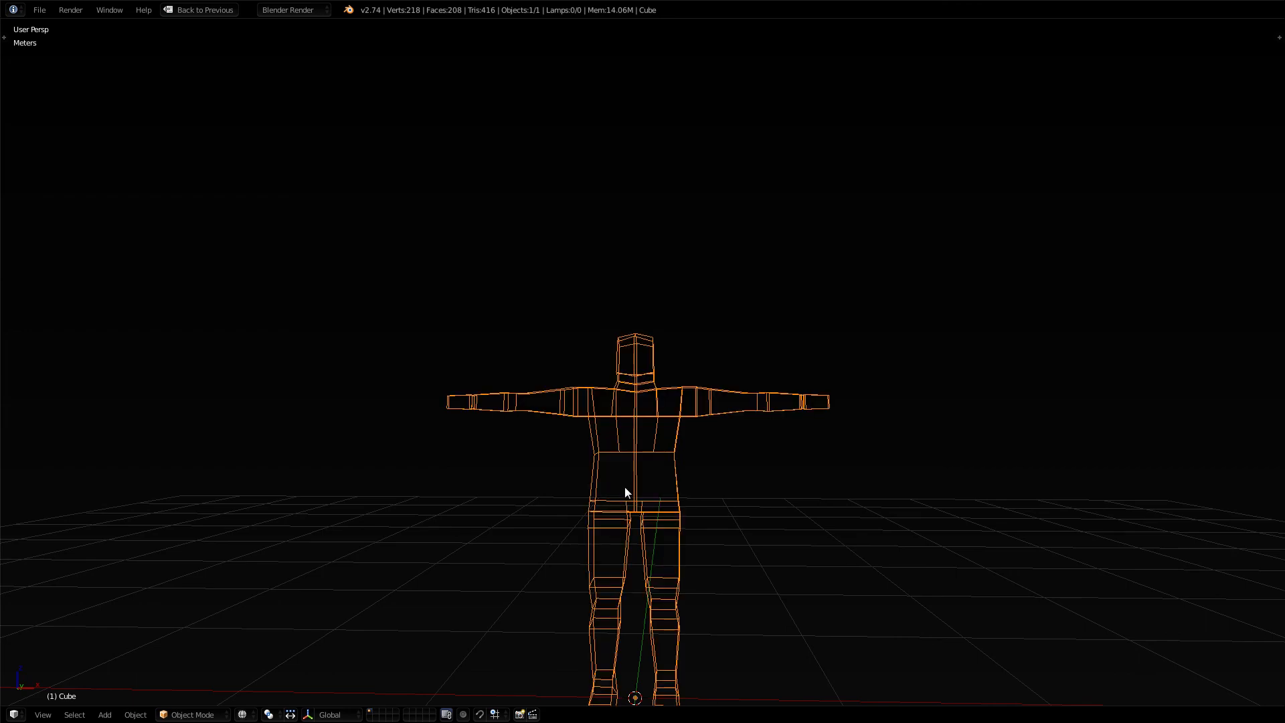
key("Tab")
middle_click_drag(632, 471, 672, 640)
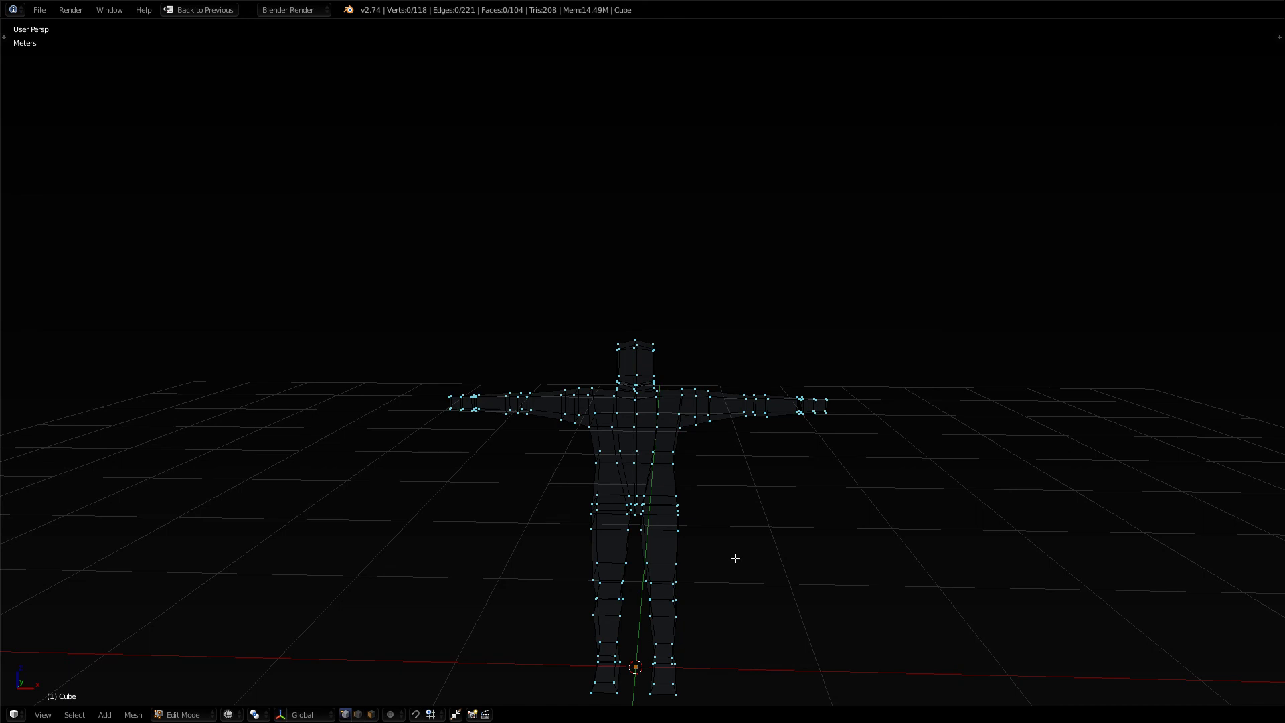
middle_click_drag(686, 531, 786, 530)
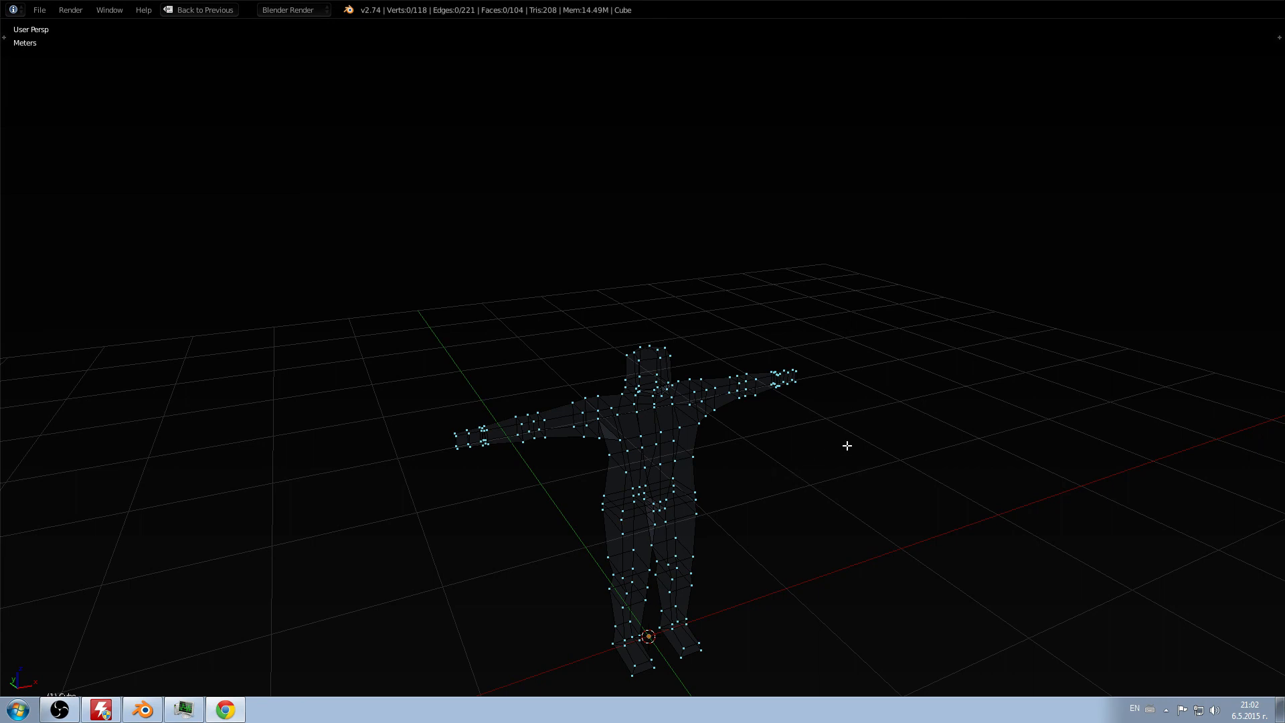
middle_click_drag(828, 450, 743, 444)
scroll(737, 483, "up", 4)
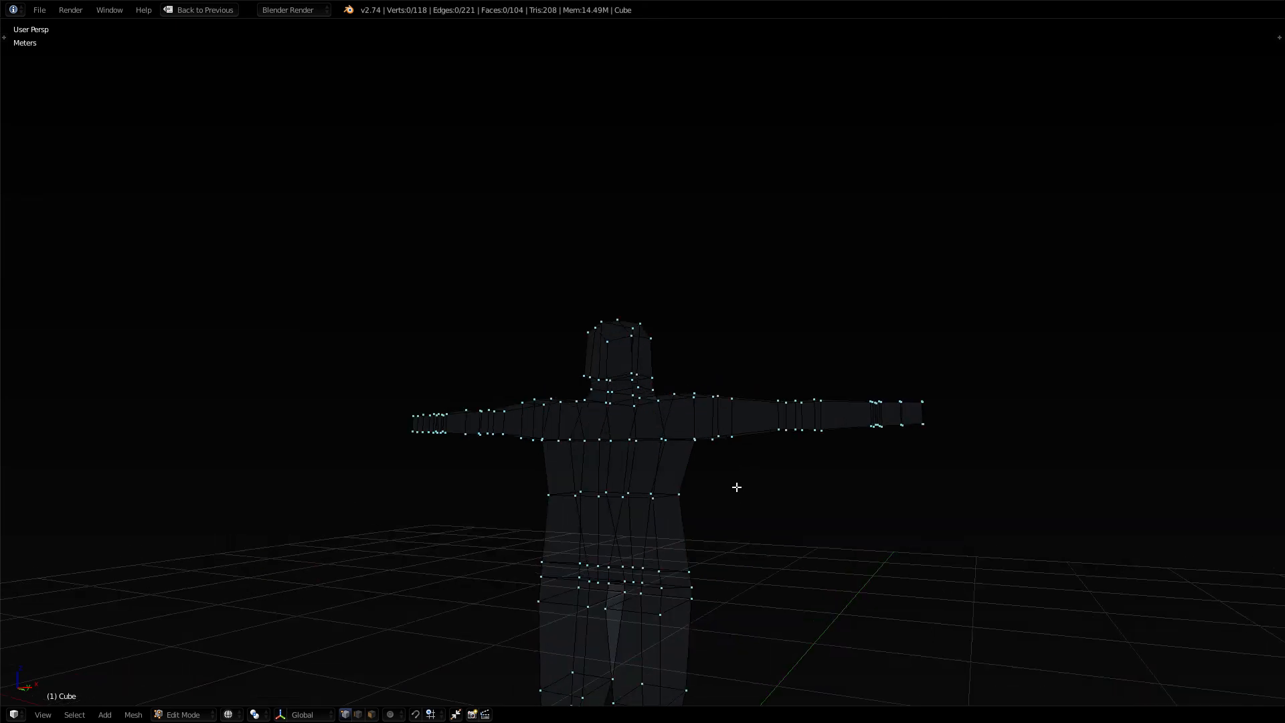
Restore solid shading with the entire mesh selected, and return to Object Mode
key("Home")
scroll(739, 485, "up", 1)
key("a")
key("a")
key("z")
key("a")
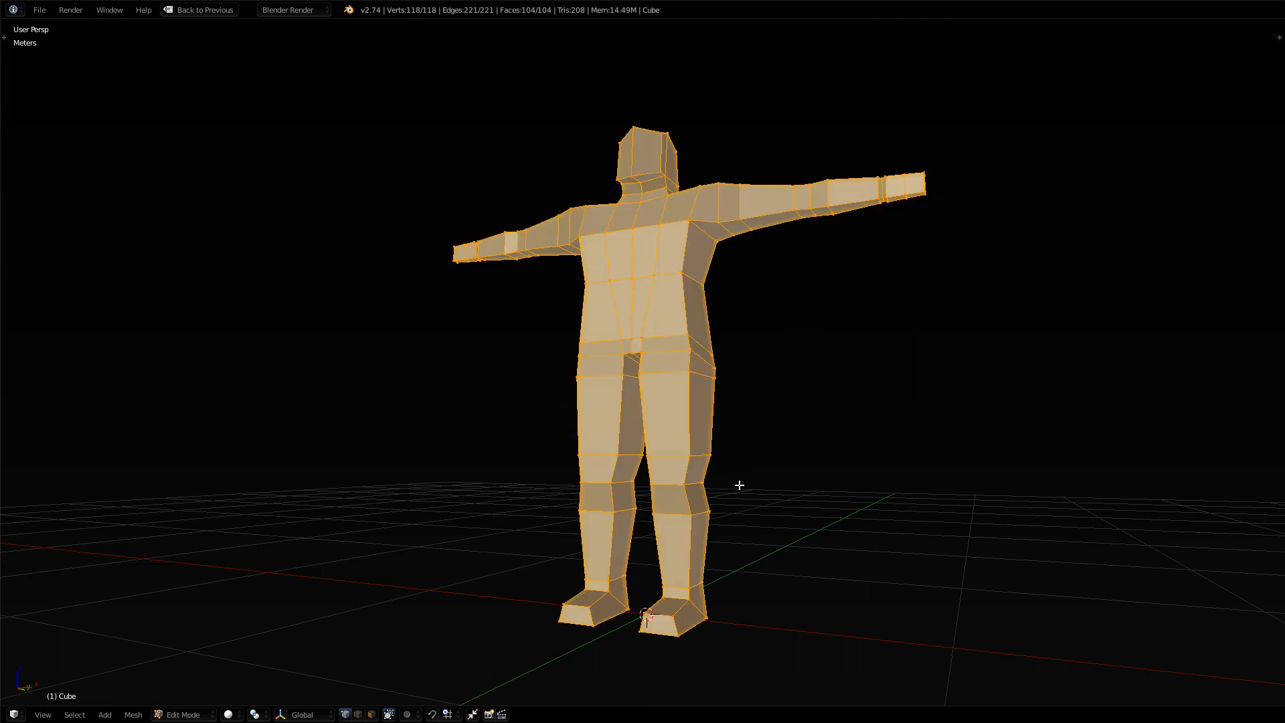
key("Tab")
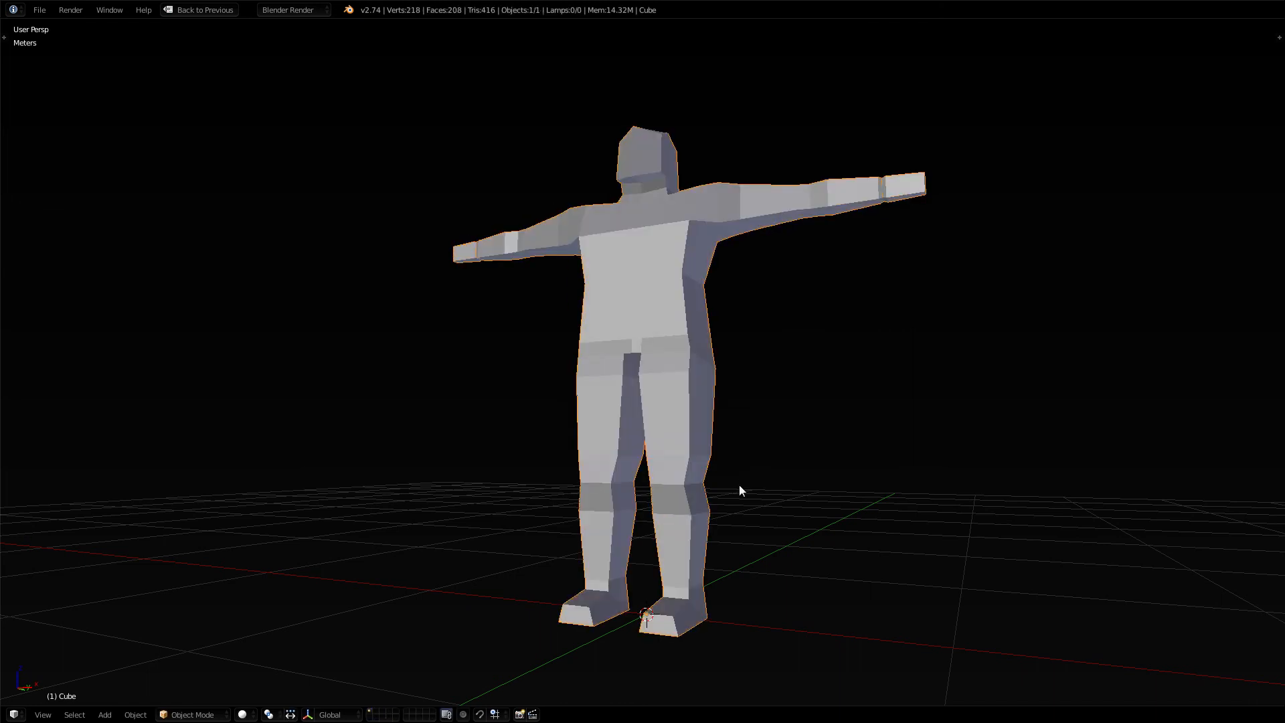
Deselect the character and review the whole figure from front, side and three-quarter angles
key("a")
middle_click_drag(613, 412, 659, 422)
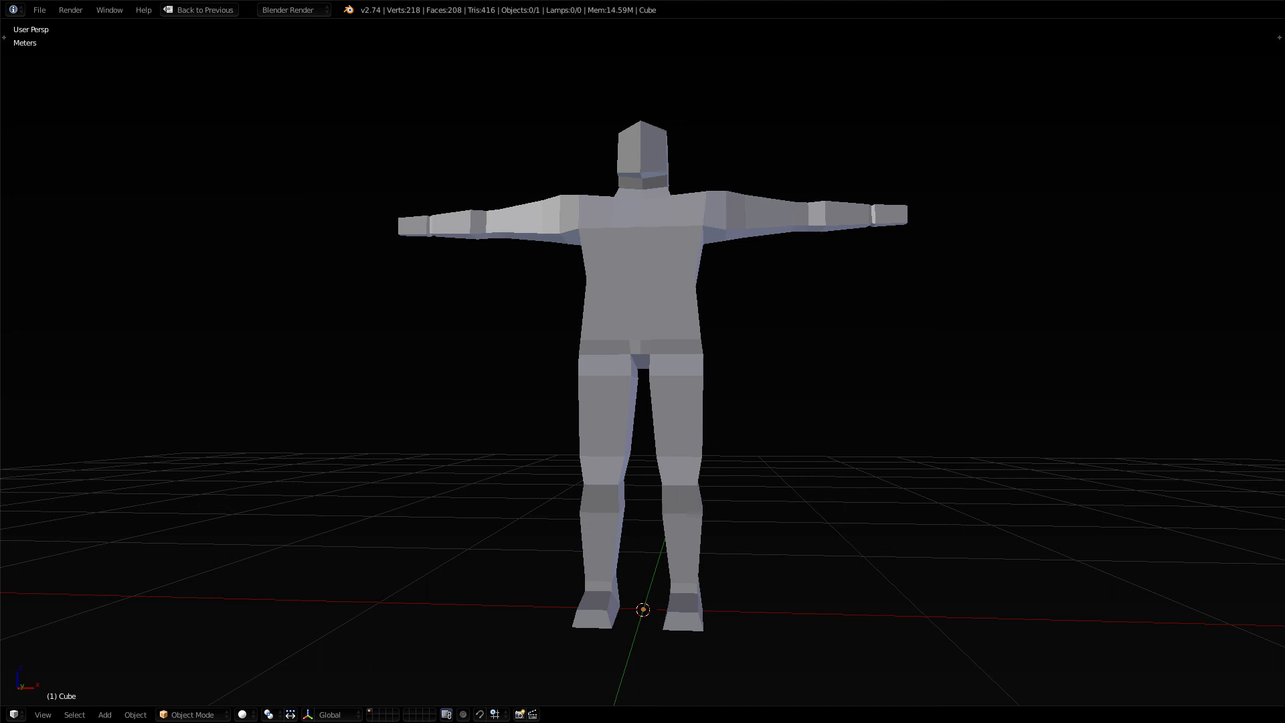
key("super")
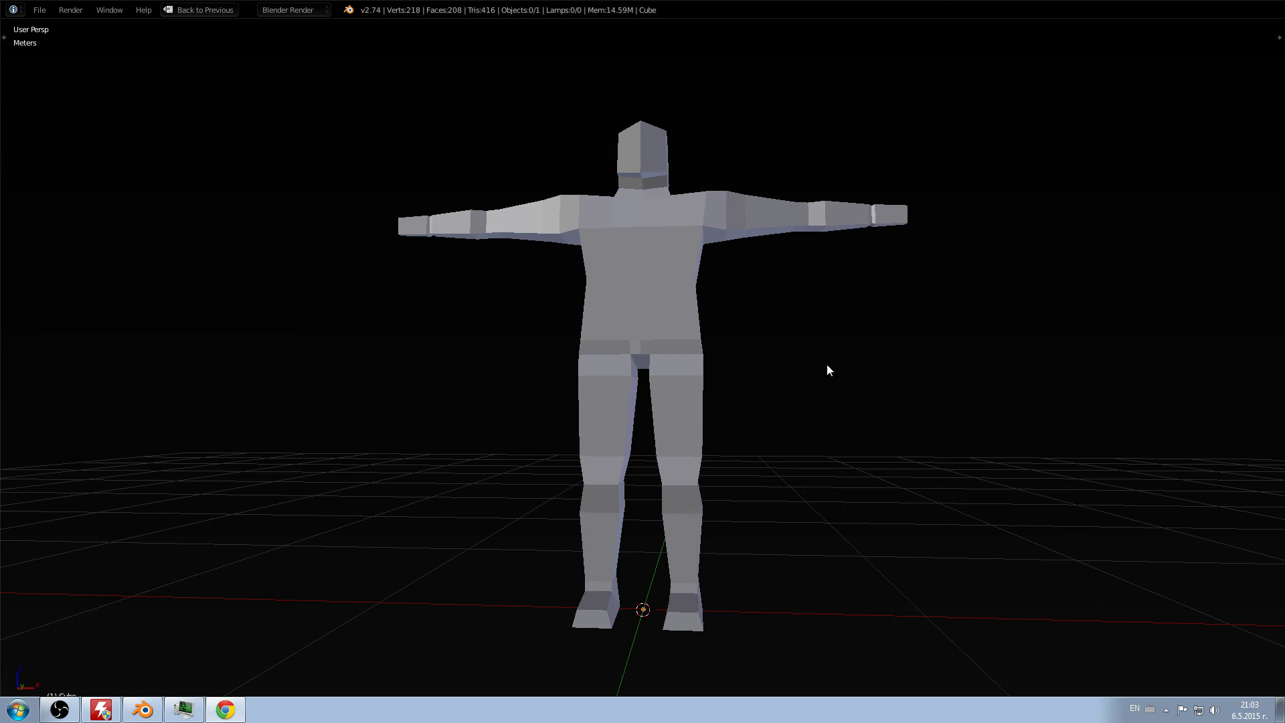
middle_click_drag(485, 348, 529, 403)
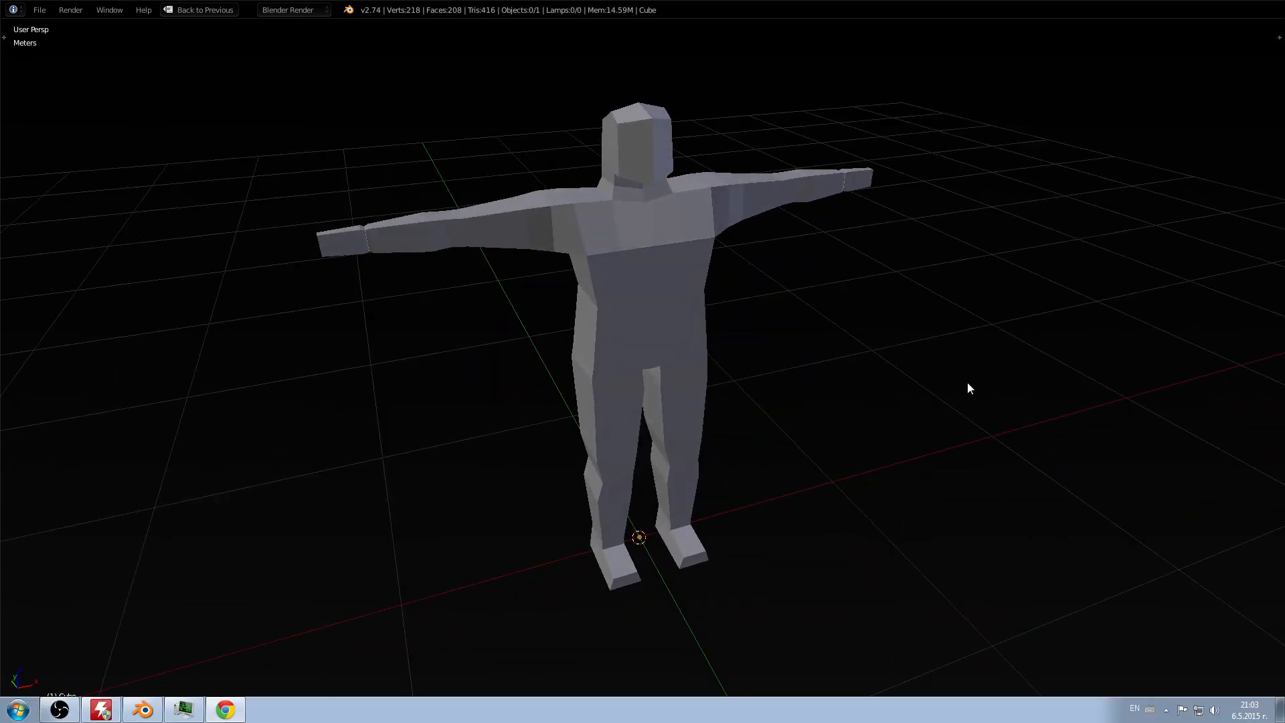
middle_click_drag(898, 358, 776, 311)
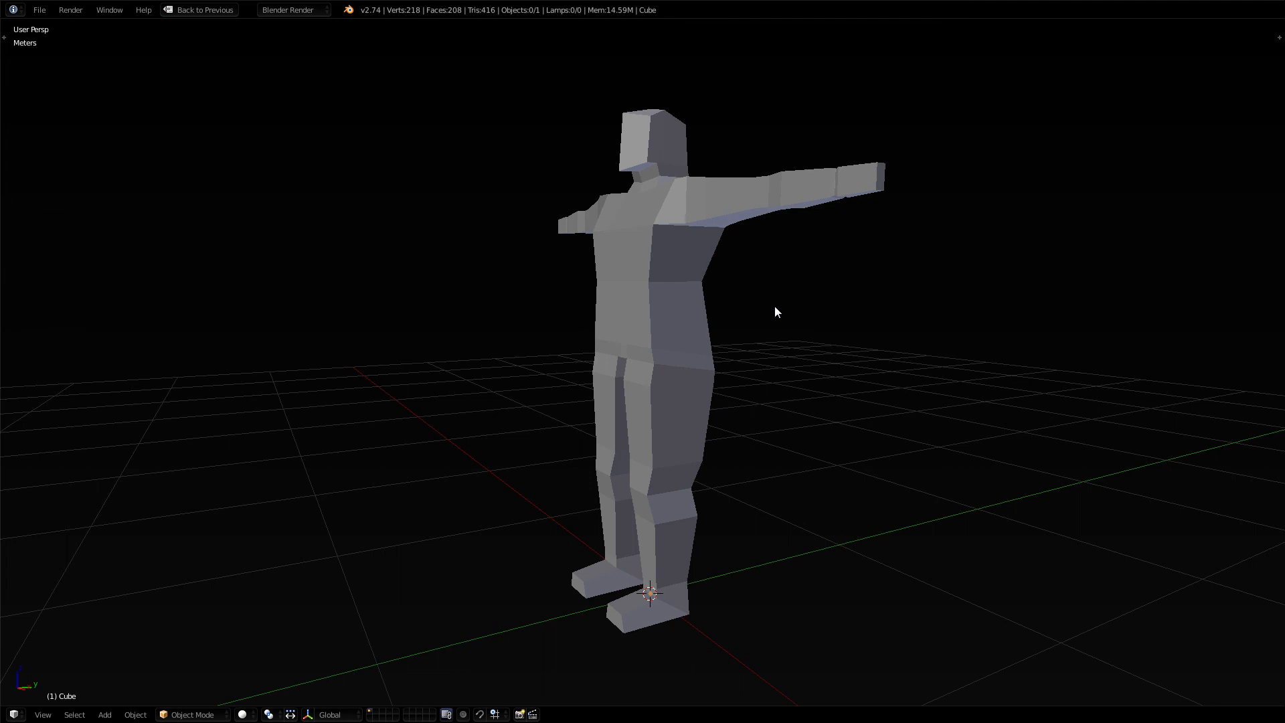
middle_click_drag(555, 320, 669, 326)
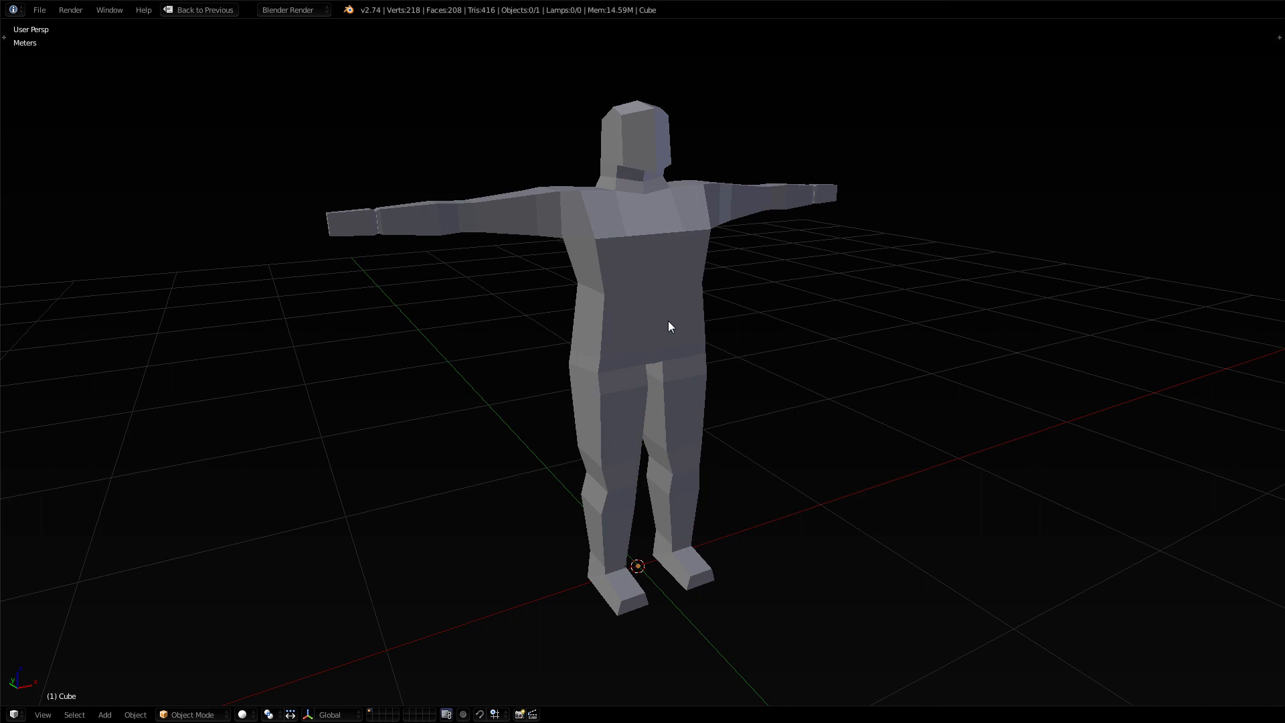
middle_click_drag(763, 317, 706, 307)
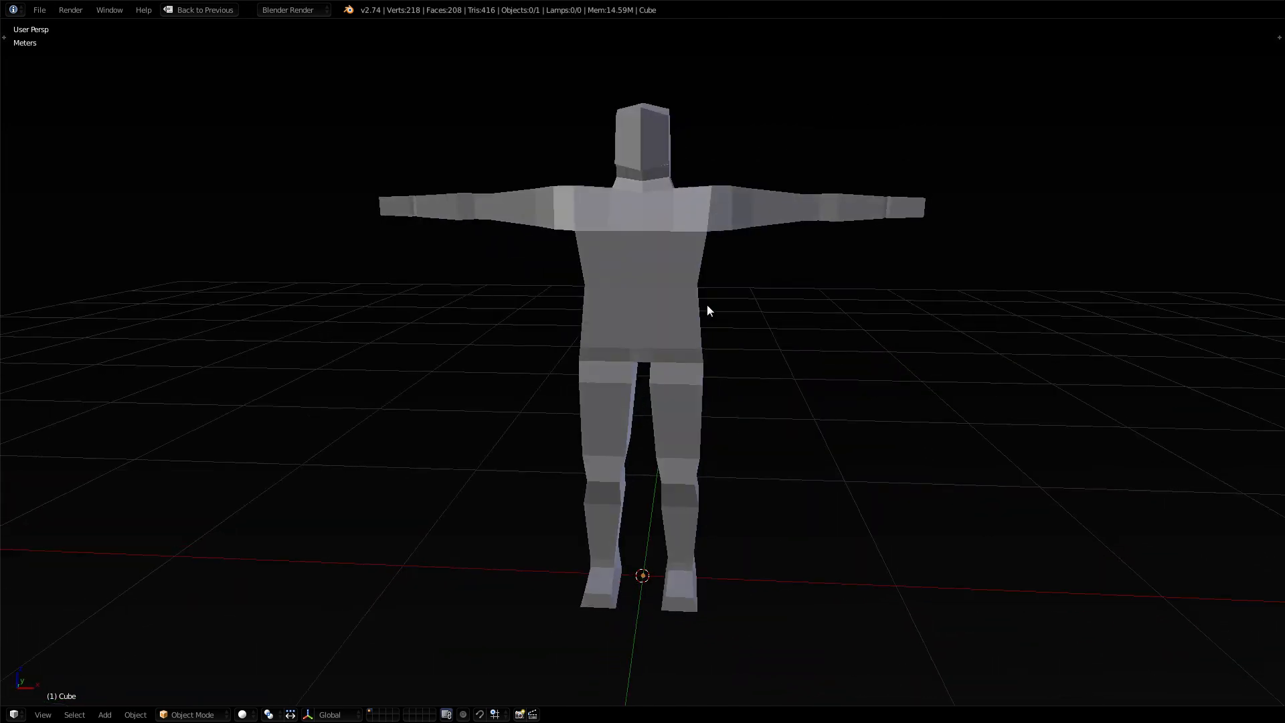
middle_click_drag(522, 330, 579, 345)
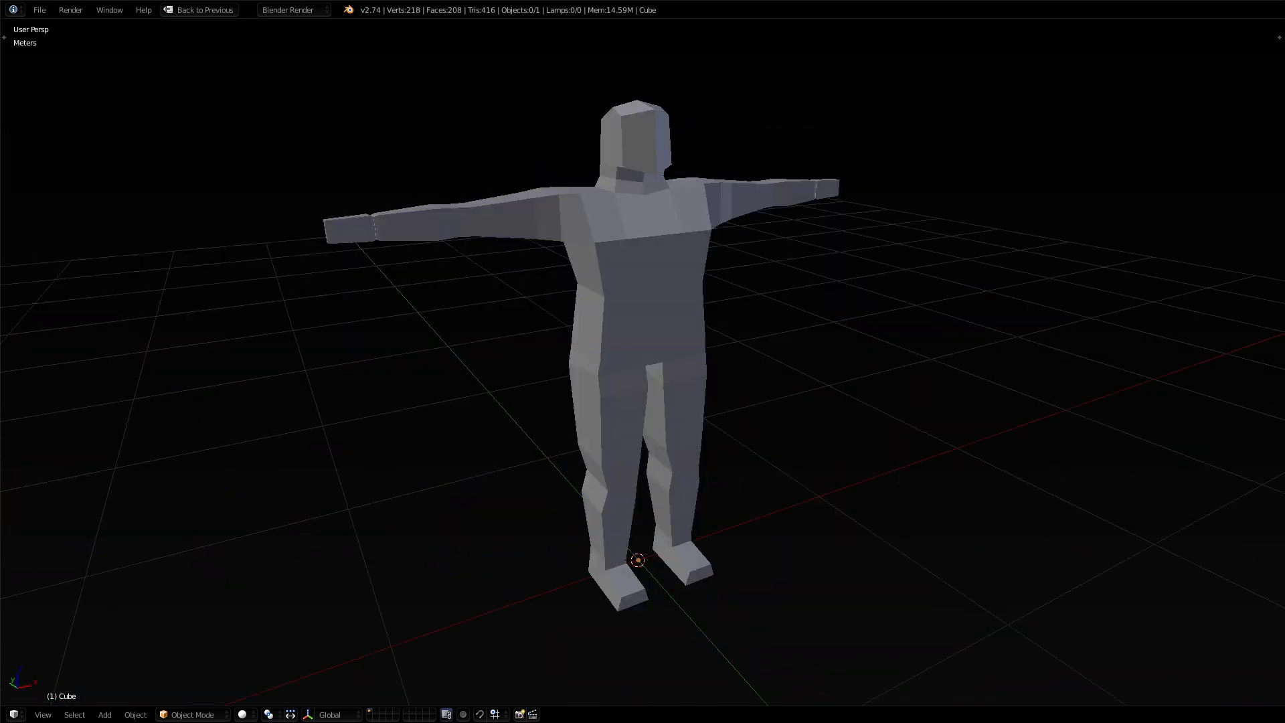